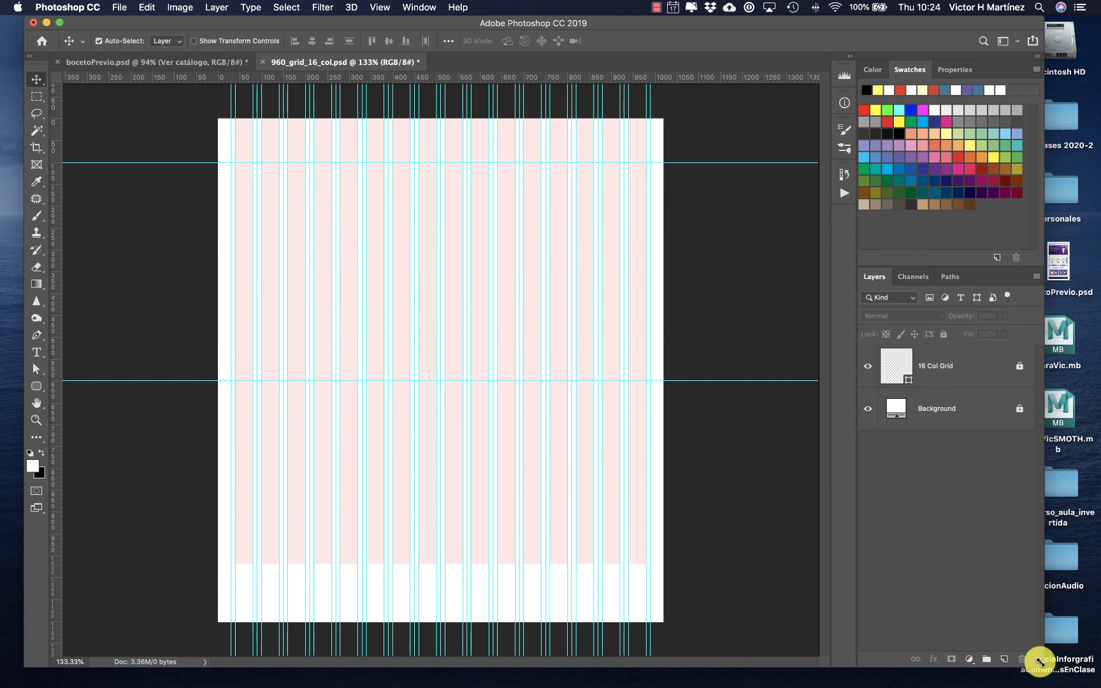
- Compare the web page mockup in bocetoPrevio.psd with the empty column grid in 960_grid_16_col.psd
left_click_drag(1039, 661, 1047, 668)
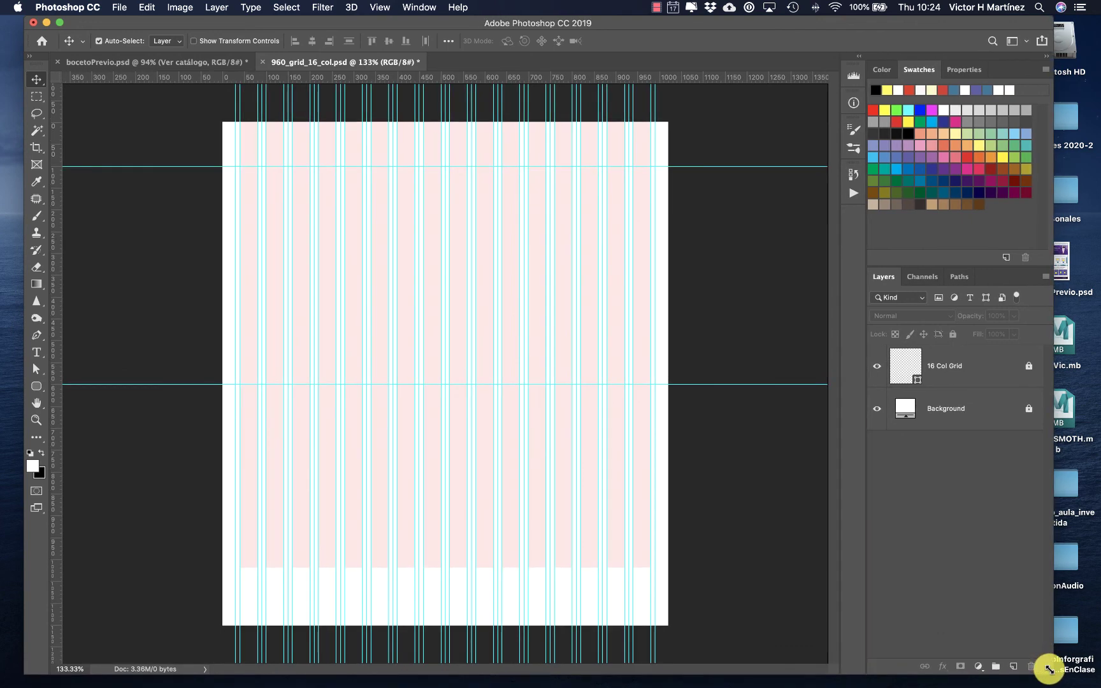
left_click(137, 63)
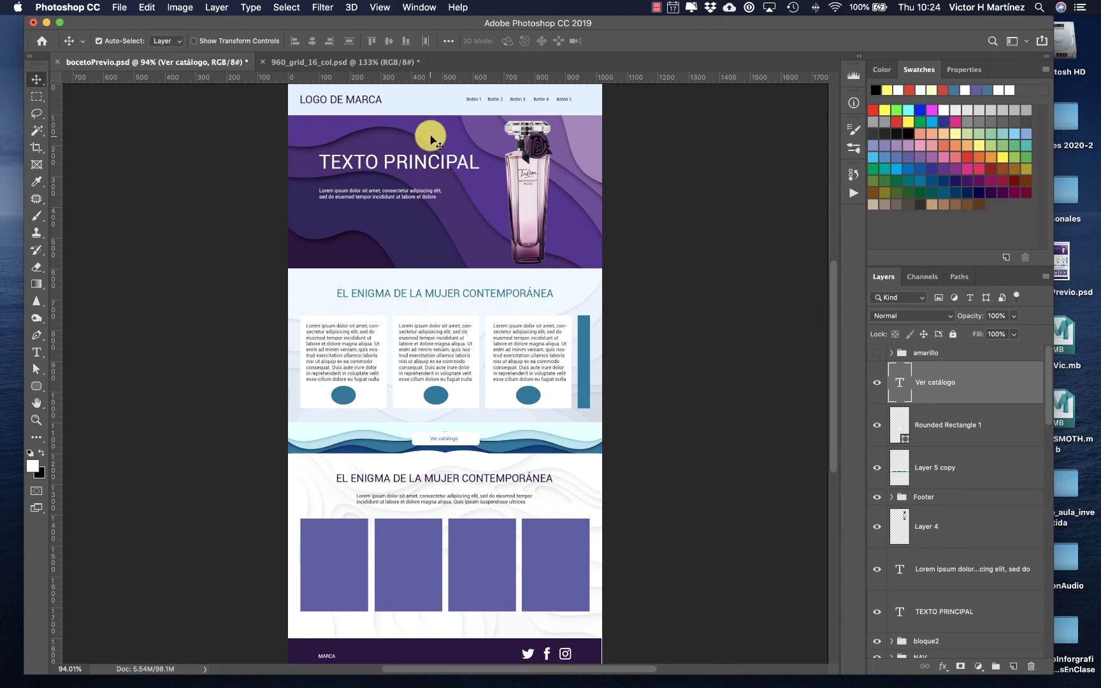
left_click(348, 64)
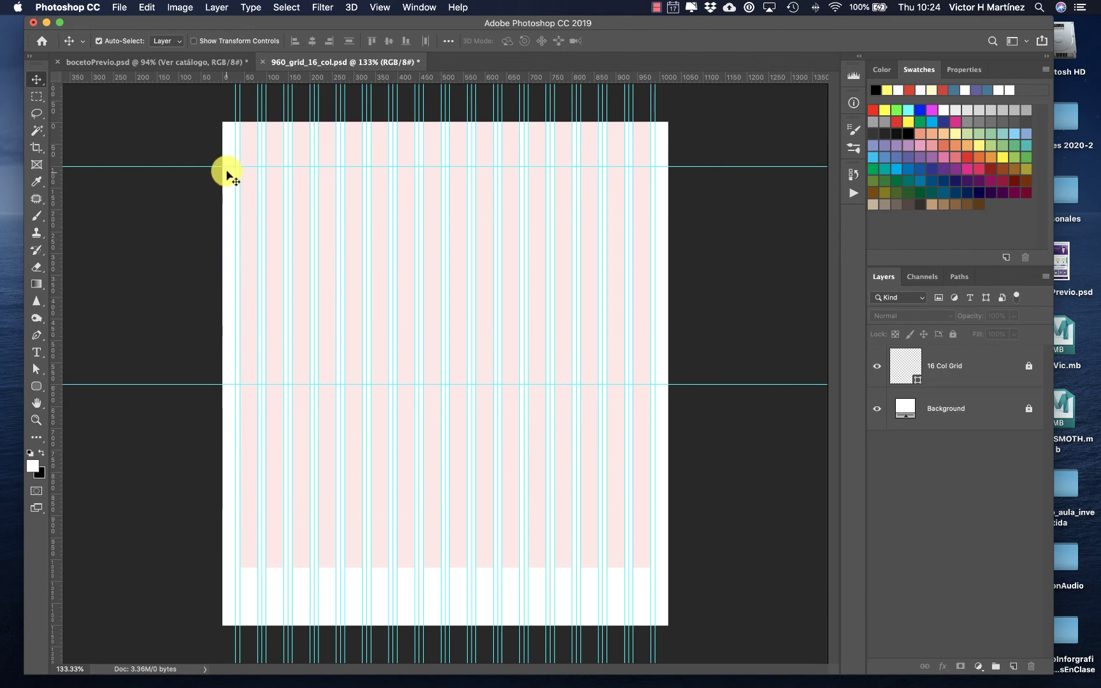
left_click(201, 61)
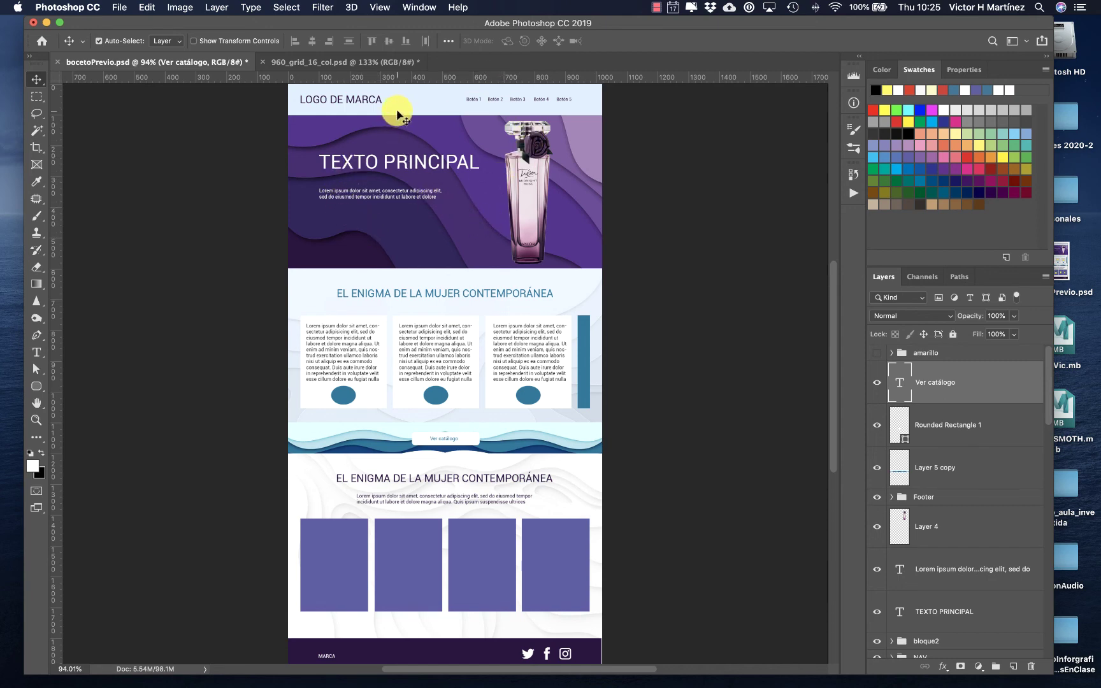
left_click(353, 63)
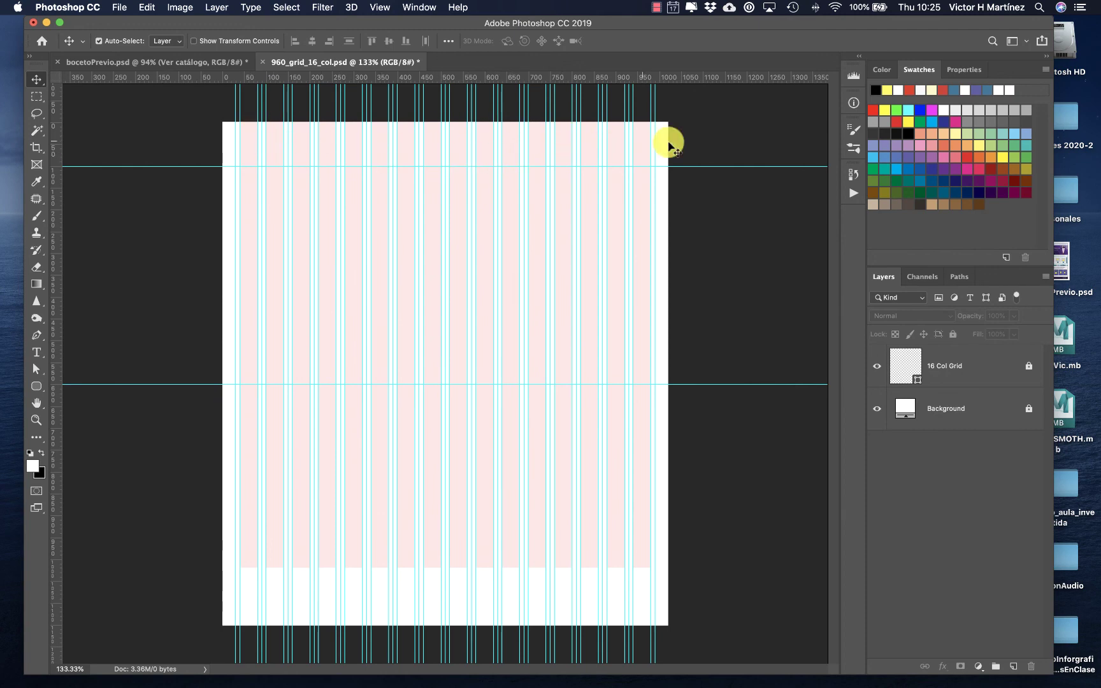
left_click(211, 63)
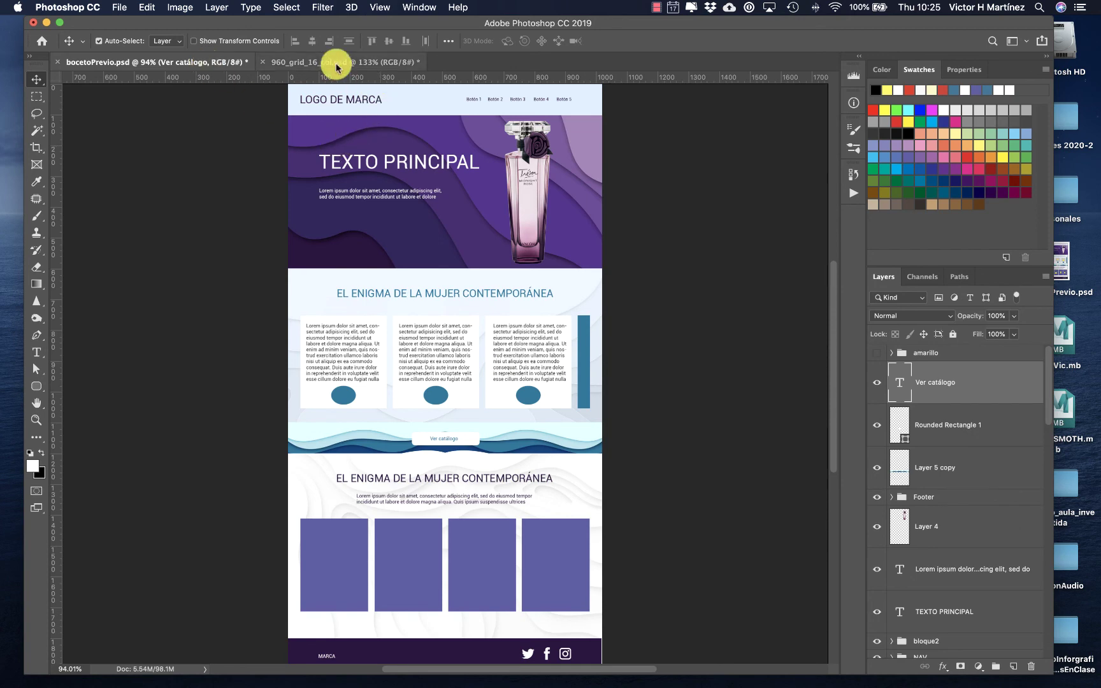
- Open the colour palette image Screen Shot 2020-09-10 at 18.14.20 from the fotosInterfaz folder on the desktop
key("F11")
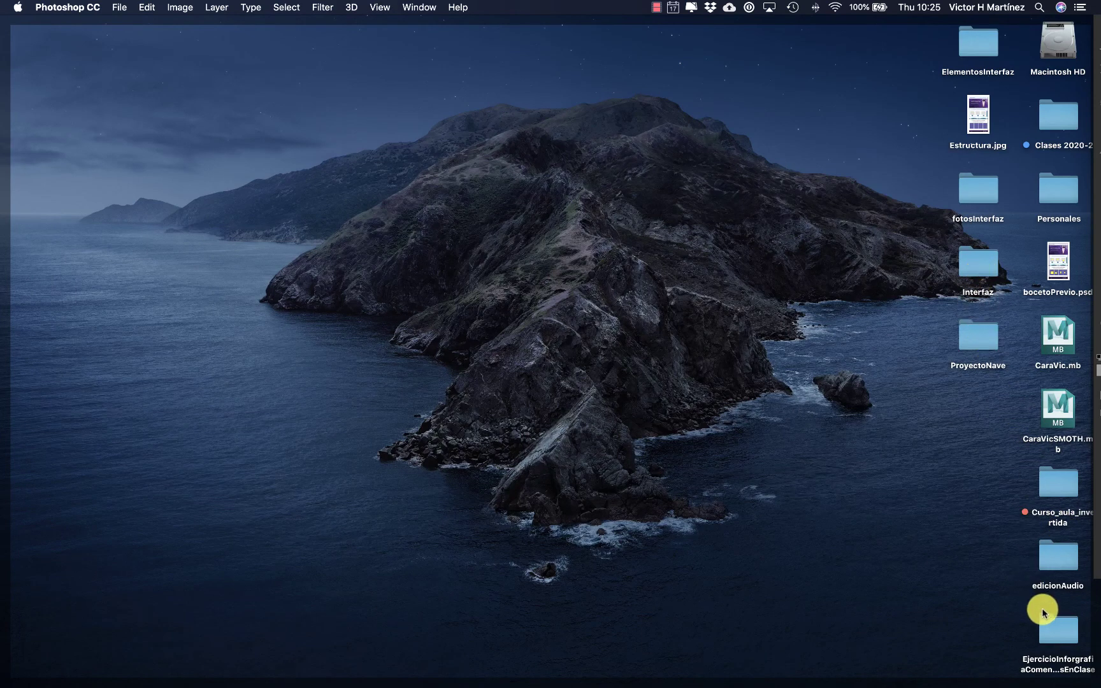
double_click(986, 190)
left_click(592, 179)
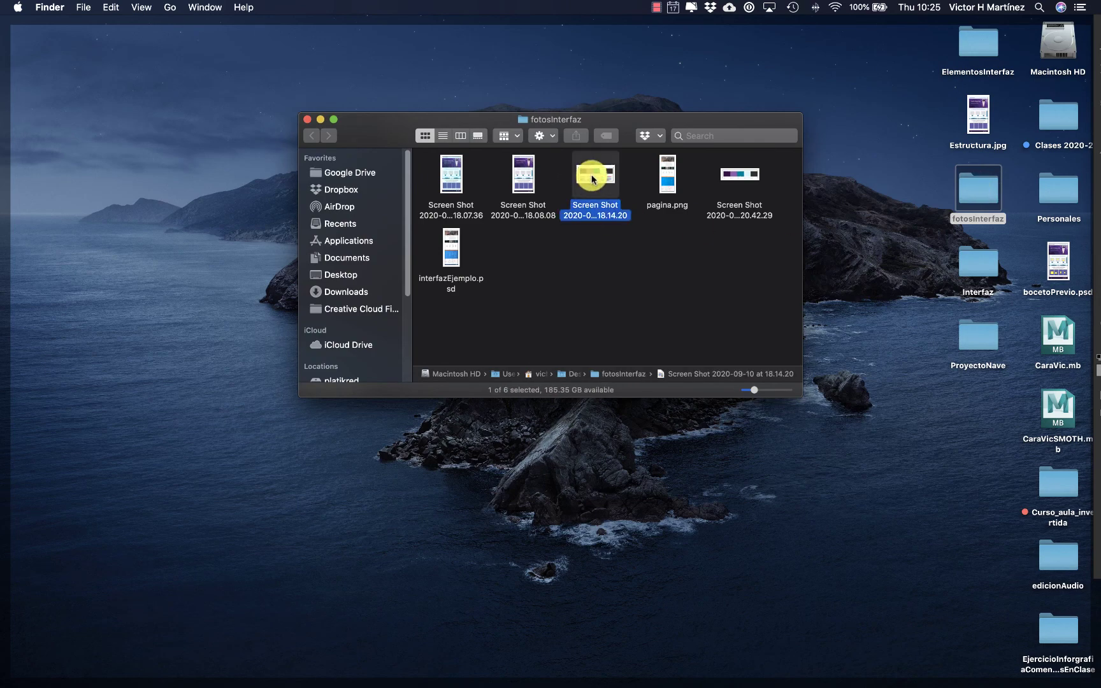
double_click(592, 179)
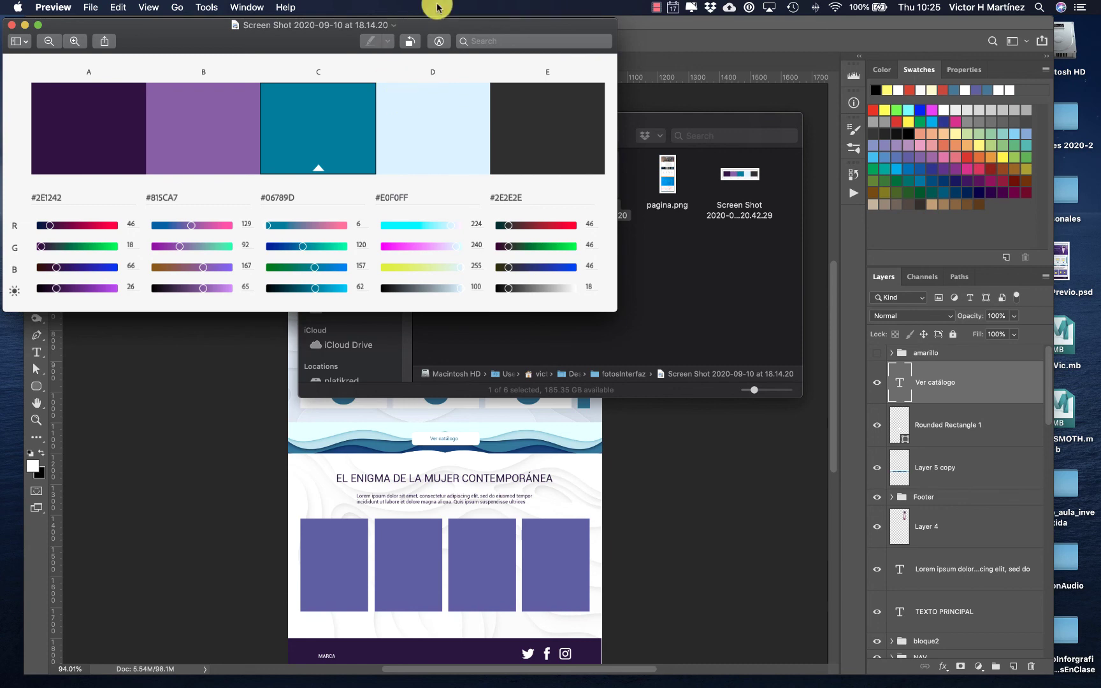
- Shorten the Photoshop window and place the palette image so its hex codes show below it, with 960_grid_16_col.psd active
left_click_drag(461, 23, 937, 347)
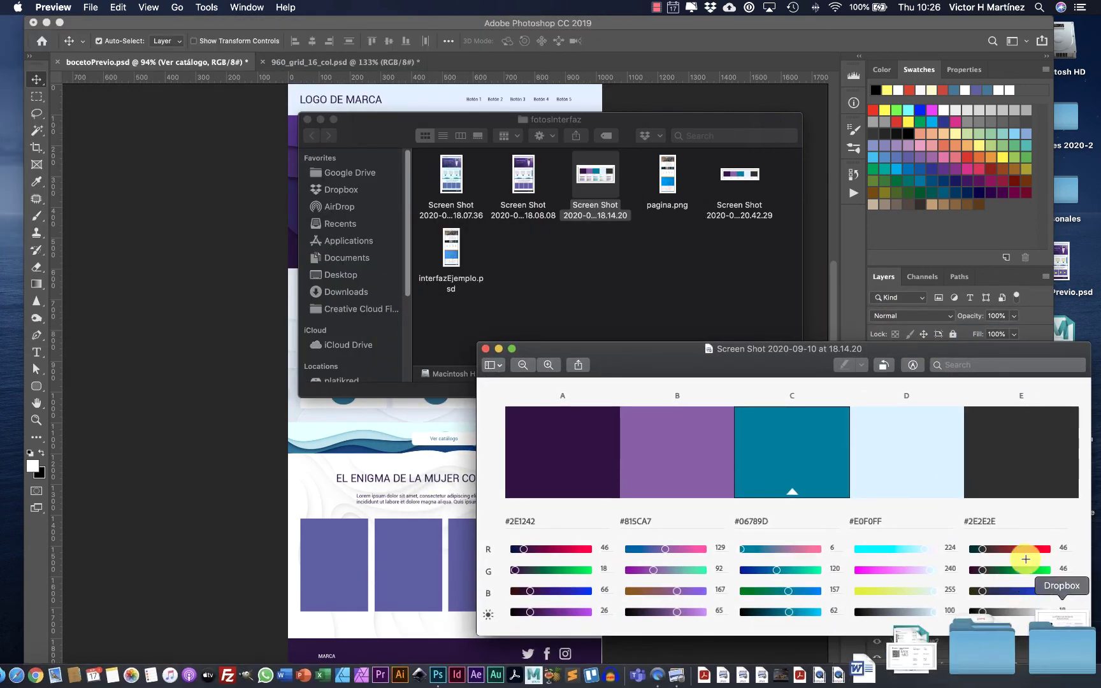
left_click(1049, 672)
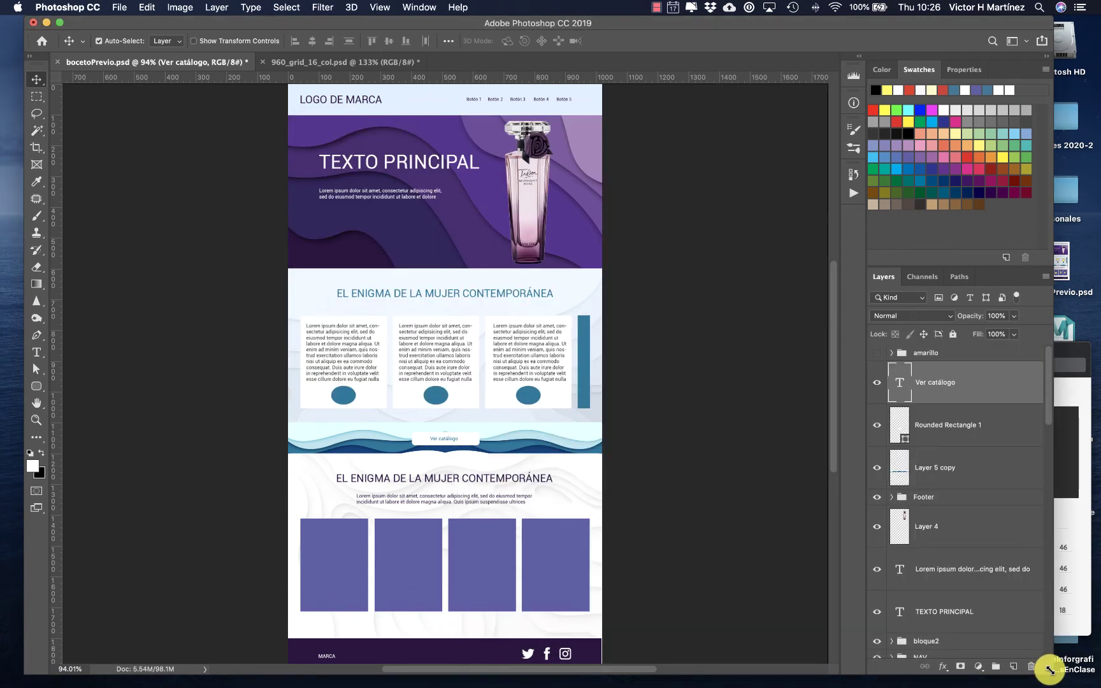
left_click_drag(1048, 671, 1045, 599)
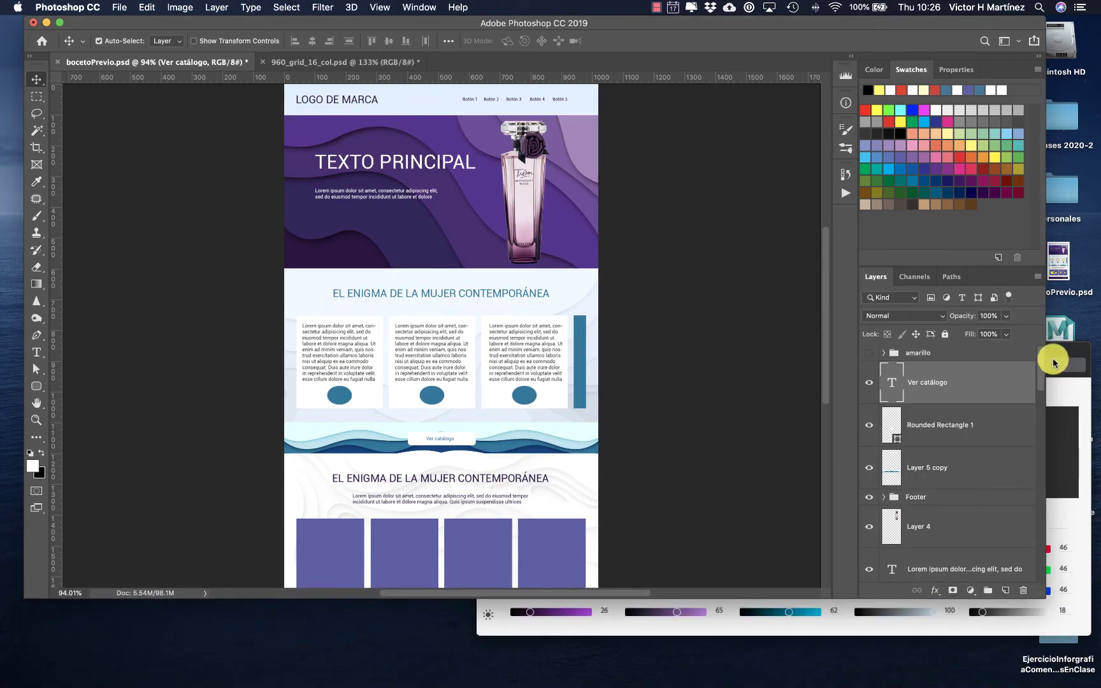
left_click_drag(1055, 358, 1034, 479)
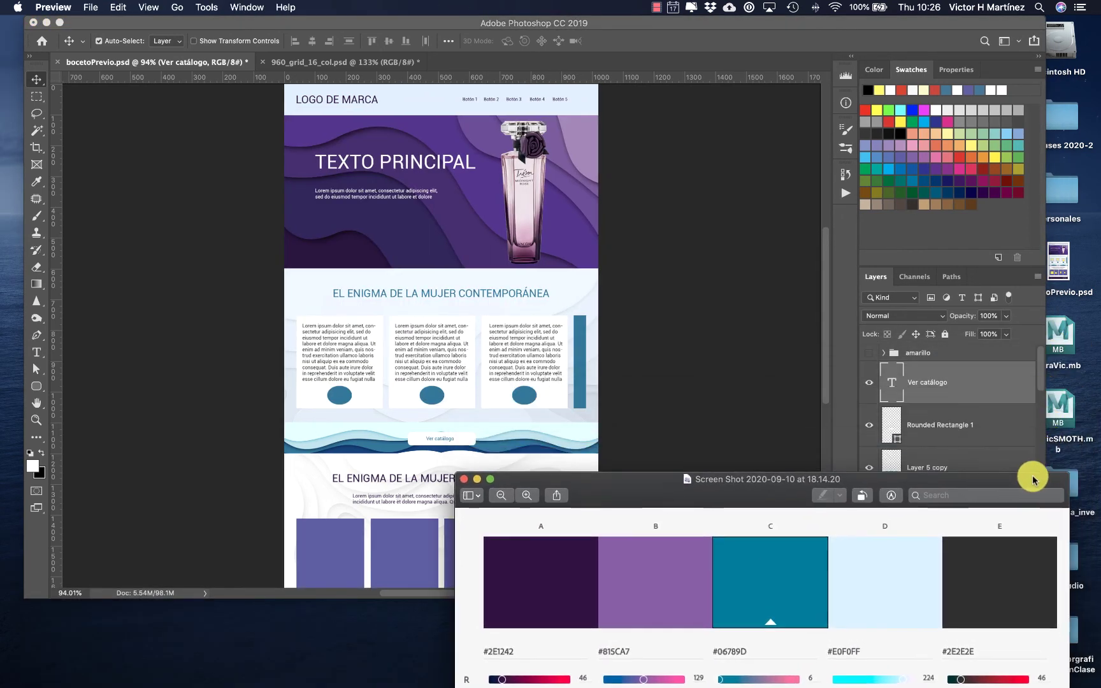
left_click(542, 214)
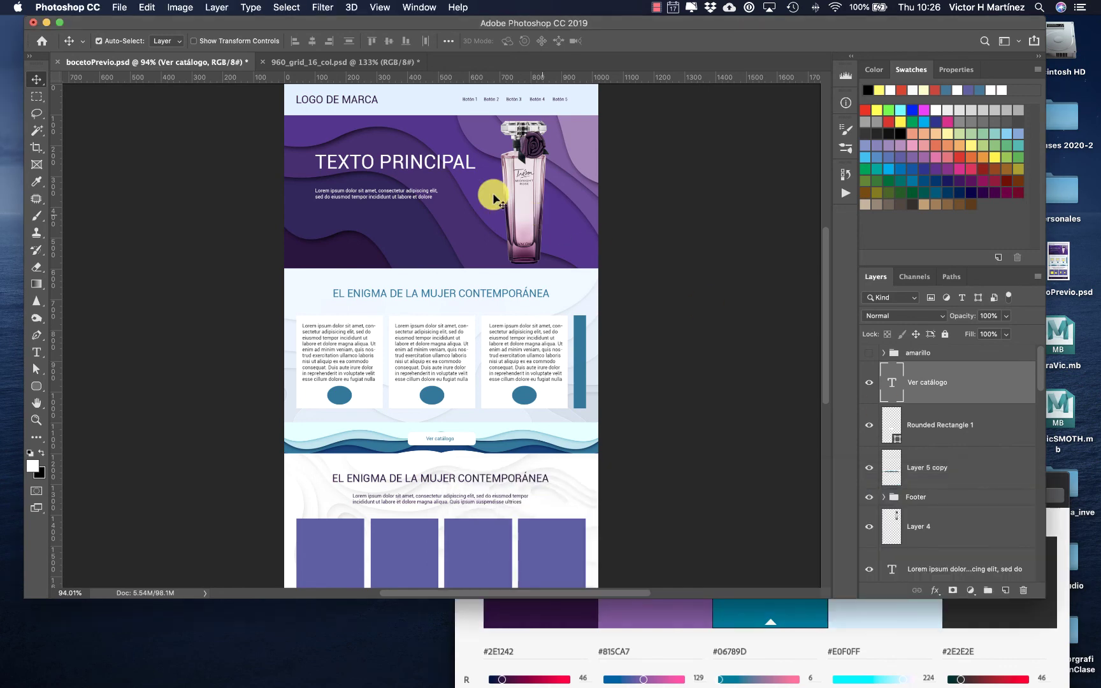
left_click(330, 60)
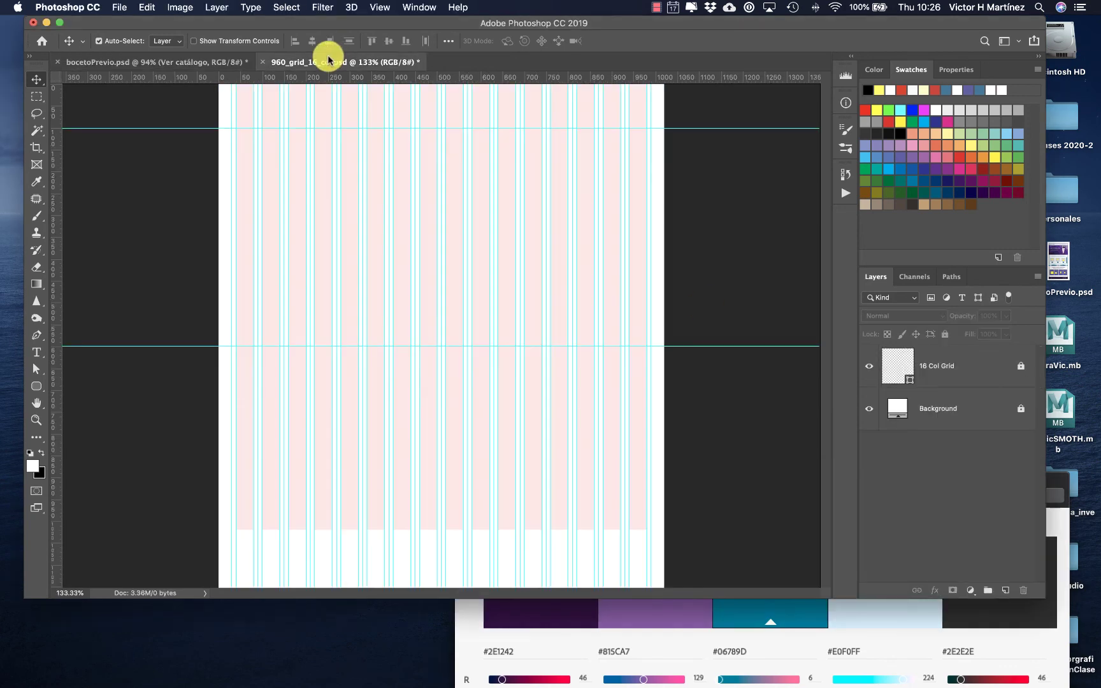
left_click(37, 385)
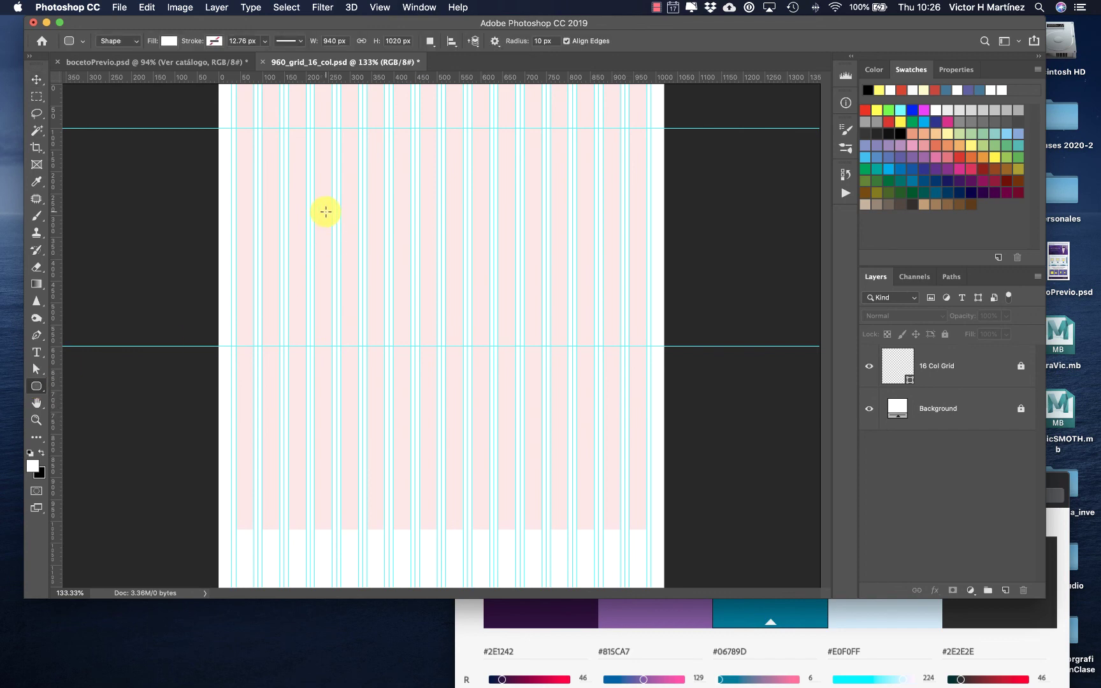
left_click_drag(325, 212, 489, 312)
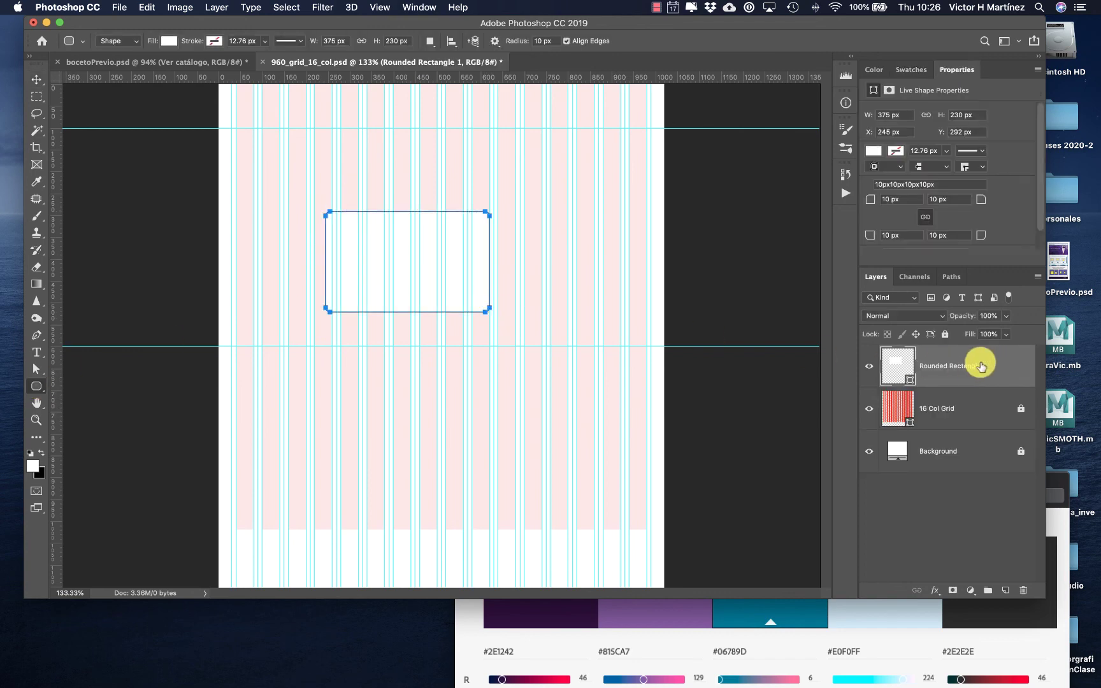
left_click_drag(437, 347, 577, 474)
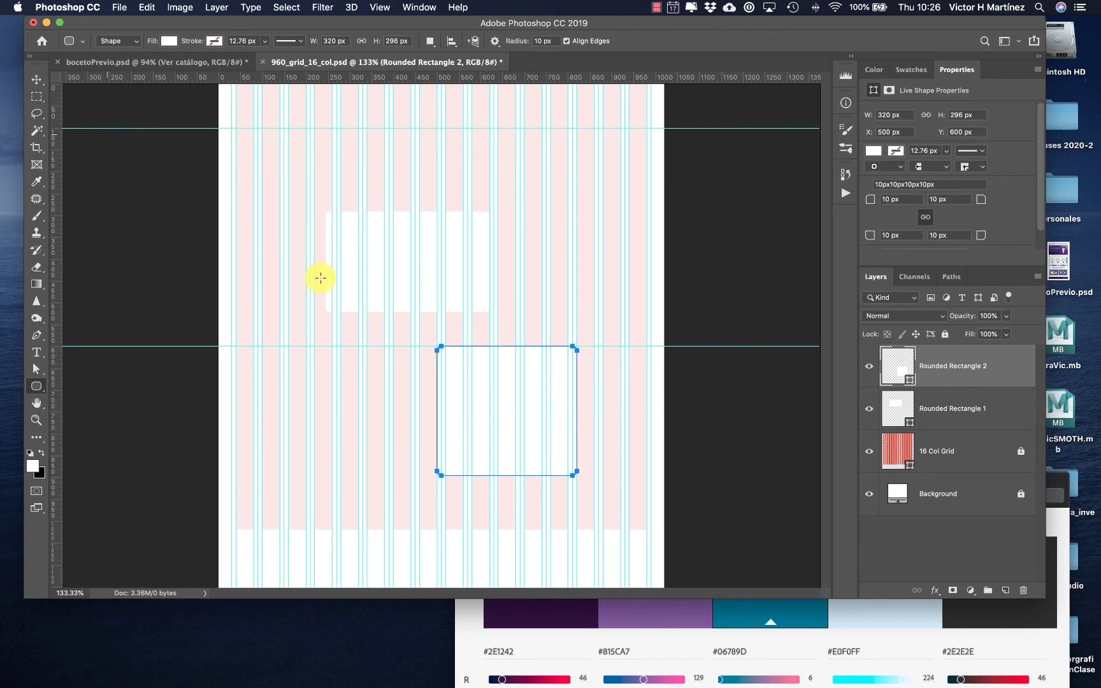
left_click(1024, 588)
left_click(651, 237)
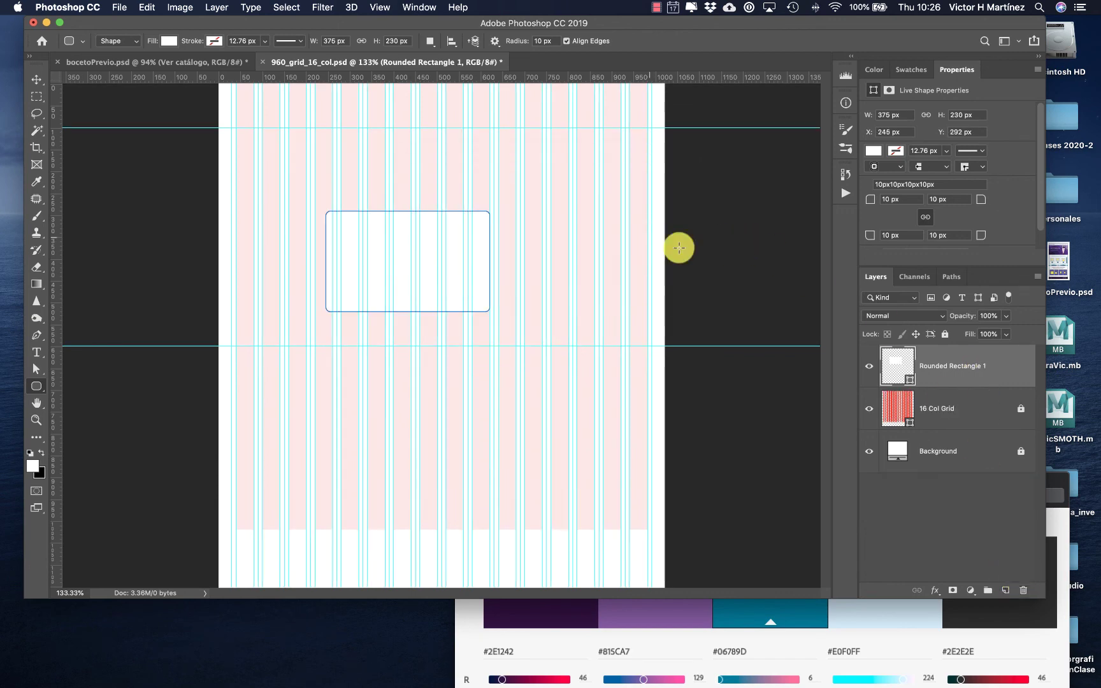
left_click(1022, 589)
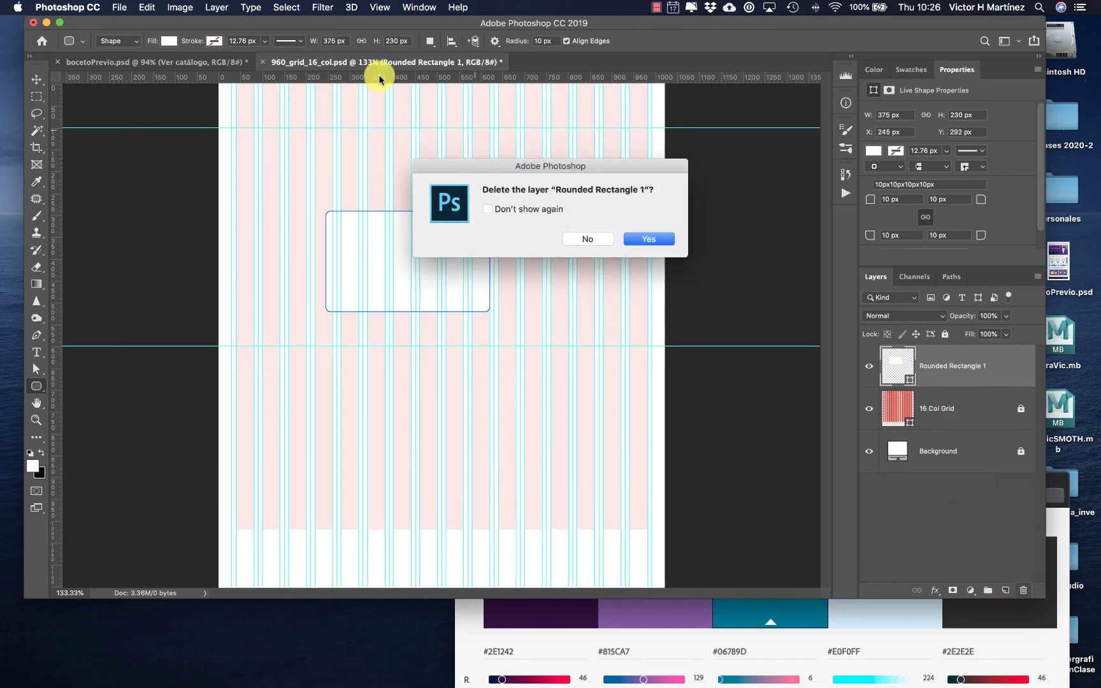
left_click(649, 240)
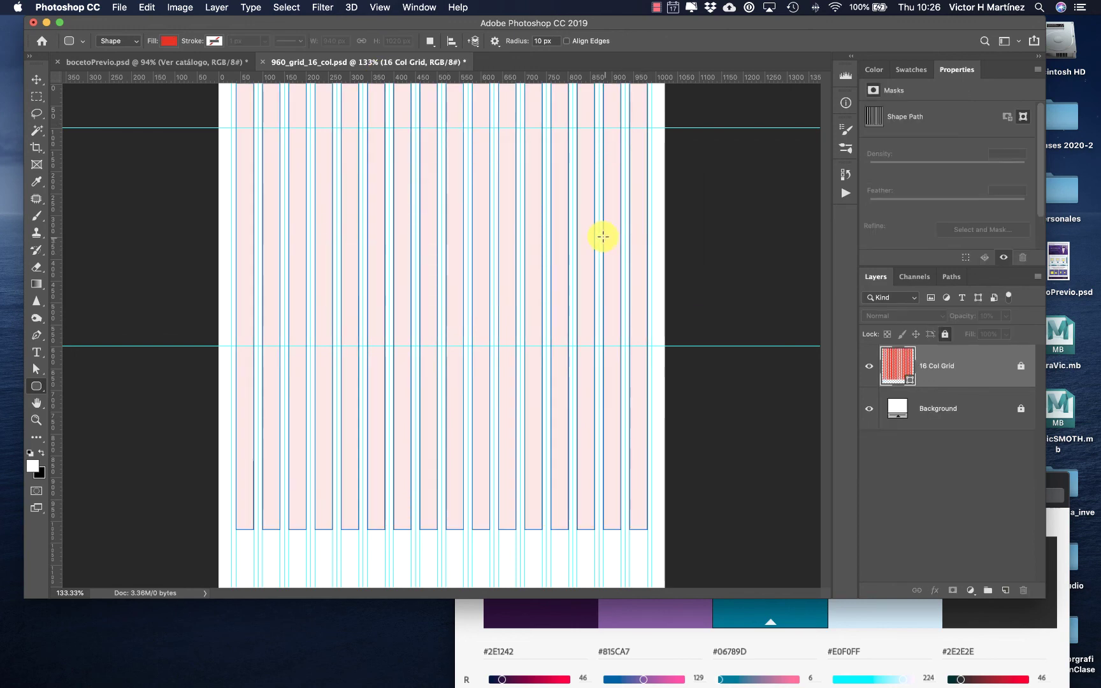
left_click(961, 485)
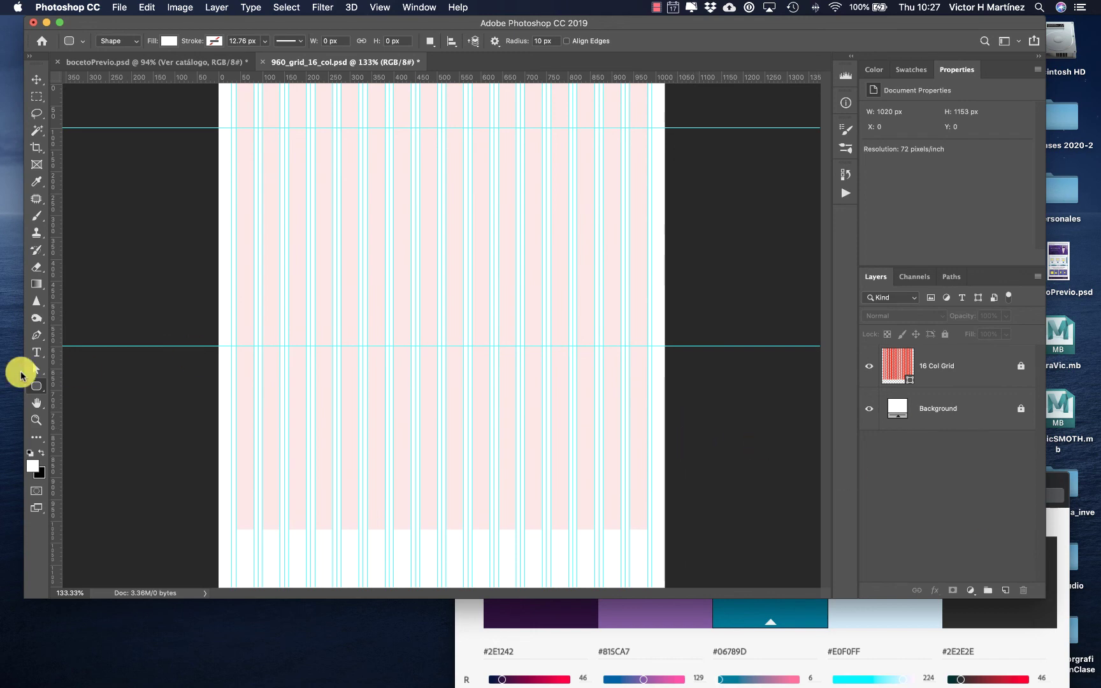
- Set up the Rectangle tool with the solid fill colour #e0f0ff
left_click(45, 386)
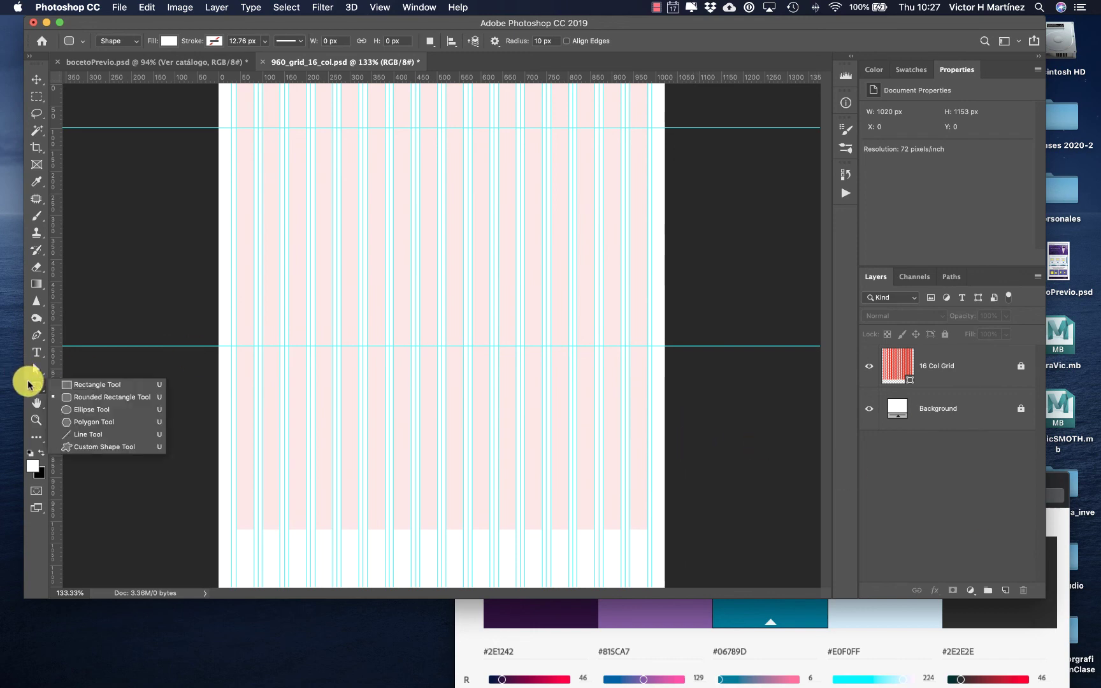
left_click(65, 386)
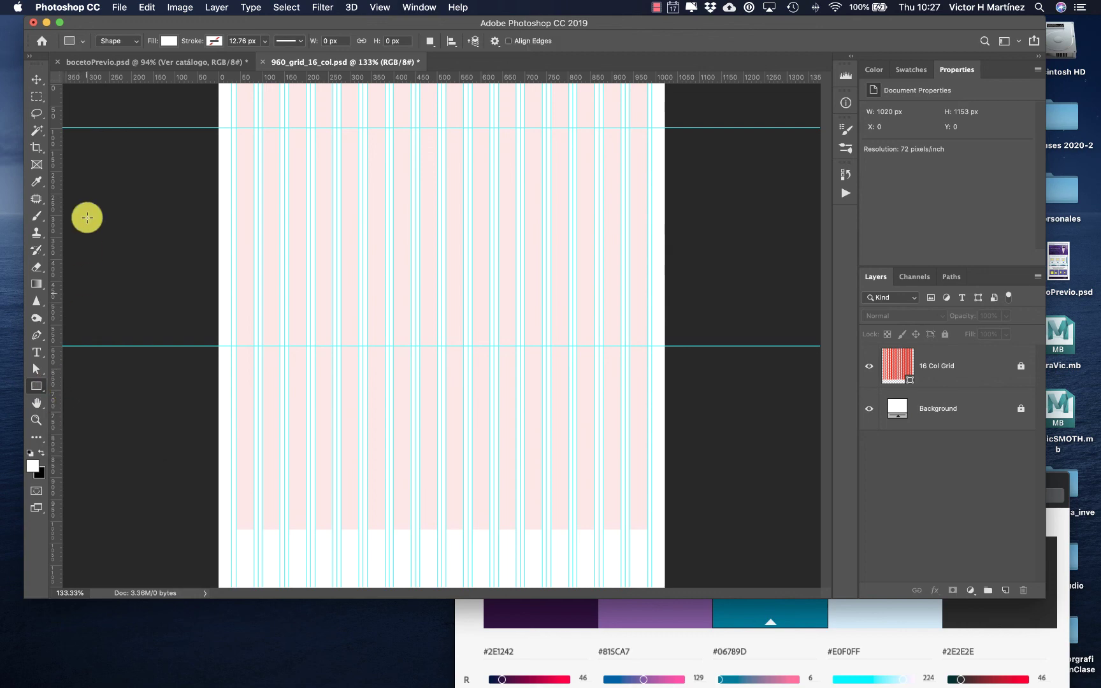
left_click(168, 41)
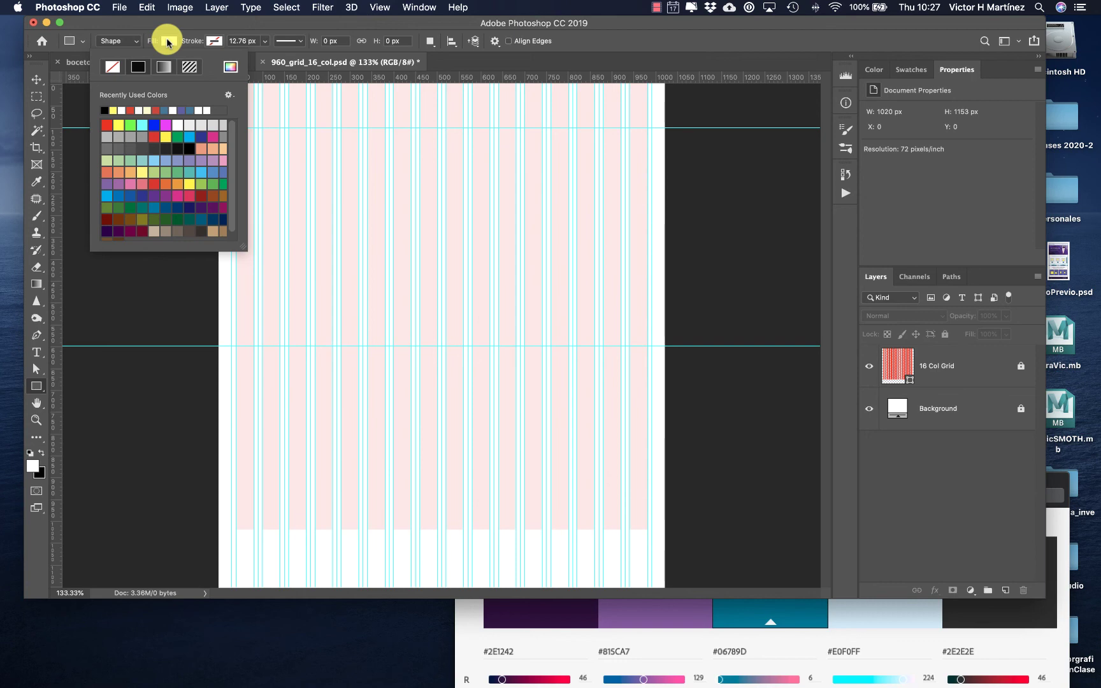
left_click(139, 68)
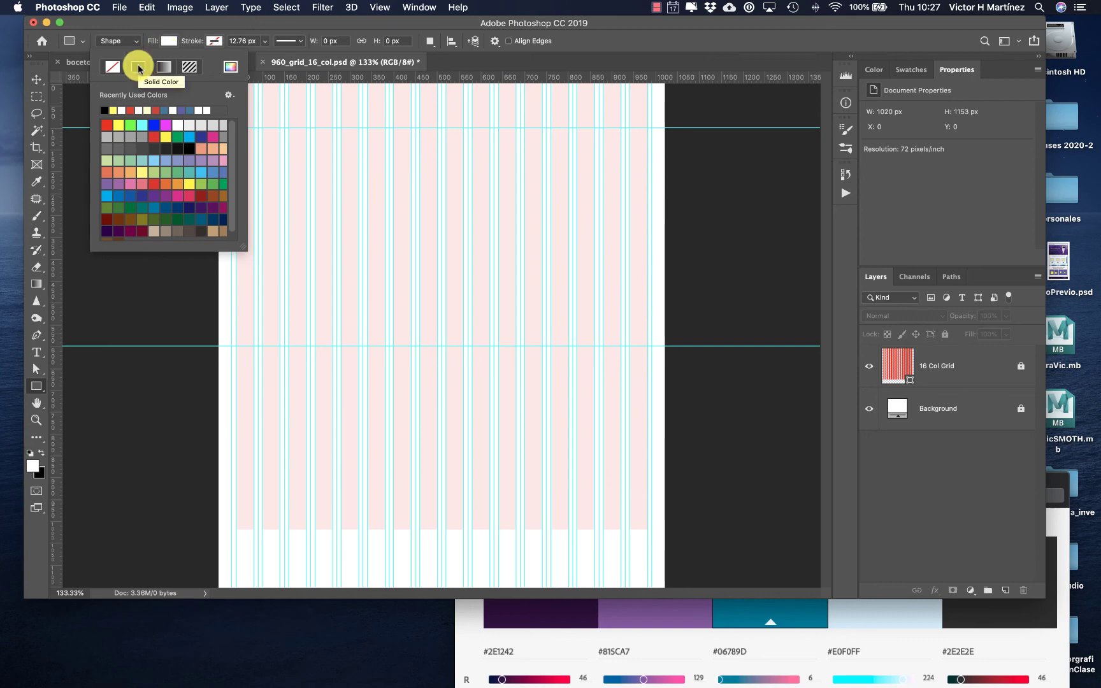
left_click(232, 67)
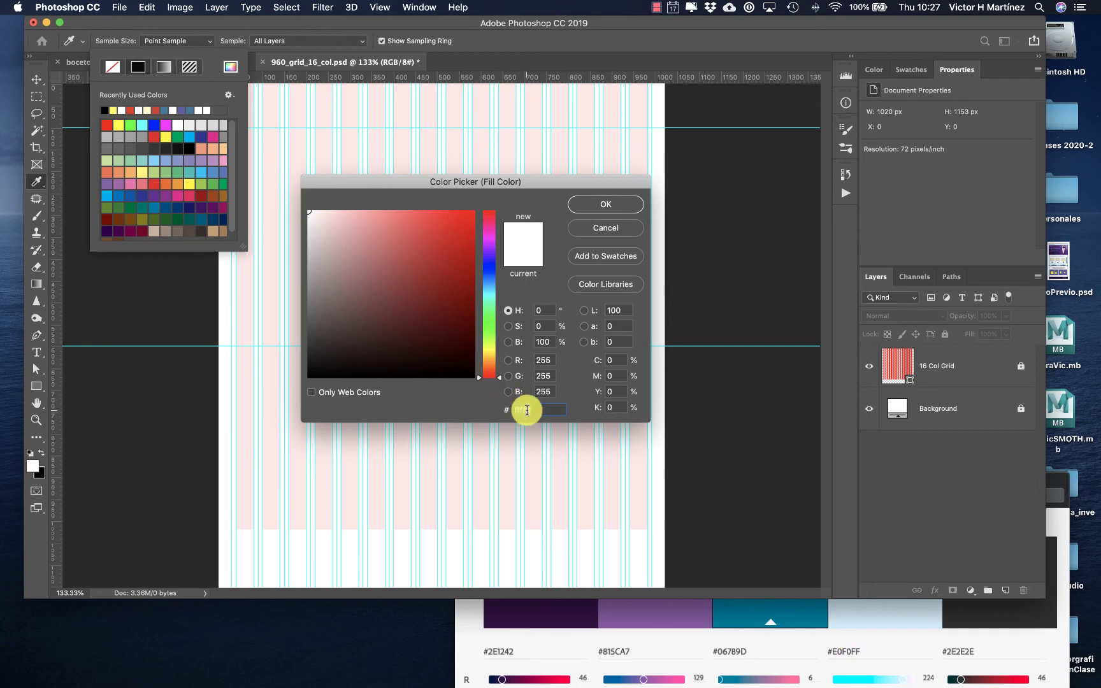
type("e")
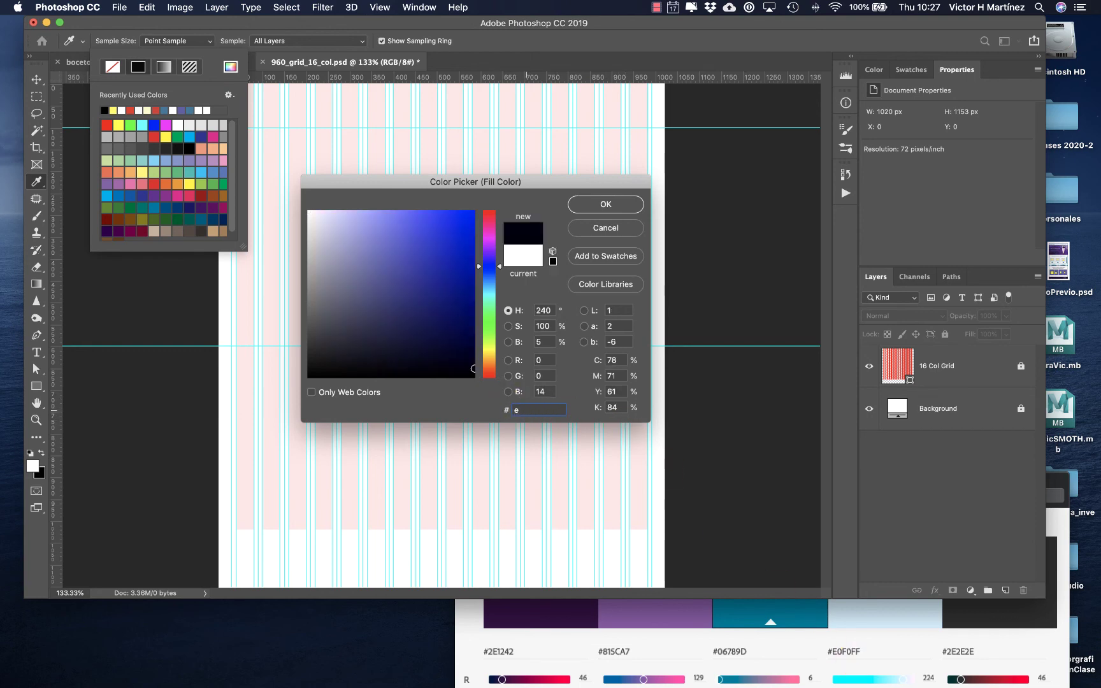
type("0")
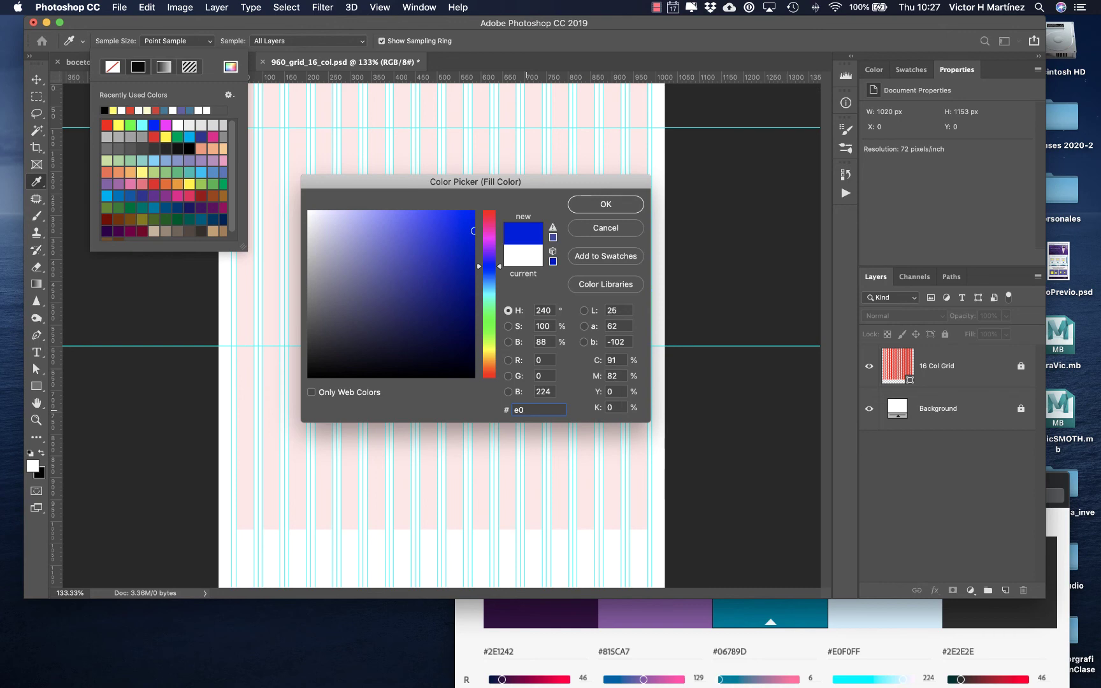
type("f0")
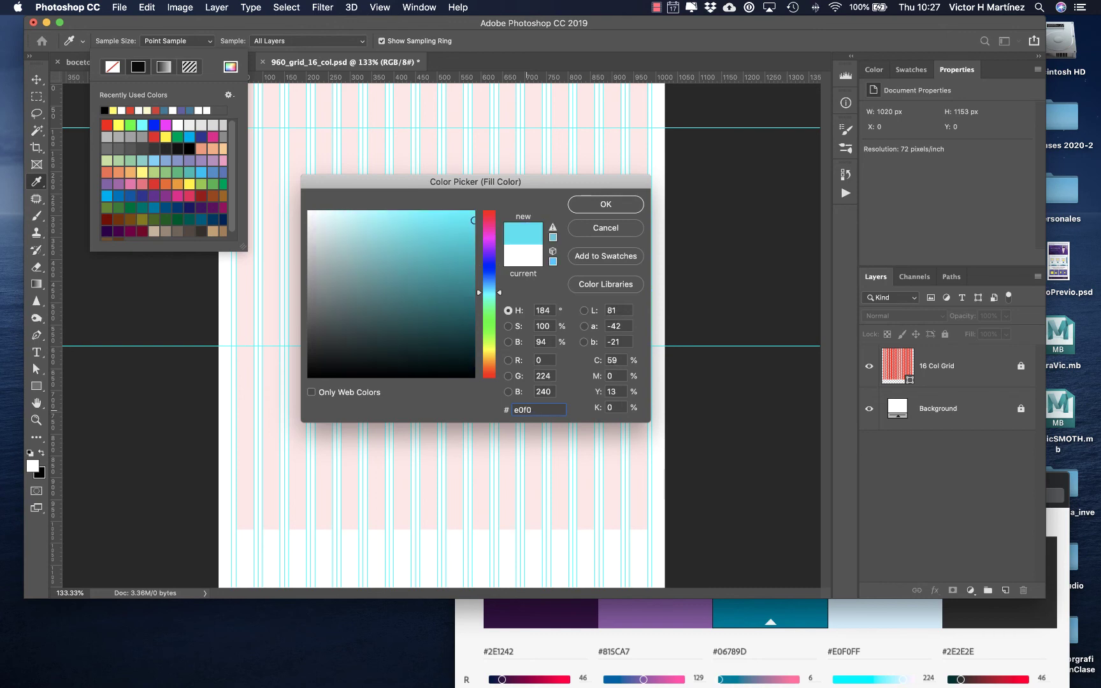
type("ff")
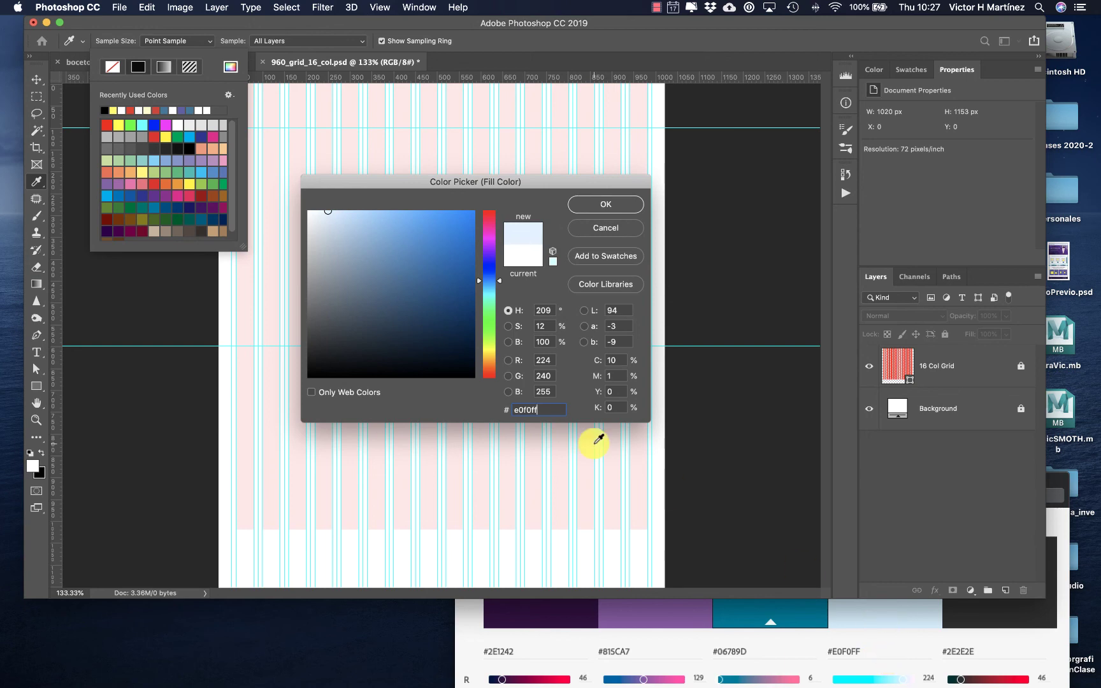
left_click(602, 203)
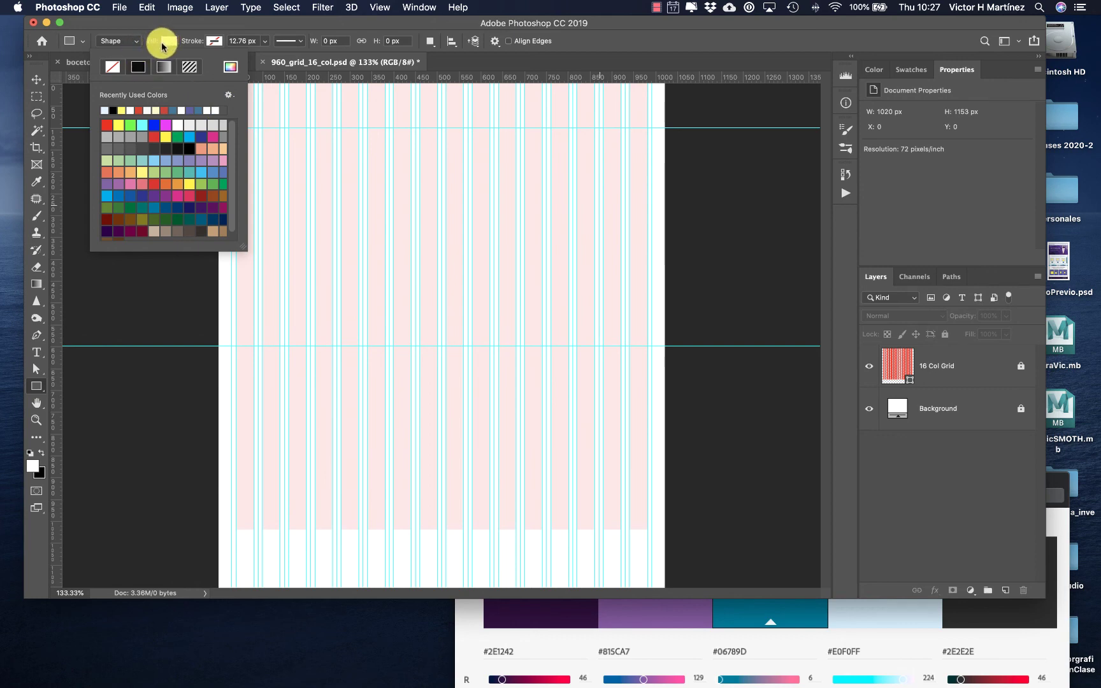
left_click(209, 25)
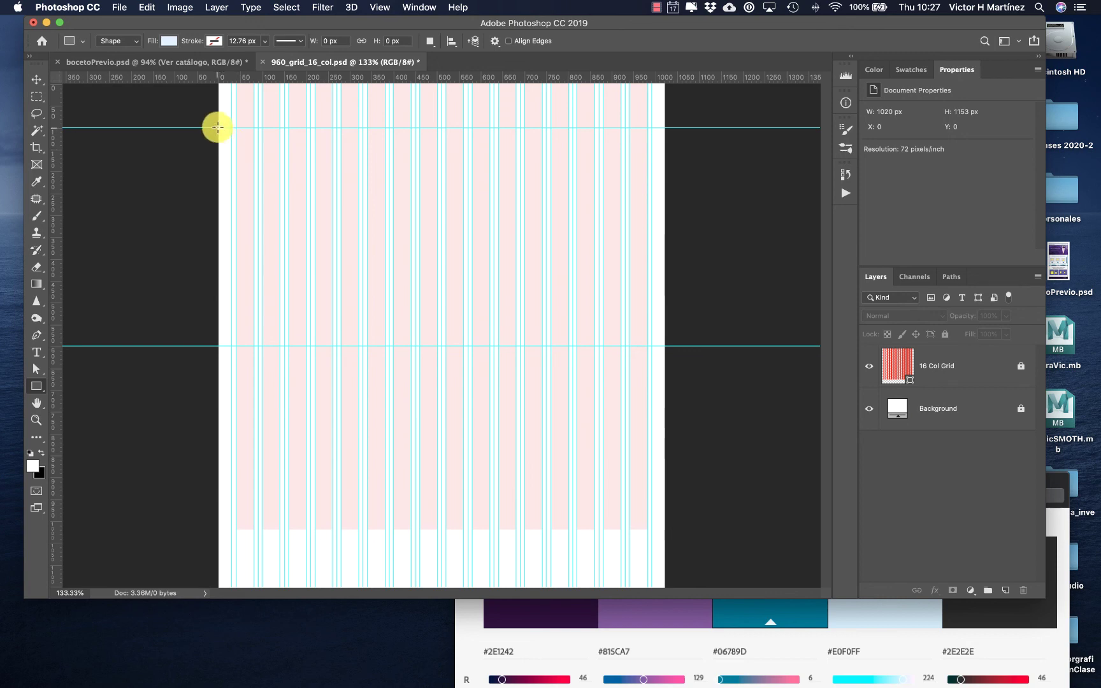
- Draw a header rectangle about 1010 by 110 px across the page, from the upper horizontal guide to the page's top edge
left_click_drag(218, 127, 659, 83)
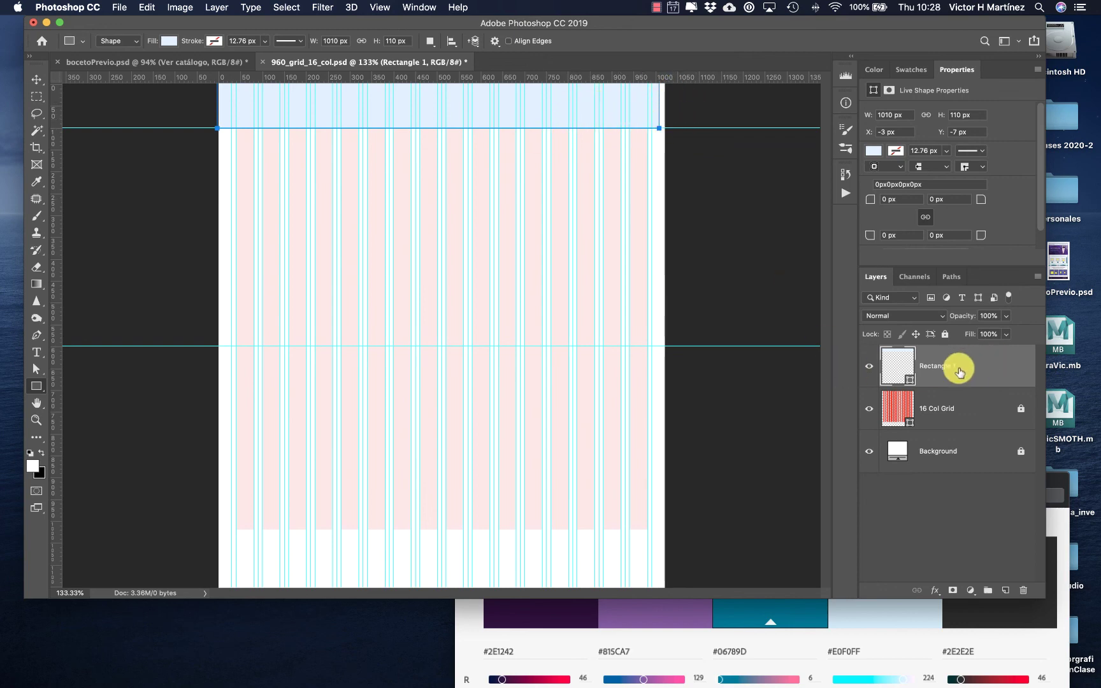
left_click(37, 79)
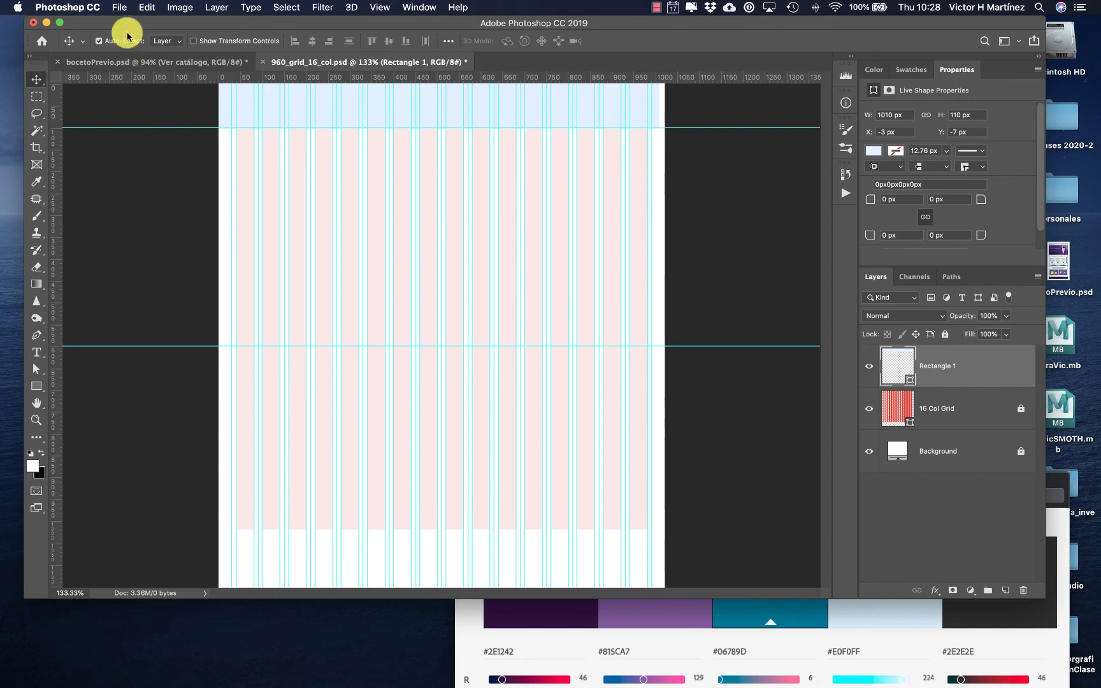
- Free-transform the header rectangle, widening it to about 1023 px so it reaches the page's right edge
left_click(159, 6)
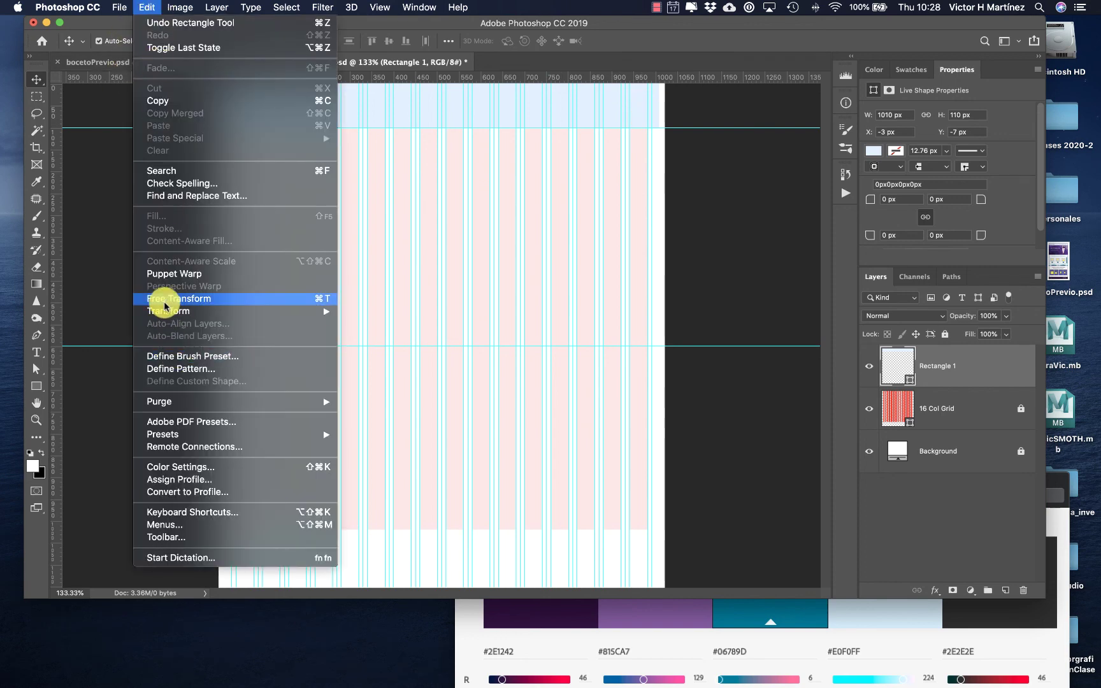
left_click(301, 299)
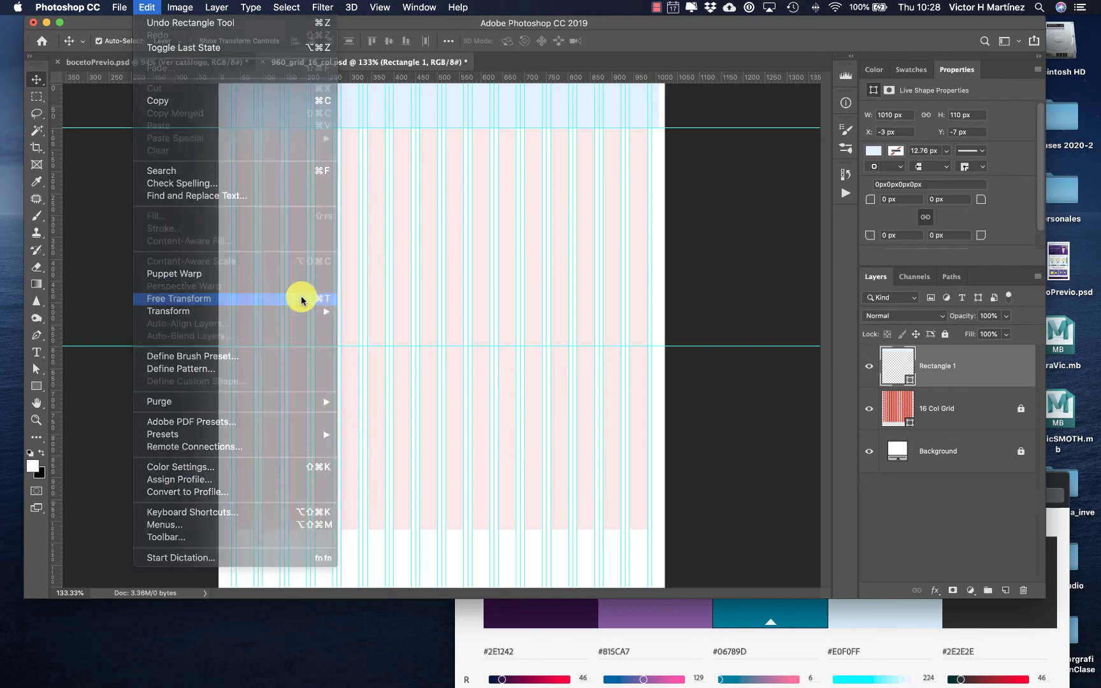
left_click_drag(660, 104, 665, 104)
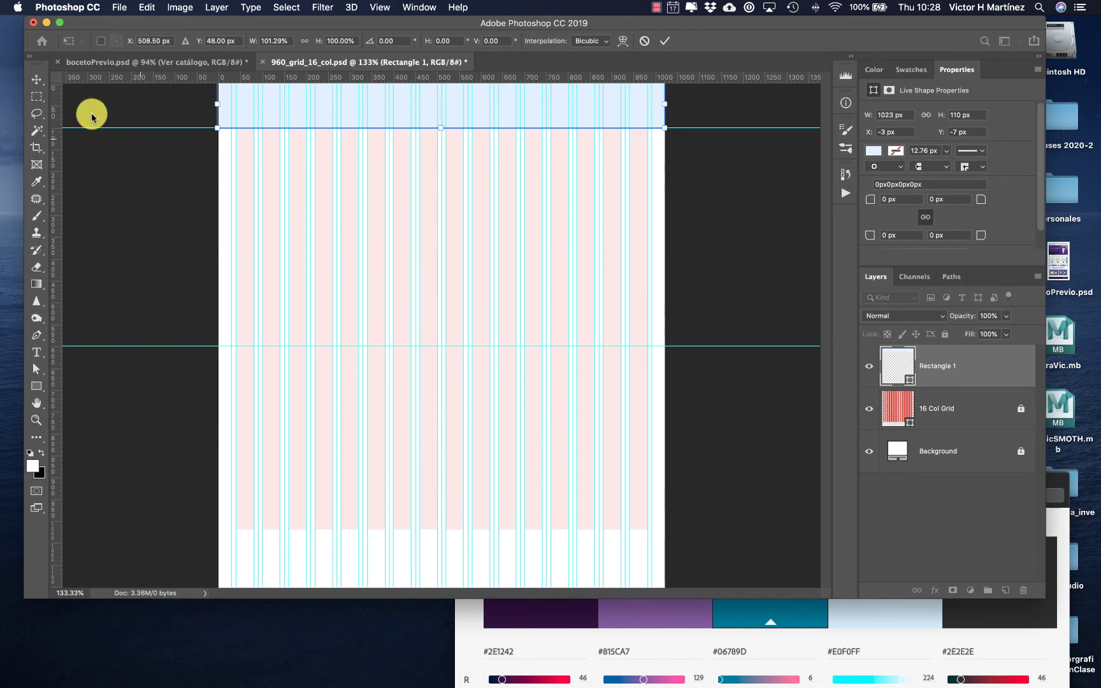
key("Return")
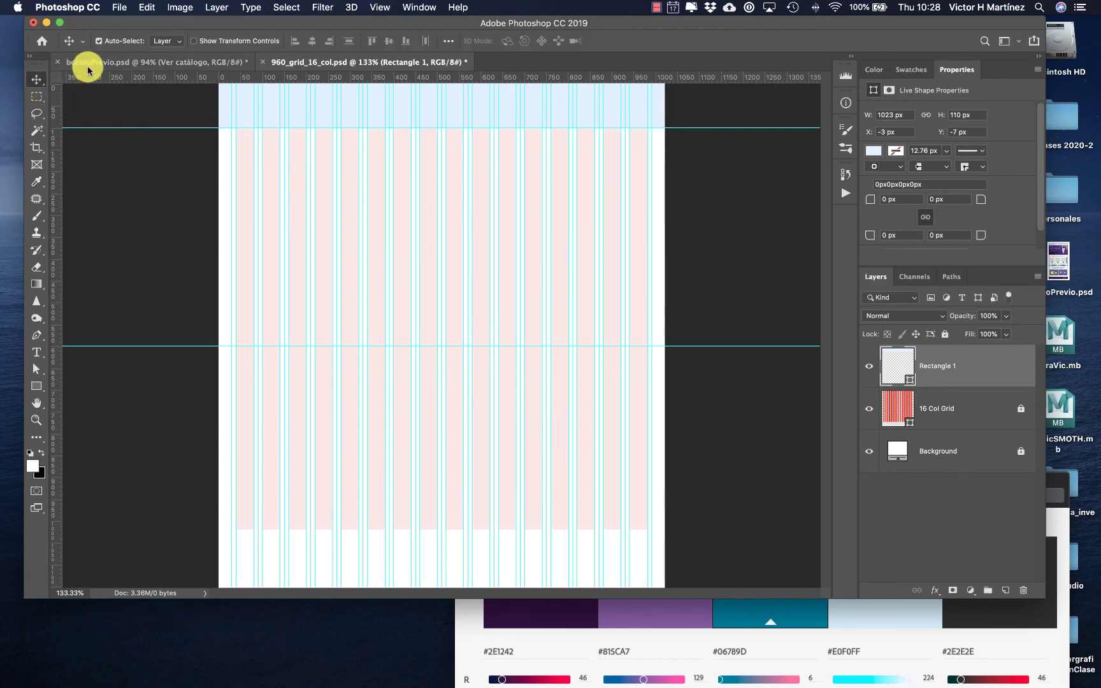
- Check the header in the bocetoPrevio mockup and rename the header rectangle's layer in 960_grid_16_col.psd as NavBar
left_click(89, 62)
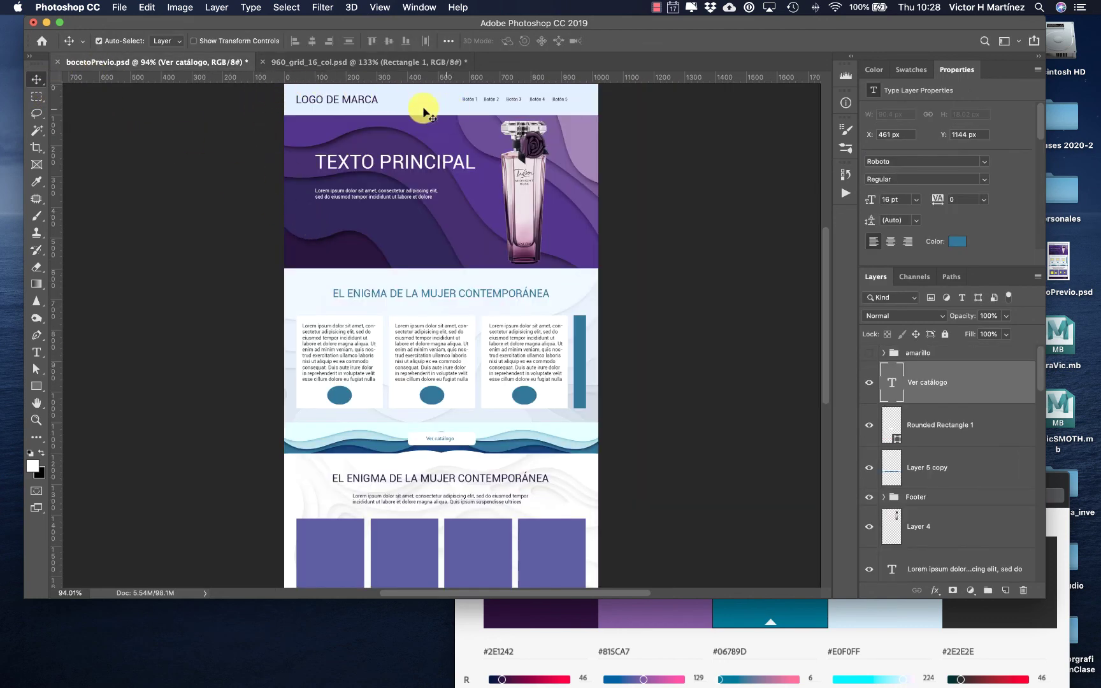
left_click(297, 63)
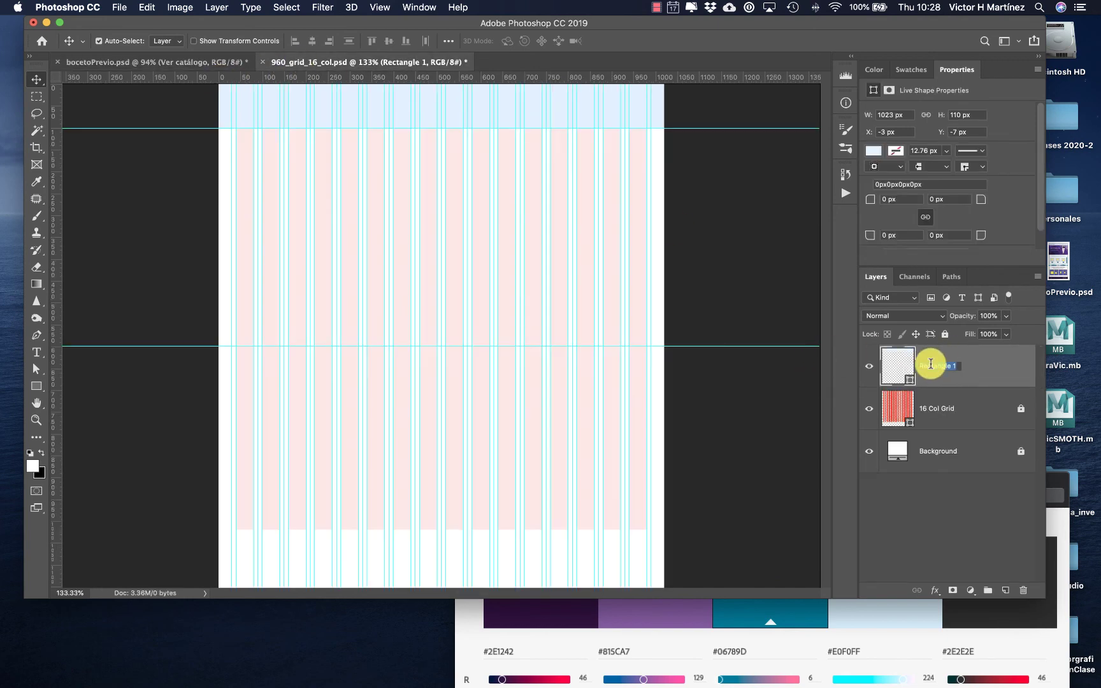
type("NavBar")
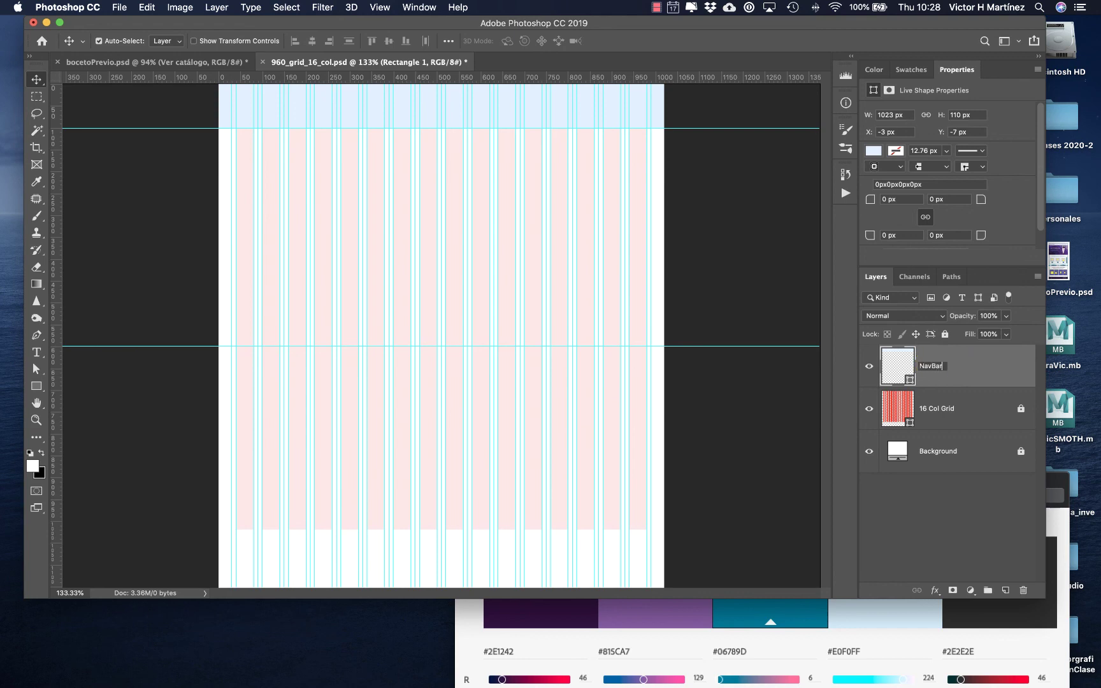
left_click(992, 371)
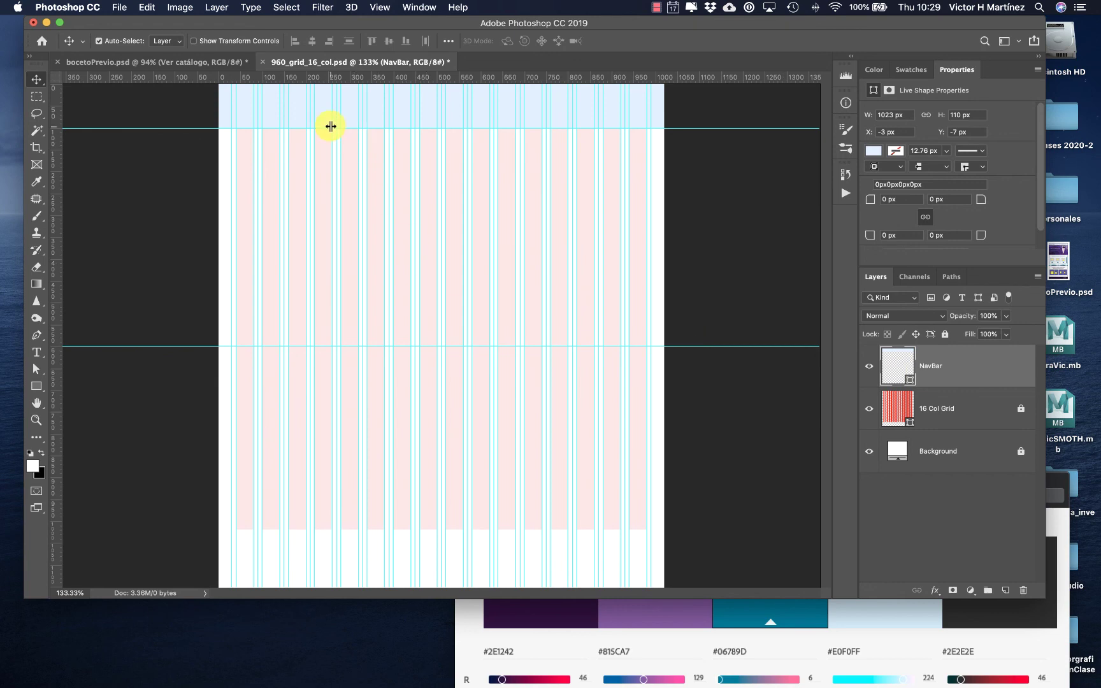
- Open the ElementosInterfaz folder from the desktop and preview the image pngtree-purple-abstract-paper-cut-background-image_308826.jpg
mouse_move(1100, 687)
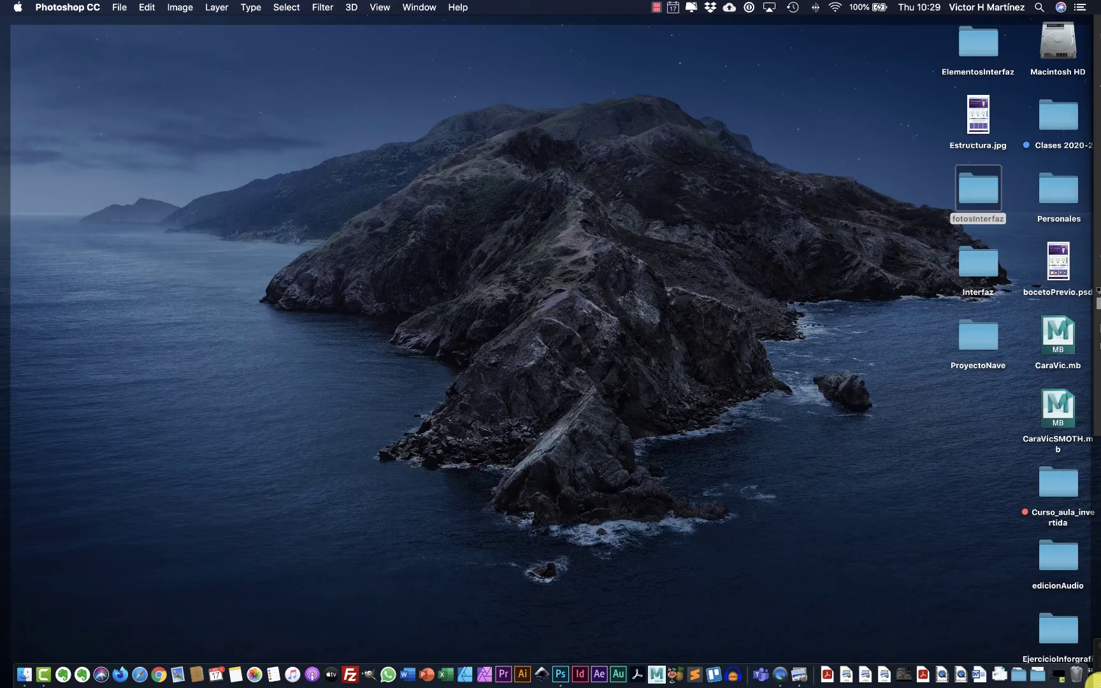
double_click(973, 268)
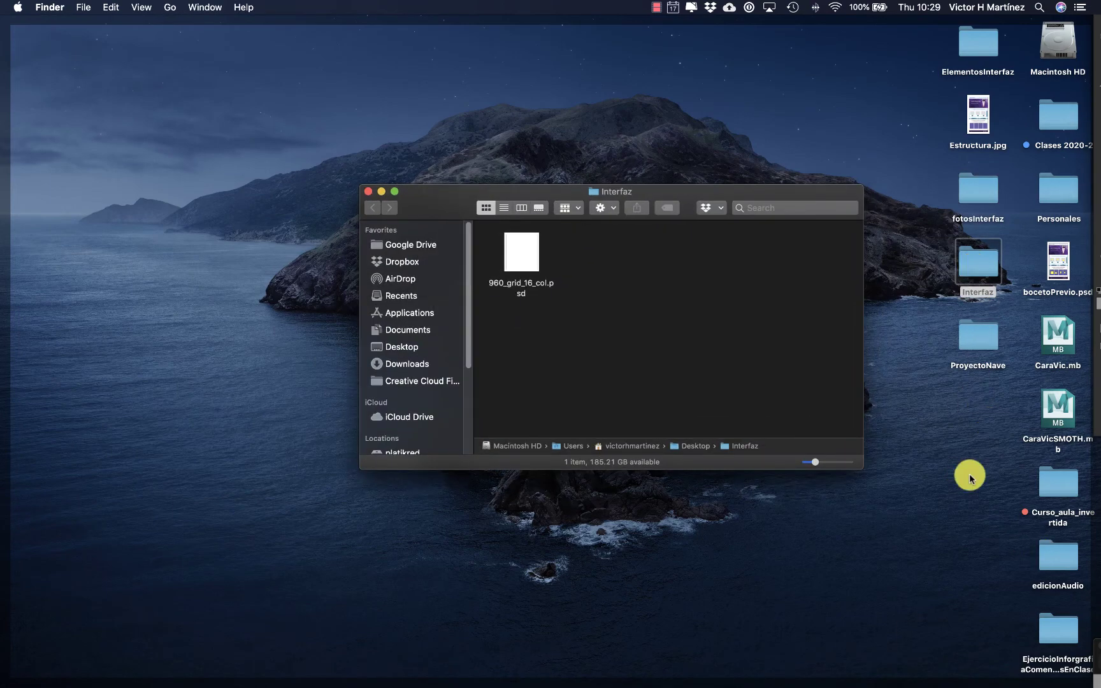
left_click(977, 35)
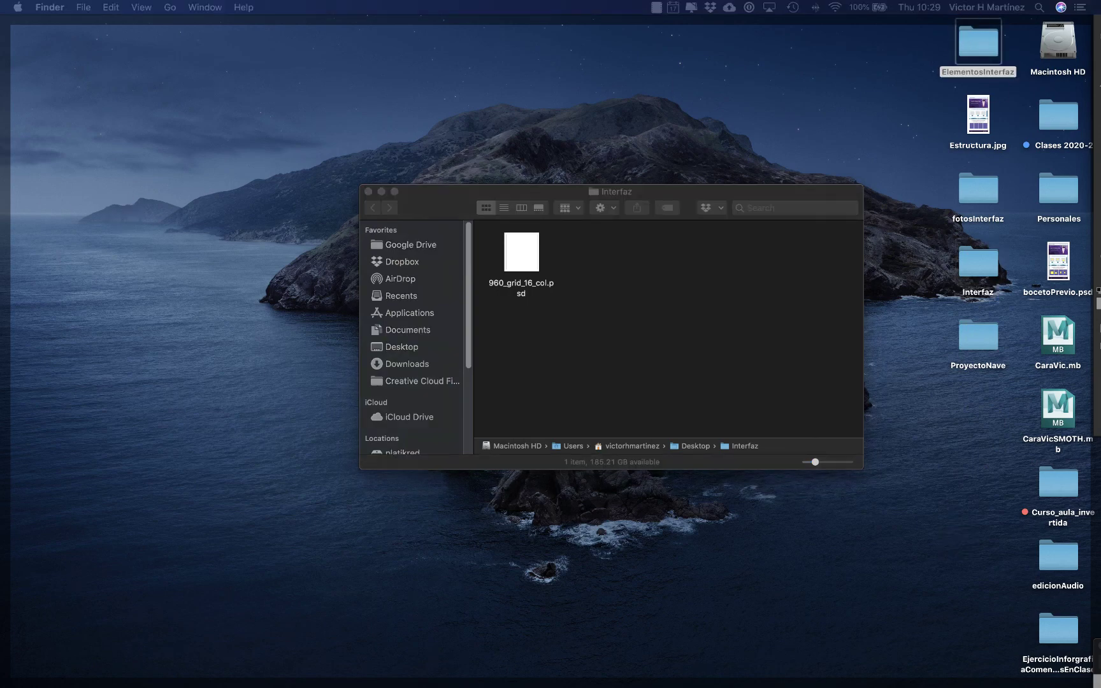
left_click_drag(812, 381, 817, 144)
mouse_move(1100, 687)
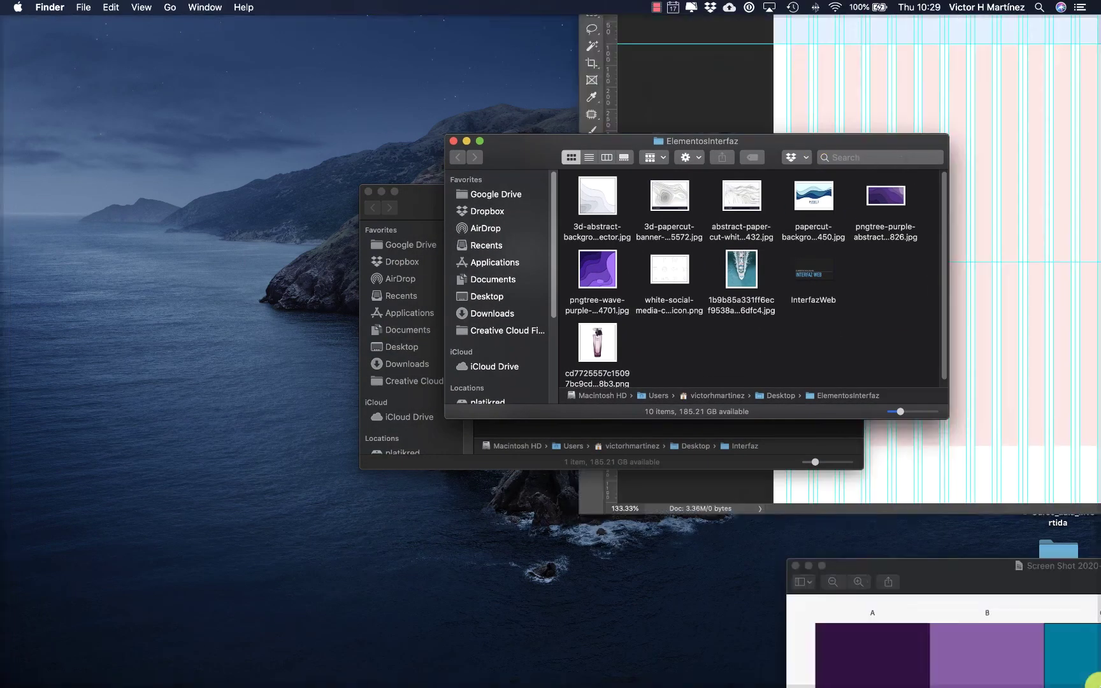
left_click(891, 208)
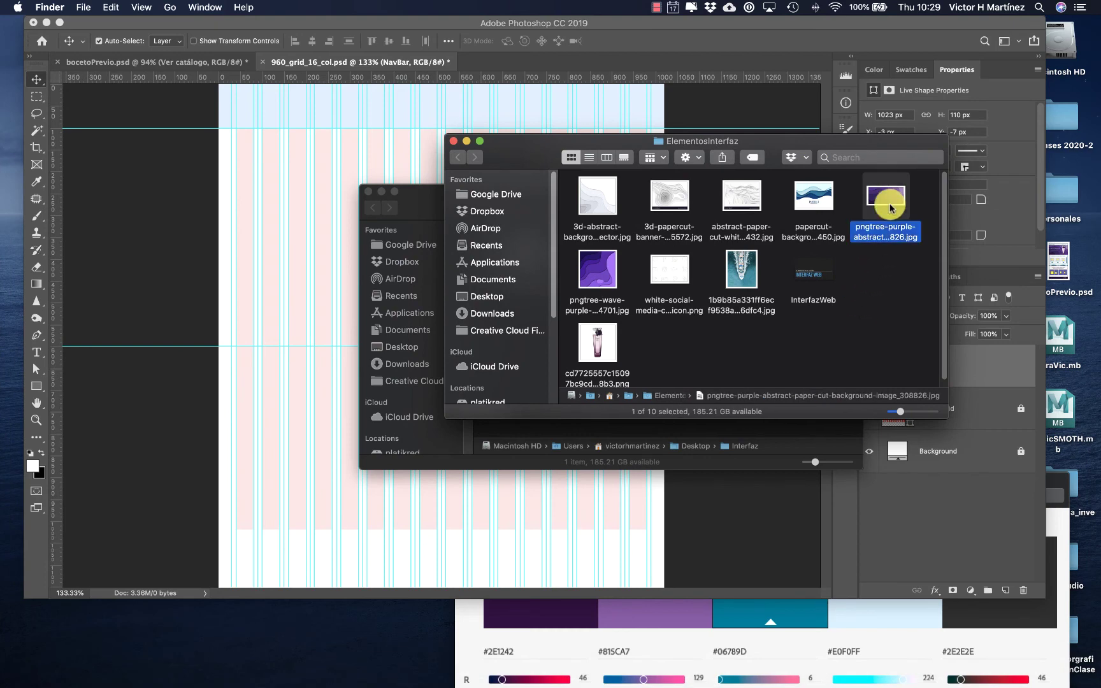
key("space")
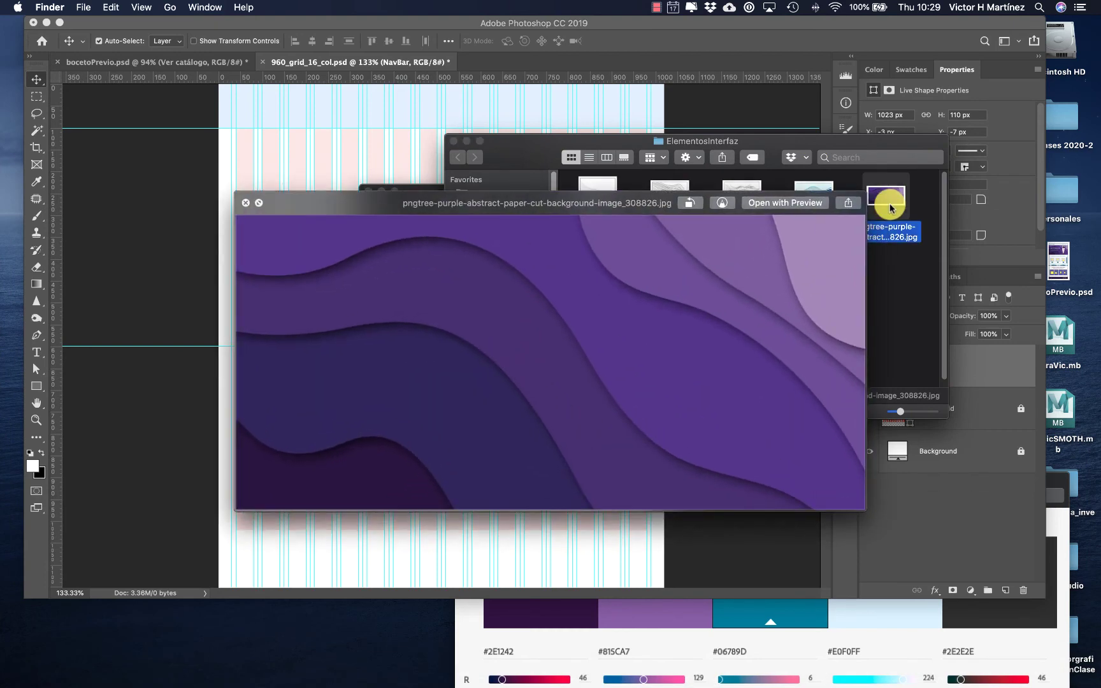
key("space")
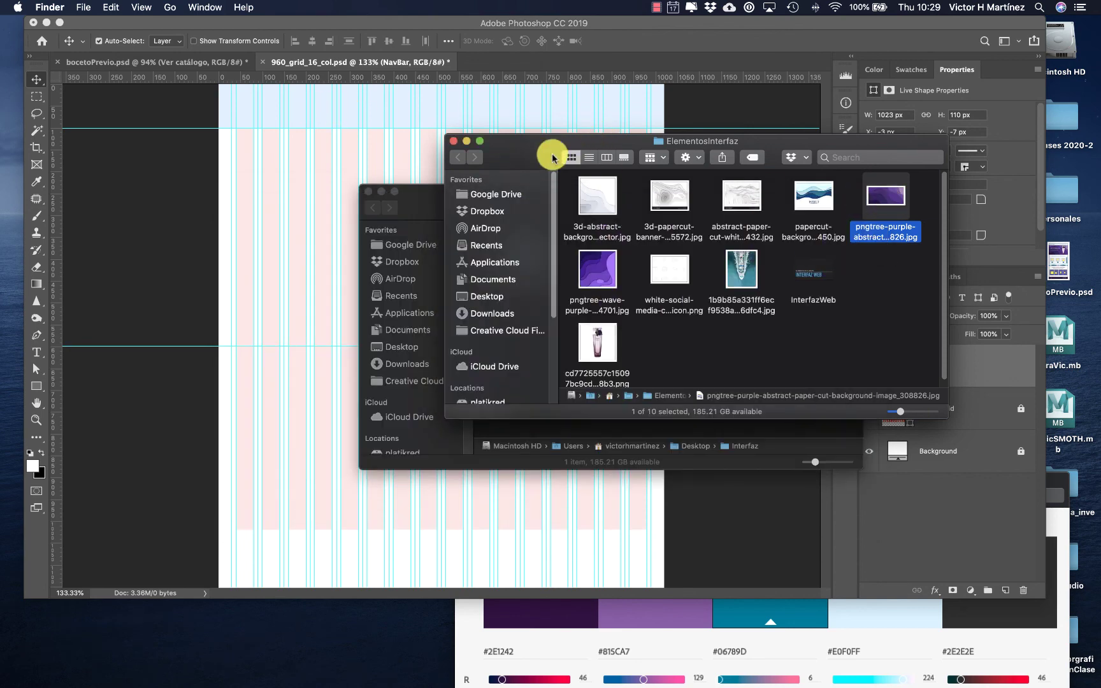
- Compare the purple background image in the ElementosInterfaz folder with the main banner of the bocetoPrevio mockup
left_click_drag(553, 158, 716, 170)
left_click(93, 69)
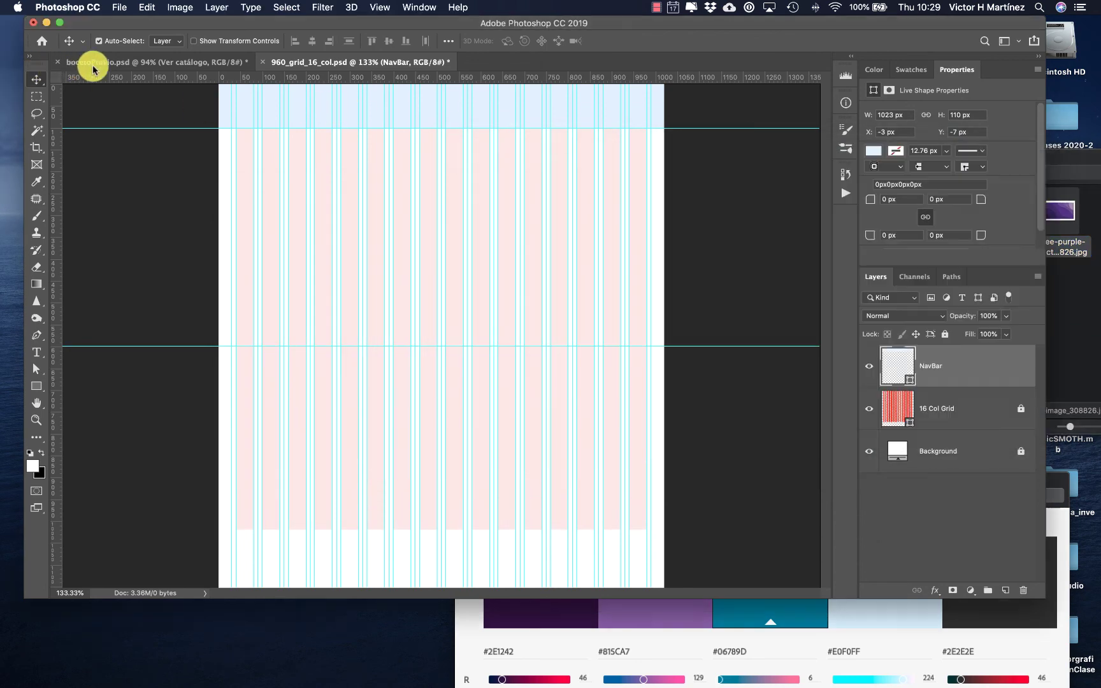
left_click(92, 62)
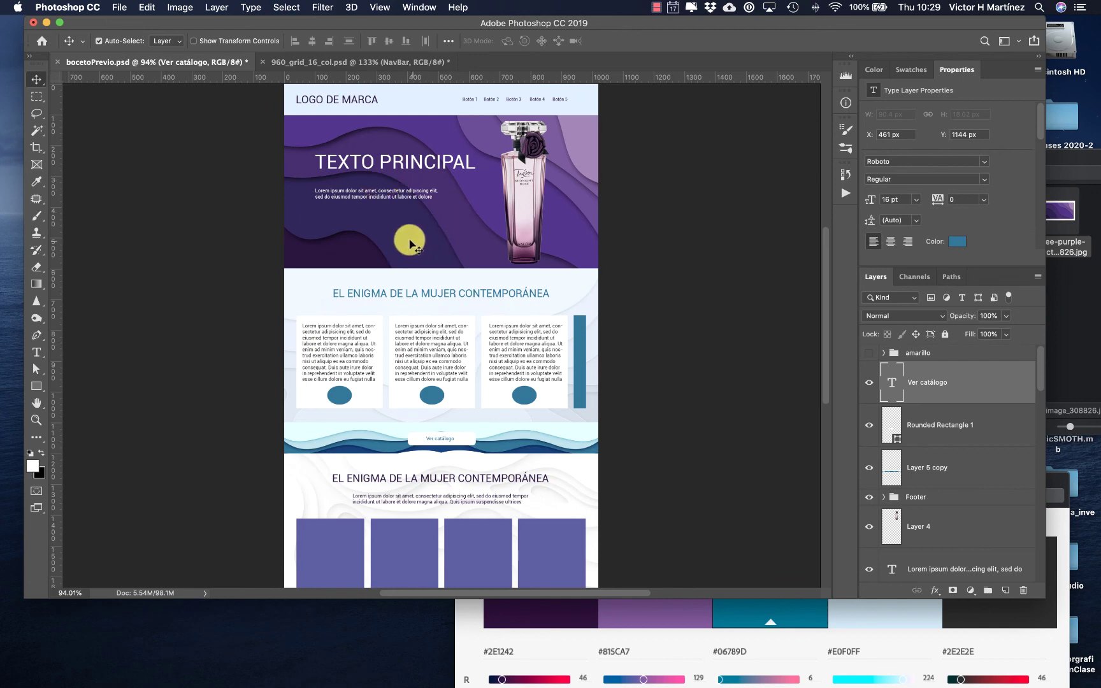
left_click(1059, 159)
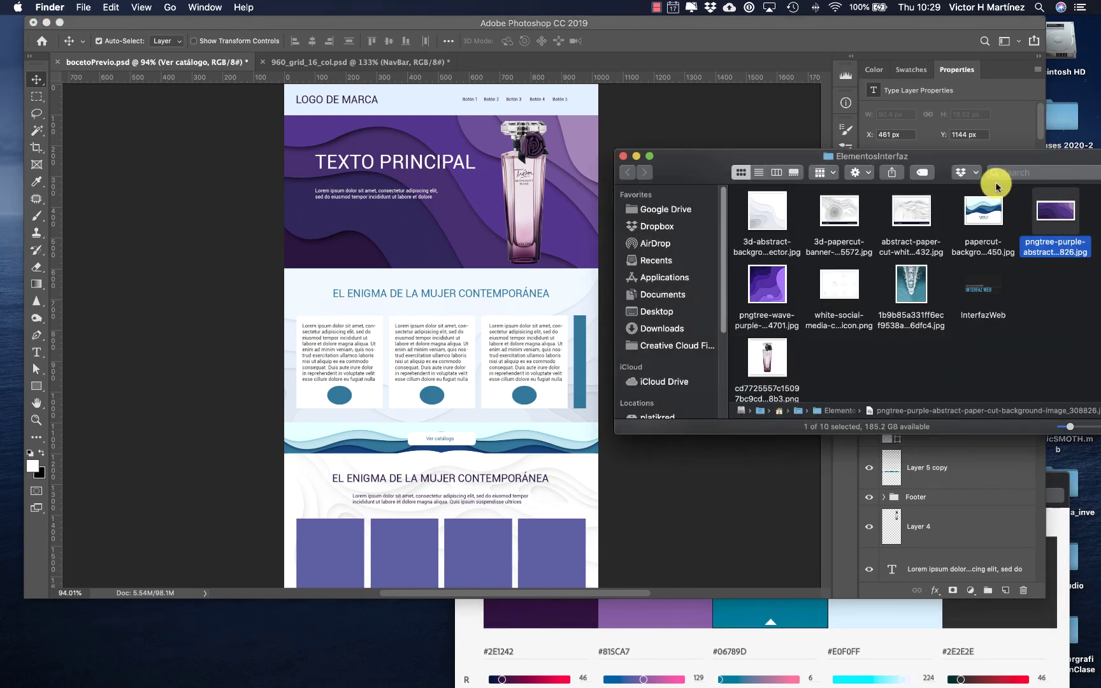
left_click_drag(1052, 210, 982, 297)
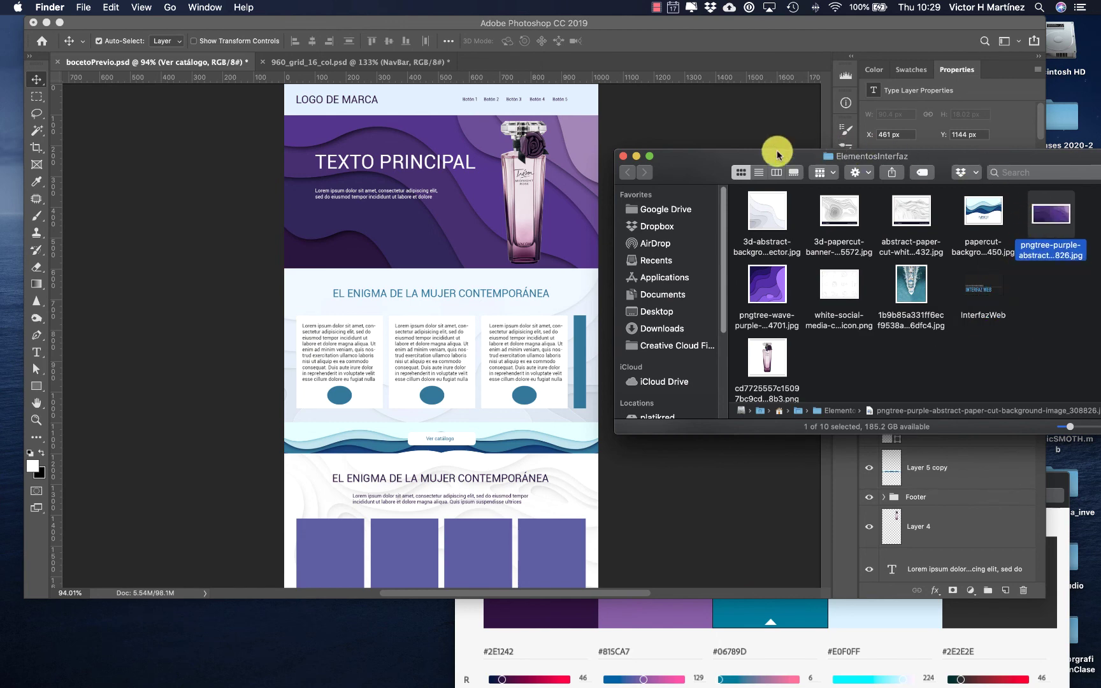
left_click_drag(776, 155, 665, 155)
left_click(87, 7)
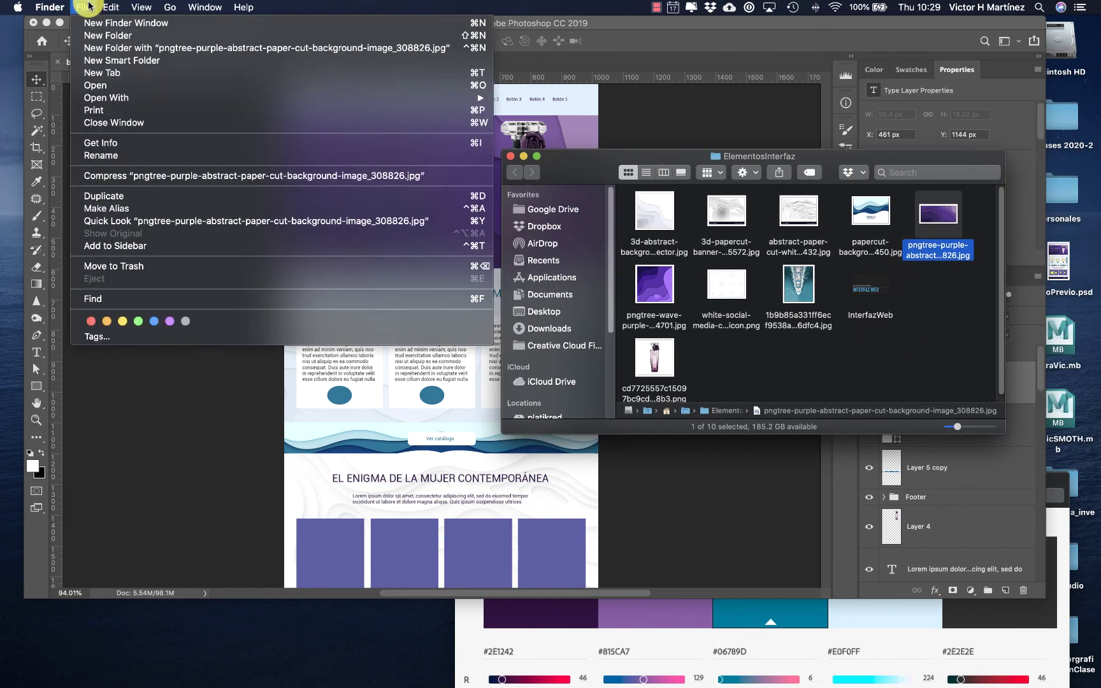
left_click(86, 7)
left_click(98, 32)
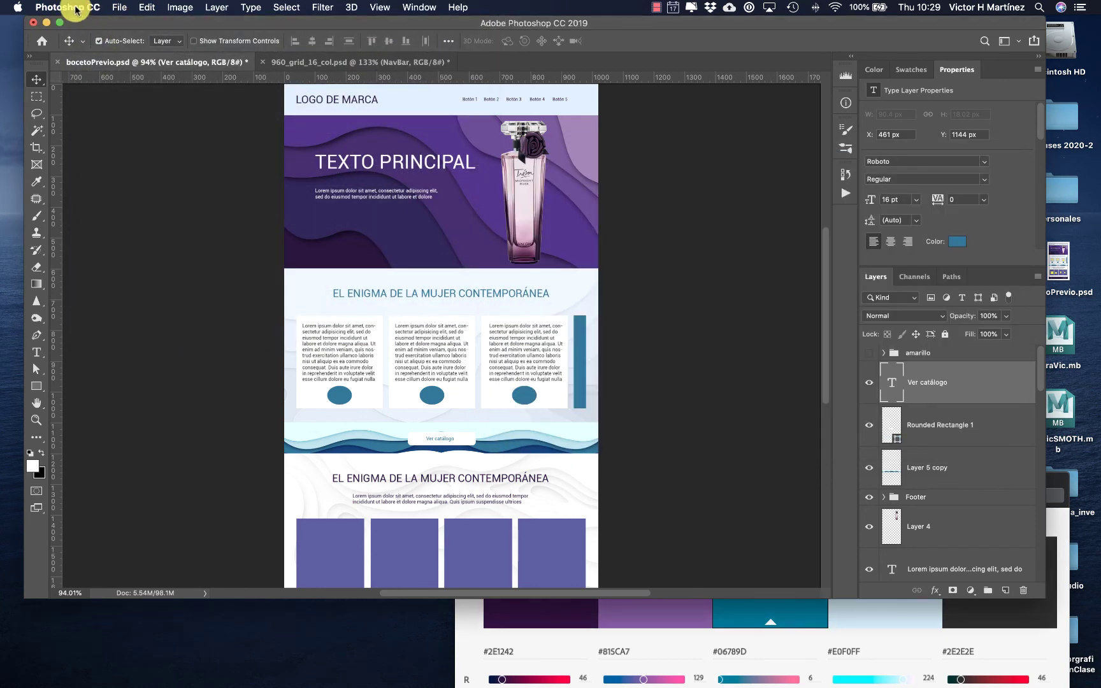
left_click(119, 7)
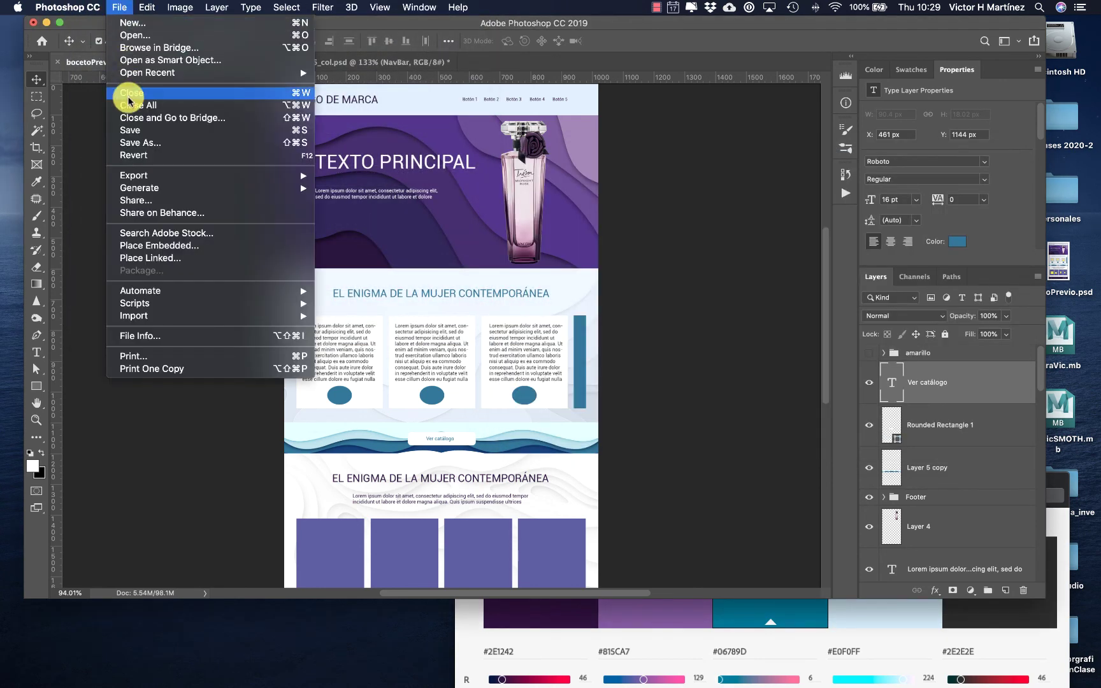
left_click(132, 36)
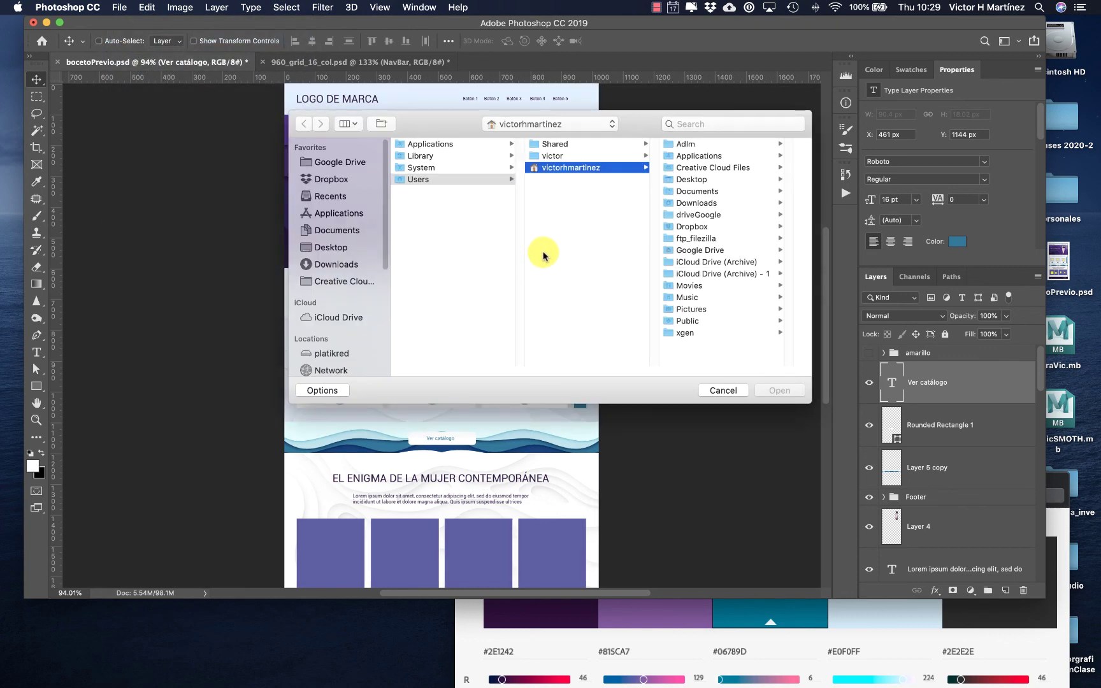
key("super+shift+d")
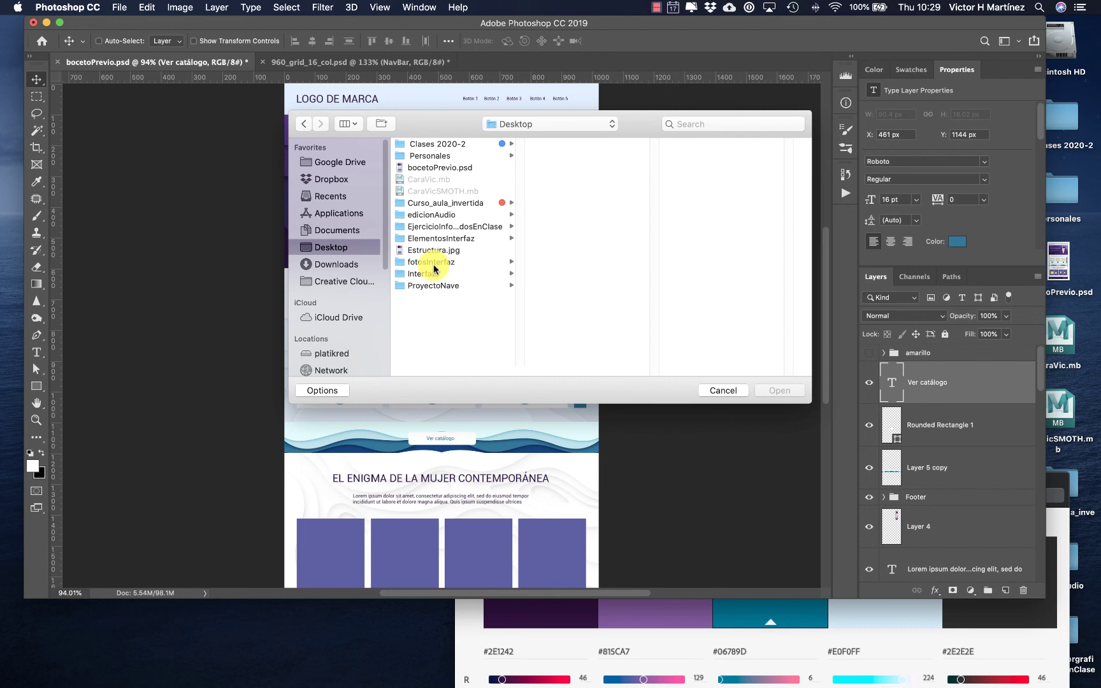
left_click(427, 239)
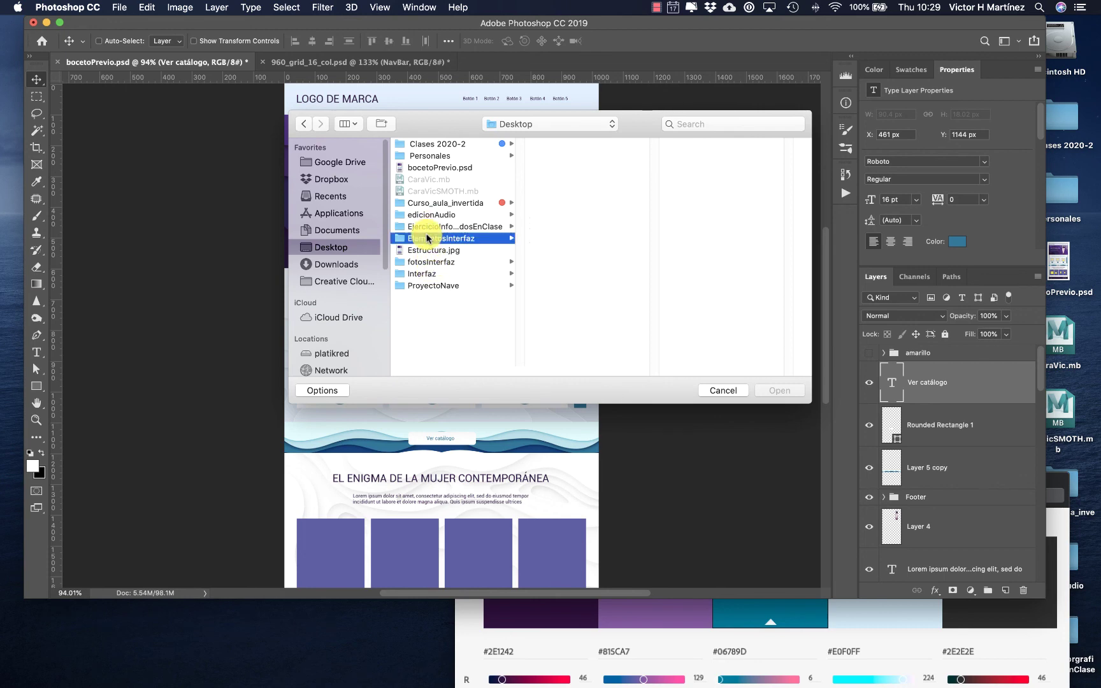
left_click(552, 229)
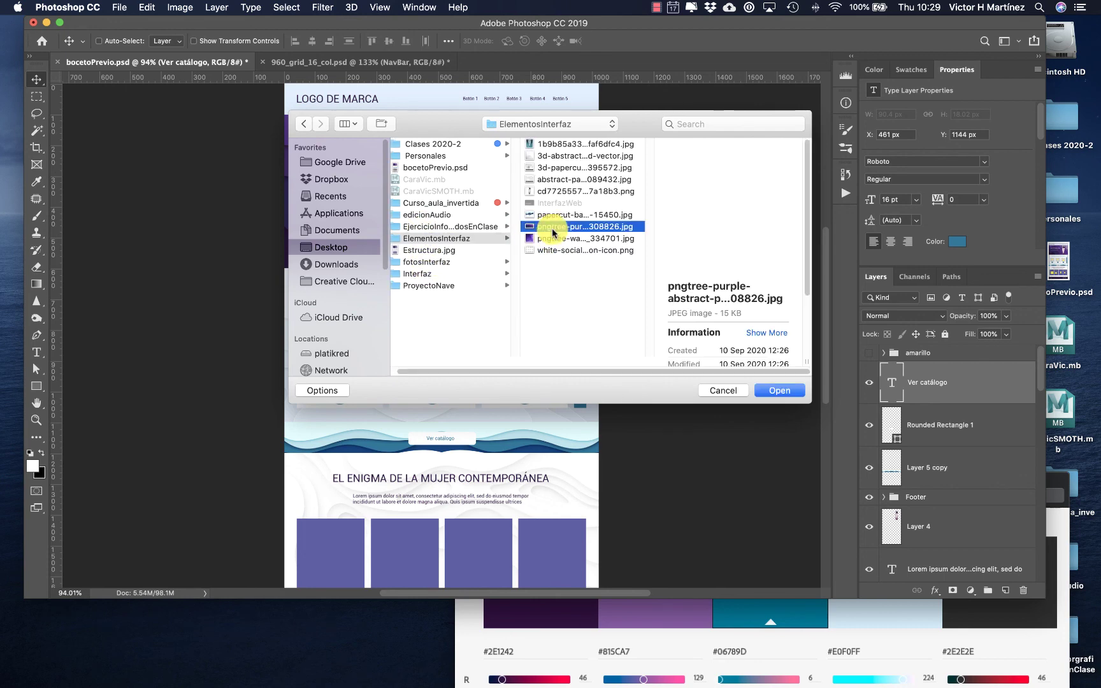
left_click(720, 389)
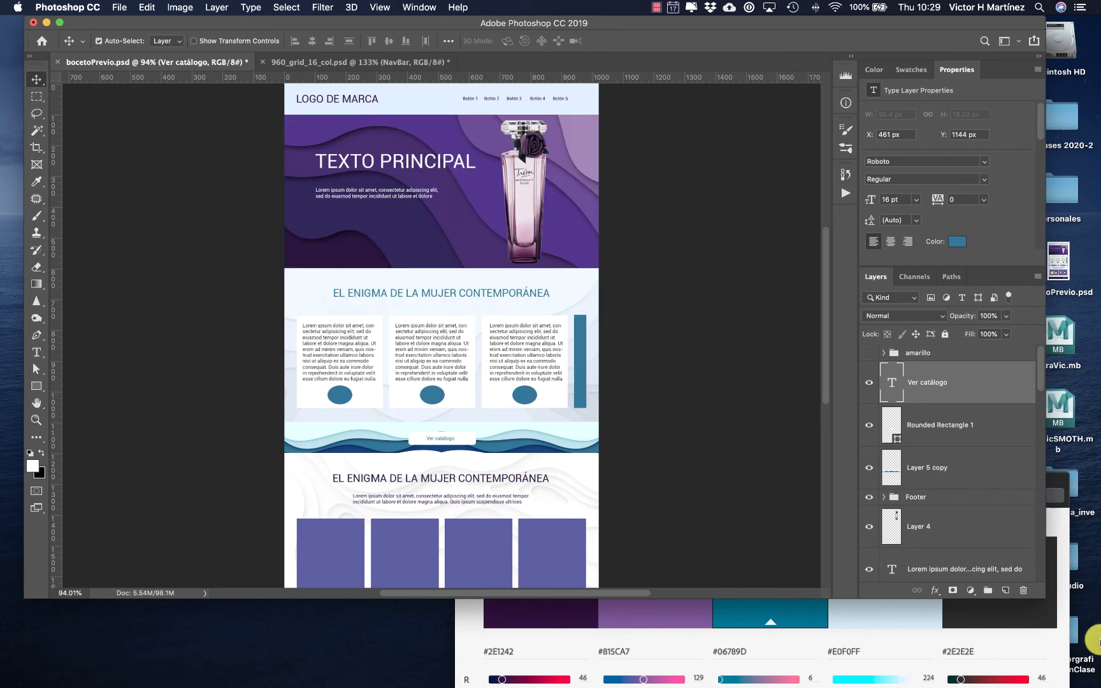
- Open pngtree-purple-abstract-paper-cut-background-image_308826.jpg from the ElementosInterfaz folder as a separate document in Photoshop
mouse_move(1100, 687)
double_click(975, 38)
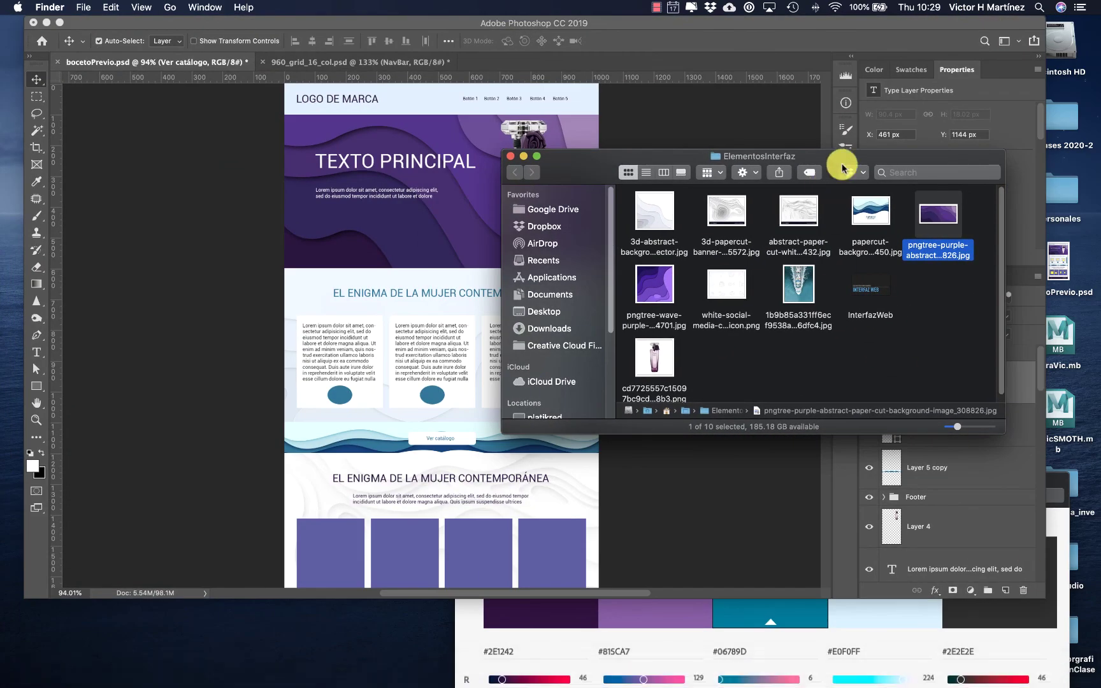
left_click_drag(834, 158, 935, 145)
left_click_drag(1026, 194, 559, 662)
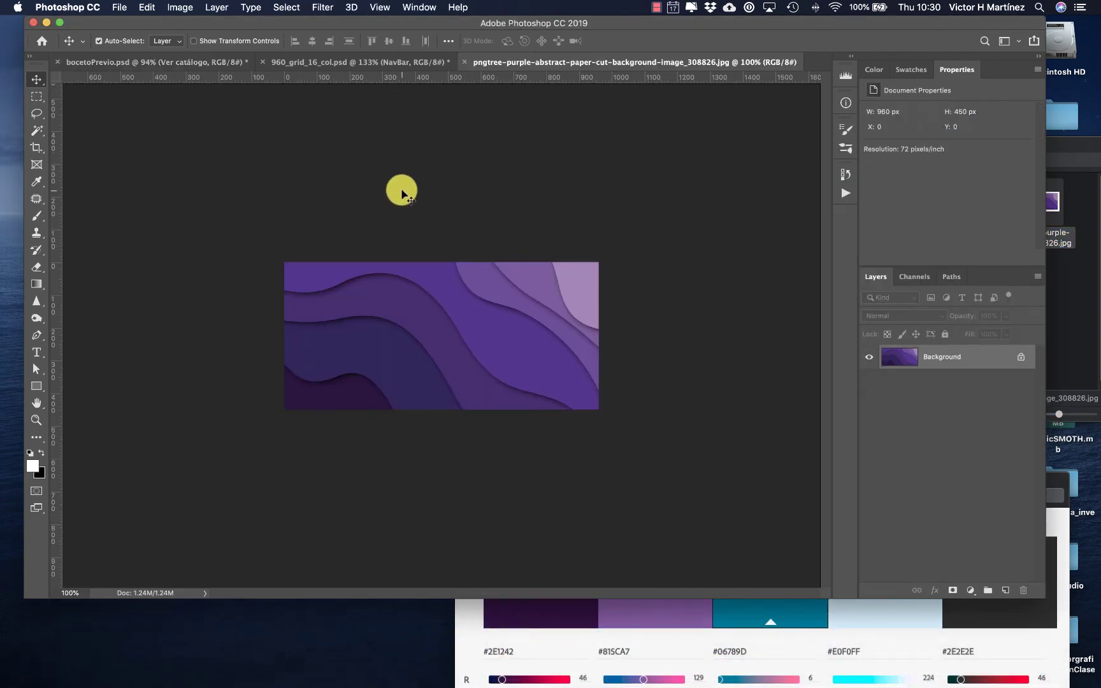
- Try placing the purple background image directly into 960_grid_16_col.psd as an embedded smart object, and delete its layer
left_click(322, 62)
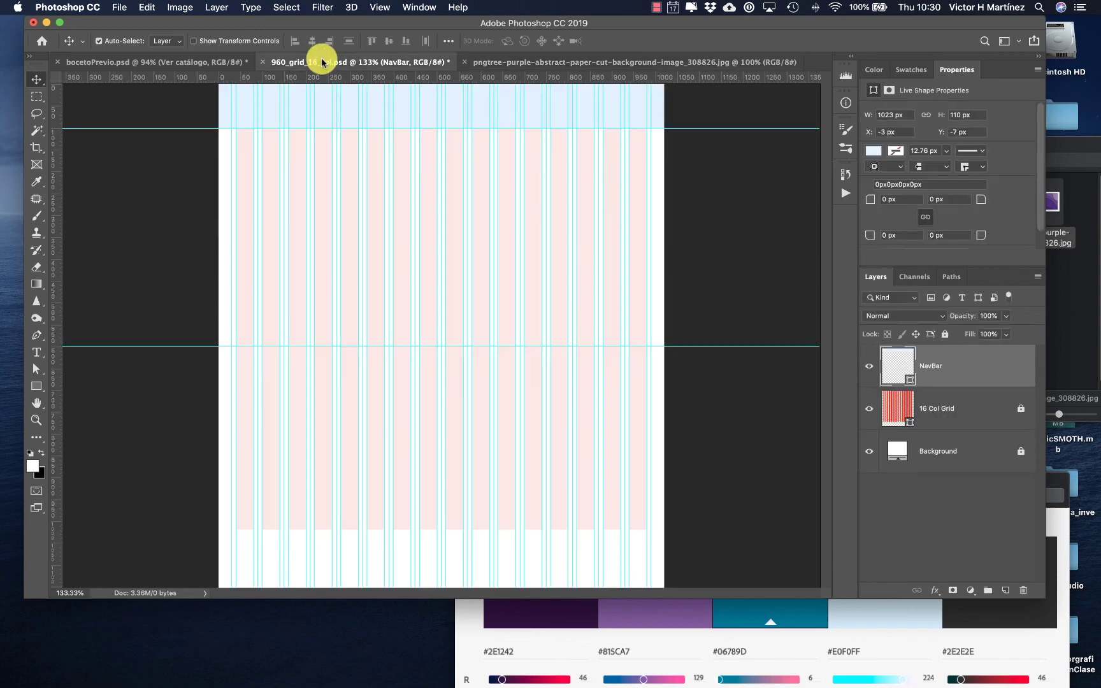
left_click(1074, 192)
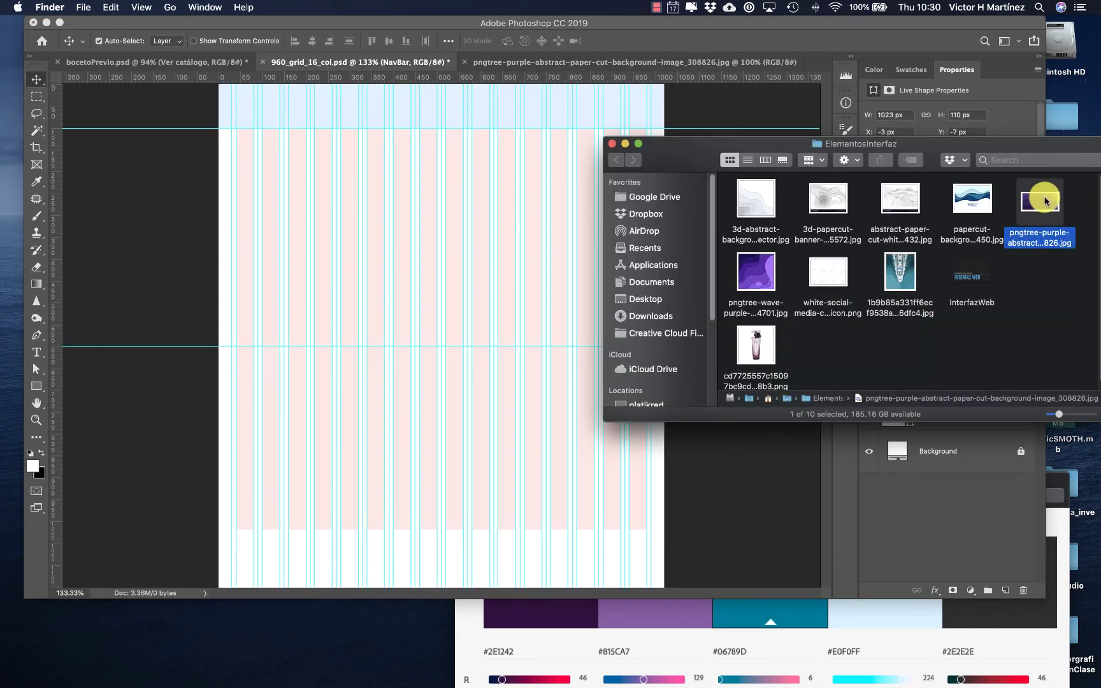
left_click_drag(1037, 209, 445, 238)
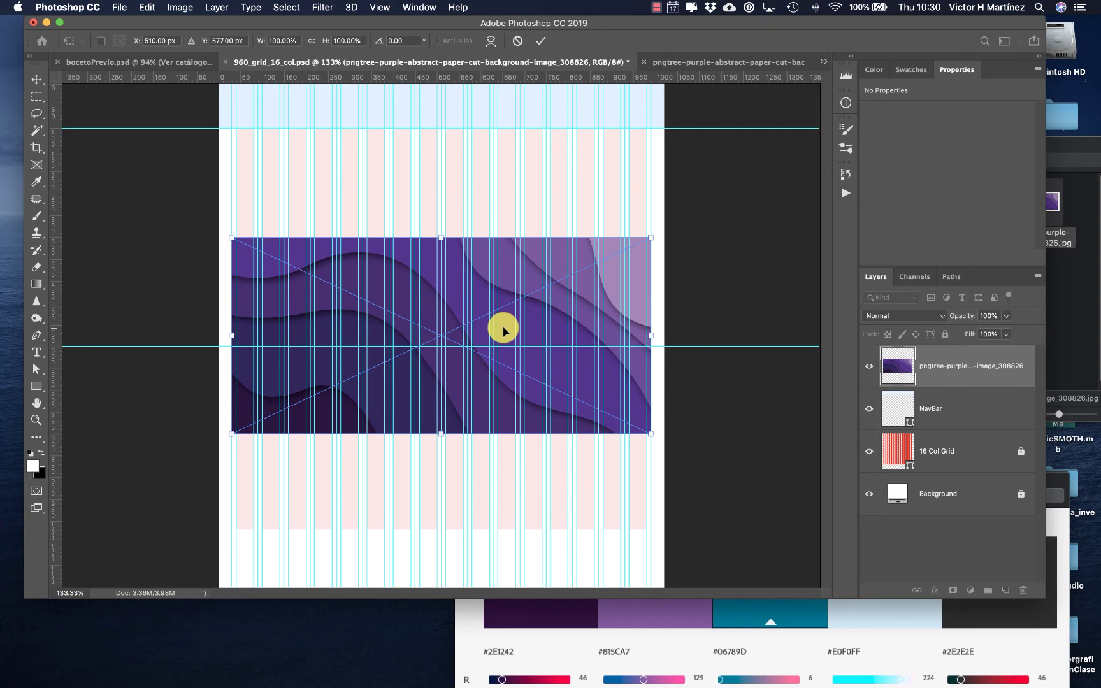
key("Return")
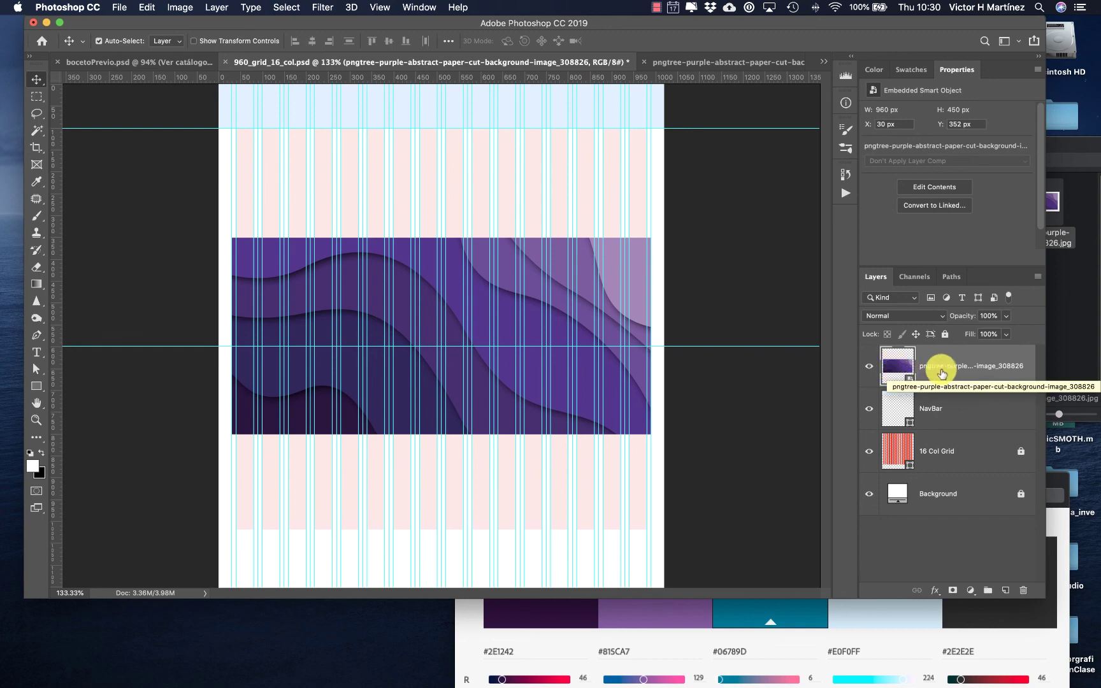
left_click_drag(945, 368, 1023, 590)
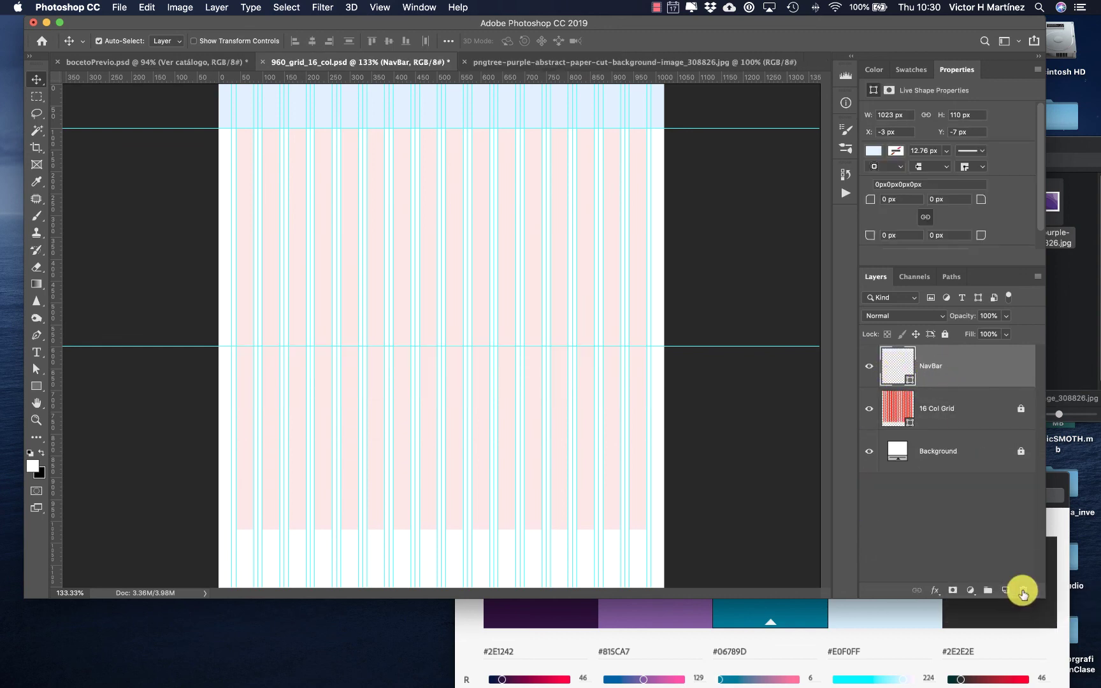
- Copy the entire purple background image from its own document and paste it into 960_grid_16_col.psd
left_click(512, 62)
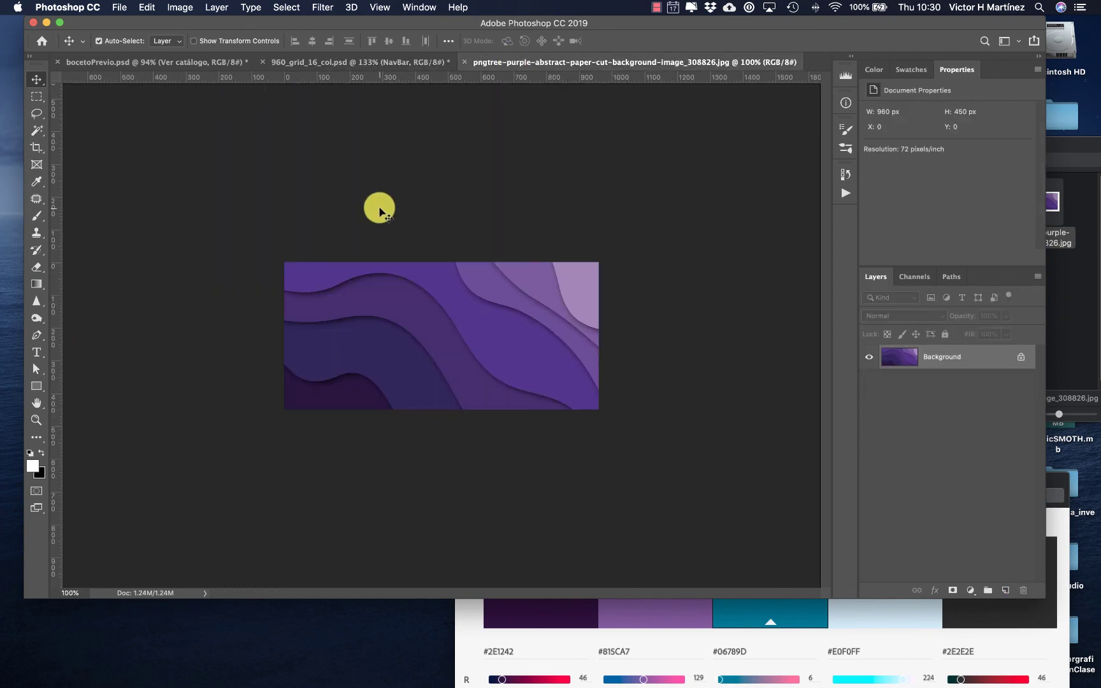
left_click(284, 7)
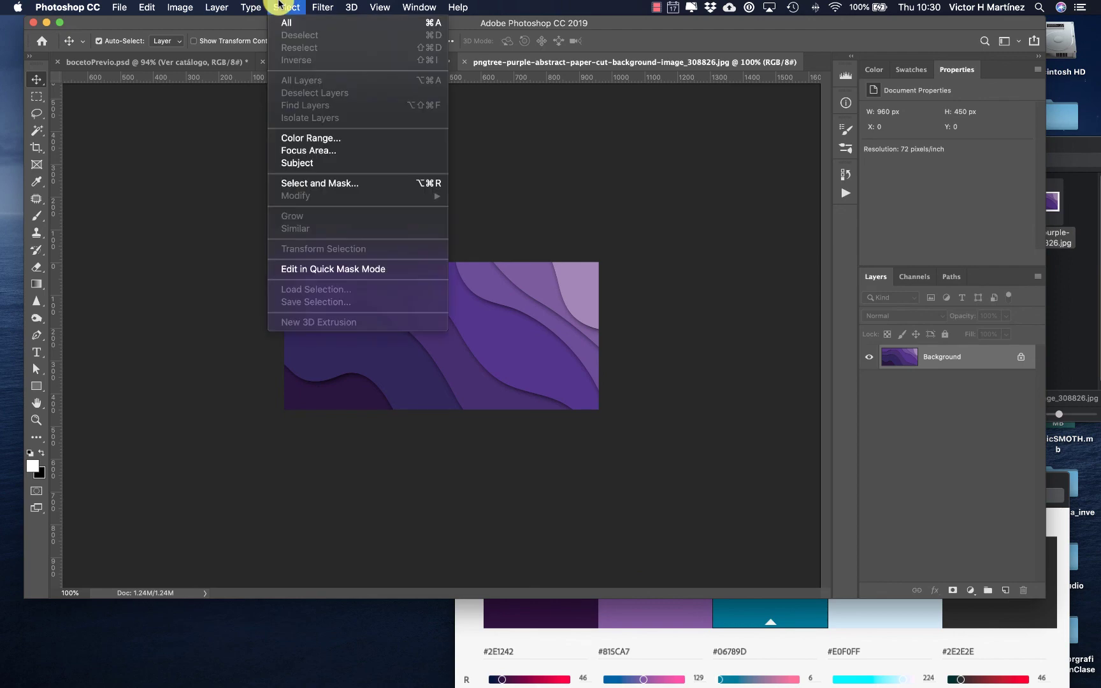
left_click(280, 22)
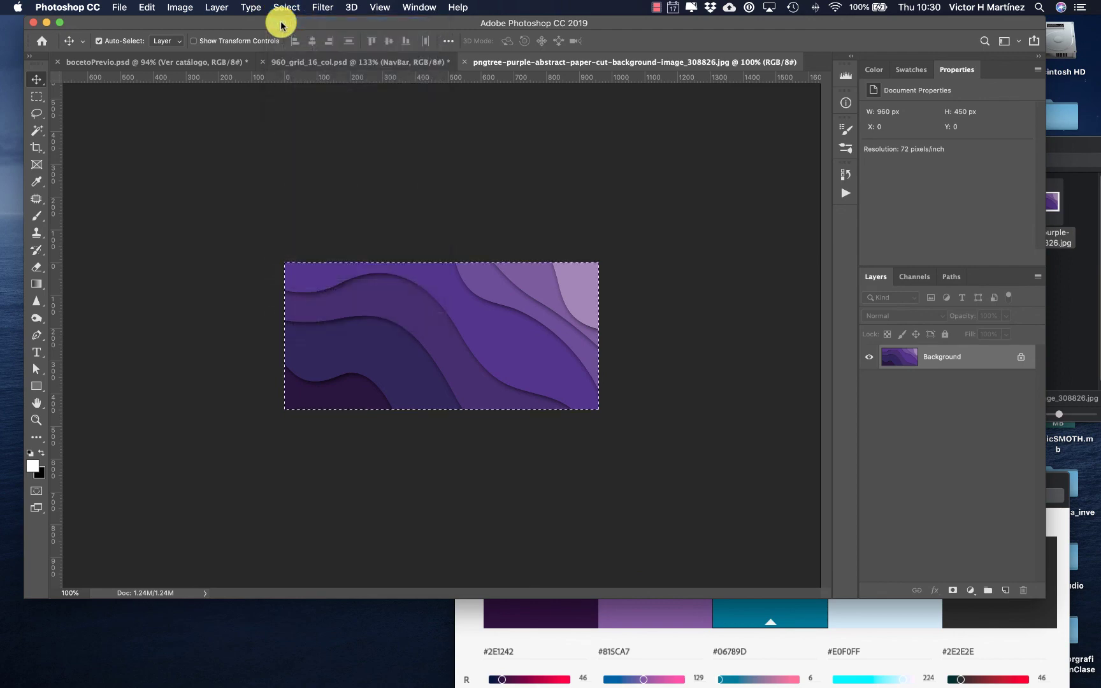
left_click(149, 7)
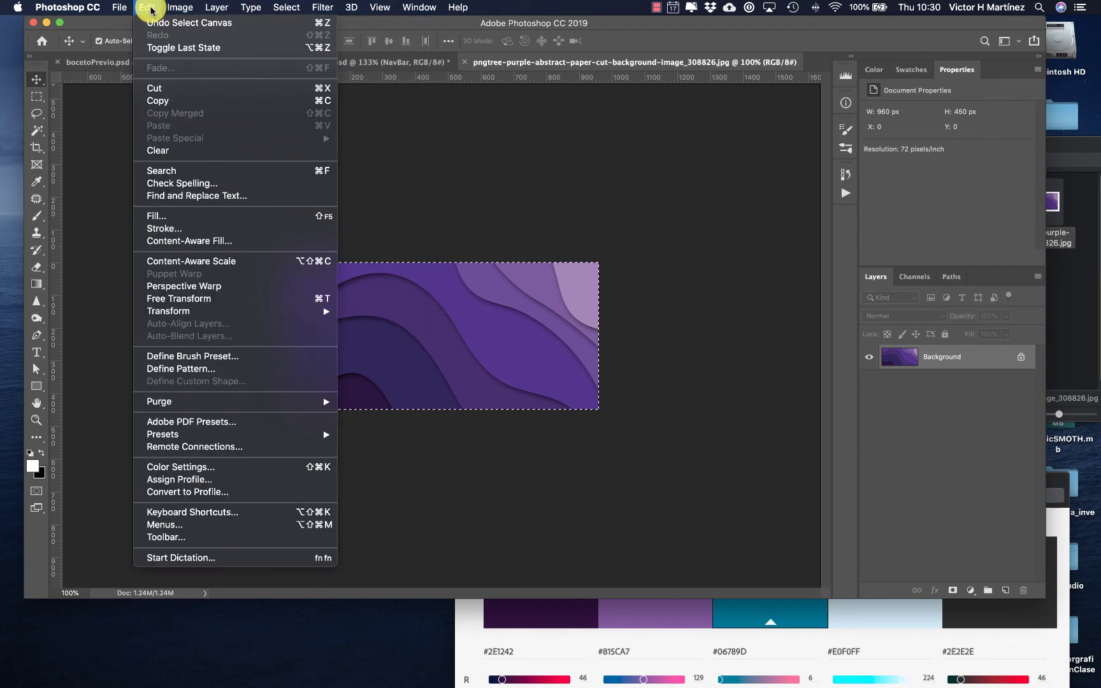
left_click(157, 100)
left_click(343, 63)
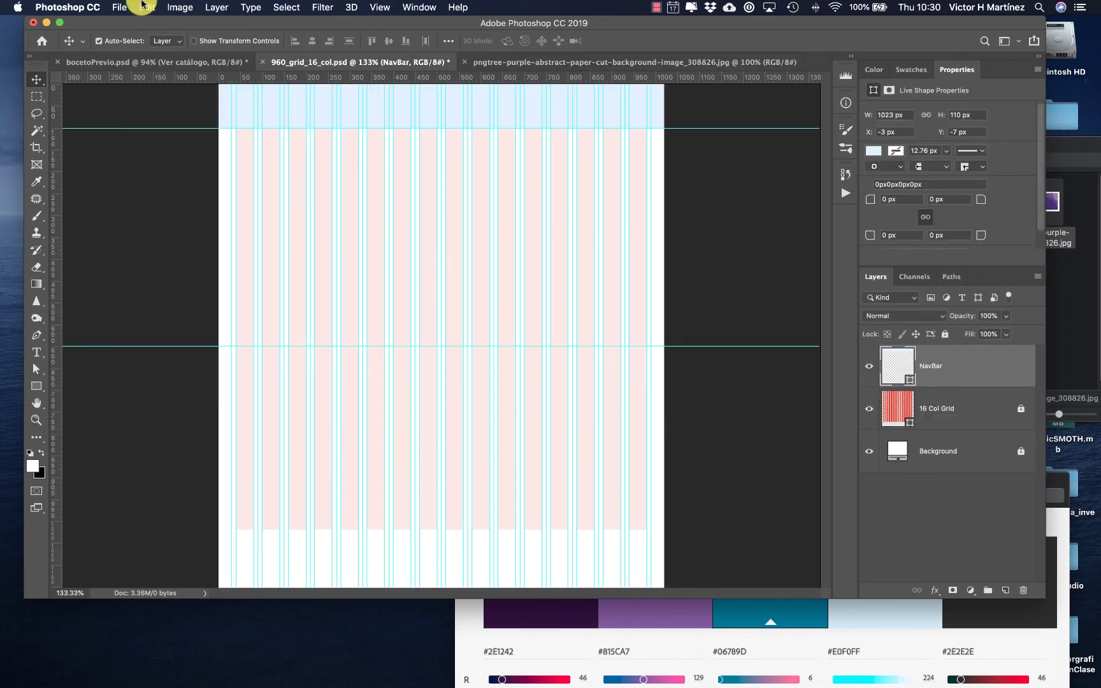
left_click(145, 7)
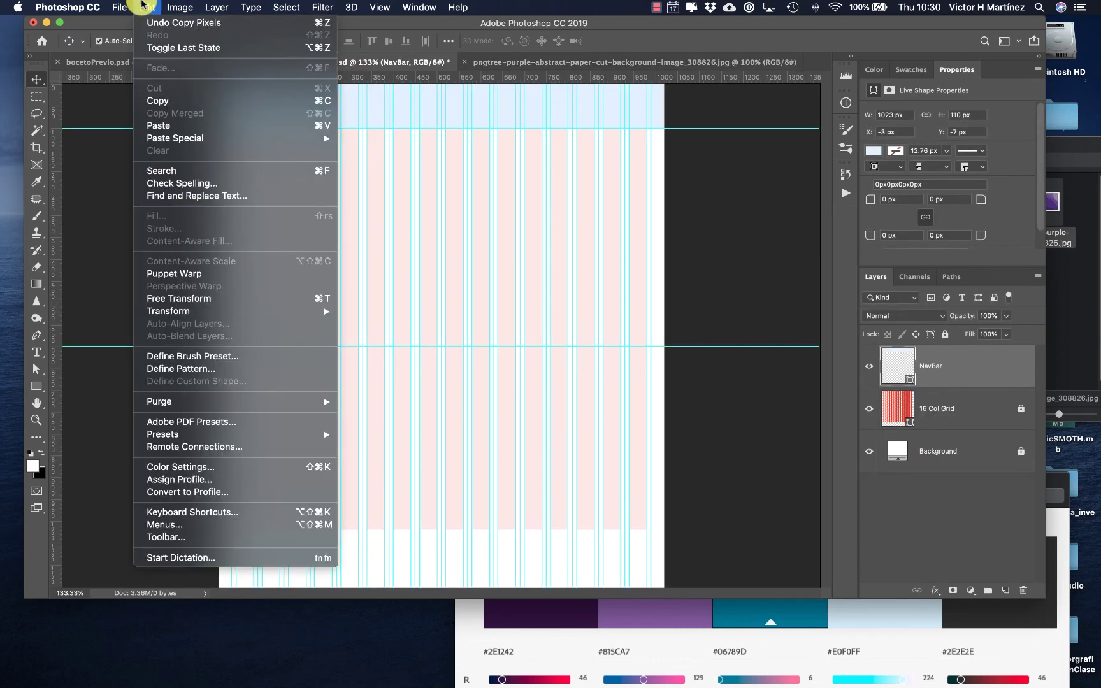
left_click(158, 127)
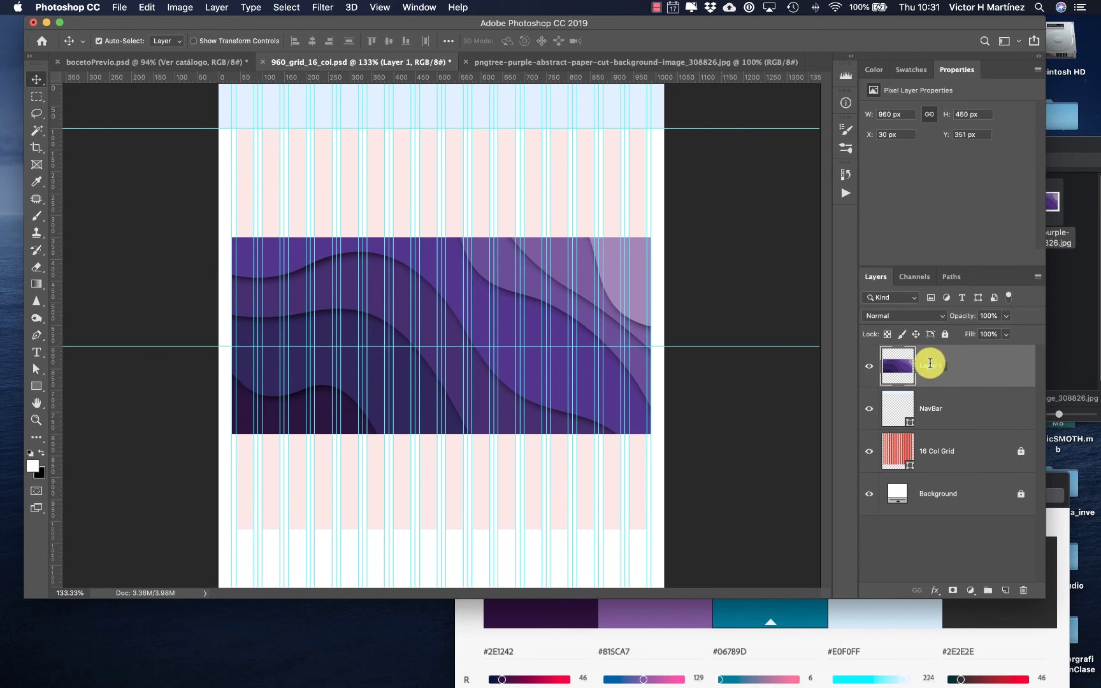
- Rename the pasted purple image layer as BannerFondo
type("Ba")
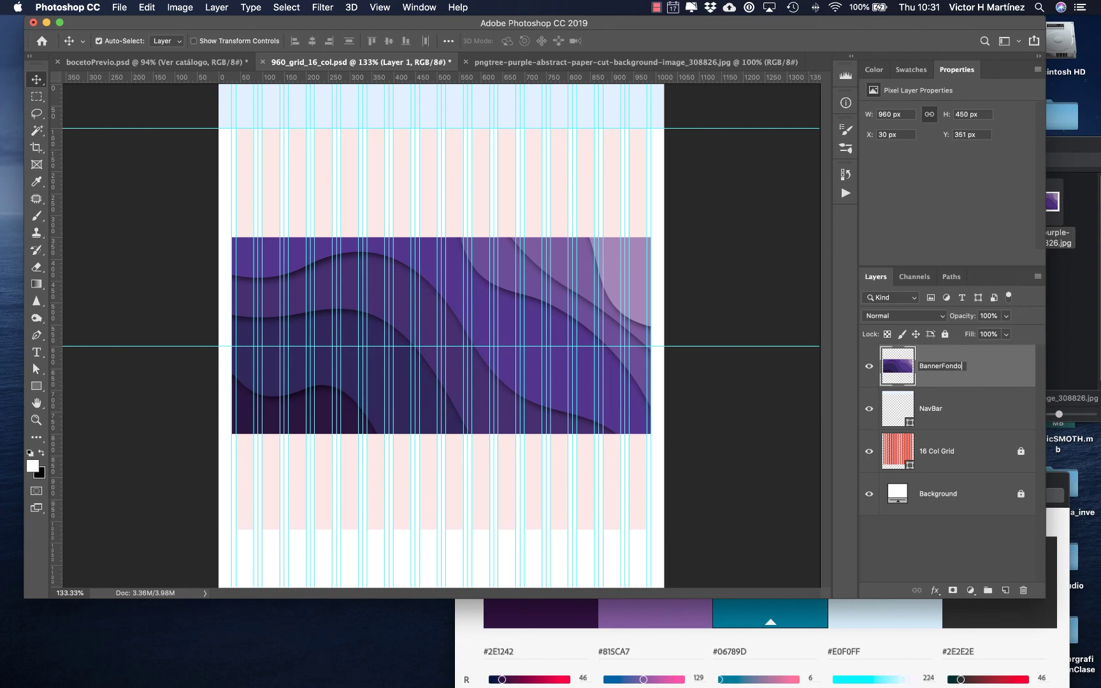
type("nnerFondo")
left_click(1012, 365)
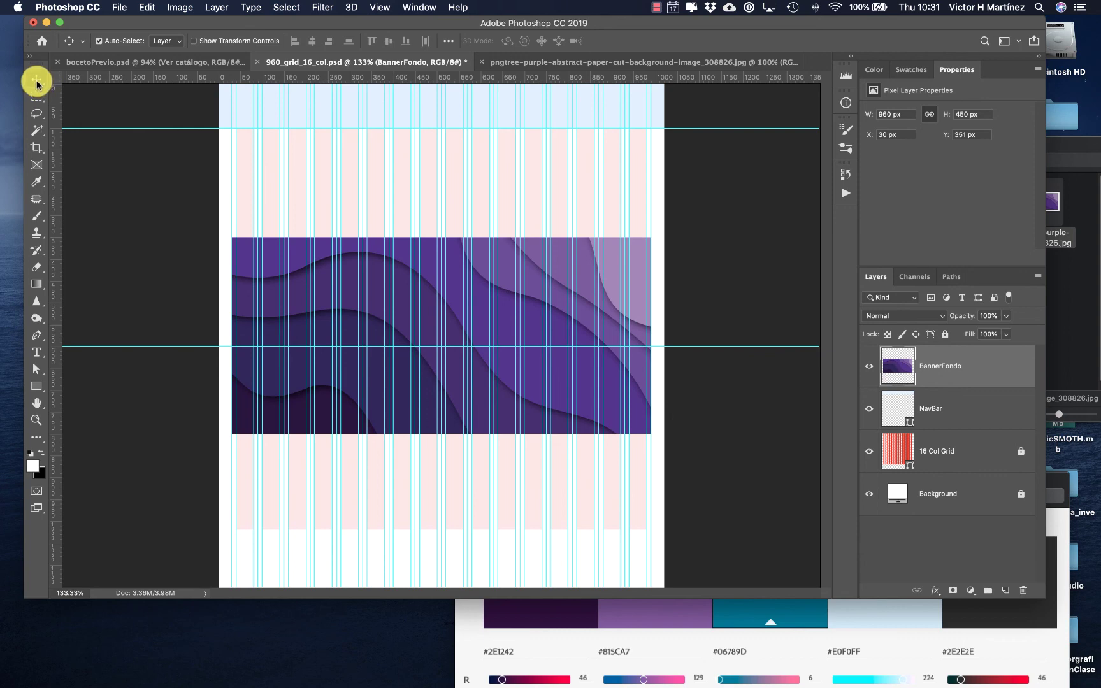
- Move the BannerFondo image to the page's left edge directly below the navigation bar, and reorder the NavBar layer above it
left_click_drag(294, 272, 284, 163)
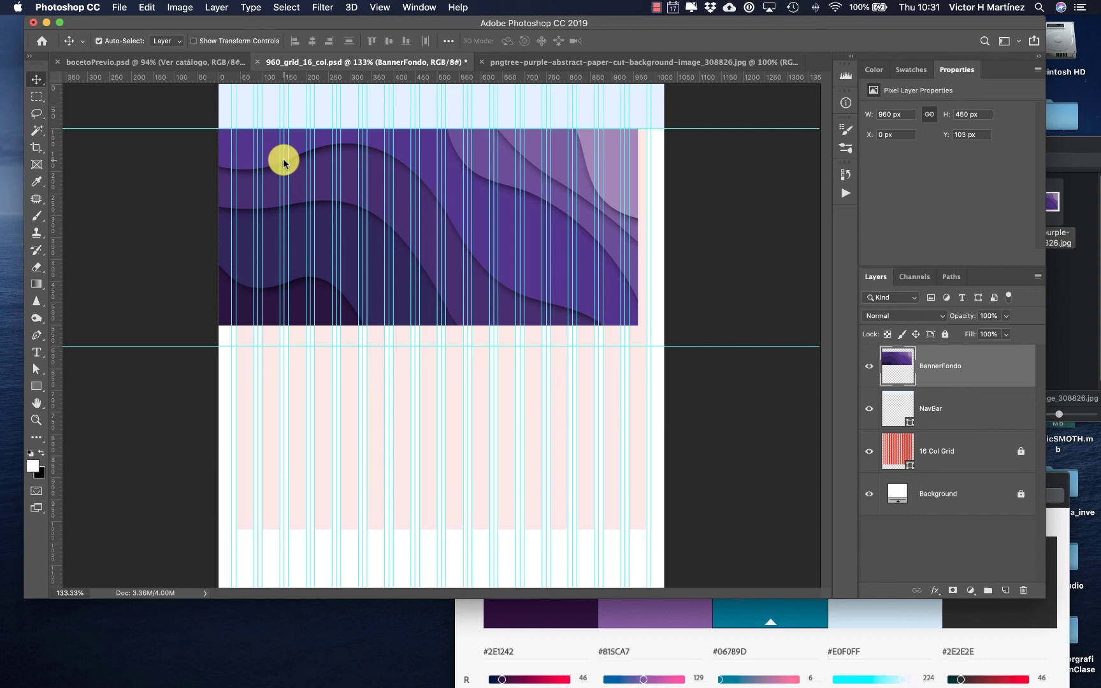
left_click(168, 67)
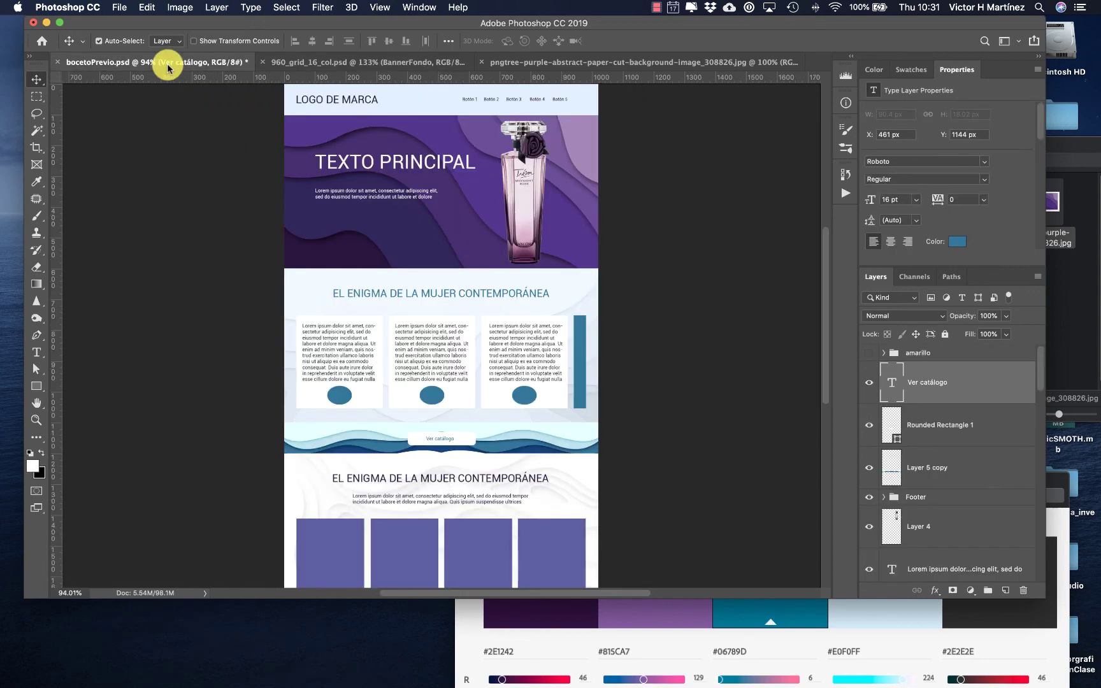
left_click(327, 64)
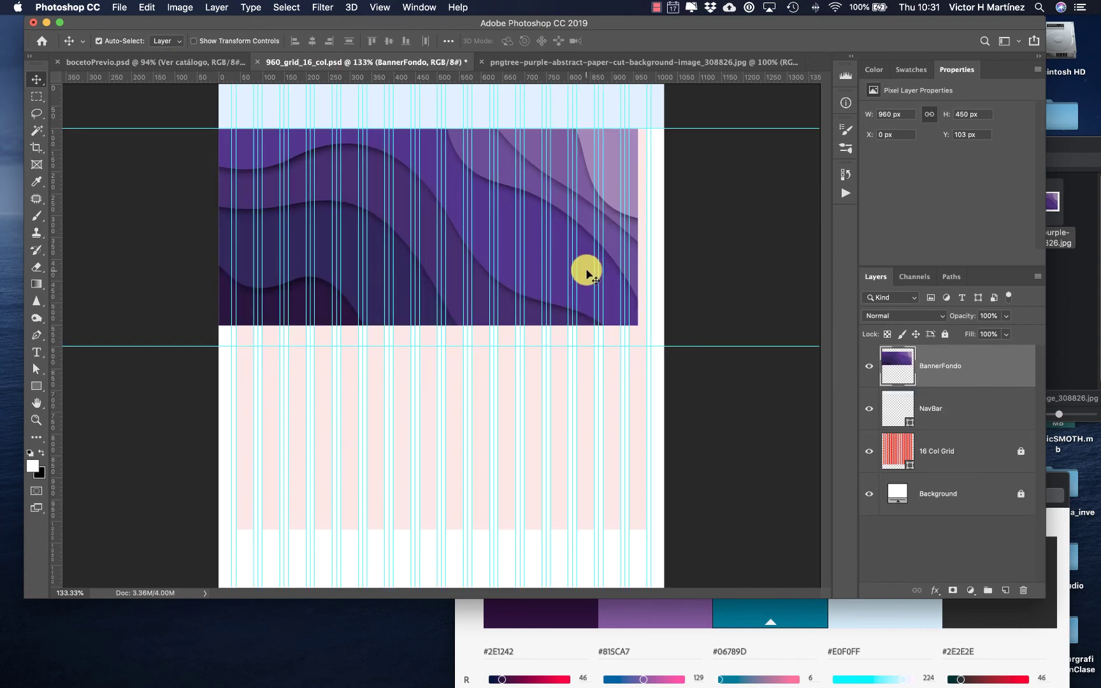
mouse_move(587, 266)
left_mouse_down()
mouse_move(585, 255)
mouse_move(588, 267)
left_mouse_up()
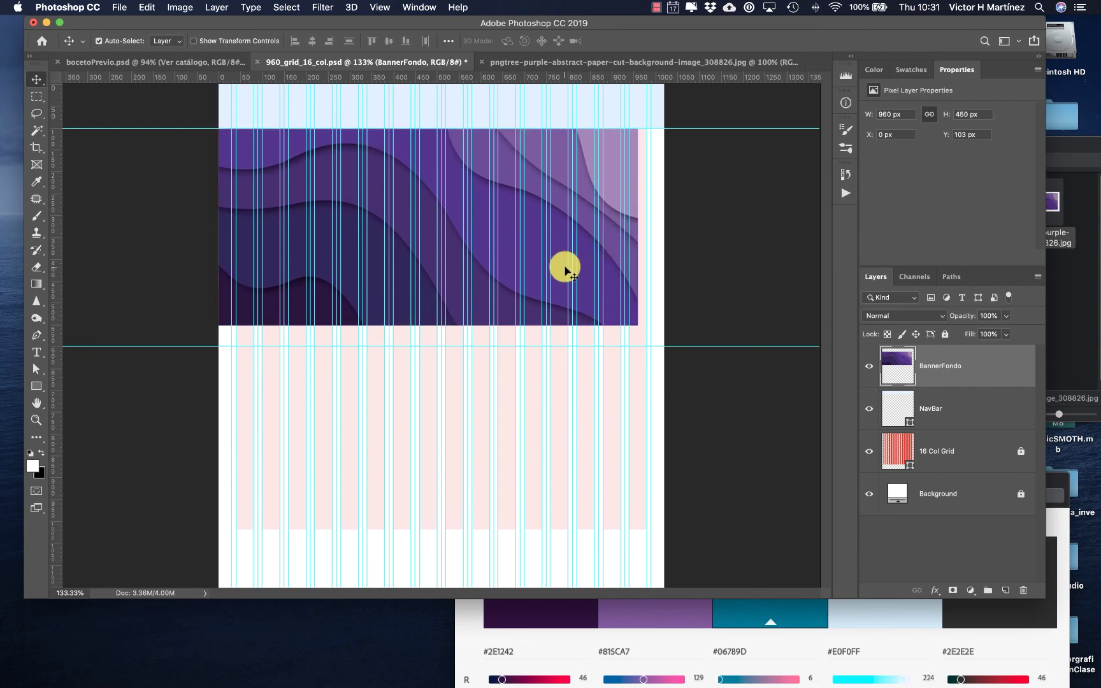
left_click_drag(969, 419, 967, 358)
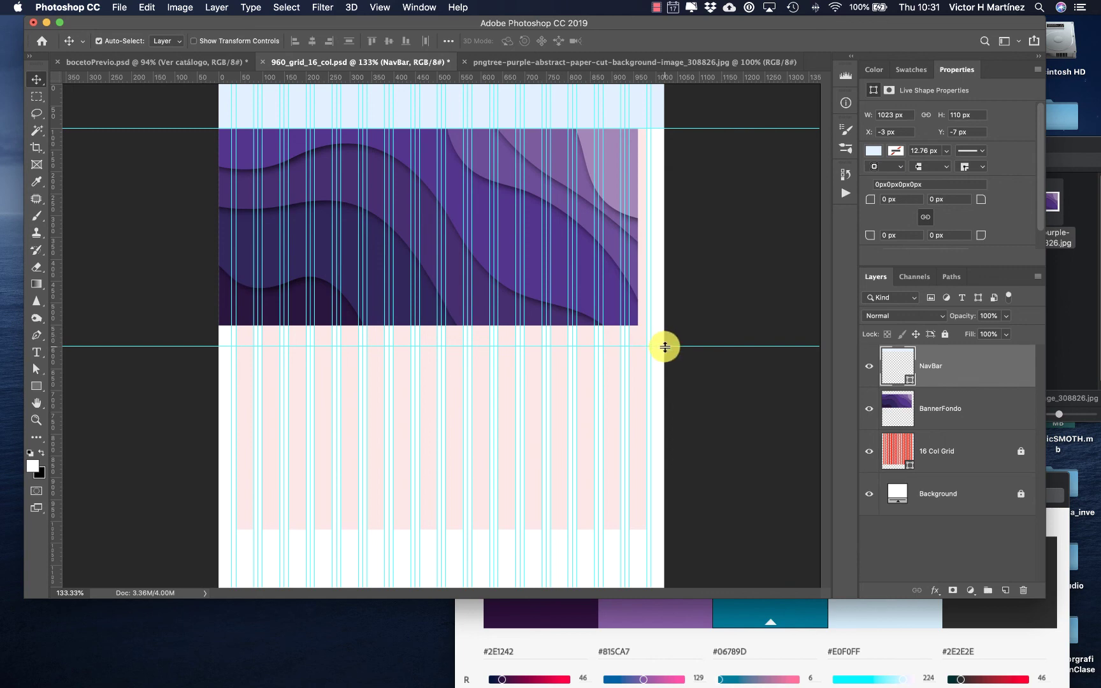
- Scale BannerFondo proportionally to about 110.6% so it covers the page width between the two horizontal guides, and shift it slightly past the left edge
left_click(531, 281)
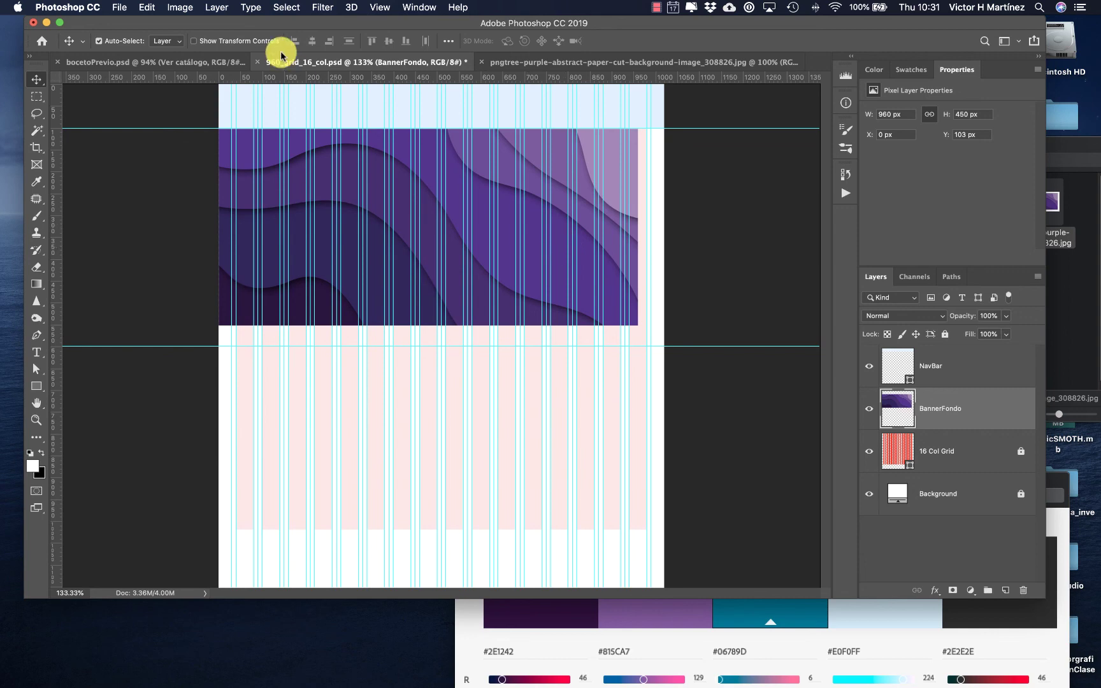
left_click(146, 7)
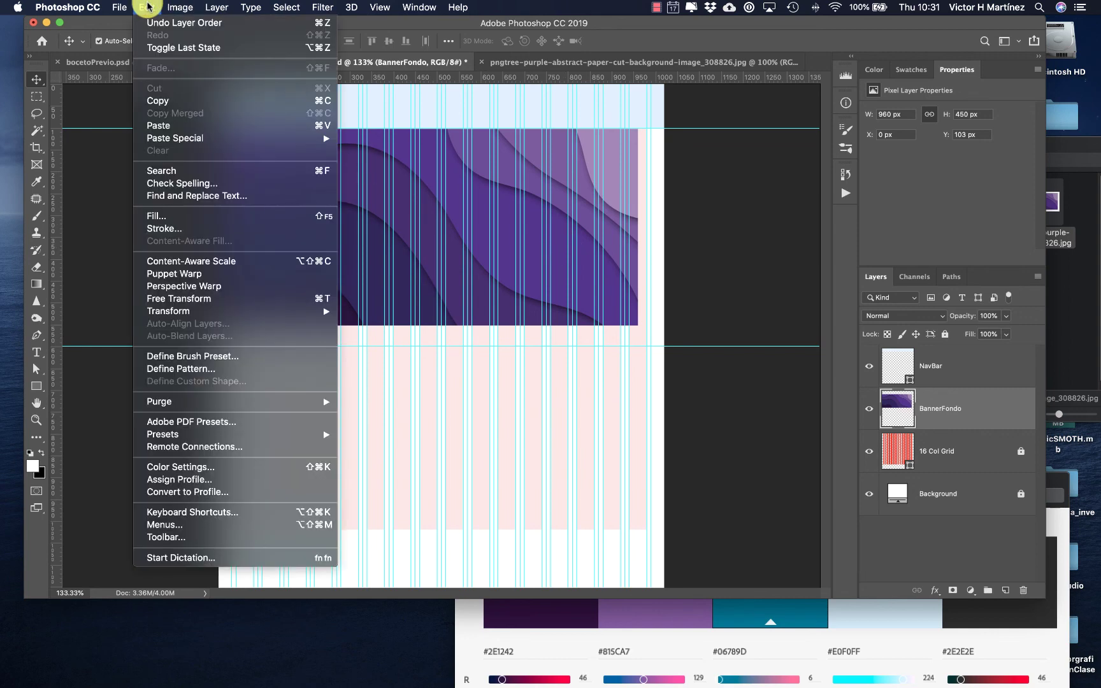
left_click(203, 301)
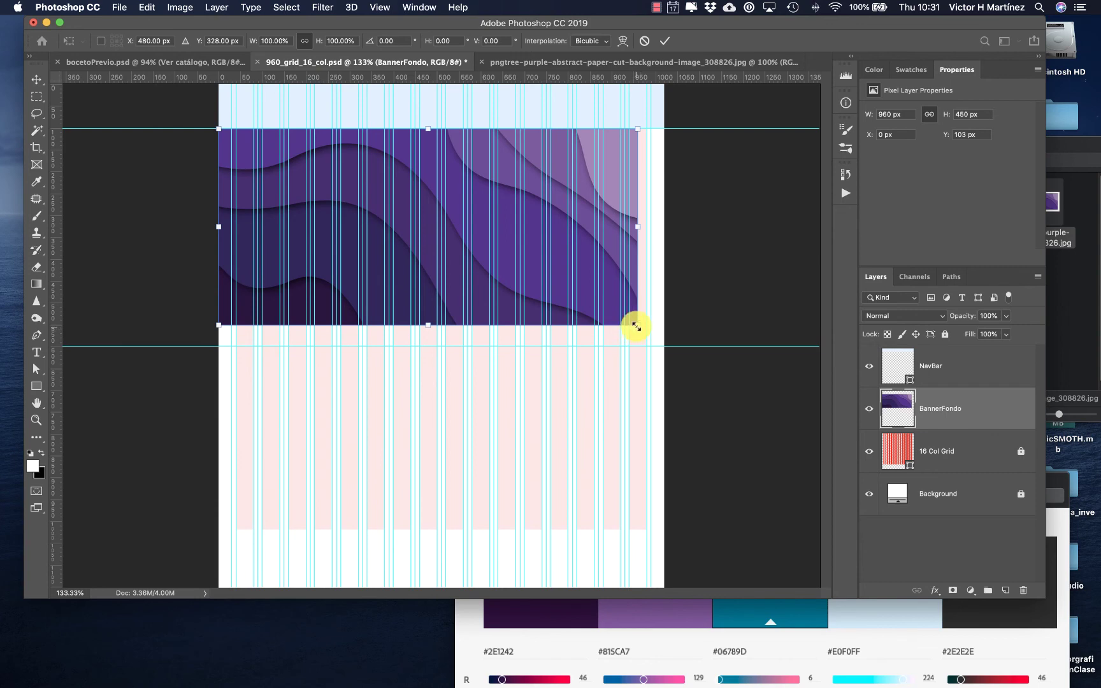
left_click_drag(637, 326, 681, 350)
left_click_drag(519, 290, 509, 290)
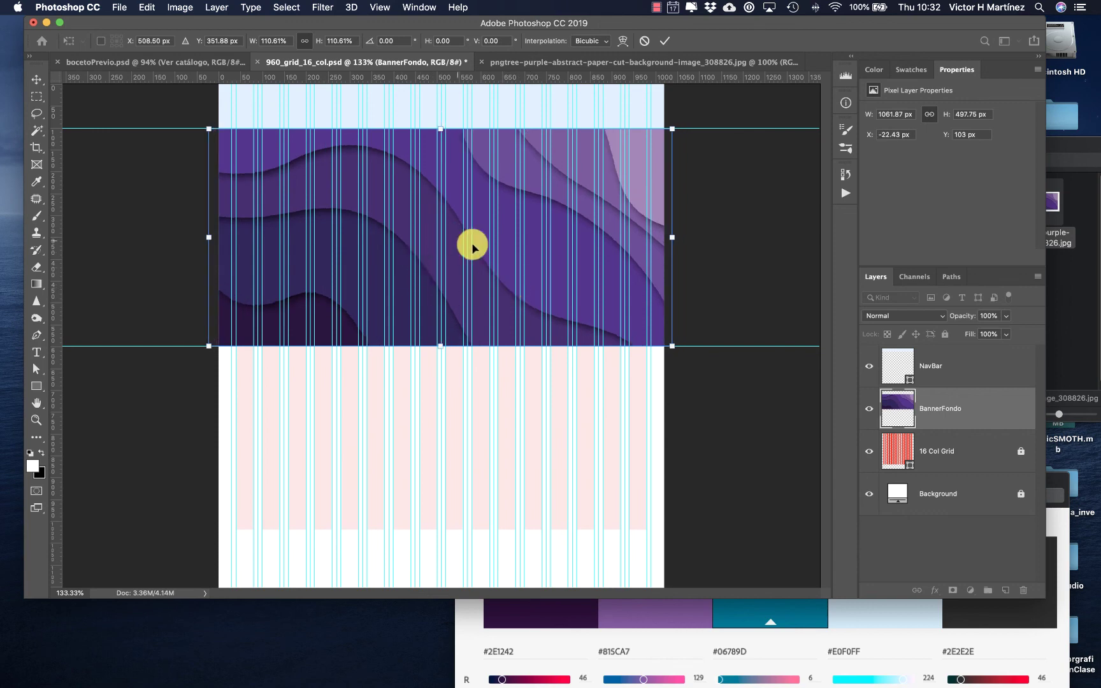
left_click(42, 81)
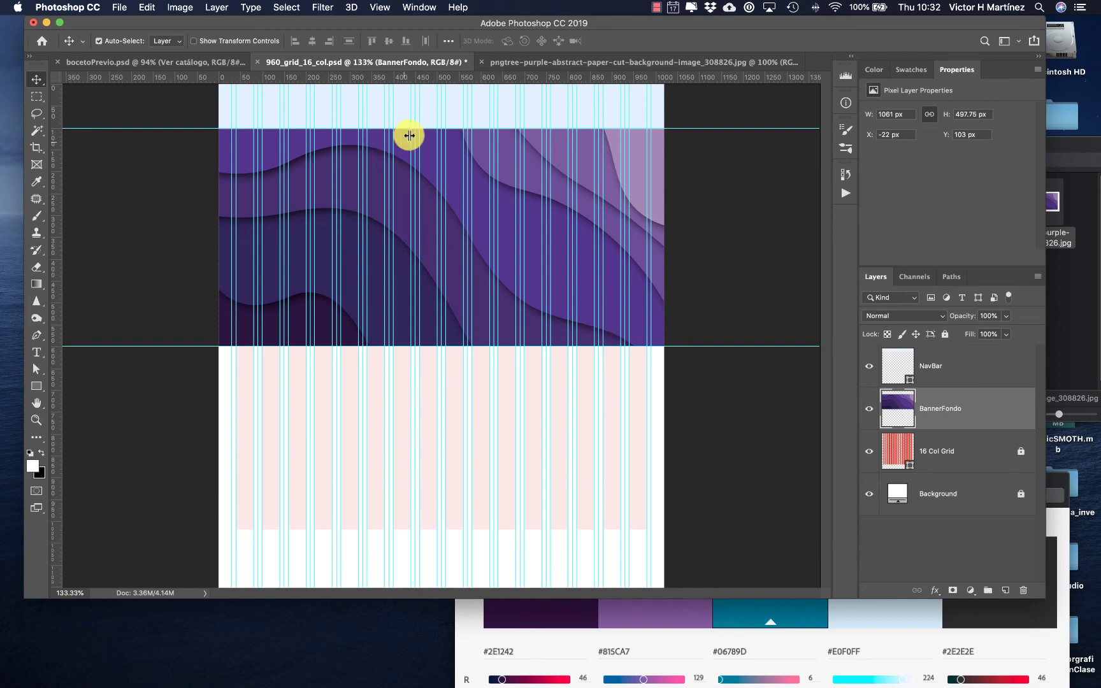
- Examine the main banner of the bocetoPrevio mockup up close, including its heading, body text and perfume bottle
left_click(218, 64)
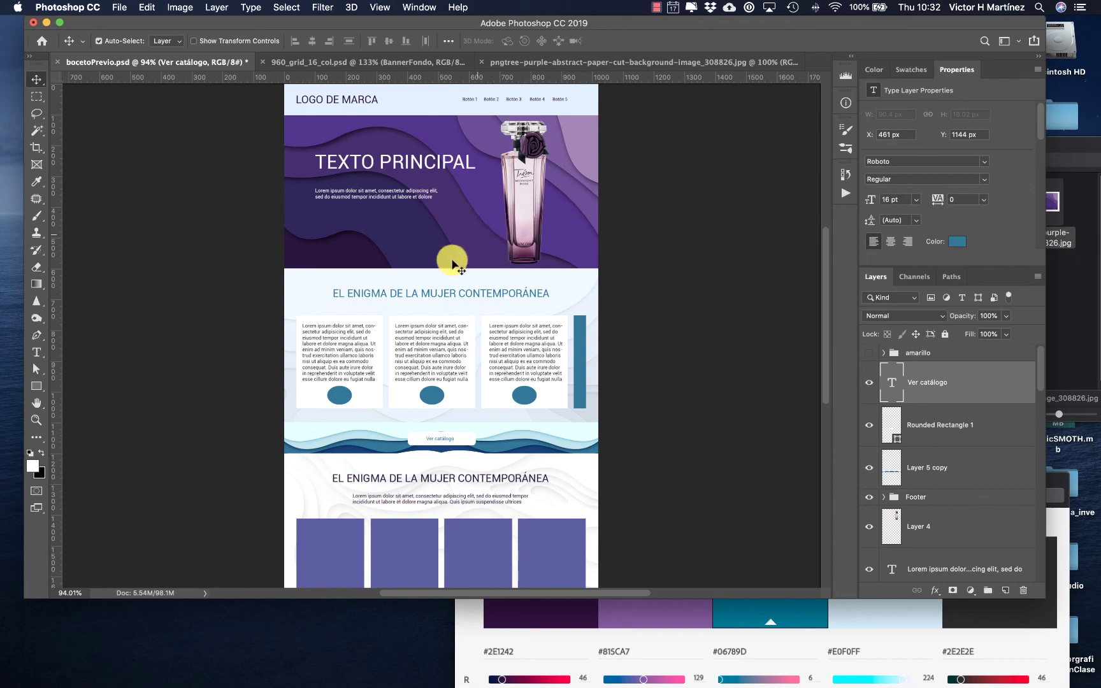
left_click(37, 425)
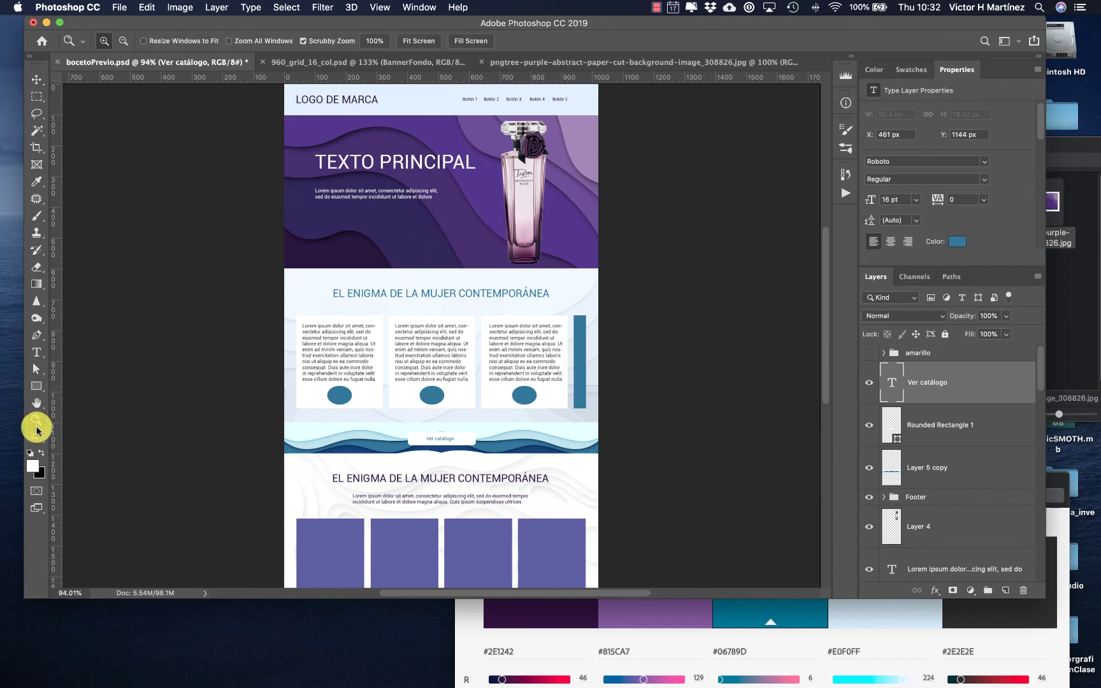
left_click_drag(376, 257, 377, 258)
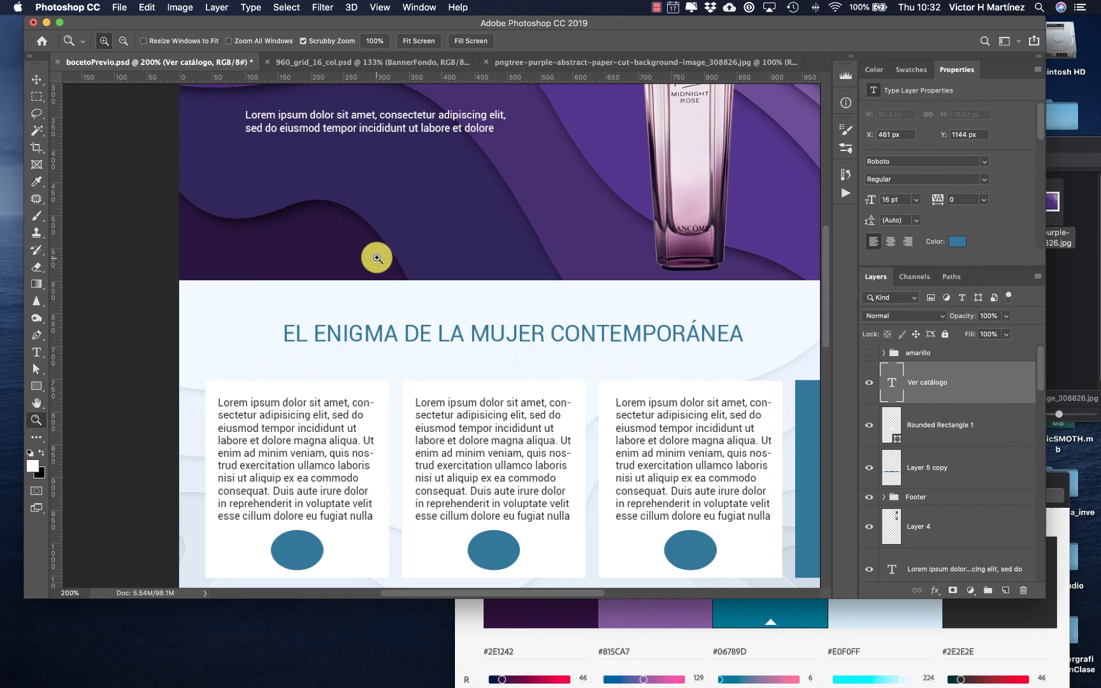
scroll(377, 258, "up", 5)
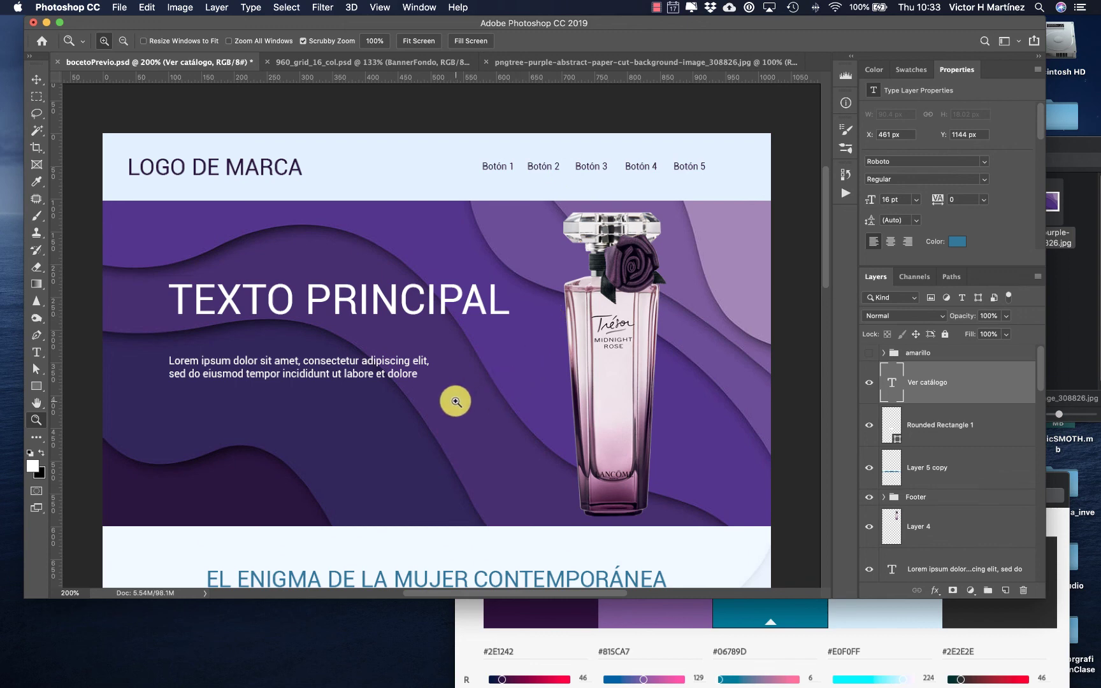
scroll(456, 401, "down", 1)
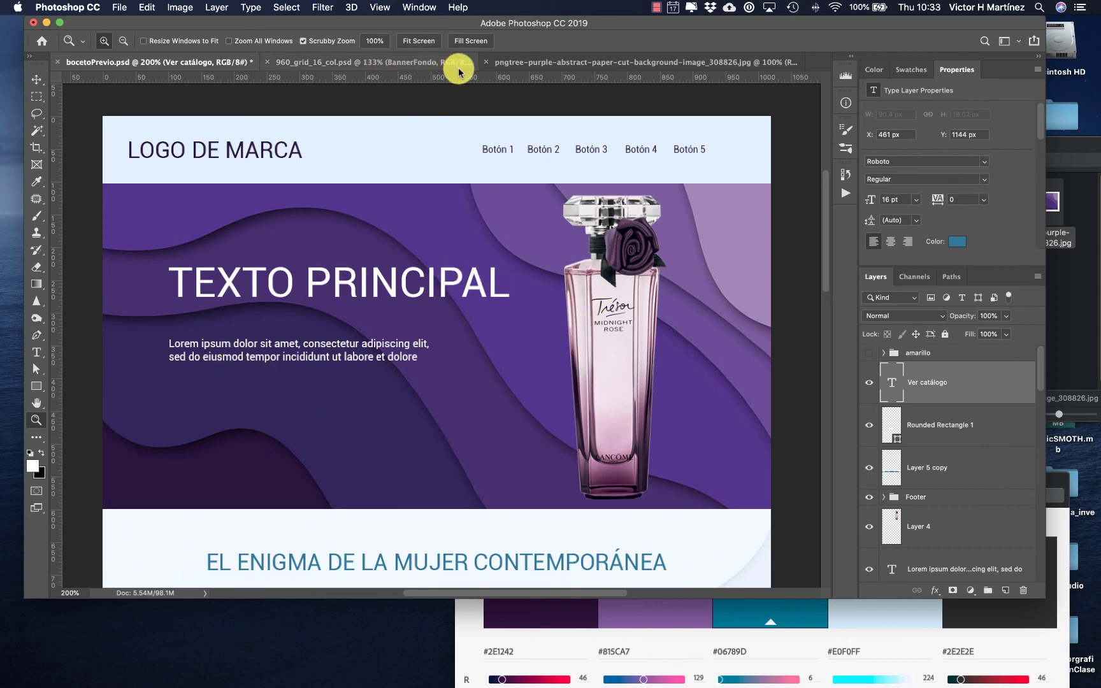
- Save the 960_grid_16_col.psd layout as a new Photoshop file in the Interfaz folder, named interfaz plus the author's surname and first name, with Maximize Compatibility
left_click(419, 64)
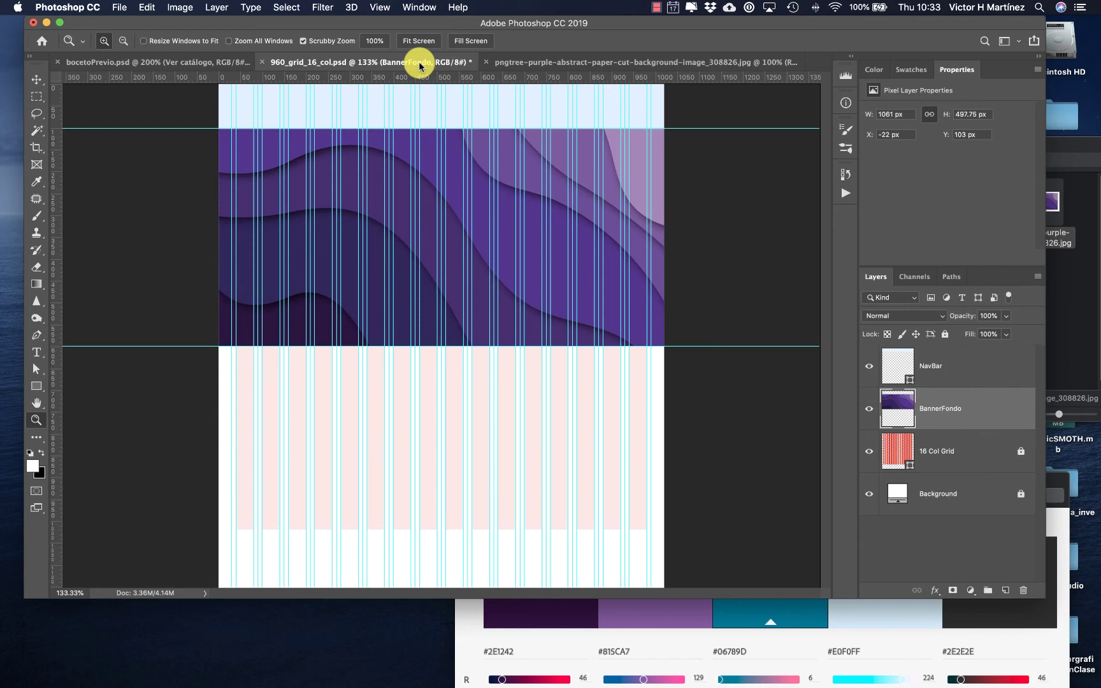
left_click(96, 7)
mouse_move(125, 5)
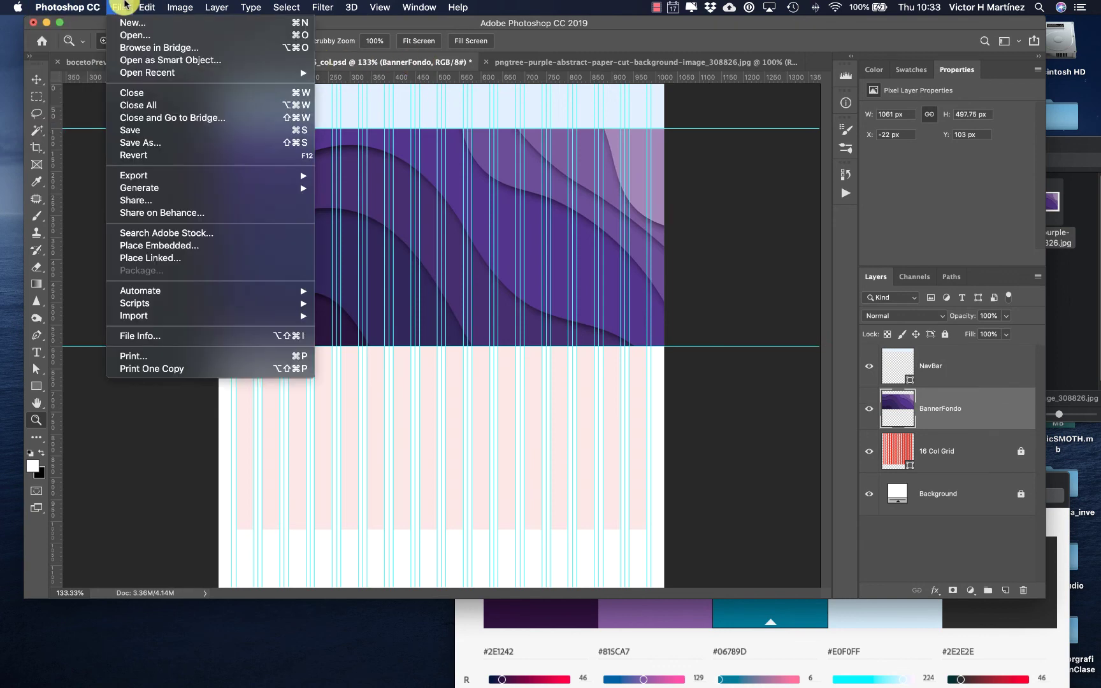
left_click(132, 144)
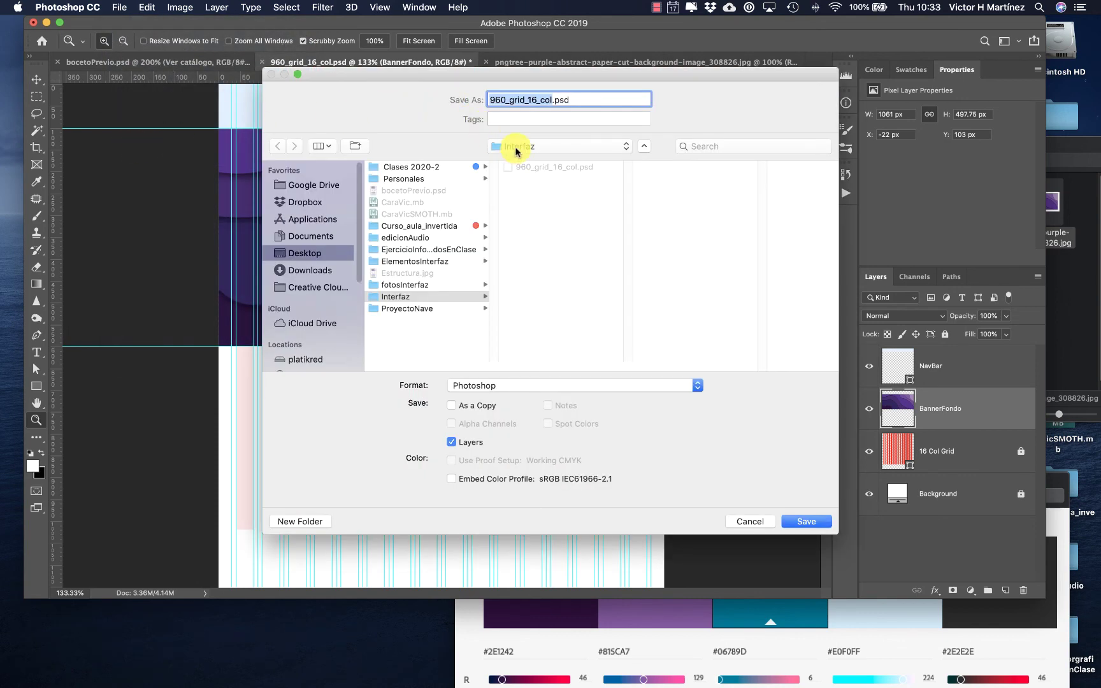
key("BackSpace")
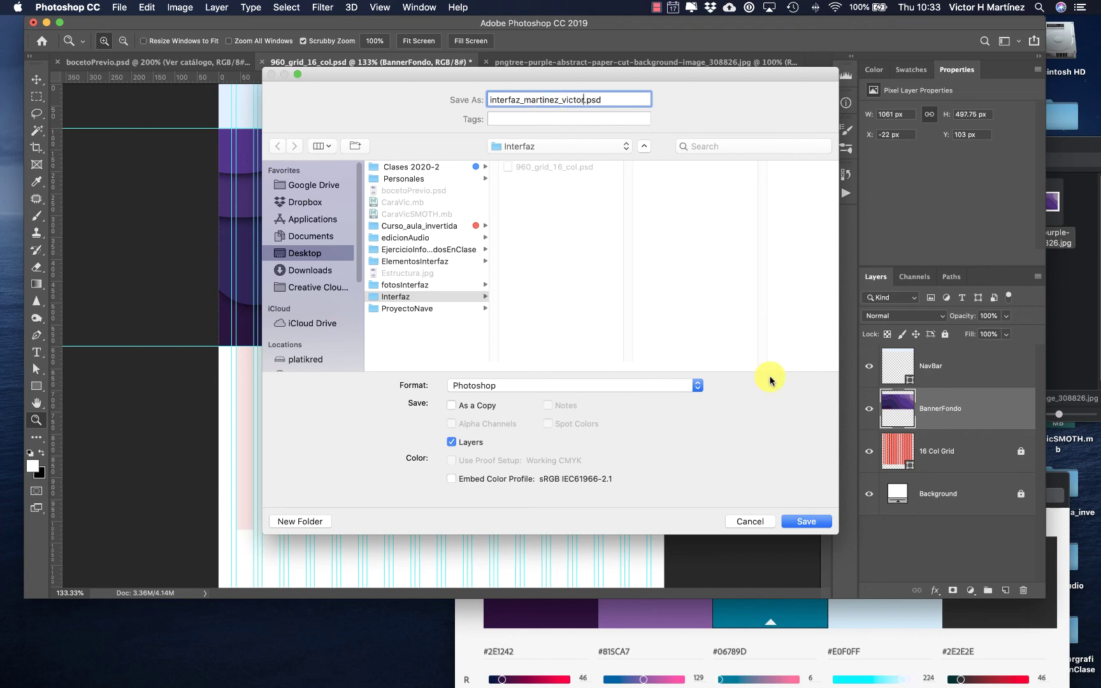
left_click(811, 526)
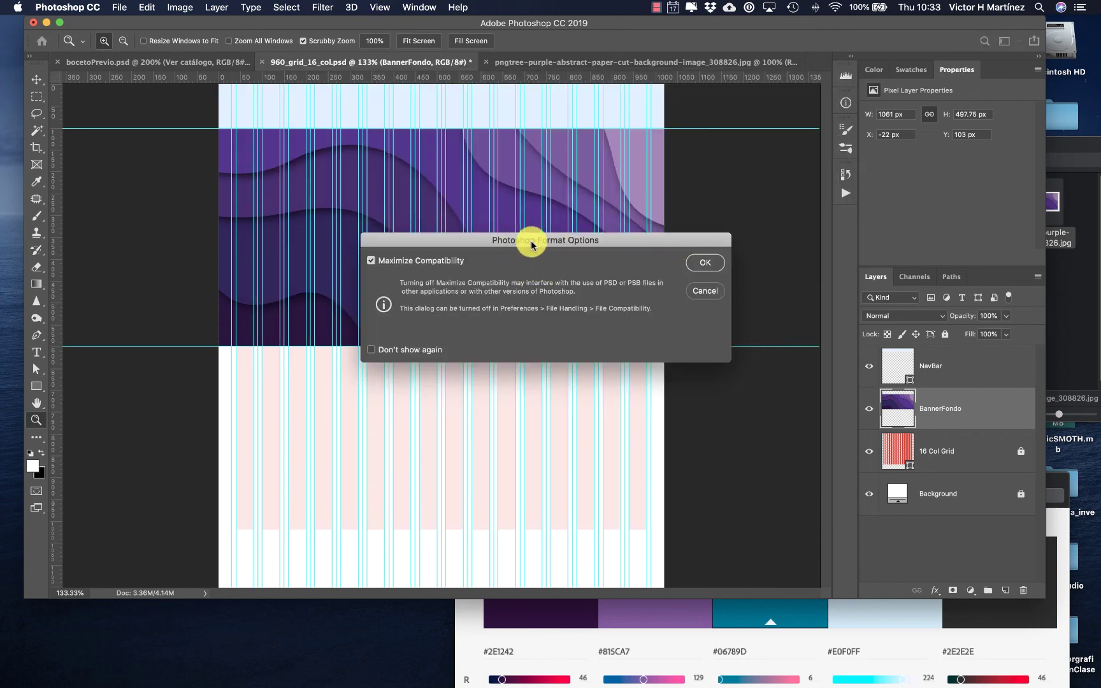
left_click(705, 265)
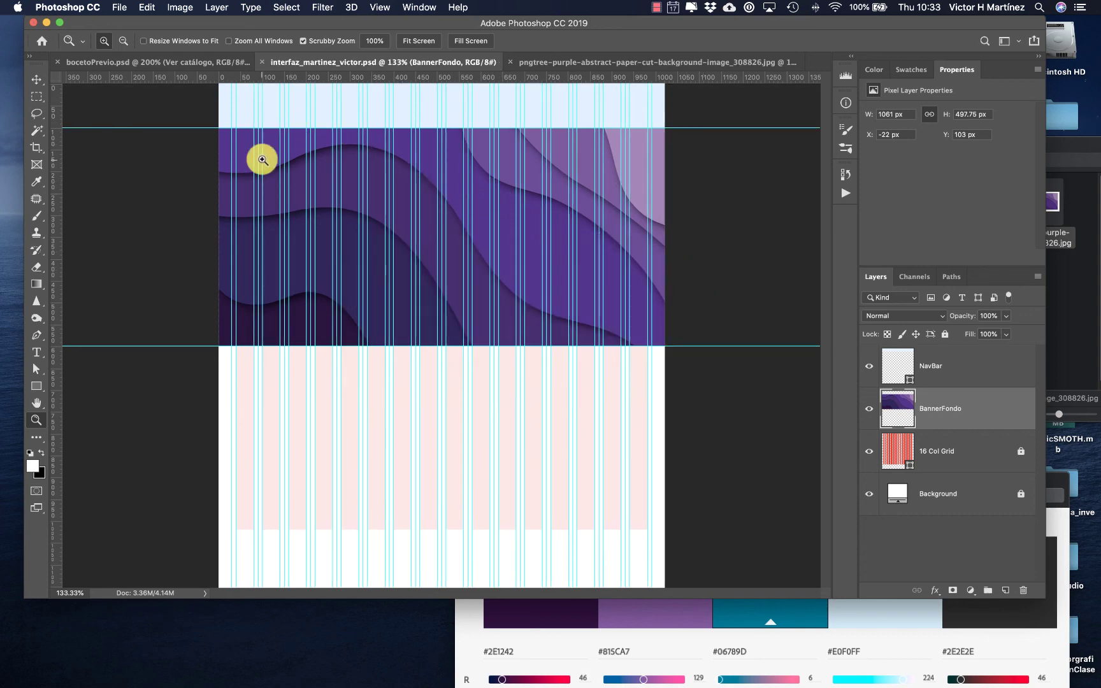
- Inspect the LOGO DE MARCA text layer and the NAV group in the bocetoPrevio mockup, and switch to Google Fonts in Firefox
left_click(399, 186)
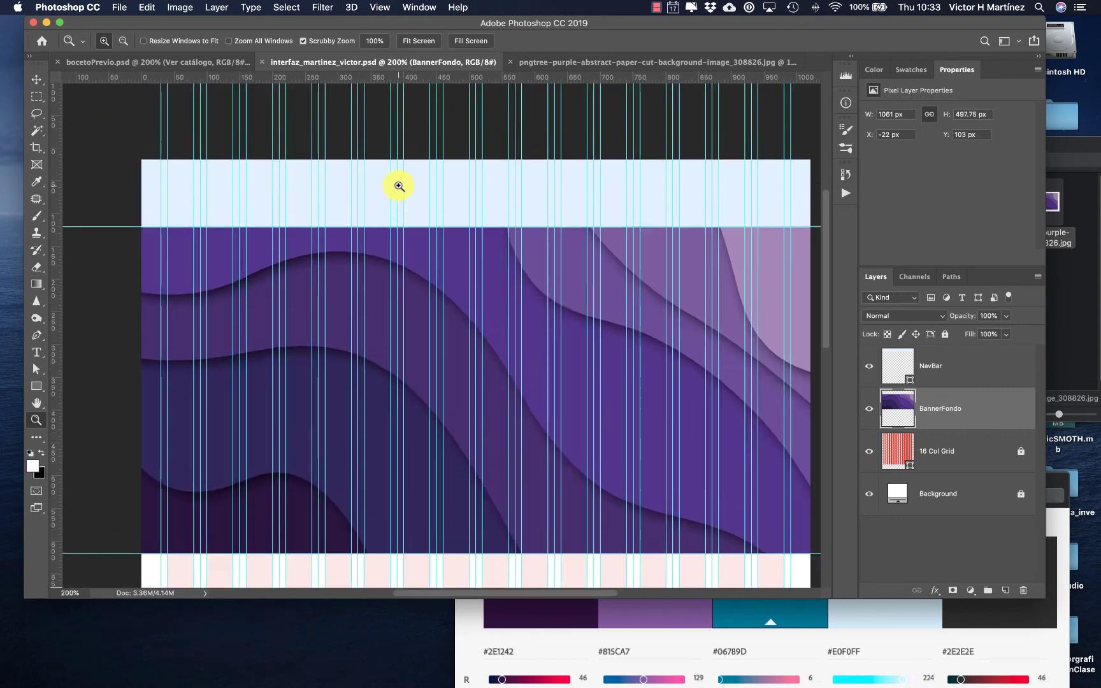
left_click(139, 61)
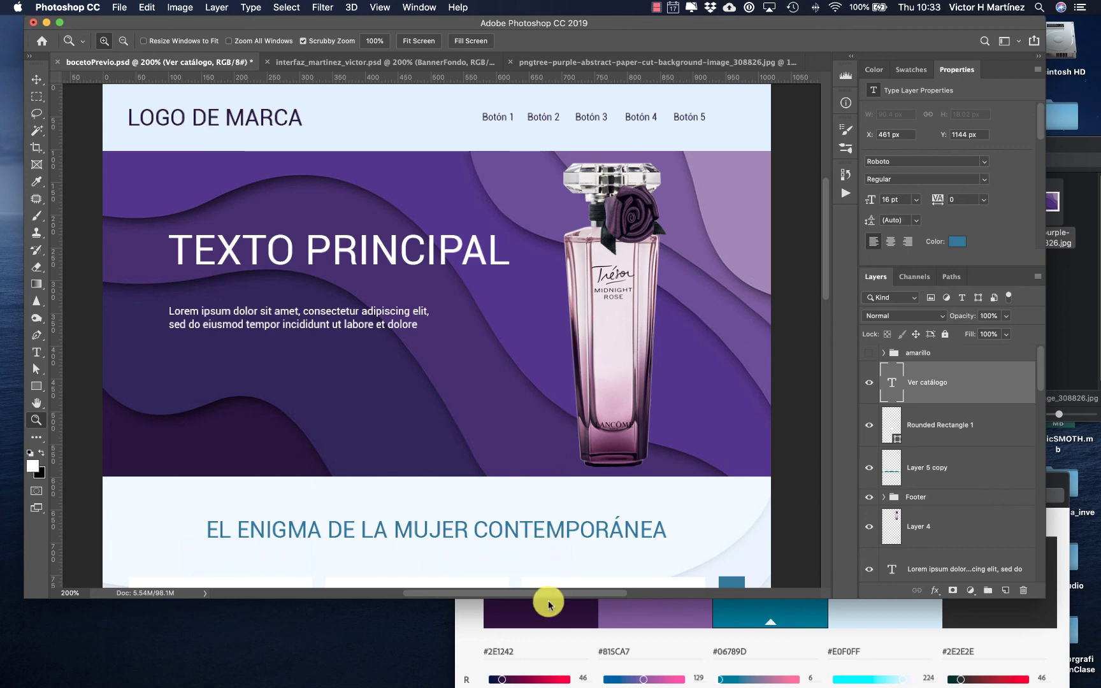
left_click(545, 639)
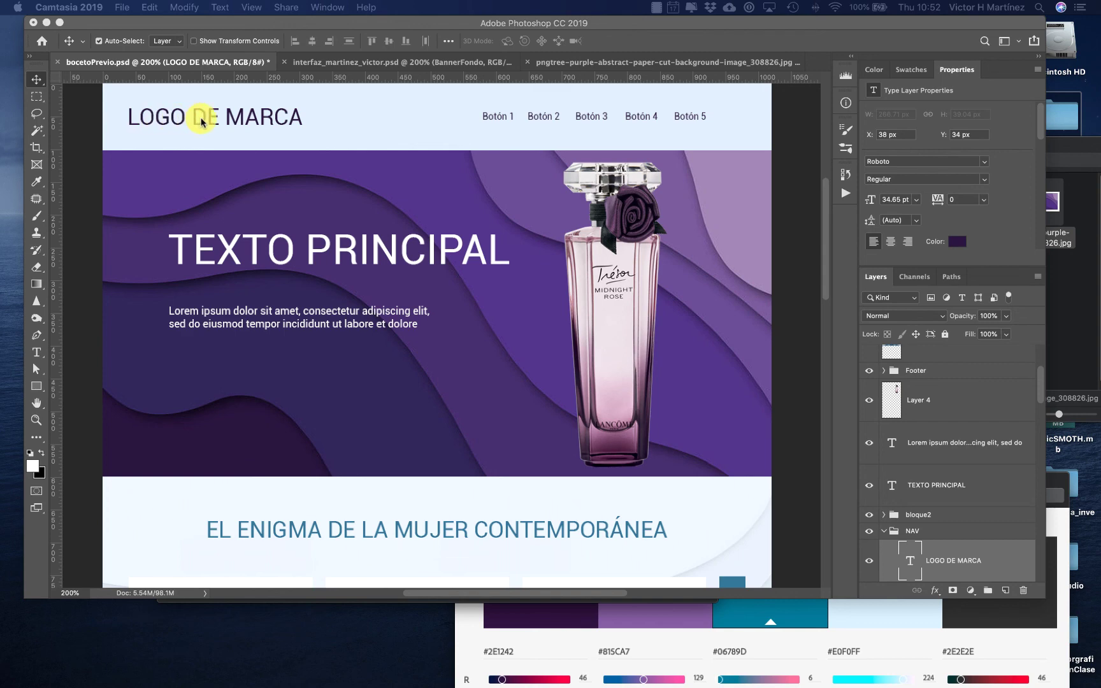
scroll(934, 479, "down", 5)
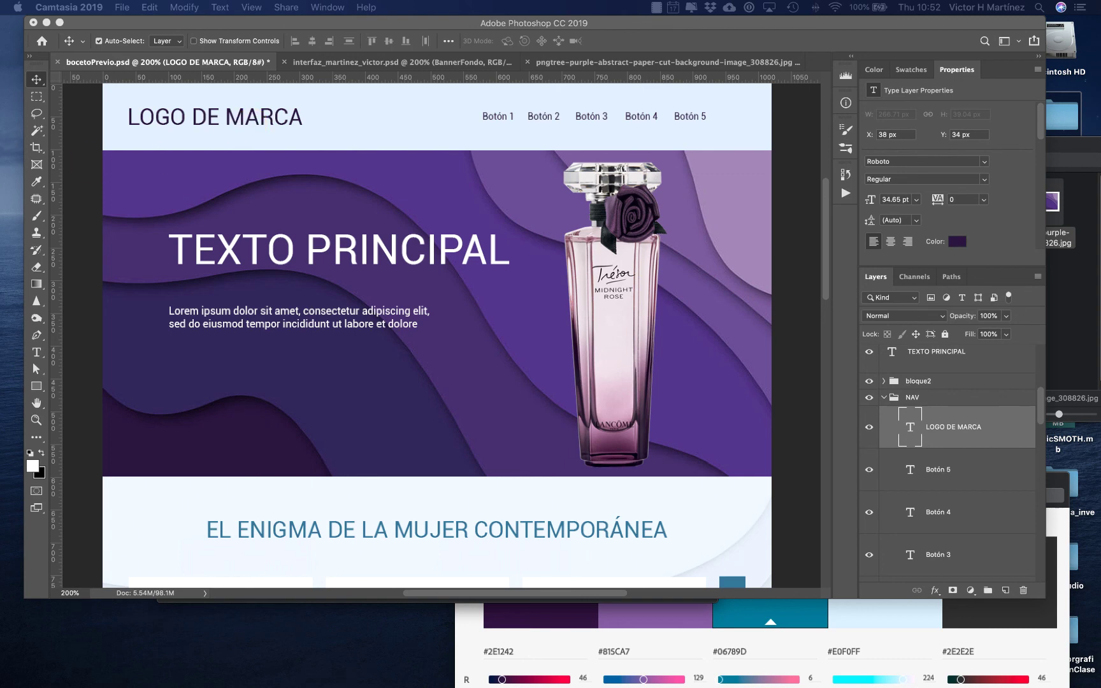
left_click_drag(0, 3, 772, 2)
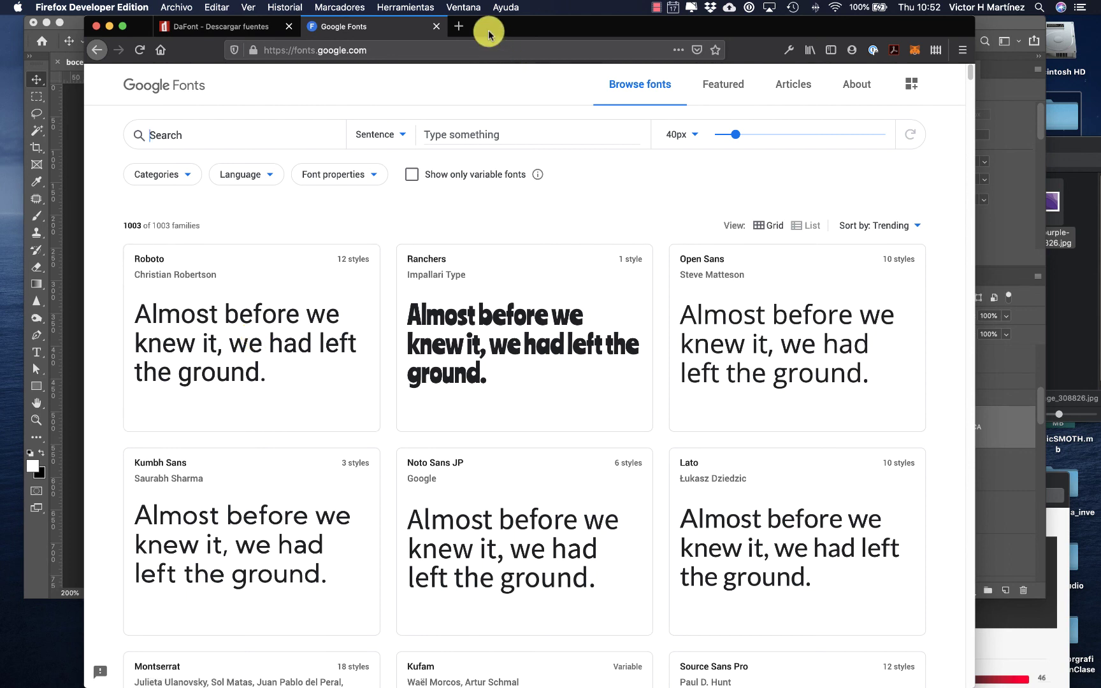
- Search DaFont for the roboto font
left_click(239, 26)
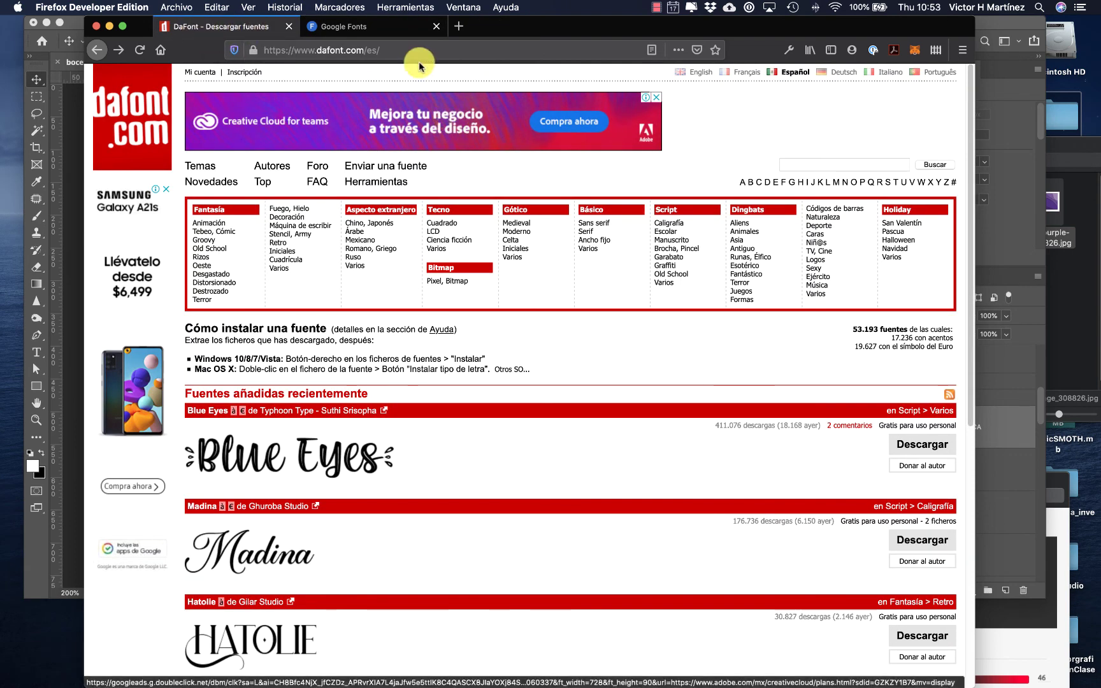
left_click(801, 166)
type("roboto")
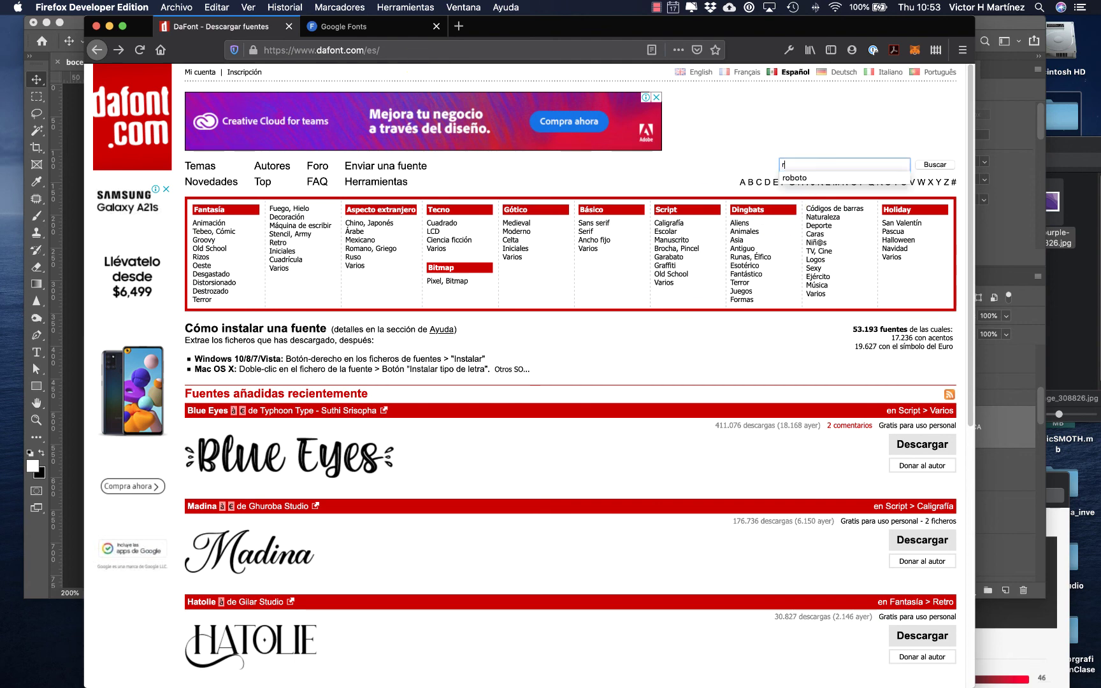
left_click(794, 178)
left_click(935, 167)
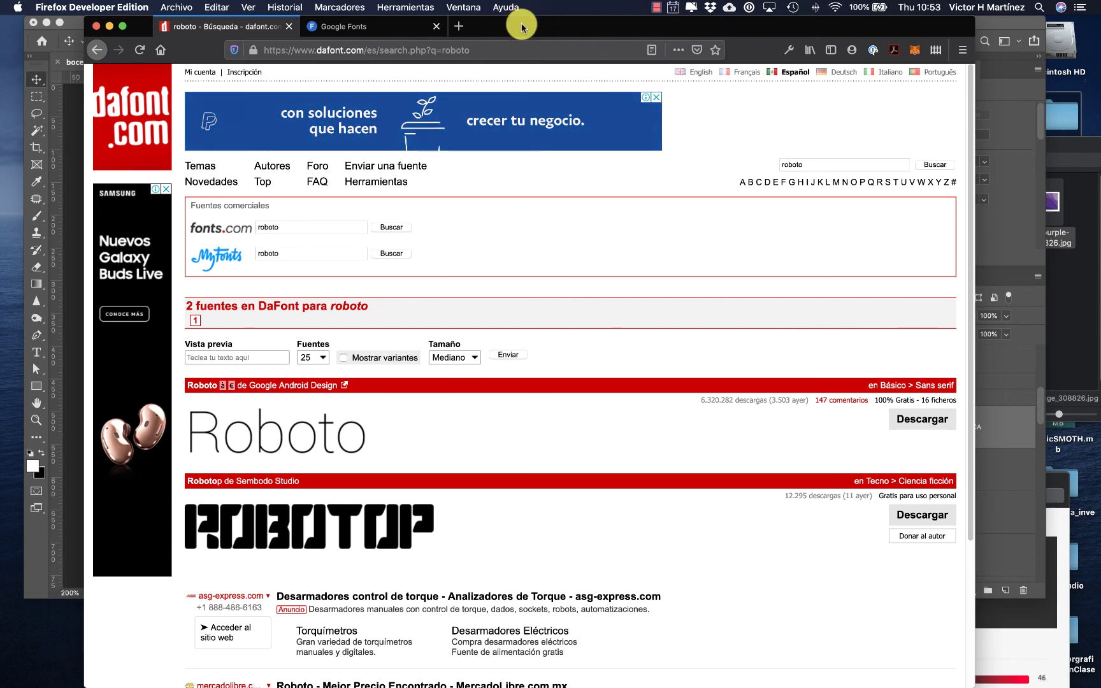
- Switch back to Photoshop and close the pngtree purple abstract paper-cut background image, leaving the interfaz file active
key("super+m")
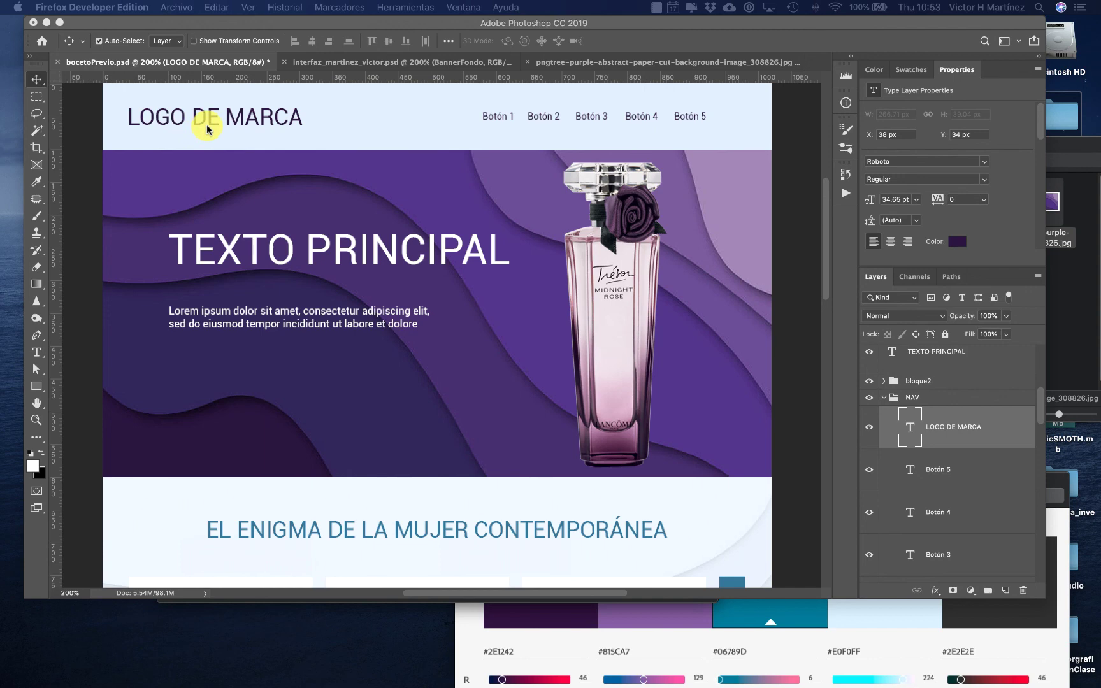
left_click(295, 60)
left_click(340, 62)
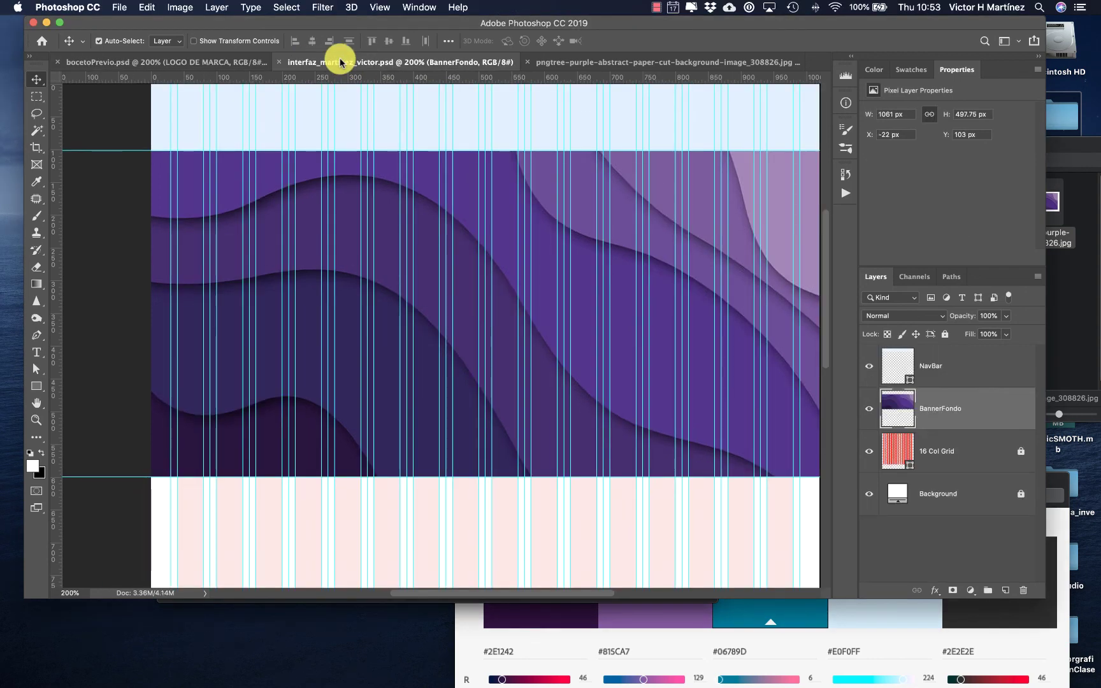
left_click(534, 62)
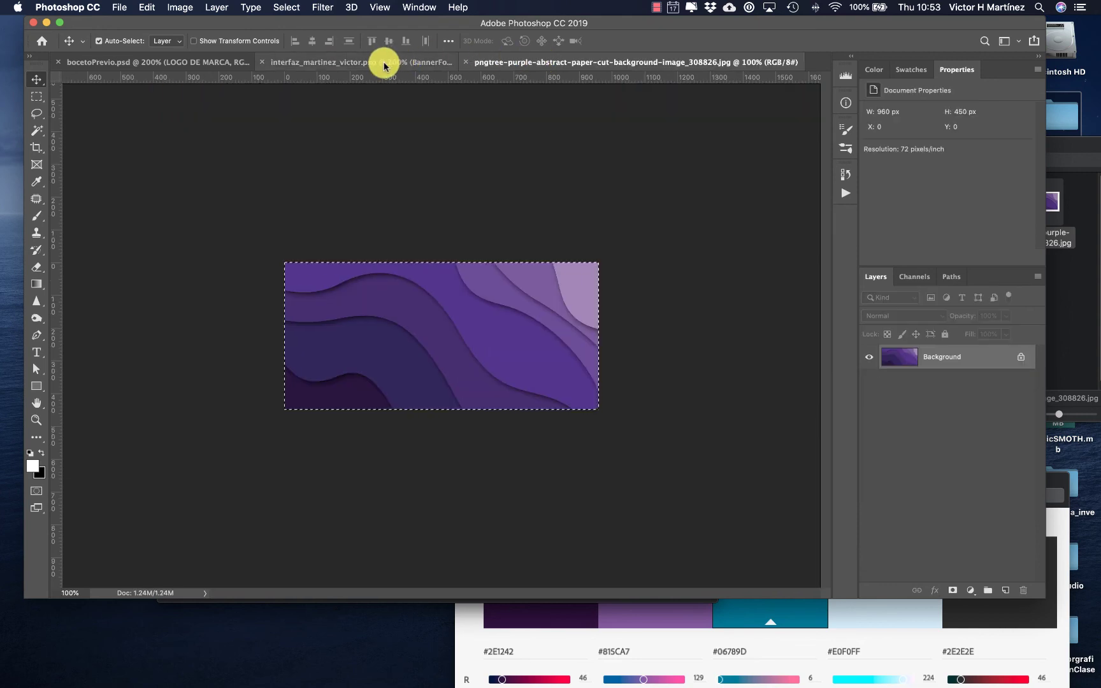
left_click(469, 62)
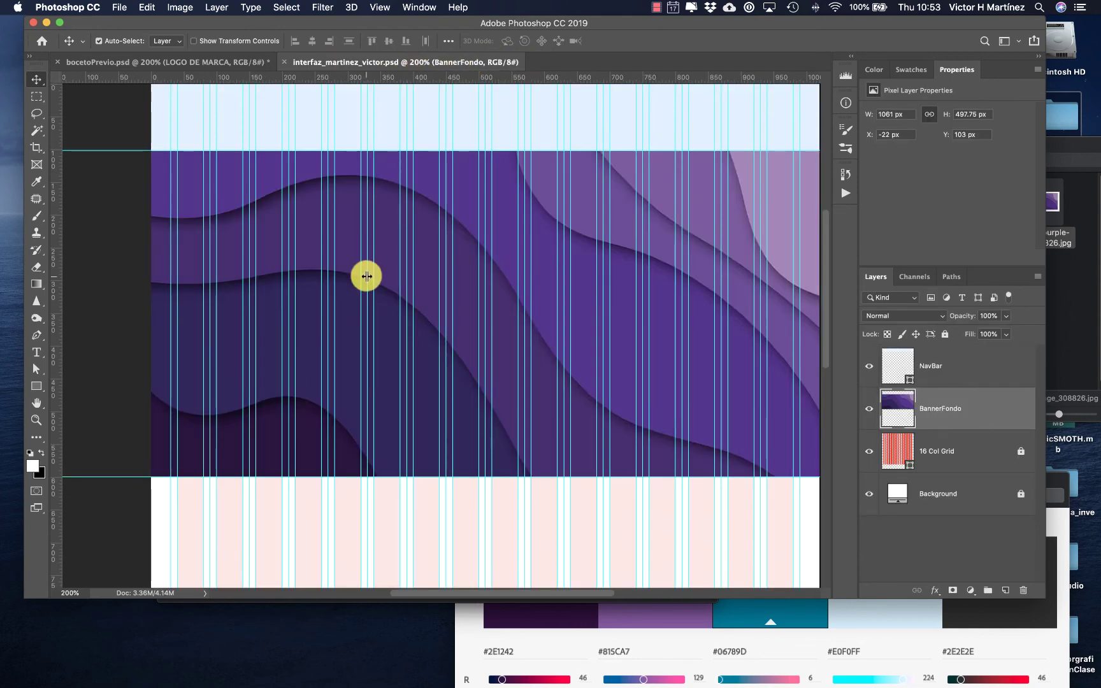
- Confirm #2e1242 as the Type tool's text colour in the interfaz file, checking it against the bocetoPrevio logo text
left_click(36, 354)
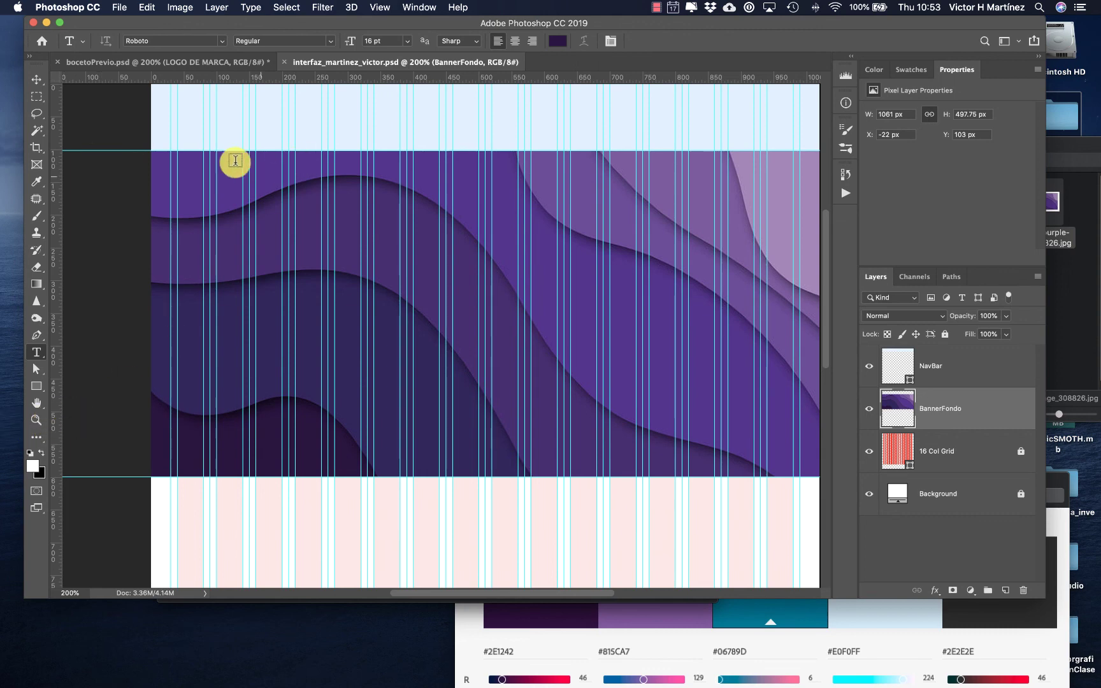
left_click(555, 43)
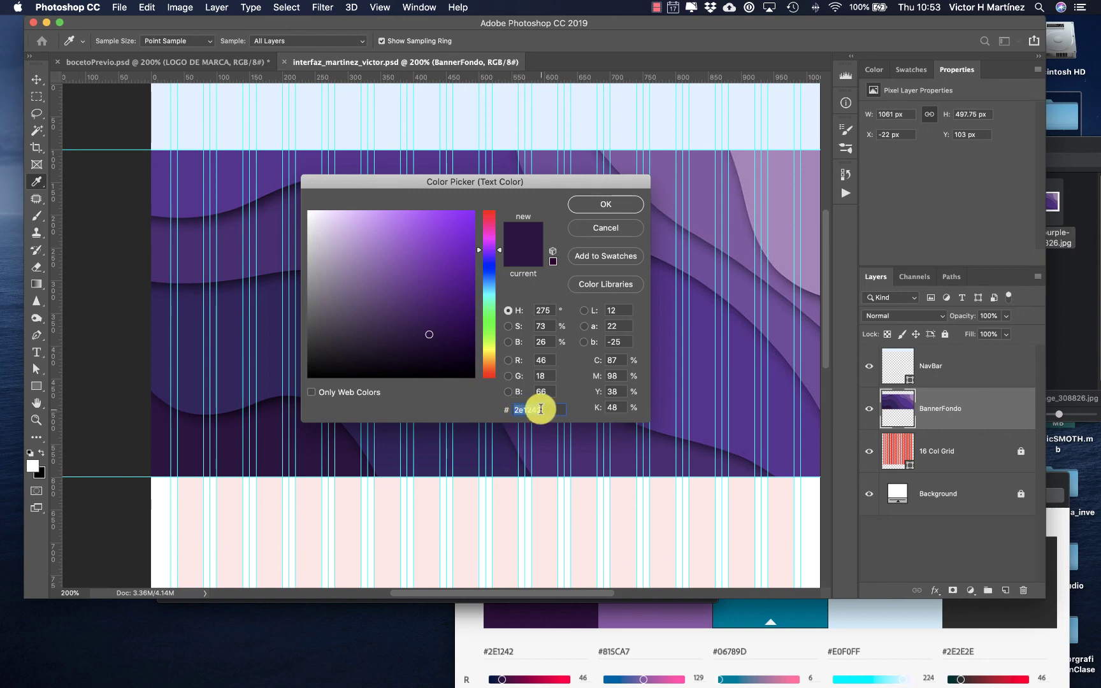
left_click(612, 201)
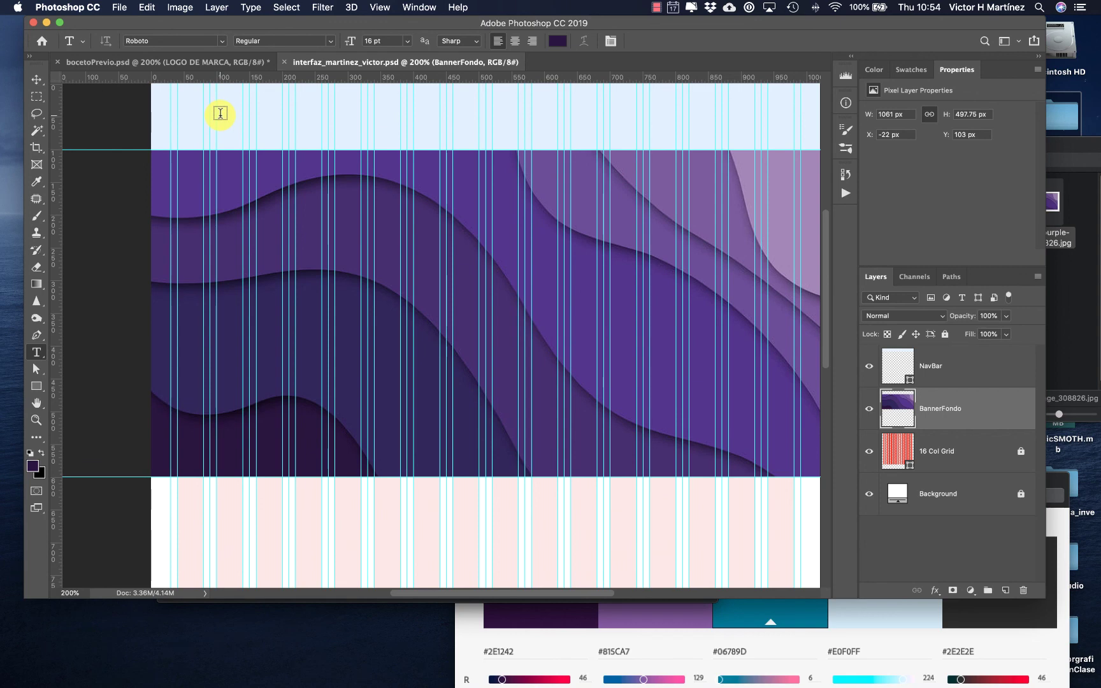
left_click(166, 64)
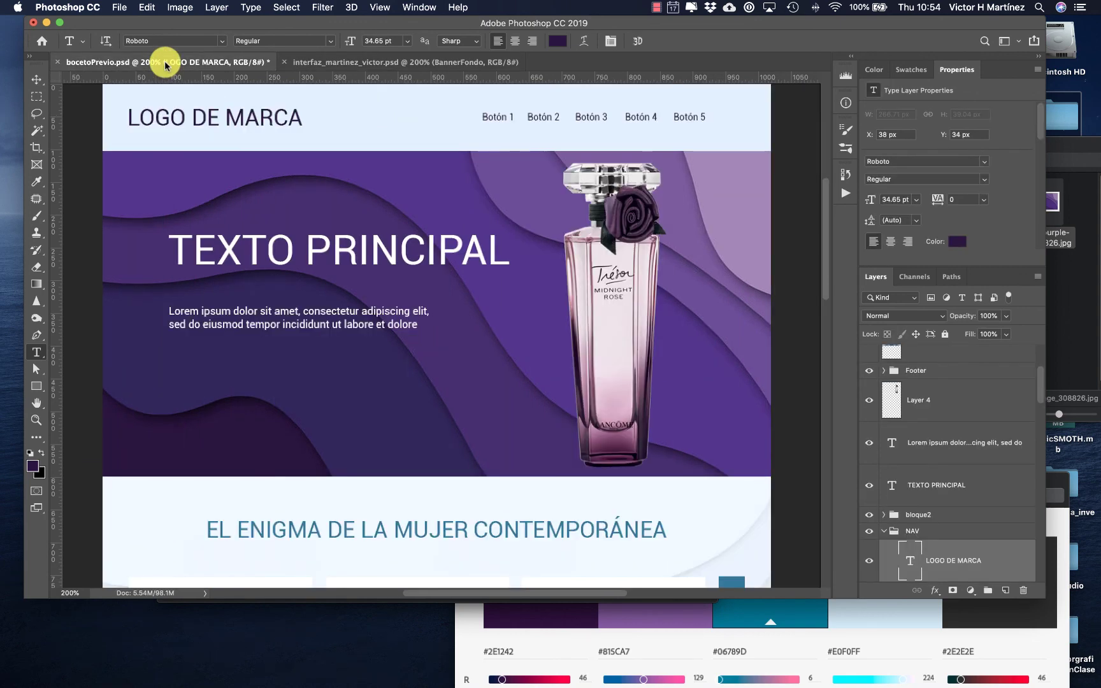
left_click(317, 64)
- Add the 16 pt Roboto text LOGO MARCA in the navigation bar and place its layer above NavBar
left_click(226, 121)
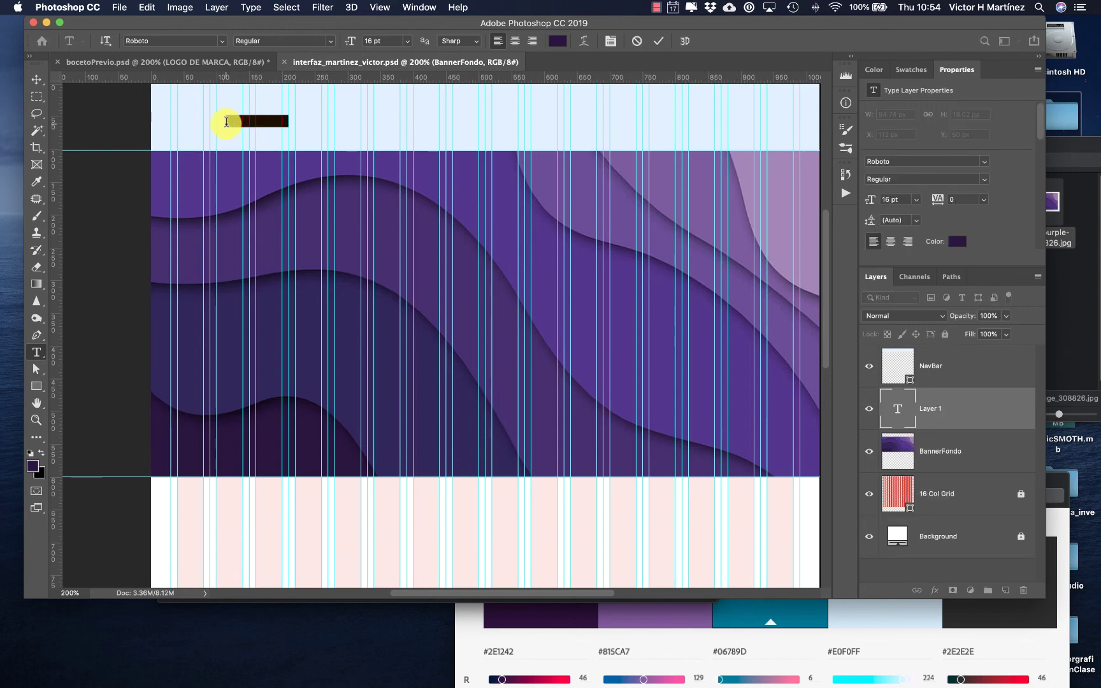
key("BackSpace")
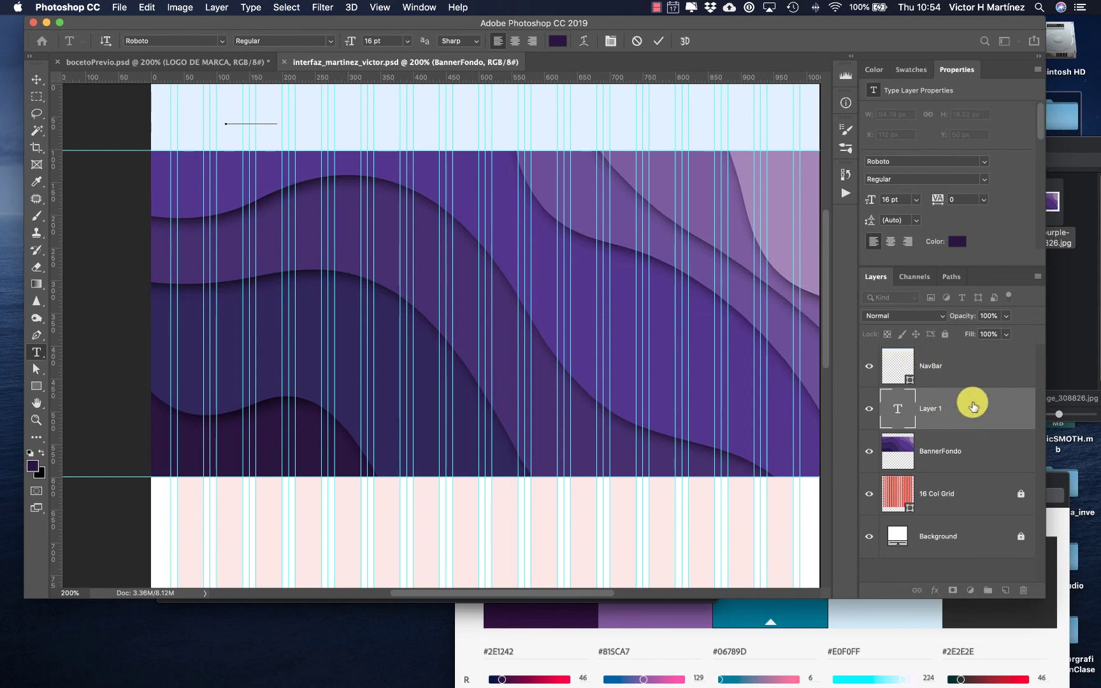
left_click_drag(973, 407, 973, 359)
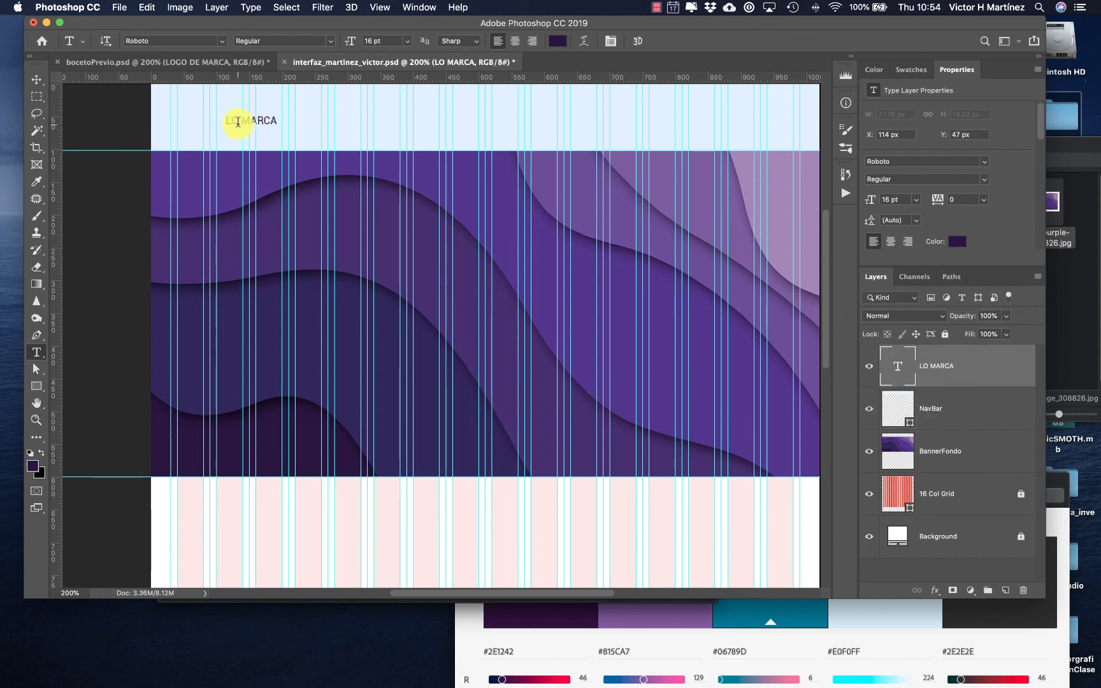
left_click(236, 124)
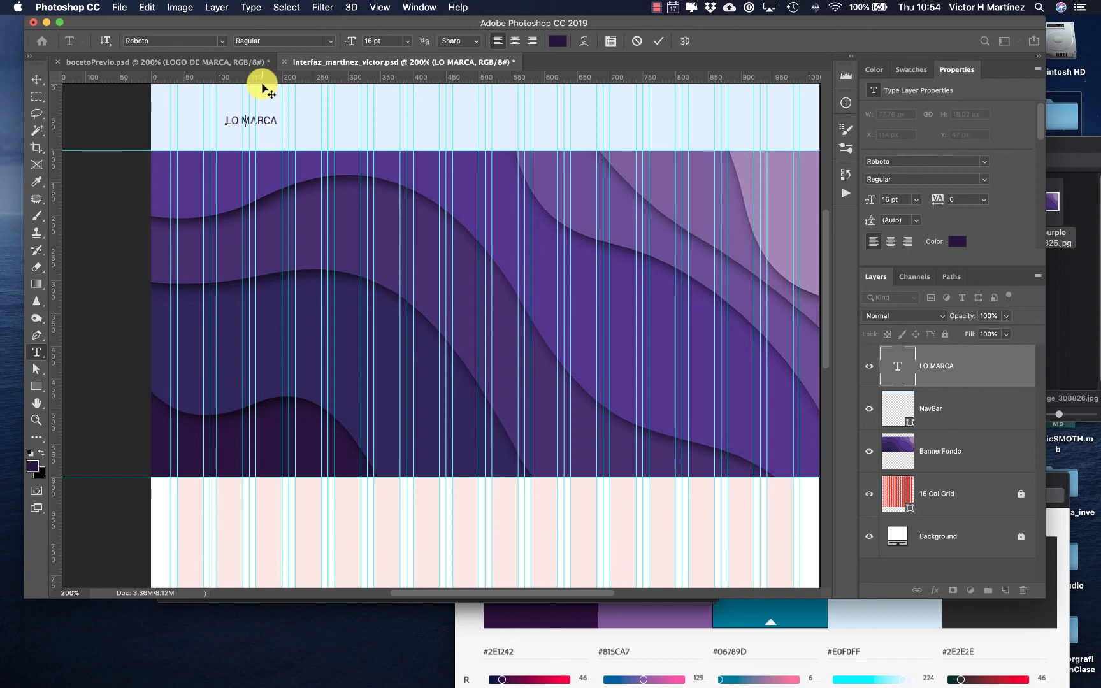
type("GO")
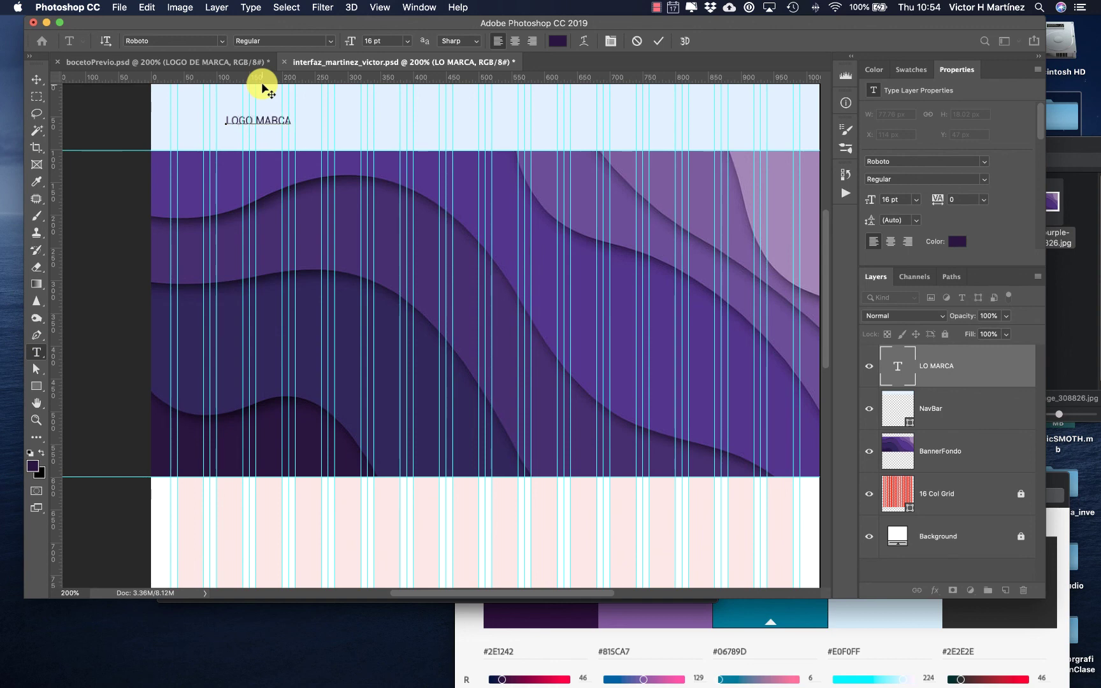
left_click(36, 79)
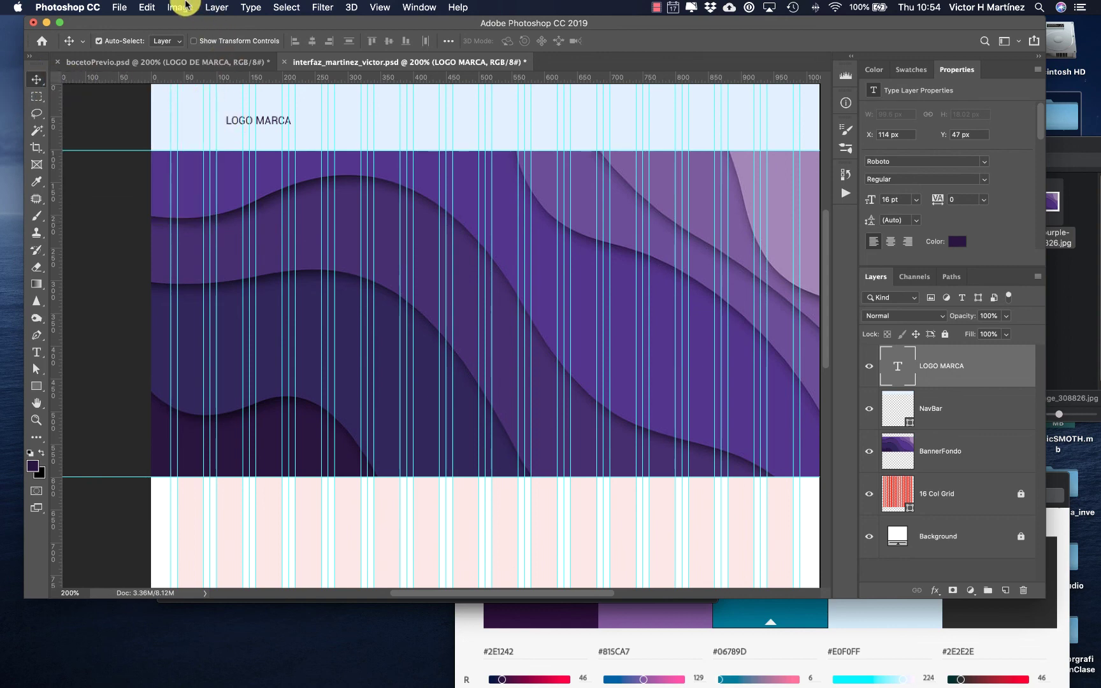
left_click(151, 6)
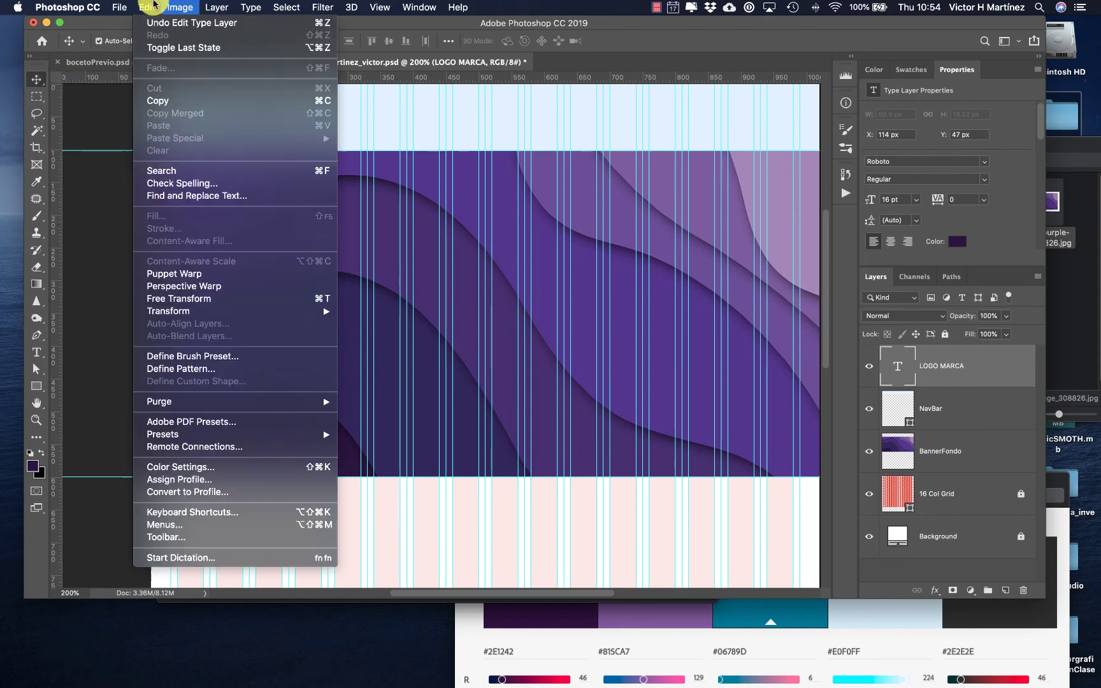
left_click(198, 301)
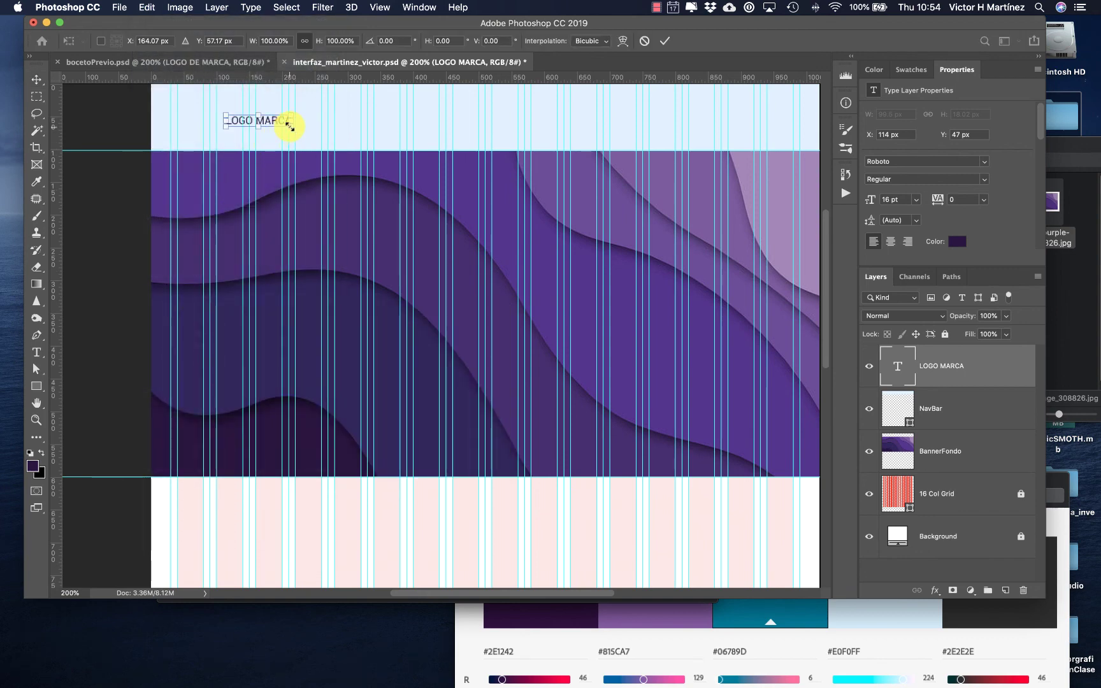
left_click_drag(291, 128, 411, 149)
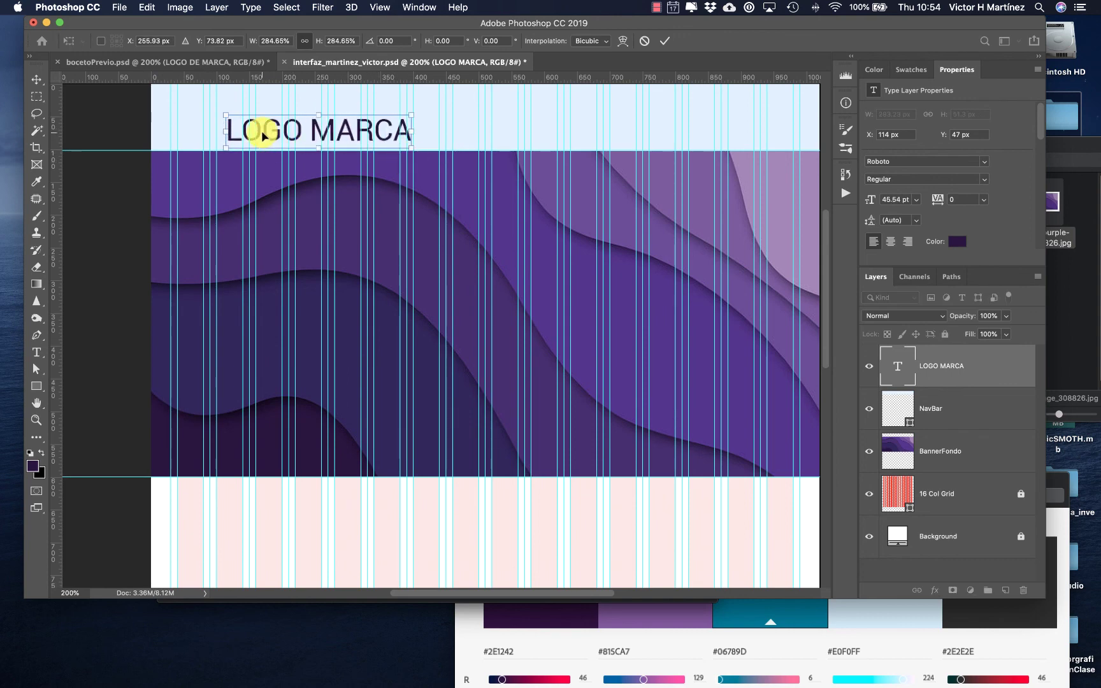
left_click_drag(267, 134, 255, 115)
key("Return")
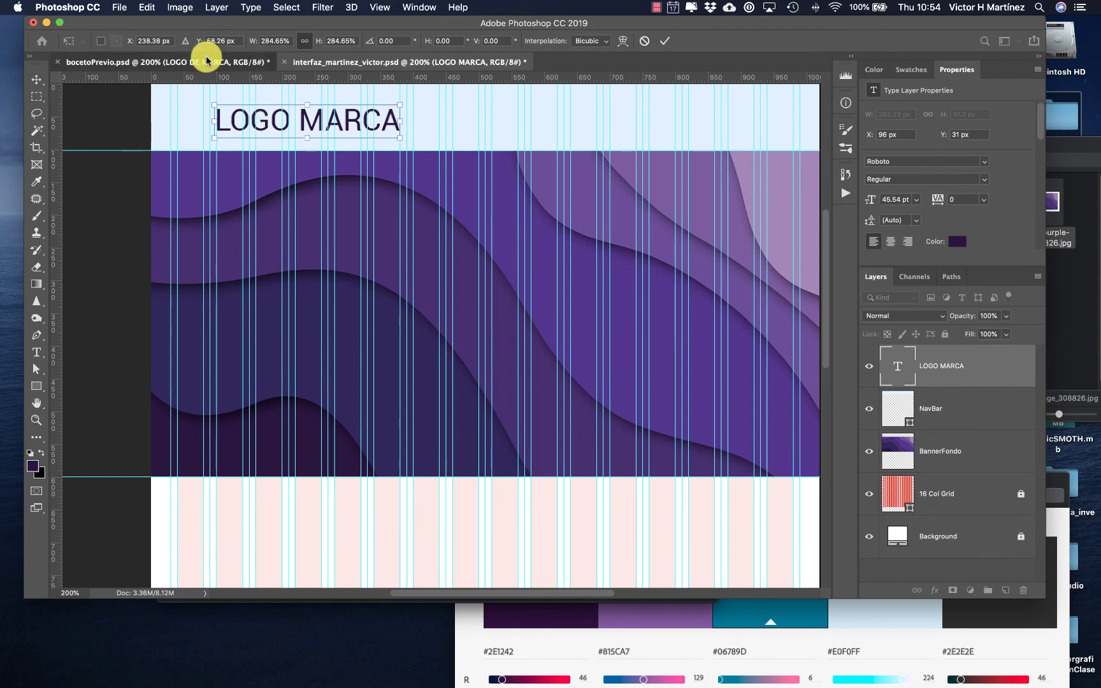
- Show the canvas guides in the bocetoPrevio mockup and check which columns the LOGO DE MARCA text spans
left_click(206, 61)
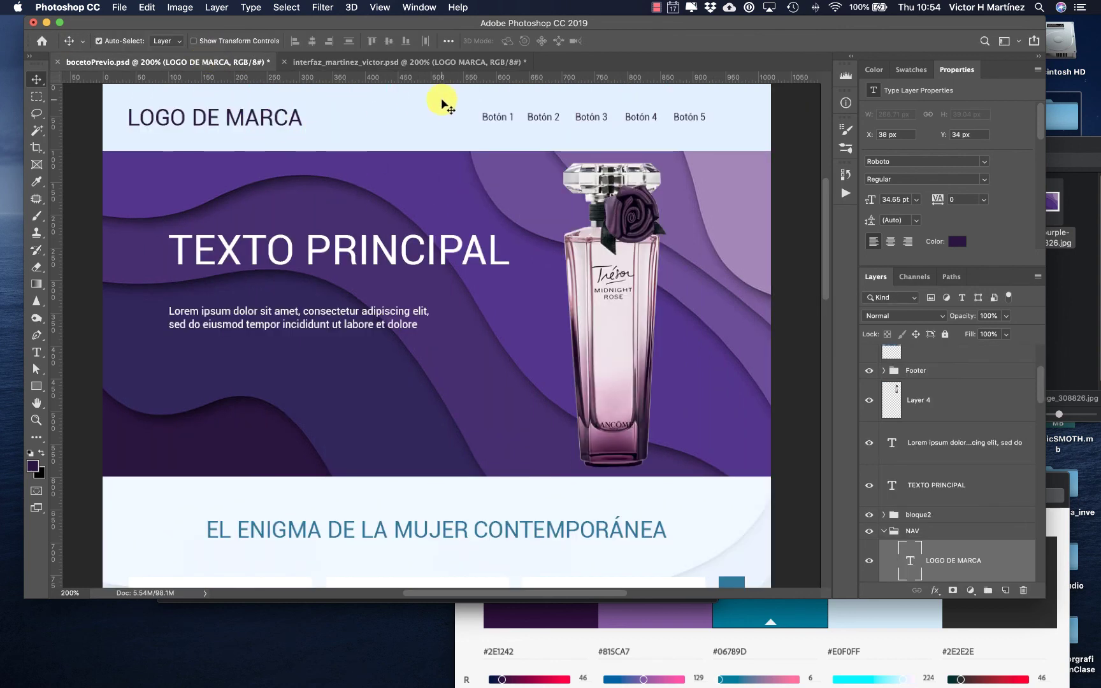
left_click(322, 7)
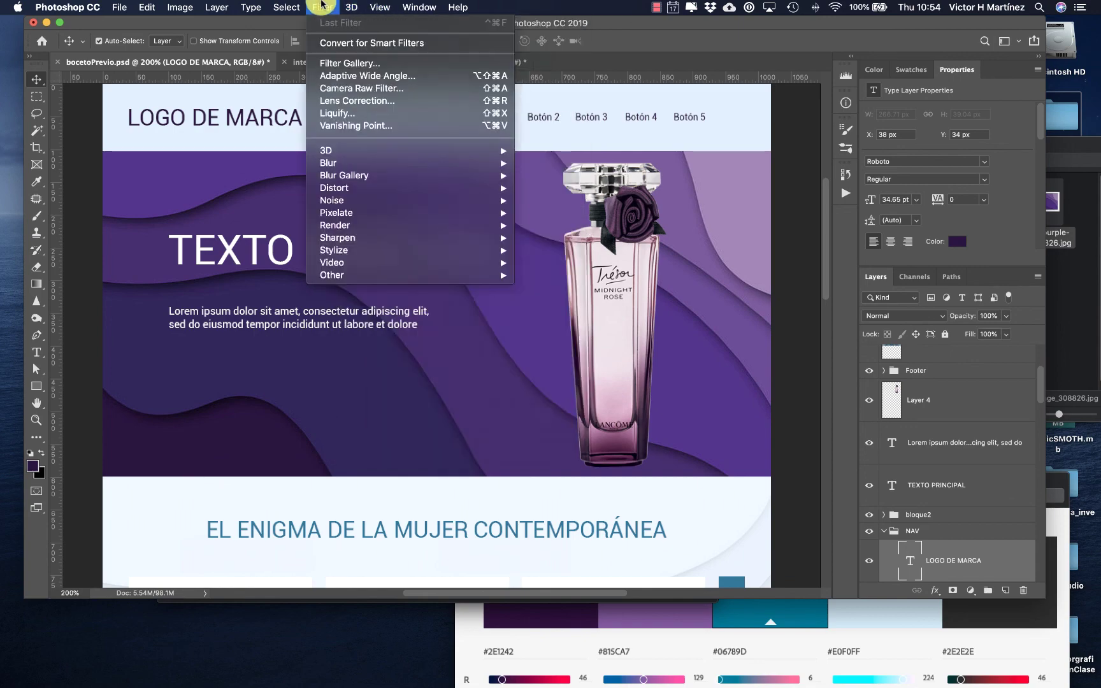
mouse_move(379, 5)
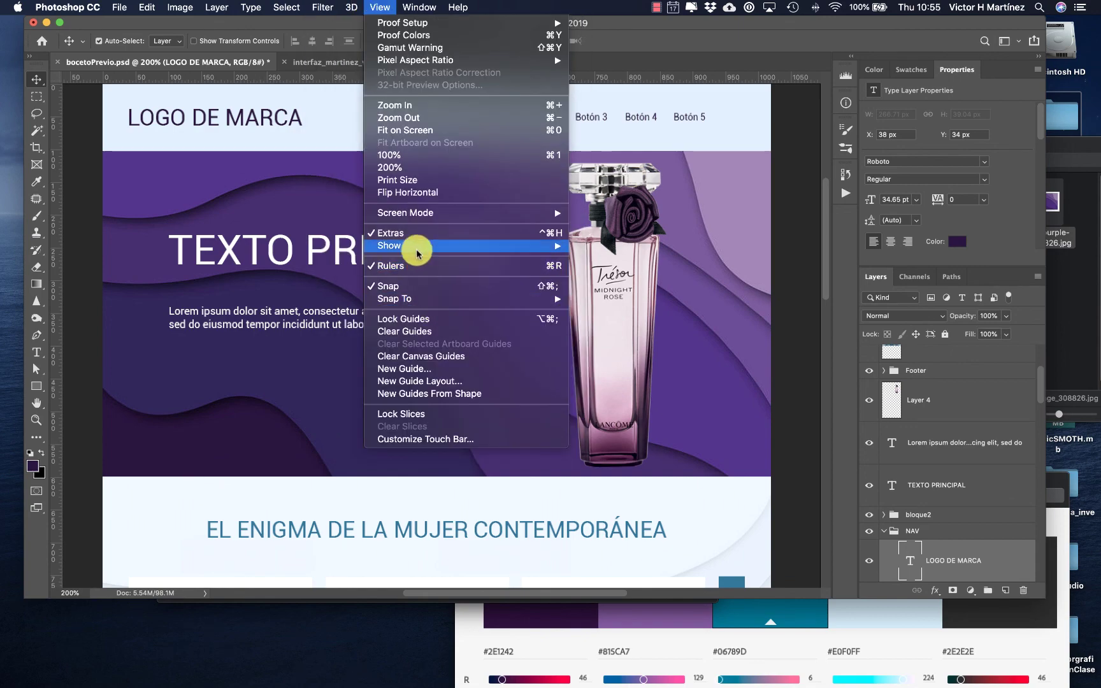
mouse_move(419, 246)
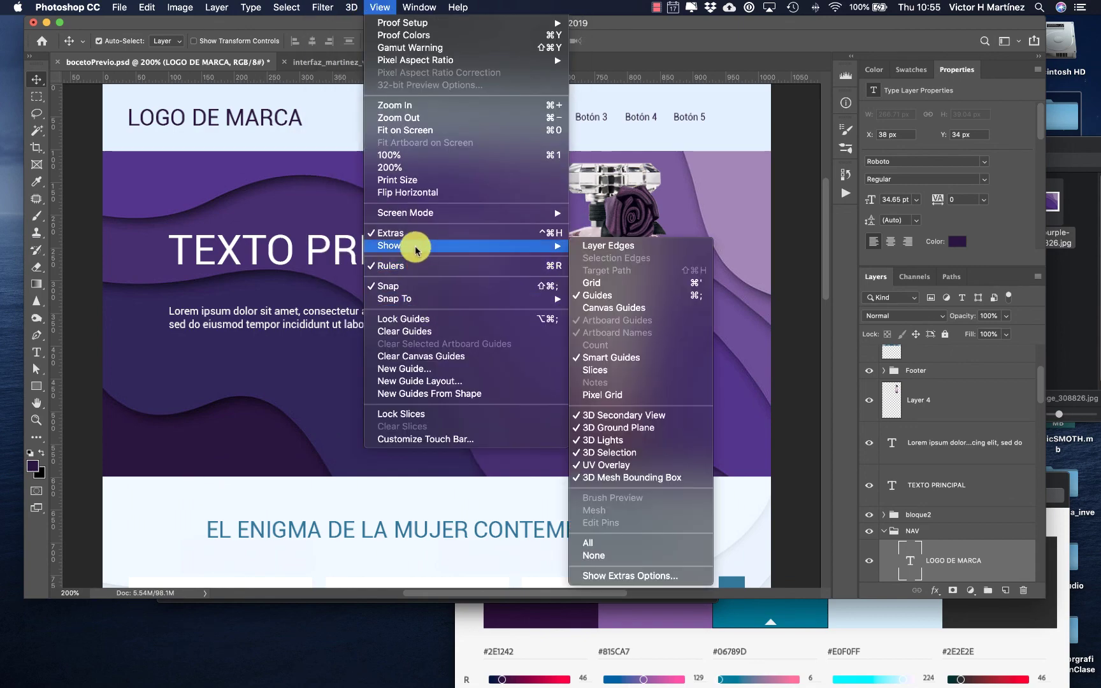
left_click(586, 307)
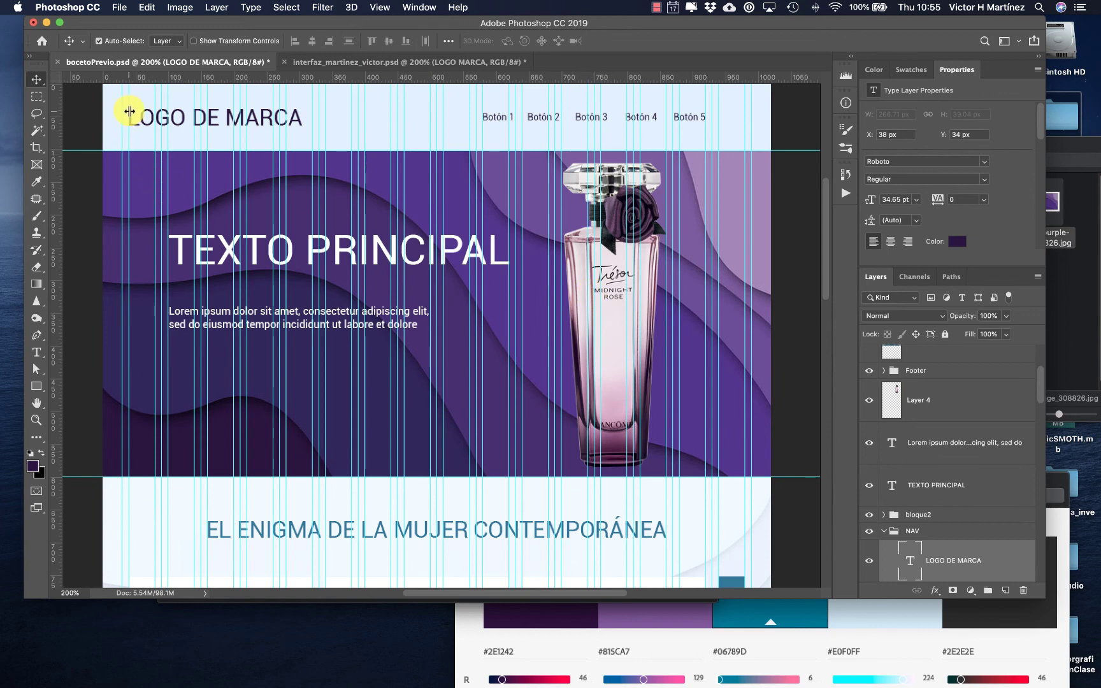
left_click_drag(129, 118, 313, 117)
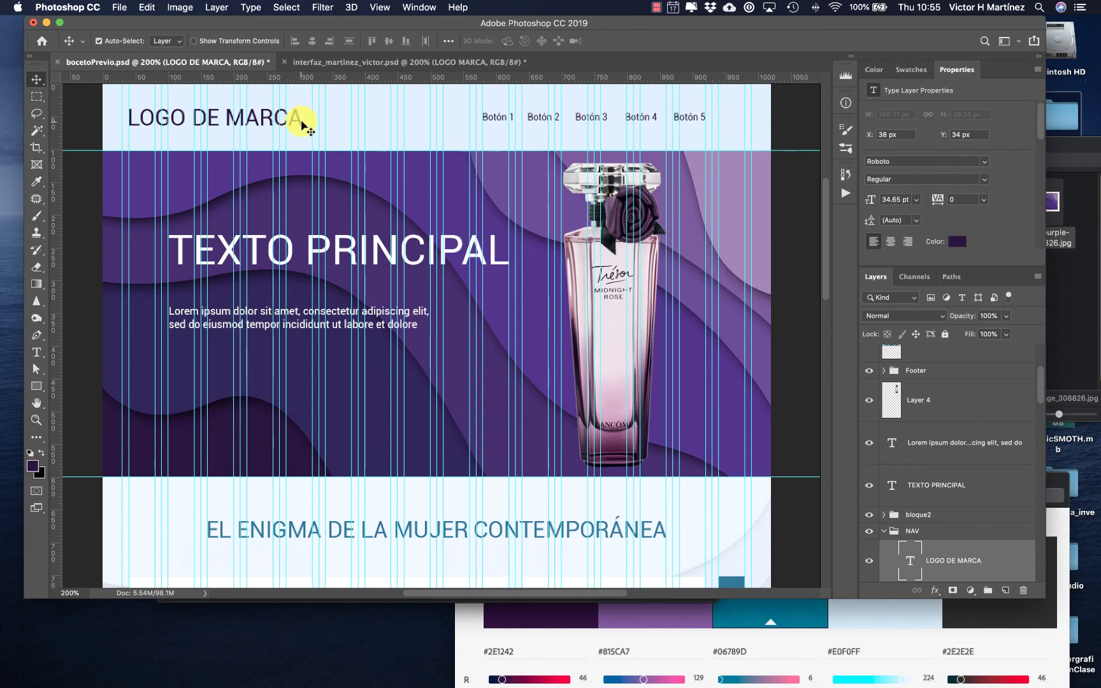
- Move the LOGO MARCA text in the interfaz file to about X 41 px, Y 41 px, starting at the first column guide
left_click(304, 62)
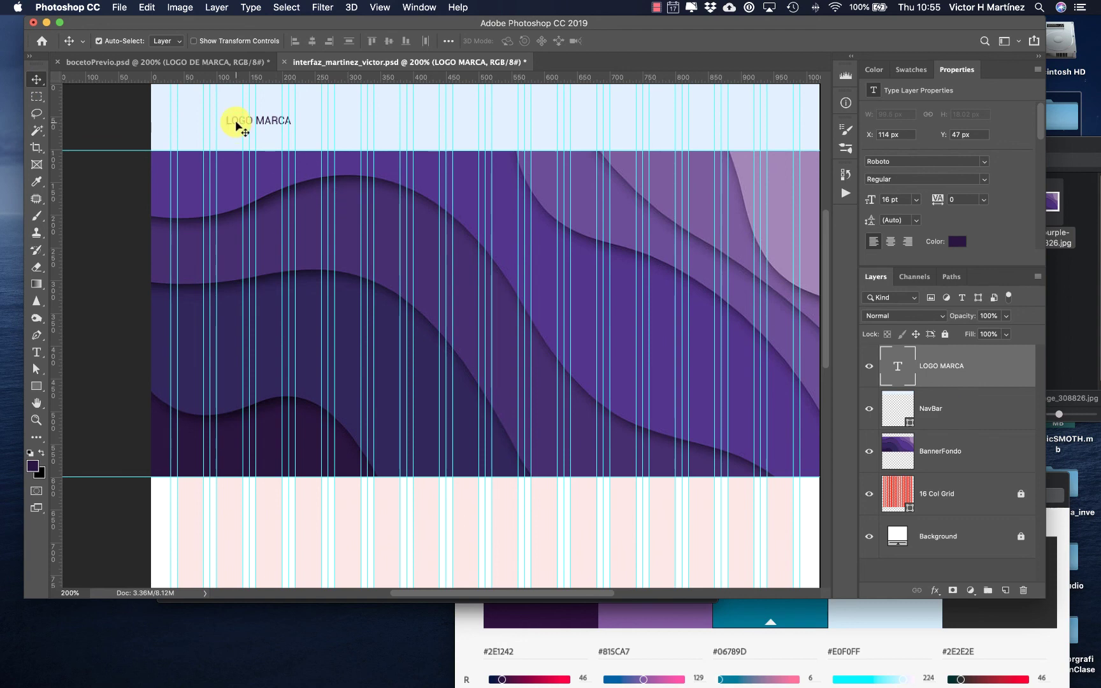
left_click_drag(236, 124, 189, 123)
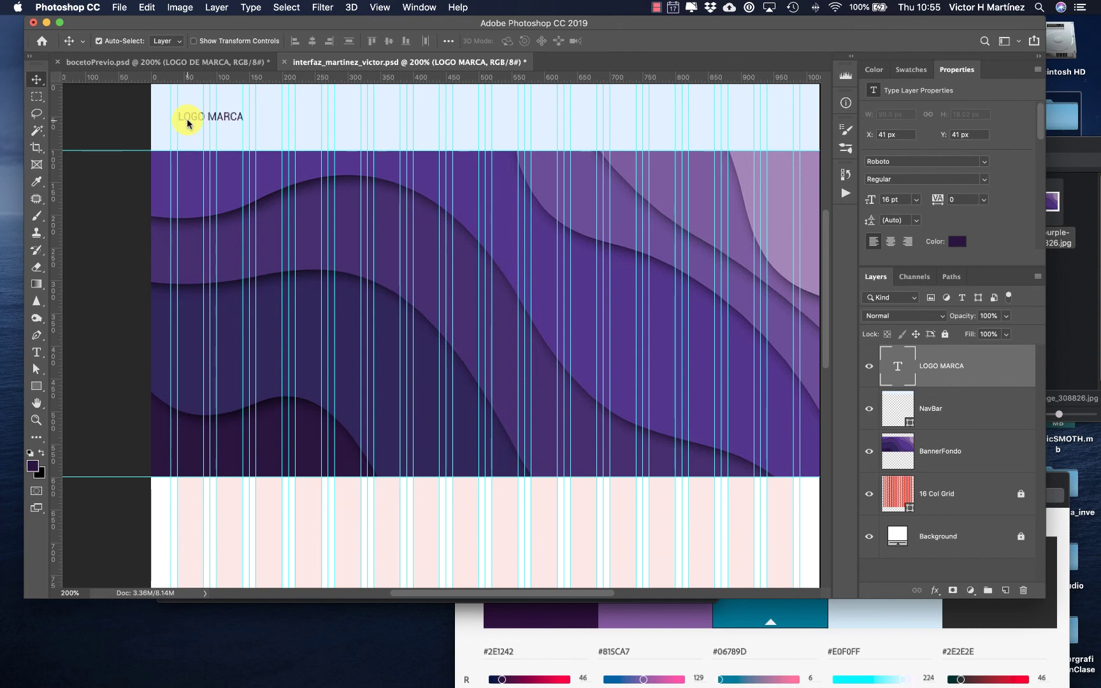
key("super+t")
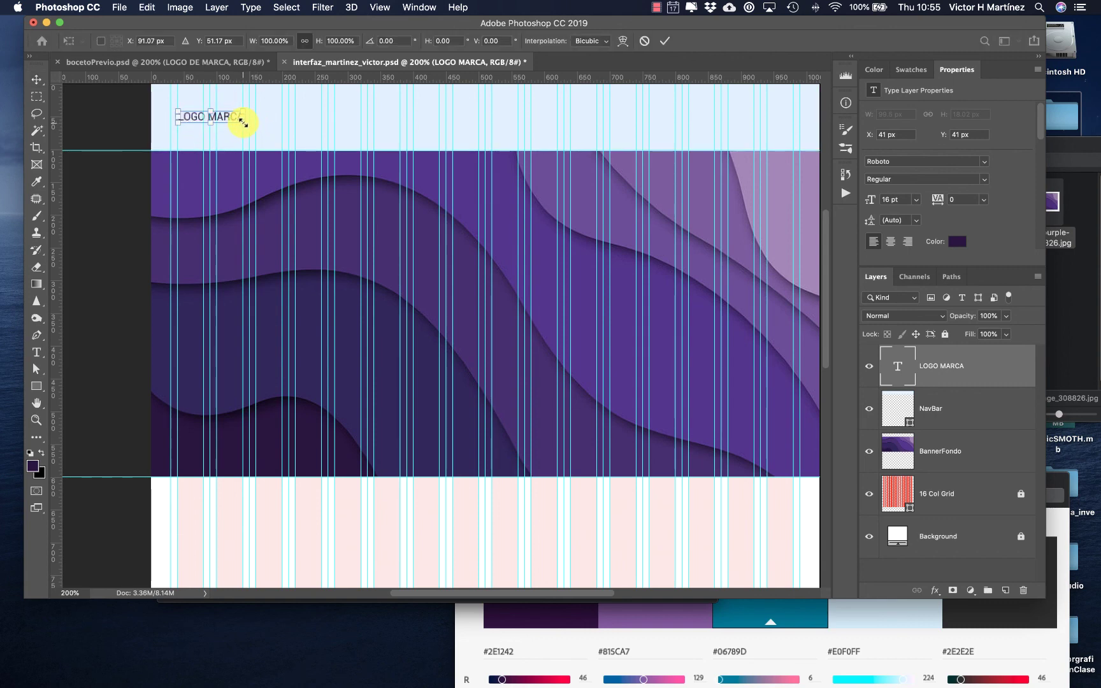
left_click_drag(243, 121, 359, 148)
key("Return")
left_click(198, 62)
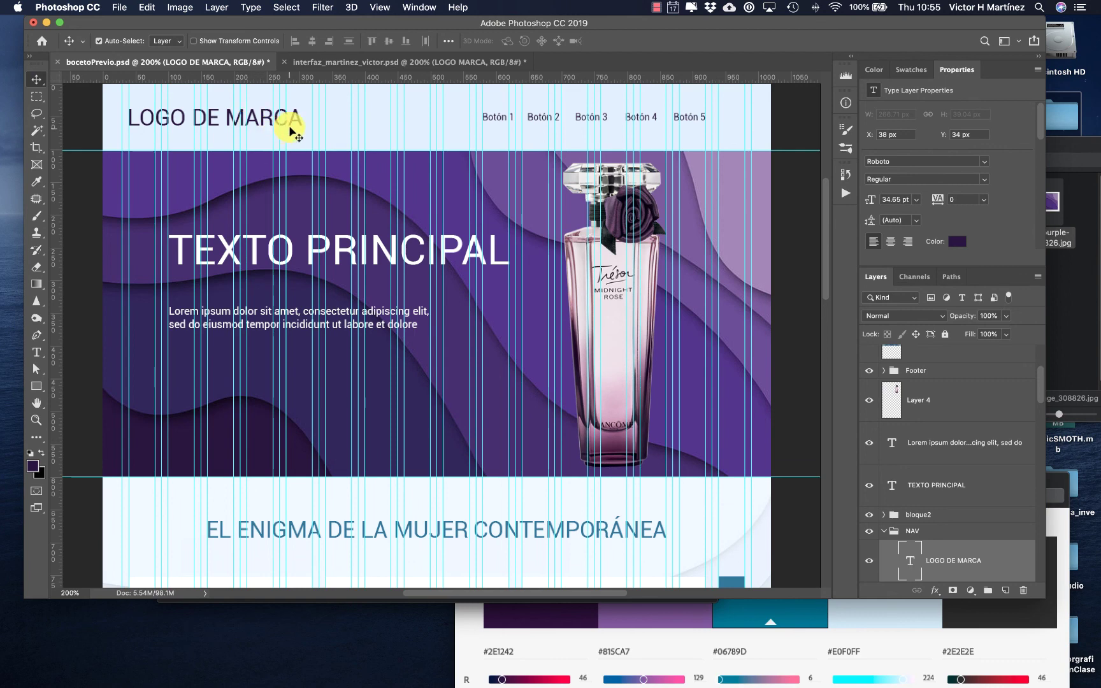
left_click(301, 61)
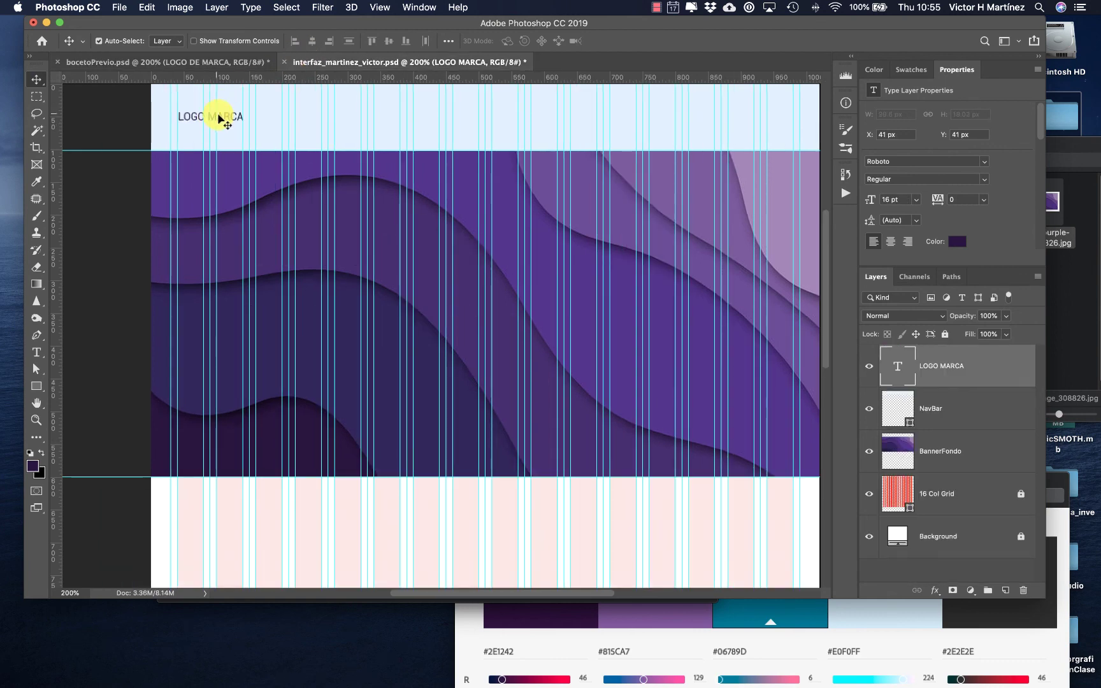
- Scale the LOGO MARCA text to about 280% of its size and position it at X 40 px, Y 29 px
key("super+t")
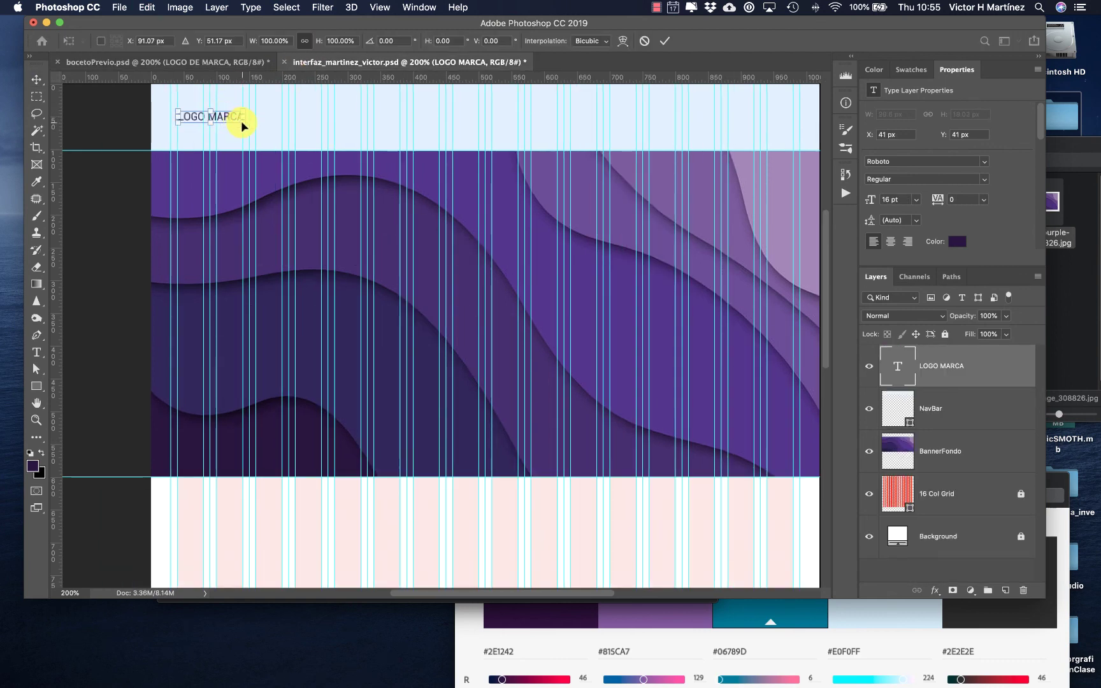
left_click_drag(241, 121, 361, 141)
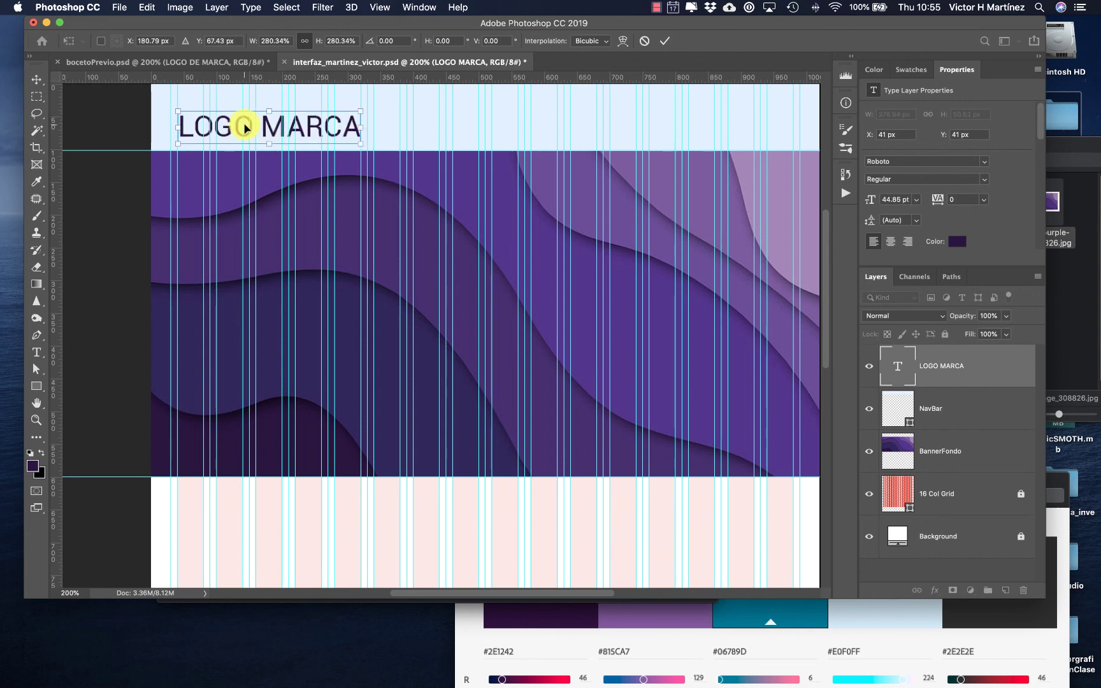
left_click_drag(232, 123, 263, 116)
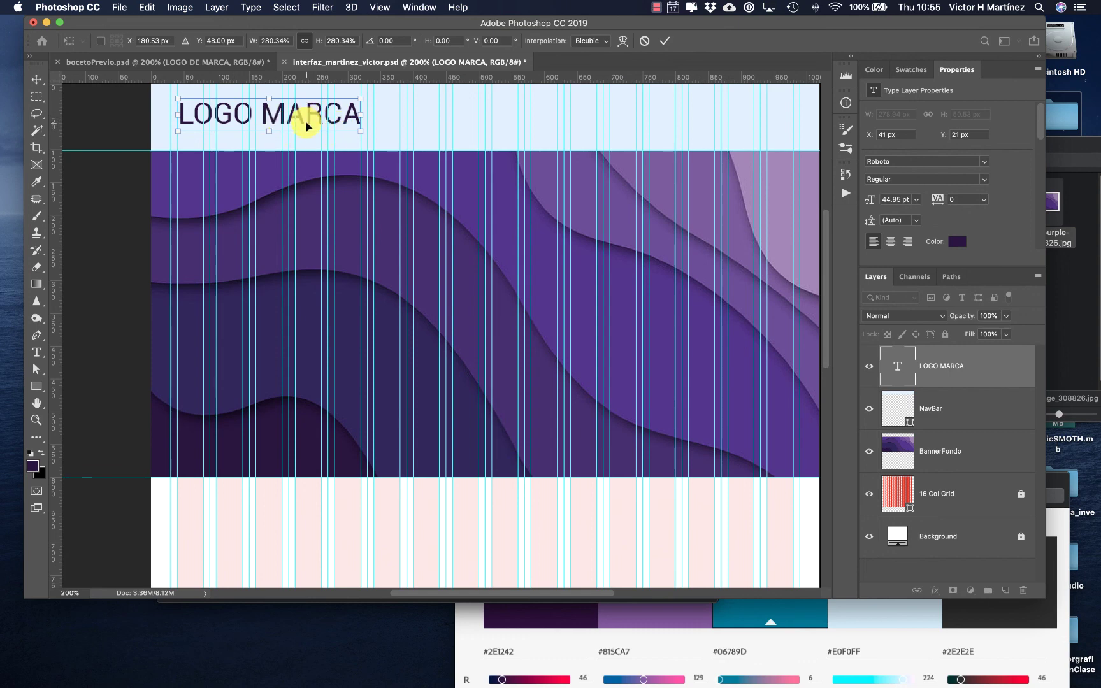
key("Down")
key("Down")
key("Down")
key("Down")
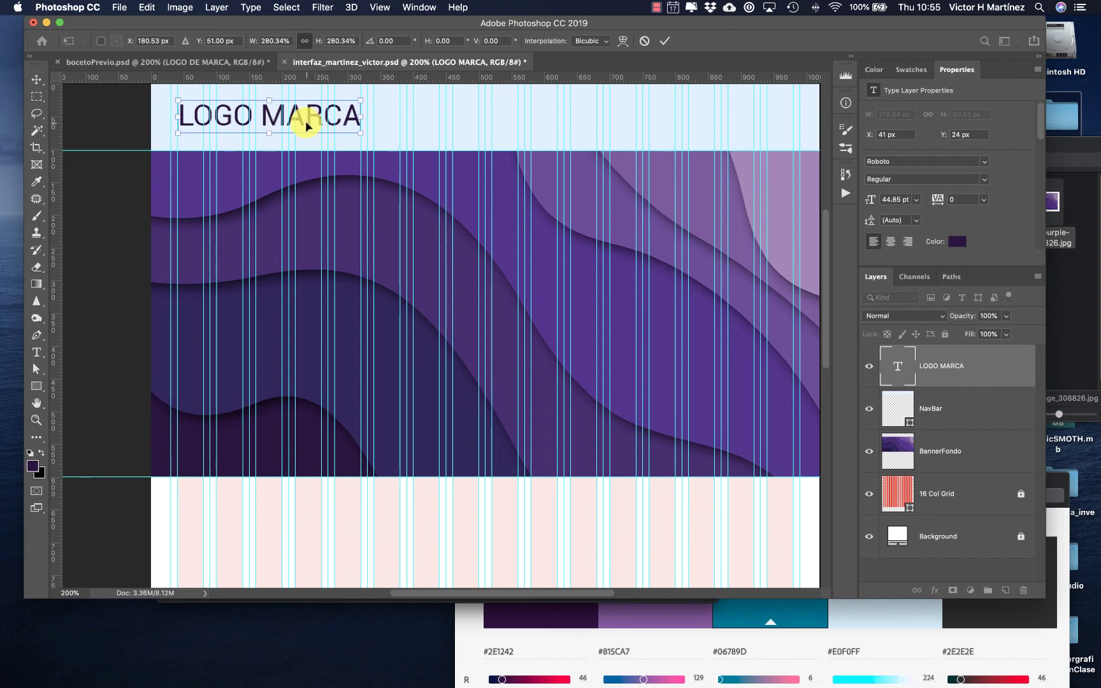
key("Down")
key("Down")
key("Down")
key("Down")
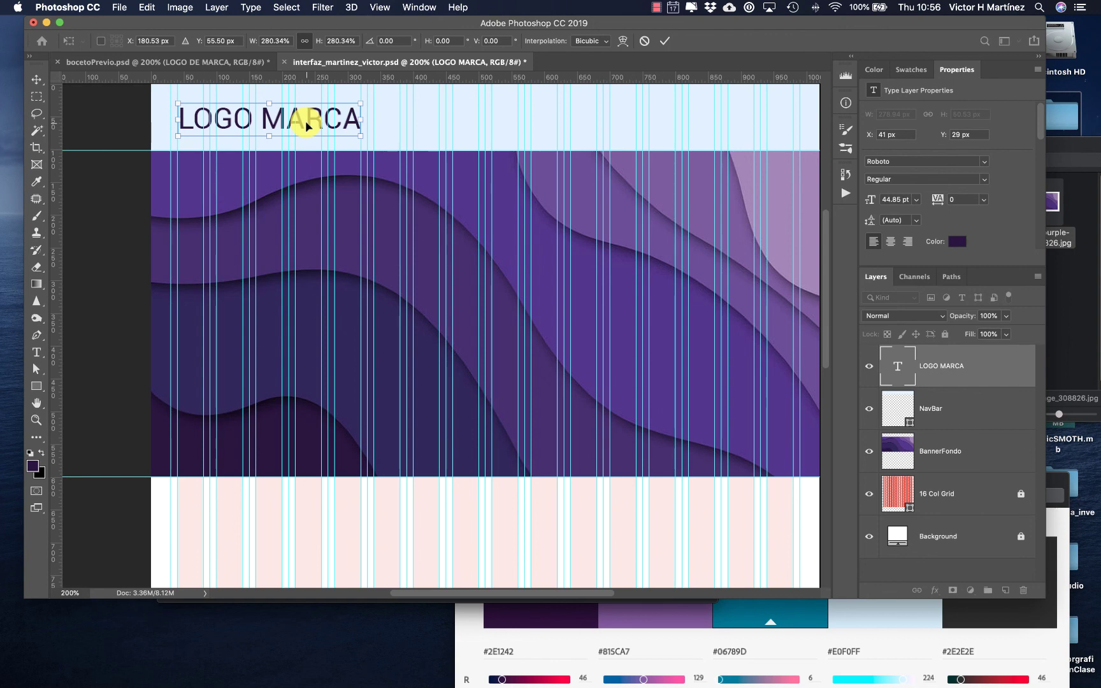
key("Return")
key("Left")
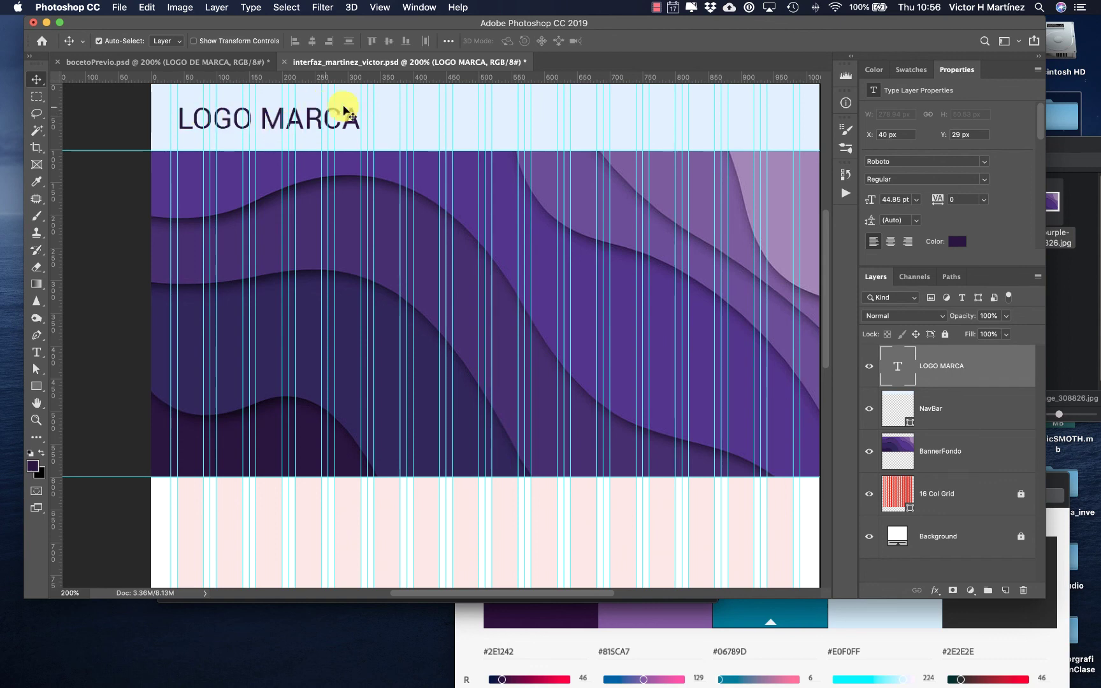
- Check the font size of the Botón 1 text in the bocetoPrevio mockup
left_click(205, 64)
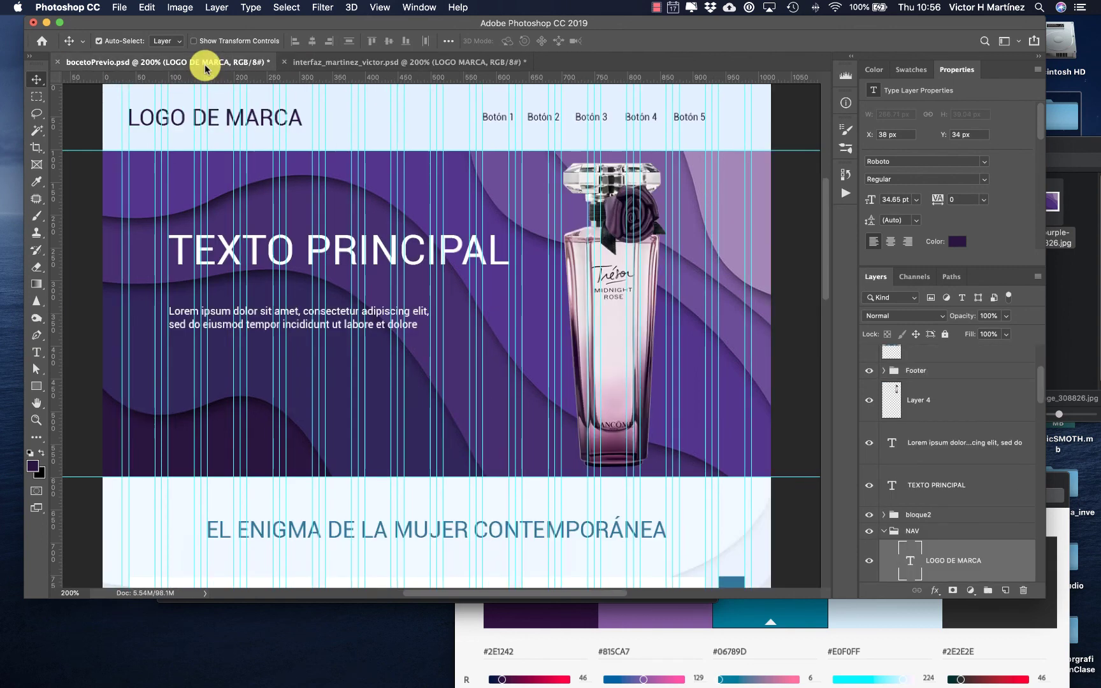
double_click(496, 123)
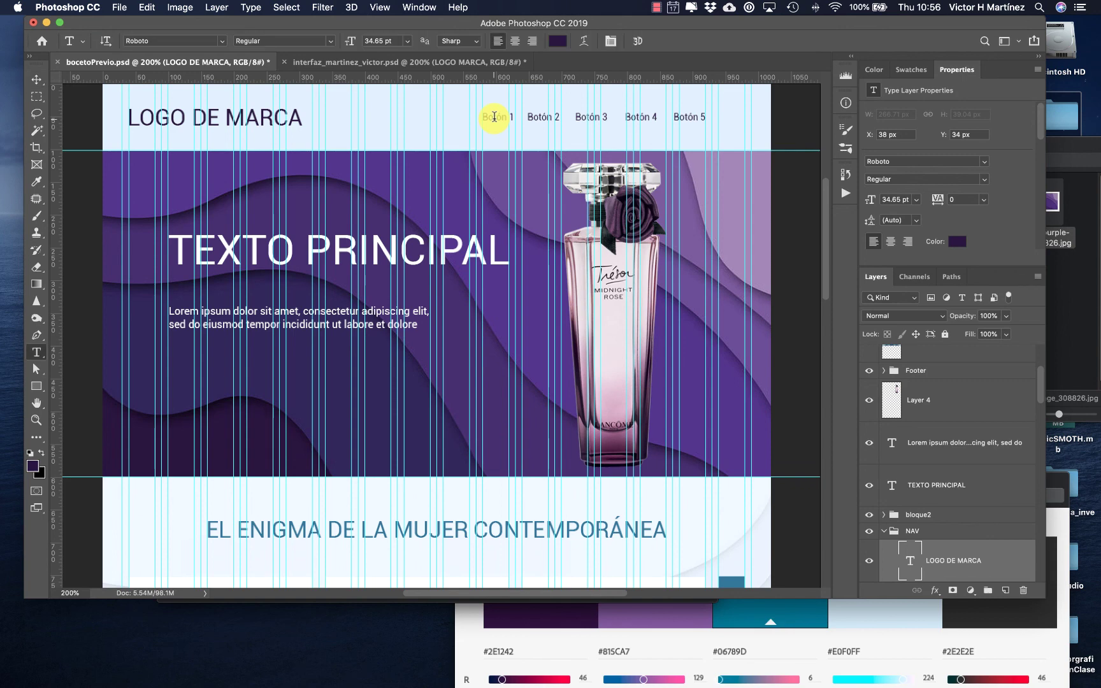
left_click(383, 42)
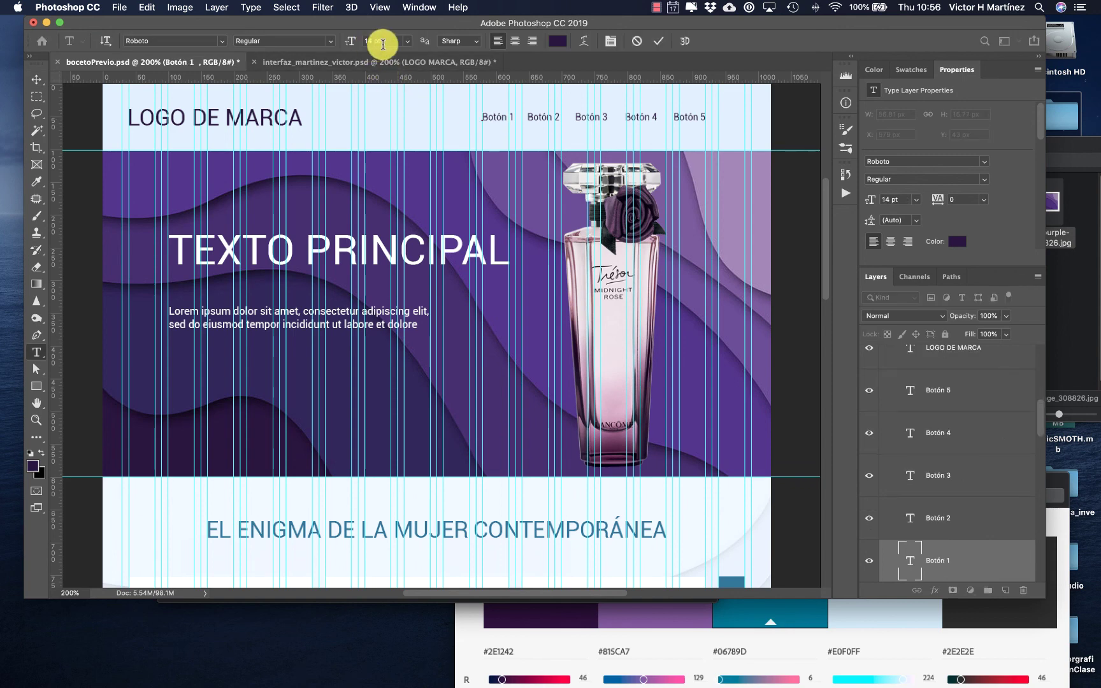
- Add the text Botón 1 to the interfaz file's navigation bar at about X 484 px, keeping the #2e1242 colour
left_click(354, 66)
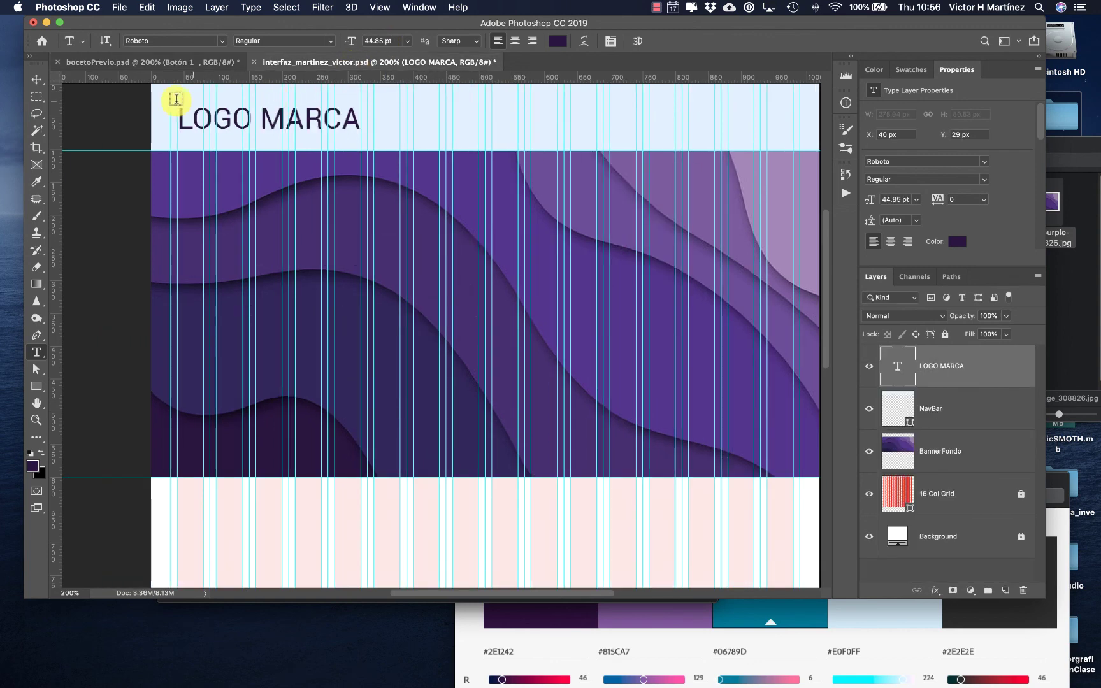
left_click(470, 115)
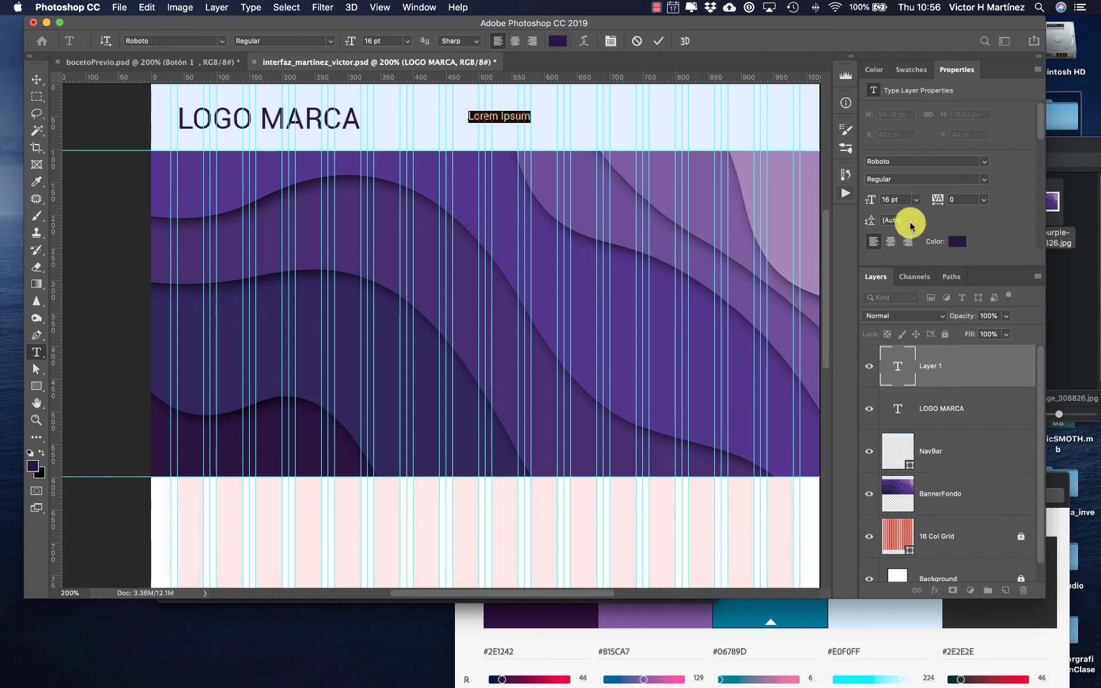
left_click(945, 241)
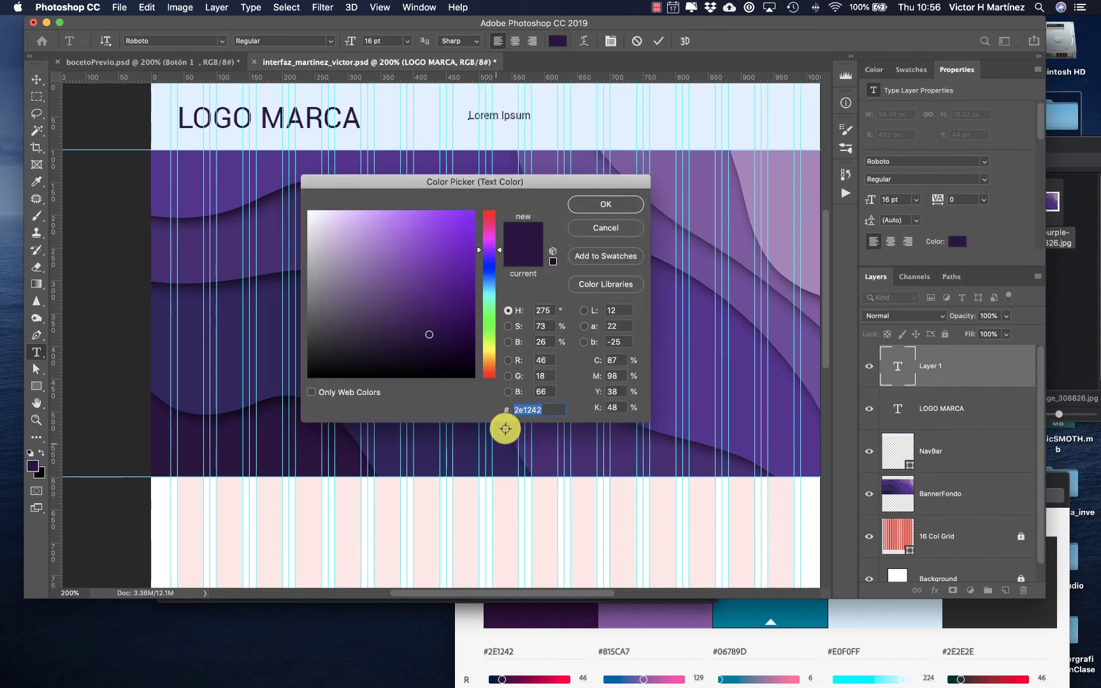
left_click(596, 233)
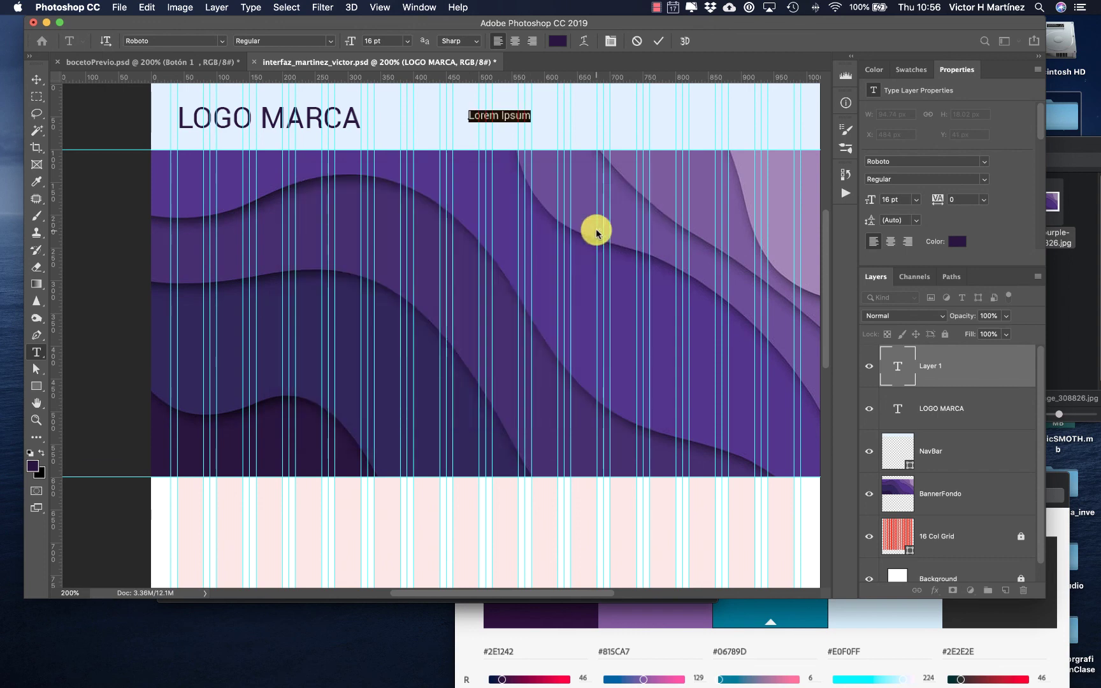
type("B")
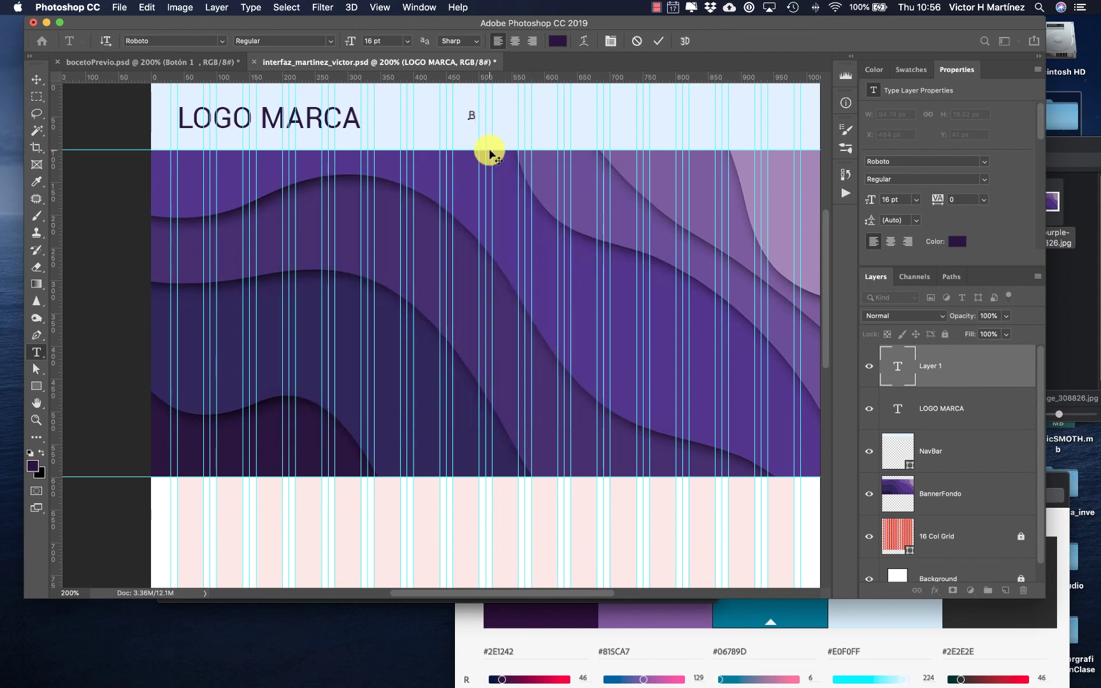
type("OT")
type("tón 1")
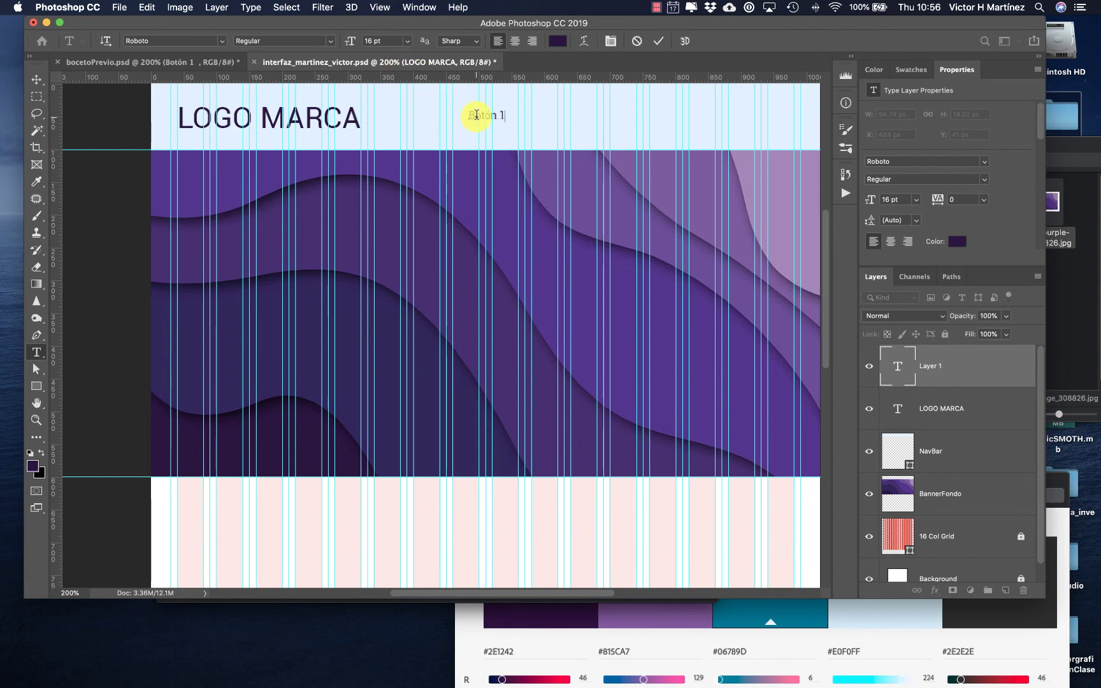
- Set the Botón 1 text's size to 14 pt and finish editing it
triple_click(477, 115)
left_click(406, 42)
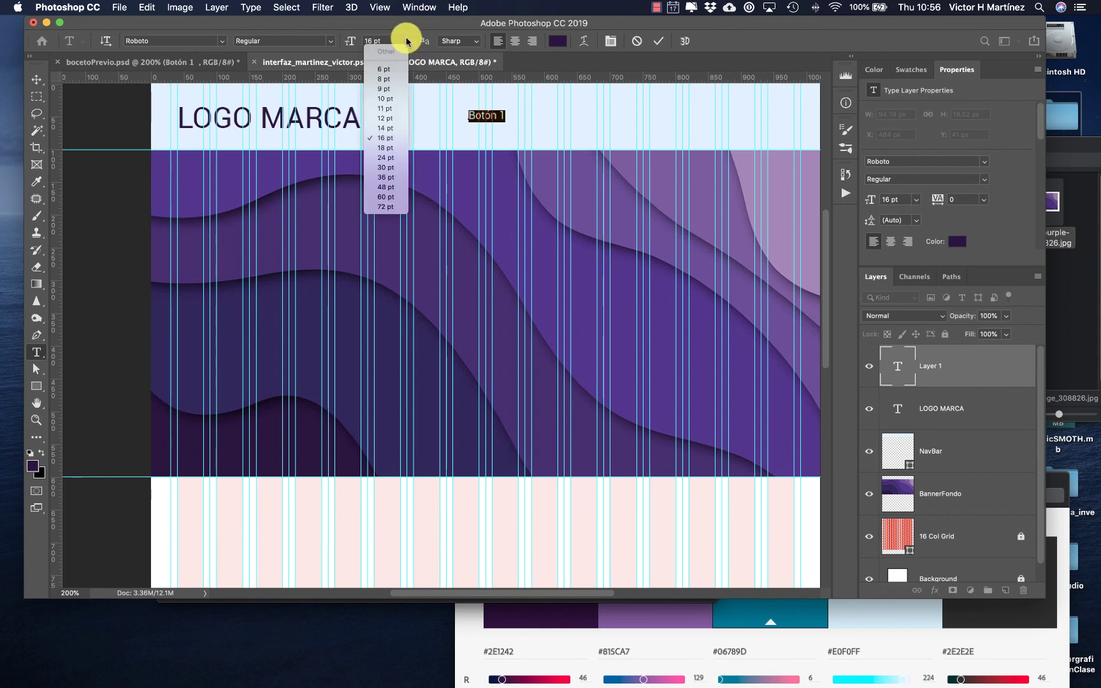
left_click(392, 128)
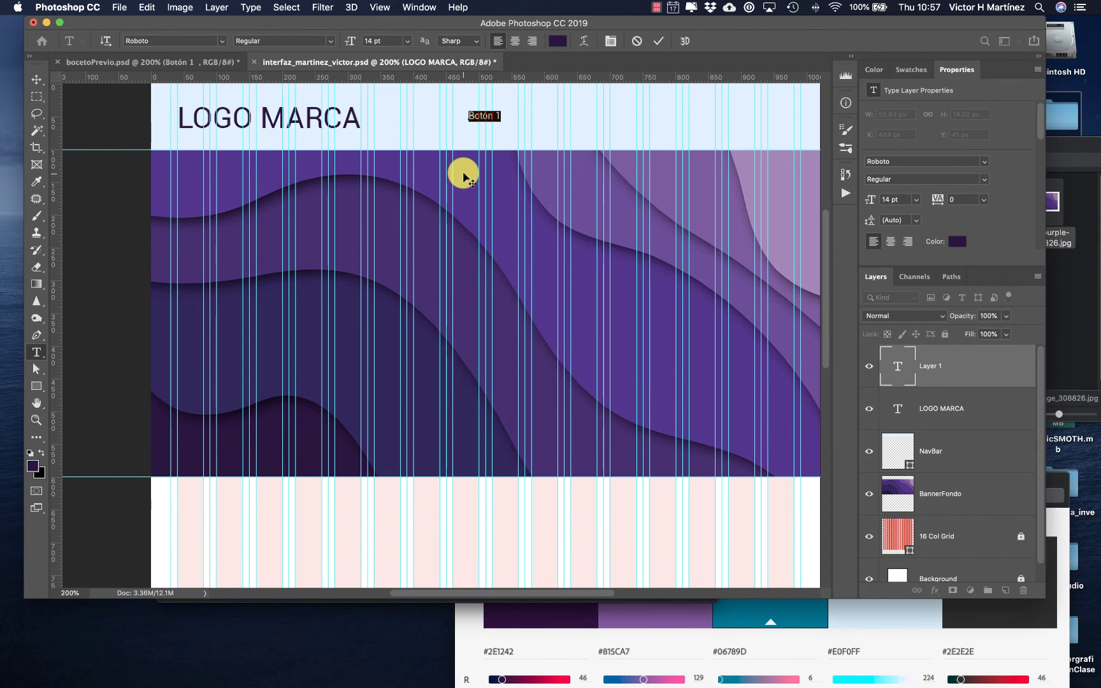
scroll(622, 157, "right", 3)
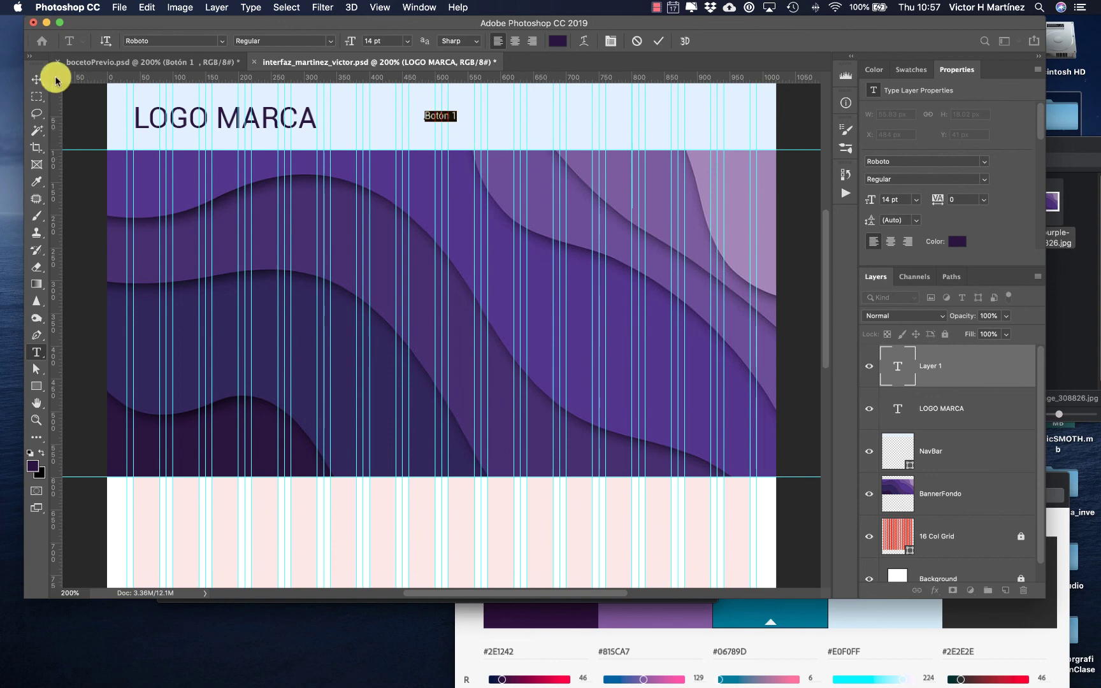
left_click(37, 81)
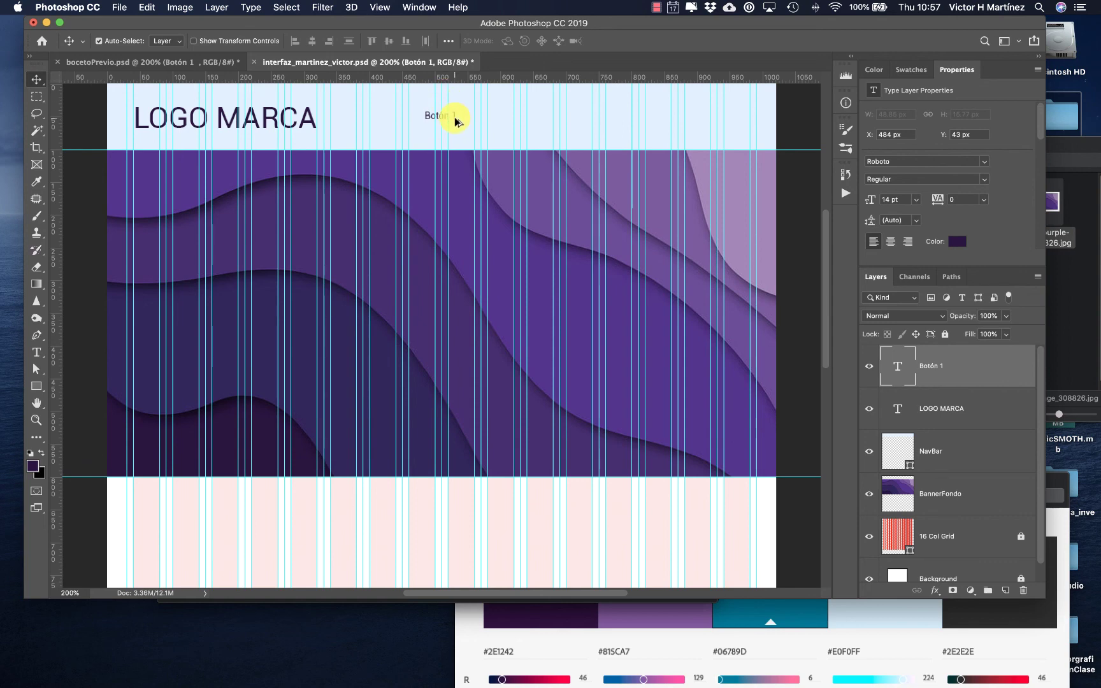
- Duplicate the Botón 1 text four times along the navigation bar, placing the last copy at about X 874 px
left_click_drag(455, 121, 472, 118)
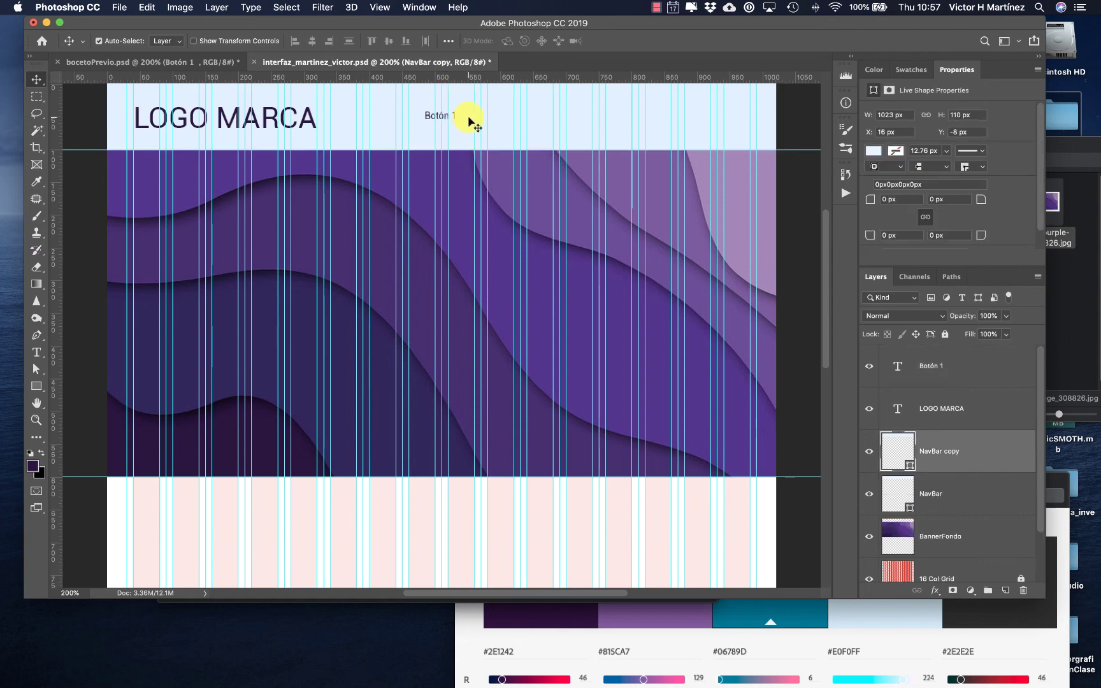
key("super+z")
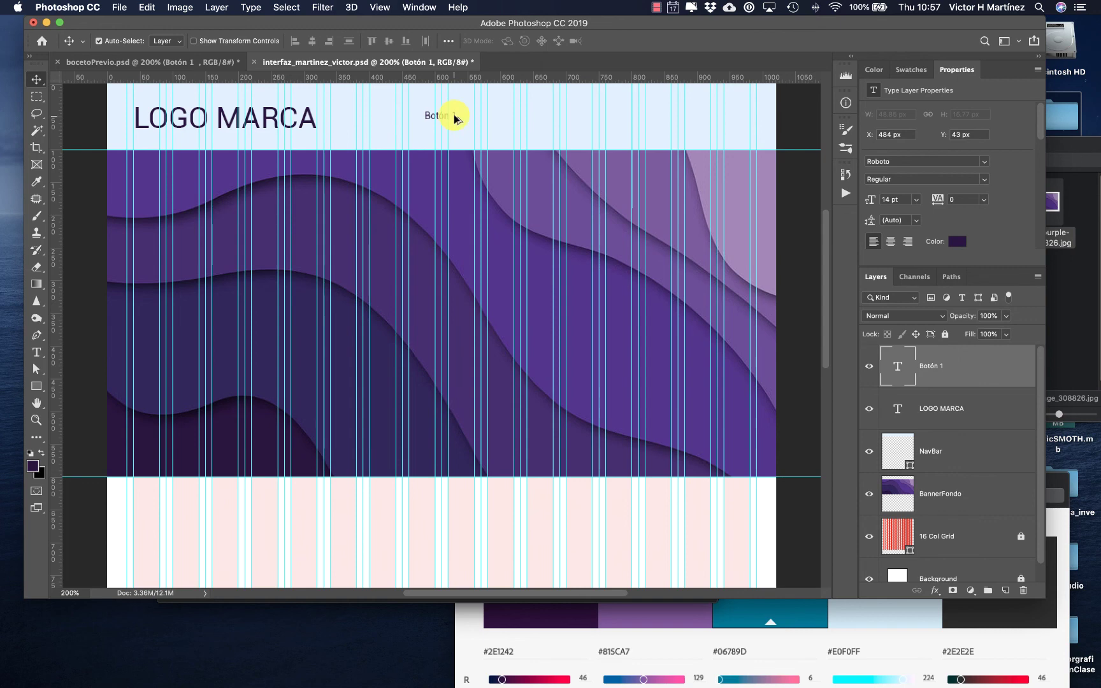
left_click_drag(455, 119, 609, 121)
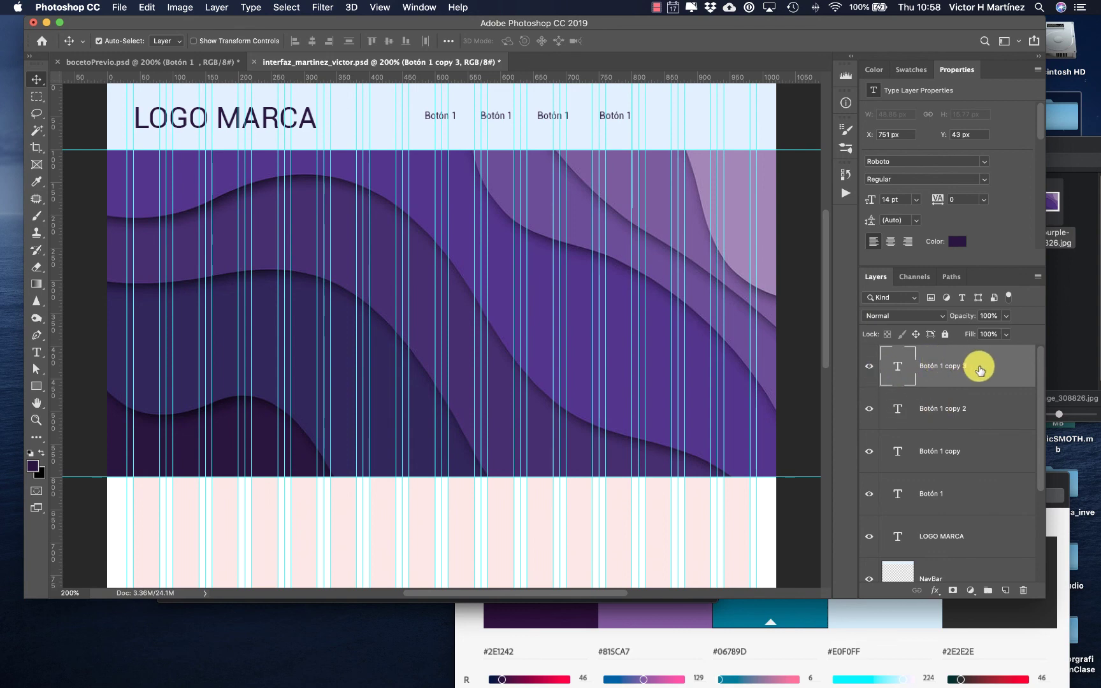
left_click_drag(979, 367, 1007, 590)
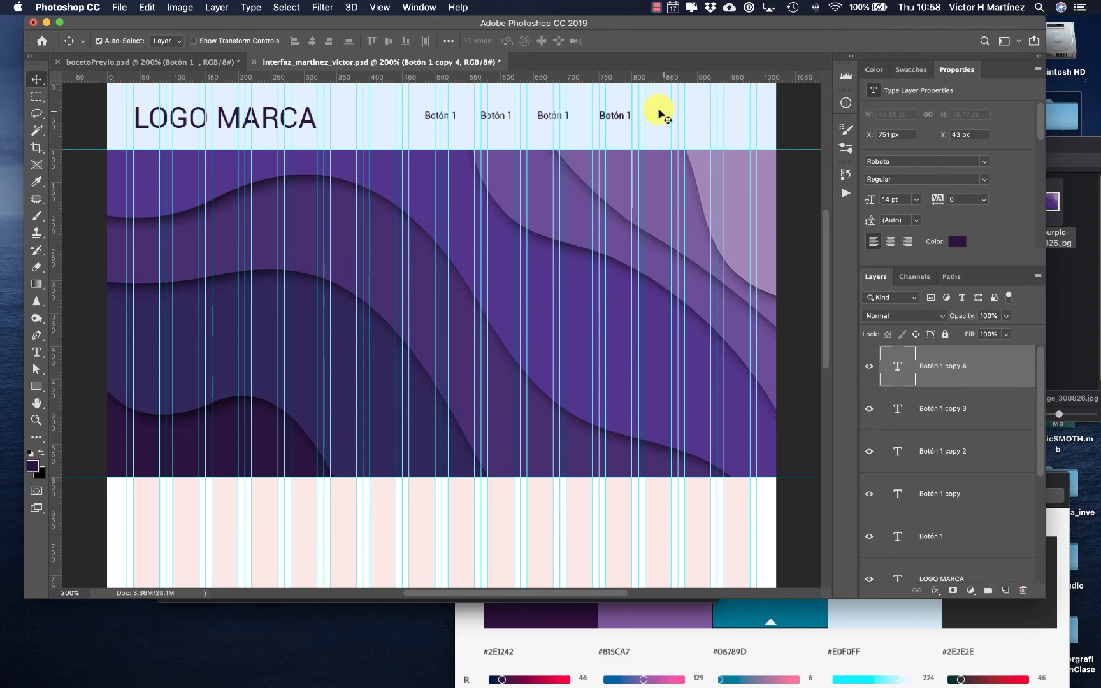
left_click_drag(617, 119, 696, 117)
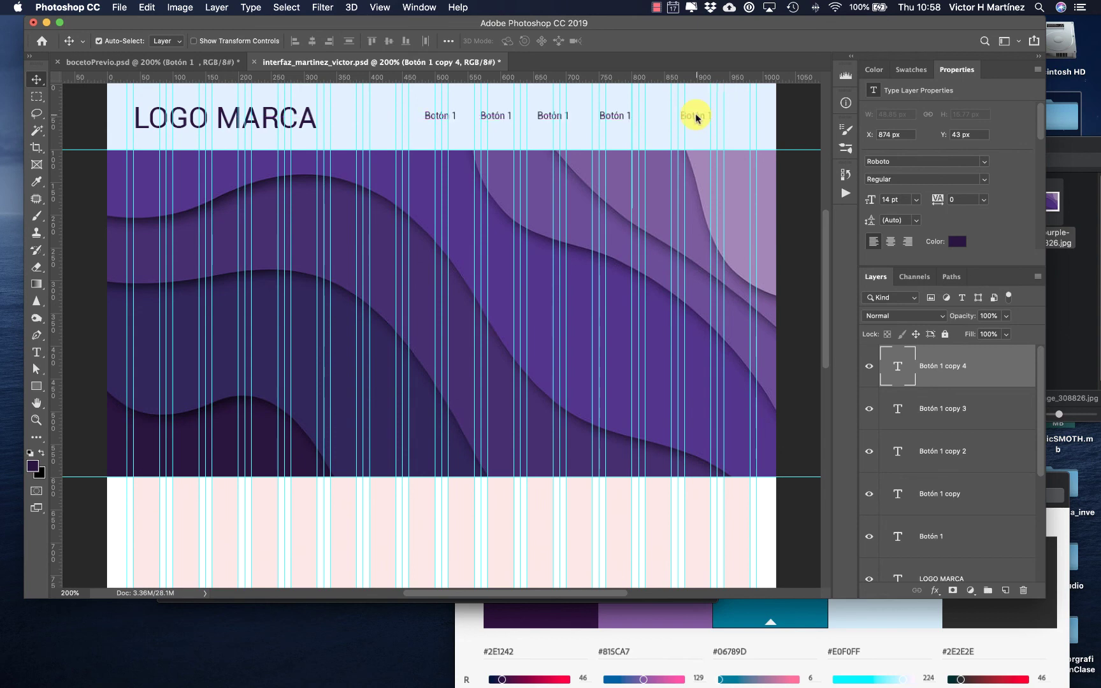
- Space the five Botón 1 texts following the bocetoPrevio mockup, with the first at about X 581 px and the fourth at about X 796 px
left_click(210, 62)
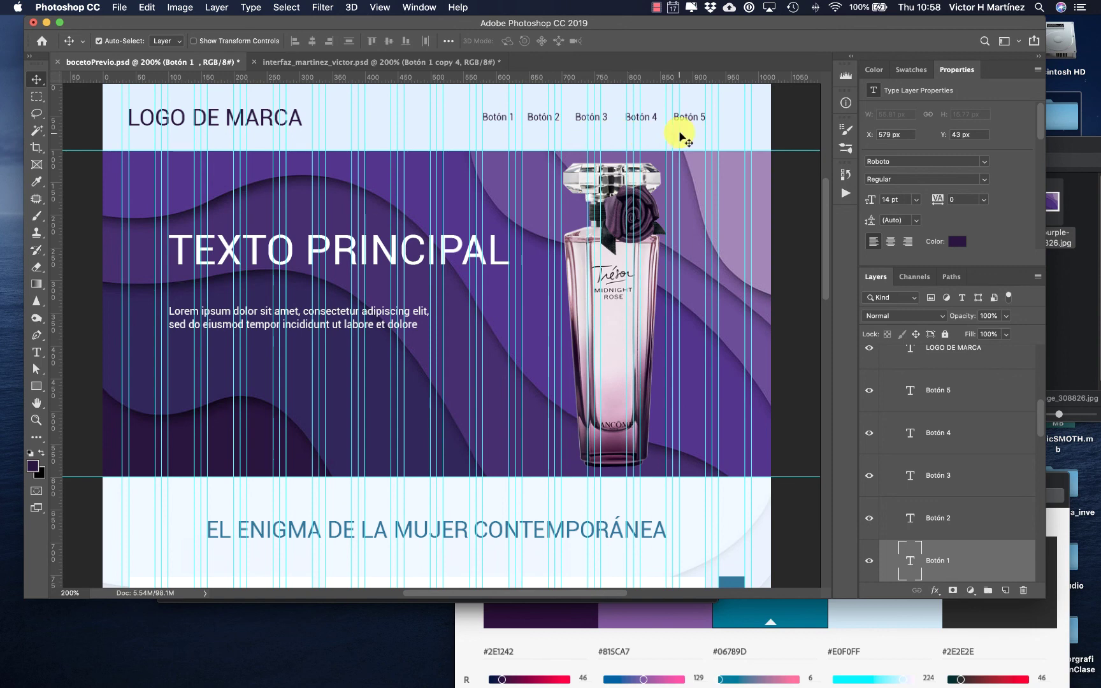
left_click(421, 60)
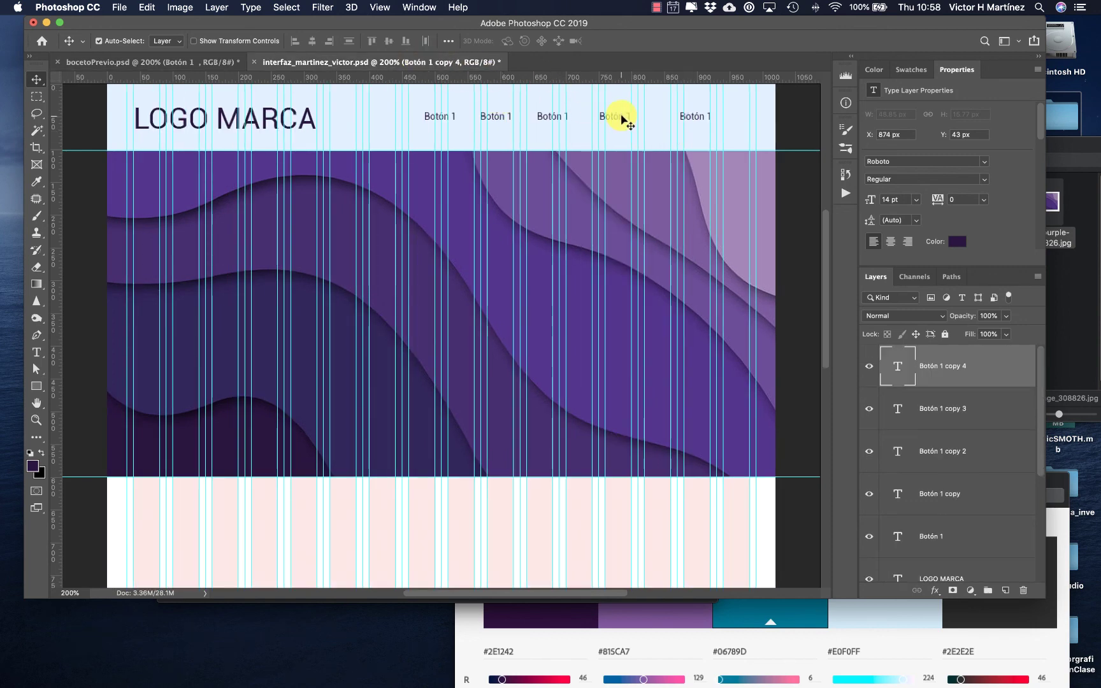
left_click_drag(623, 121, 648, 122)
left_click_drag(650, 115, 648, 117)
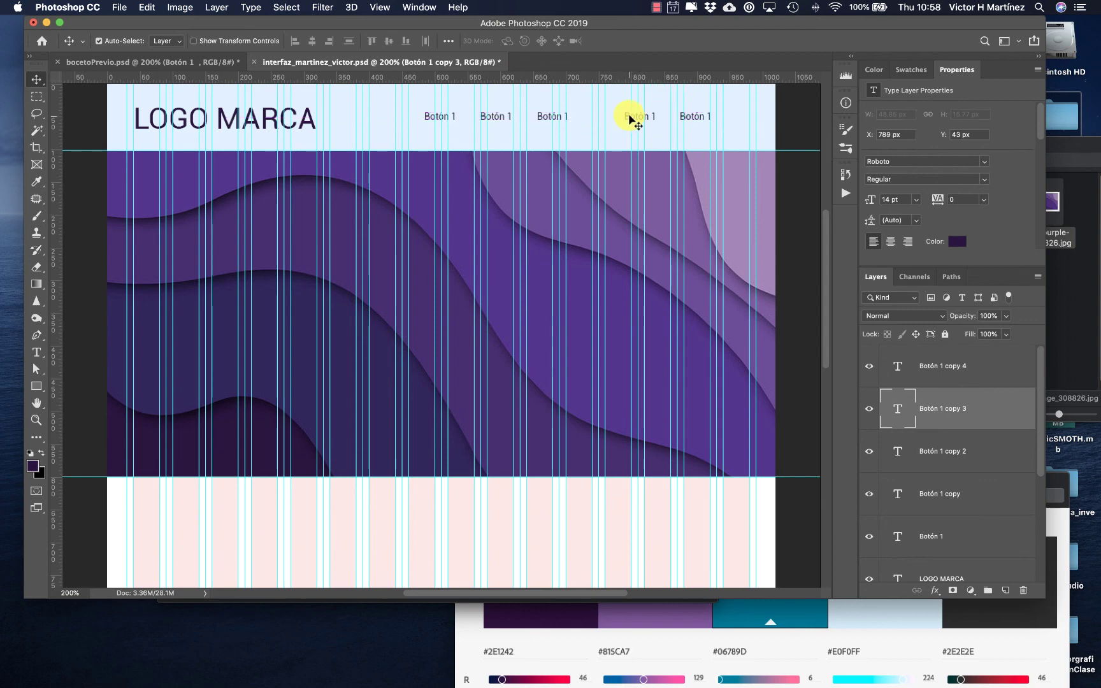
left_click_drag(631, 120, 632, 118)
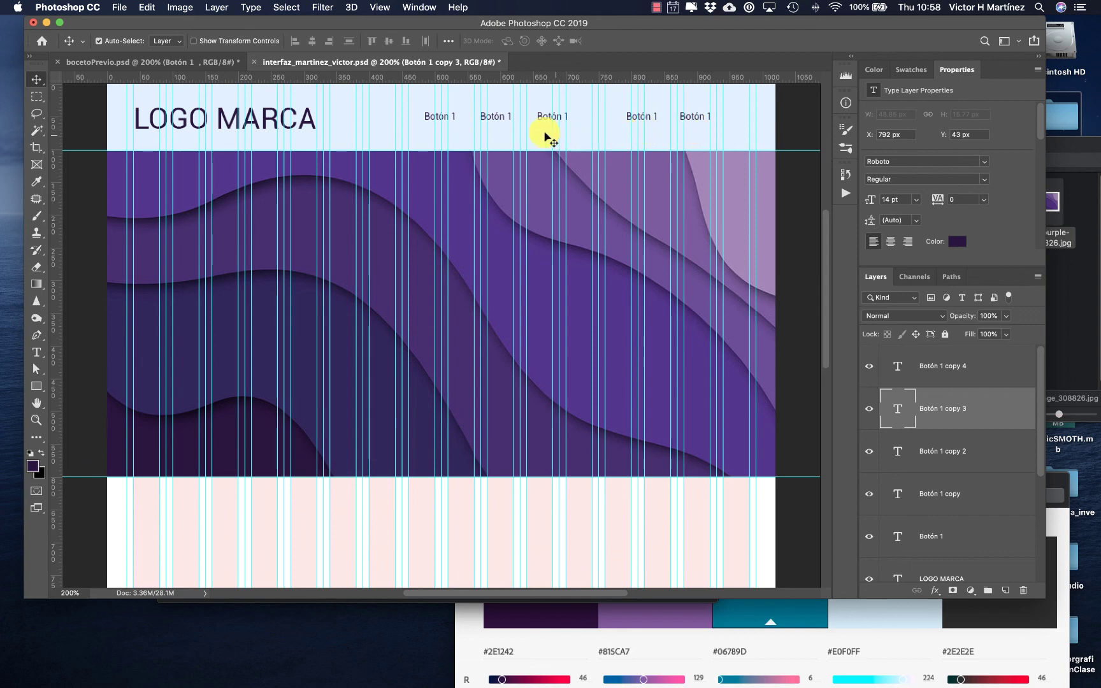
left_click(501, 120)
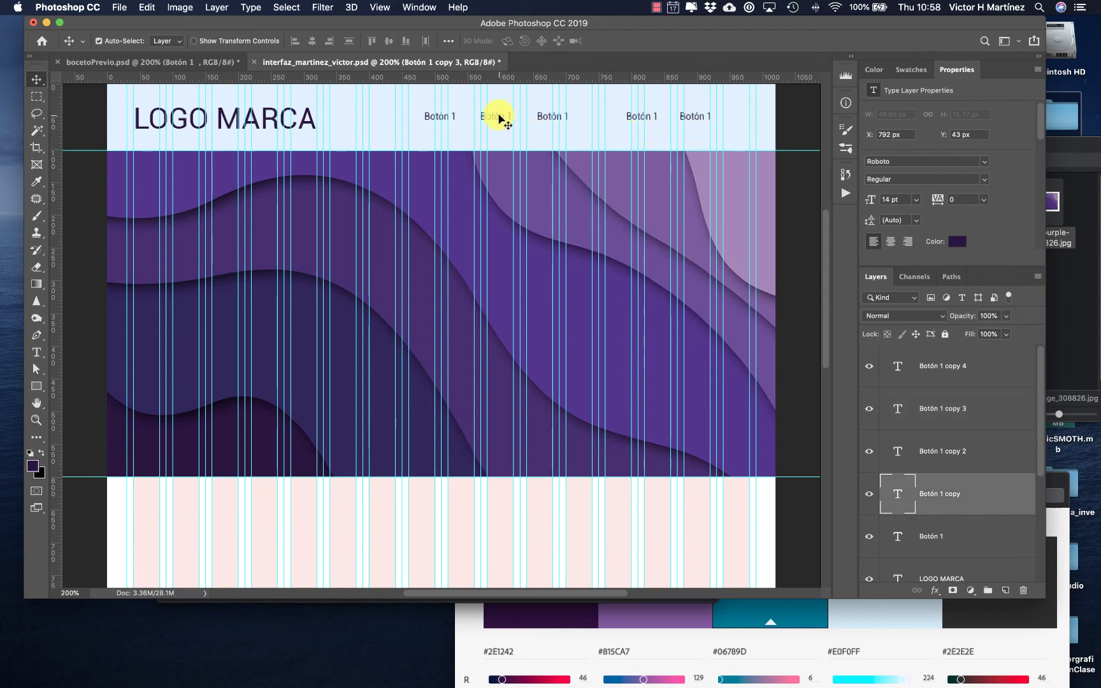
left_click_drag(501, 120, 507, 118)
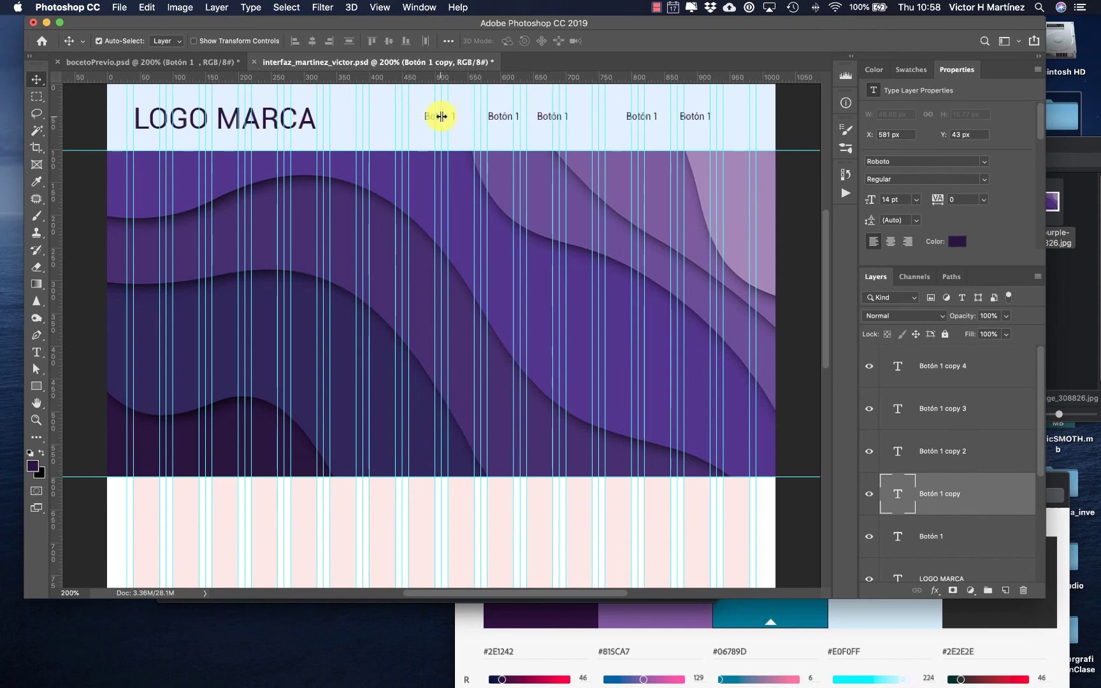
left_click_drag(453, 121, 610, 120)
left_click(651, 121)
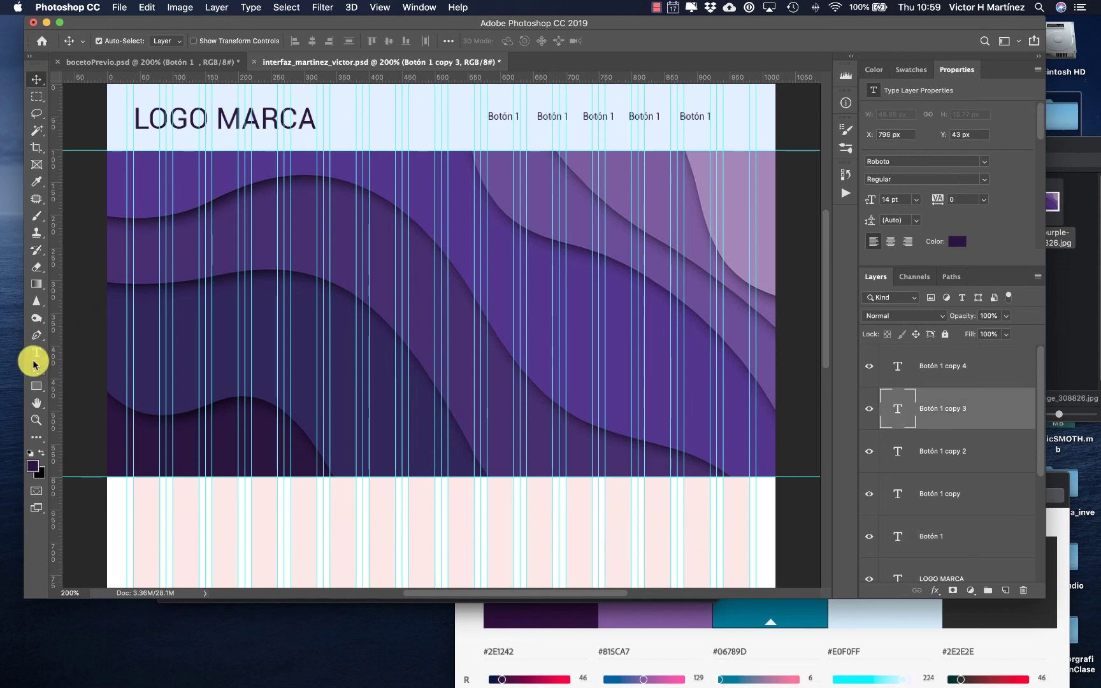
- Change the second navigation button's text to Botón 2
left_click(36, 420)
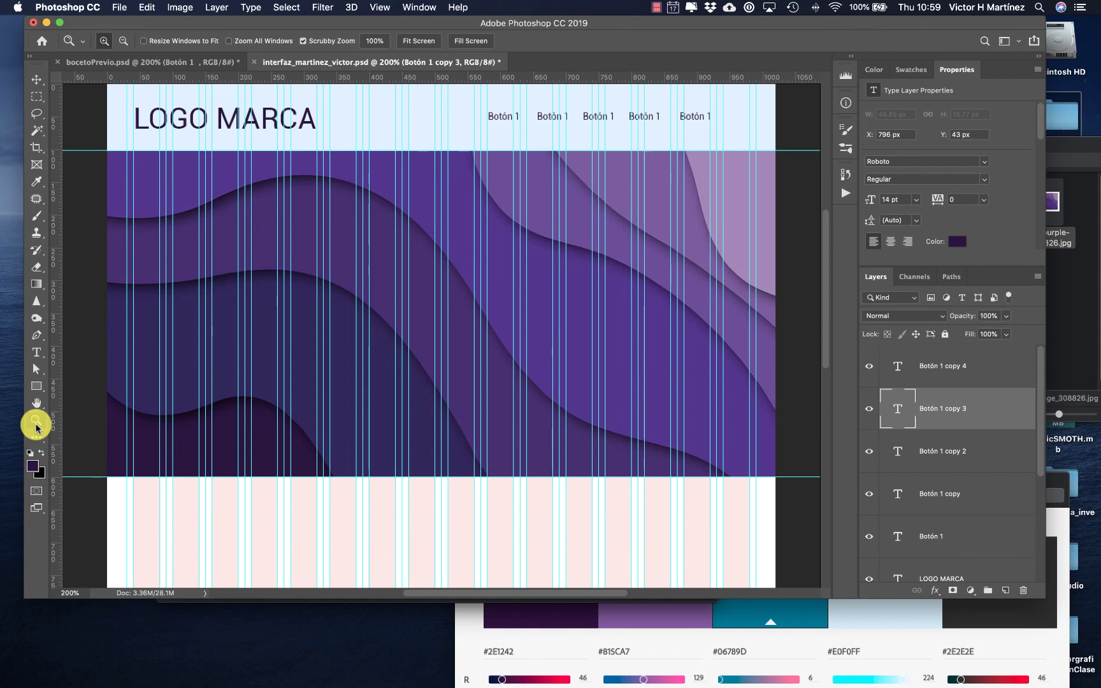
left_click(659, 118)
left_click(659, 118)
left_click(659, 118)
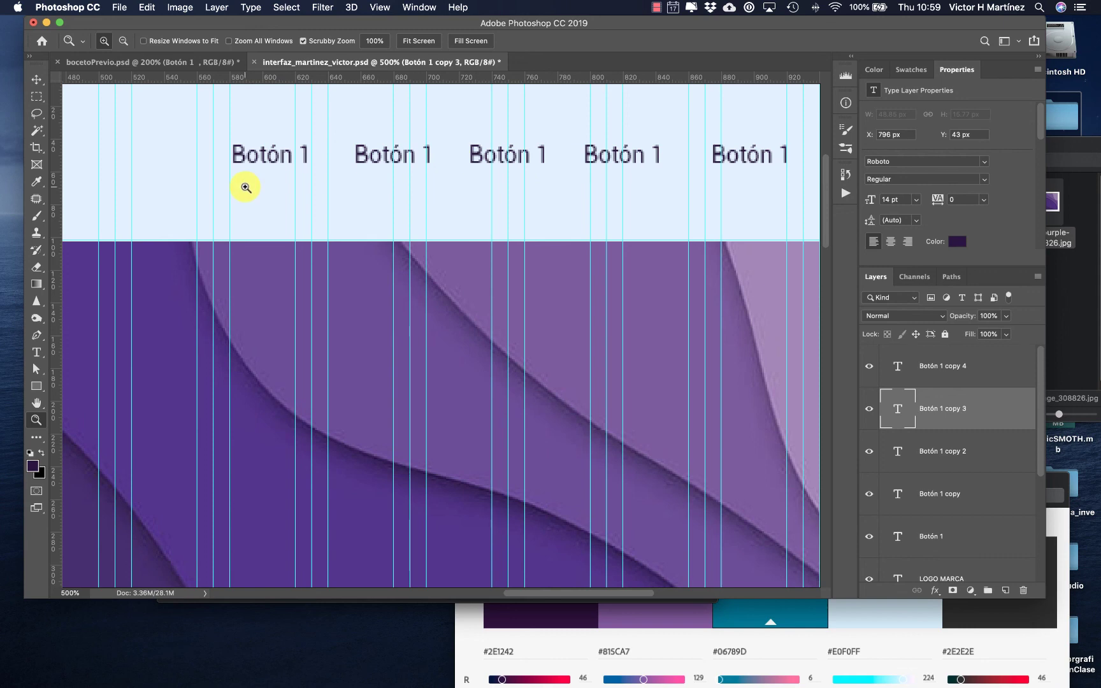
left_click(36, 354)
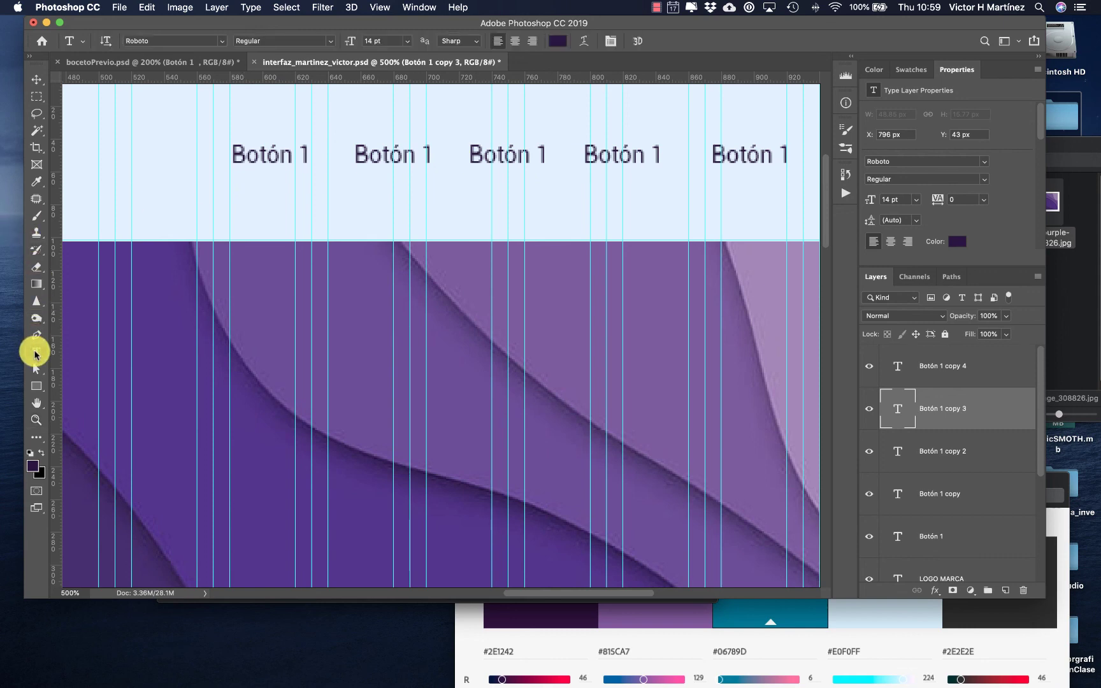
left_click(422, 152)
double_click(423, 153)
type("2")
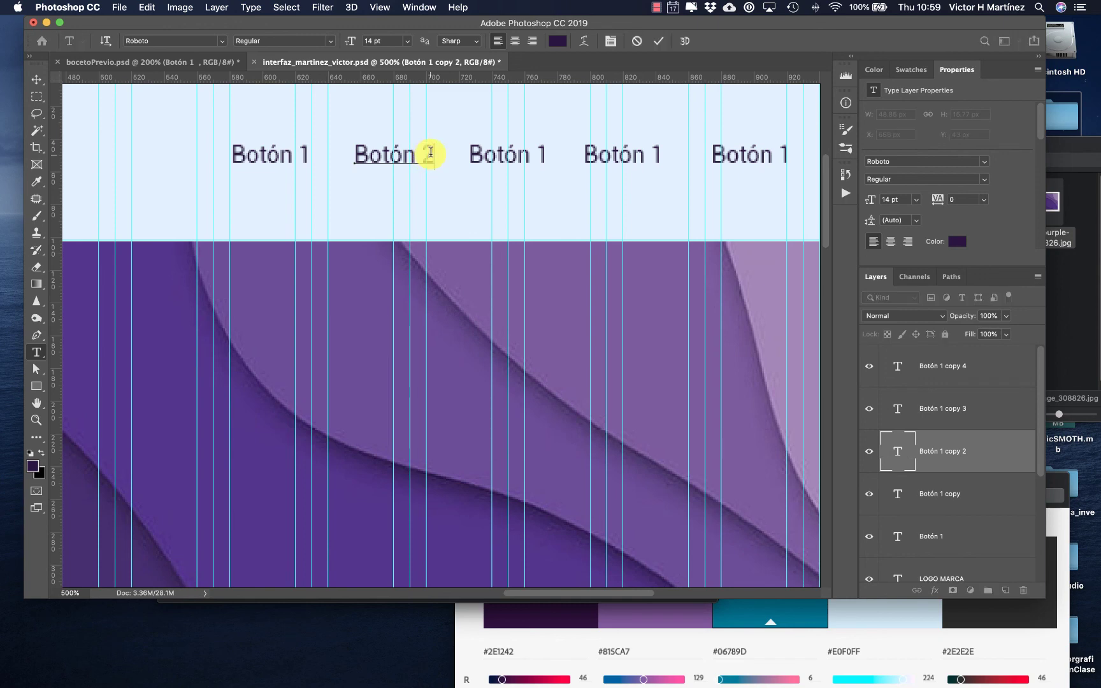
- Change the third navigation button's text to Botón 3 and the fourth button's text to Botón 4
key("super+Return")
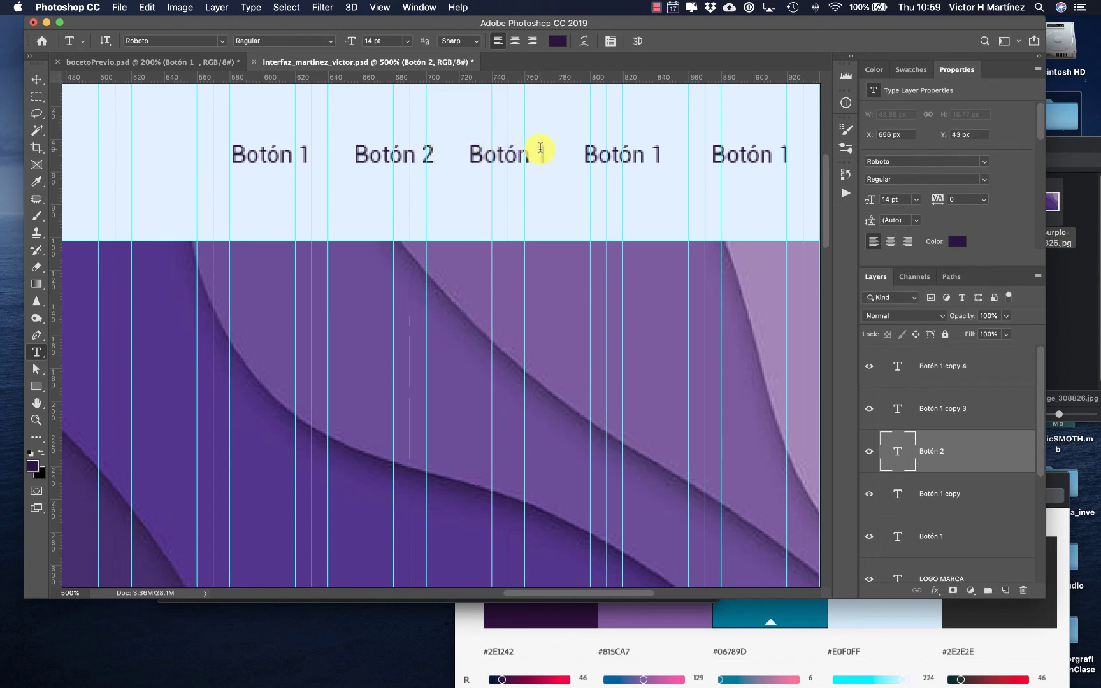
double_click(541, 148)
type("3")
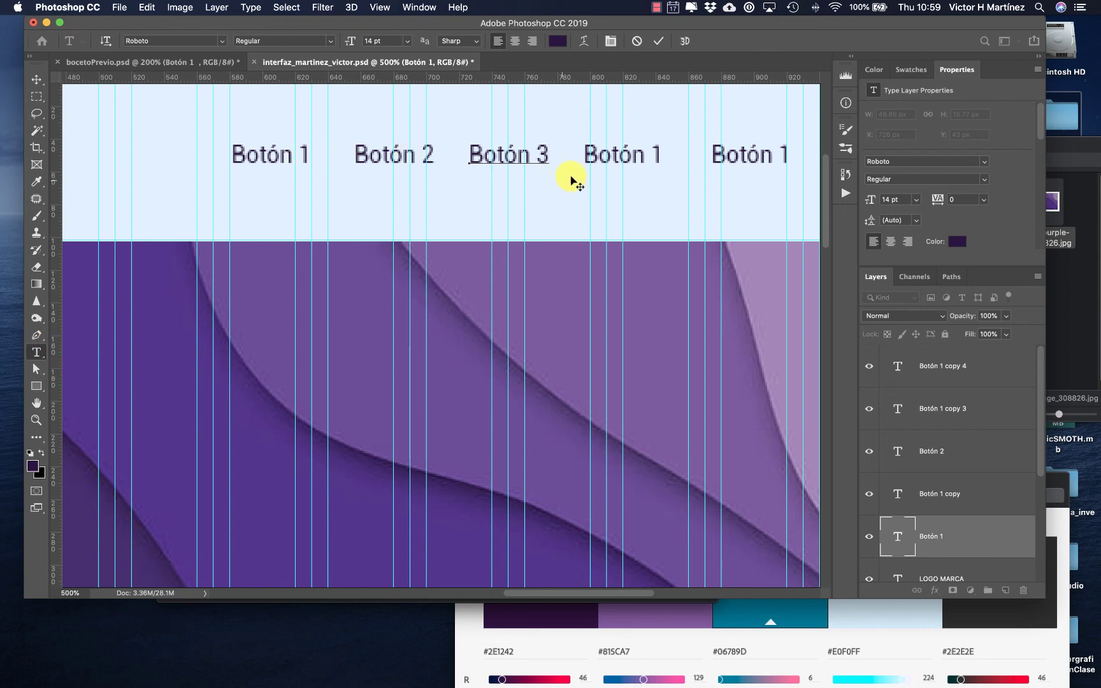
key("Escape")
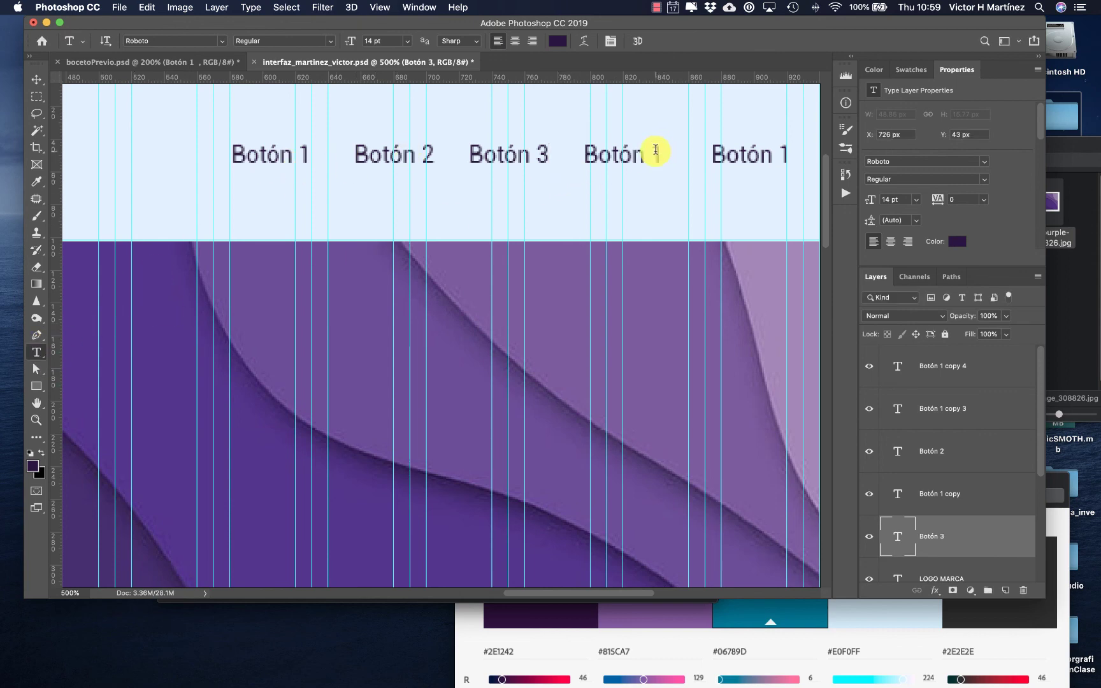
double_click(656, 152)
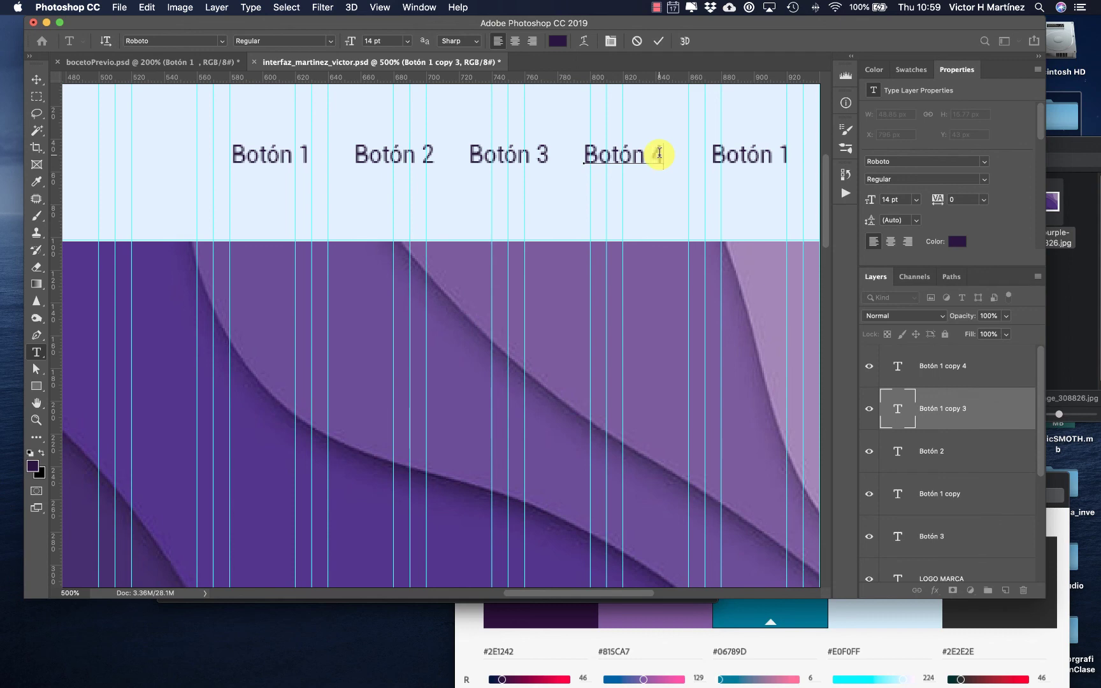
type("4")
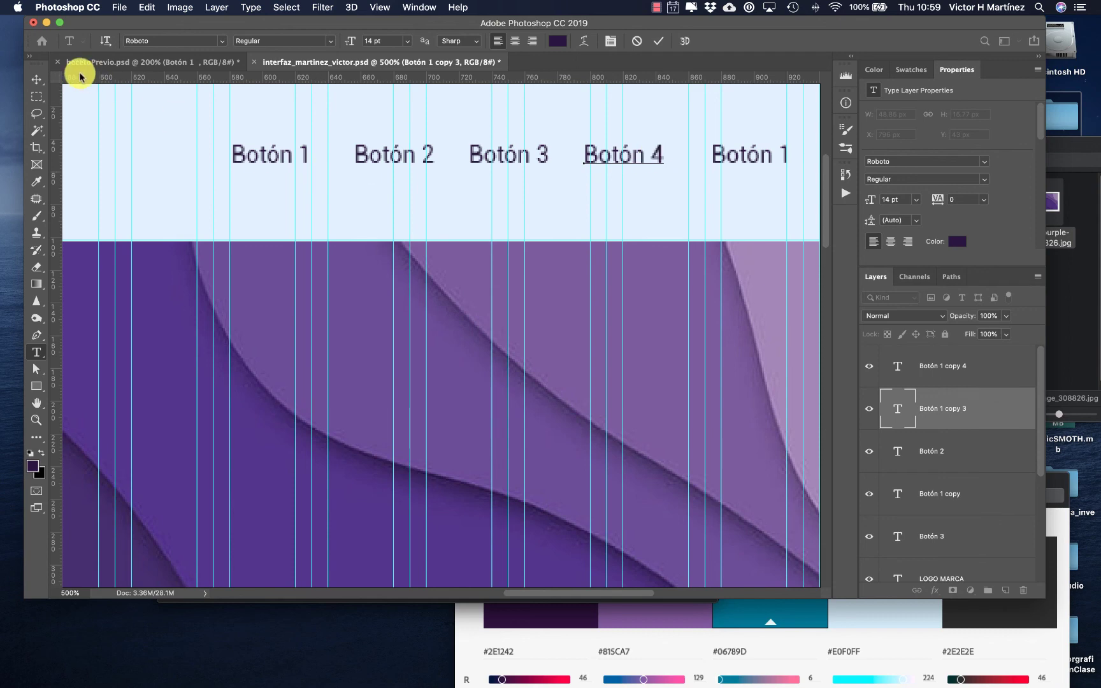
left_click(28, 82)
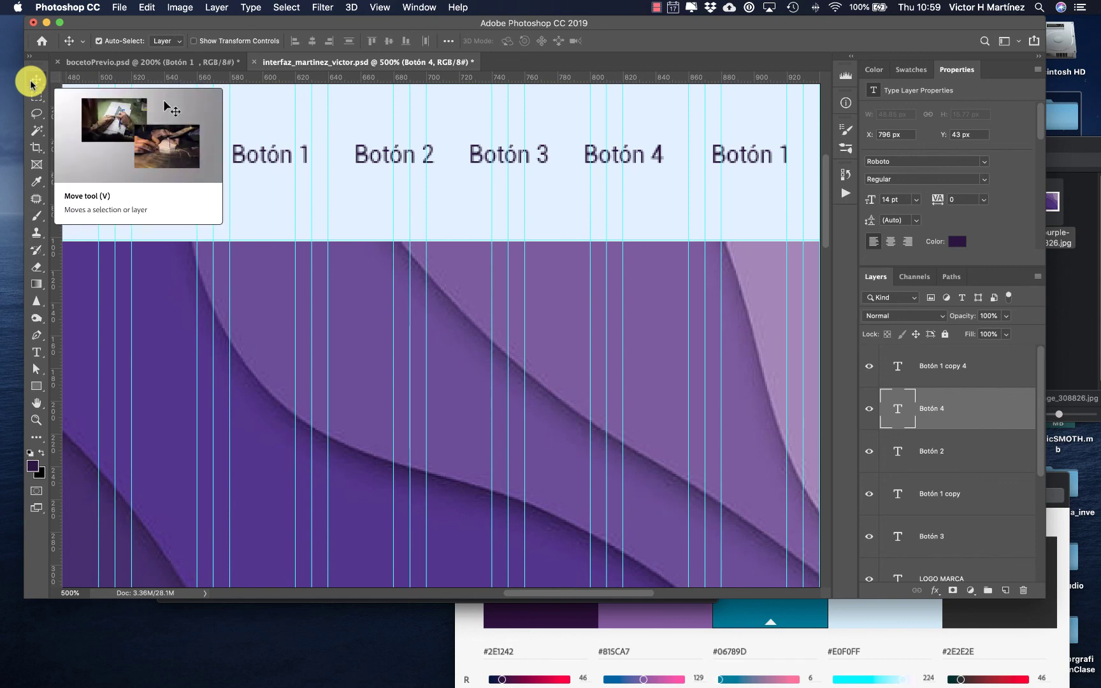
- Change the last navigation button's text to Botón 5 and finish editing it
left_click(37, 353)
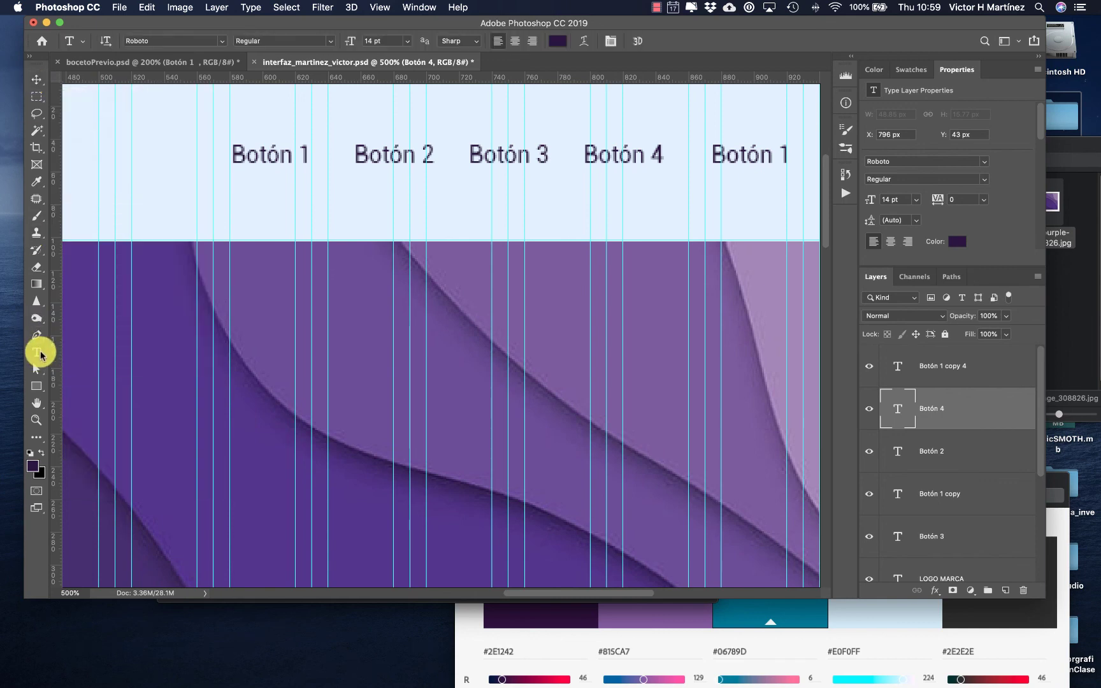
left_click_drag(778, 153, 788, 151)
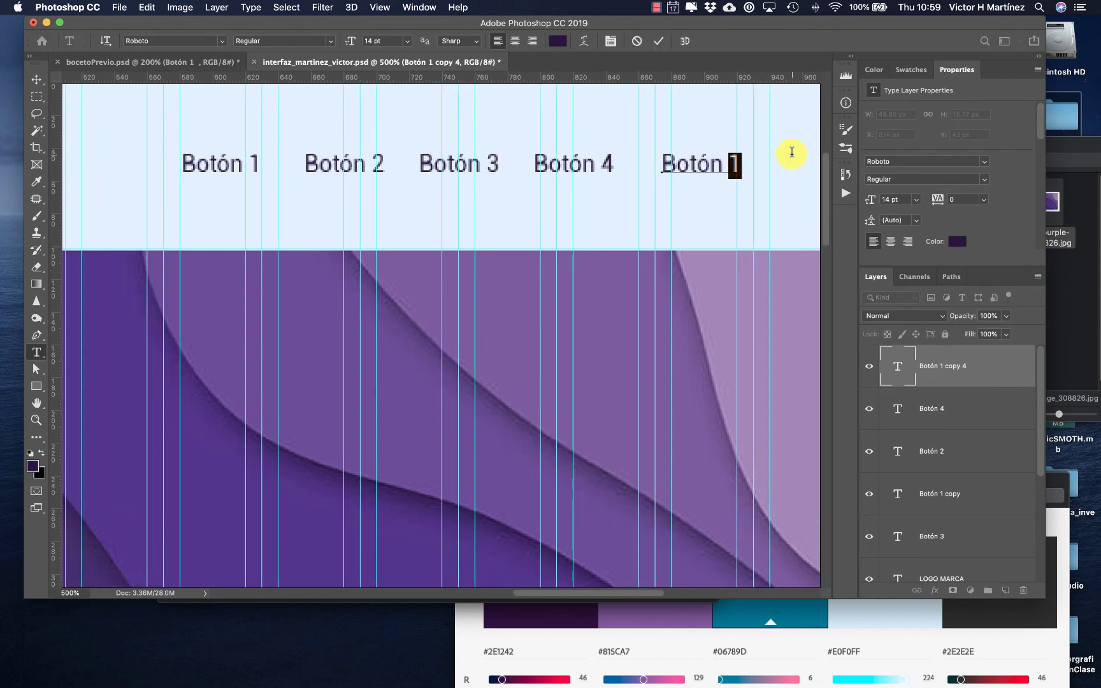
type("5")
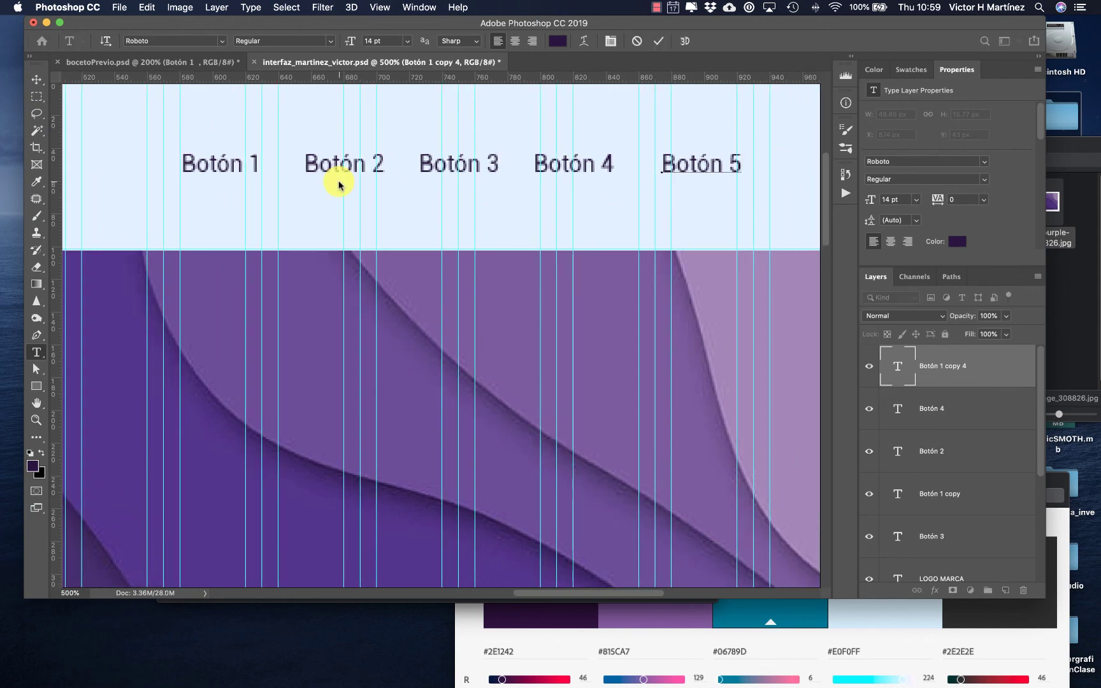
left_click(36, 77)
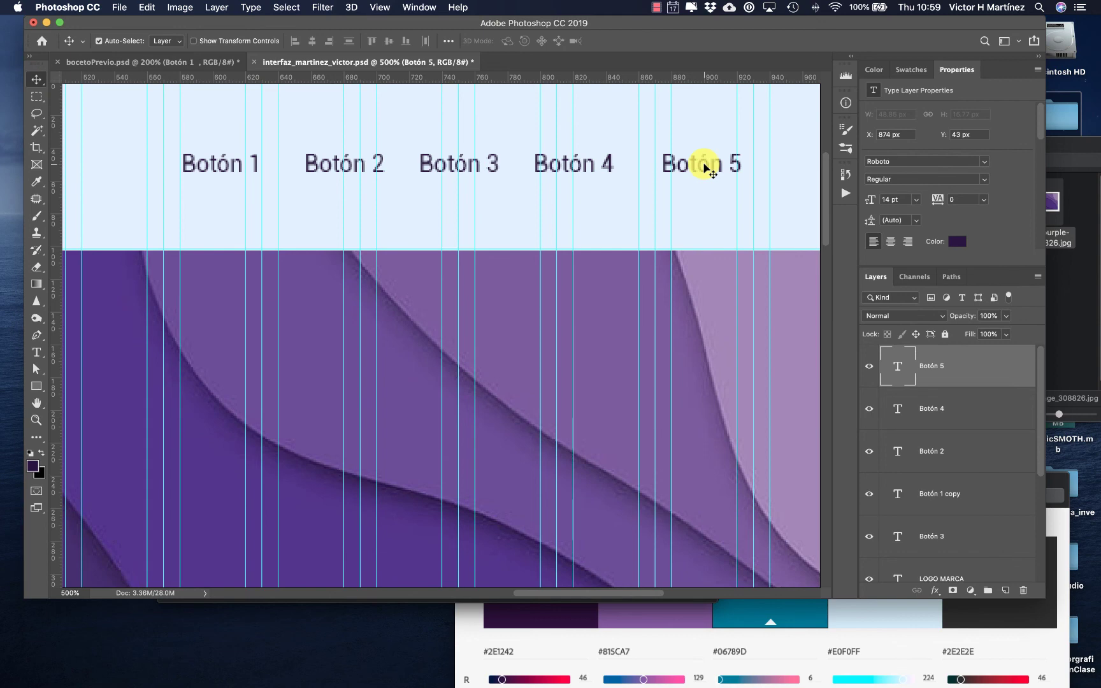
- Nudge the Botón 5 text to X 872 px and the Botón 1 text to X 580 px
key("Left")
key("Left")
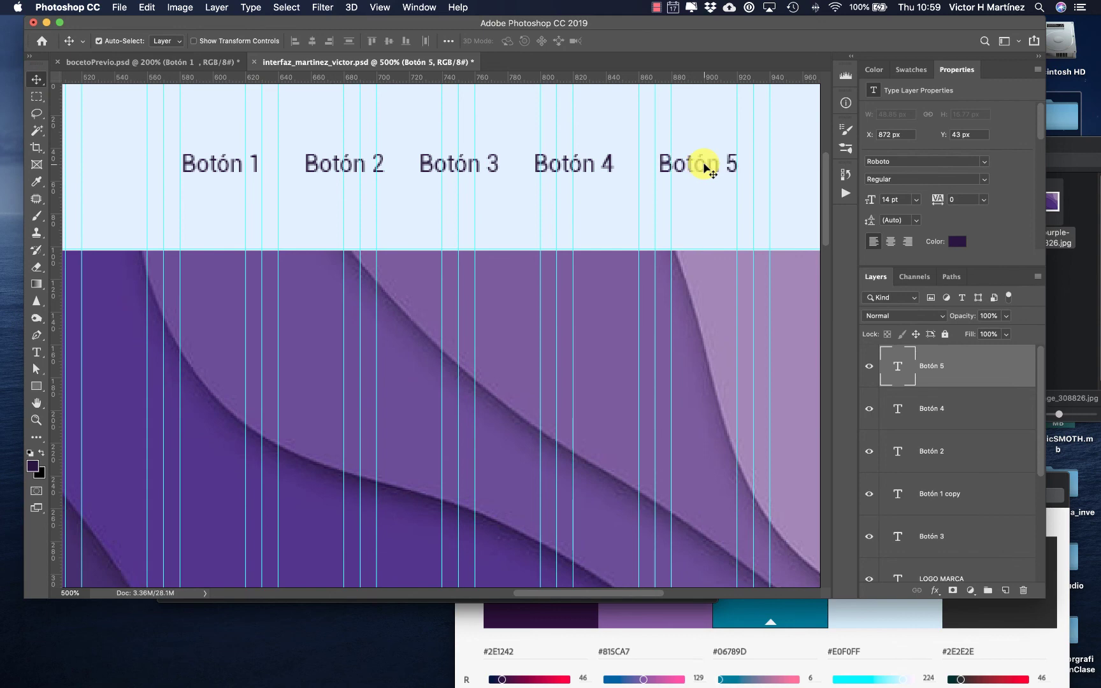
left_click(197, 171)
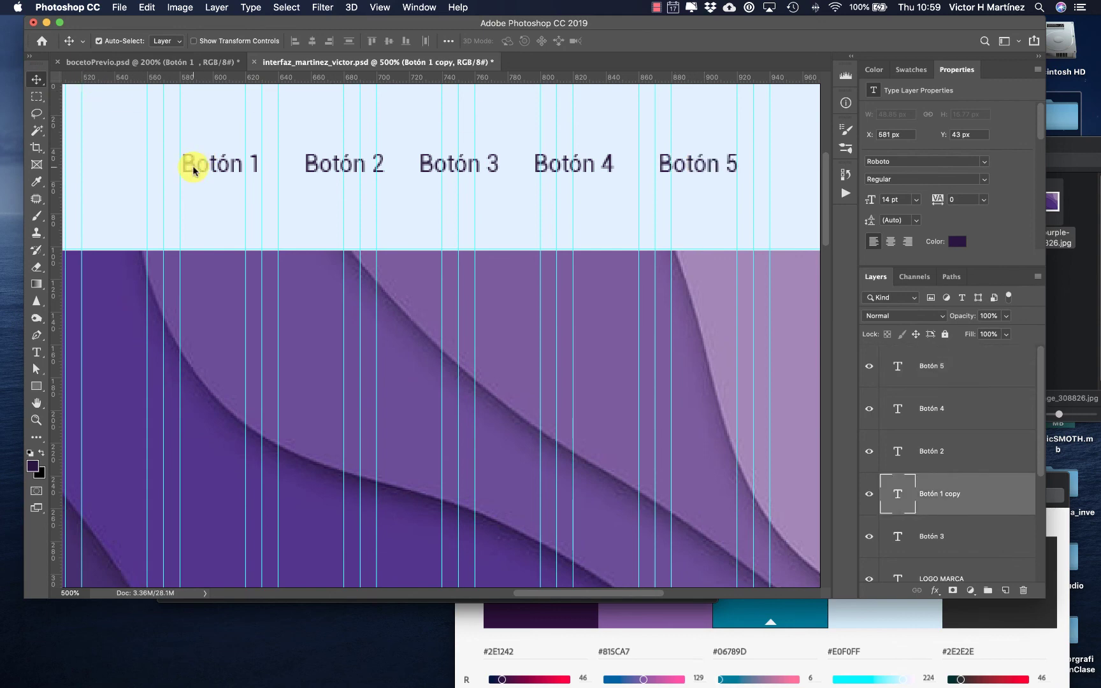
key("Left")
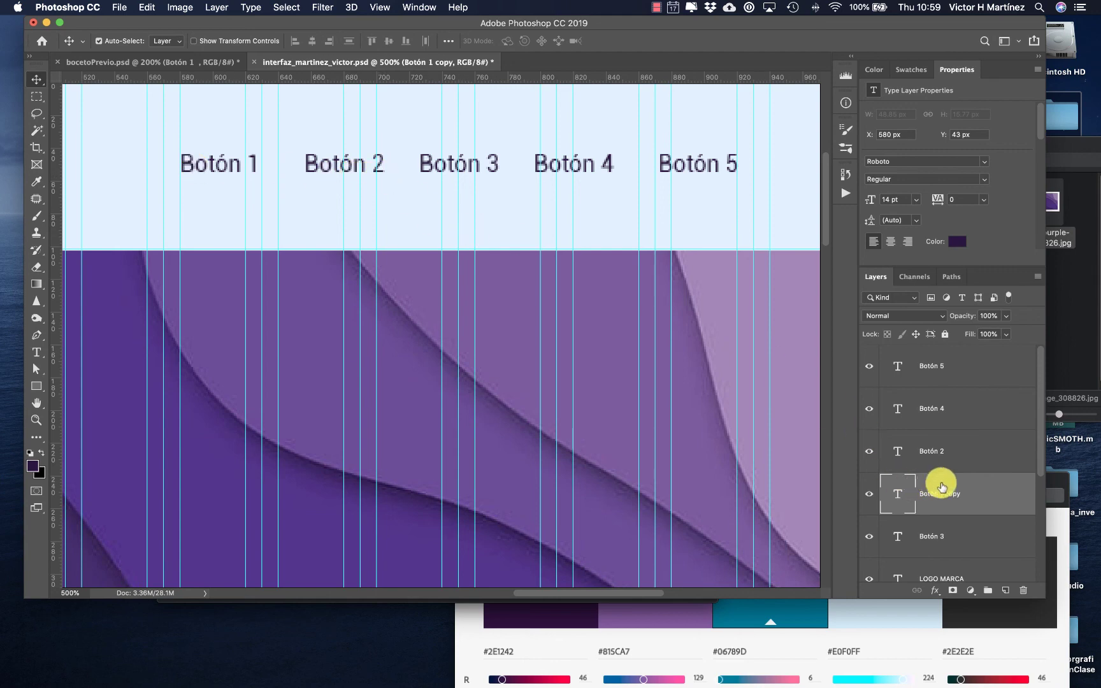
- Examine the full page layout and the stack of layers from Botón 5 down to Background
scroll(960, 506, "down", 2)
scroll(961, 505, "down", 1)
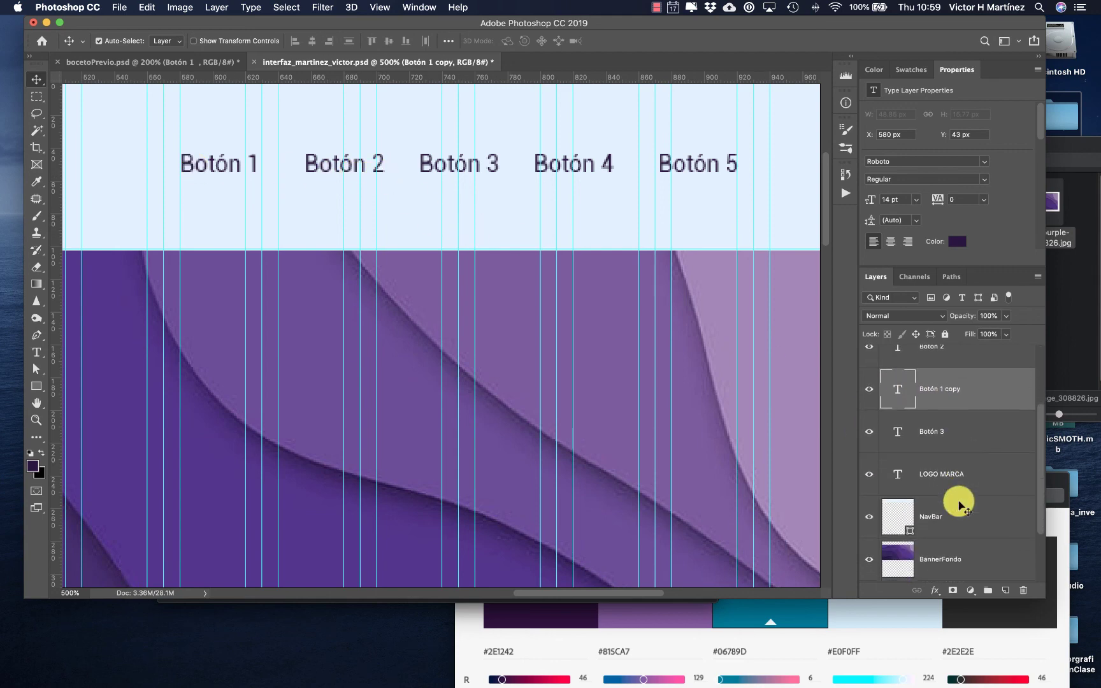
key("super+0")
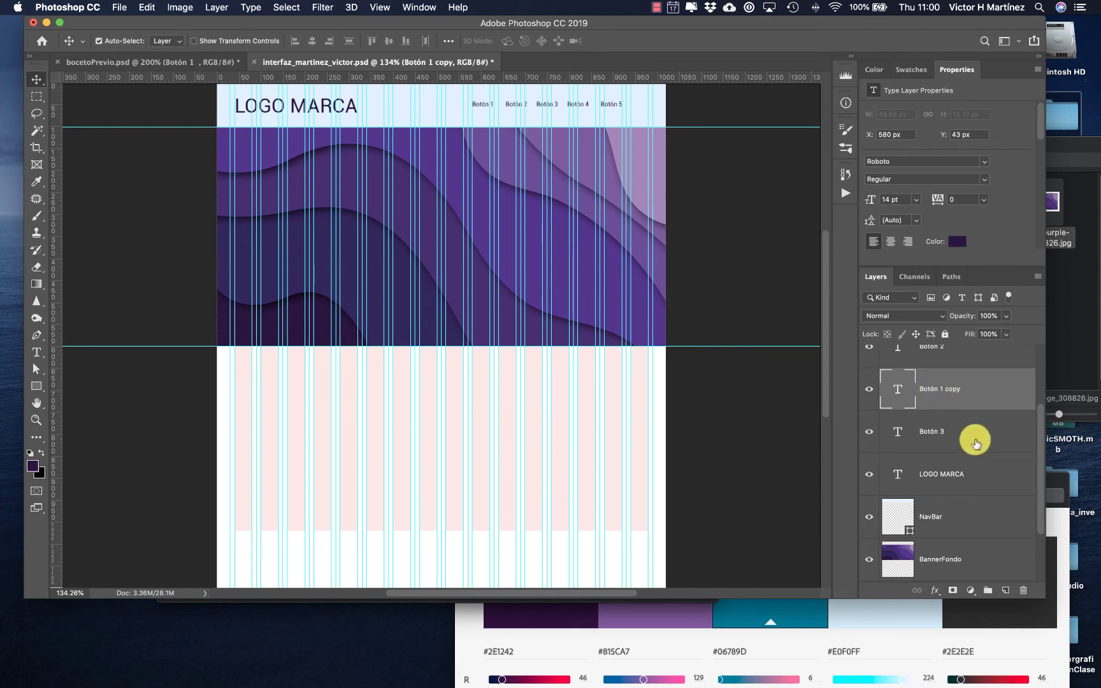
scroll(976, 443, "up", 3)
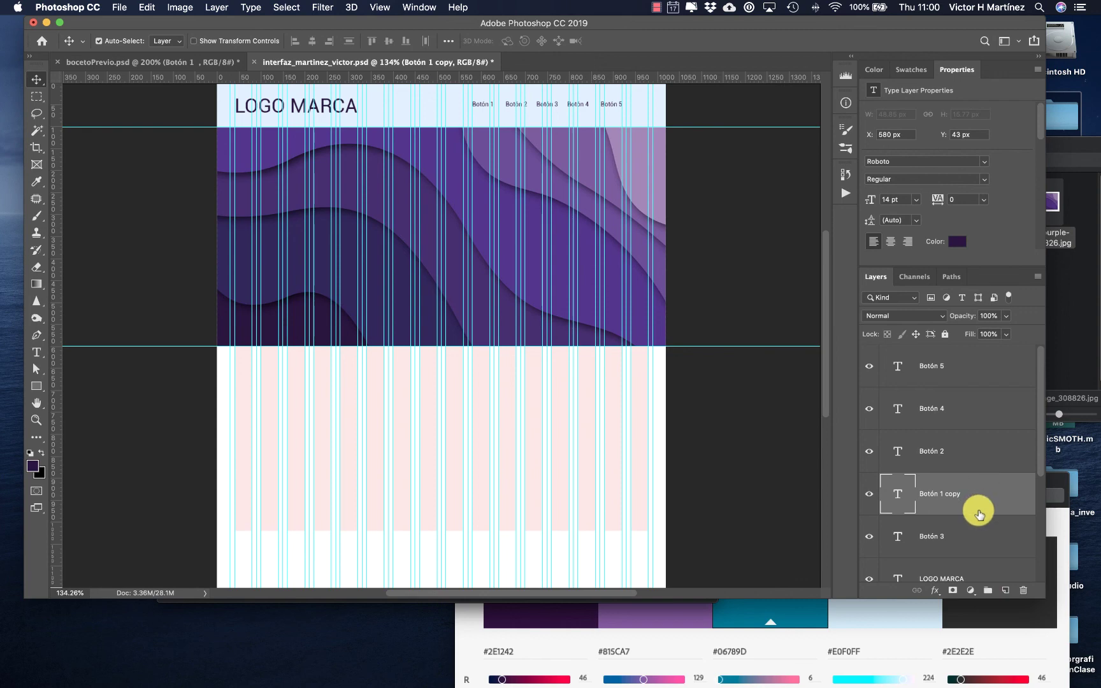
scroll(974, 458, "down", 5)
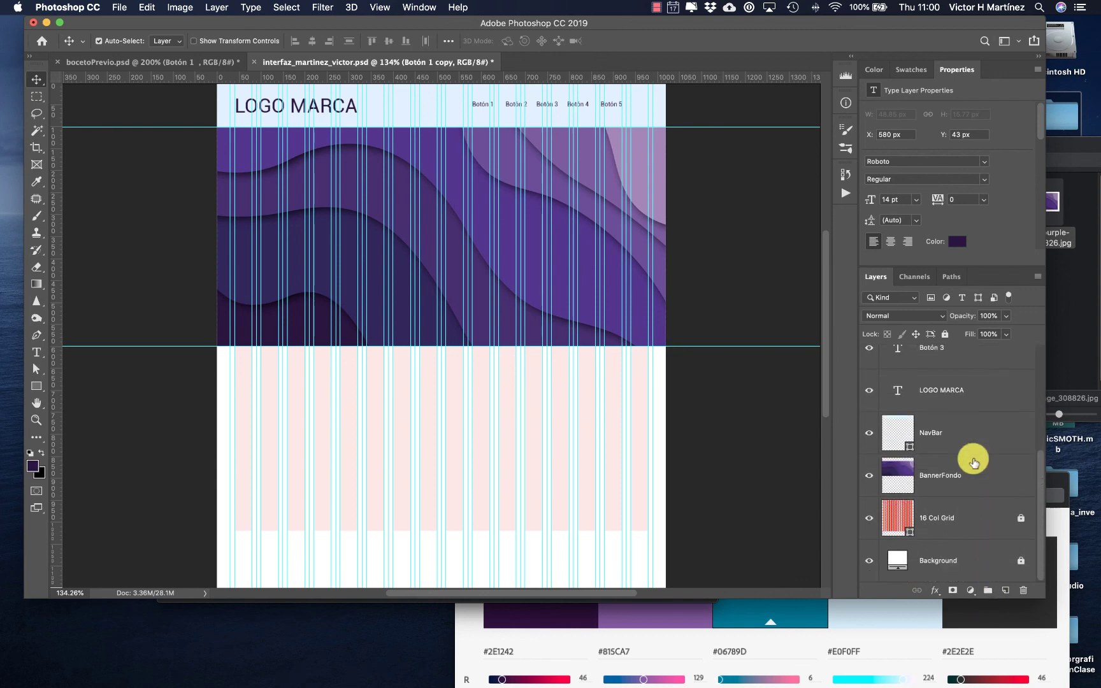
scroll(973, 462, "up", 5)
scroll(974, 462, "down", 5)
scroll(974, 462, "up", 3)
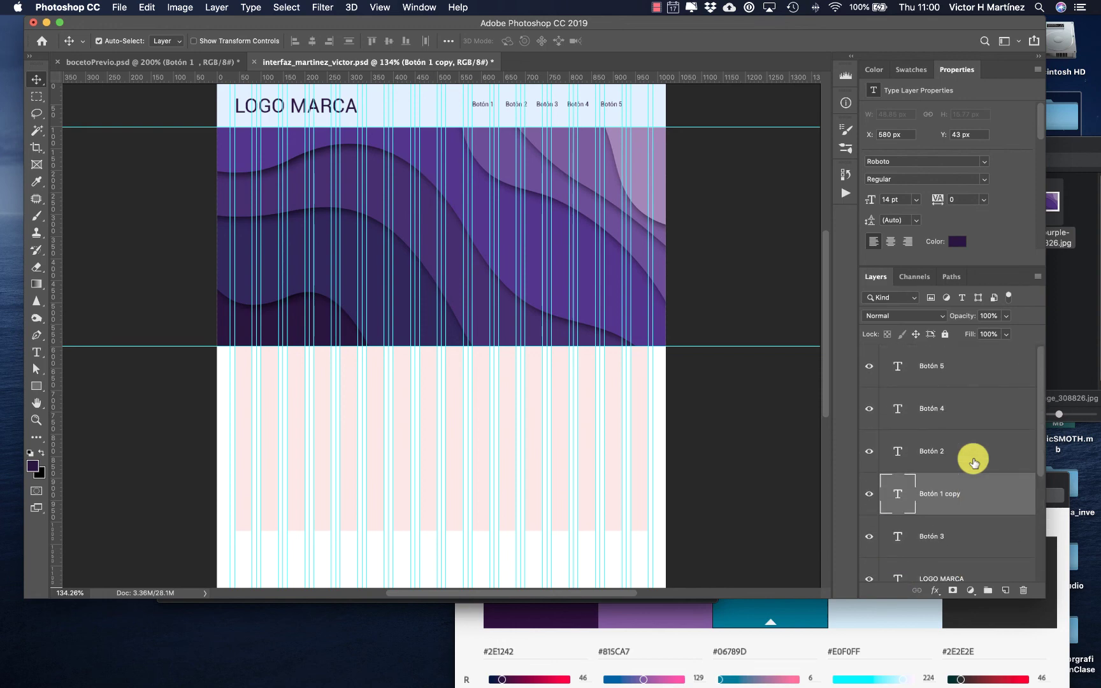
scroll(974, 462, "down", 4)
scroll(974, 462, "up", 4)
- Move the colour palette screenshot window lower and enlarge the Photoshop window to make room for more layers
left_click_drag(1043, 596, 1056, 601)
left_click(1051, 611)
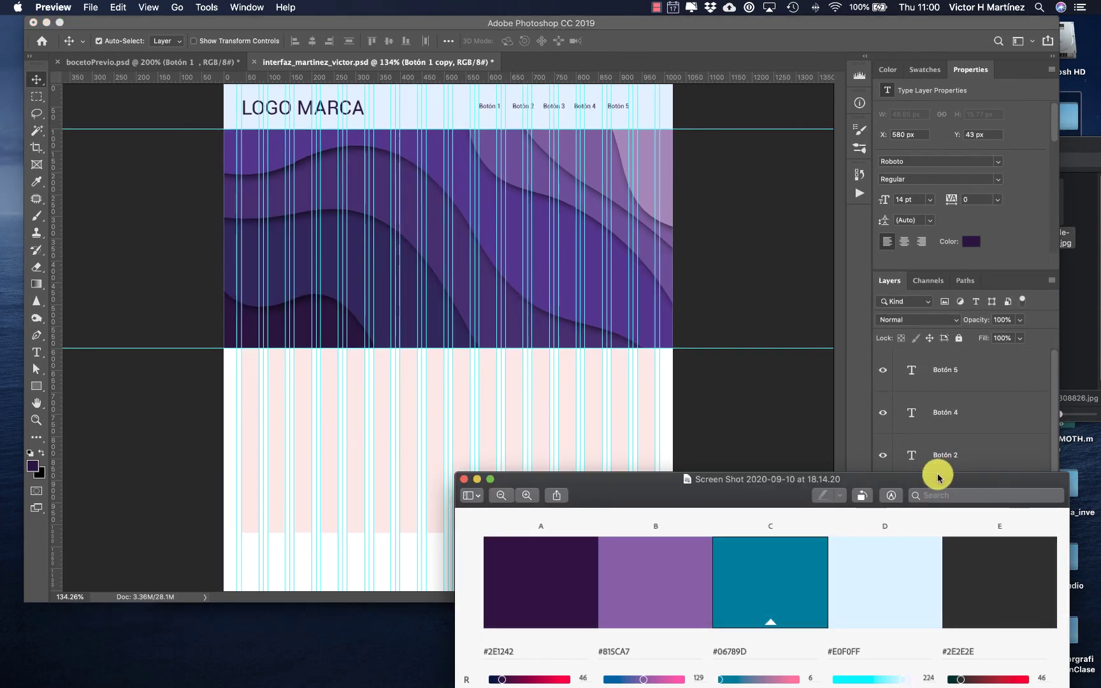
left_click_drag(939, 482, 940, 506)
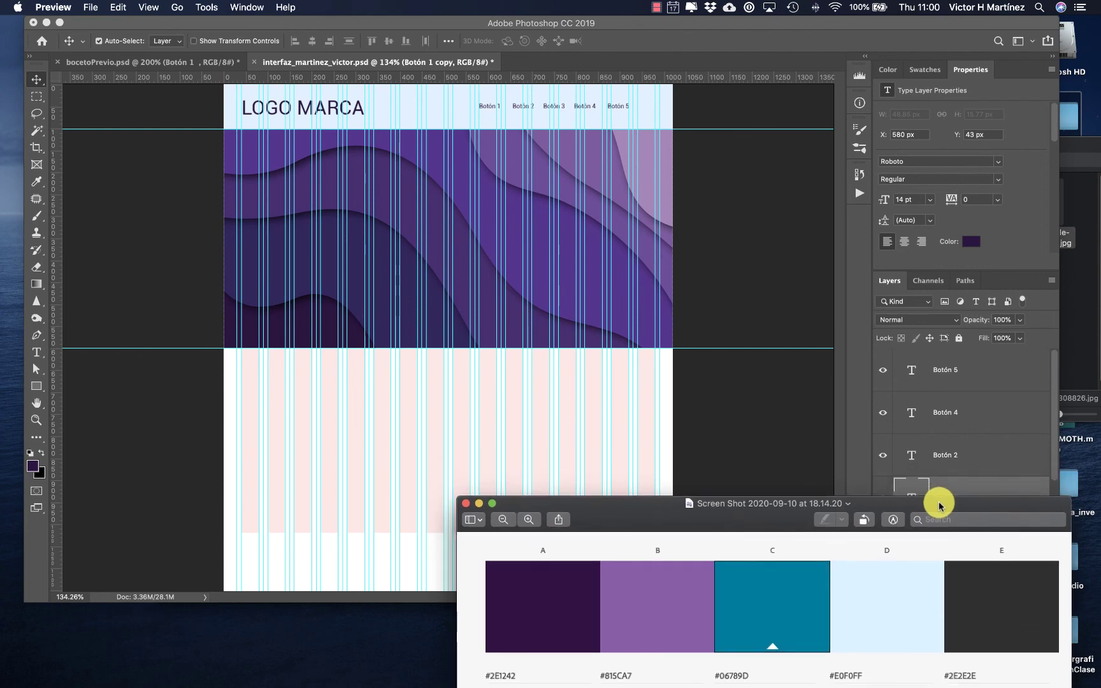
left_click(858, 442)
left_click_drag(1059, 602, 1069, 640)
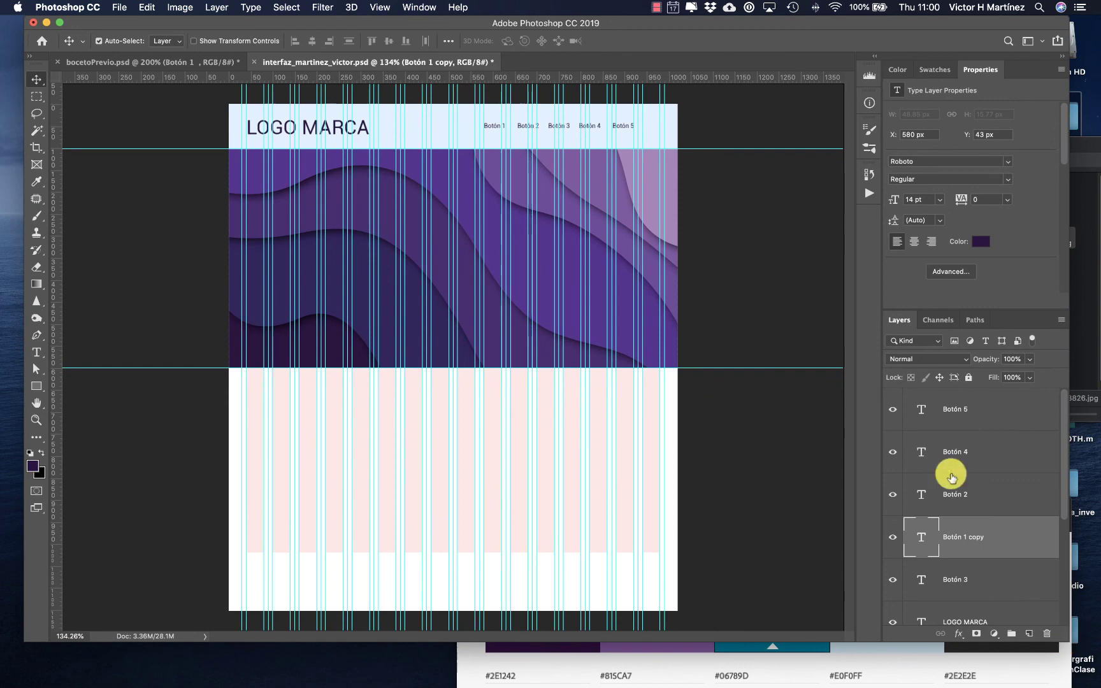
- Group all layers from NavBar up to Botón 5 and check the group by toggling its visibility
scroll(1004, 550, "down", 2)
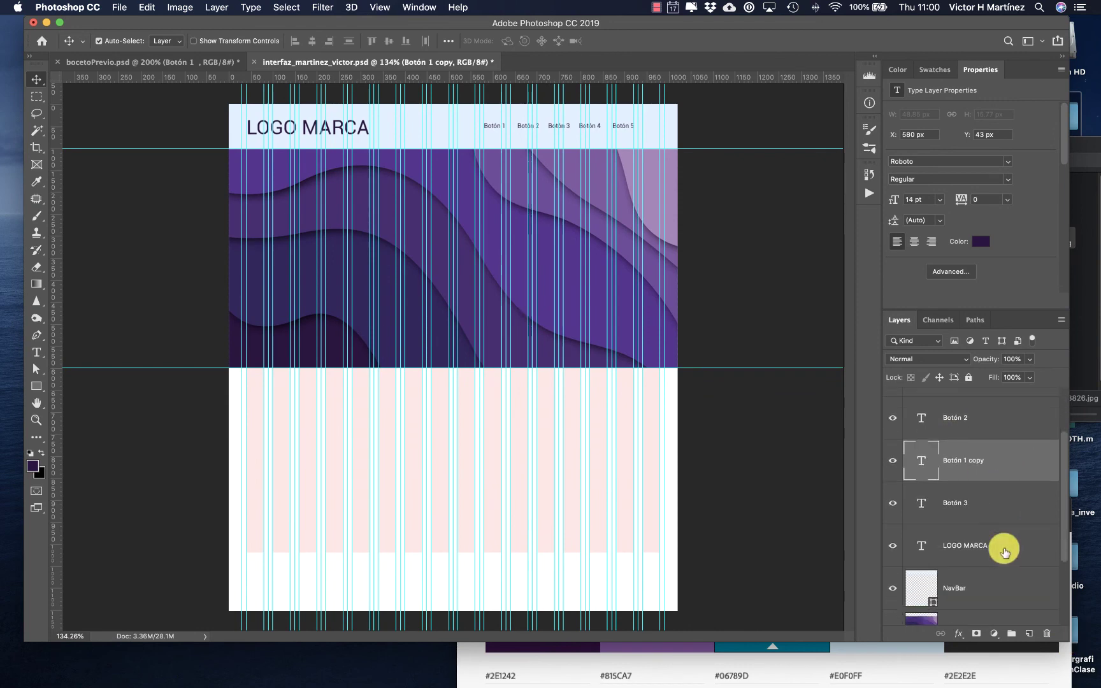
left_click(998, 587)
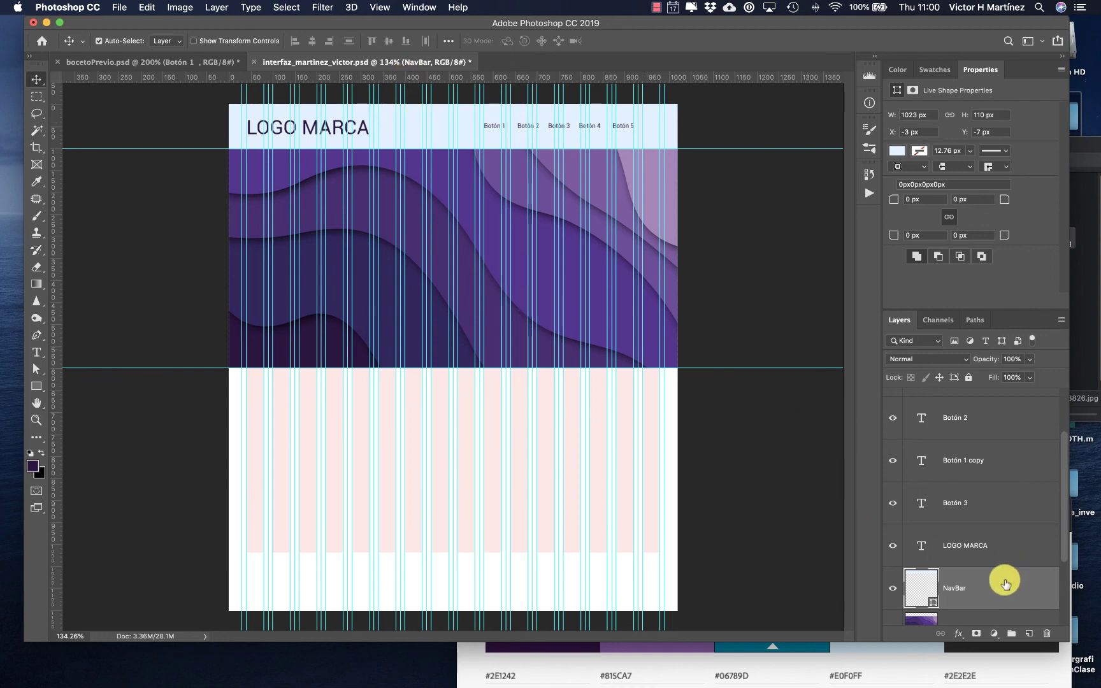
scroll(1005, 435, "up", 2)
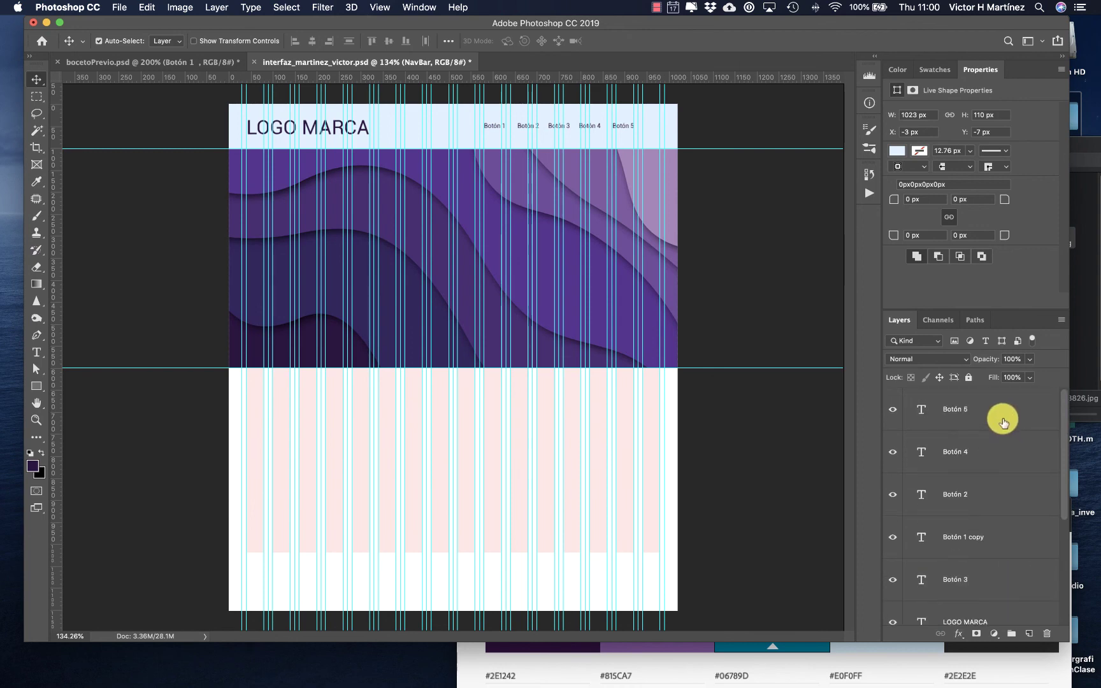
left_click(1003, 421, "shift")
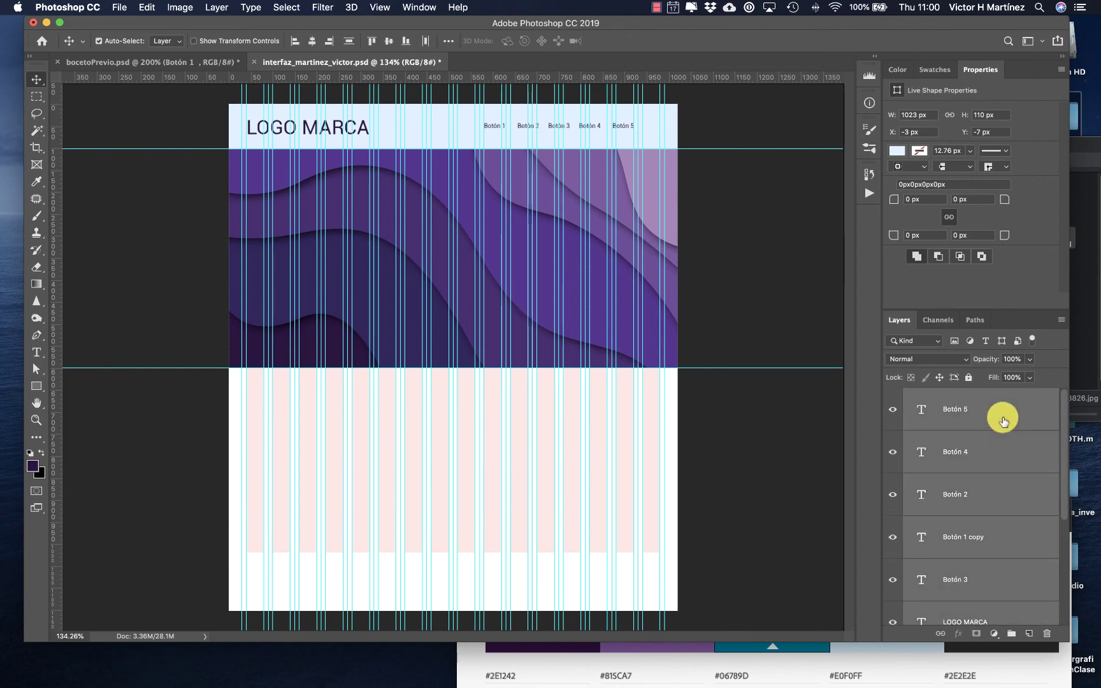
left_click(1012, 635)
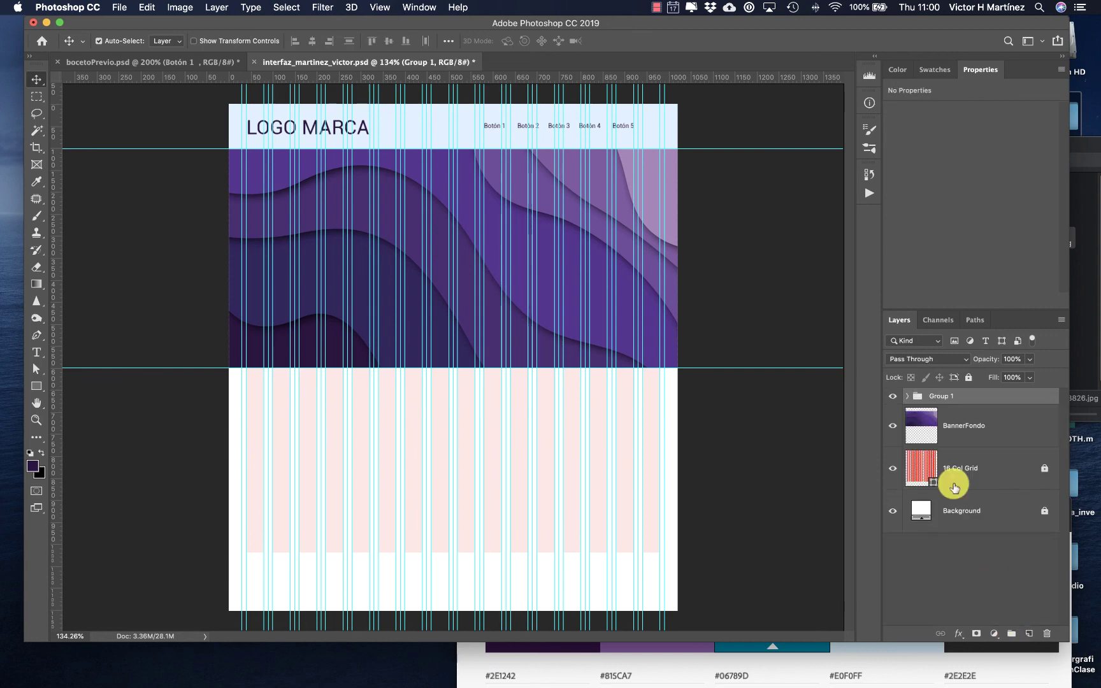
left_click(893, 397)
left_click(893, 397)
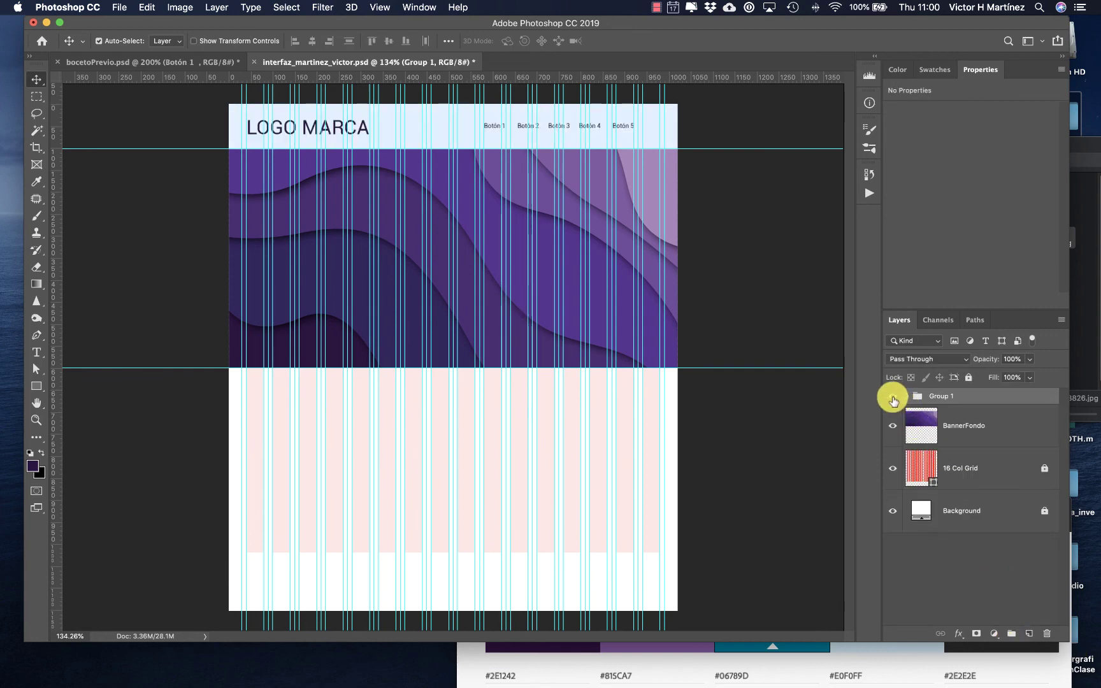
- Review the new group's contents, rename the group NavBar and collapse it
left_click(910, 397)
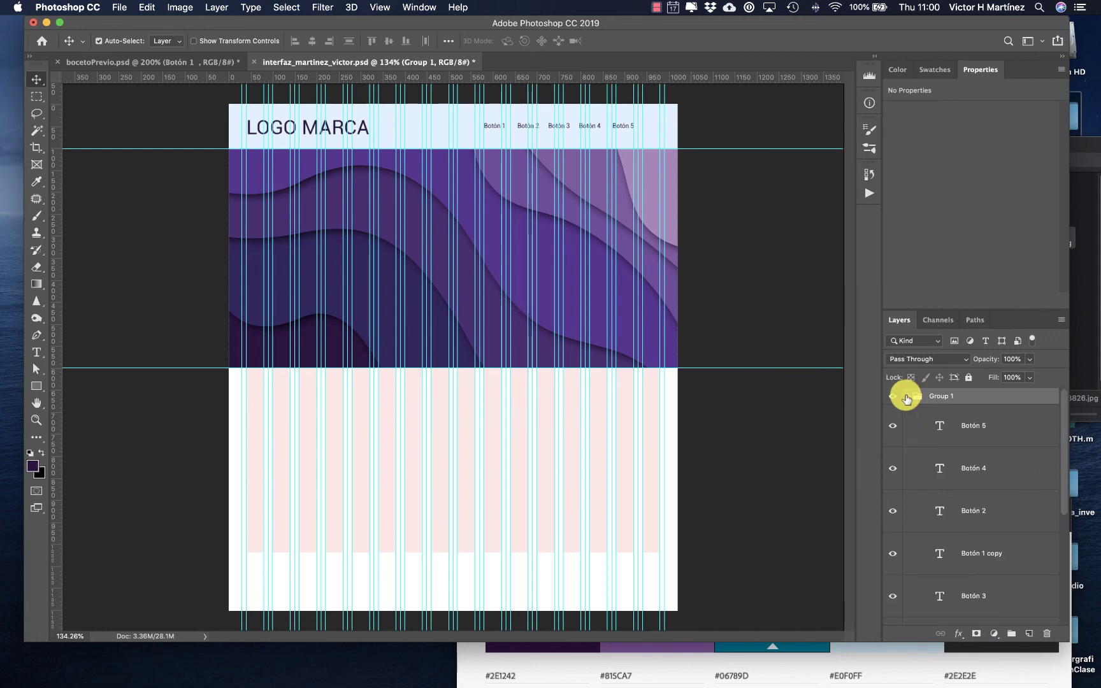
scroll(1006, 433, "down", 4)
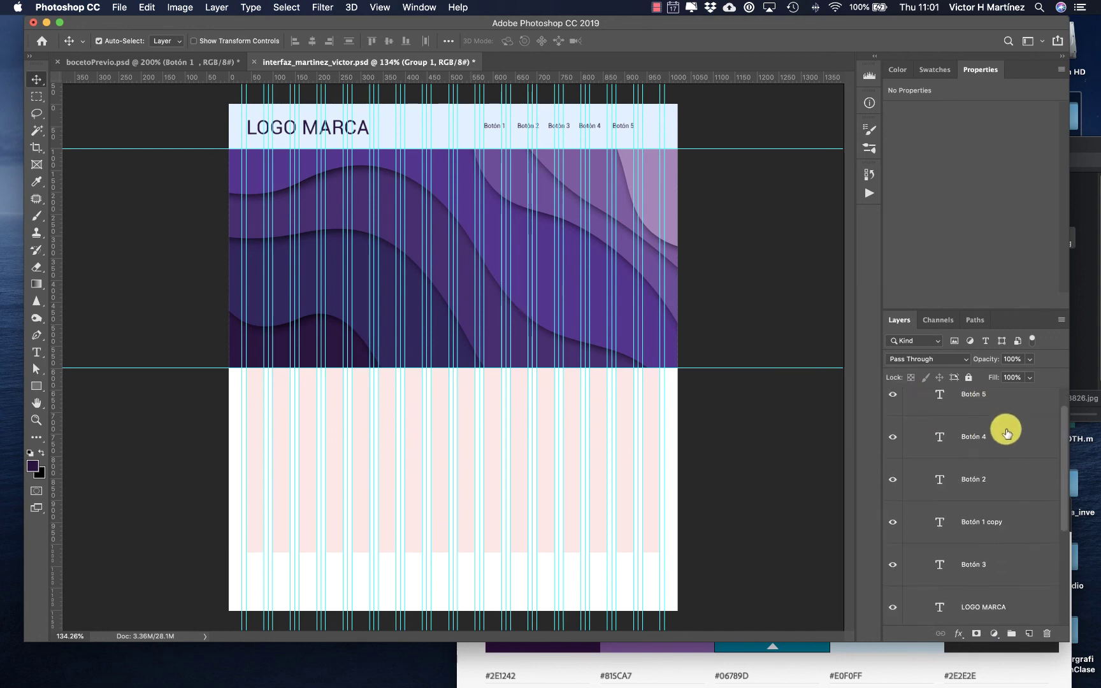
scroll(1007, 433, "down", 1)
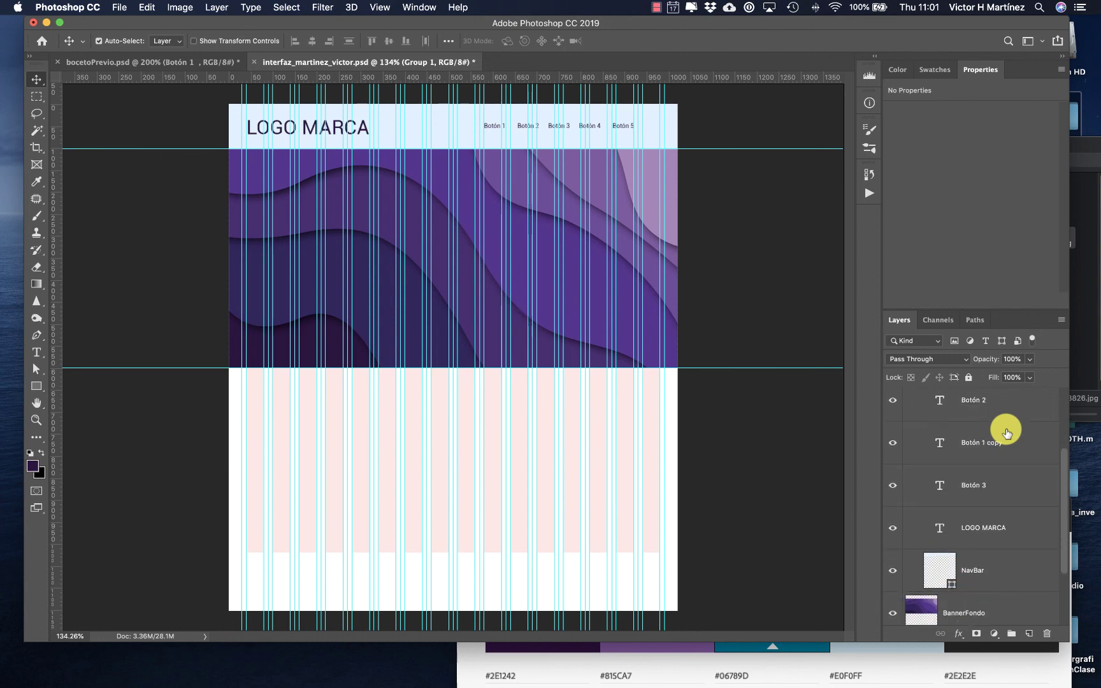
scroll(1017, 565, "up", 5)
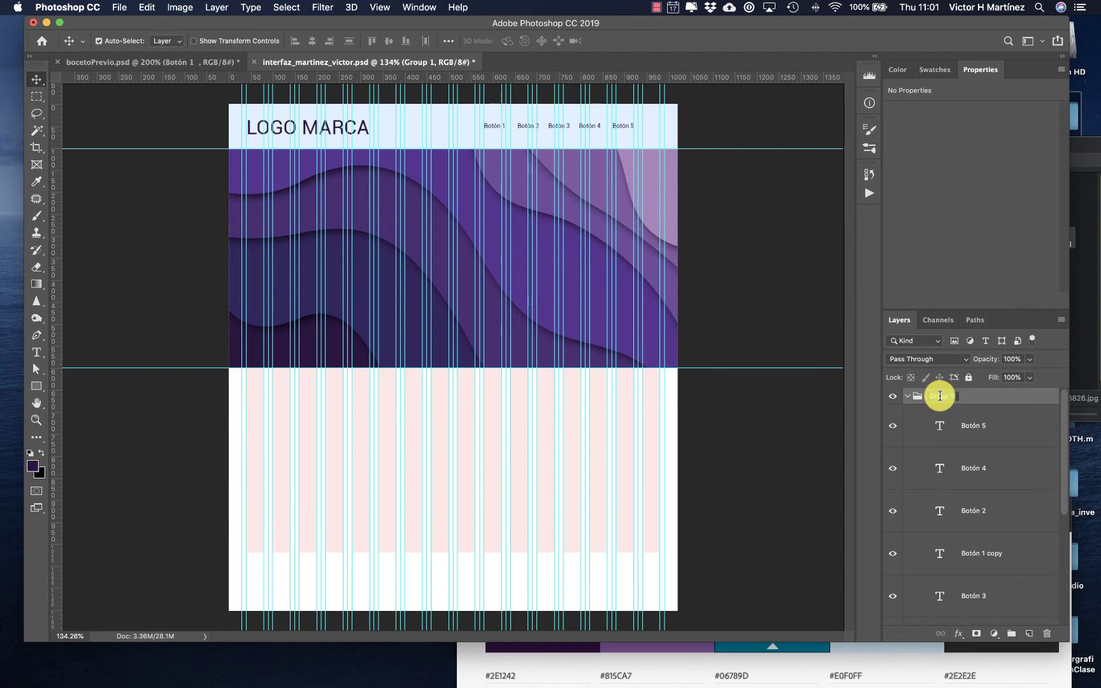
double_click(940, 396)
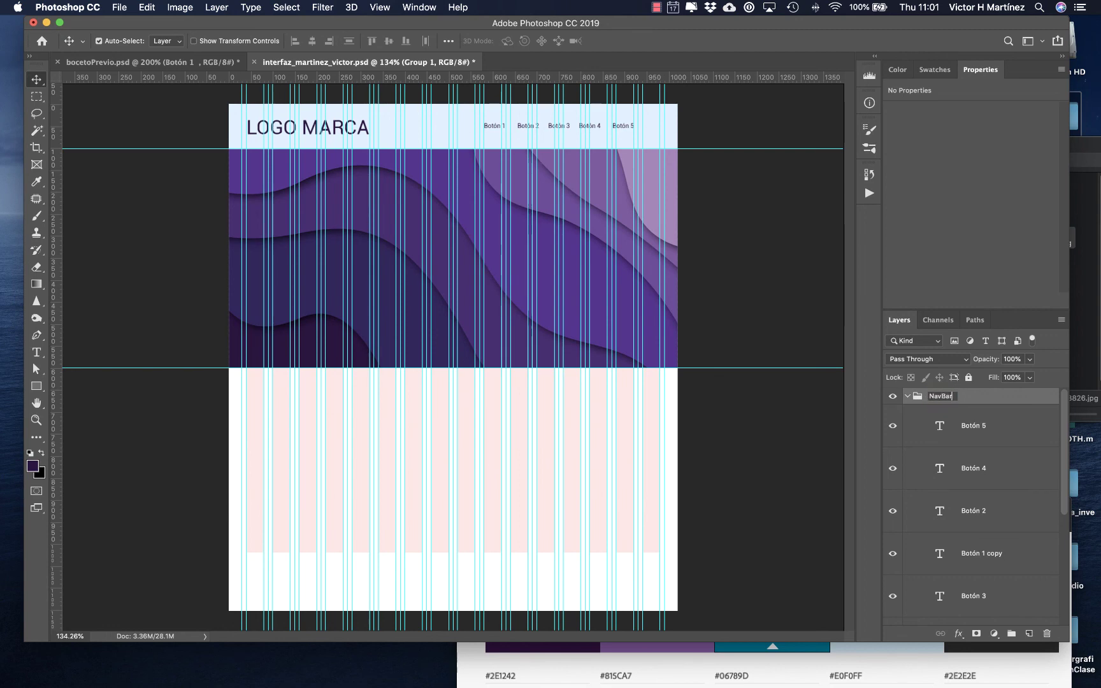
left_click(982, 398)
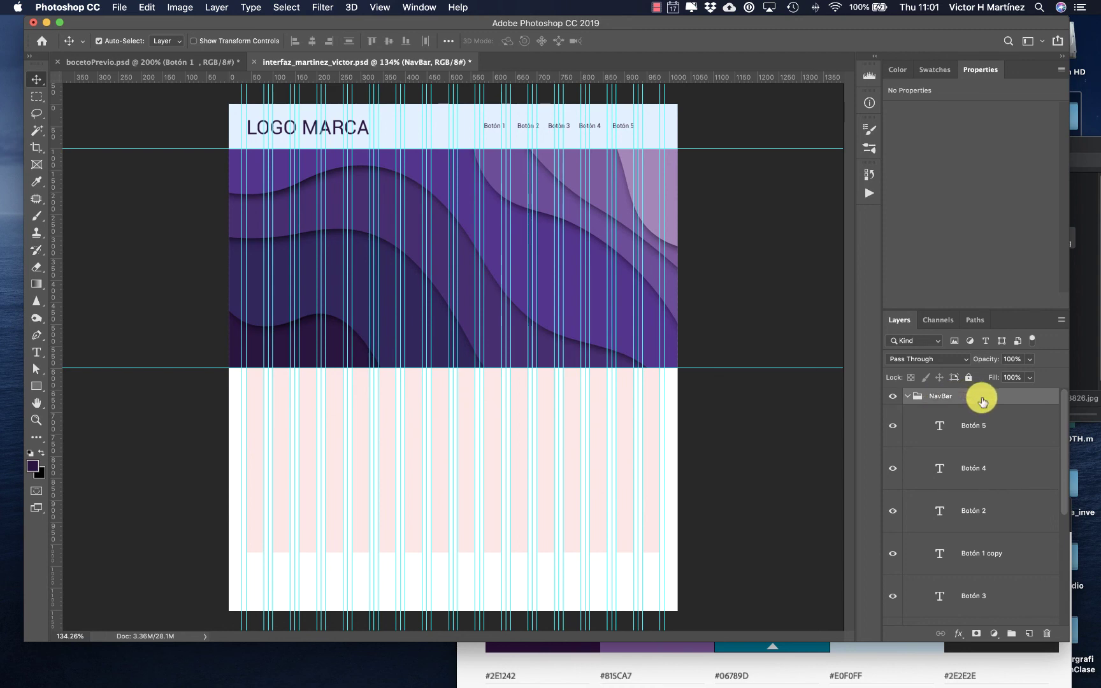
left_click(907, 397)
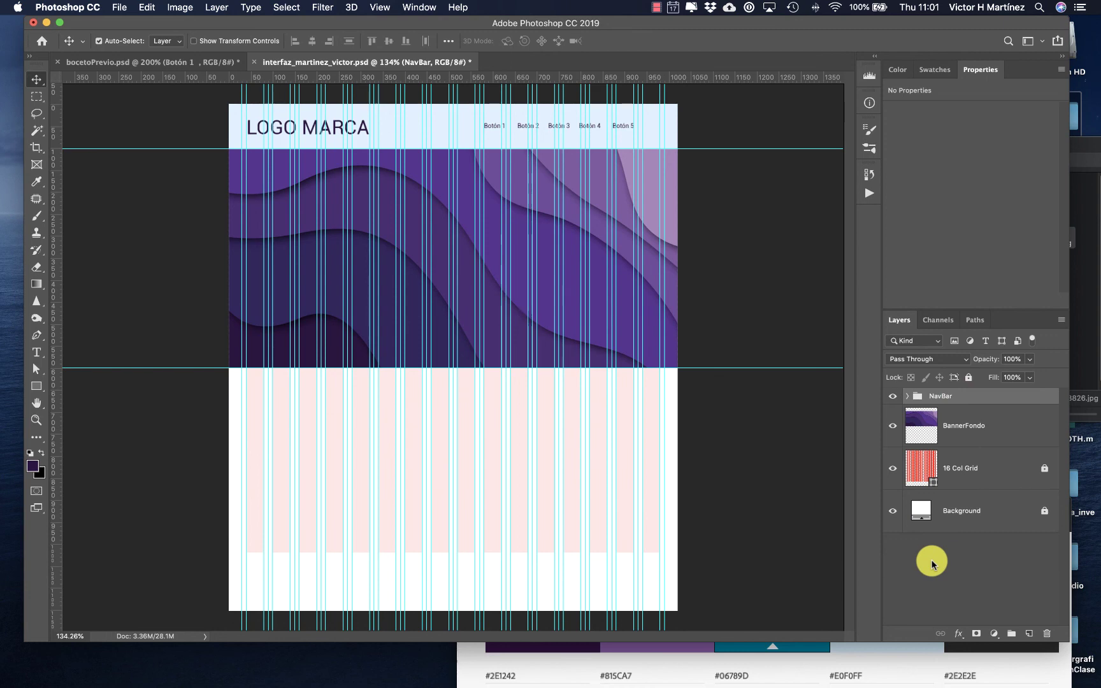
- Review the banner's heading and paragraph in the bocetoPrevio mockup and the Lorem Ipsum type option, and return to the working layout document
left_click(164, 61)
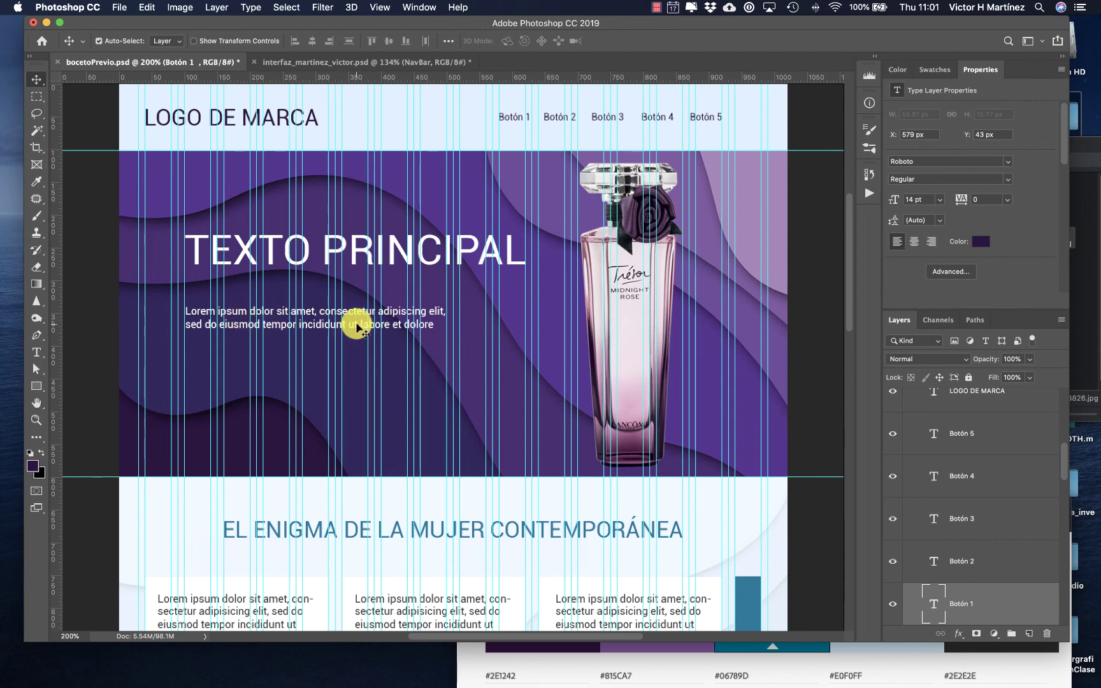
left_click(250, 7)
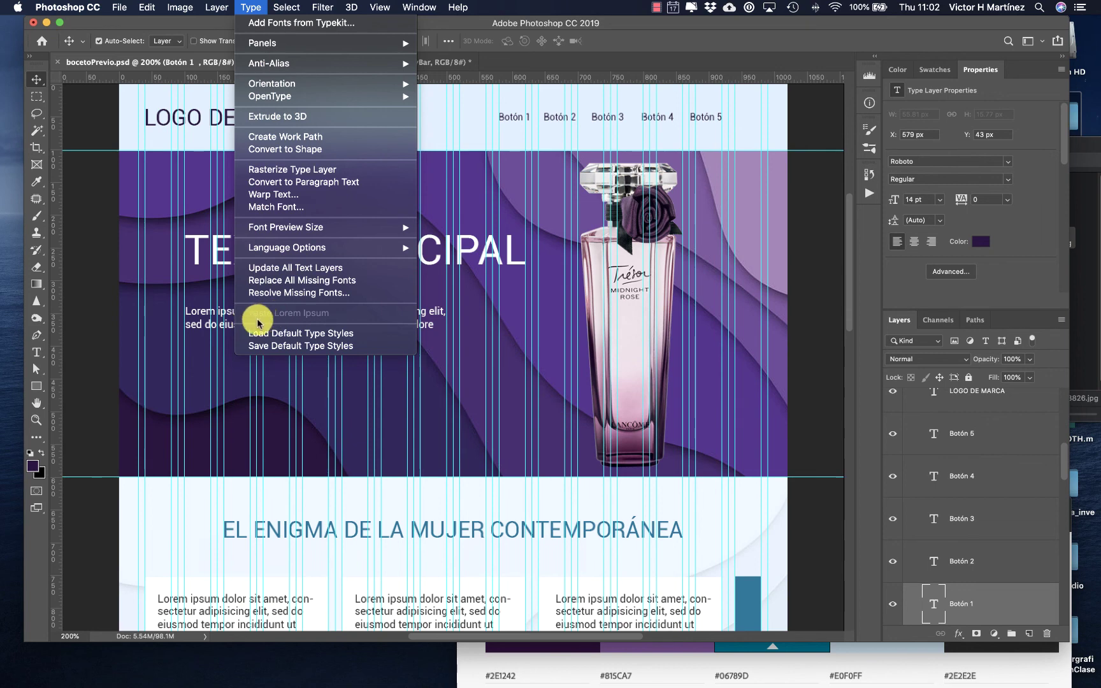
left_click(529, 19)
left_click(376, 62)
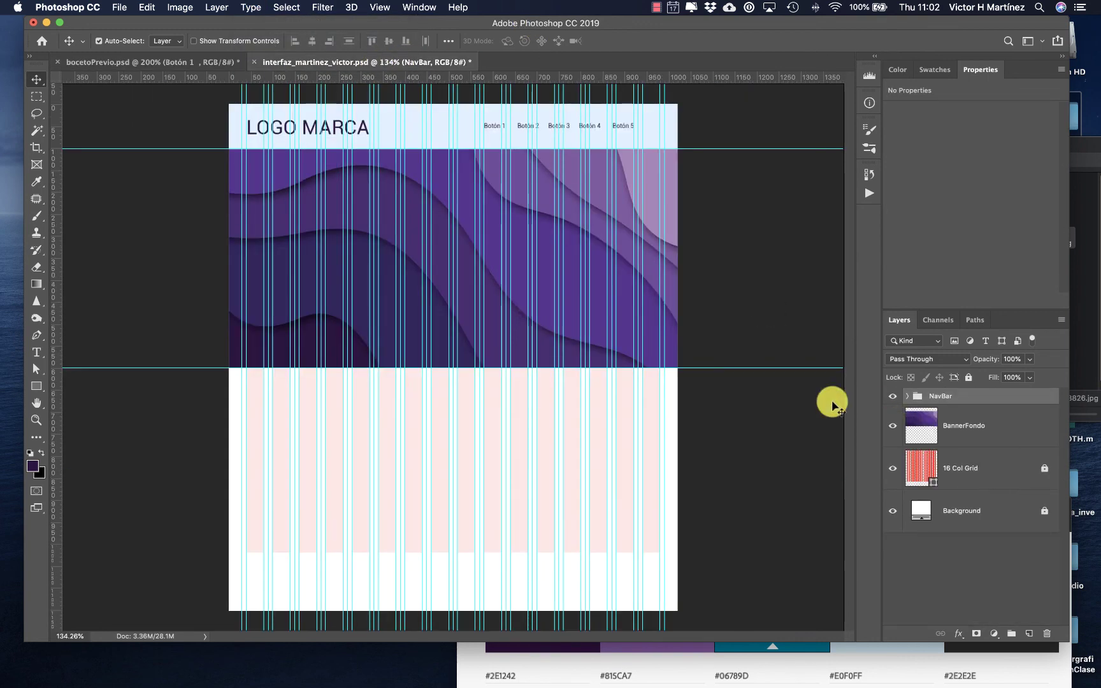
- Select the BannerFondo layer and set the Type tool's text colour to white (ffffff)
left_click(1012, 425)
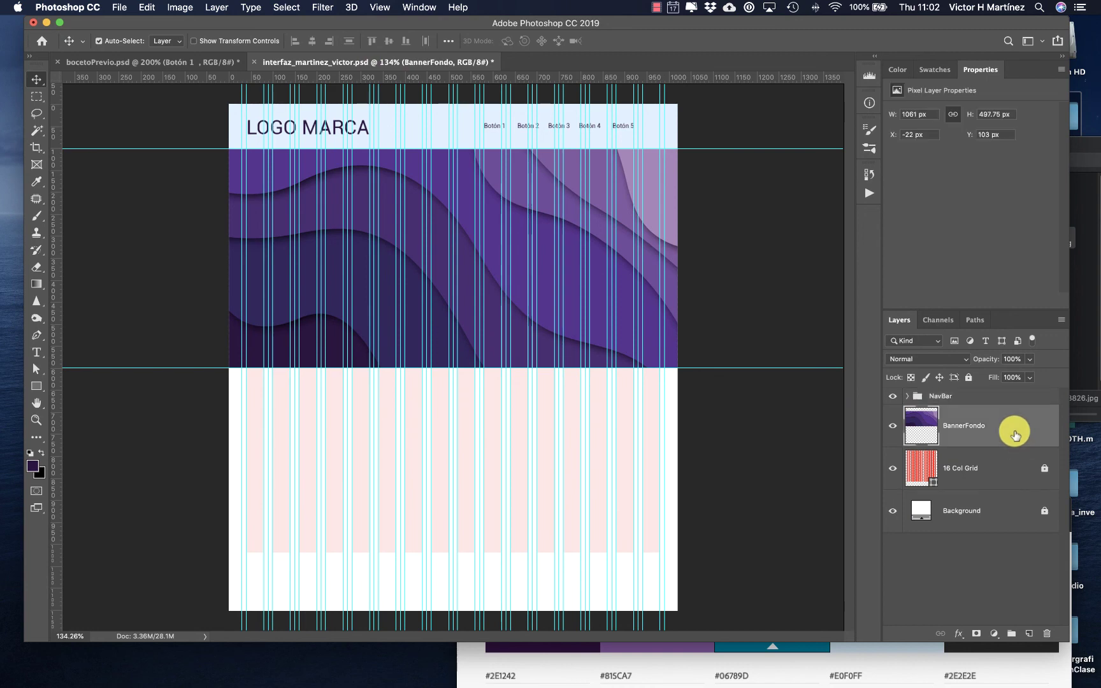
left_click(35, 358)
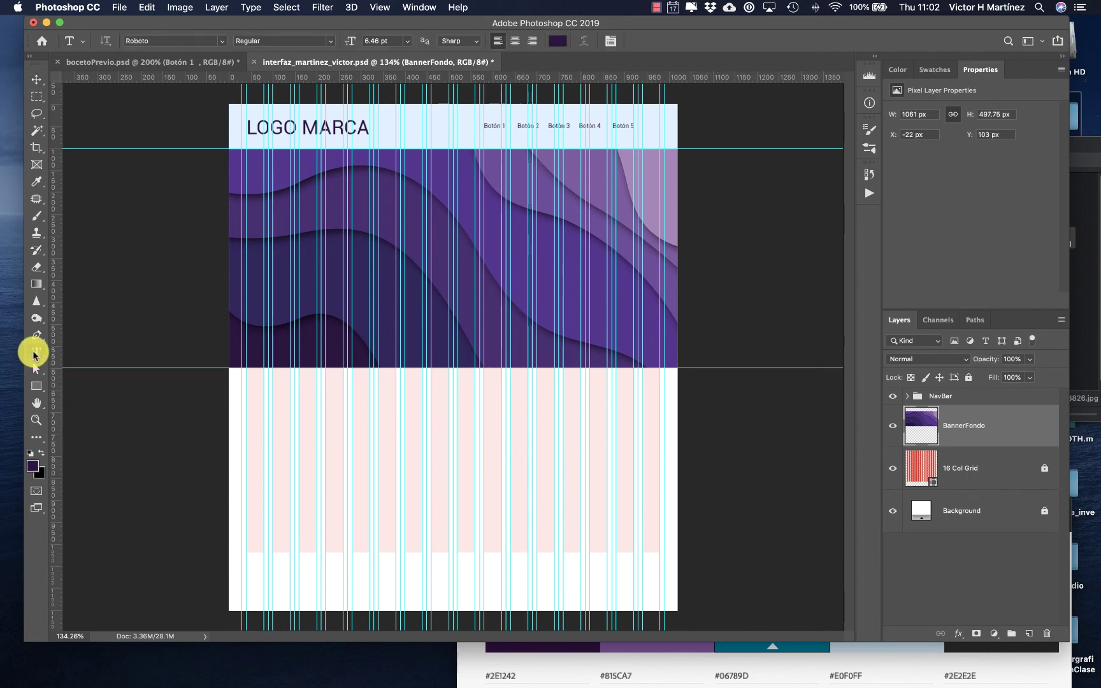
left_click(555, 42)
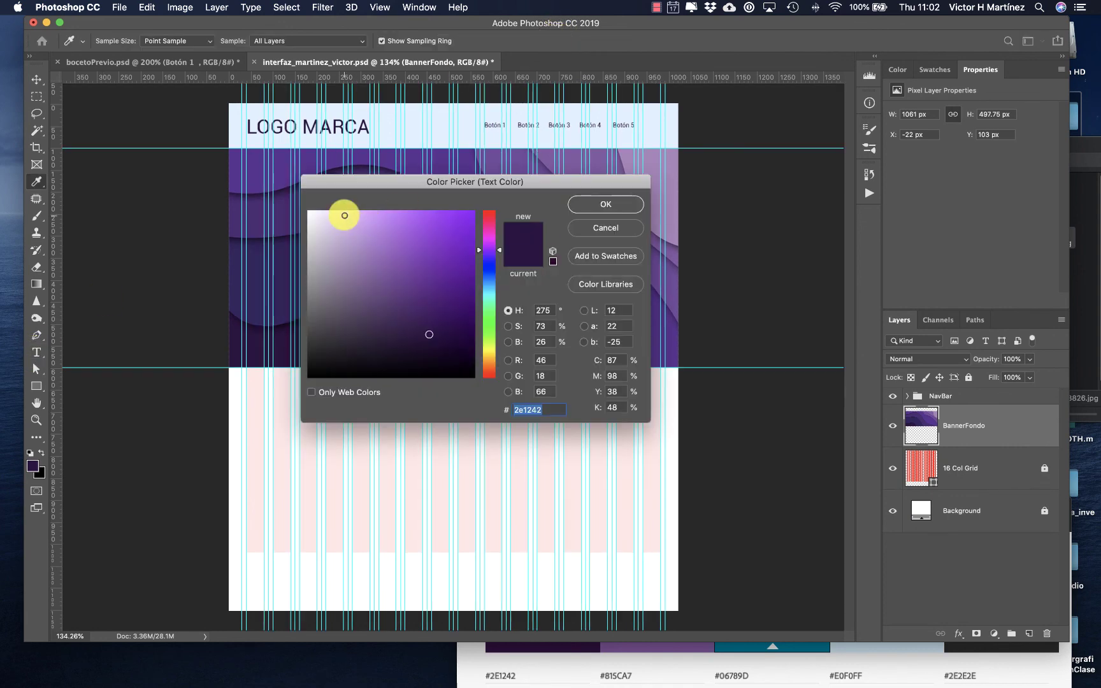
left_click(312, 208)
left_click_drag(312, 209, 308, 204)
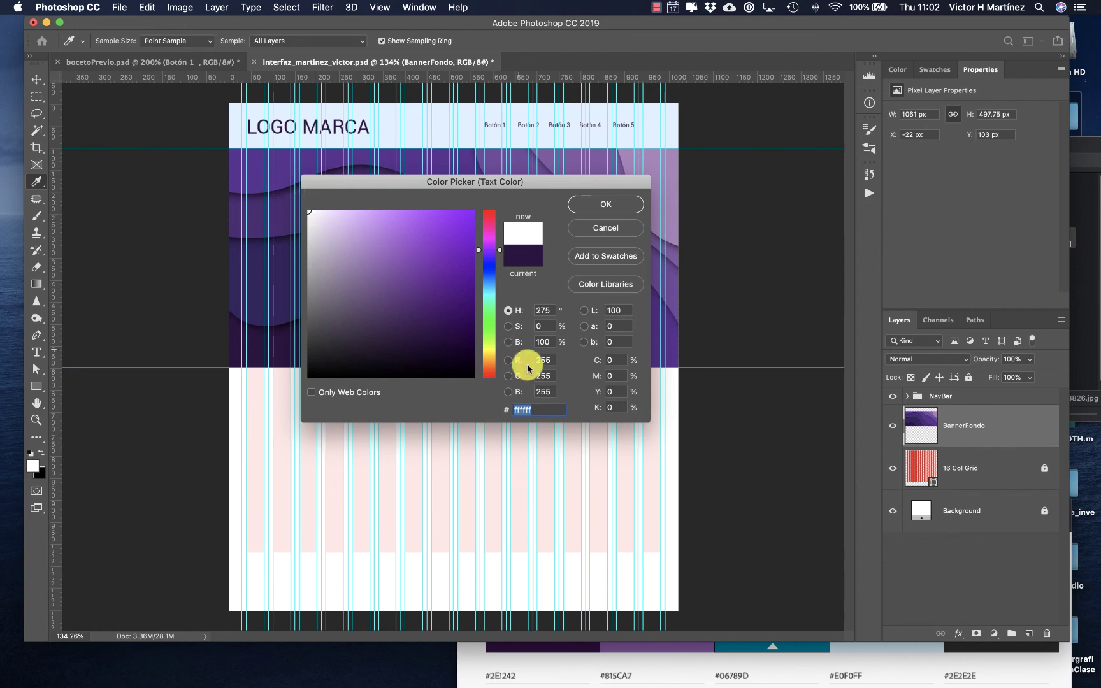
left_click(516, 411)
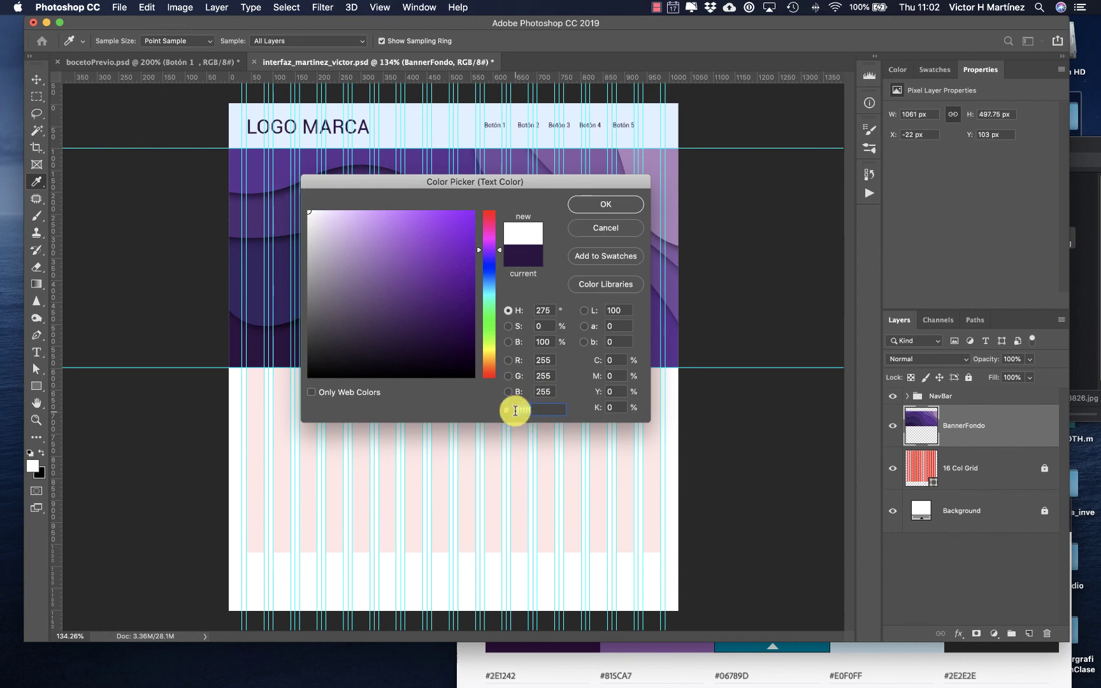
double_click(515, 411)
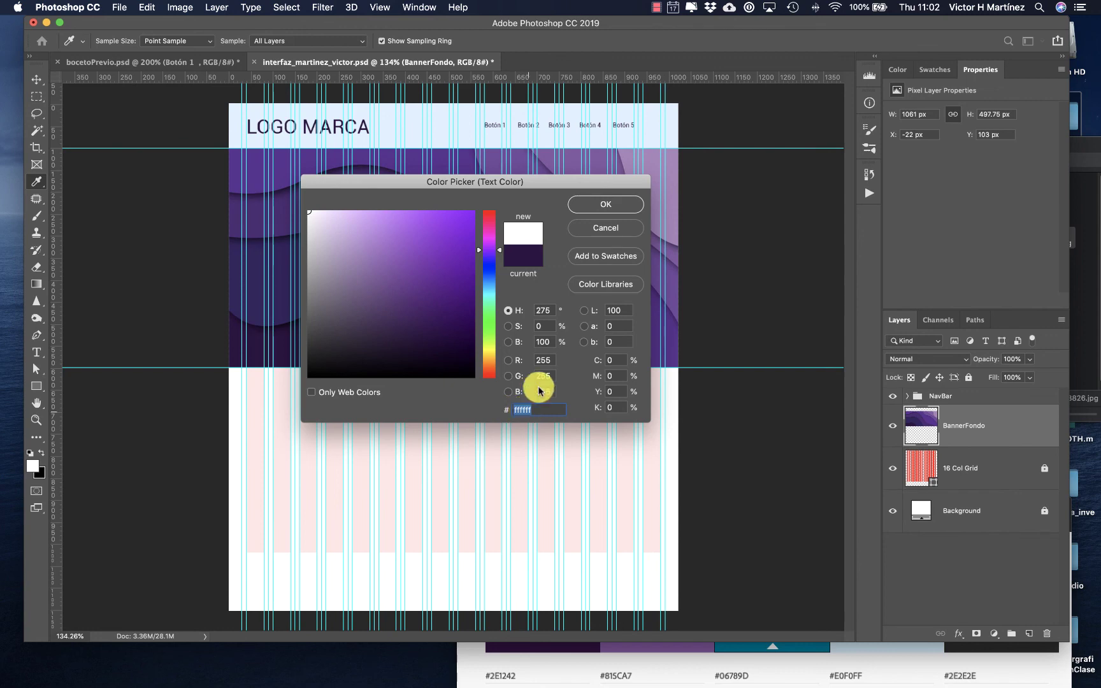
left_click(585, 207)
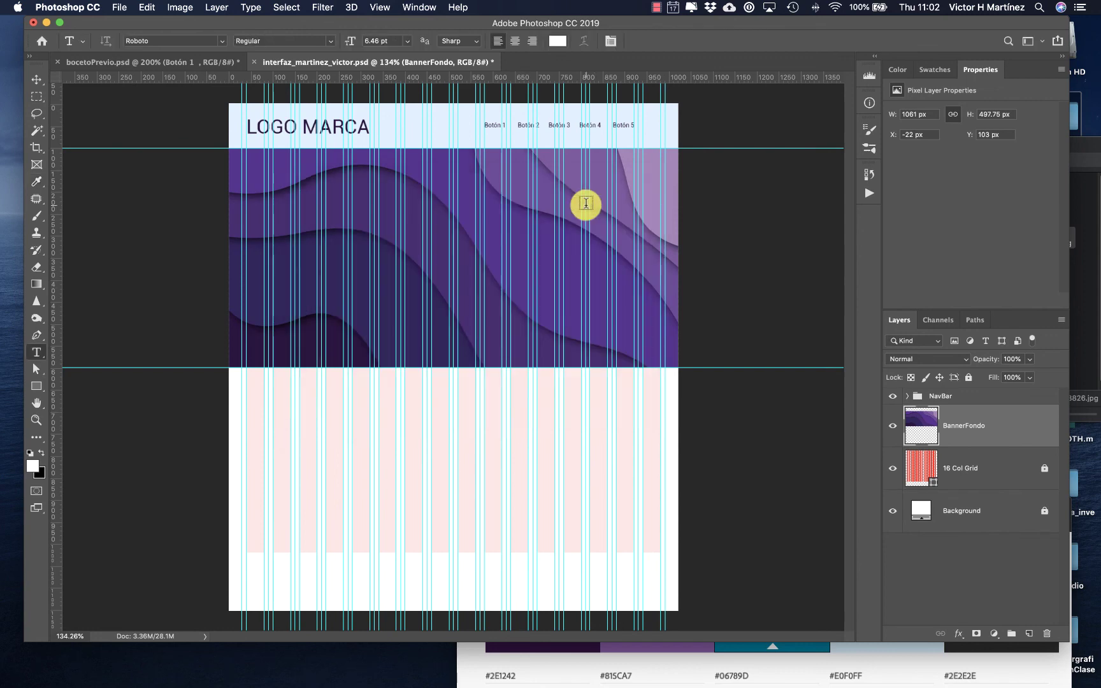
- Add the heading "Texto principal" at 60 pt on the banner and place it at about X 98 px, Y 219 px
left_click(334, 233)
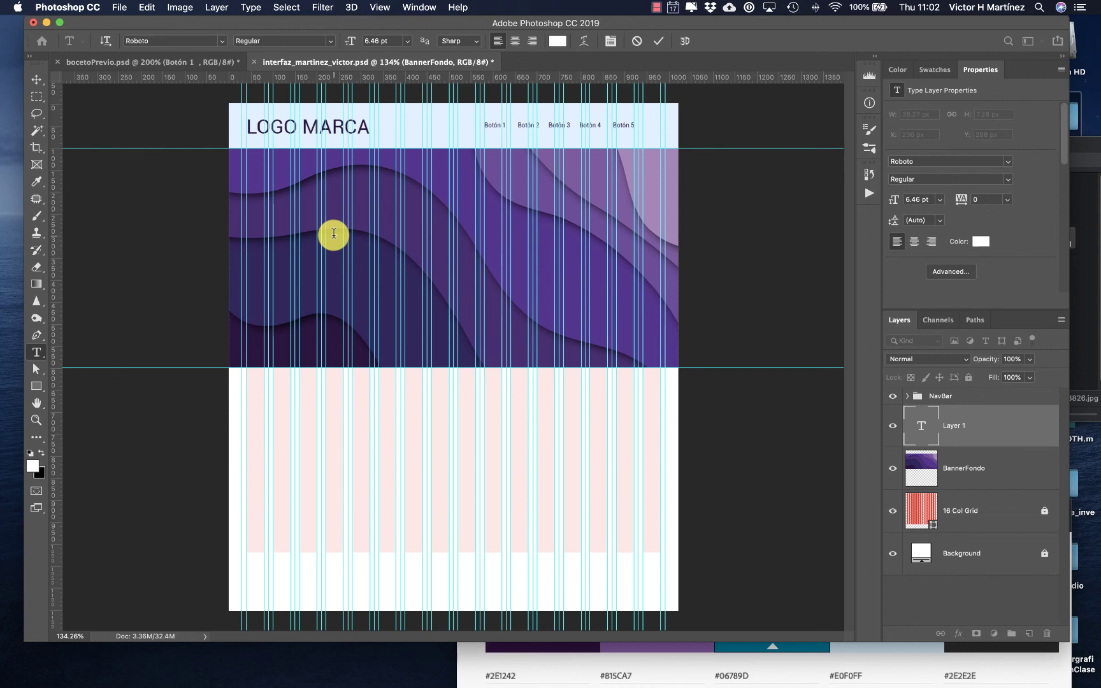
left_click(407, 42)
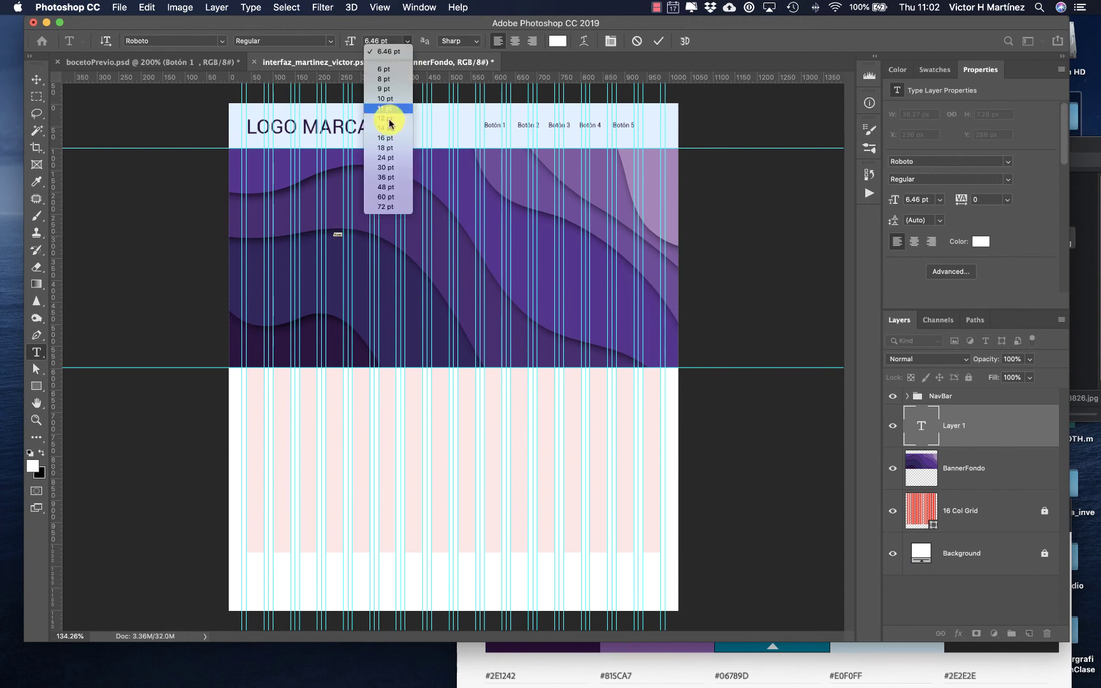
left_click(390, 198)
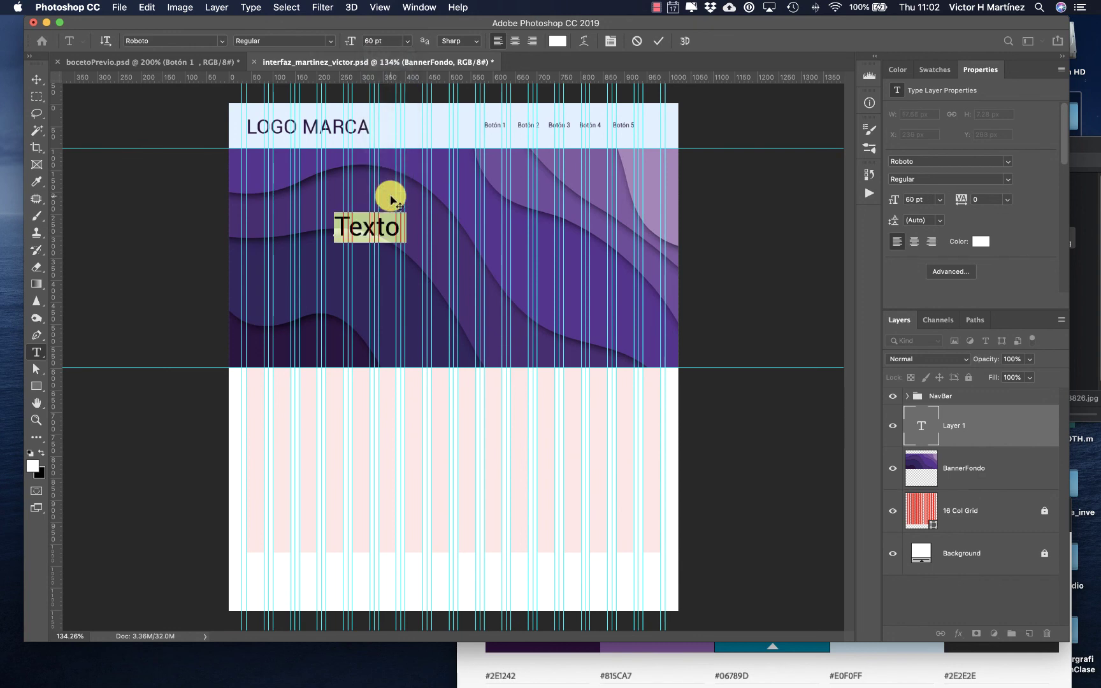
left_click(394, 229)
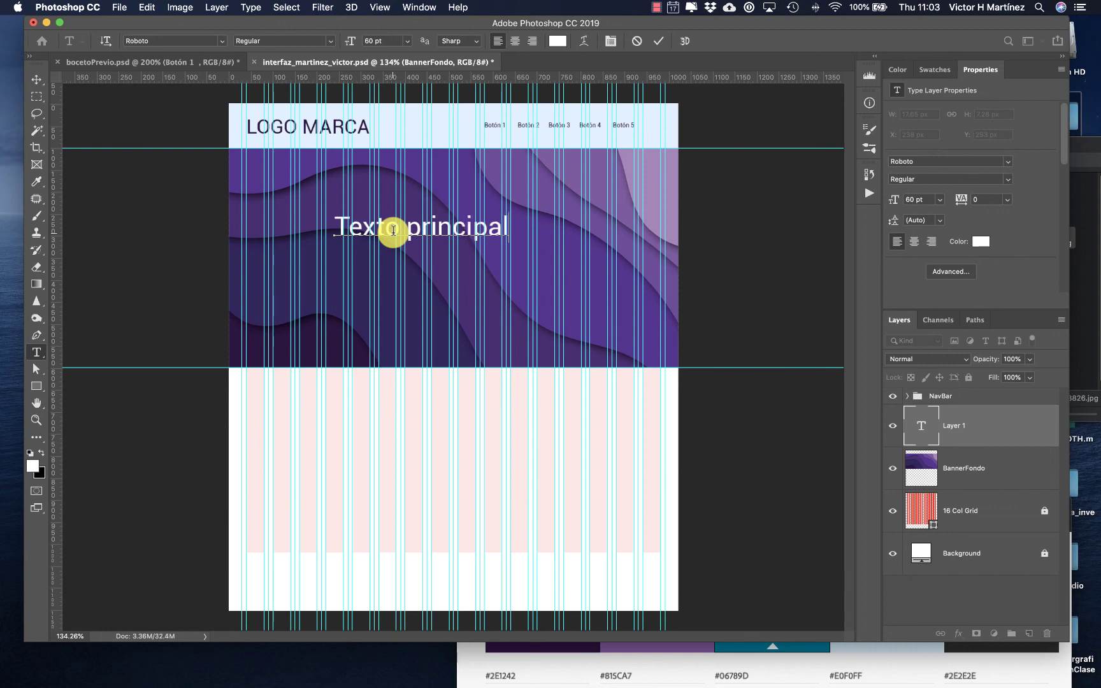
left_click(35, 79)
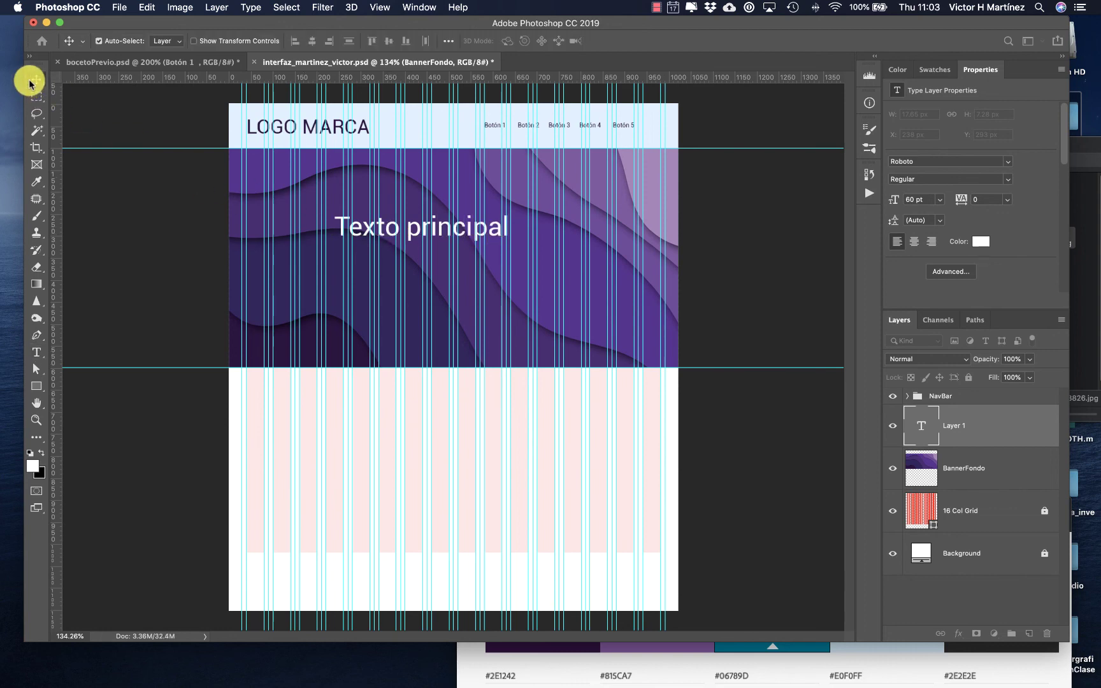
left_click_drag(389, 233, 327, 221)
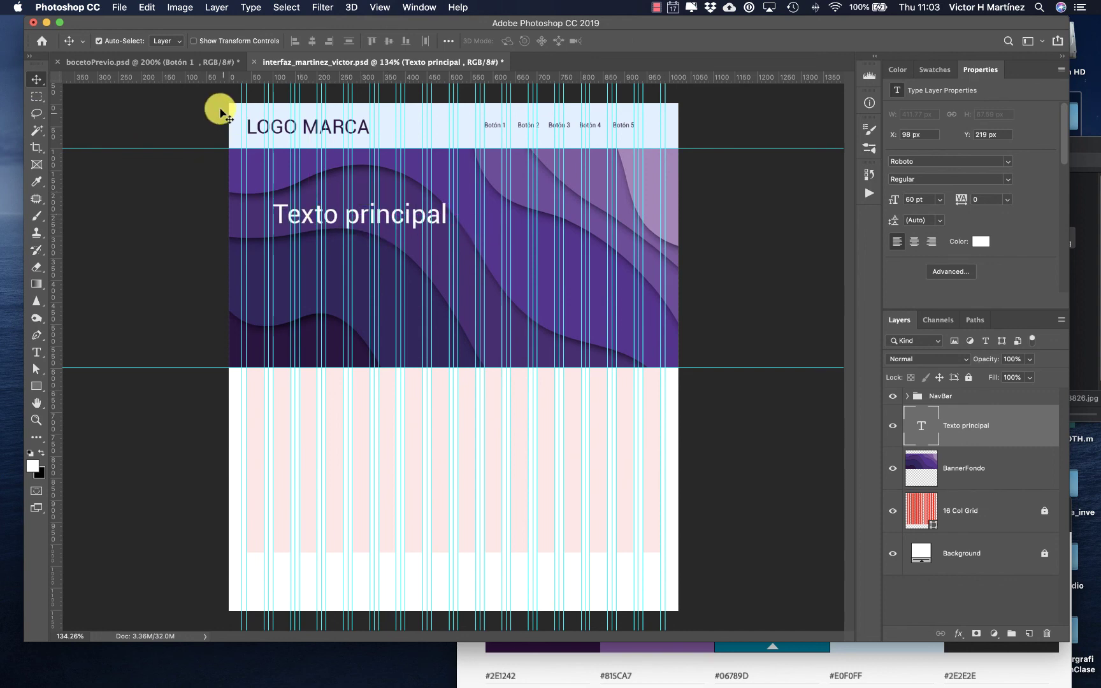
- Compare the heading with the bocetoPrevio mockup and scale it up proportionally to about 132%, giving about 79 pt text
left_click(202, 64)
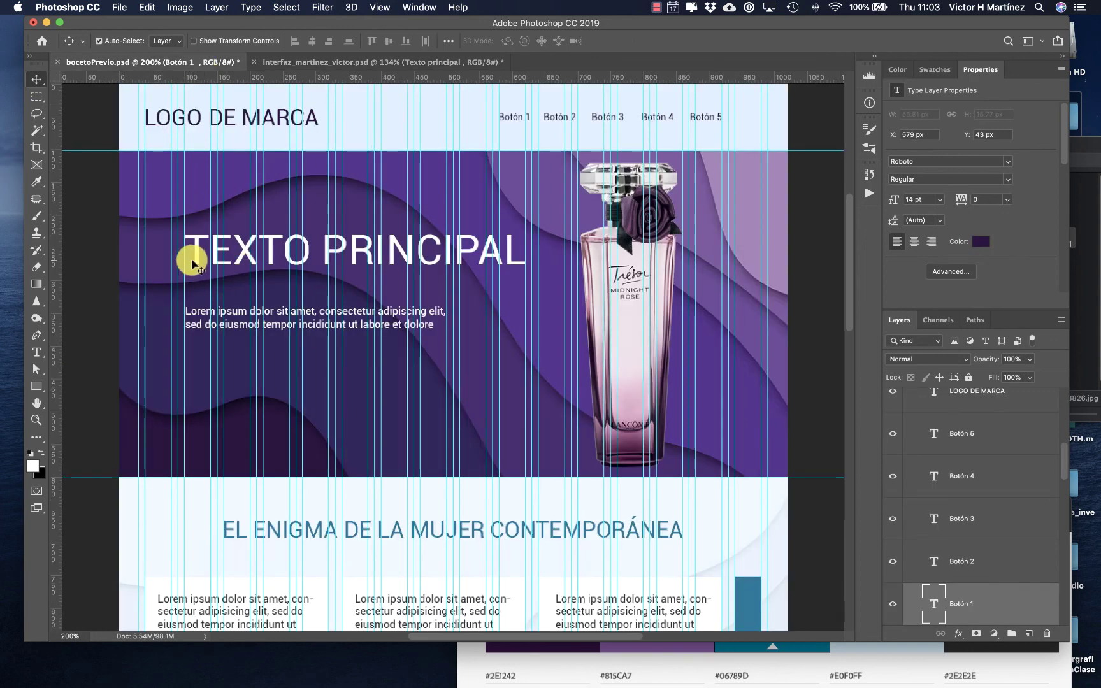
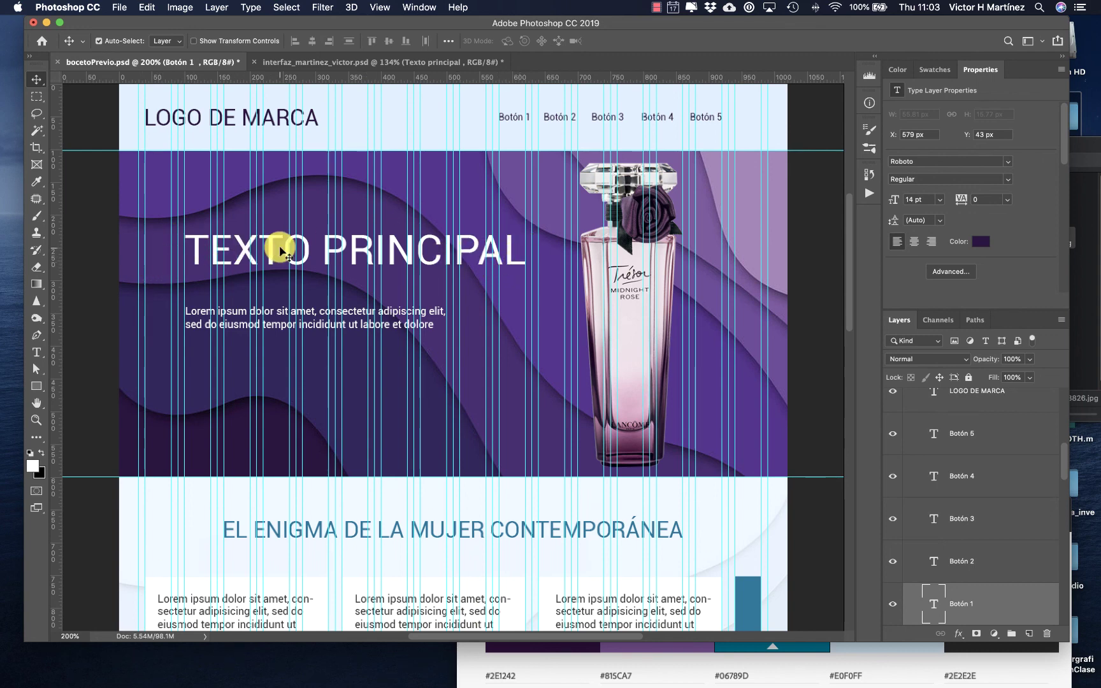
left_click(304, 60)
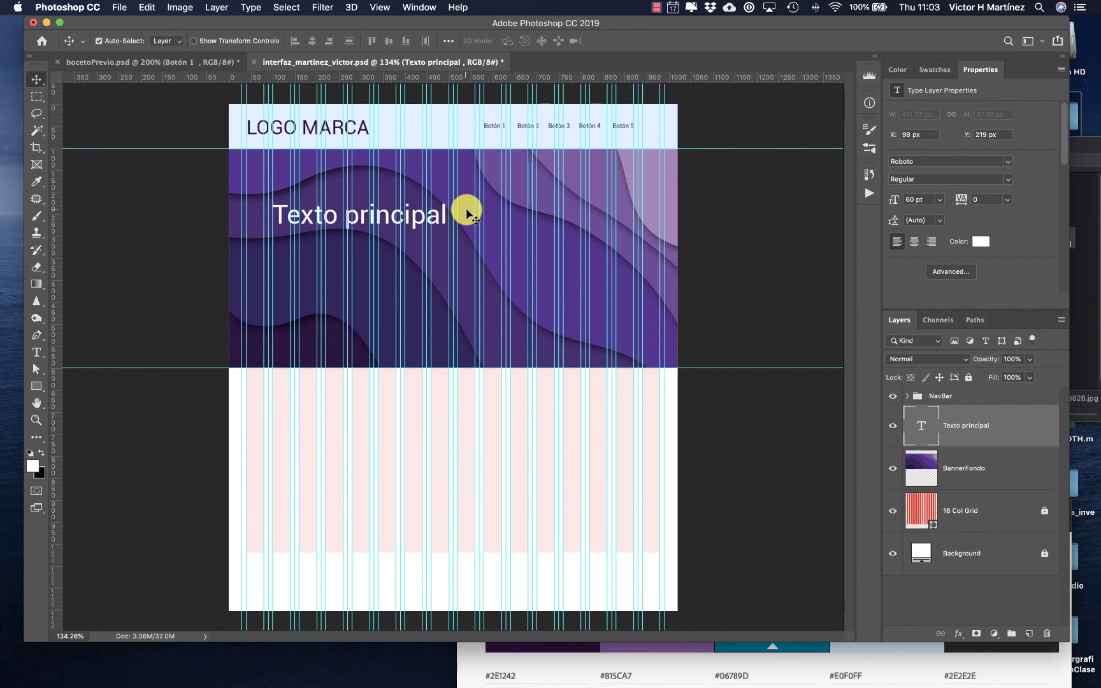
key("super+t")
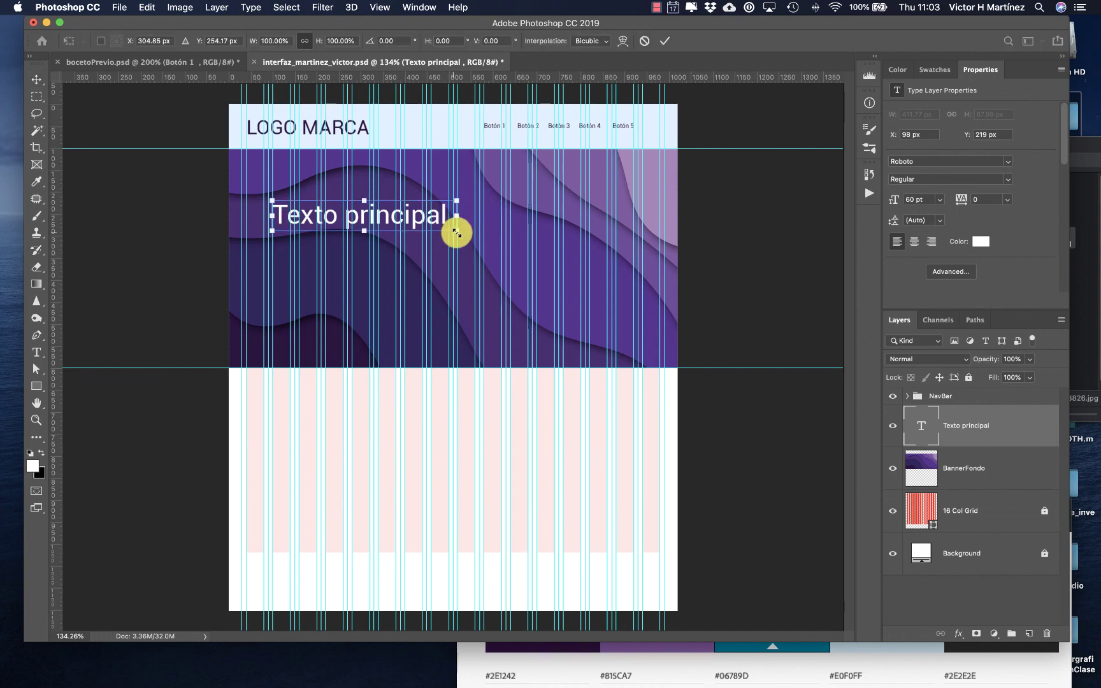
left_click_drag(453, 231, 510, 249)
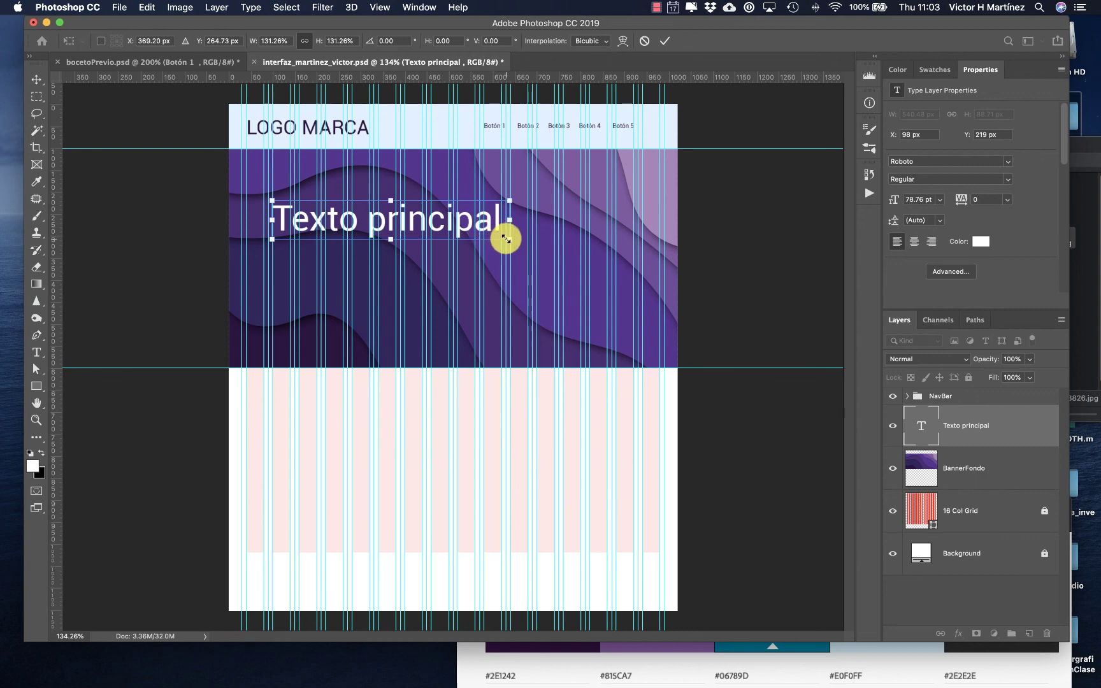
left_click_drag(508, 239, 511, 241)
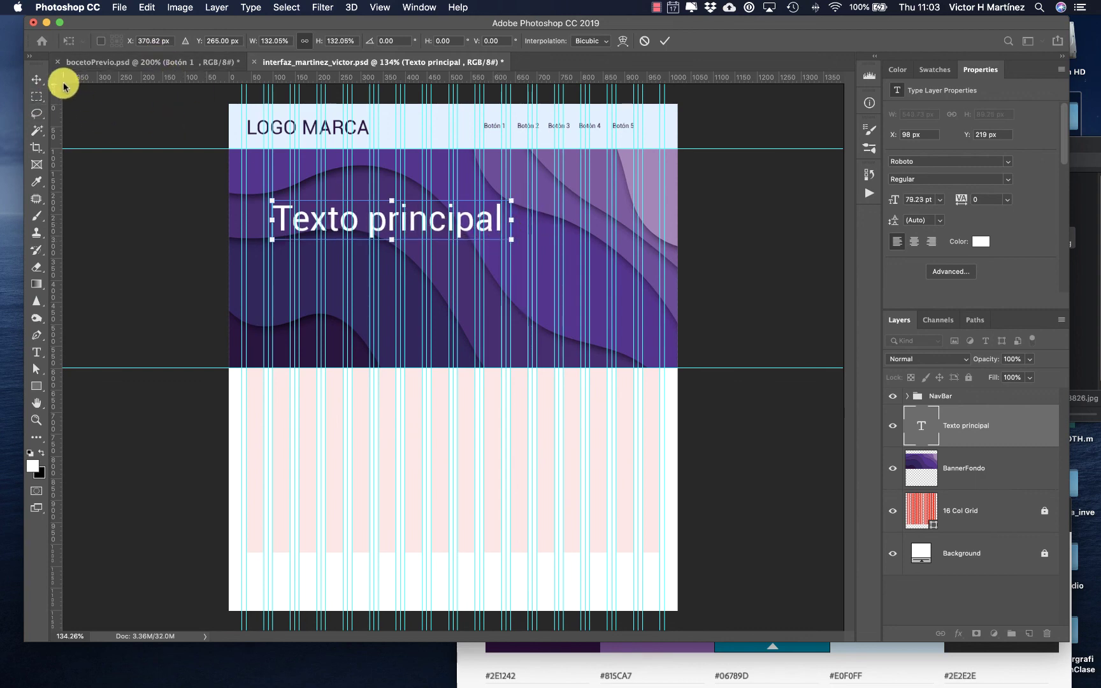
left_click(38, 80)
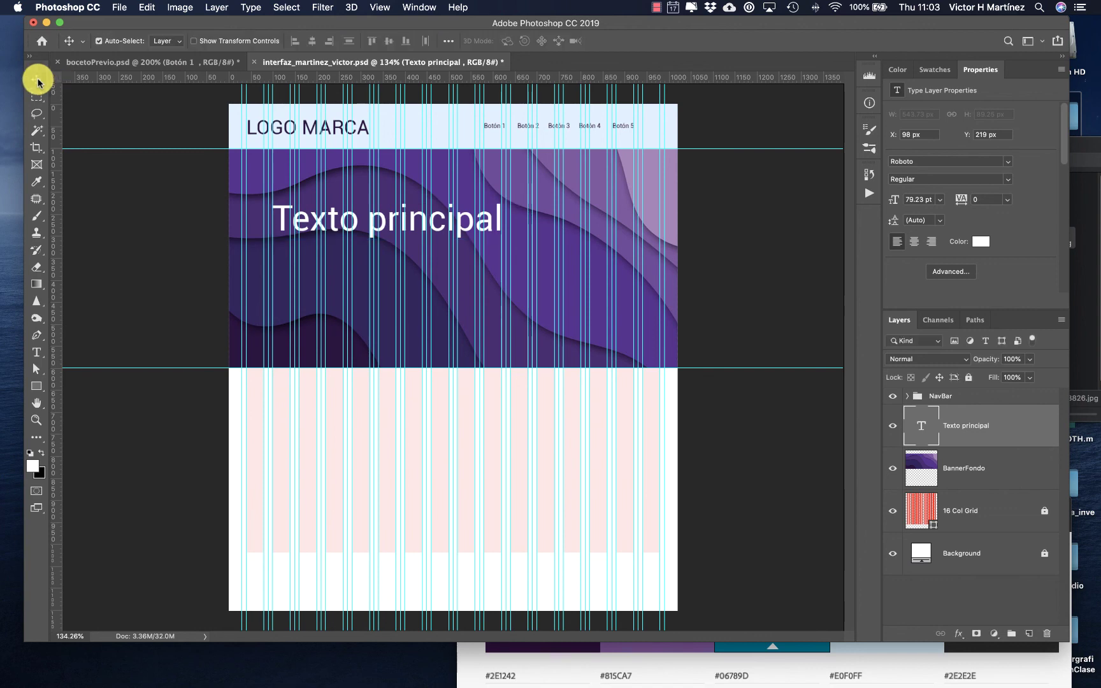
- Check the mockup's heading again and rewrite the banner heading in capitals as "TEXTO PRINCIPAL"
left_click(134, 63)
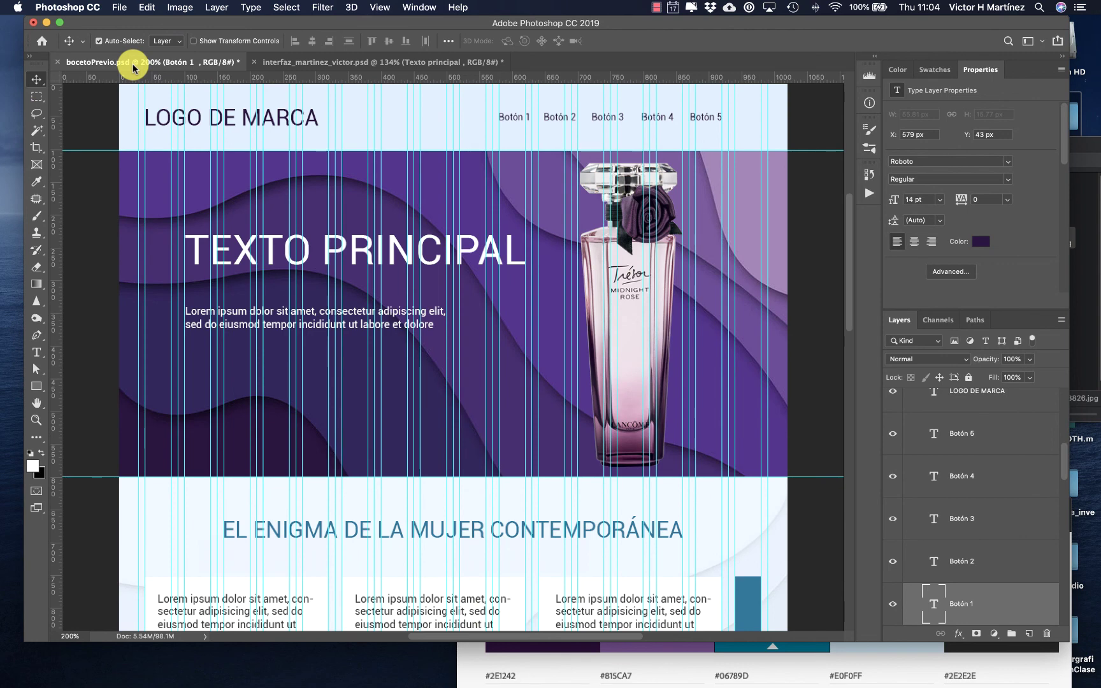
left_click(286, 66)
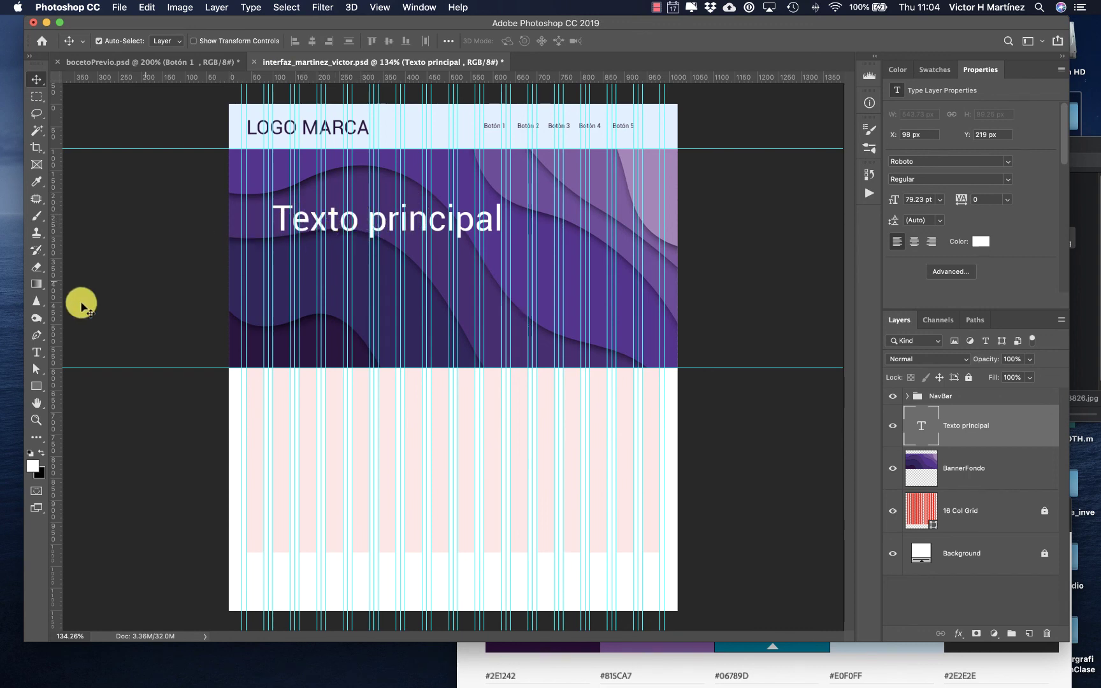
left_click(36, 352)
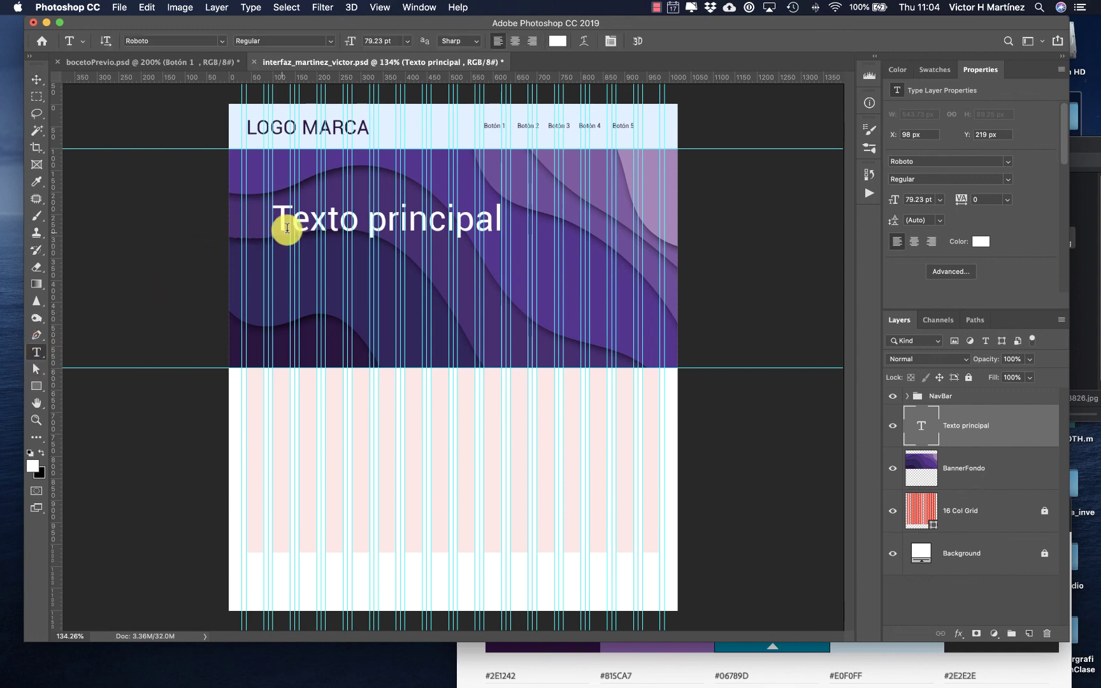
triple_click(307, 220)
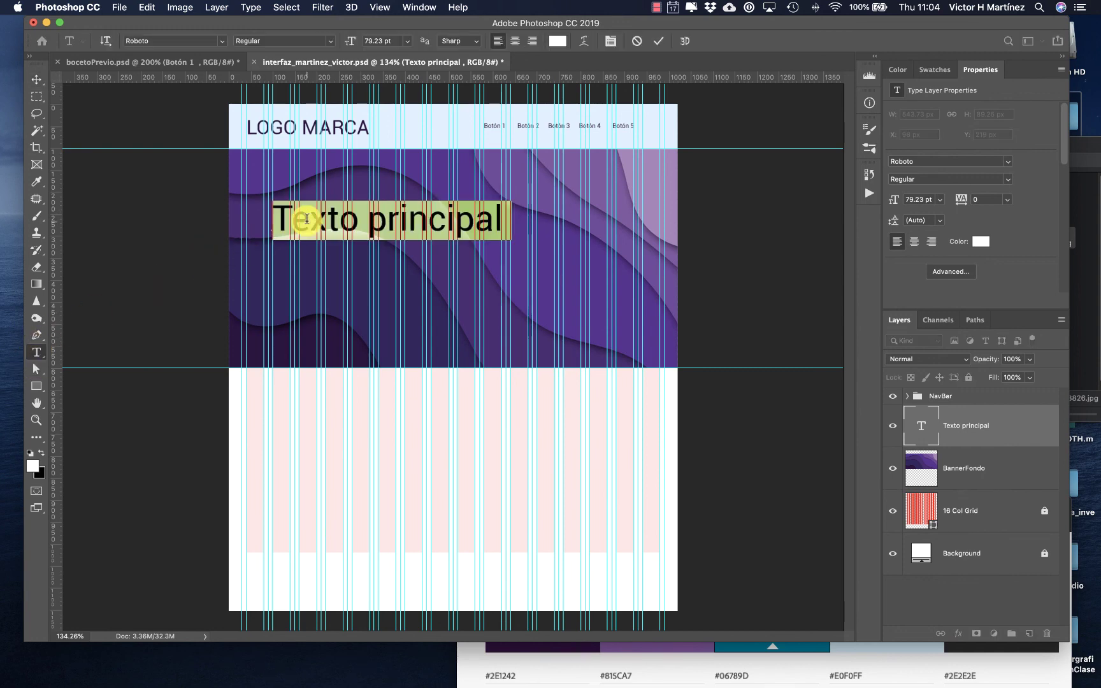
type("TE")
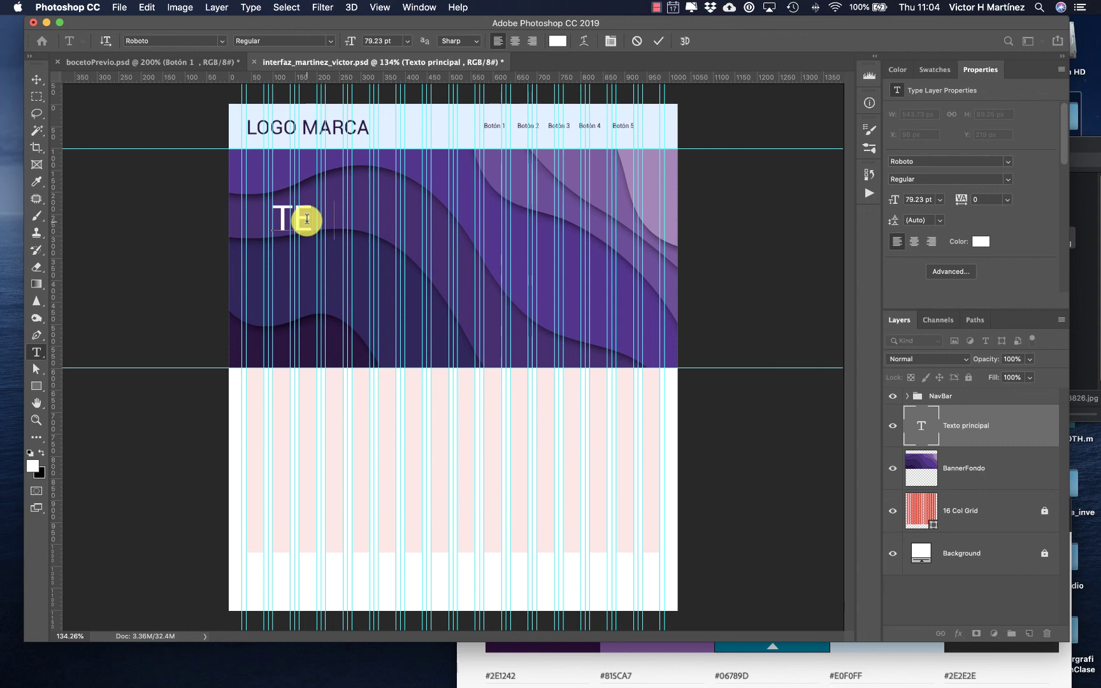
type("XTO PRINCIPAL")
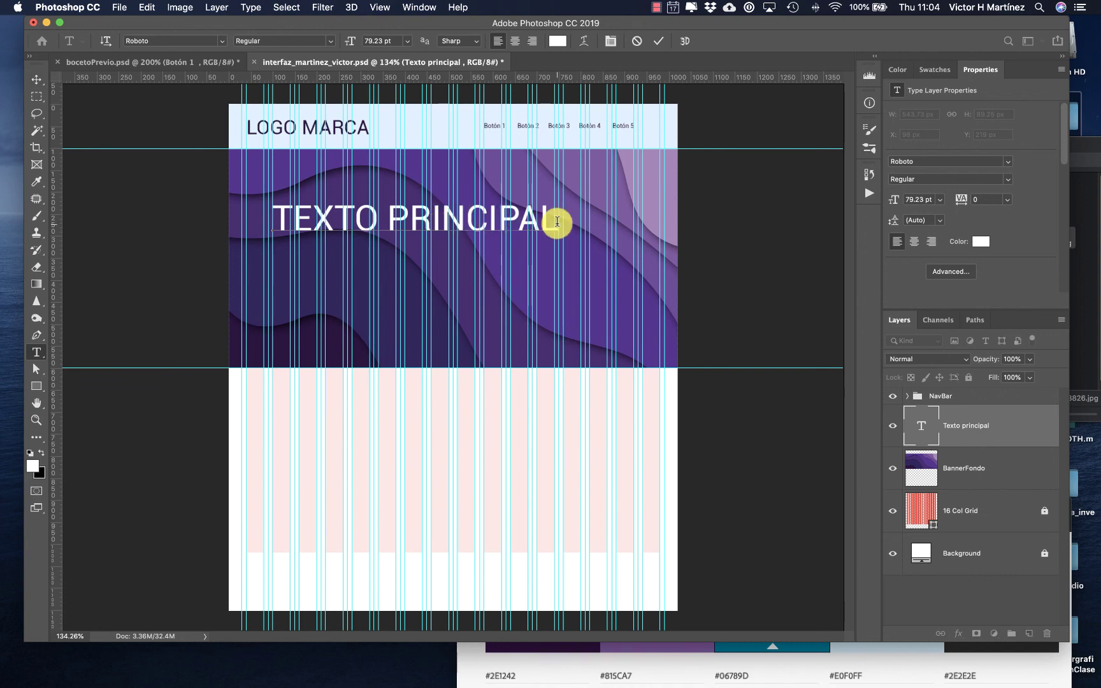
left_click(35, 85)
- Scale the TEXTO PRINCIPAL heading down proportionally to about 80%, giving about 63 pt text
key("super+t")
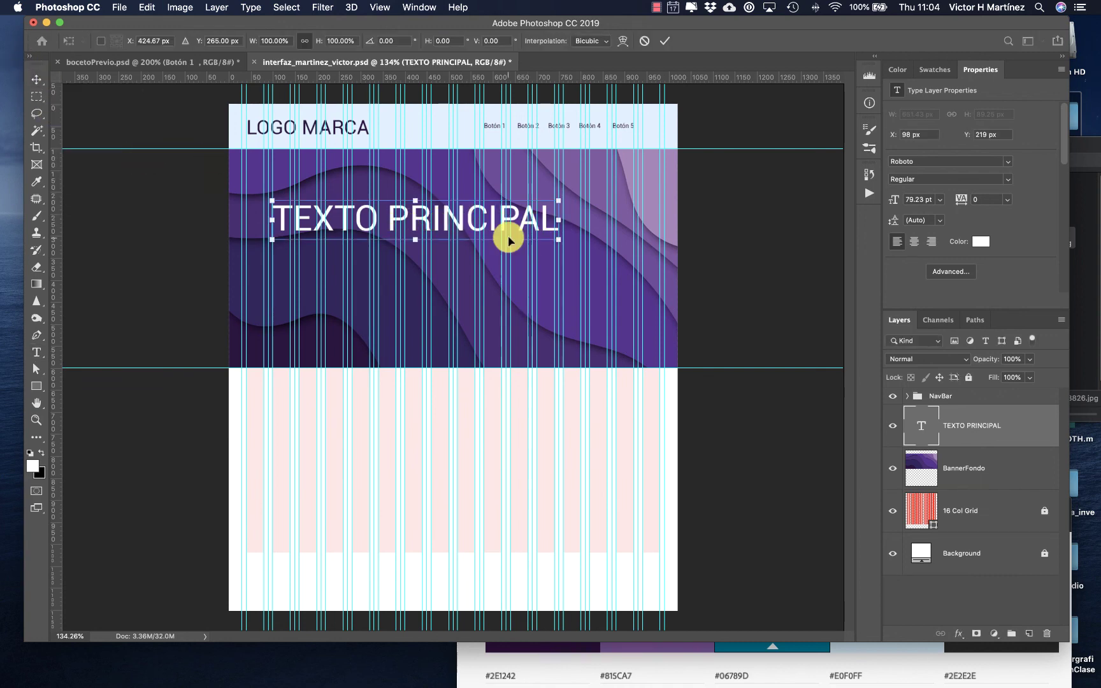
left_click_drag(558, 241, 500, 244)
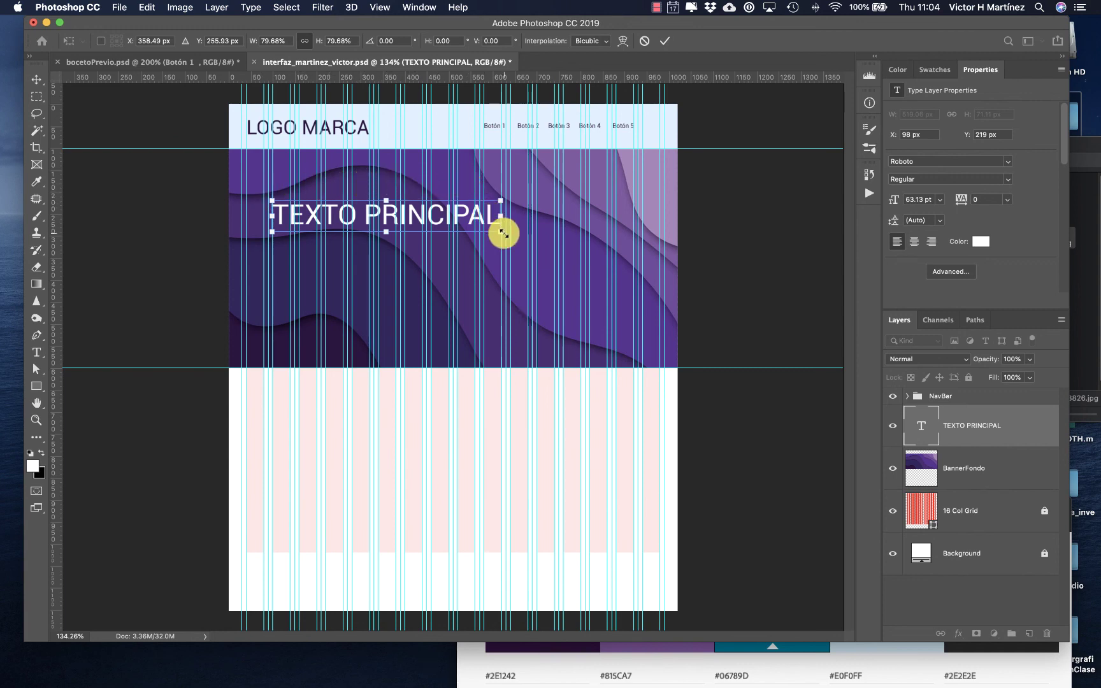
key("Return")
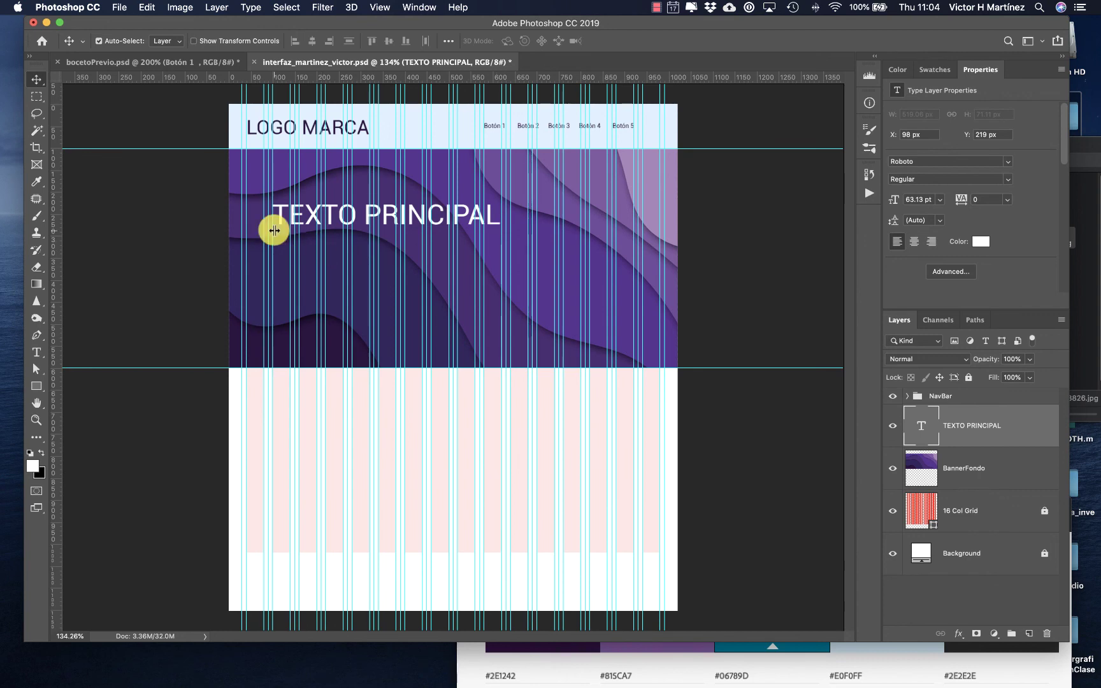
- Check the paragraph below the heading in the bocetoPrevio mockup and activate the Type tool in the interface document
left_click(171, 59)
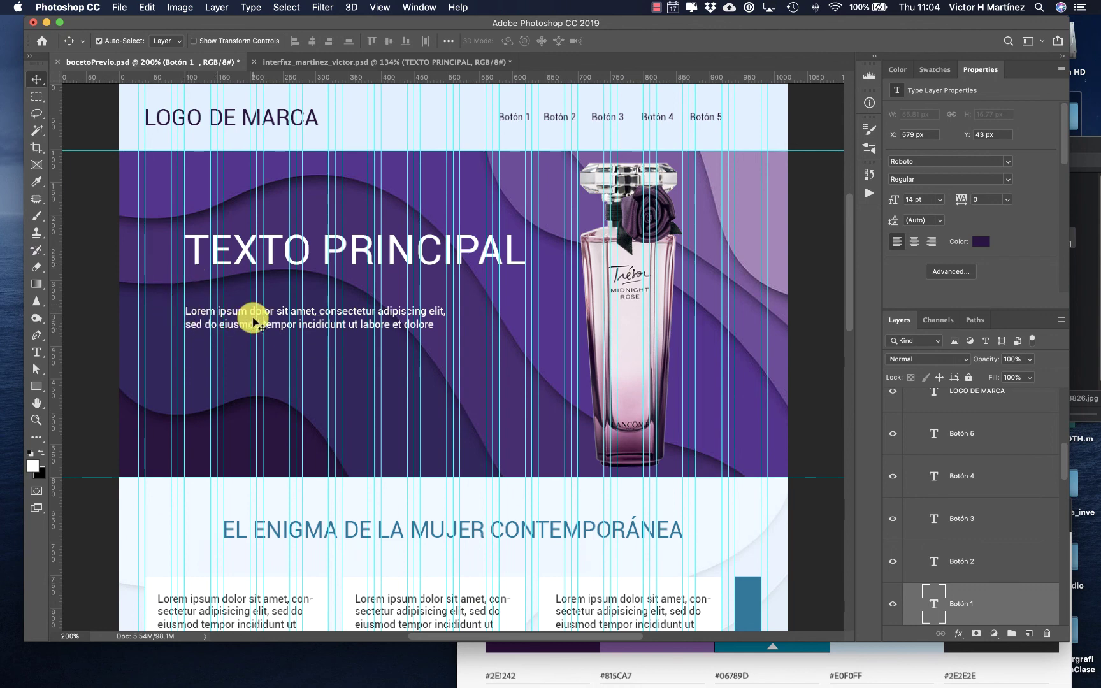
left_click(299, 64)
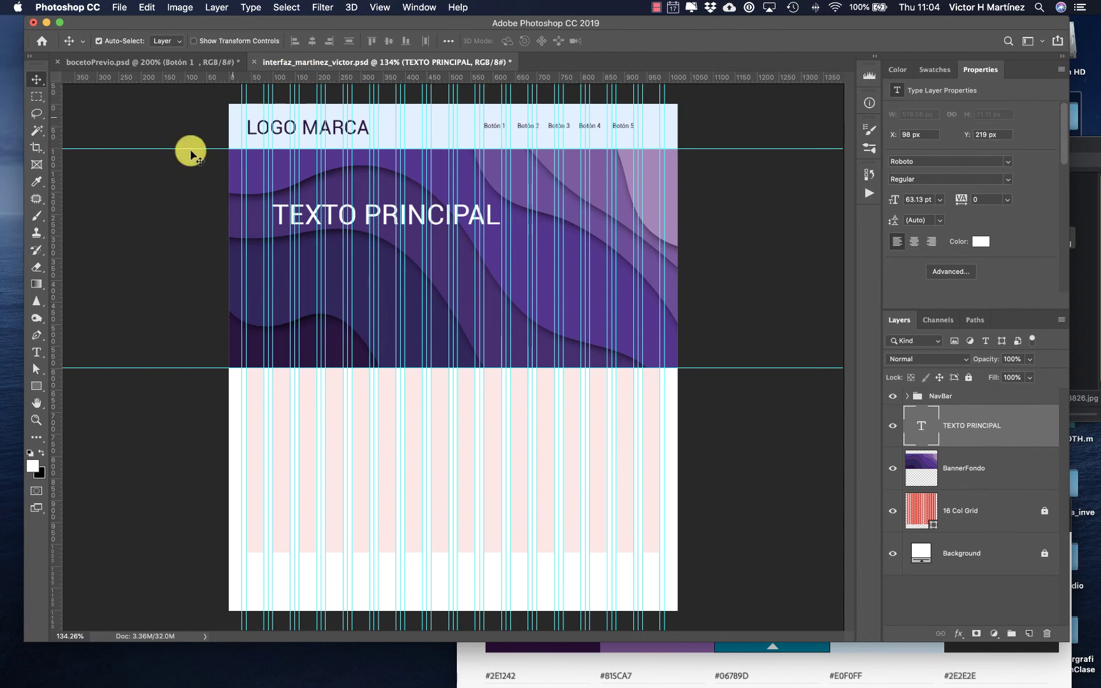
left_click(35, 355)
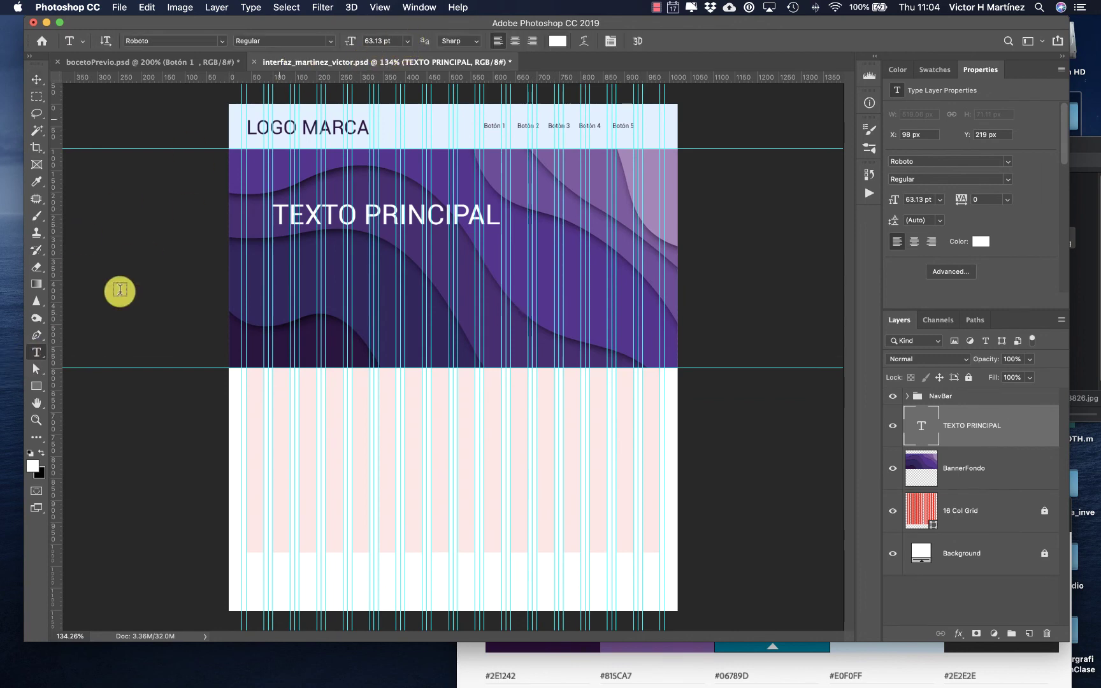
left_click(406, 43)
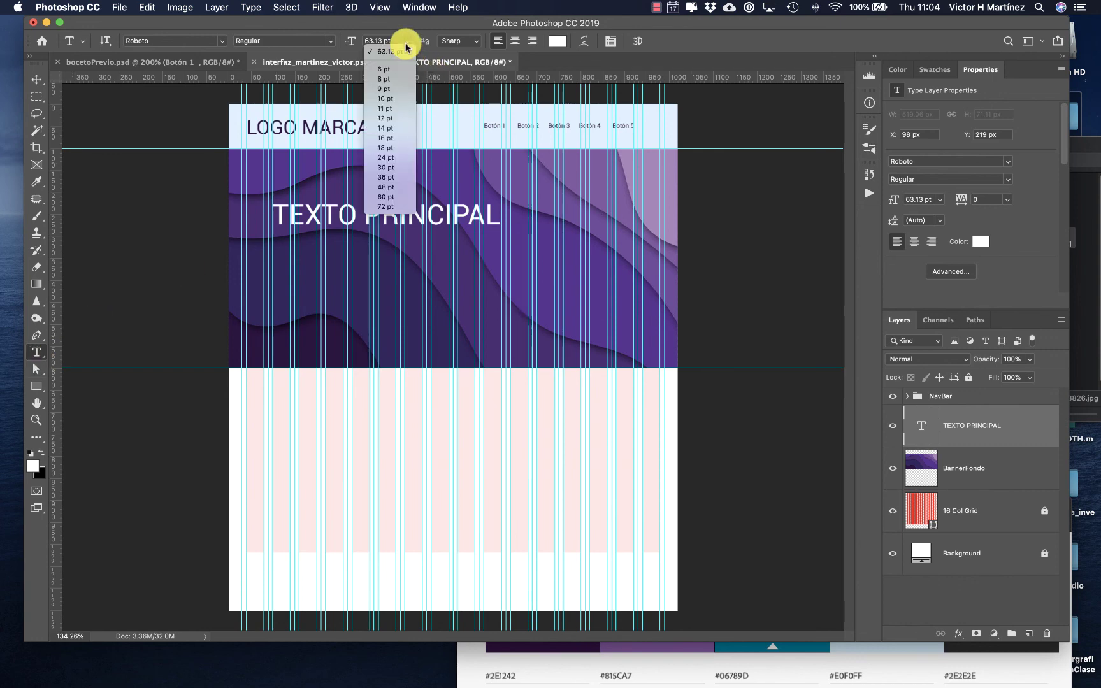
left_click(390, 158)
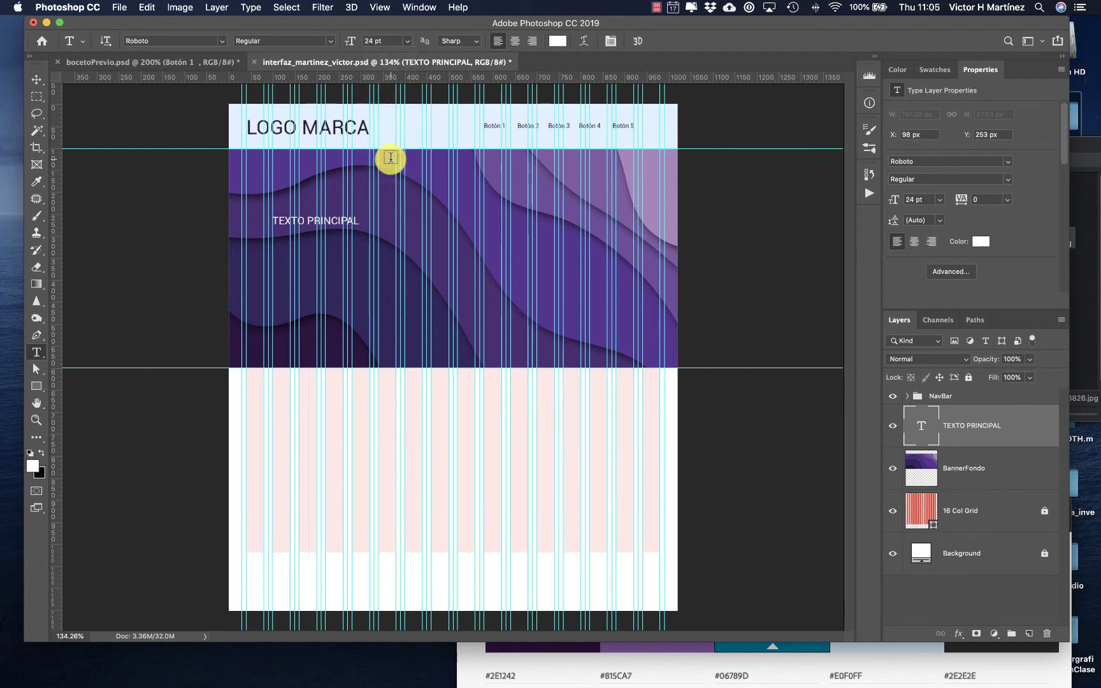
key("super+z")
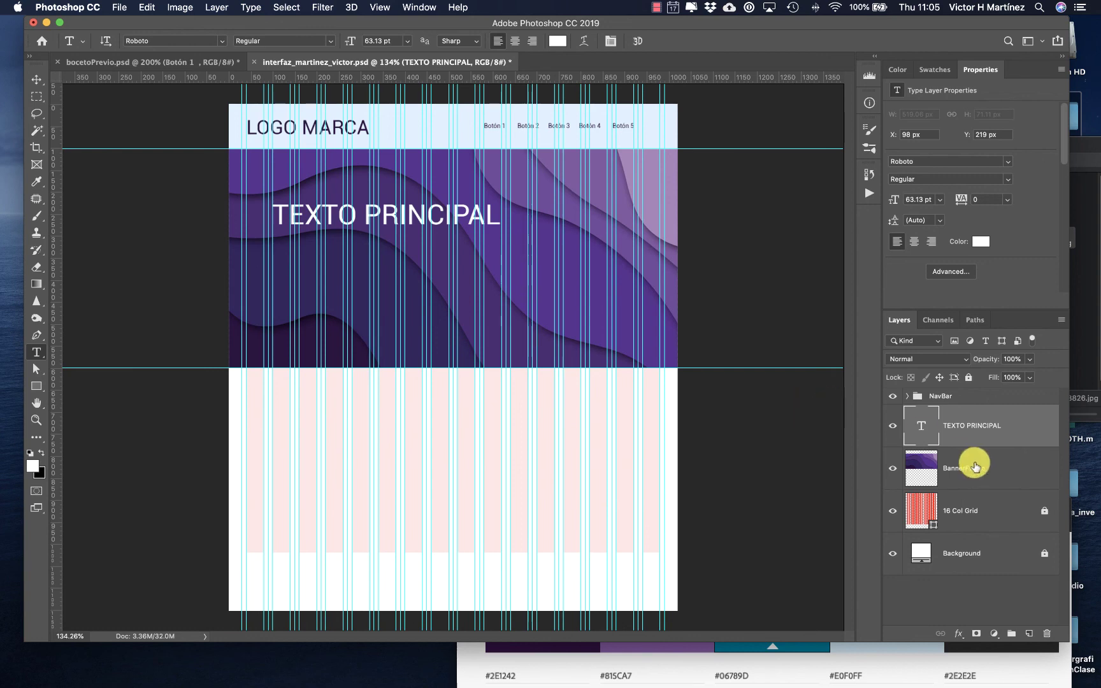
left_click(407, 41)
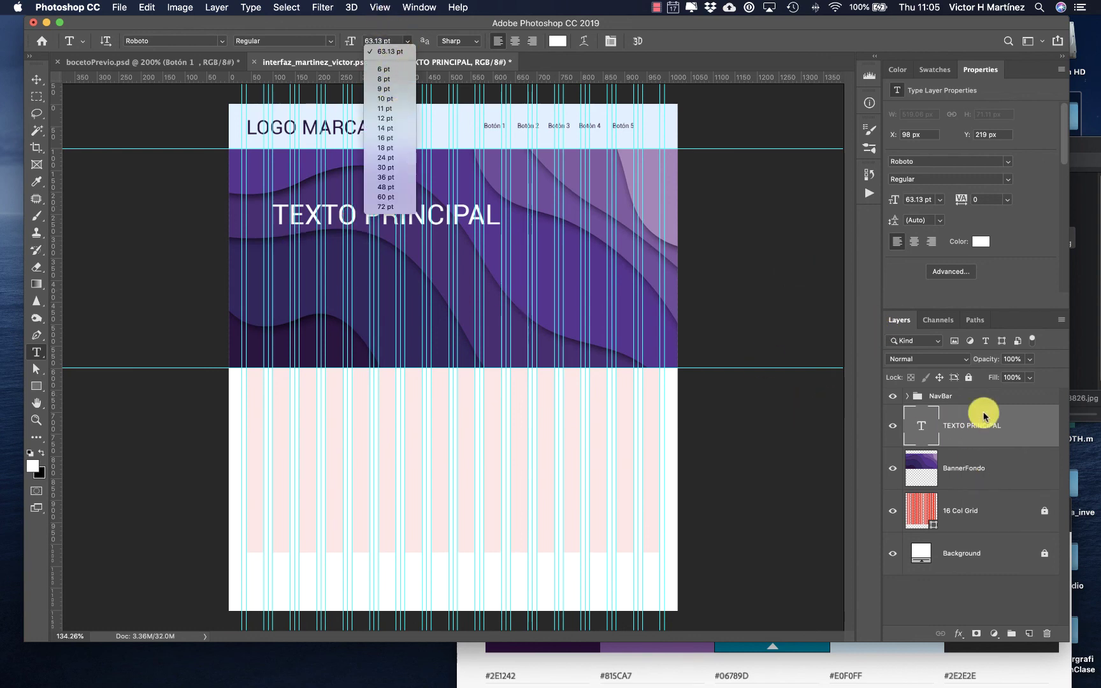
left_click(408, 157)
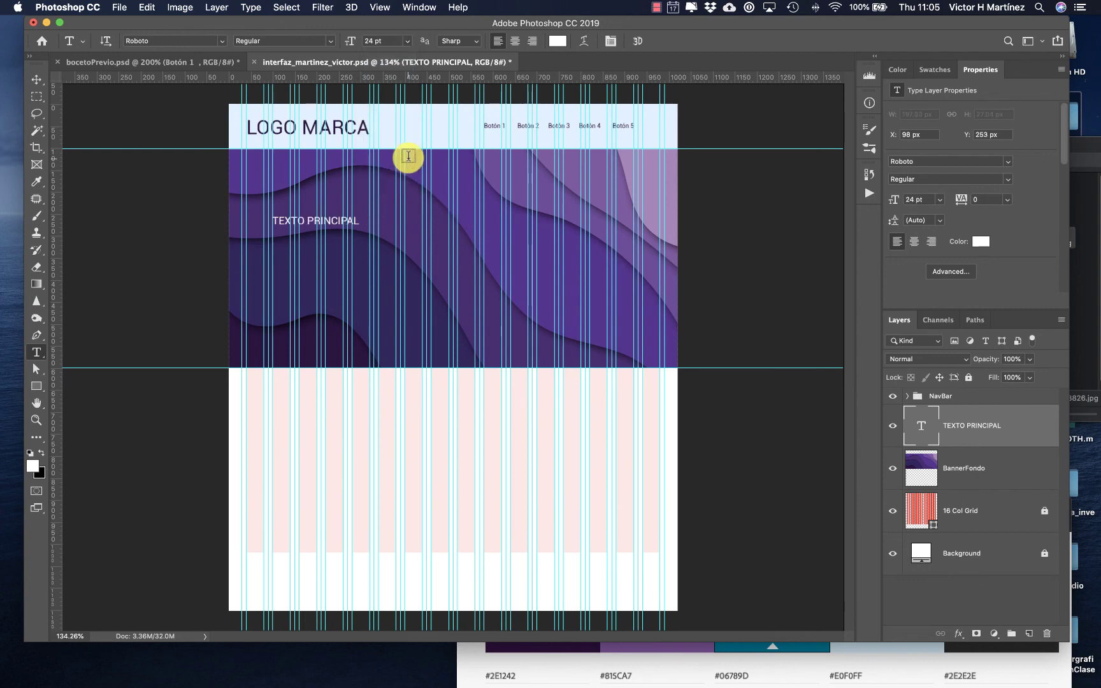
left_click(143, 7)
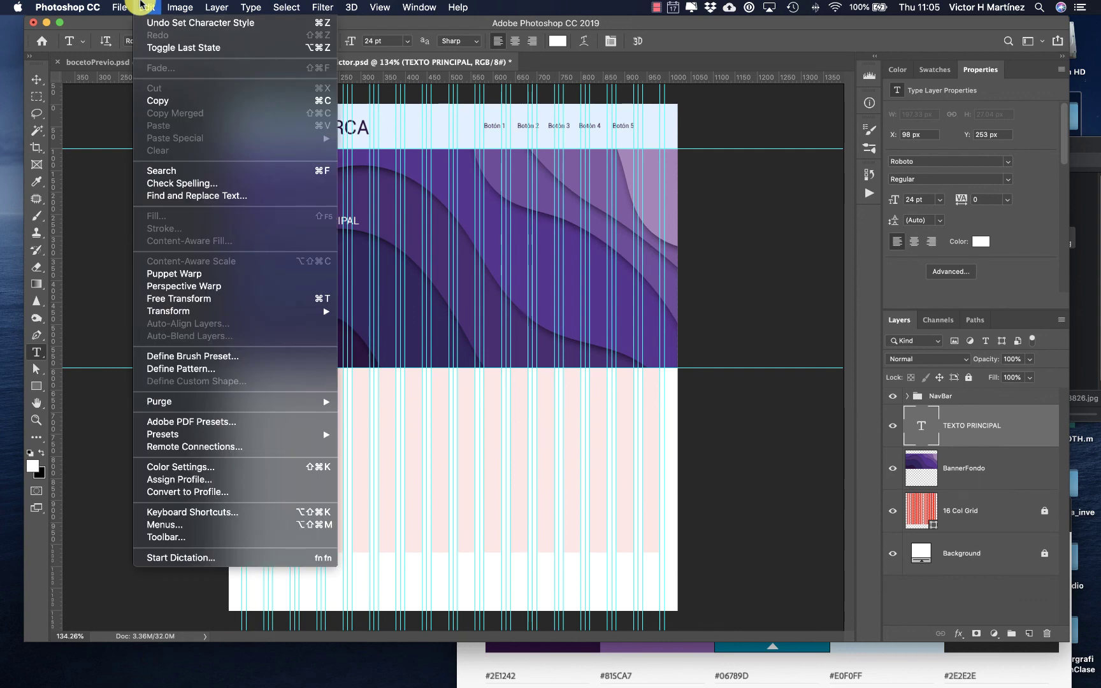
left_click(154, 5)
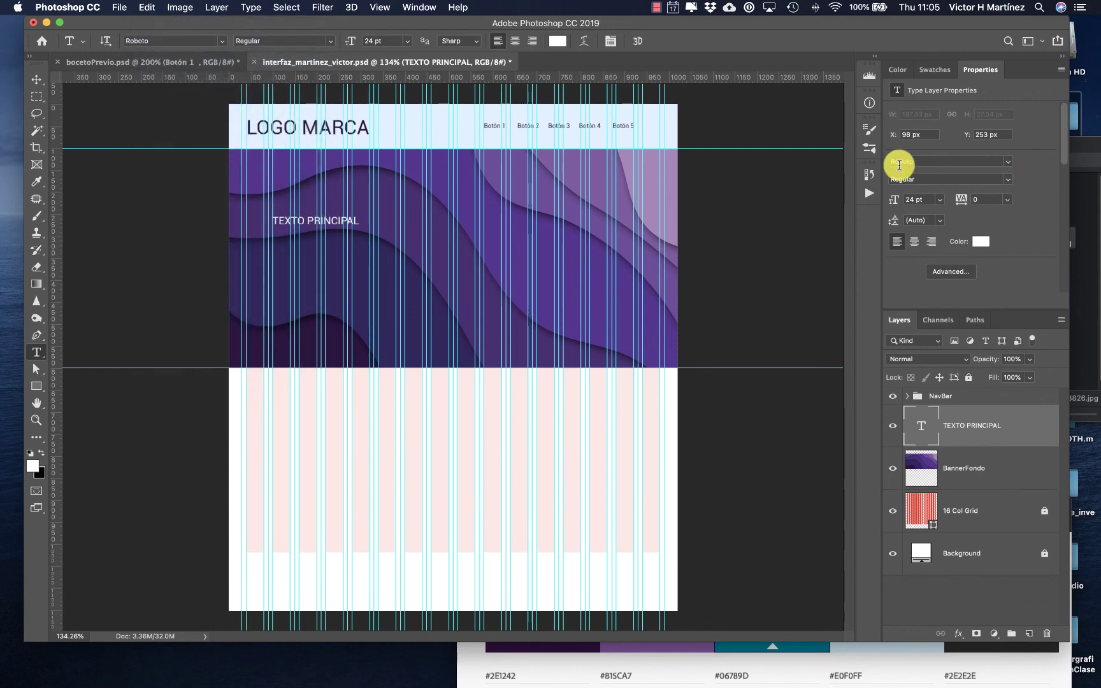
left_click(869, 177)
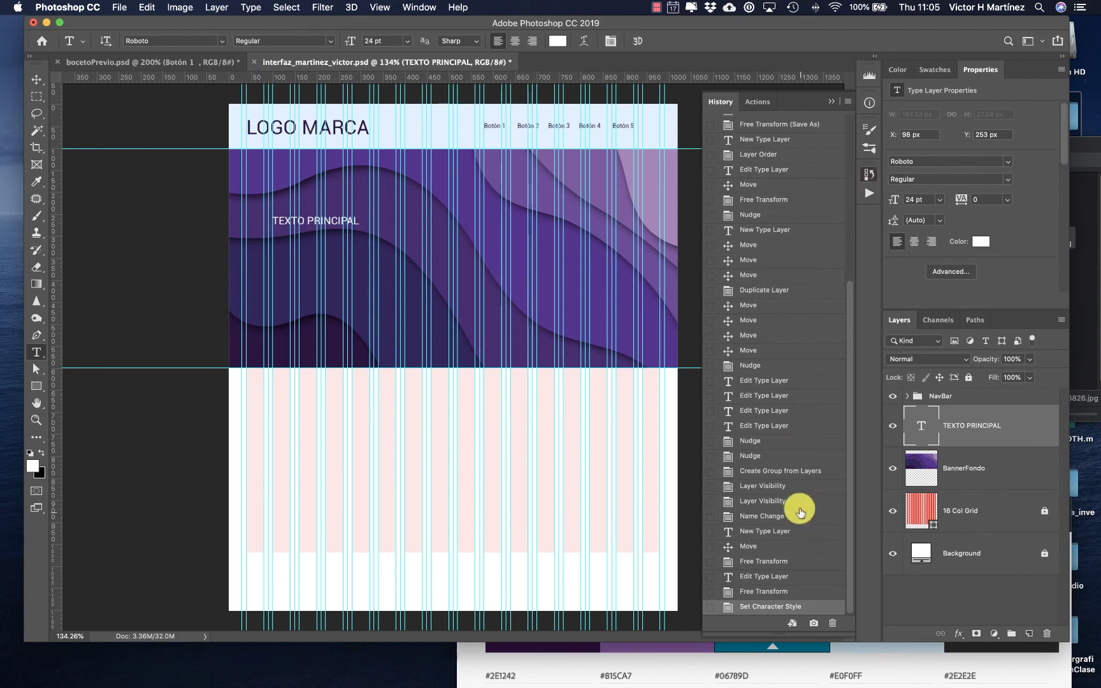
left_click(748, 592)
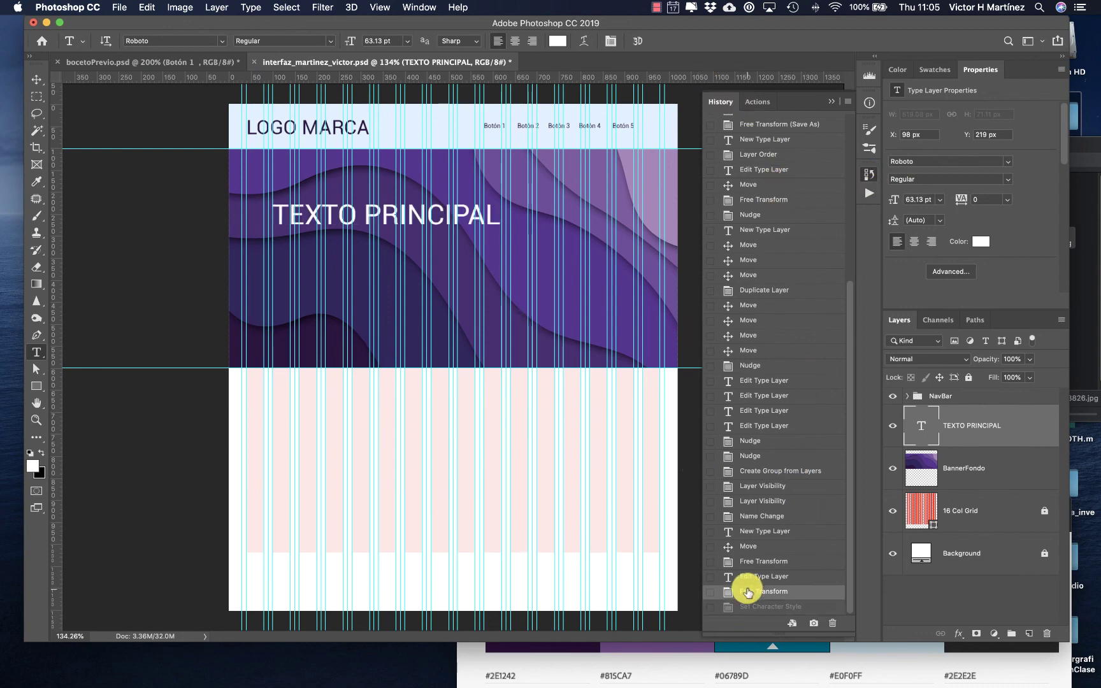
- Add a Lorem ipsum paragraph box about 460 by 90 px below the banner heading, directly above the BannerFondo layer, at 24 pt
left_click(972, 477)
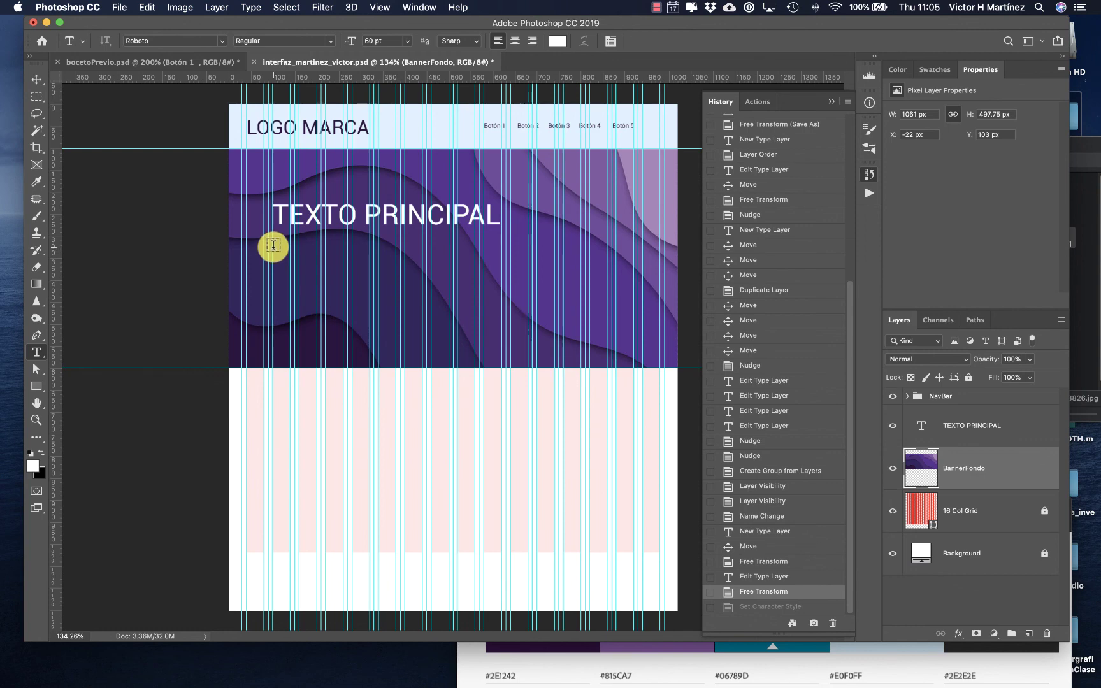
left_click_drag(273, 246, 475, 286)
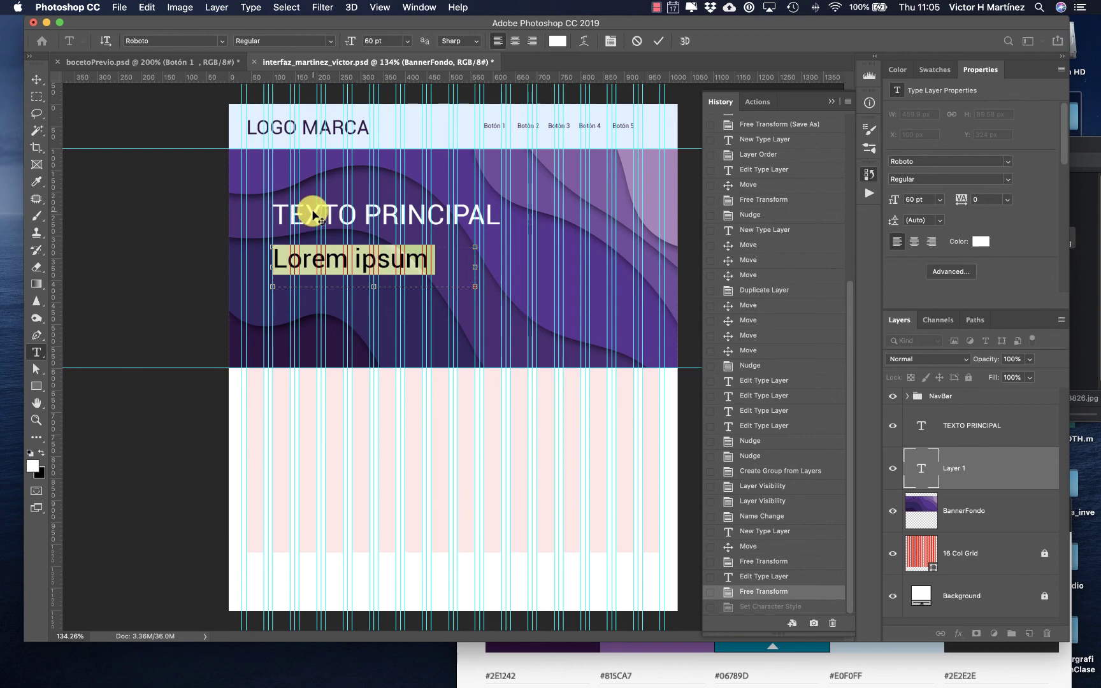
left_click(408, 40)
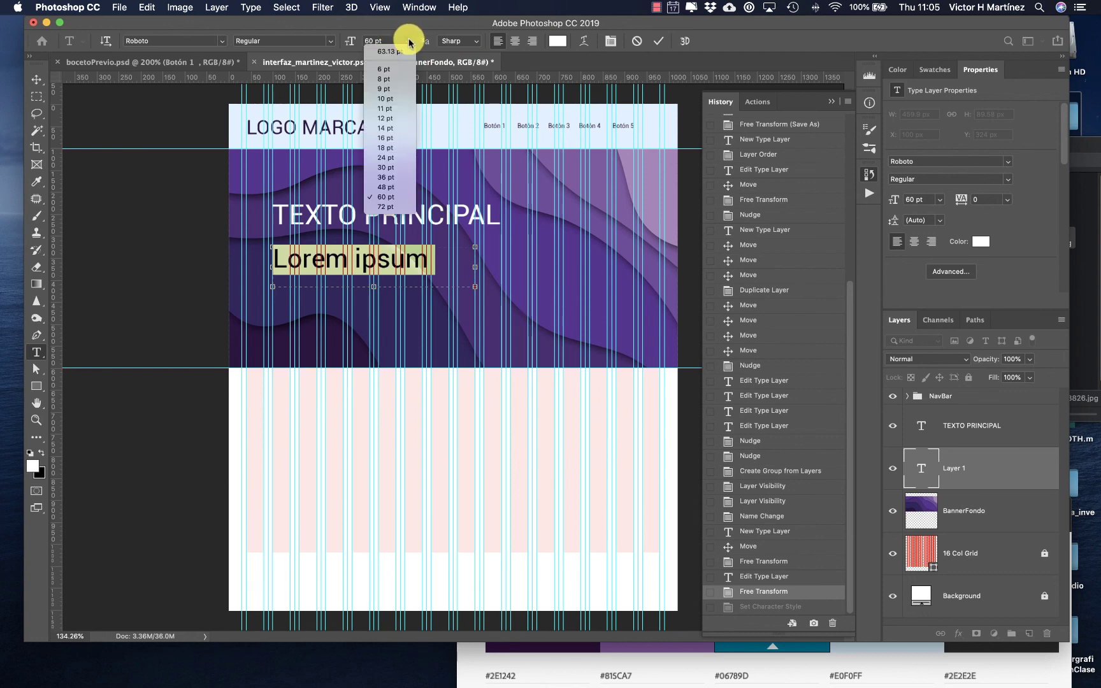
left_click(387, 157)
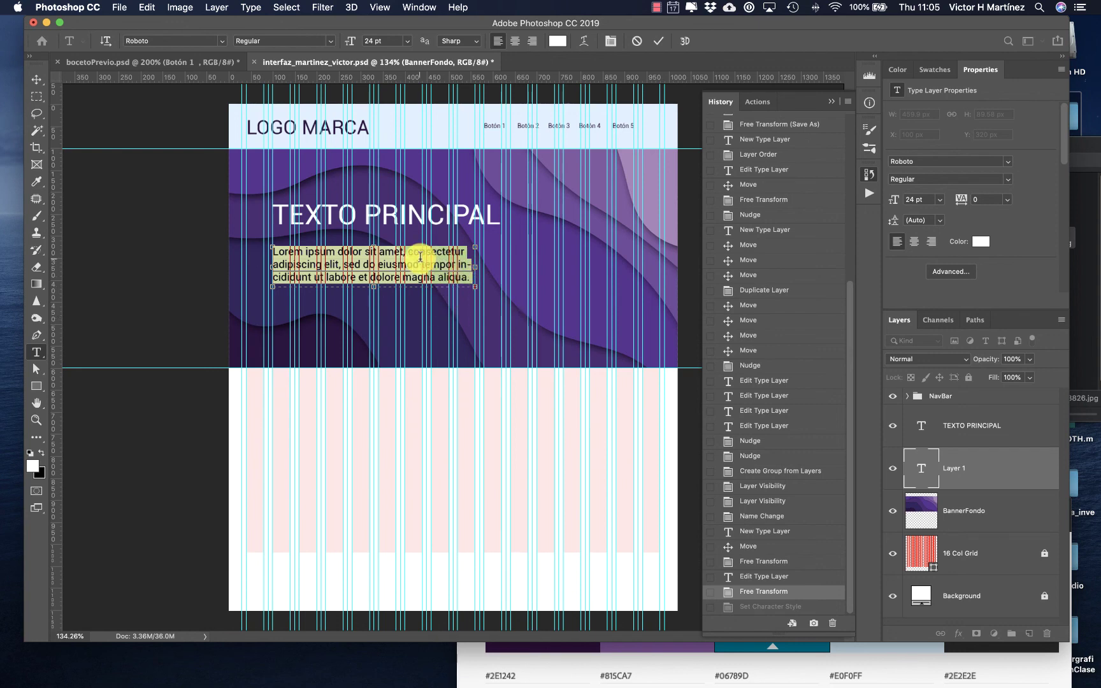
left_click(247, 6)
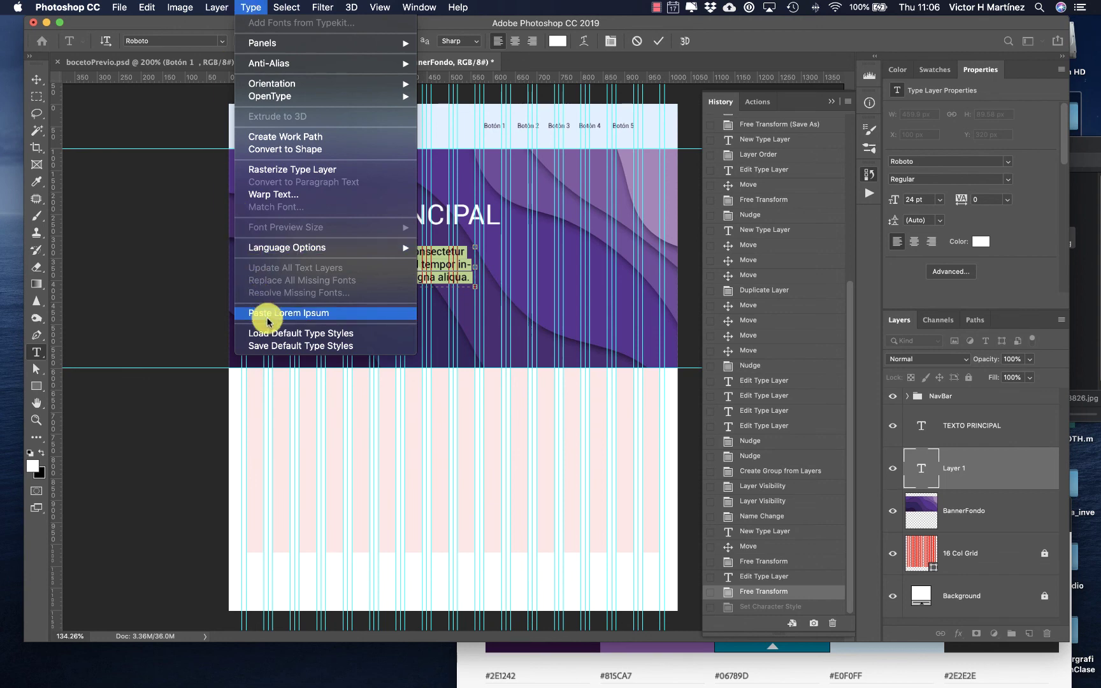
left_click(632, 2)
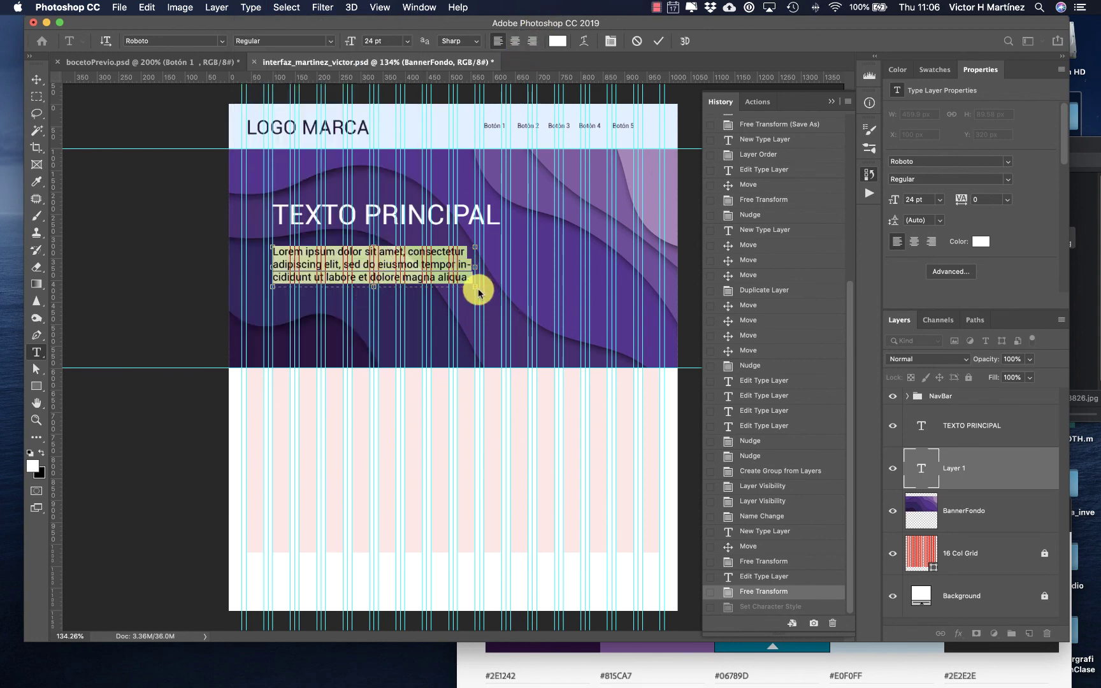
- Check the paragraph's text size in the bocetoPrevio mockup and set the whole banner paragraph to 16 pt
left_click(183, 62)
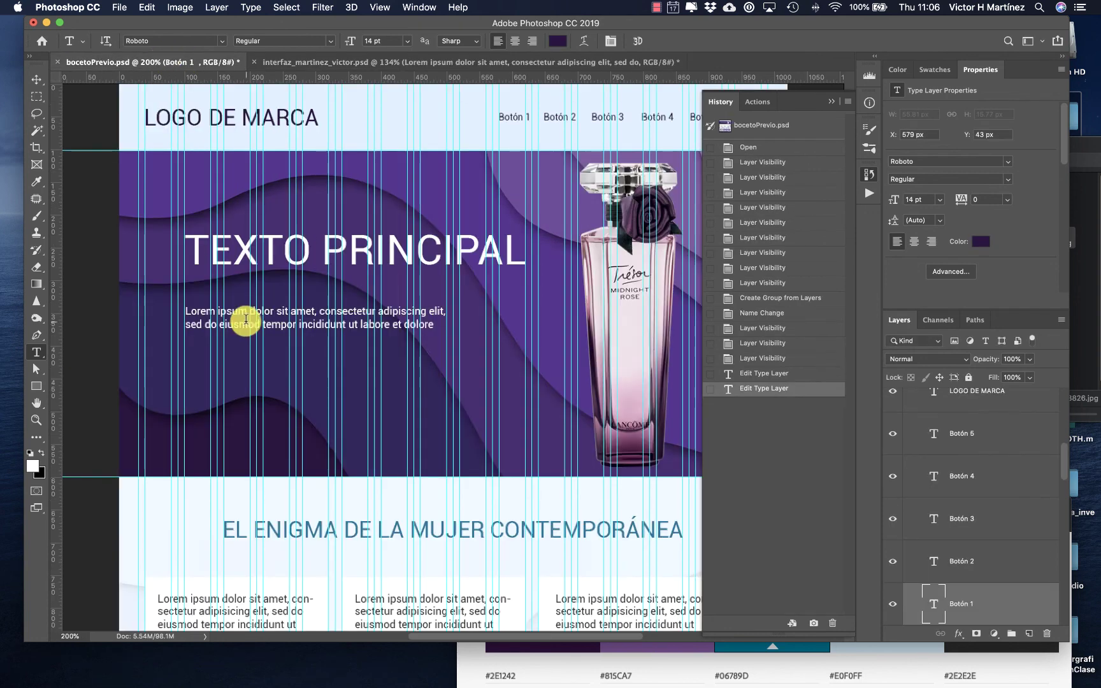
left_click(240, 314)
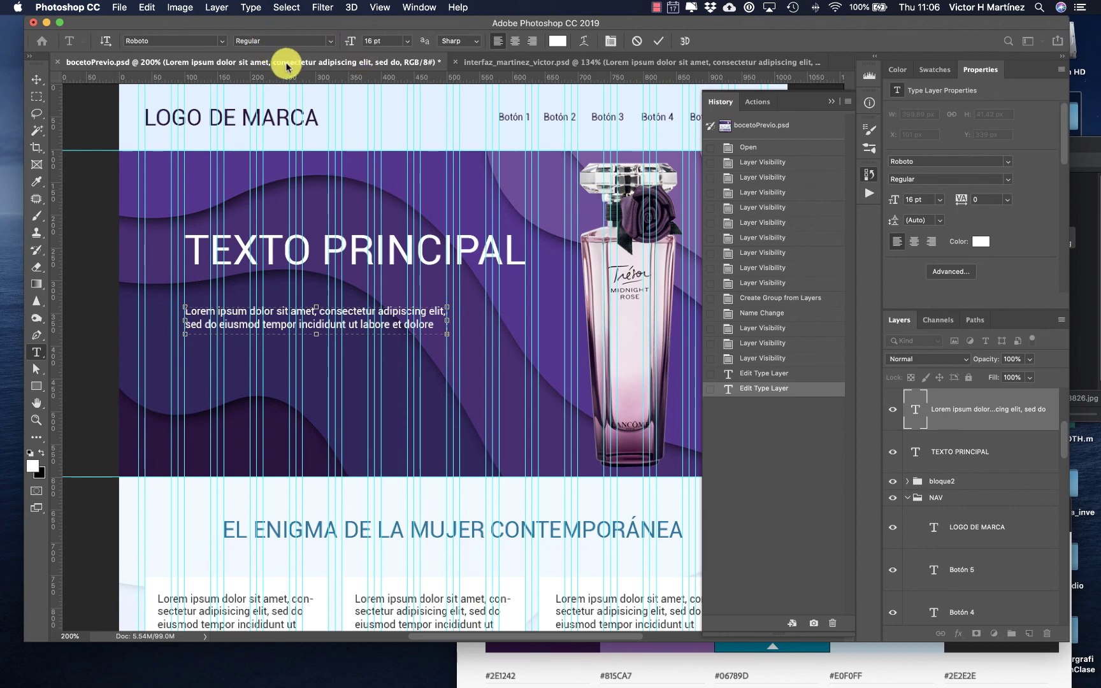
left_click(494, 62)
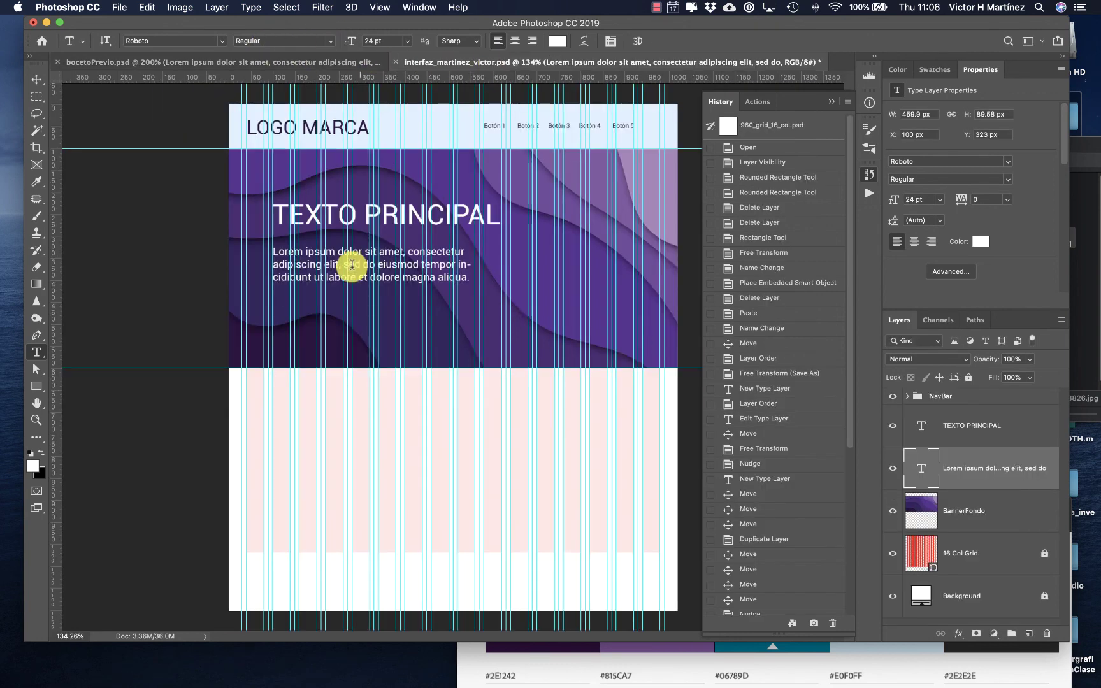
triple_click(362, 253)
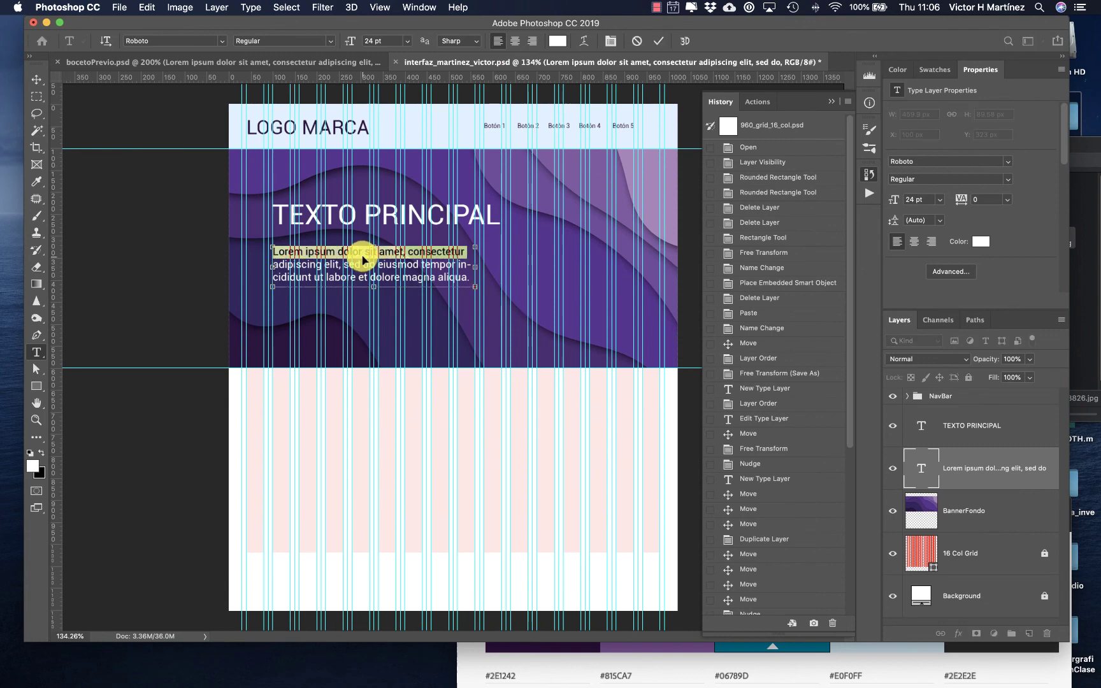
left_click(363, 256)
left_click(406, 42)
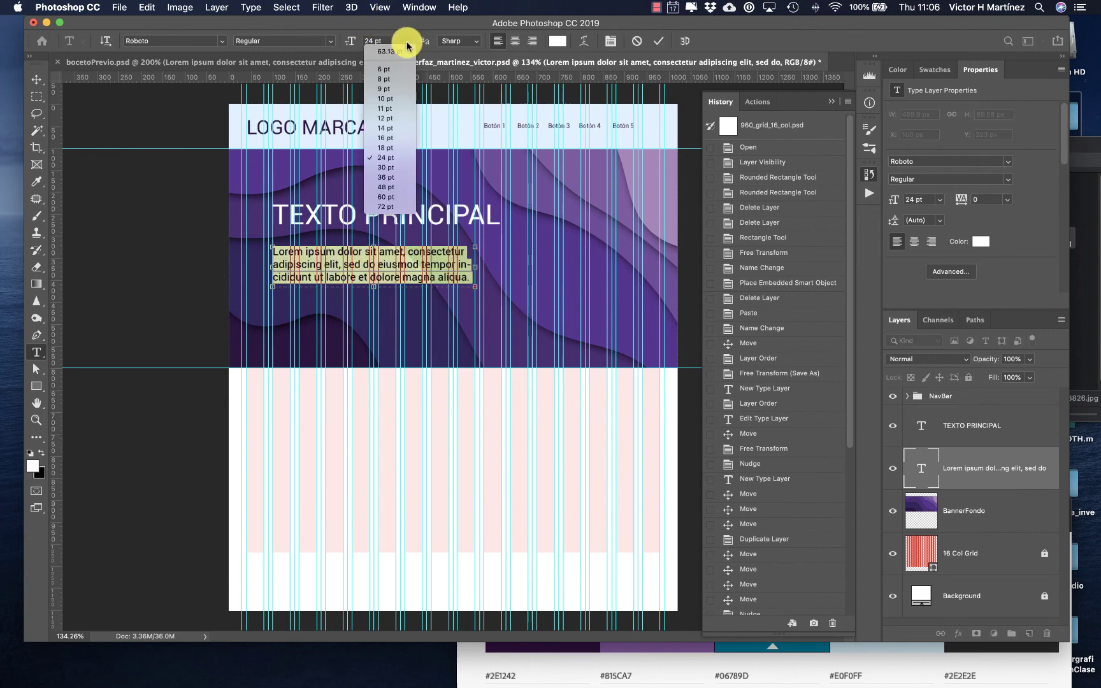
left_click(400, 141)
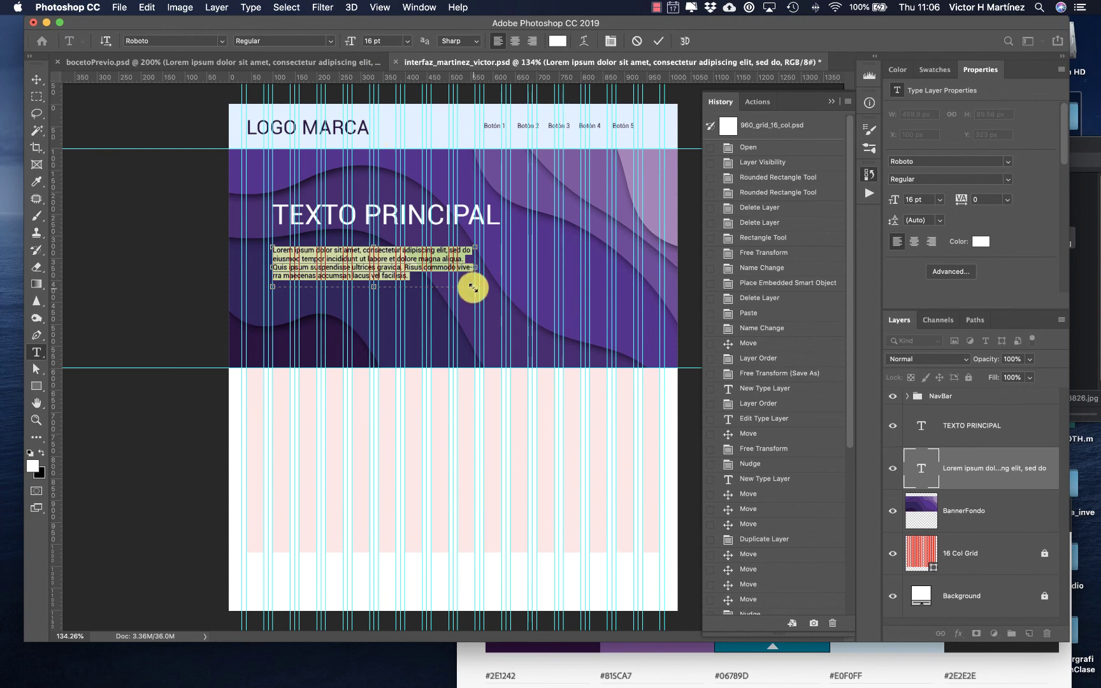
- Shrink the paragraph box to about 400 by 47 px to show two lines like the mockup, and save the document
left_click(212, 57)
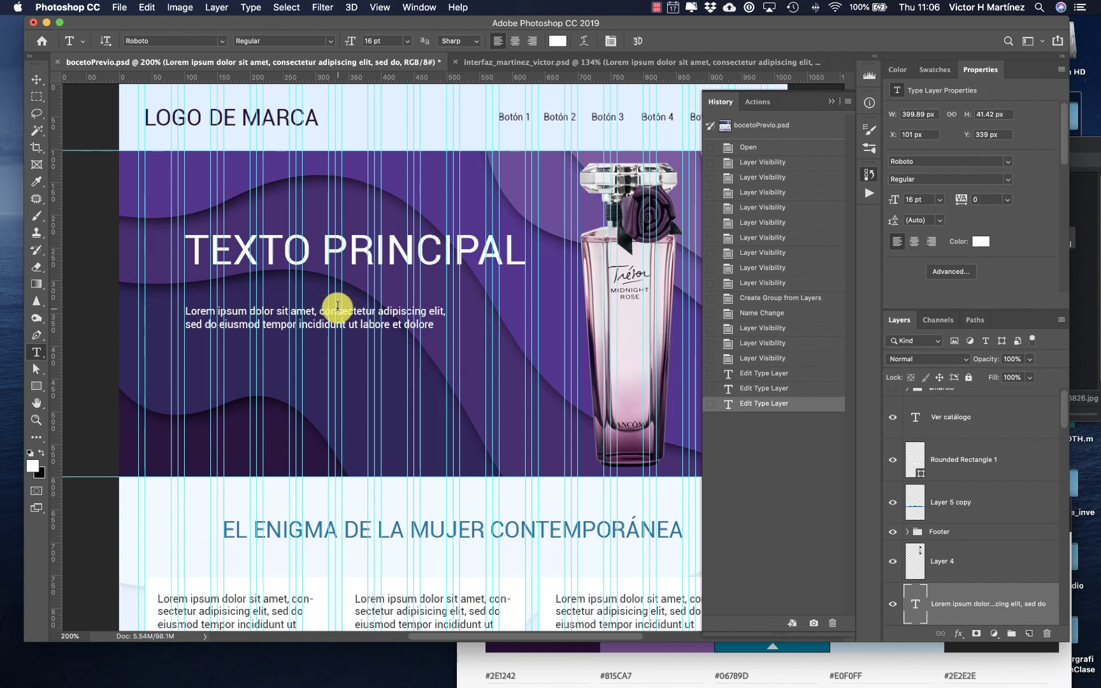
left_click(479, 62)
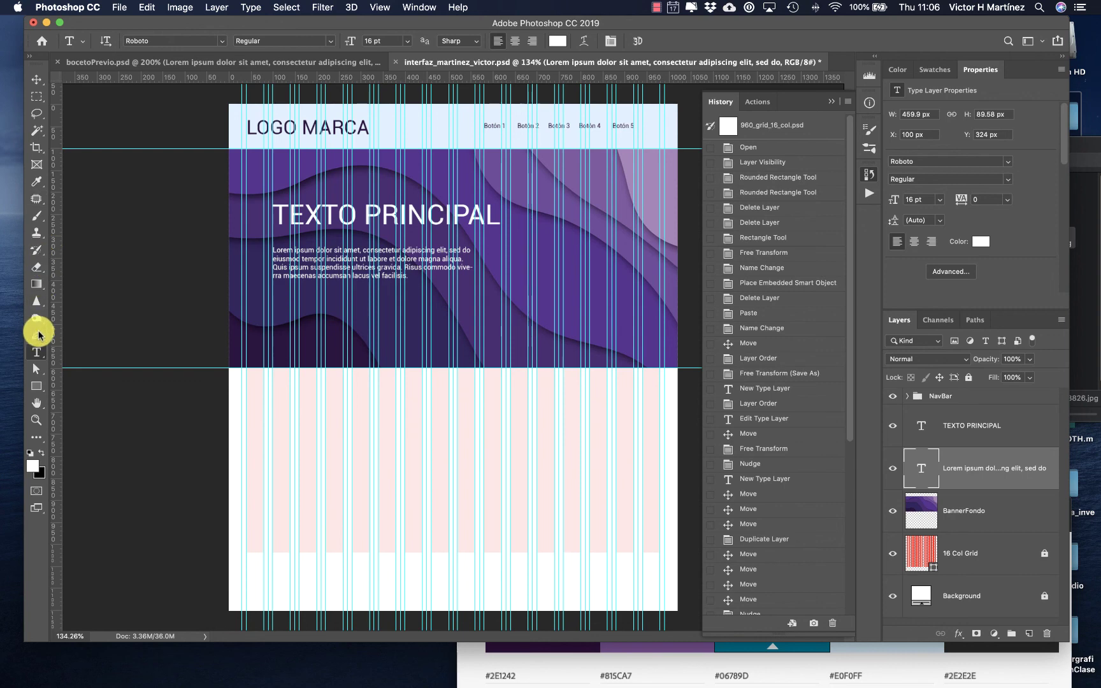
left_click(371, 249)
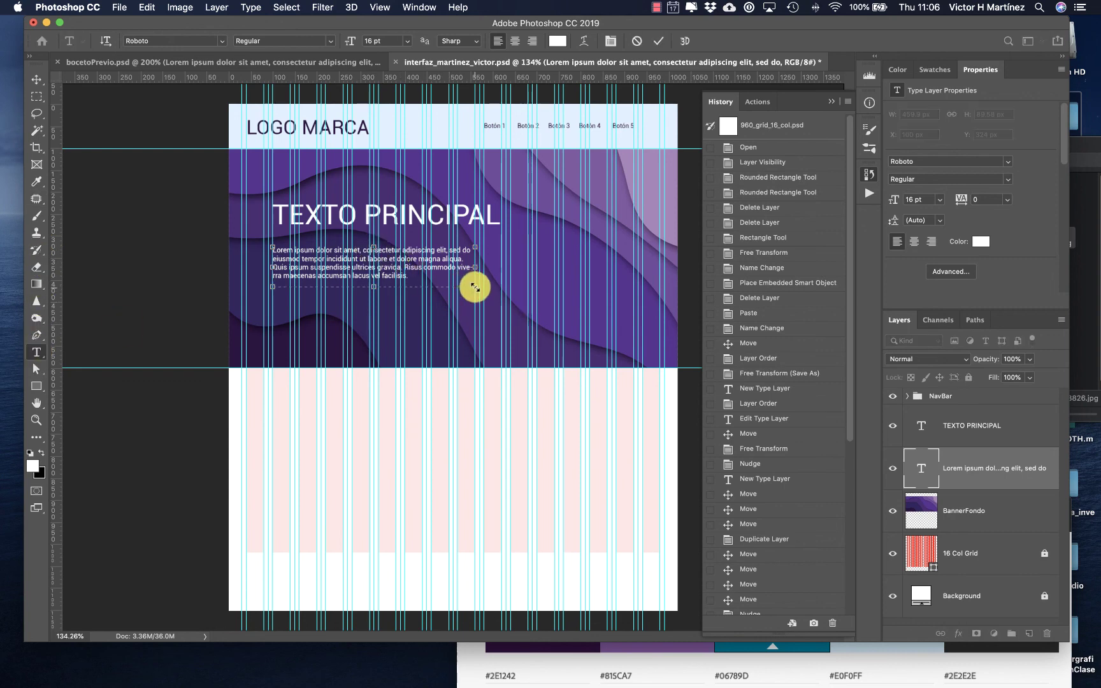
left_click_drag(475, 287, 450, 269)
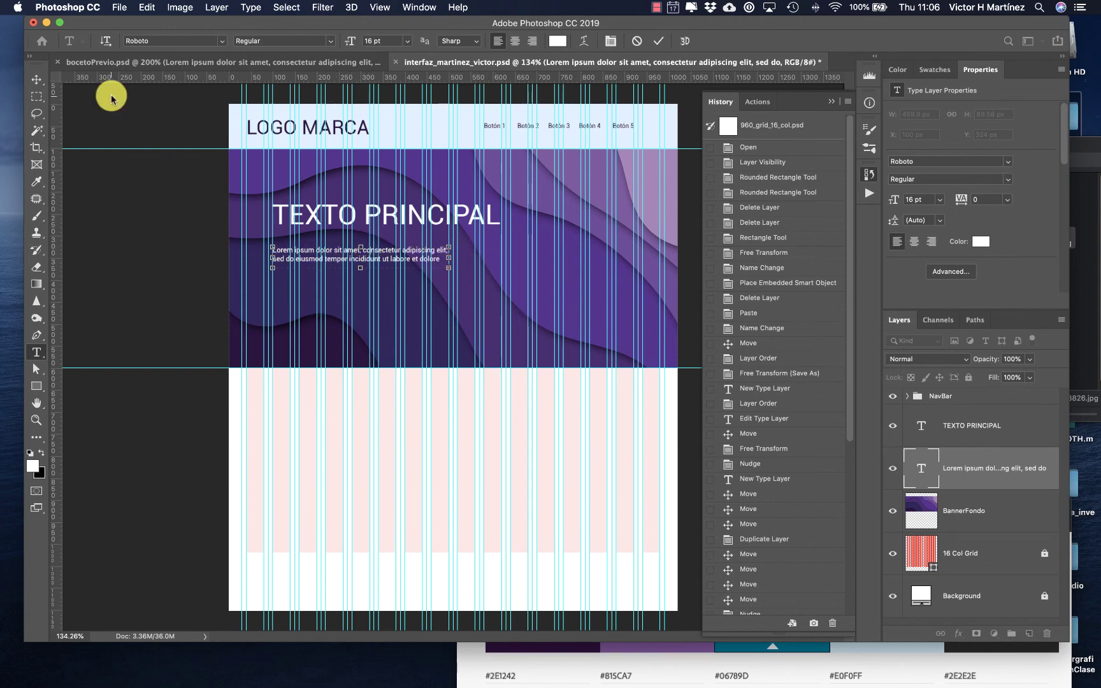
left_click(40, 78)
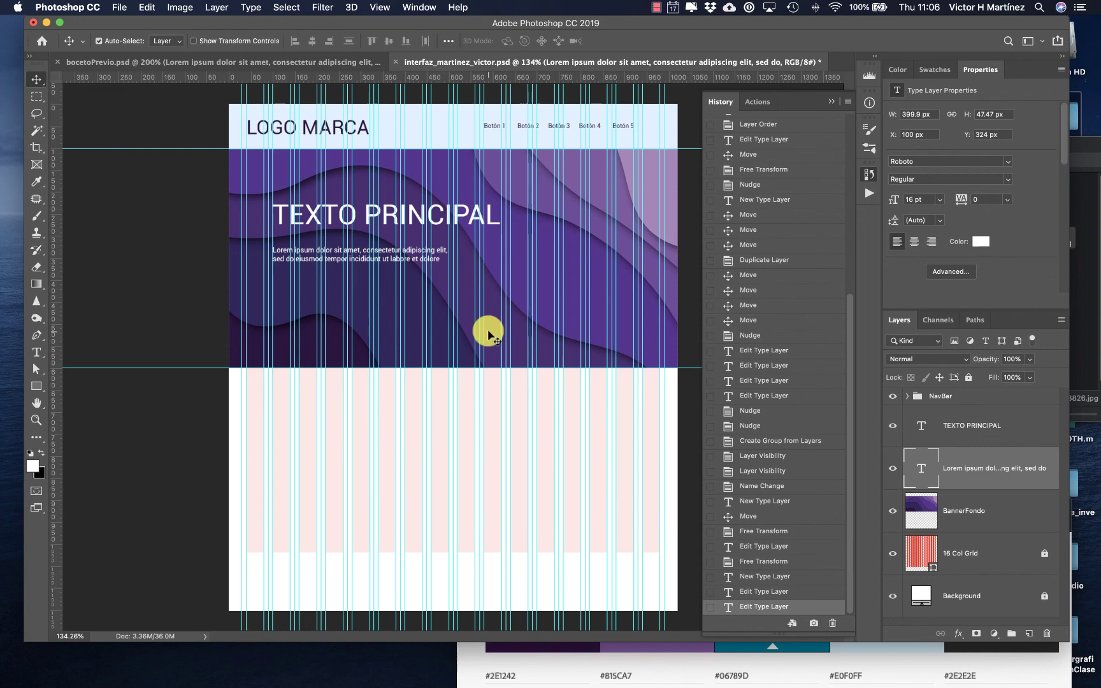
left_click(116, 7)
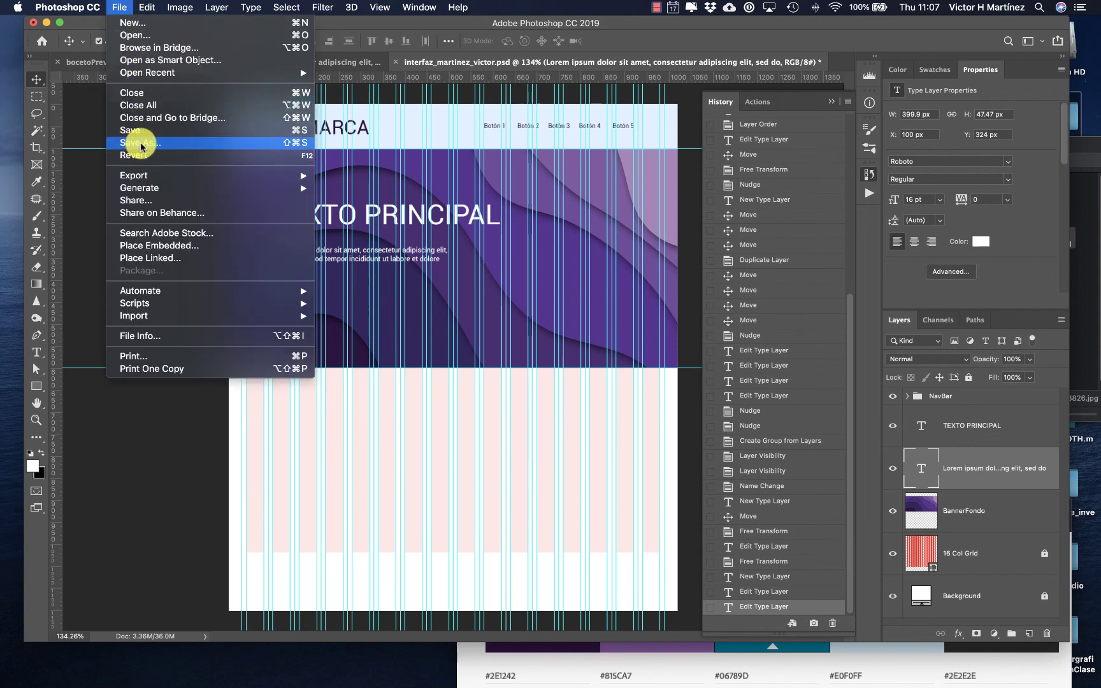
left_click(140, 134)
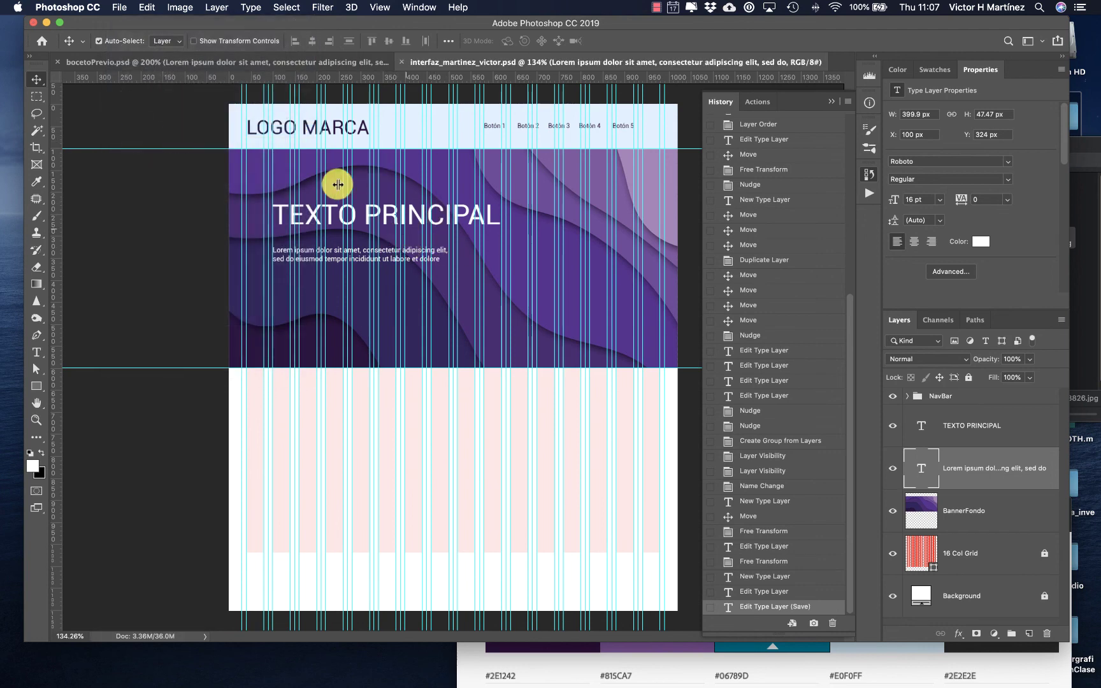
- Look at the perfume bottle in the bocetoPrevio mockup's banner and open the ElementosInterfaz folder on the desktop
left_click(220, 64)
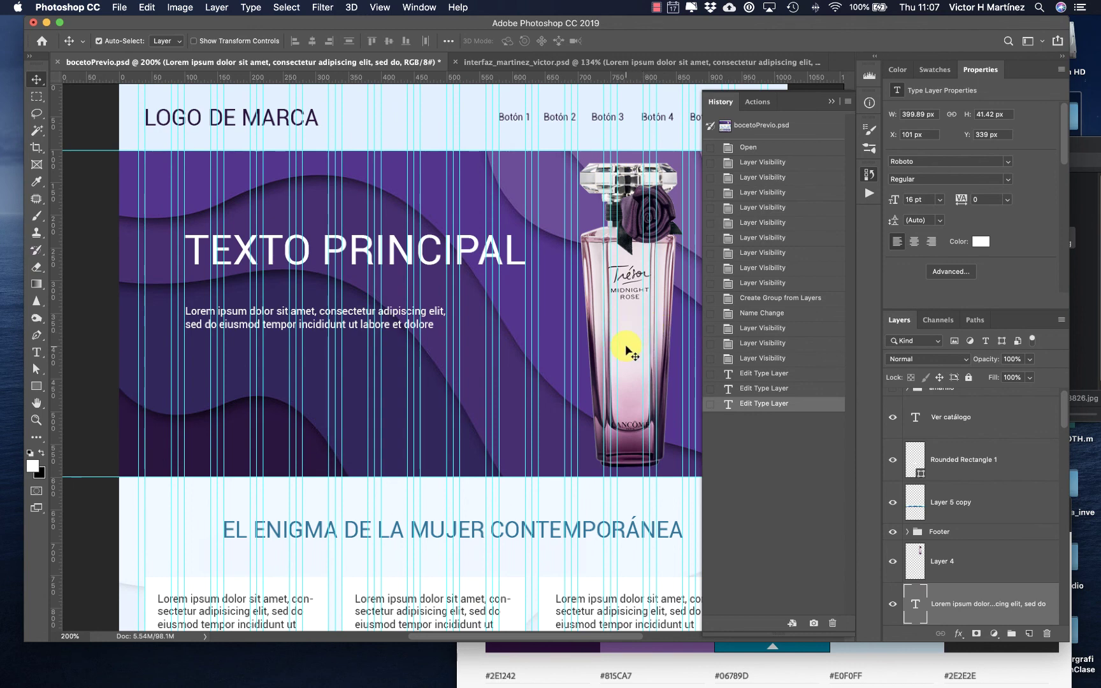
scroll(628, 351, "right", 3)
scroll(628, 351, "right", 5)
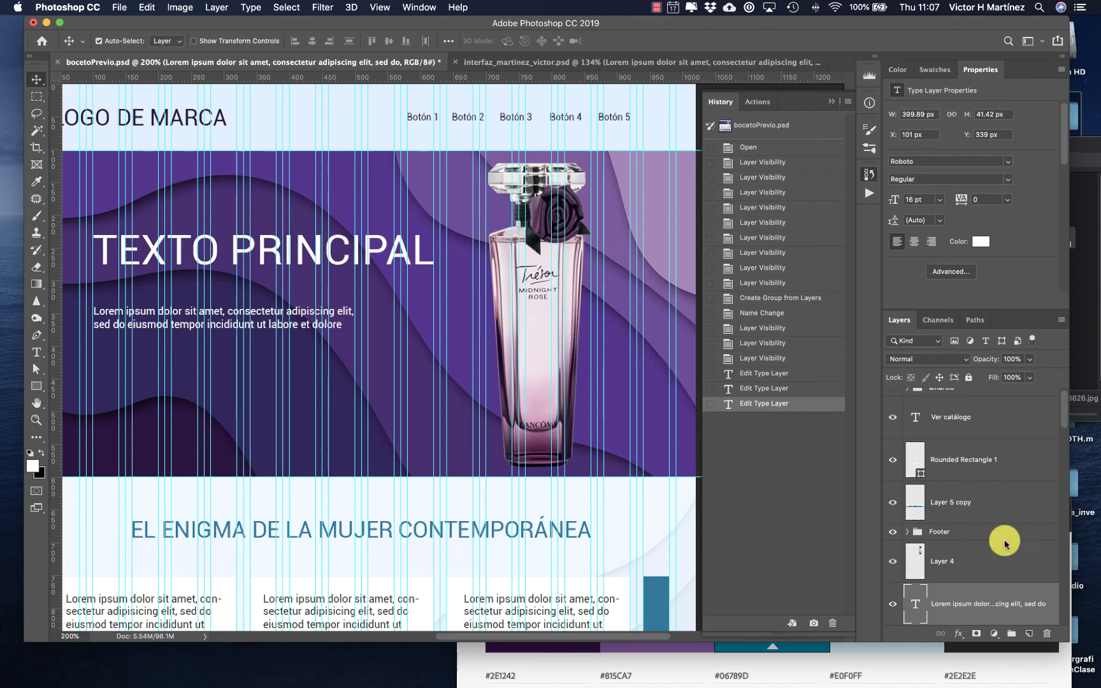
mouse_move(1096, 670)
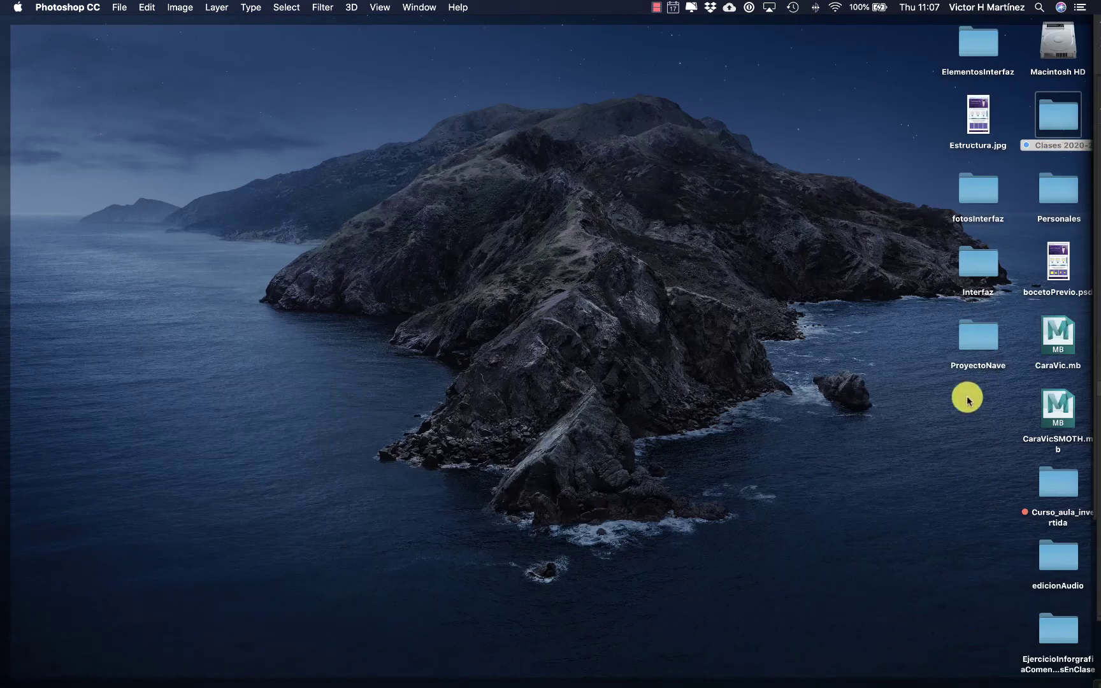
double_click(973, 39)
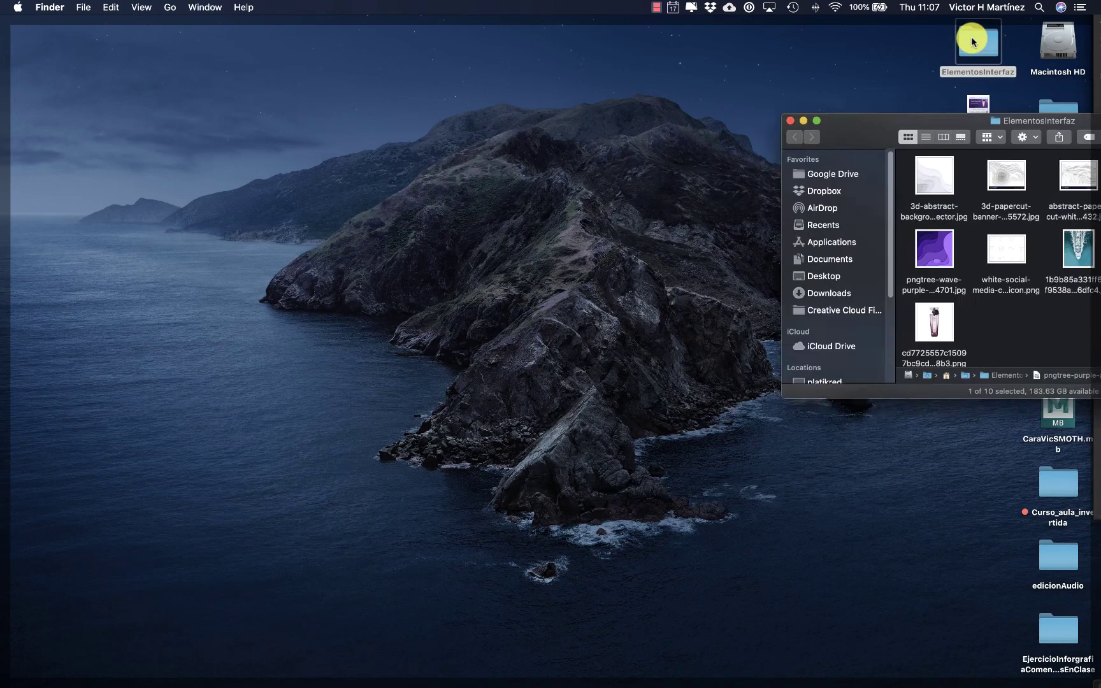
- Open the perfume bottle PNG from the ElementosInterfaz folder in Photoshop
left_click_drag(683, 152, 554, 80)
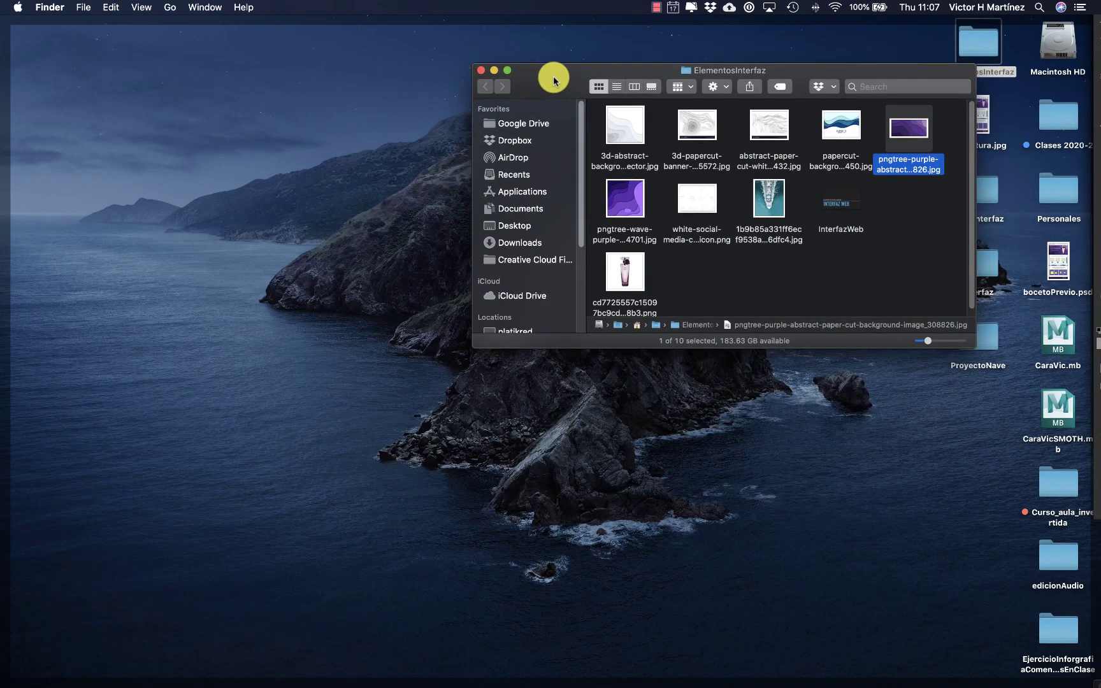
left_click(706, 271)
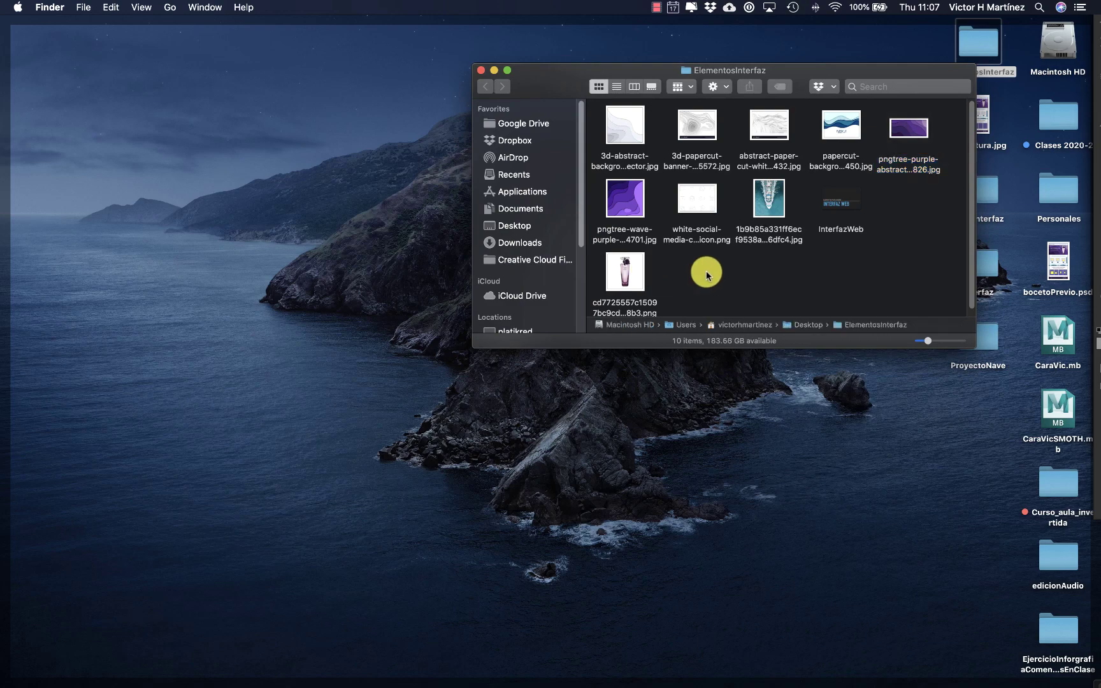
left_click_drag(627, 269, 555, 661)
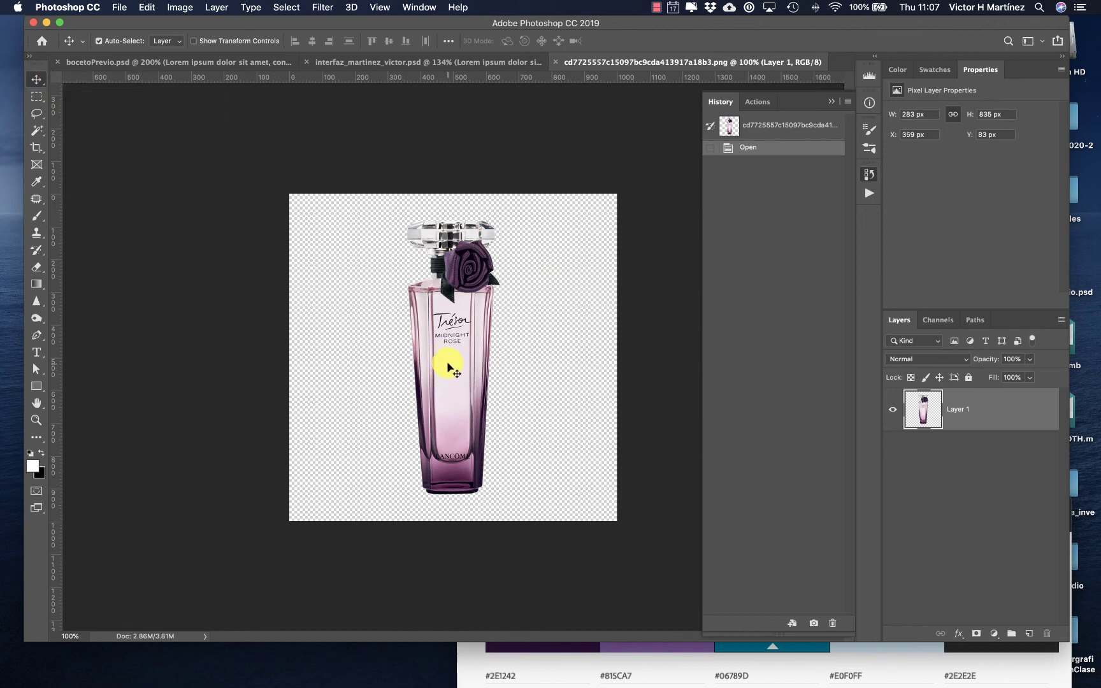
- Copy the bottle into the web page layout at about X 658, Y 103 px and order its layer directly below the NavBar group
left_click_drag(448, 368, 581, 262)
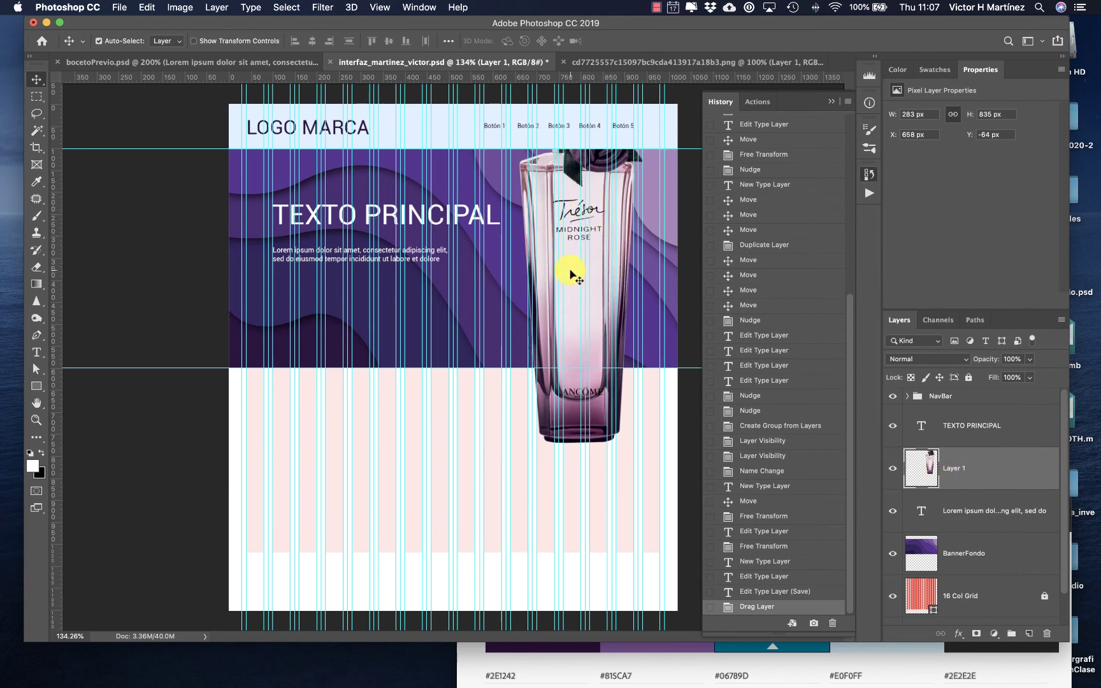
left_click_drag(572, 274, 567, 347)
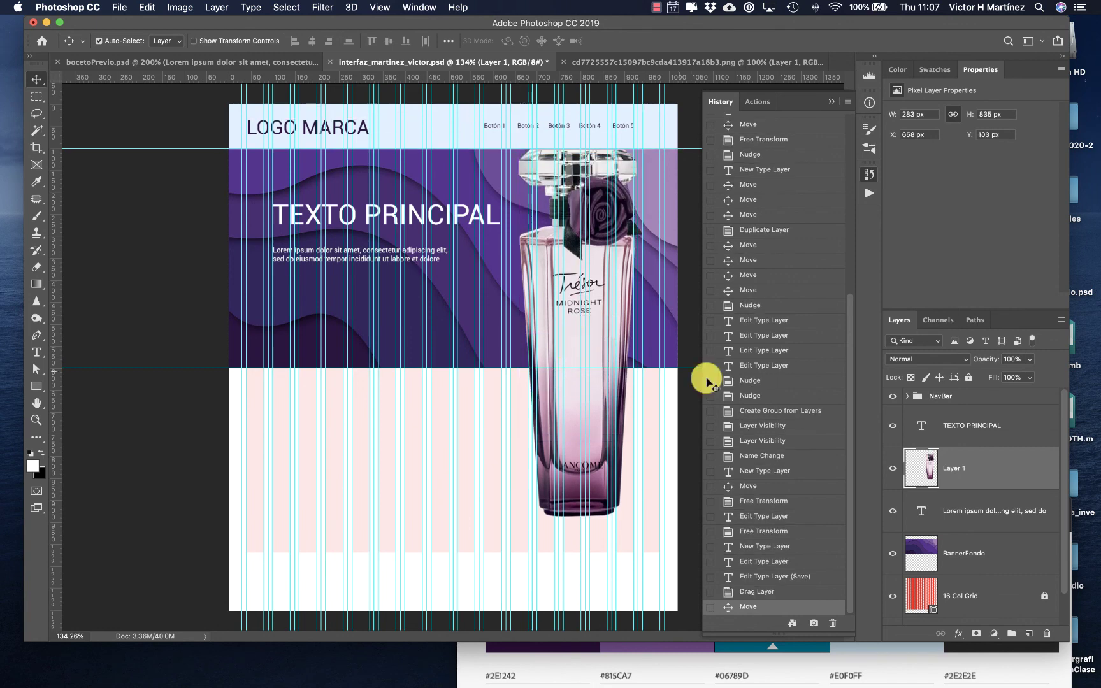
left_click_drag(977, 473, 971, 424)
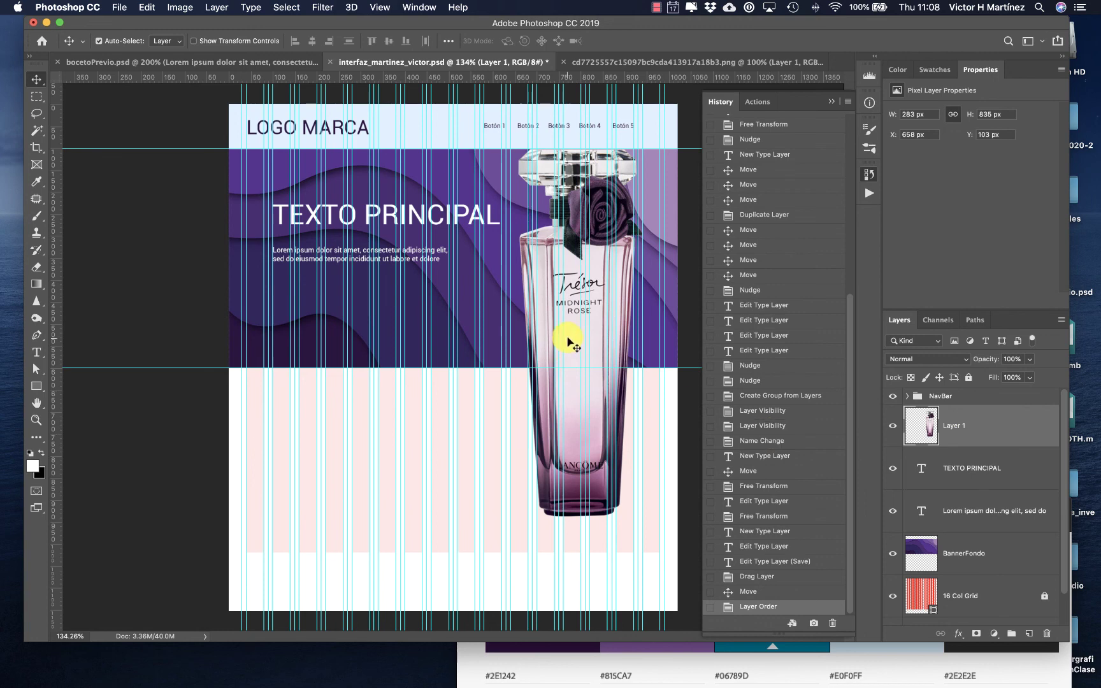
left_click(147, 7)
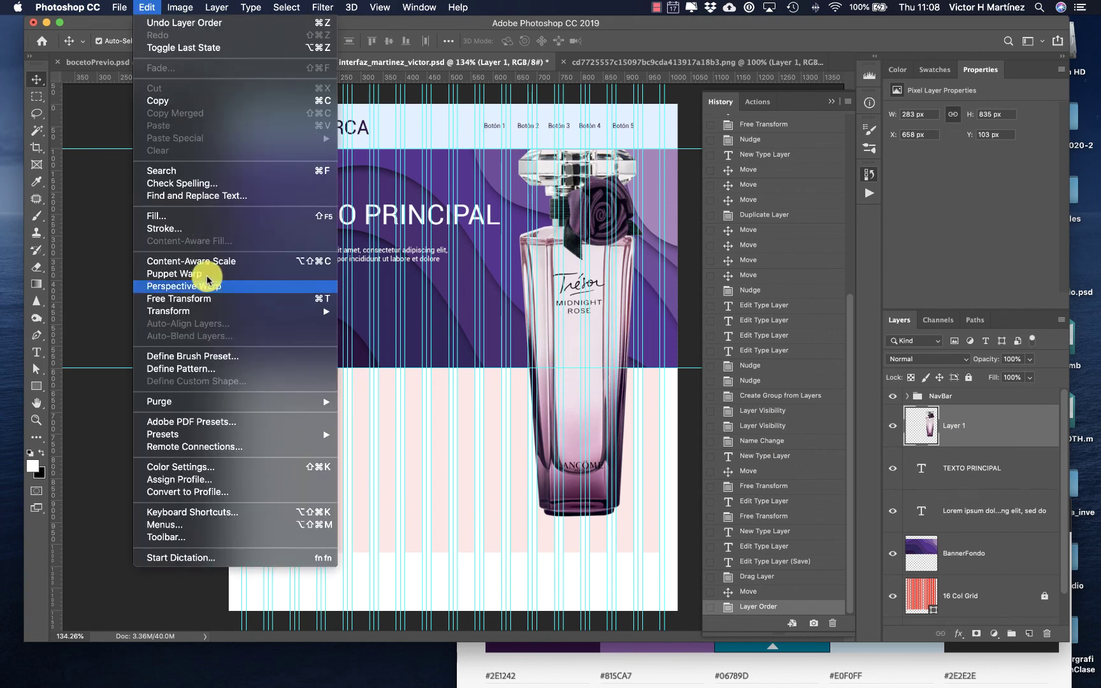
left_click(205, 306)
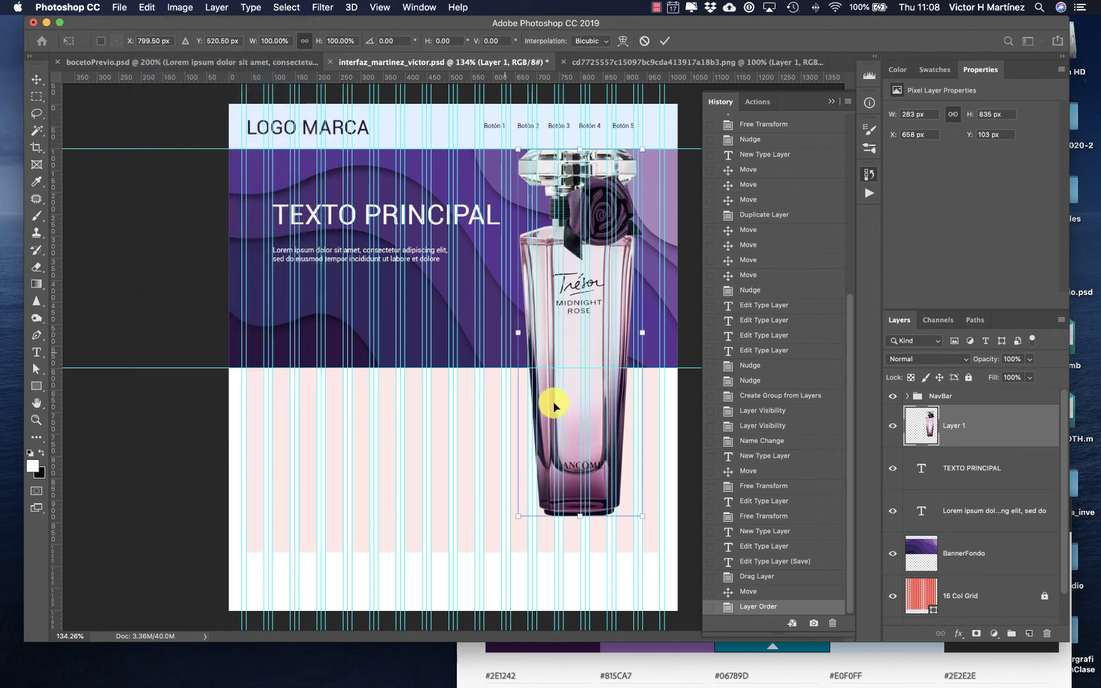
left_click_drag(516, 516, 571, 362)
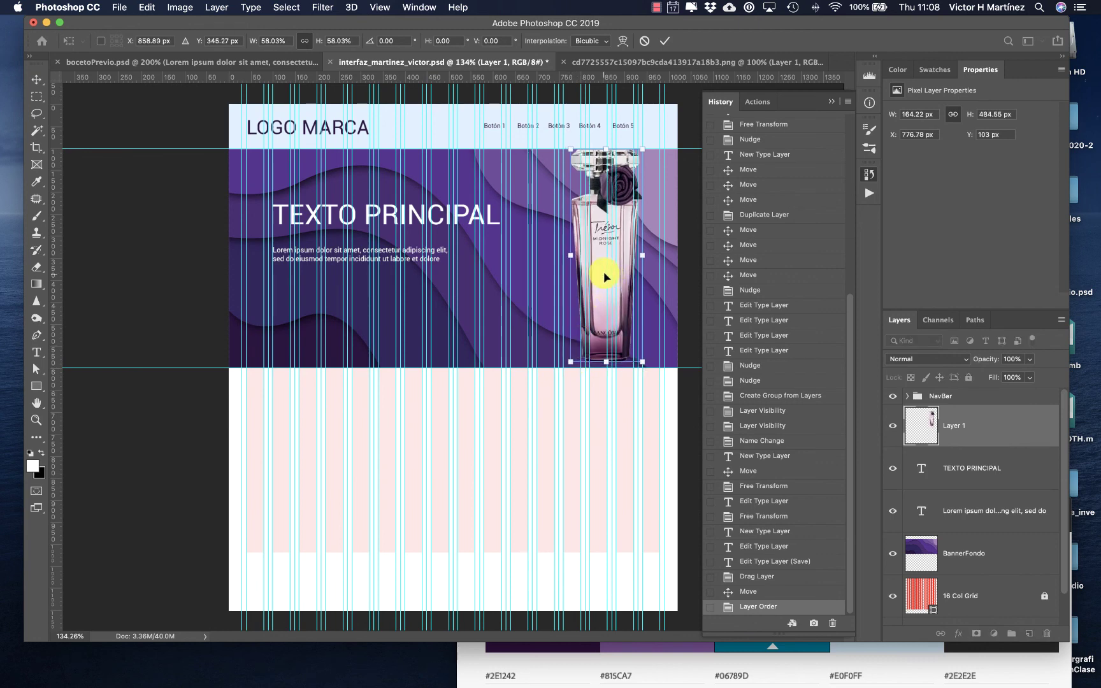
left_click_drag(601, 272, 592, 276)
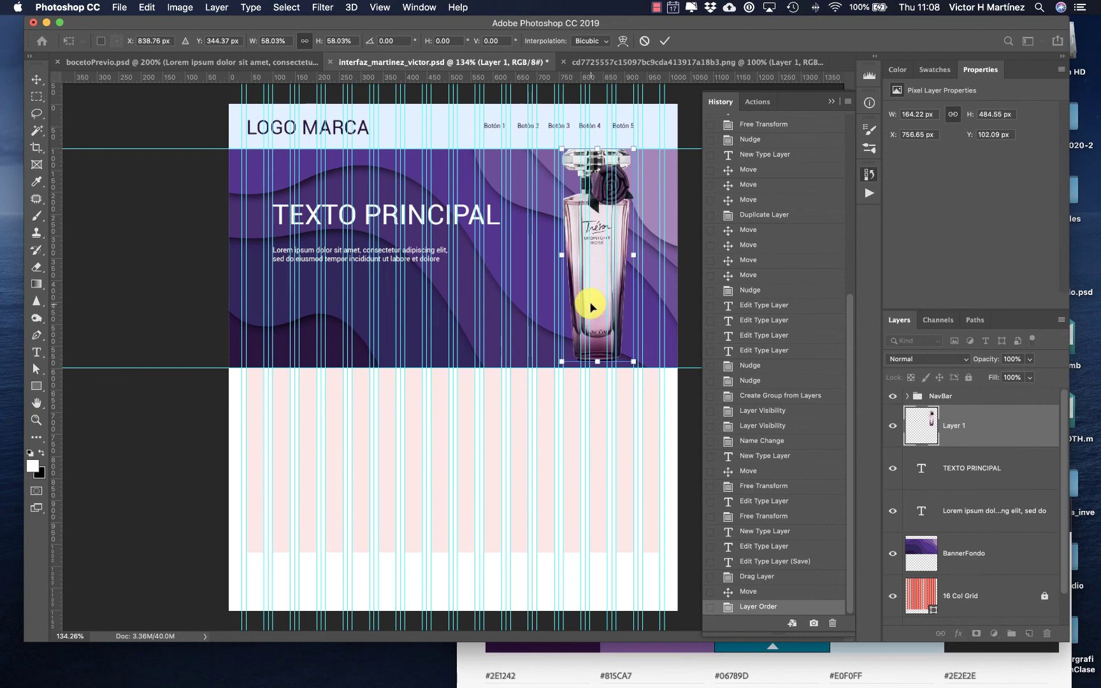
key("Down")
key("Down")
key("Down")
key("Down")
key("Down")
key("Down")
key("Down")
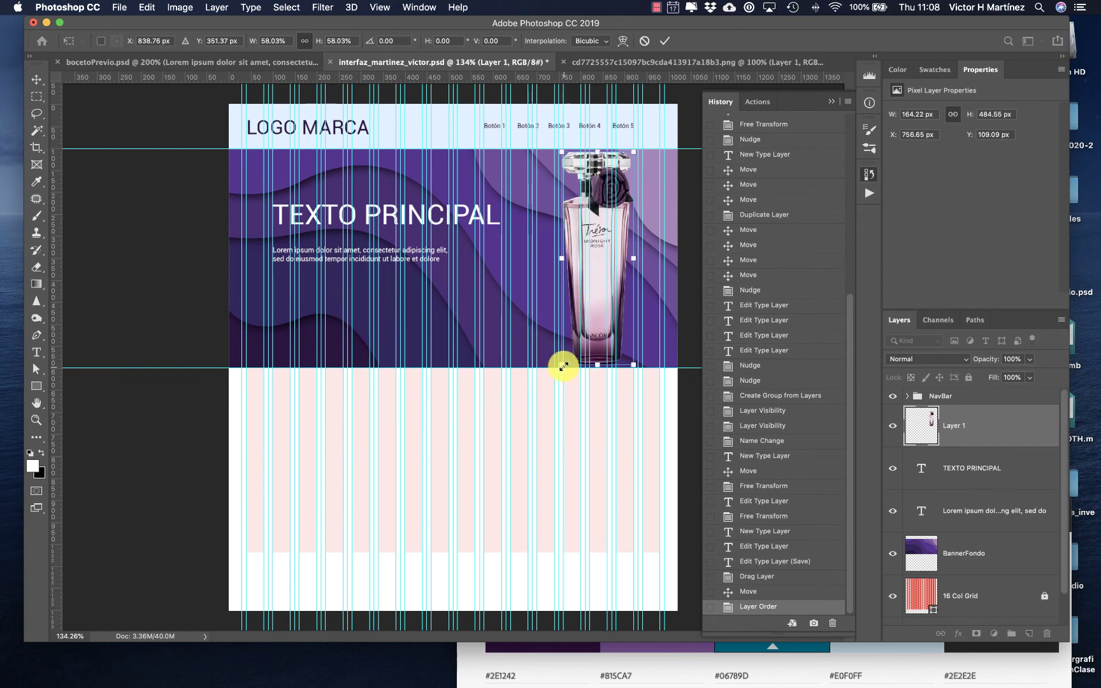
left_click_drag(563, 366, 565, 363)
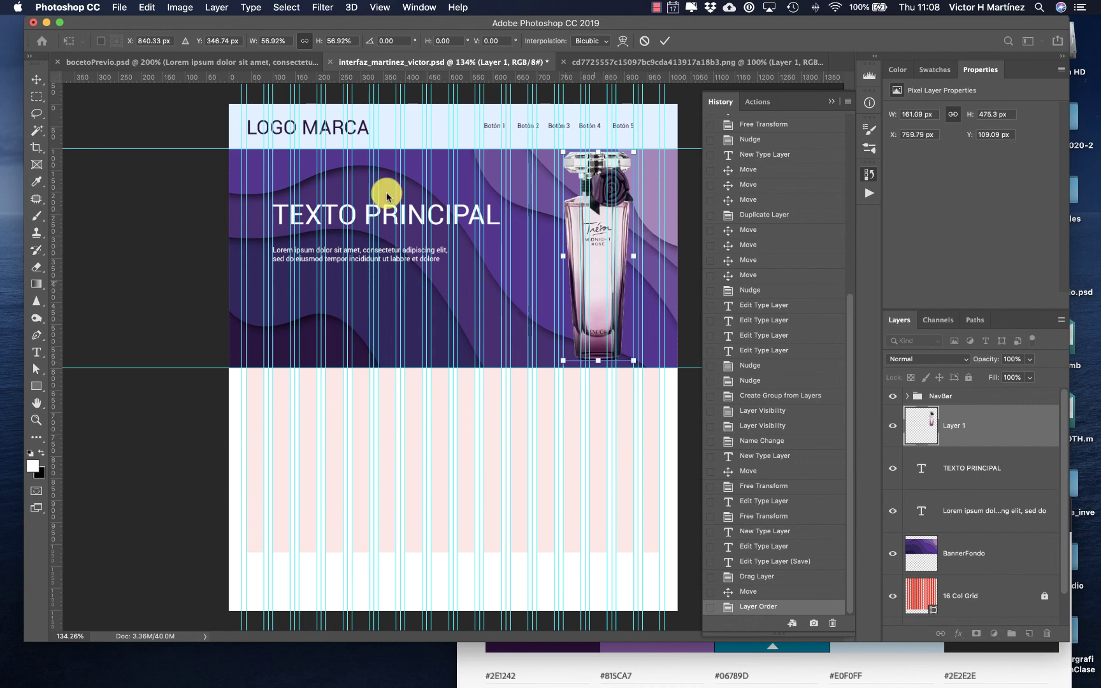
- Check the bottle's size and position against the column guides in the bocetoPrevio mockup, and return to the layout document
left_click(221, 61)
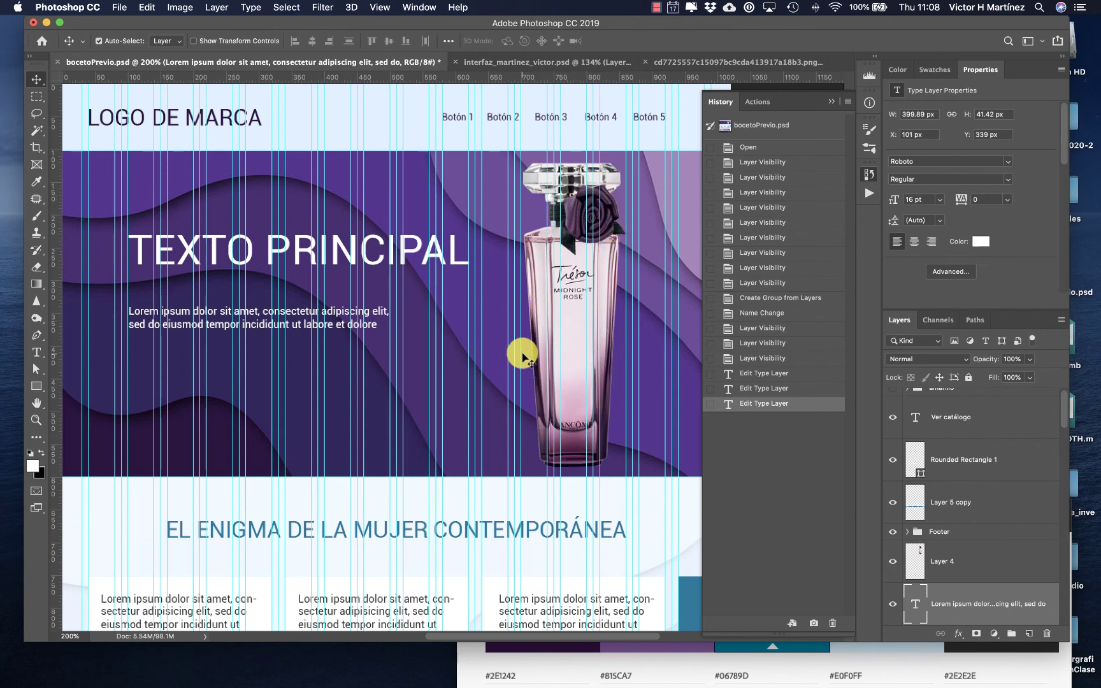
scroll(659, 344, "right", 1)
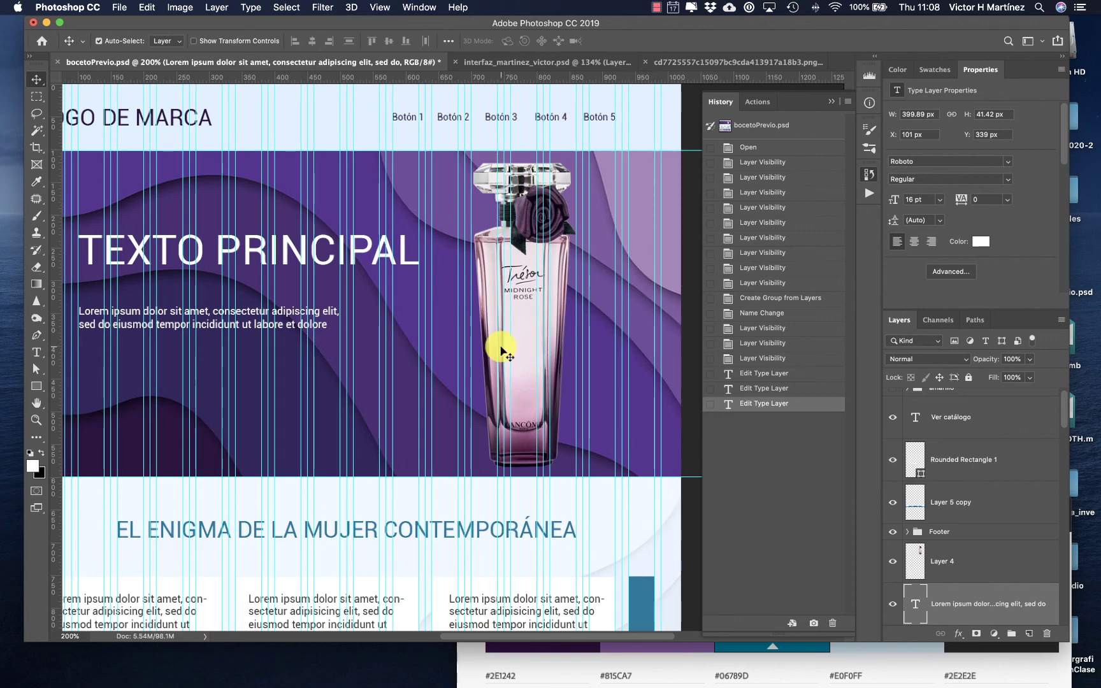
left_click(523, 63)
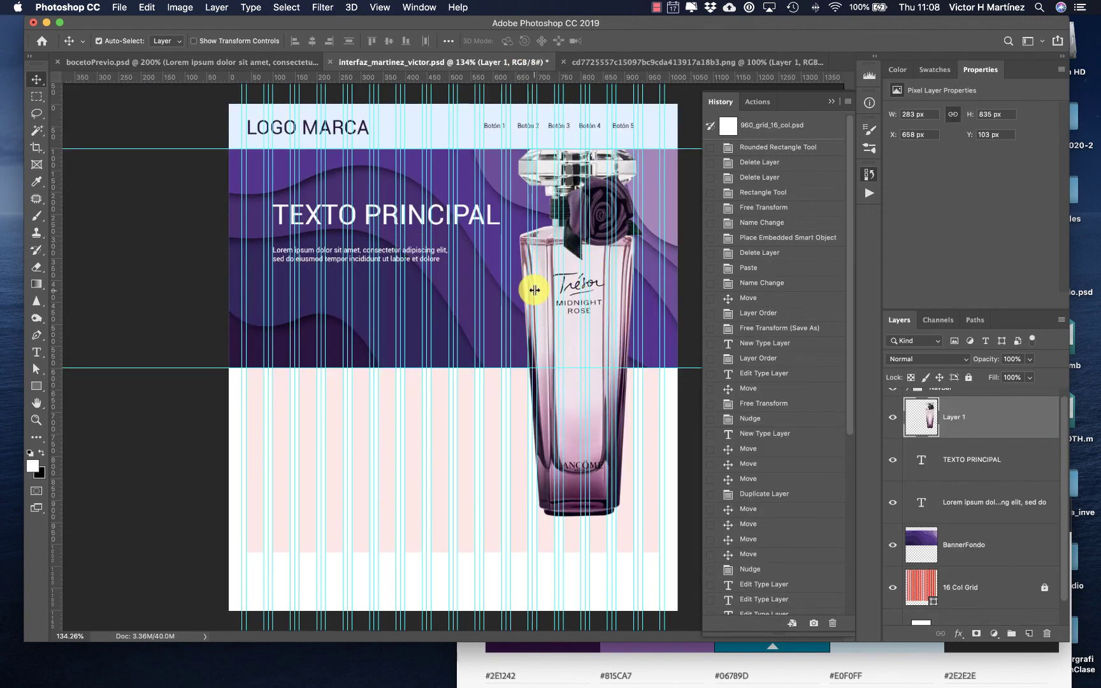
- Scale the bottle proportionally to about 157 by 463 px and position it in the banner at about X 703, Y 123 px
key("super+equal")
key("super+equal")
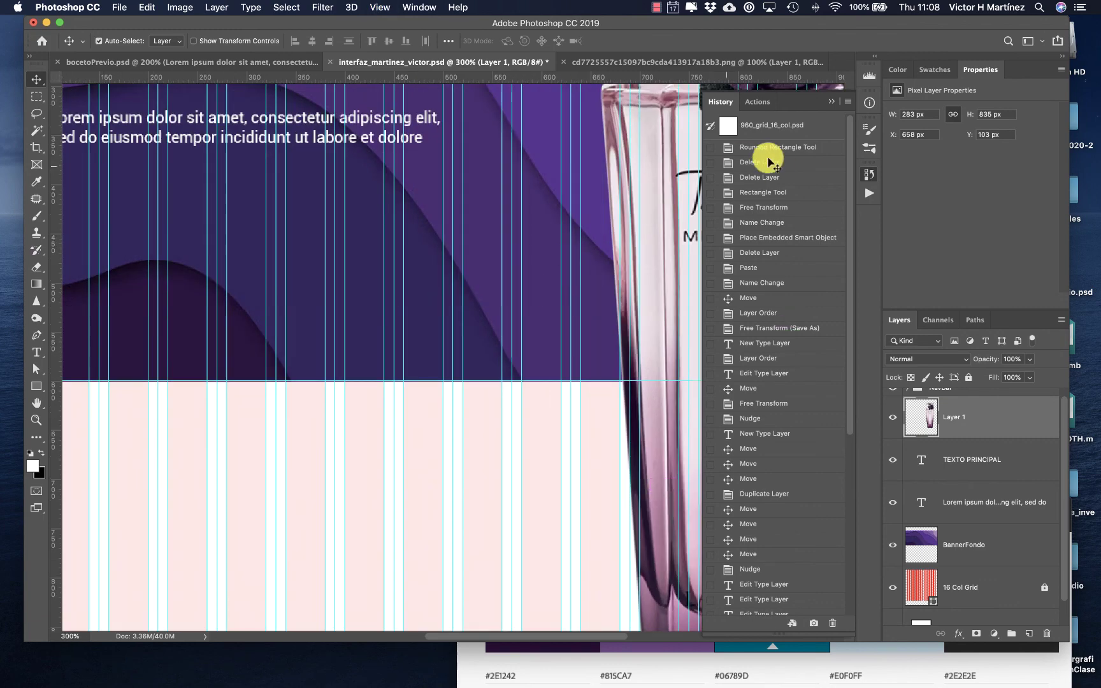
left_click(868, 172)
scroll(736, 226, "up", 3)
scroll(736, 226, "right", 5)
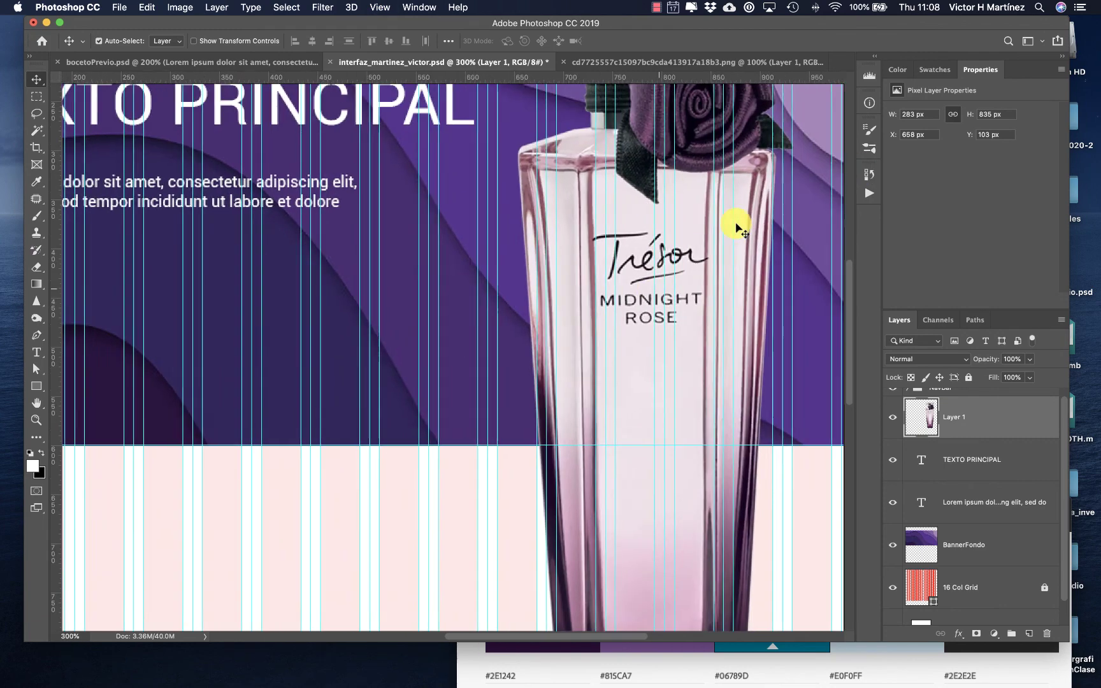
key("super+minus")
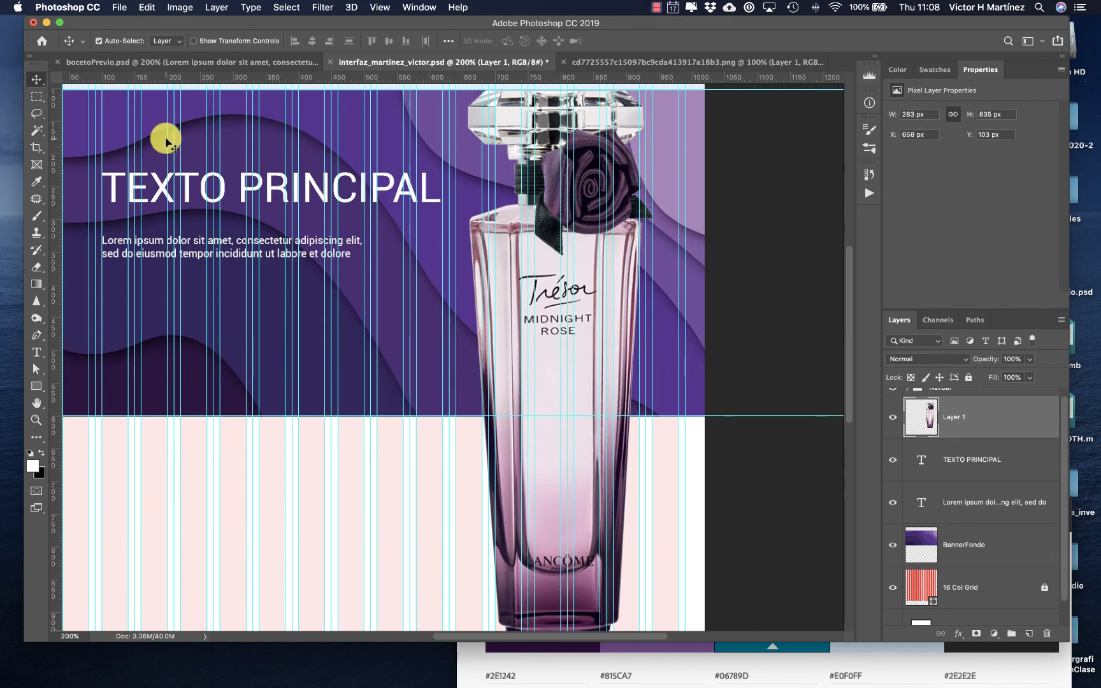
key("super+t")
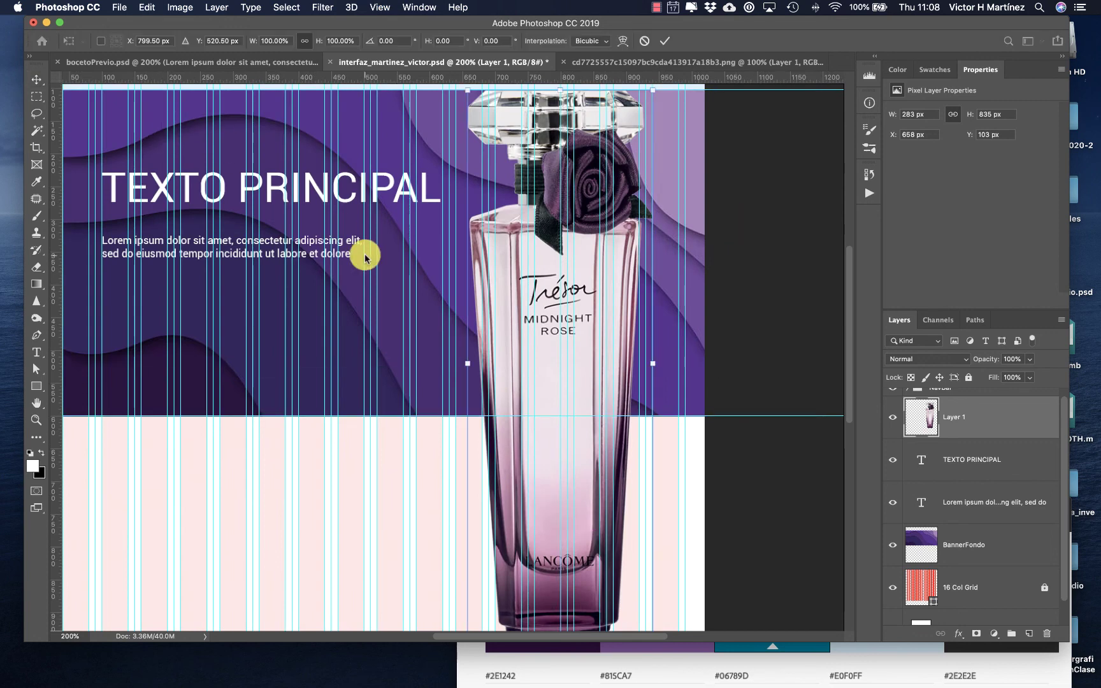
scroll(447, 345, "down", 3)
scroll(447, 344, "down", 2)
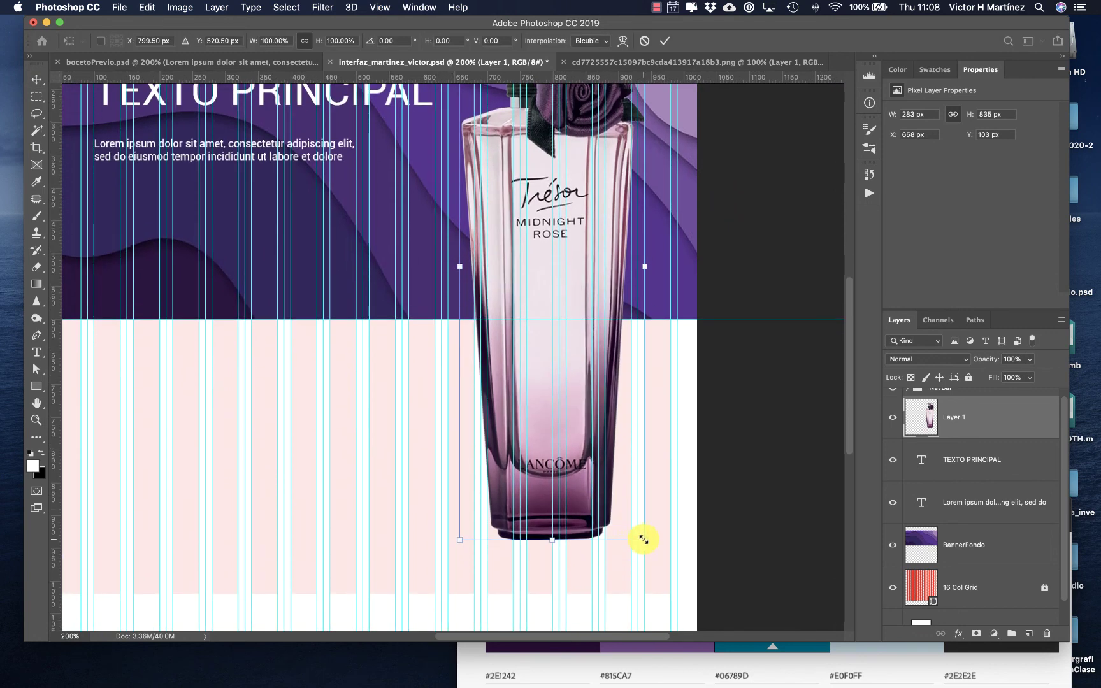
left_click_drag(644, 539, 538, 276)
scroll(516, 270, "up", 7)
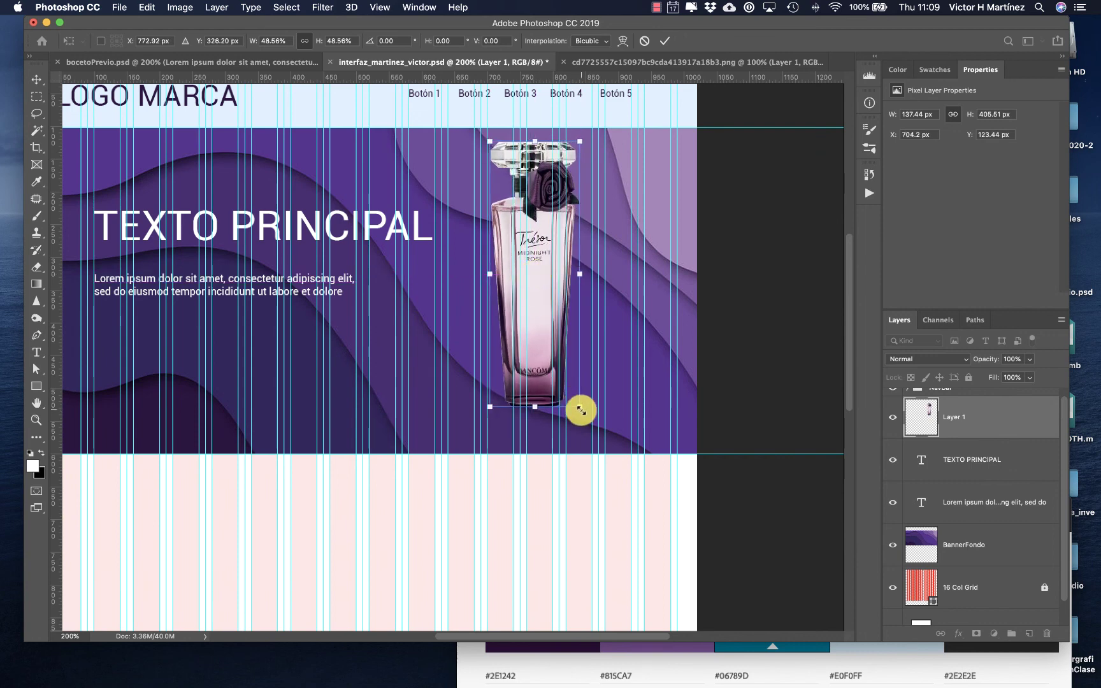
left_click_drag(581, 409, 609, 441)
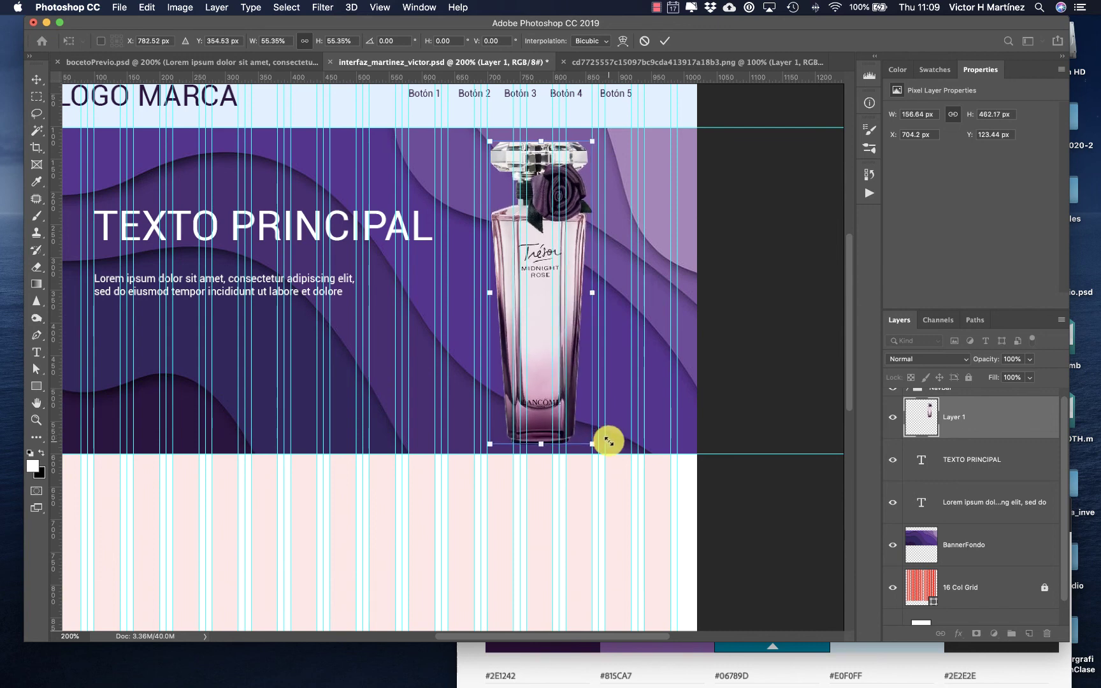
key("Return")
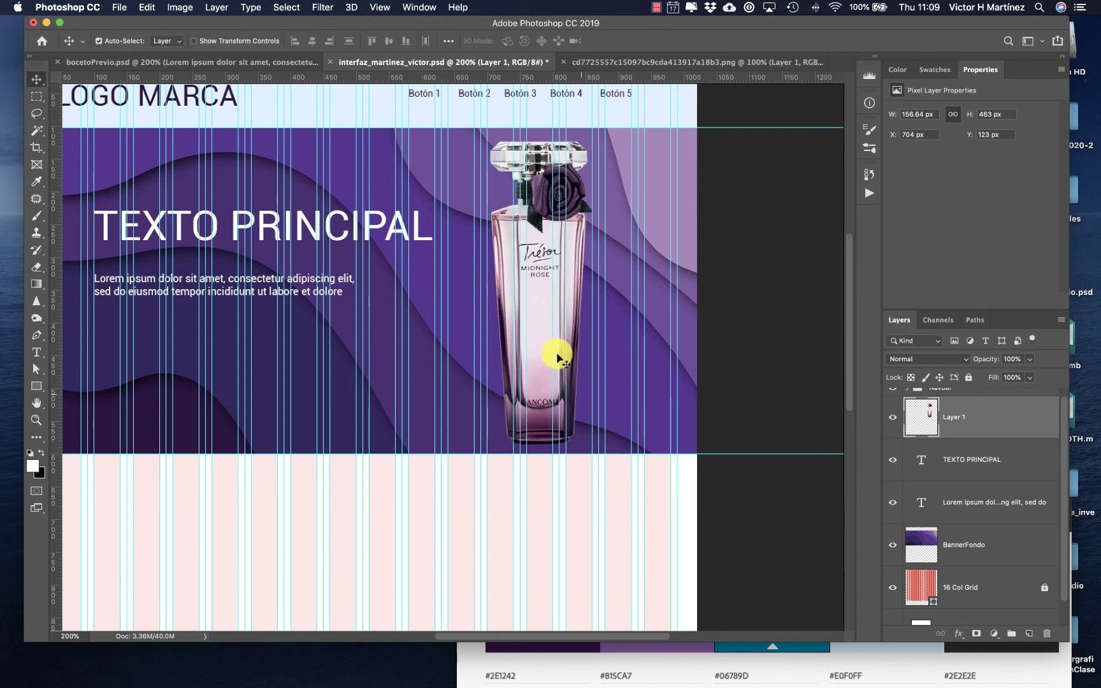
key("Left")
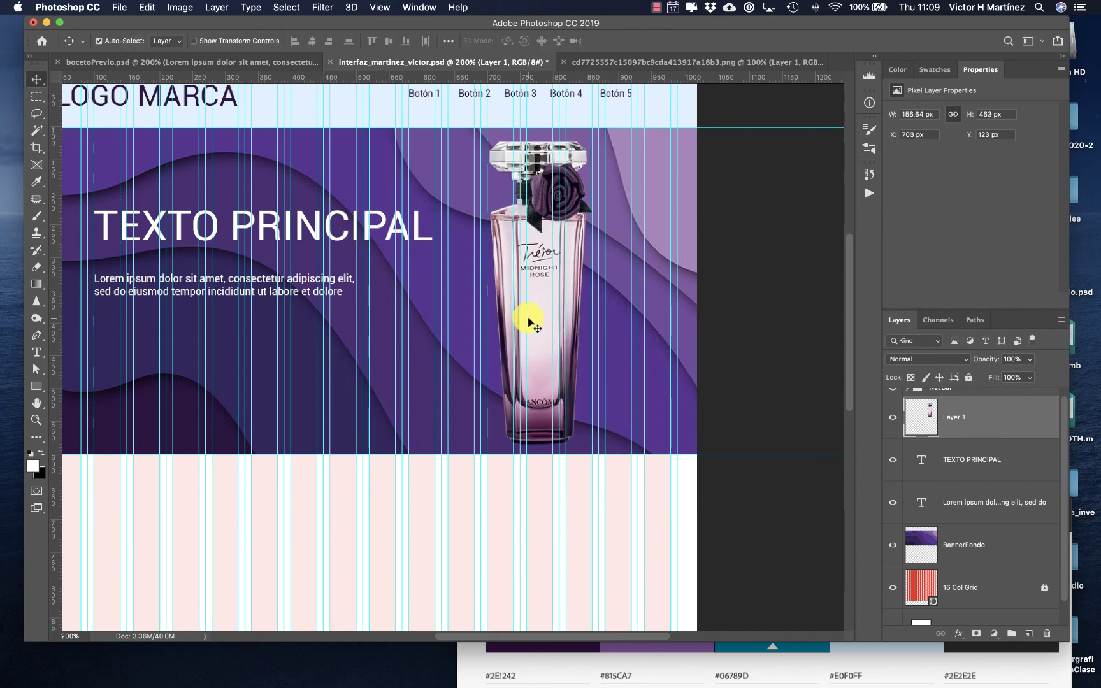
- Hide the guides to view the finished banner without them
scroll(529, 321, "up", 3)
scroll(528, 322, "left", 4)
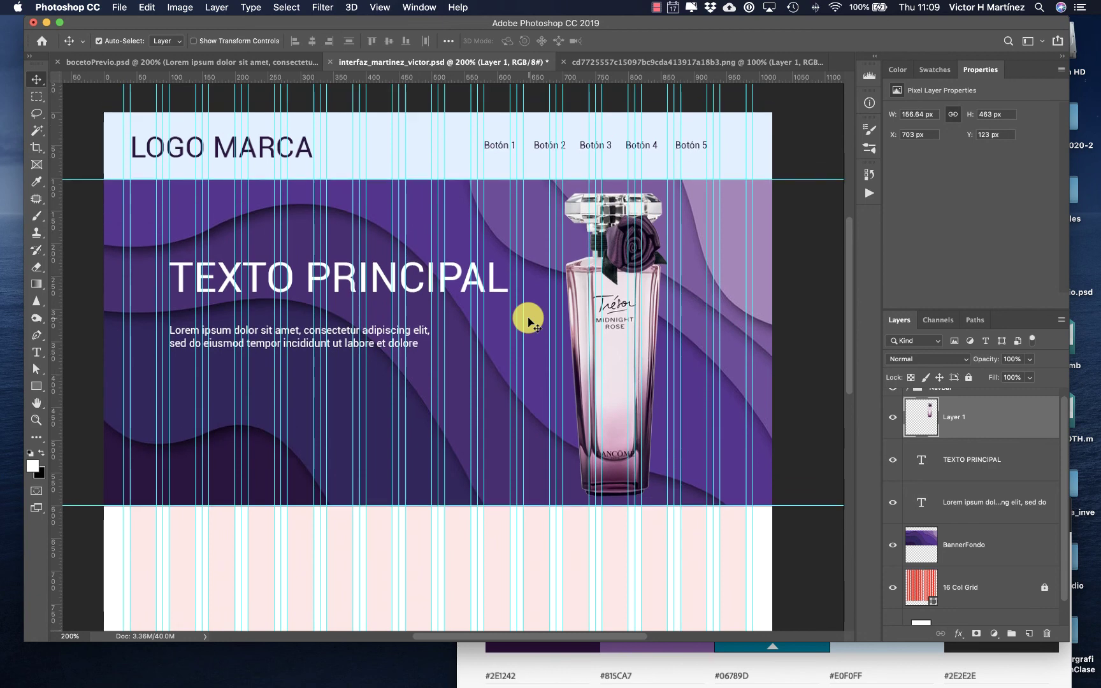
left_click(377, 7)
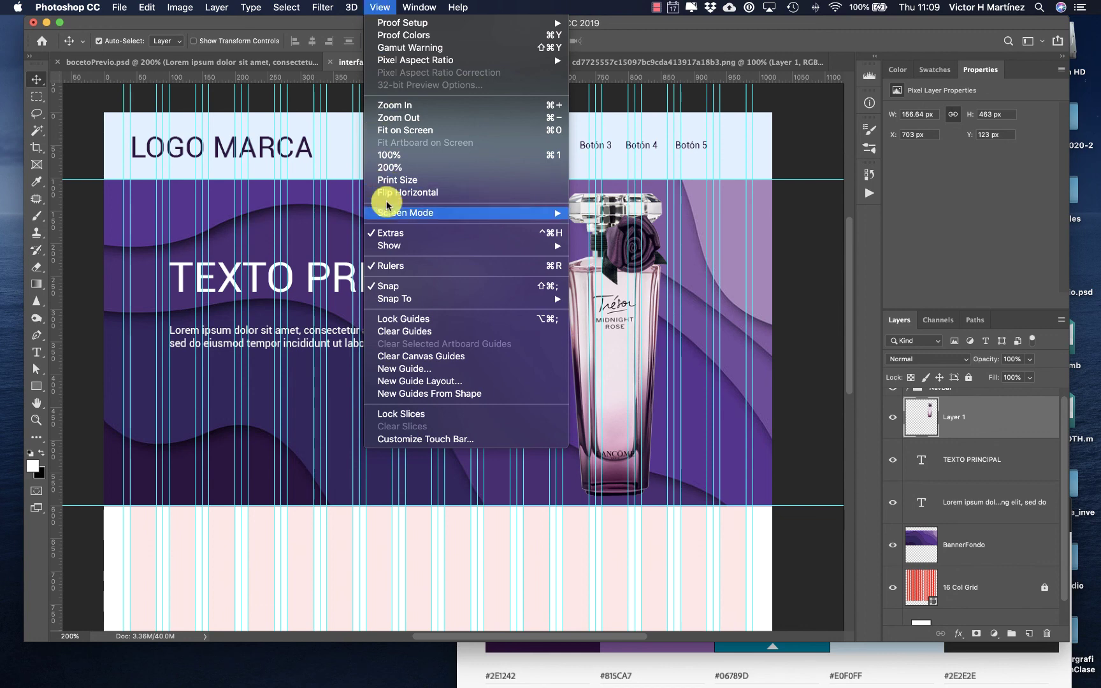
mouse_move(393, 247)
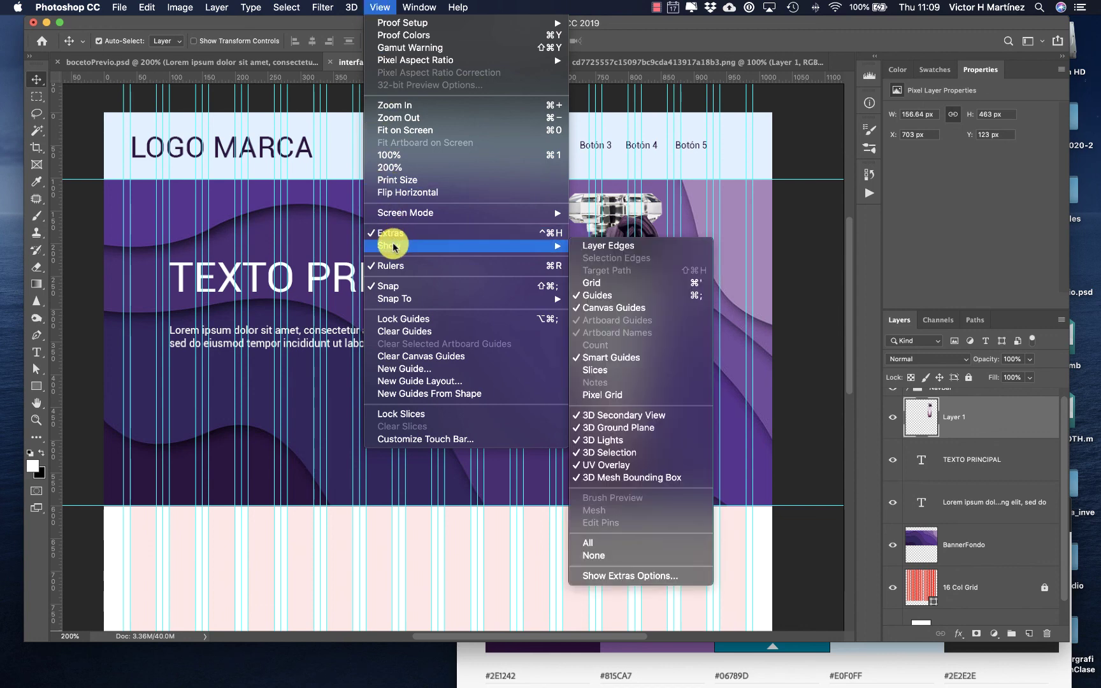
left_click(593, 295)
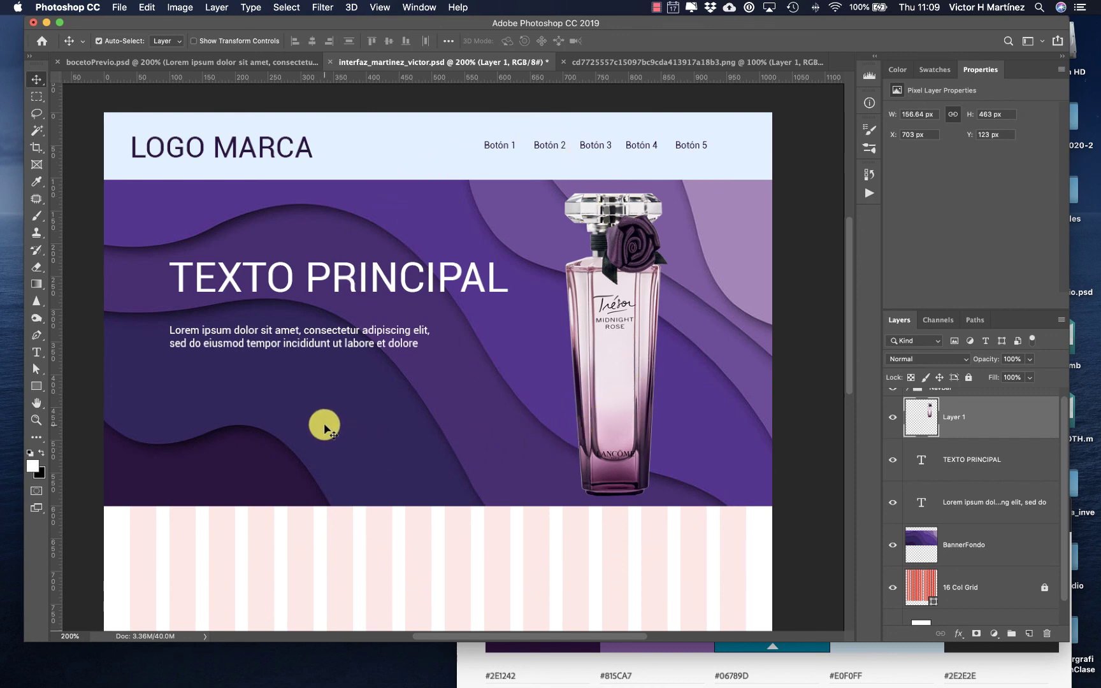
- Group the bottle, TEXTO PRINCIPAL, Lorem ipsum and BannerFondo layers, and name the group BANNER
scroll(1015, 432, "up", 1)
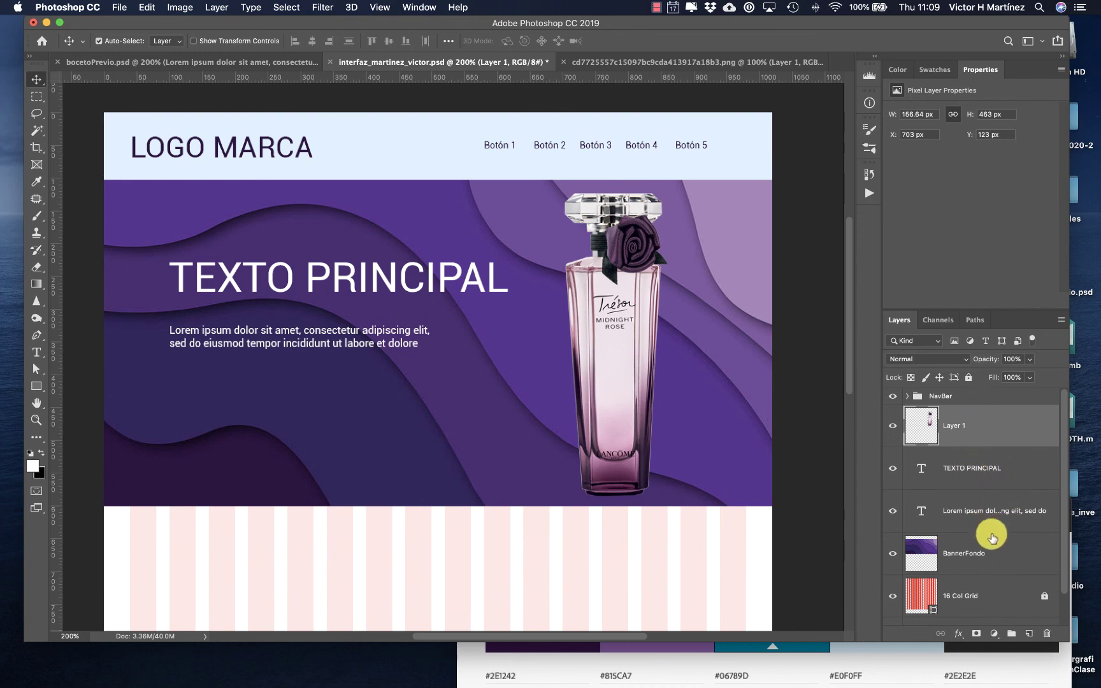
left_click(982, 557, "shift")
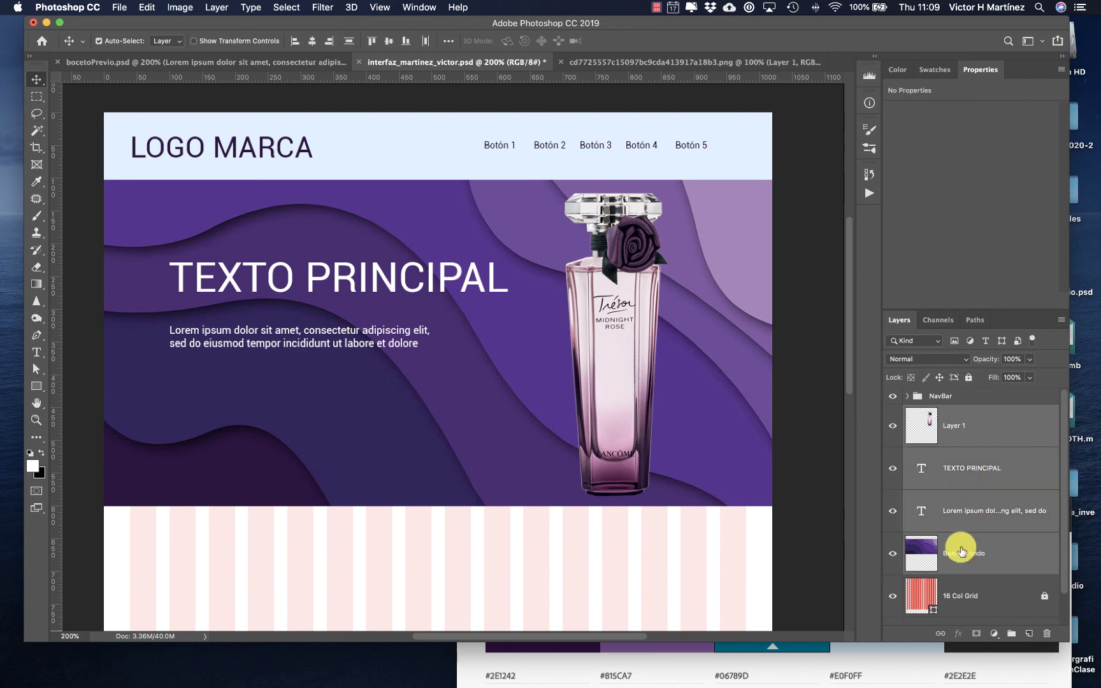
left_click(1011, 635)
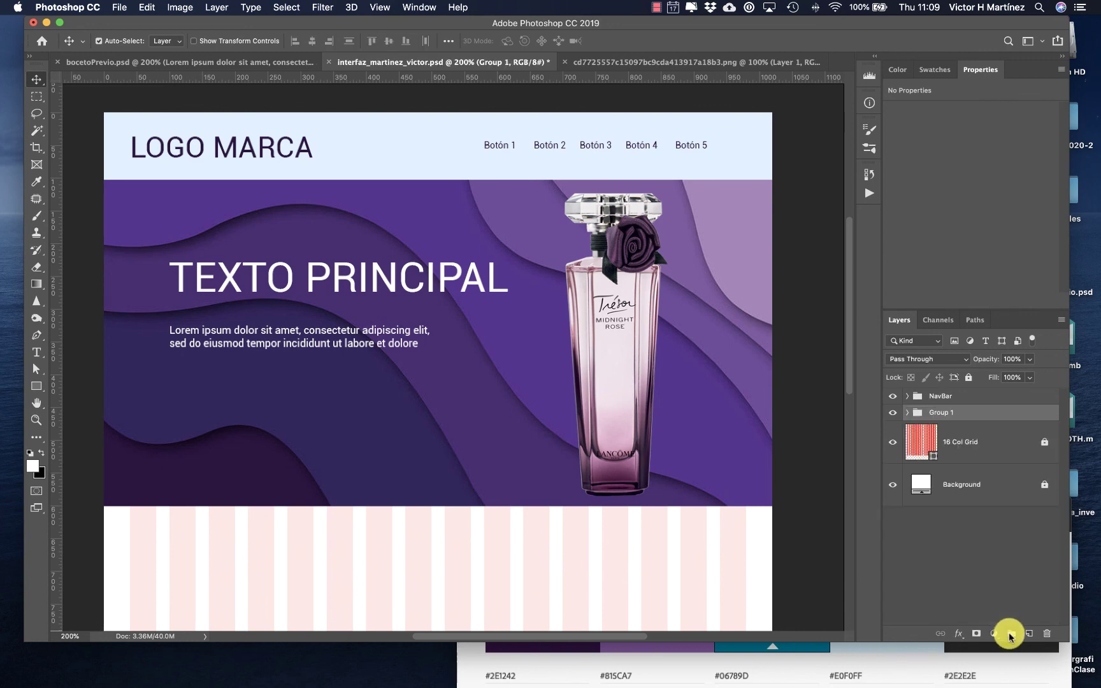
double_click(942, 412)
type("BANNER")
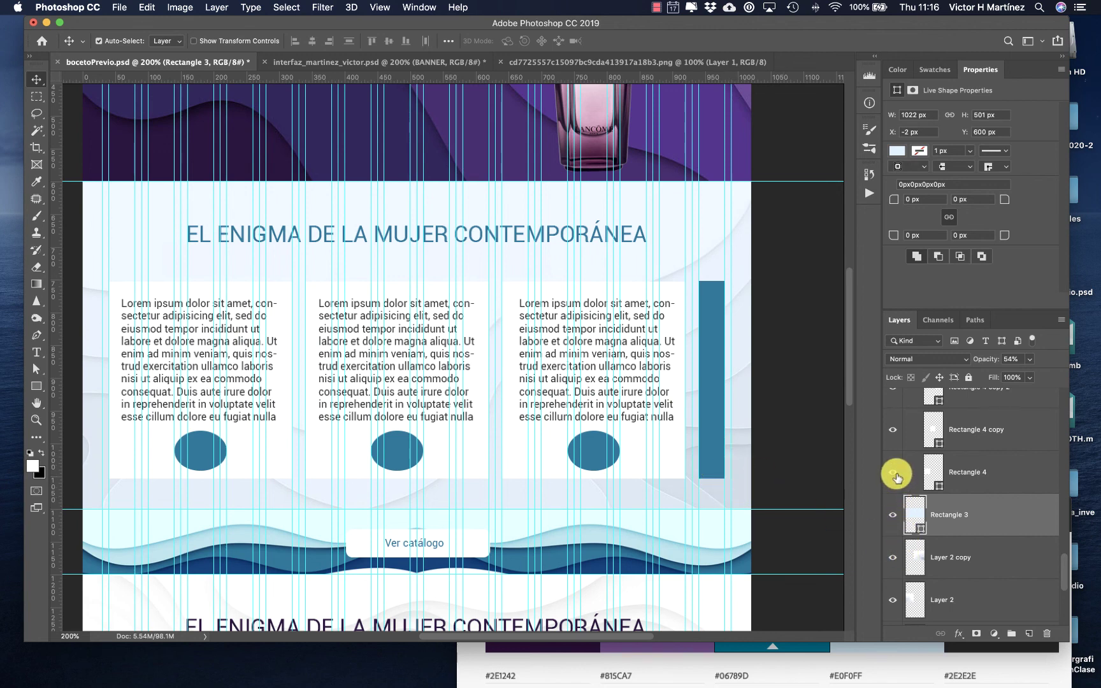
- In the bocetoPrevio mockup, hide Rectangle 4, its two copies, Rectangle 5 and the first column's Lorem ipsum text to examine the section's background
scroll(896, 475, "up", 2)
scroll(896, 476, "up", 1)
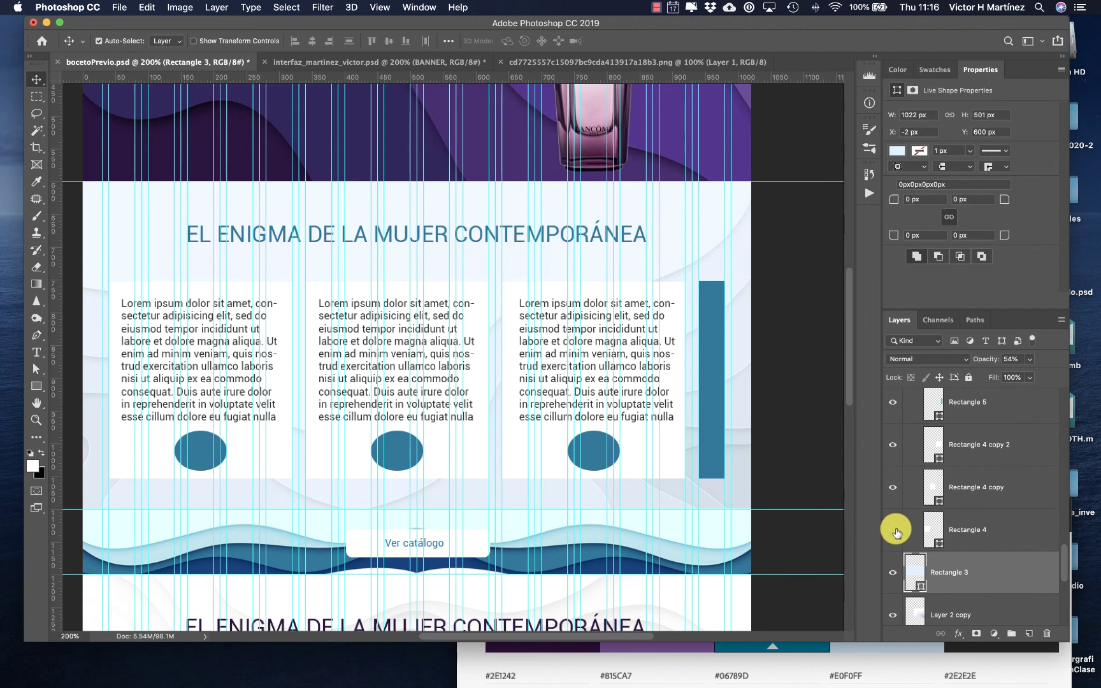
left_click_drag(896, 530, 896, 418)
scroll(894, 420, "up", 3)
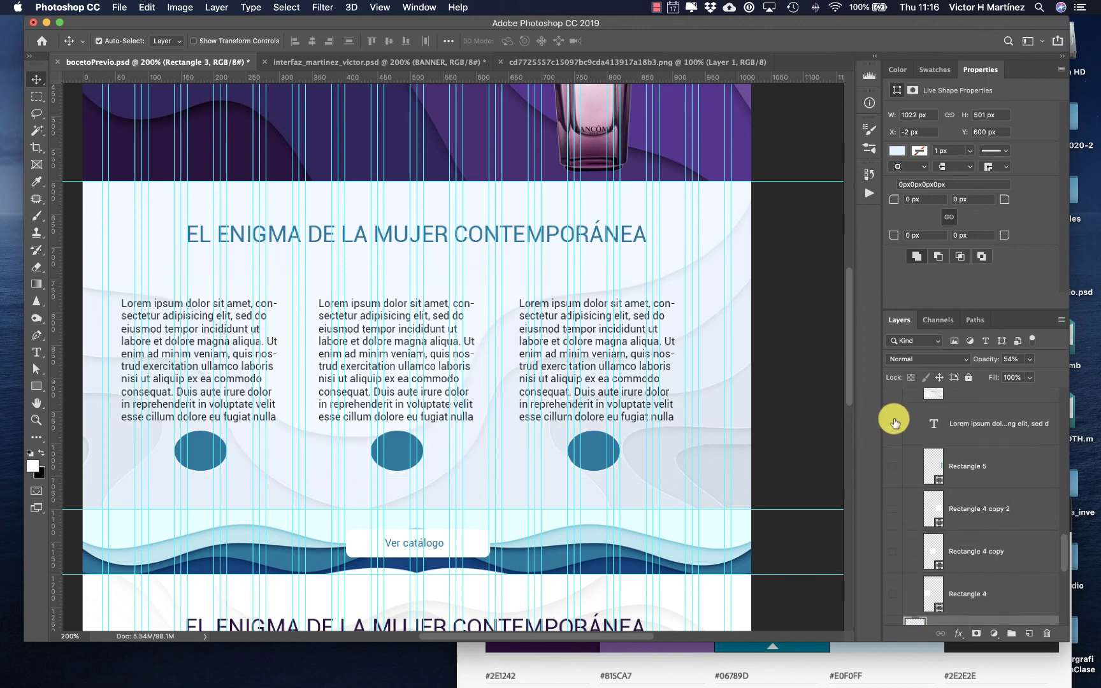
left_click(894, 422)
scroll(893, 422, "up", 2)
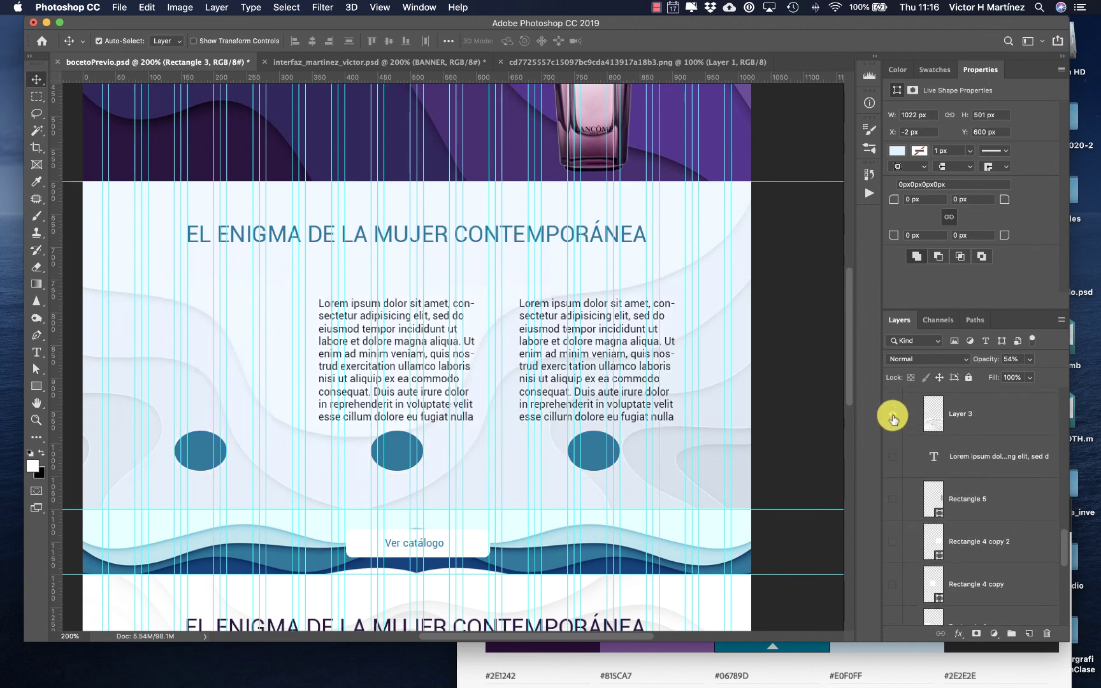
left_click(893, 419)
- Hide the mockup's Rectangle 3 overlay and the Layer 2 copy wave image to examine how the section's background is built
scroll(966, 504, "down", 5)
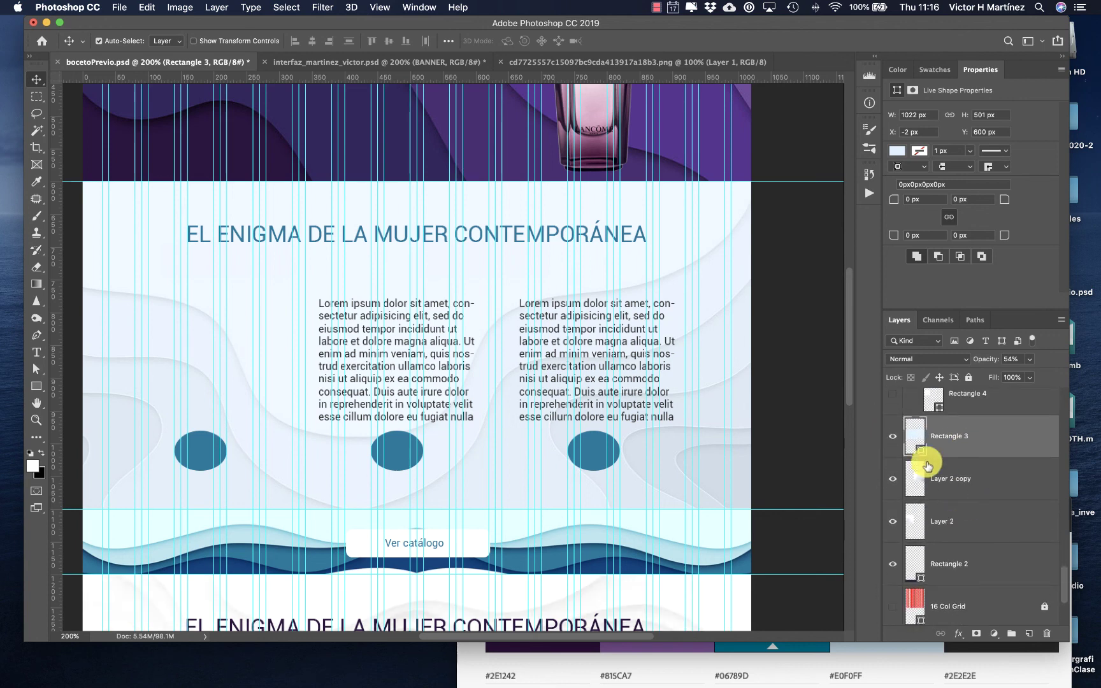
left_click(893, 437)
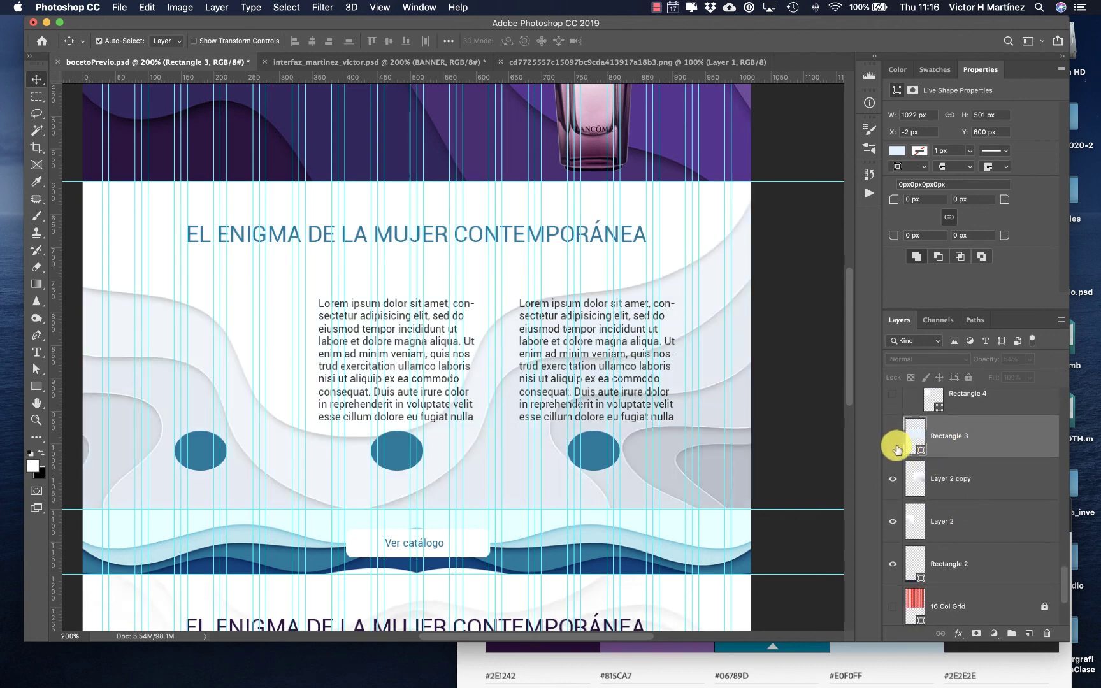
left_click(891, 483)
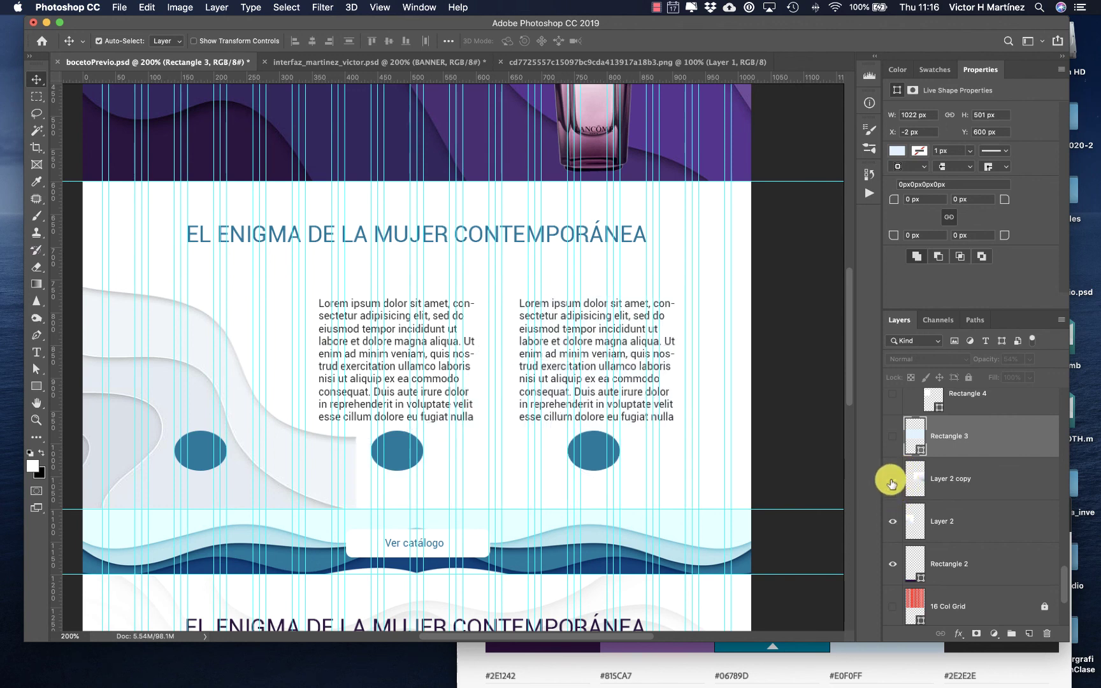
- Compare the information section with and without the Layer 2 copy wave background, leaving that layer shown
left_click(891, 482)
left_click(891, 482)
left_click(892, 482)
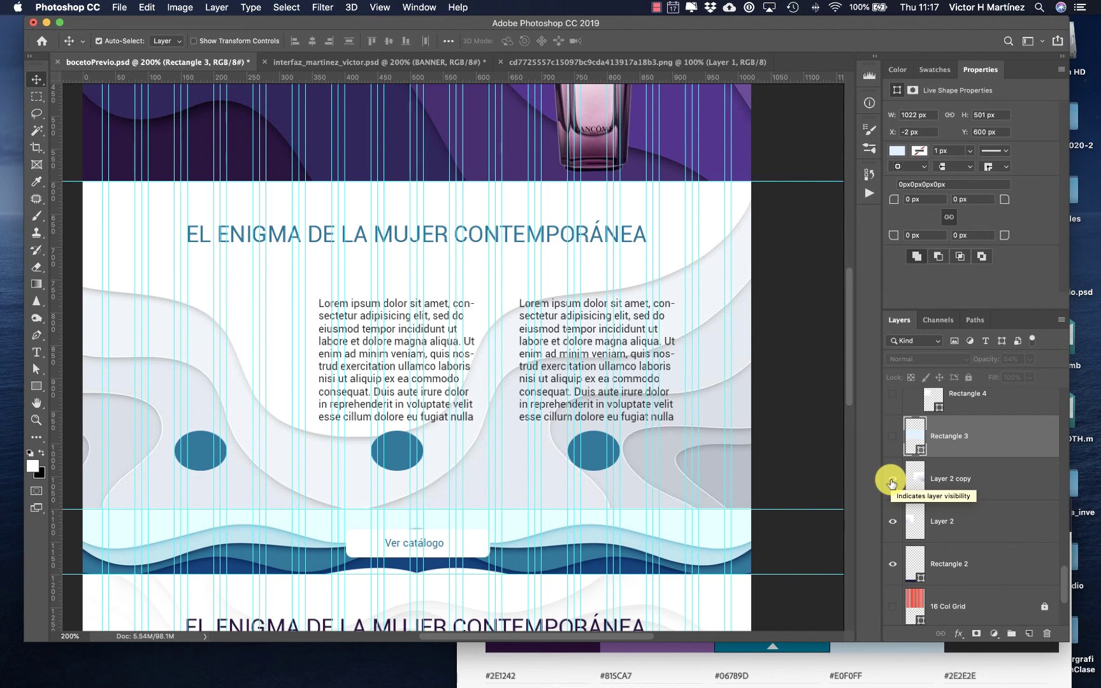
left_click(892, 483)
scroll(730, 249, "up", 6)
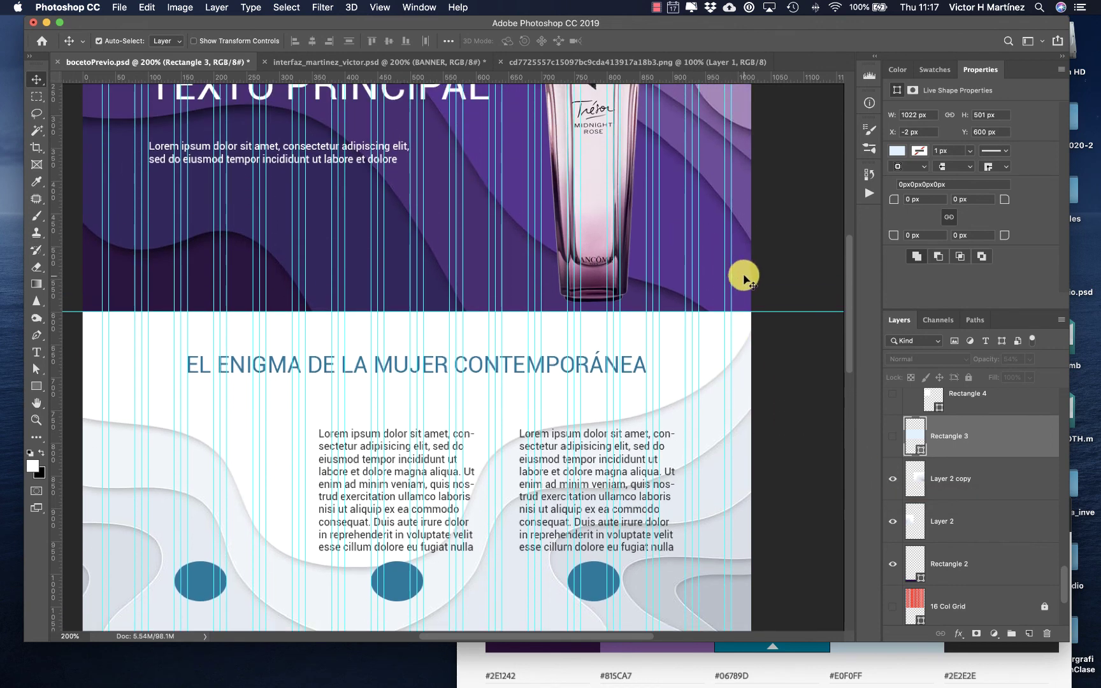
scroll(693, 404, "down", 3)
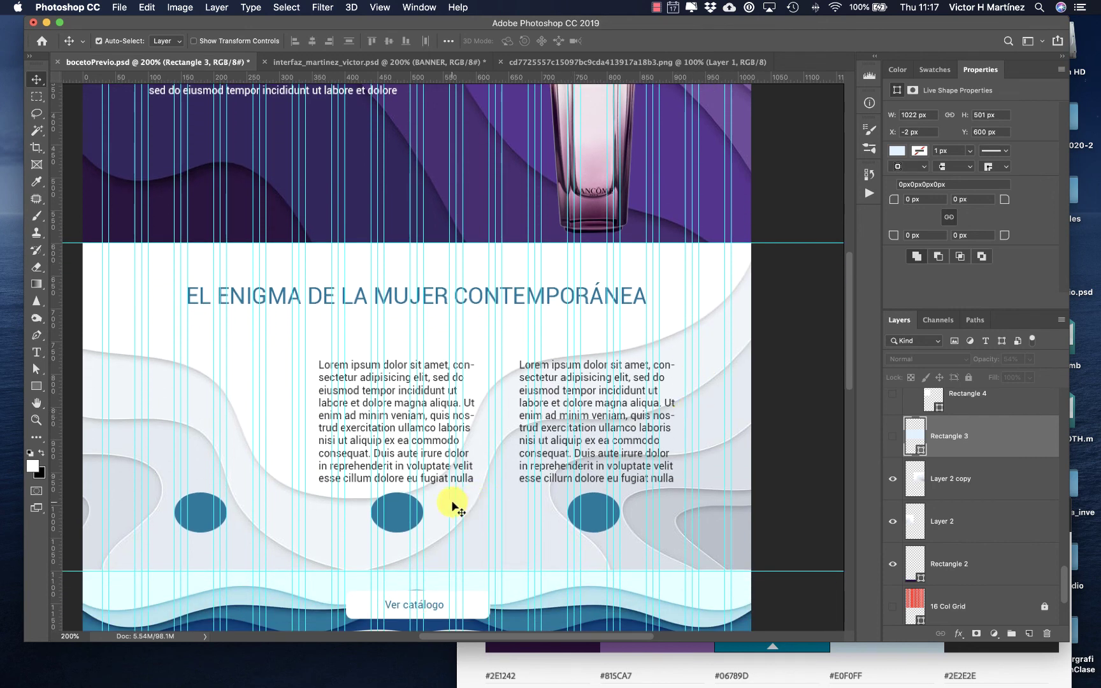
scroll(958, 471, "down", 2)
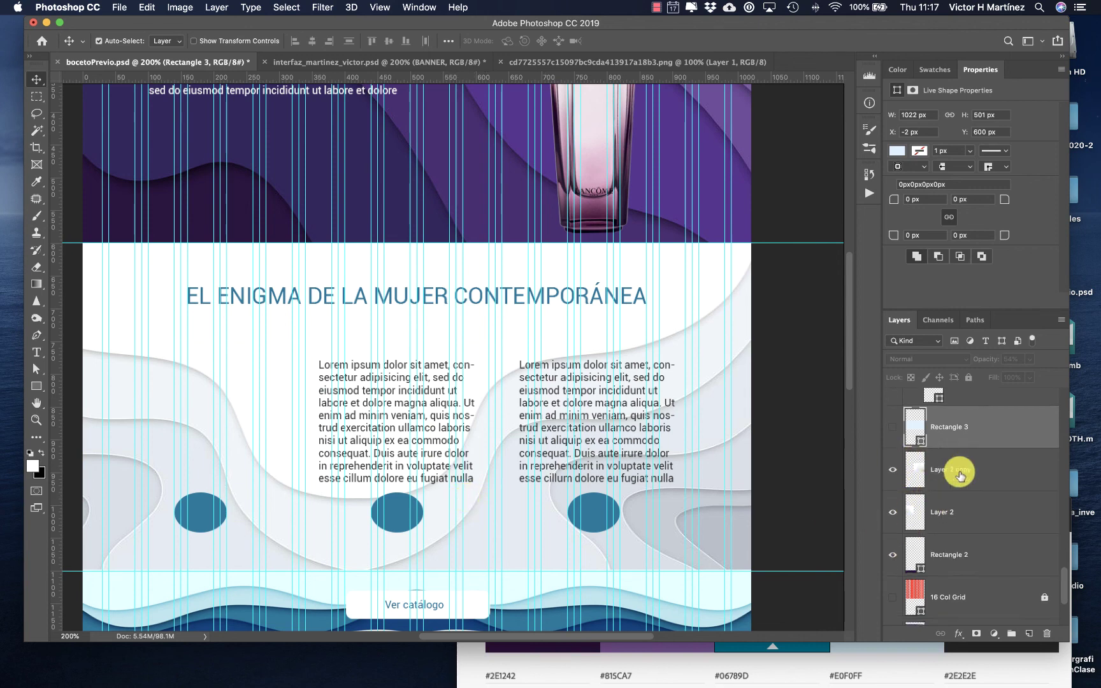
left_click(893, 458)
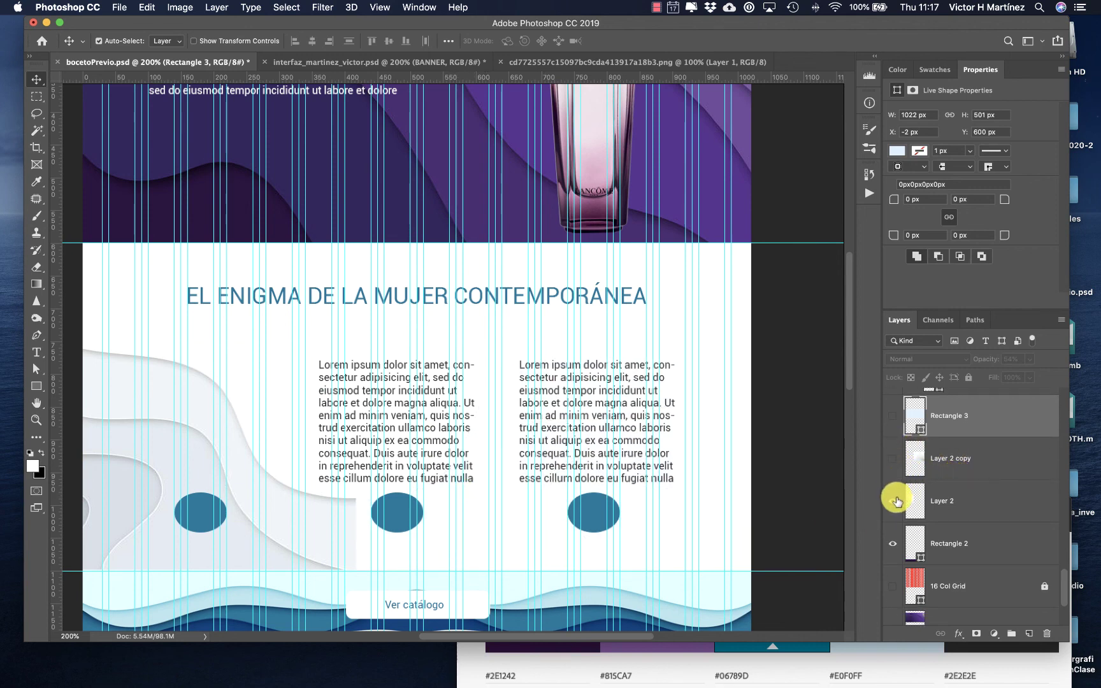
left_click(893, 459)
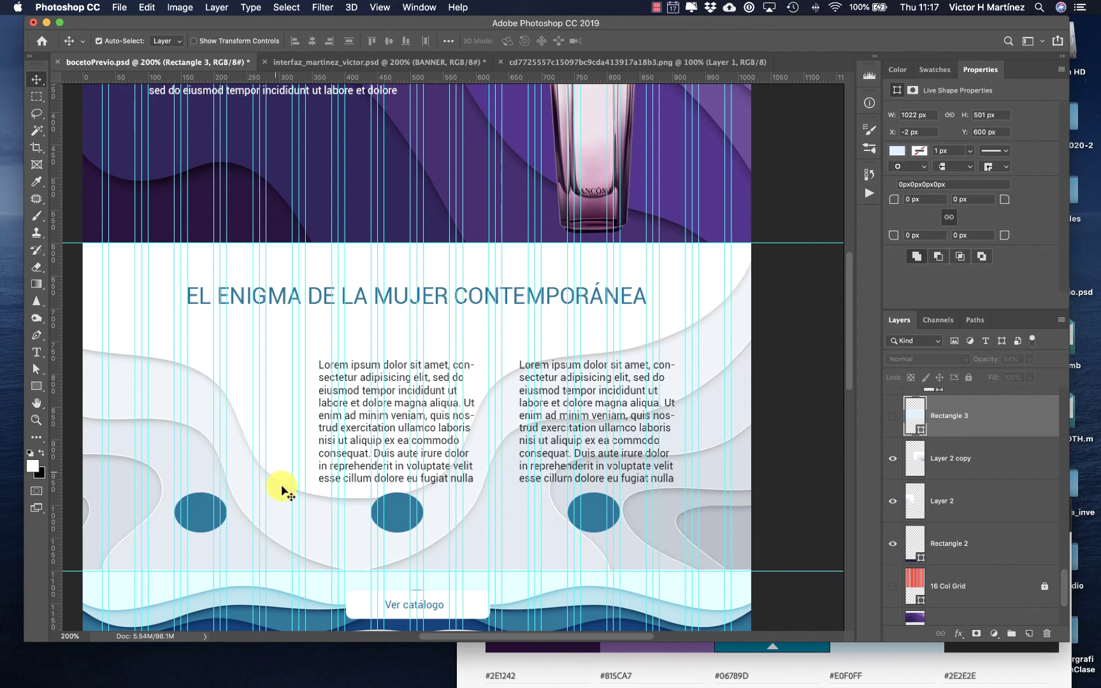
- Show the Rectangle 3 overlay on the wave background and compare its light blue with the colour palette in Preview
left_click(889, 420)
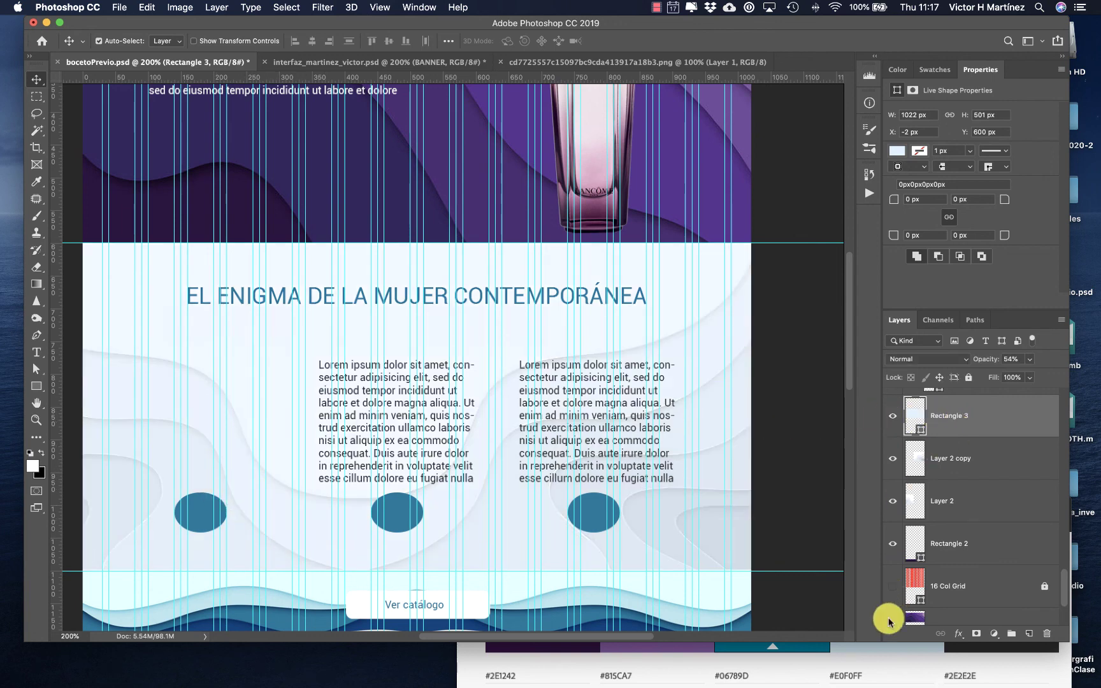
left_click(884, 659)
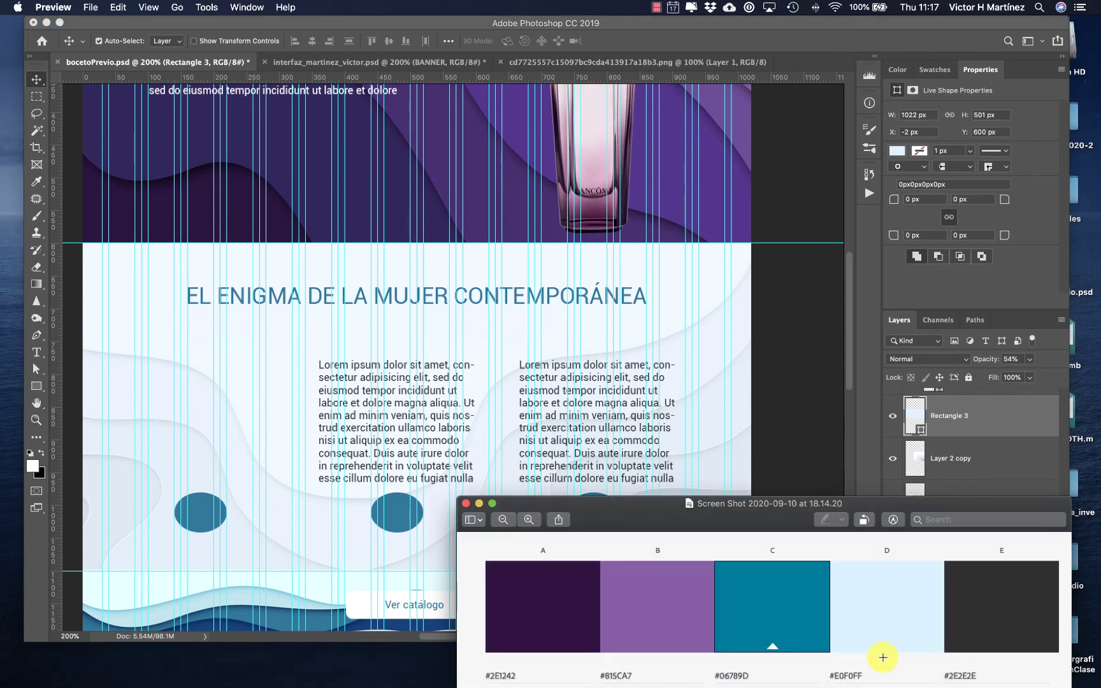
left_click(807, 448)
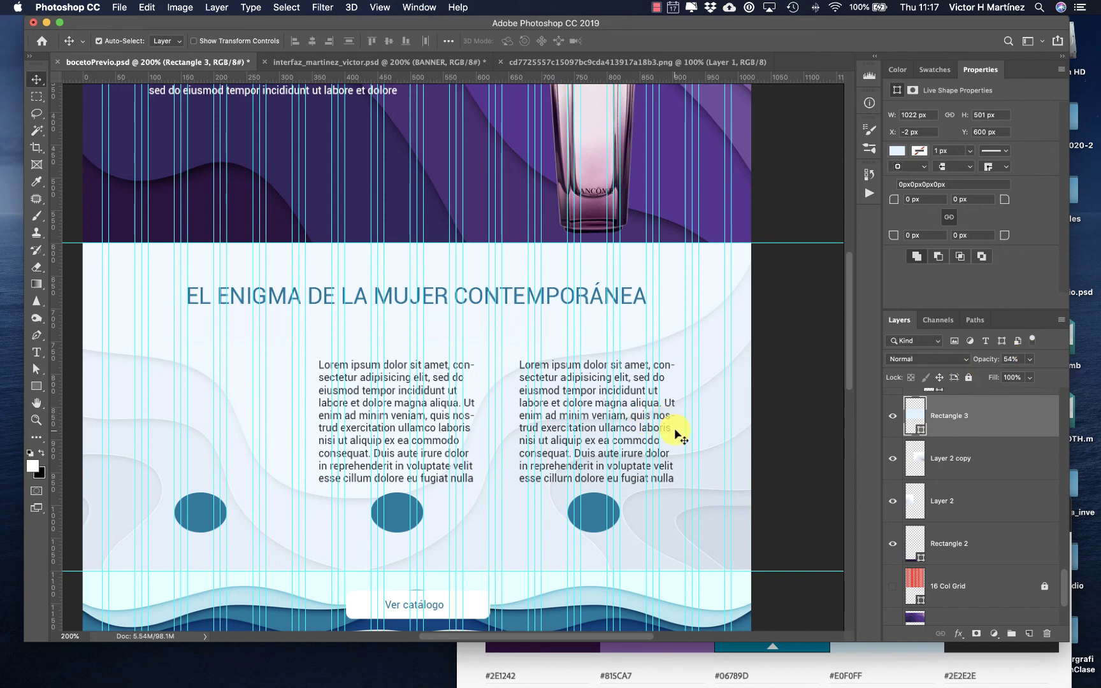
- Select the blue "EL ENIGMA DE LA MUJER CONTEMPORÁNEA" heading and identify its layer by toggling its visibility off and on
left_click(359, 305)
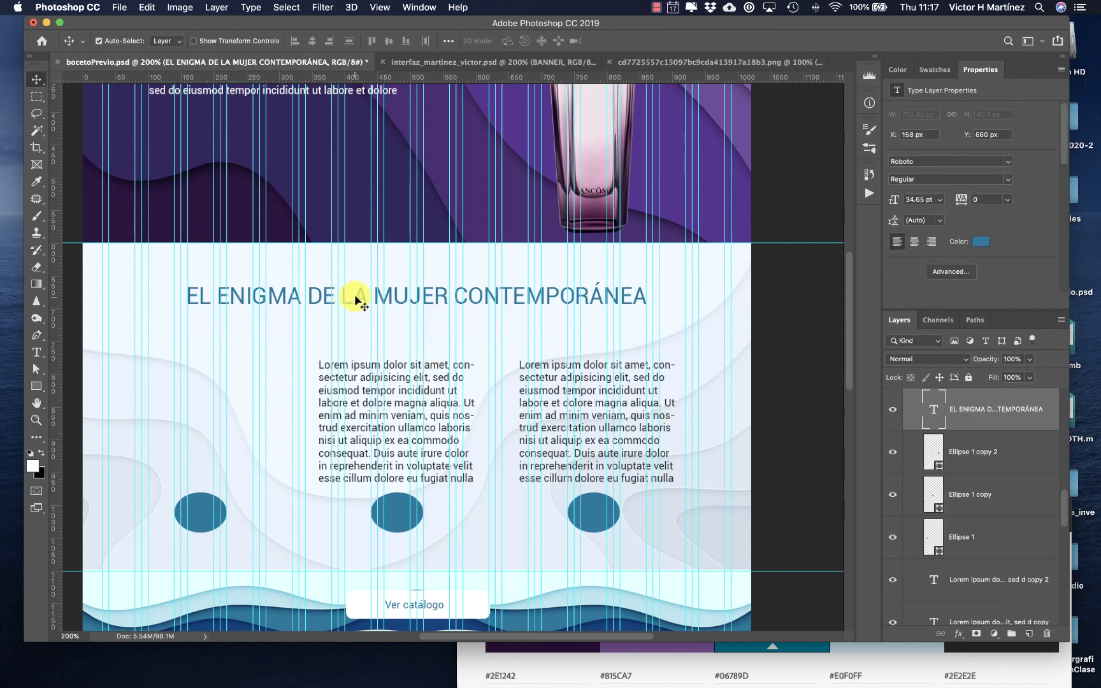
left_click(891, 411)
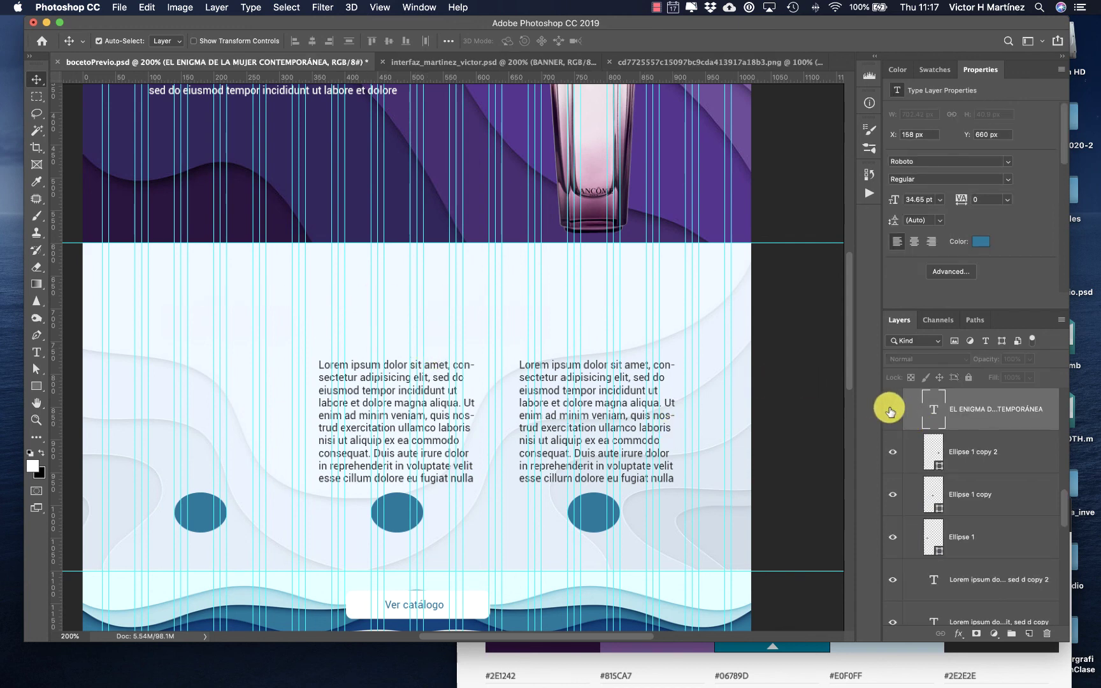
left_click(891, 411)
scroll(930, 450, "up", 3)
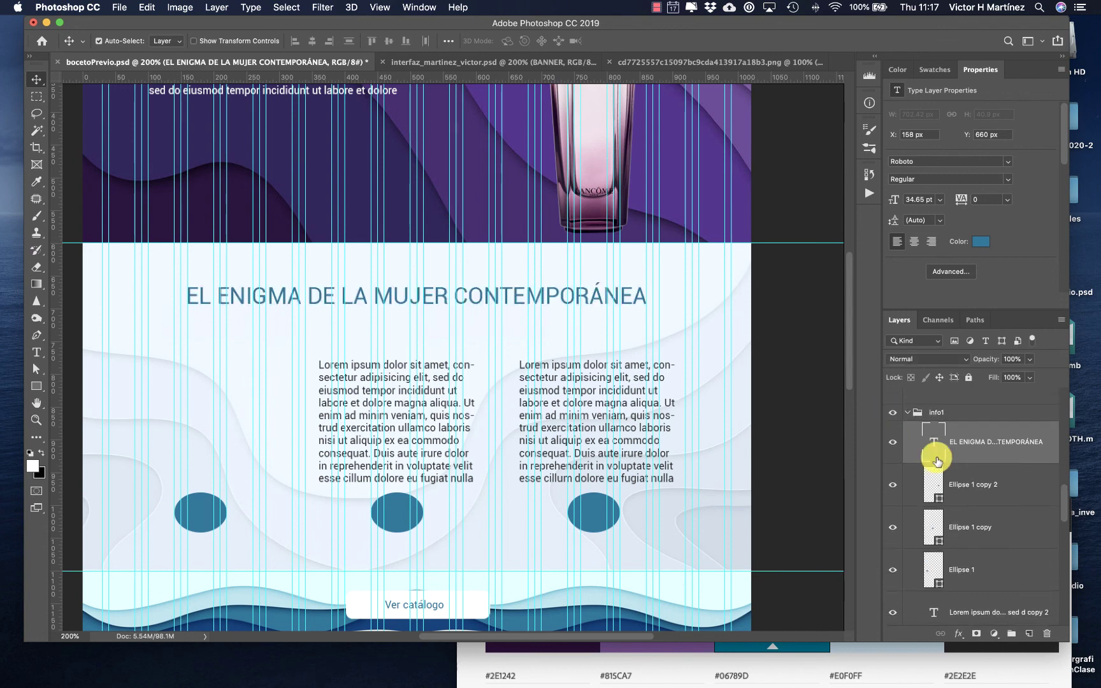
- Show the column backgrounds Rectangle 4, Rectangle 4 copy and Rectangle 4 copy 2, plus the blue Rectangle 5 bar
scroll(937, 460, "down", 8)
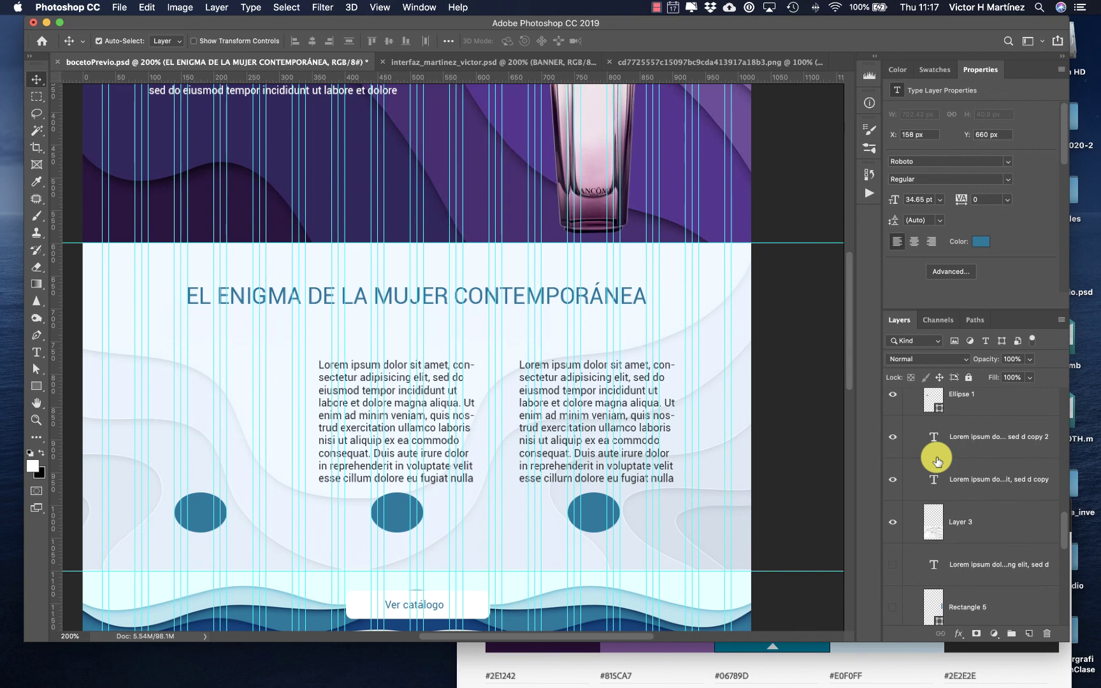
scroll(932, 452, "down", 5)
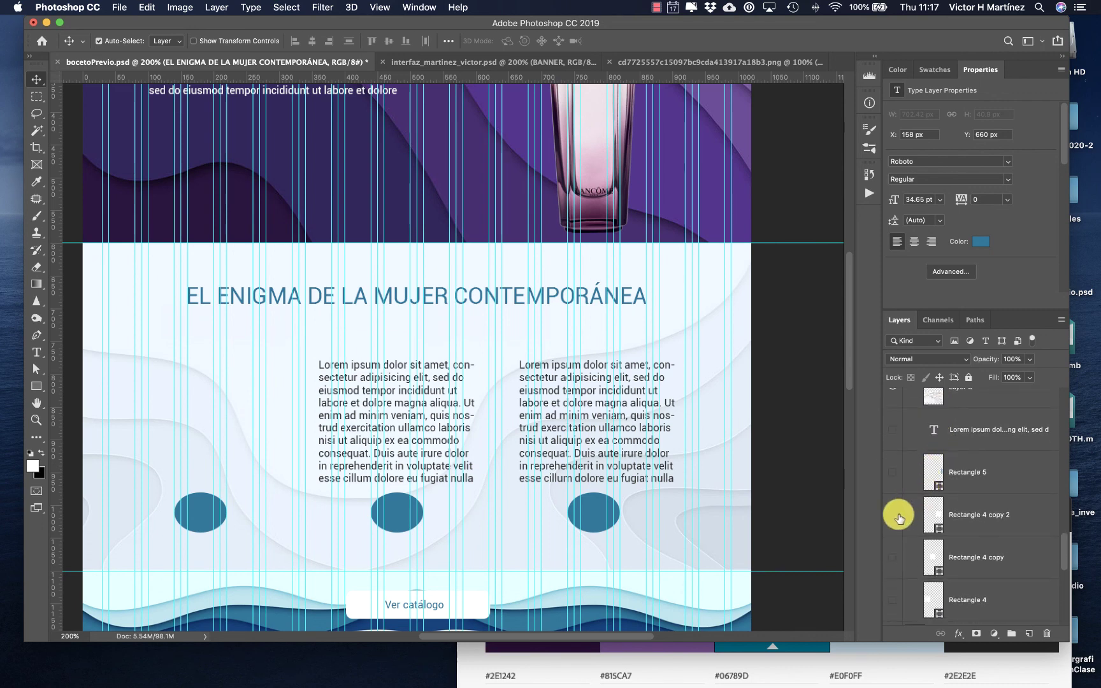
left_click(895, 516)
left_click(892, 473)
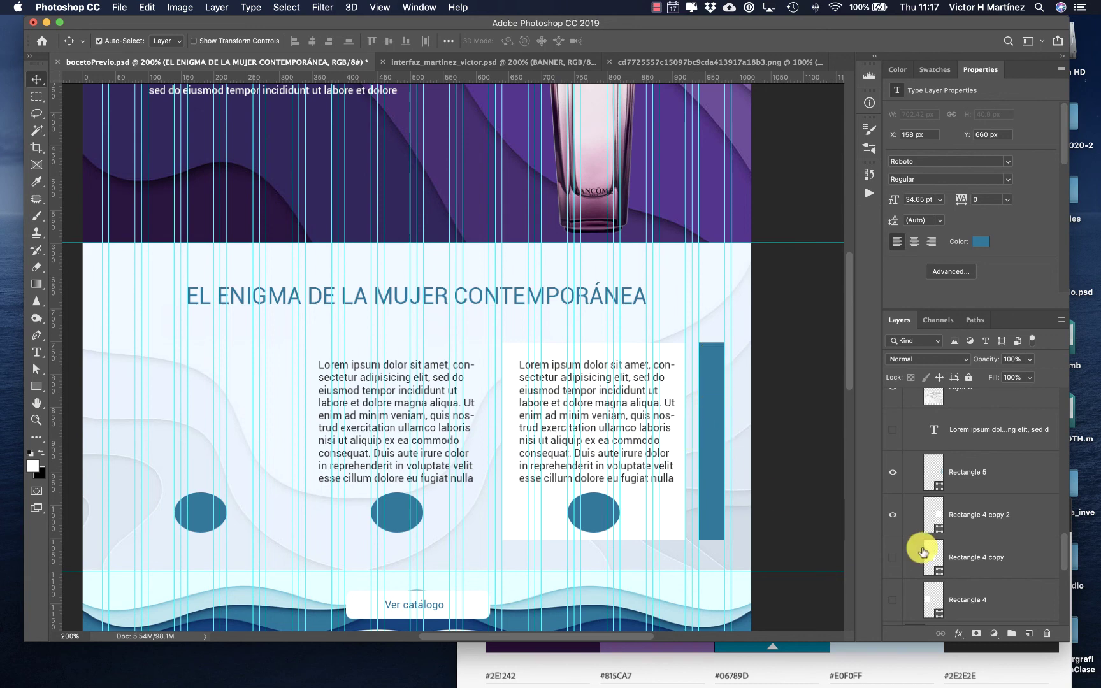
scroll(981, 560, "down", 1)
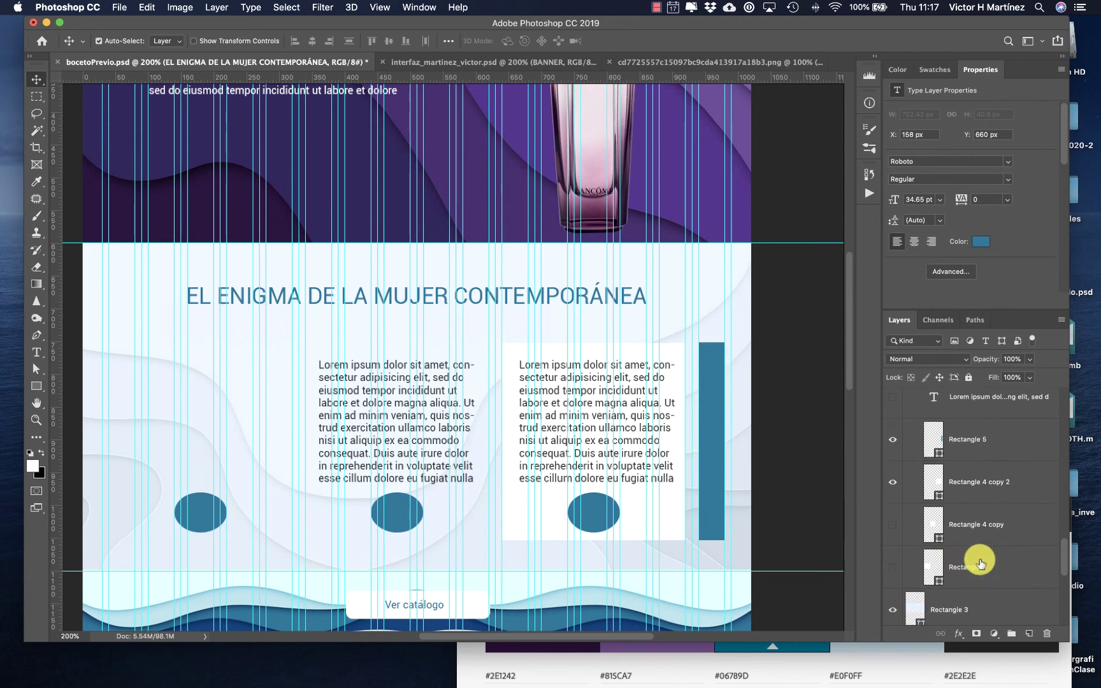
left_click(894, 524)
left_click(891, 566)
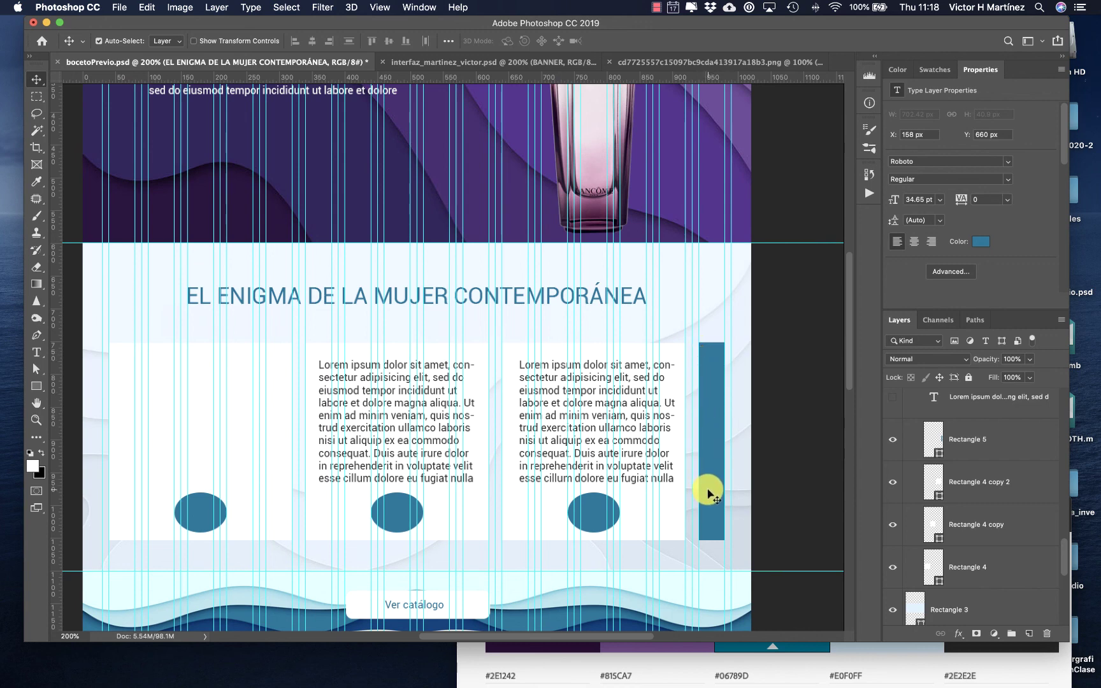
- Show the first column's Lorem ipsum text, move it about 5 px right and 1 px down, and select the ellipse below it
scroll(972, 561, "down", 5)
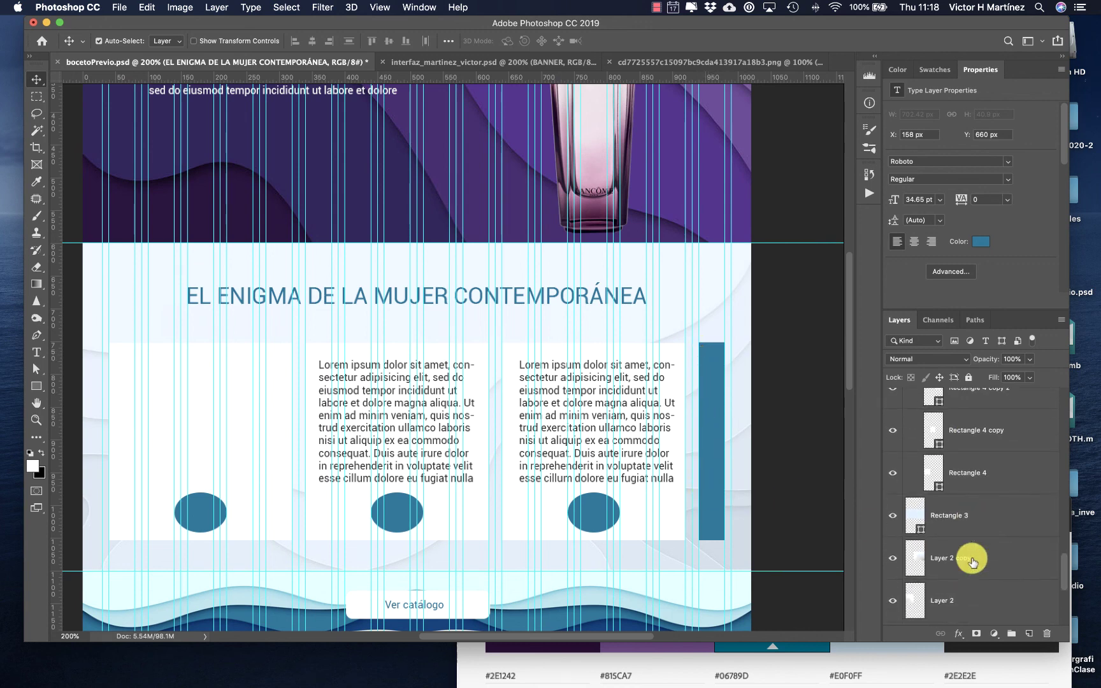
scroll(972, 561, "up", 8)
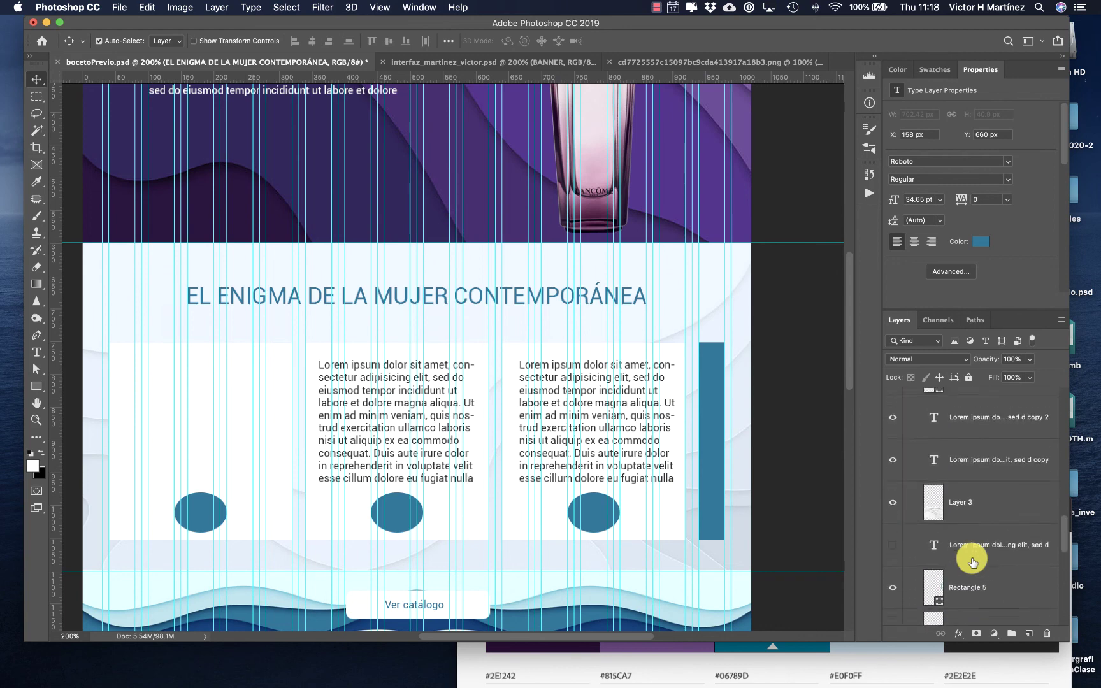
scroll(972, 561, "down", 1)
left_click(893, 567)
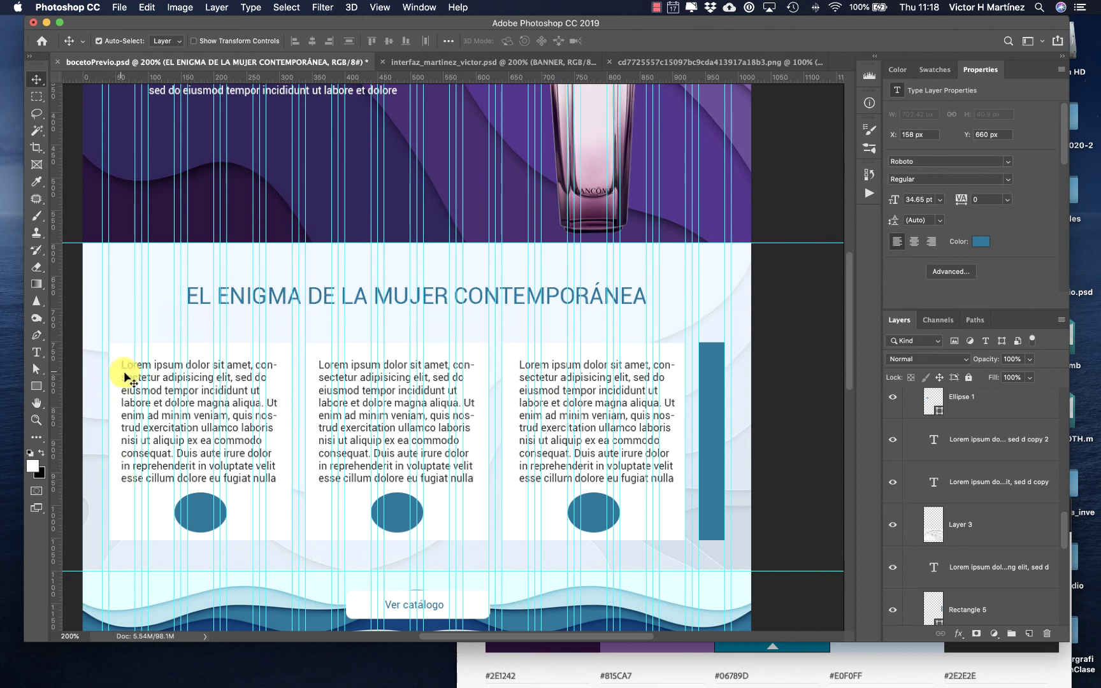
left_click_drag(120, 355, 129, 371)
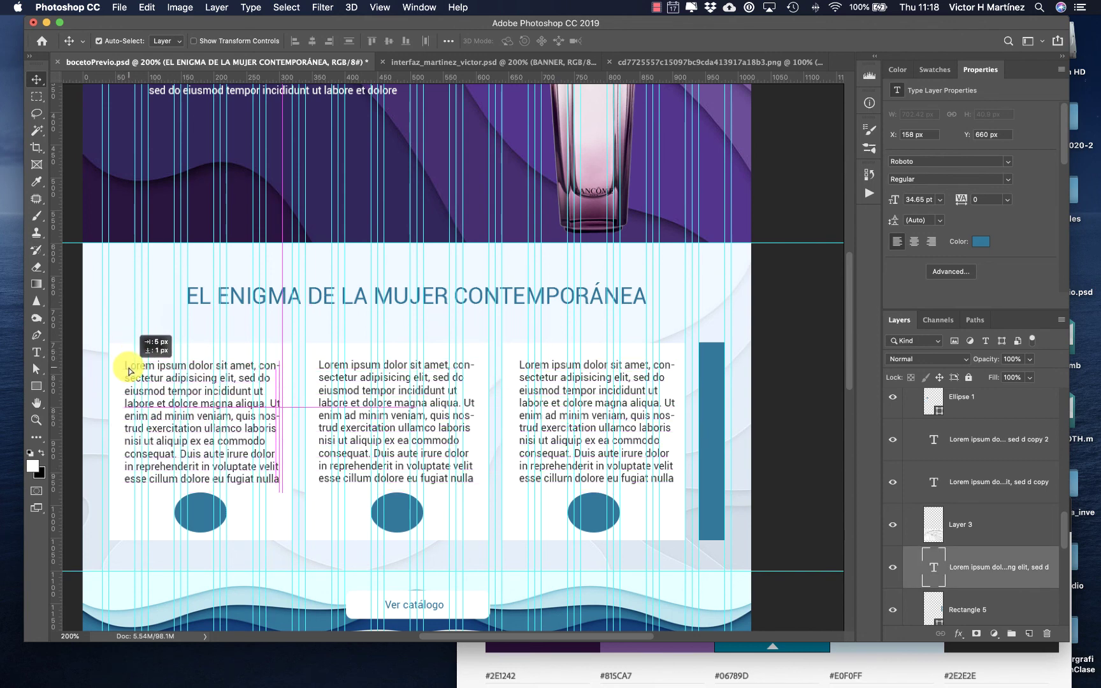
left_click(202, 515)
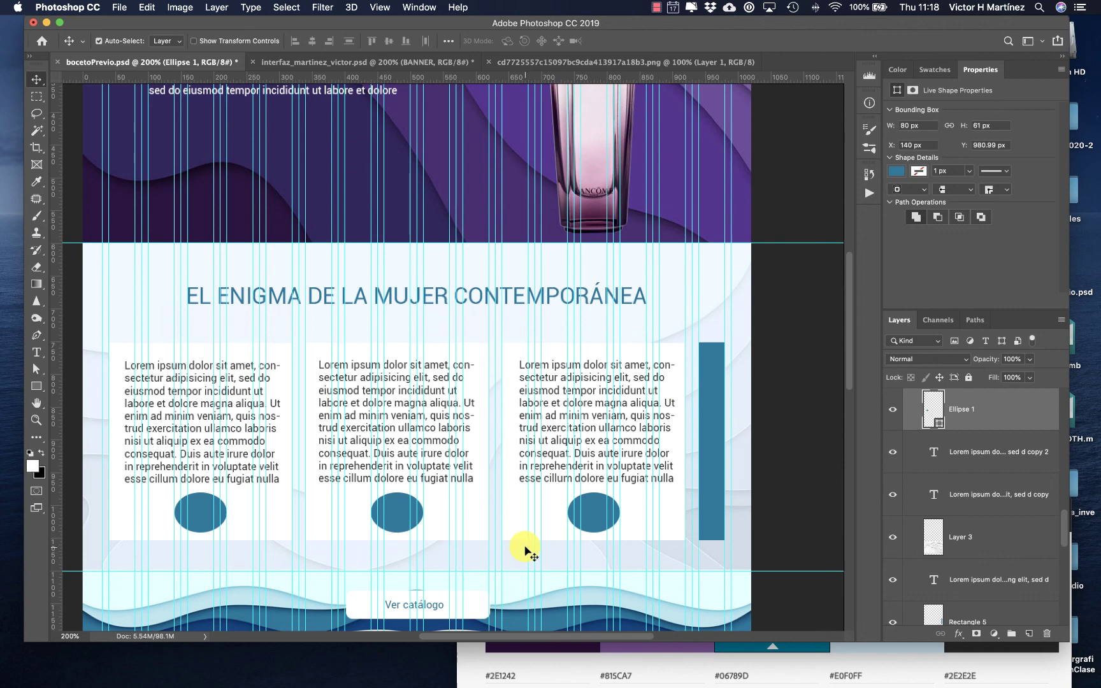
- Switch to the interface document and turn on the display of Canvas Guides for the area below the banner
left_click(374, 60)
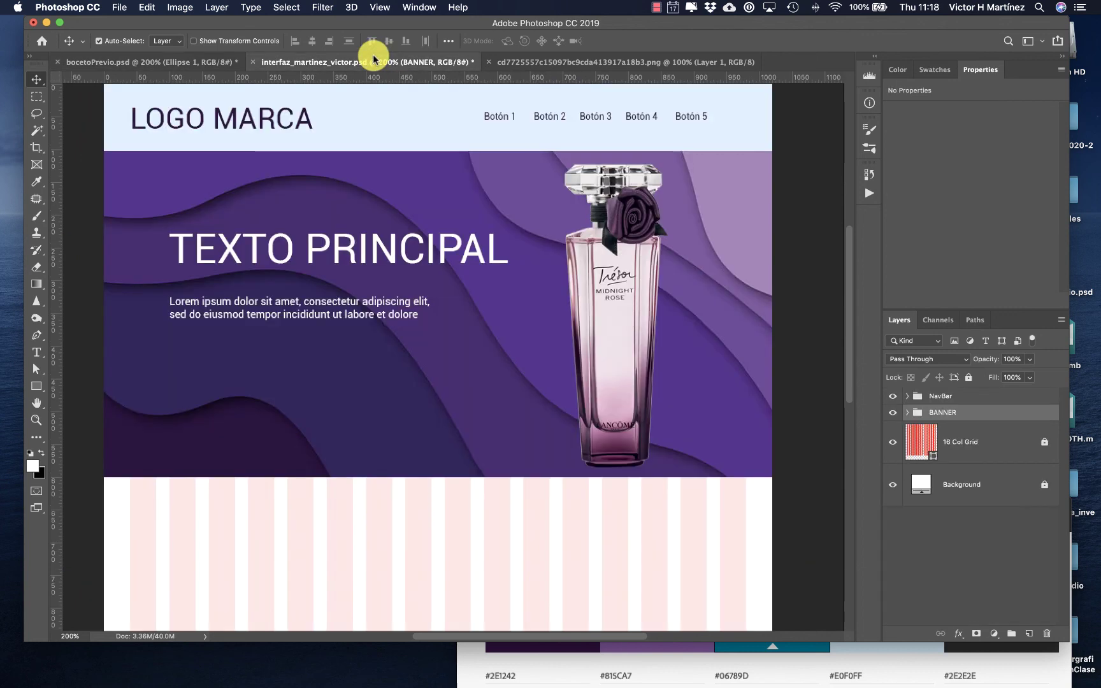
scroll(396, 293, "down", 5)
left_click(383, 7)
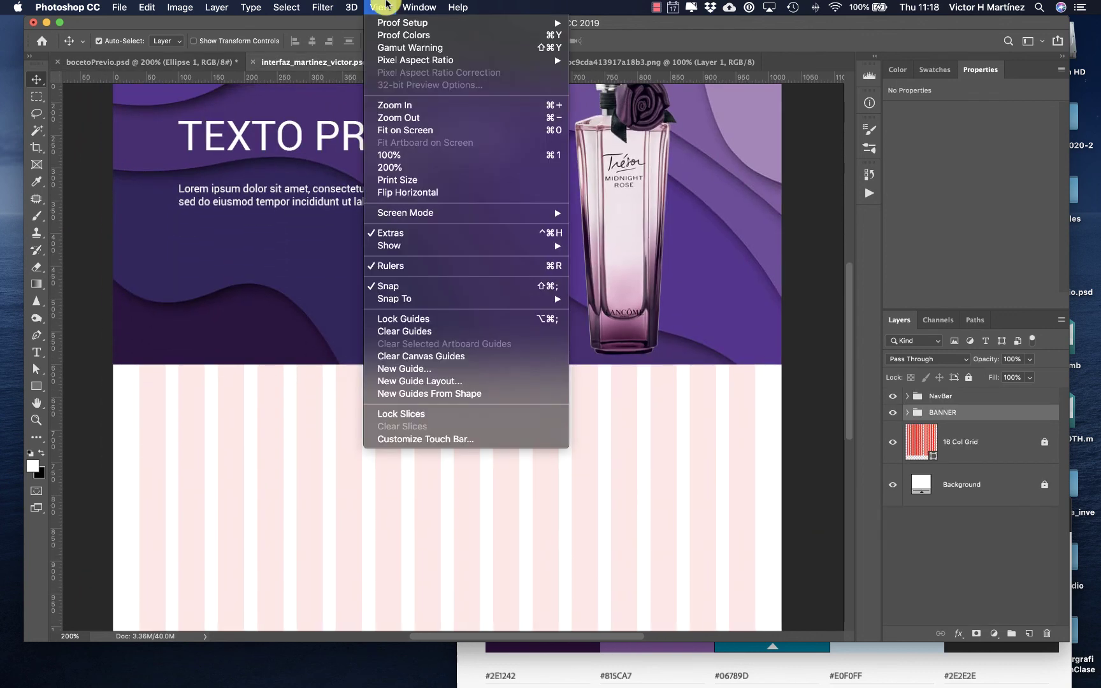
mouse_move(382, 248)
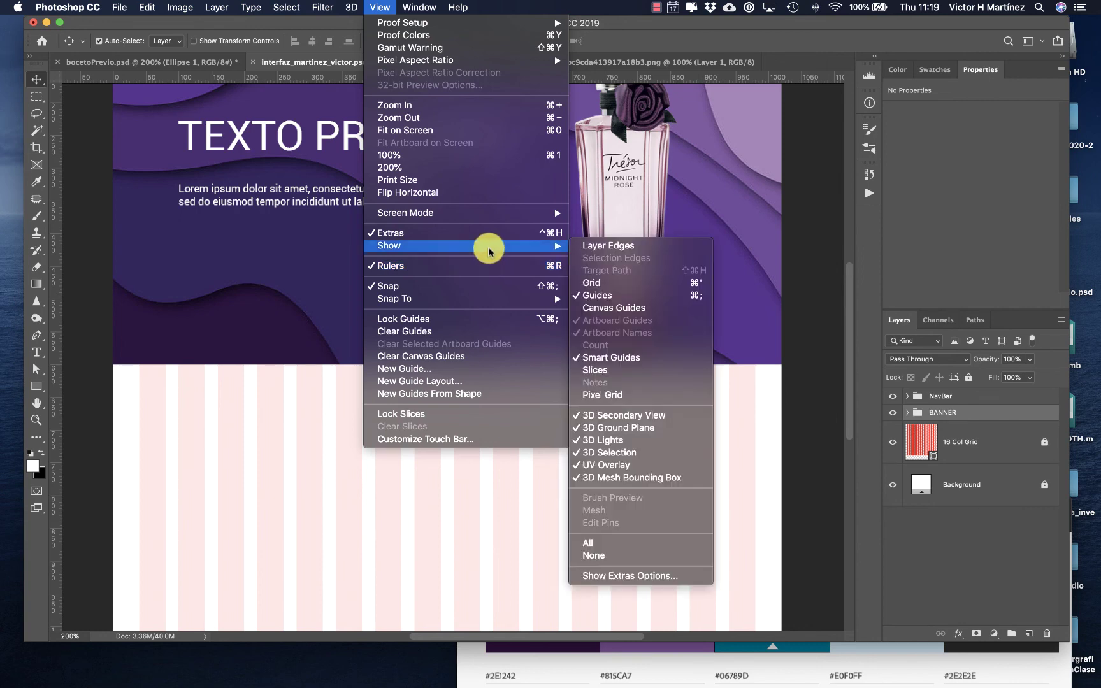
left_click(620, 305)
scroll(545, 430, "down", 5)
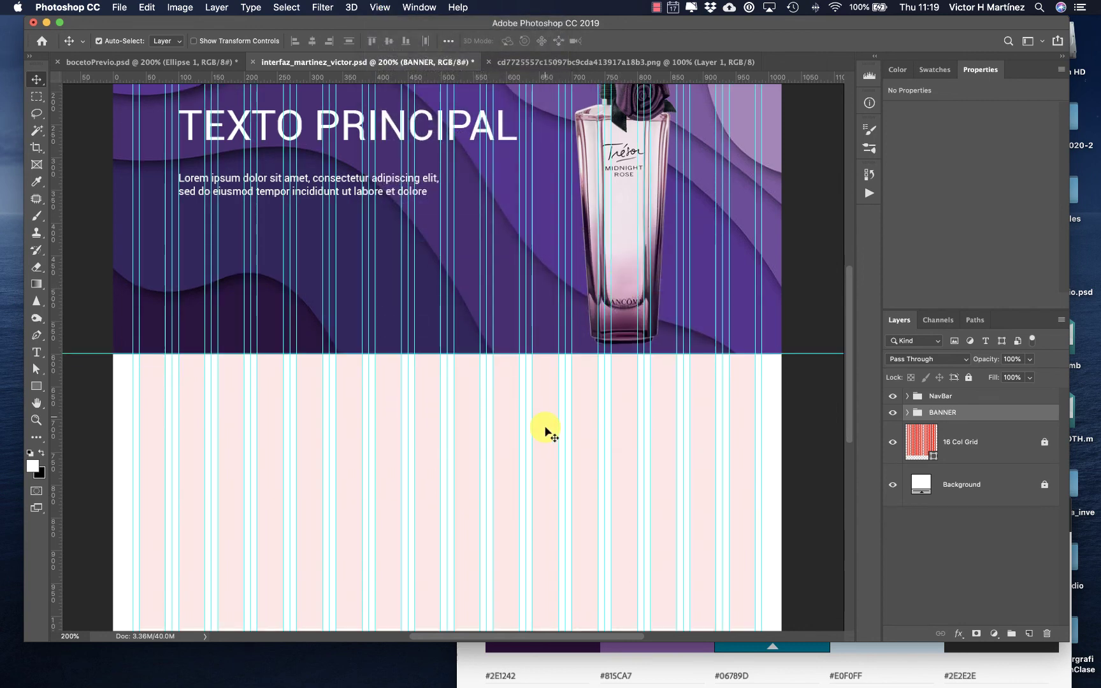
scroll(546, 433, "down", 2)
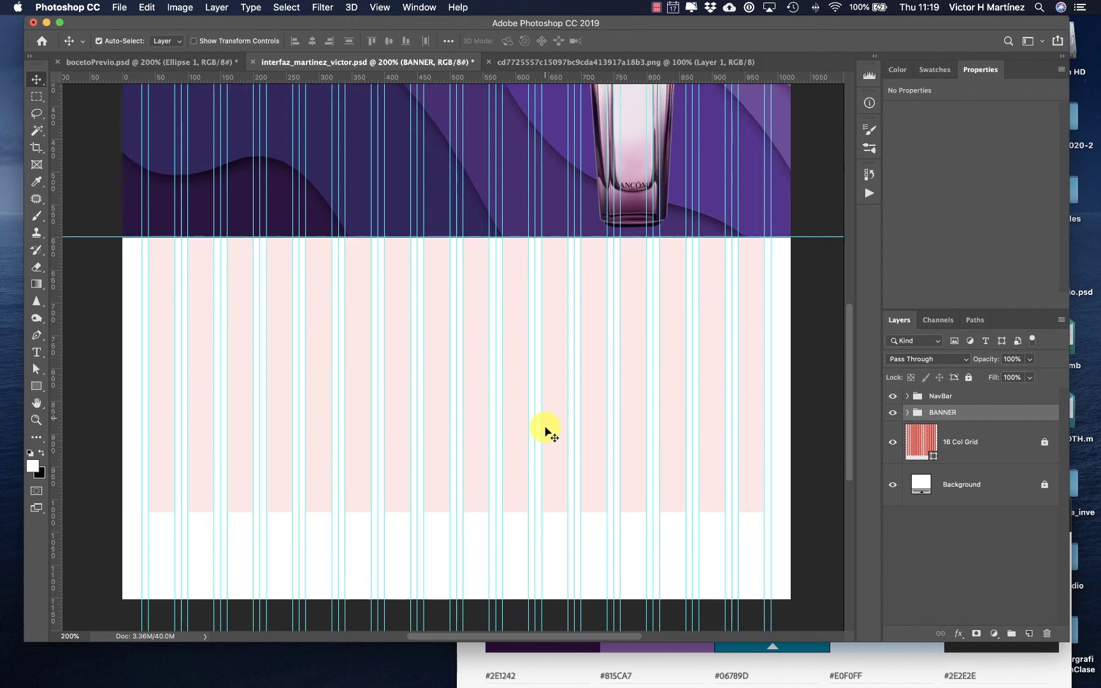
- Examine the extent of the information section below the banner in bocetoPrevio.psd
left_click(144, 62)
scroll(242, 280, "down", 2)
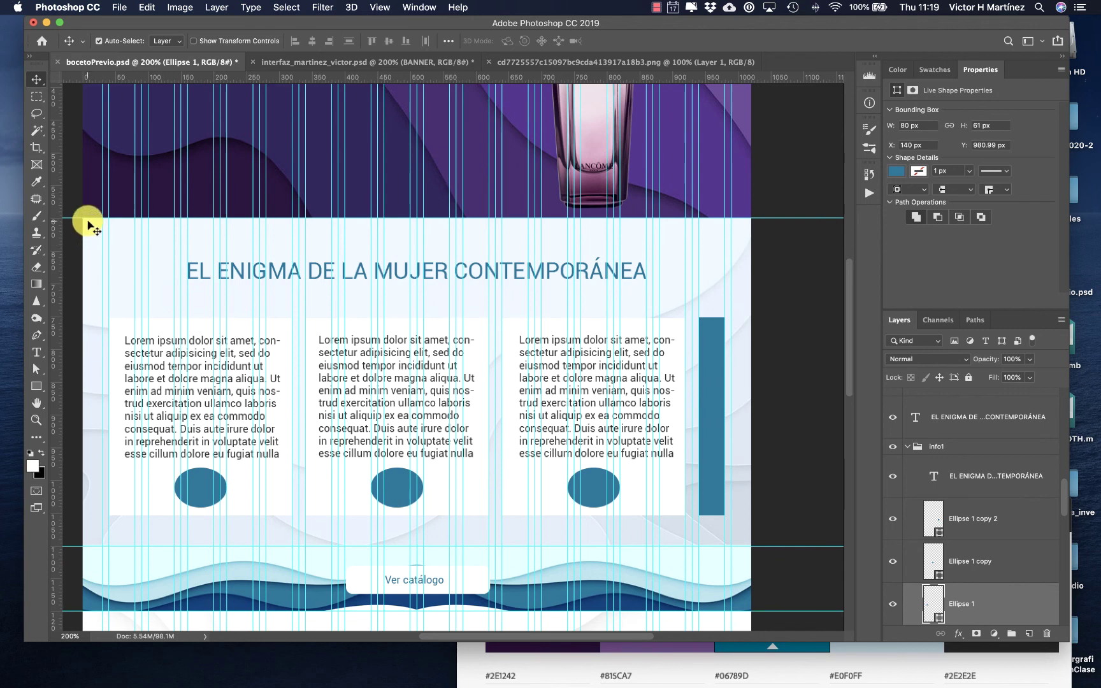
scroll(74, 537, "down", 1)
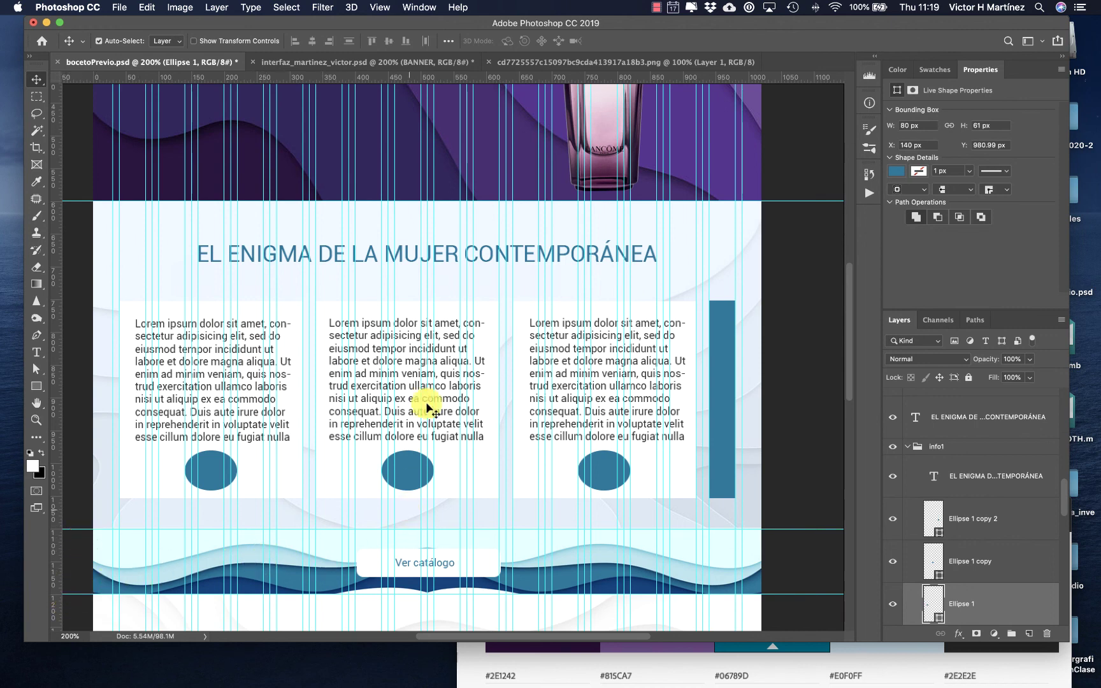
- Return to the interface document and place a horizontal guide at about 1100 px to mark the information section's lower edge
left_click(430, 60)
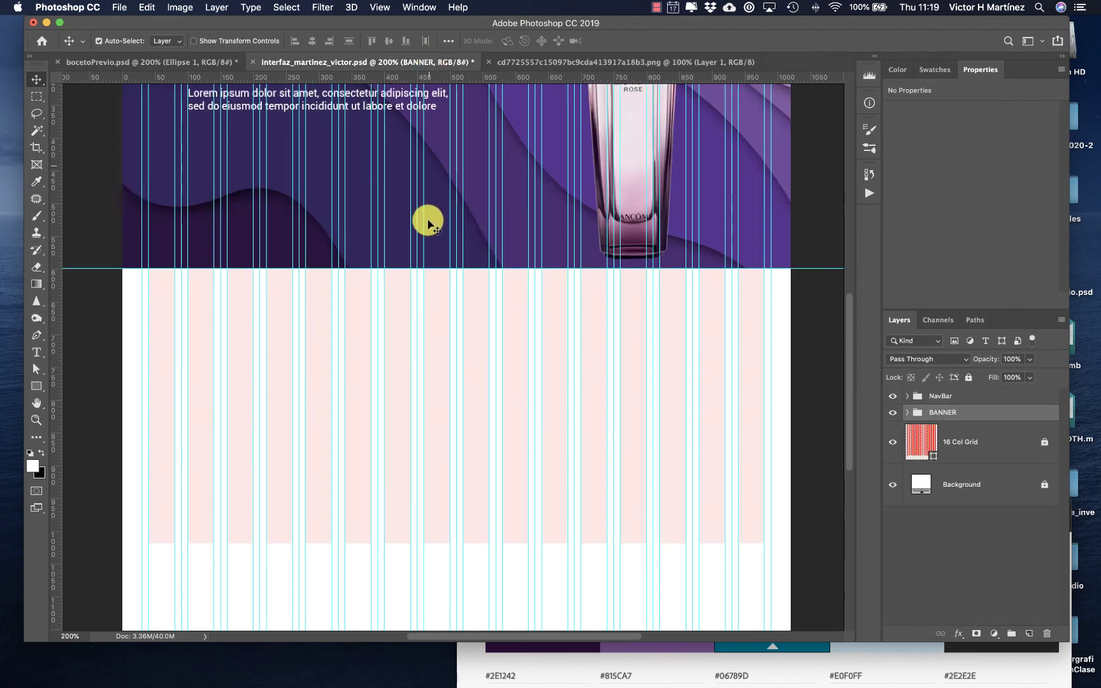
scroll(213, 315, "down", 5)
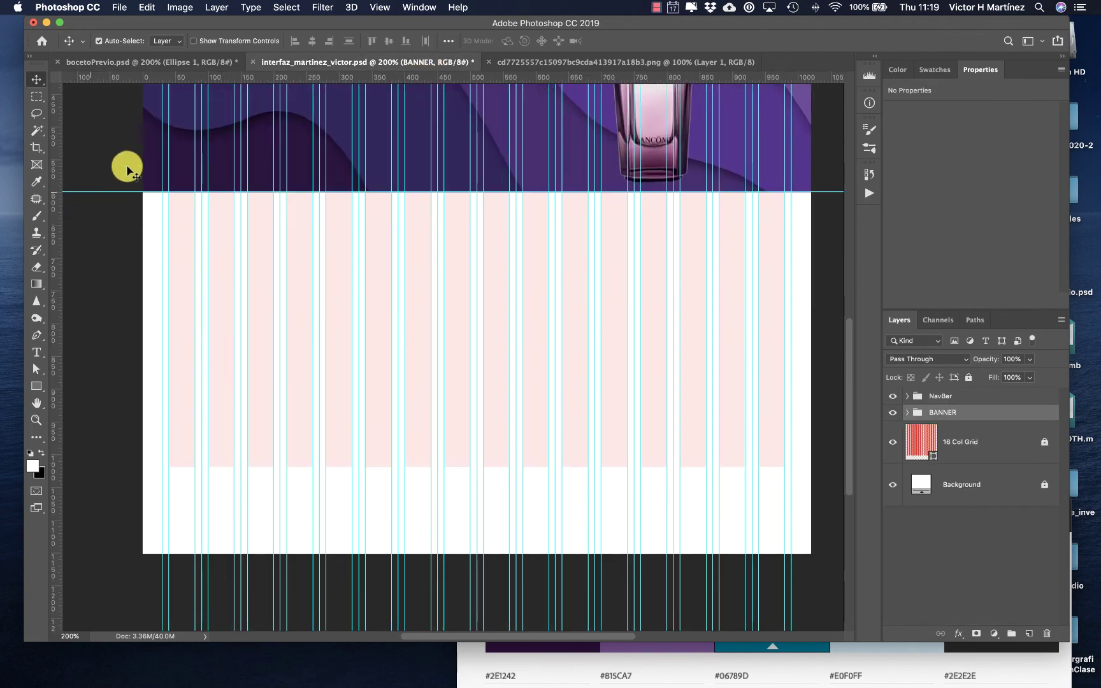
left_click_drag(262, 76, 261, 520)
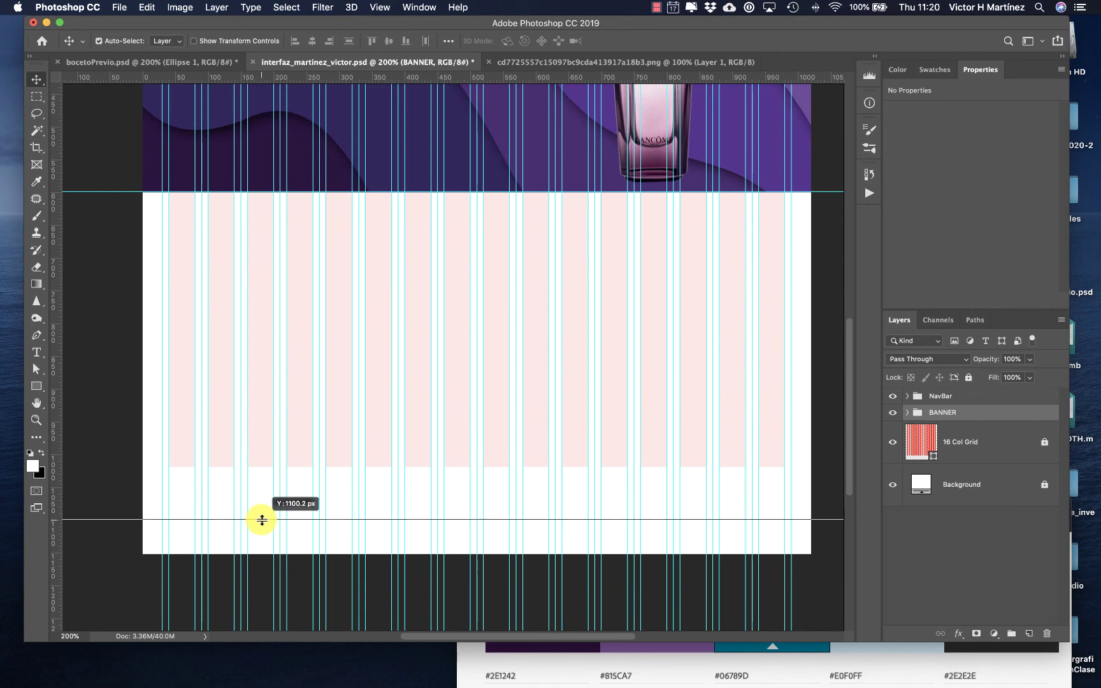
left_click_drag(262, 520, 258, 519)
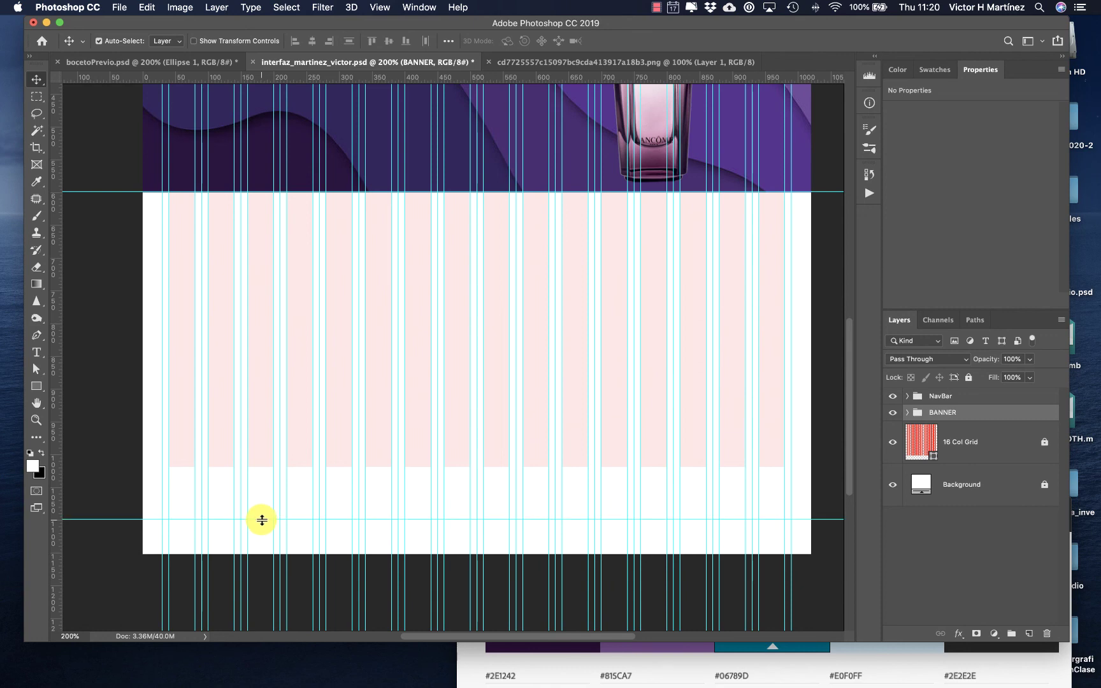
scroll(278, 526, "down", 3)
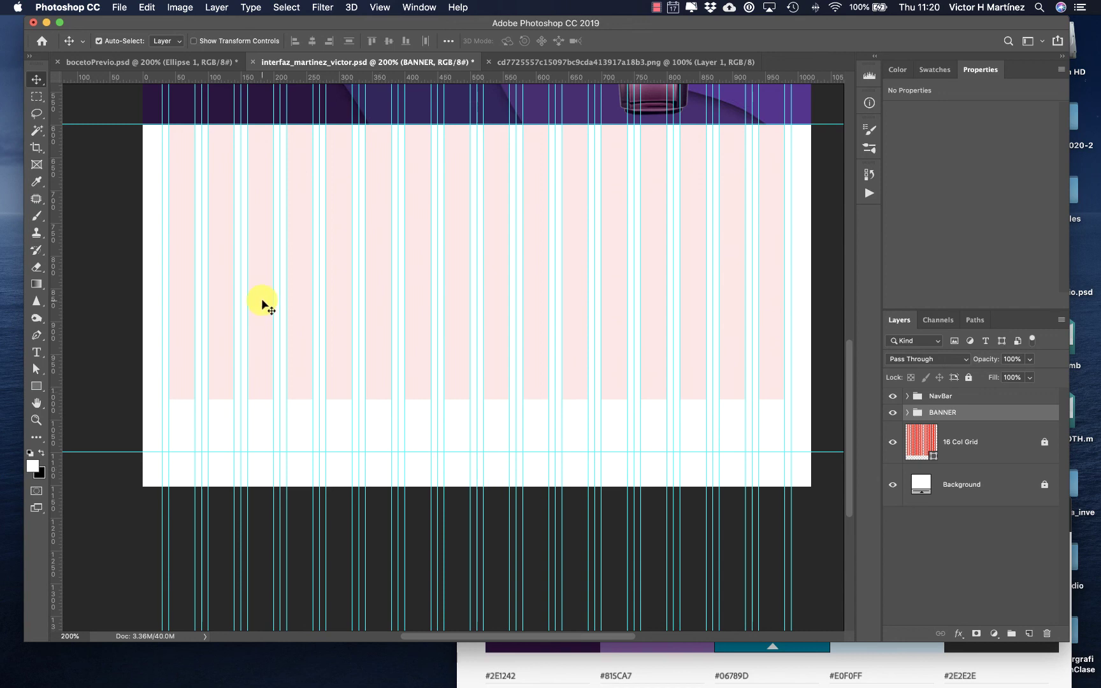
scroll(398, 457, "down", 3)
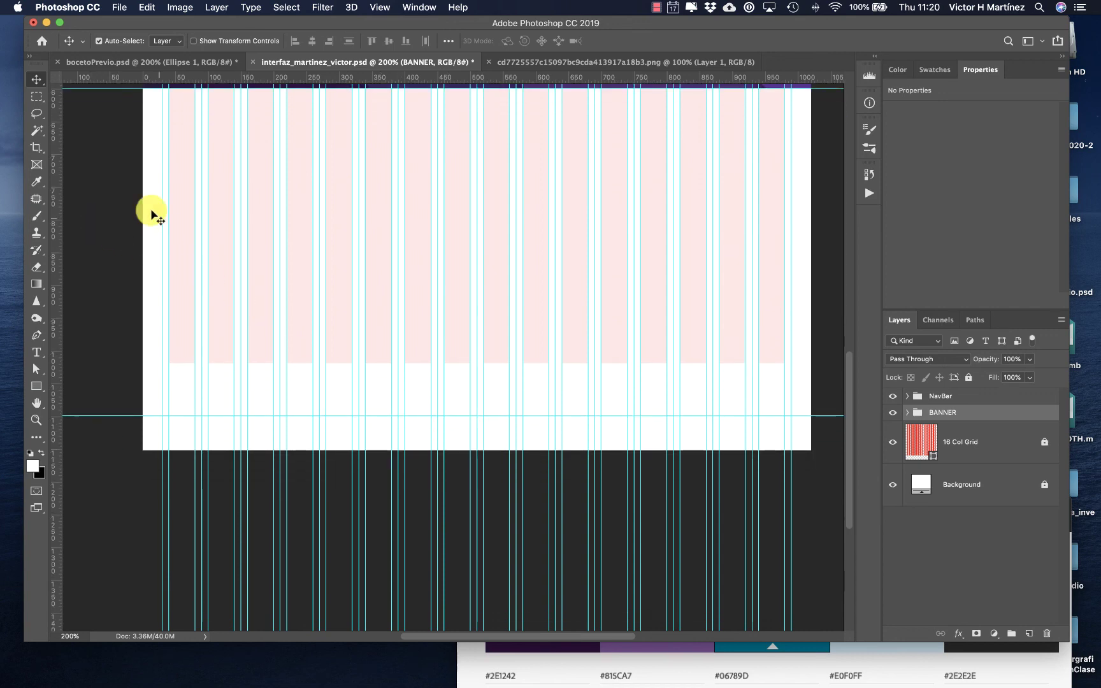
- Extend the canvas downward with the Crop tool until the document is about 1600 px high
left_click(31, 149)
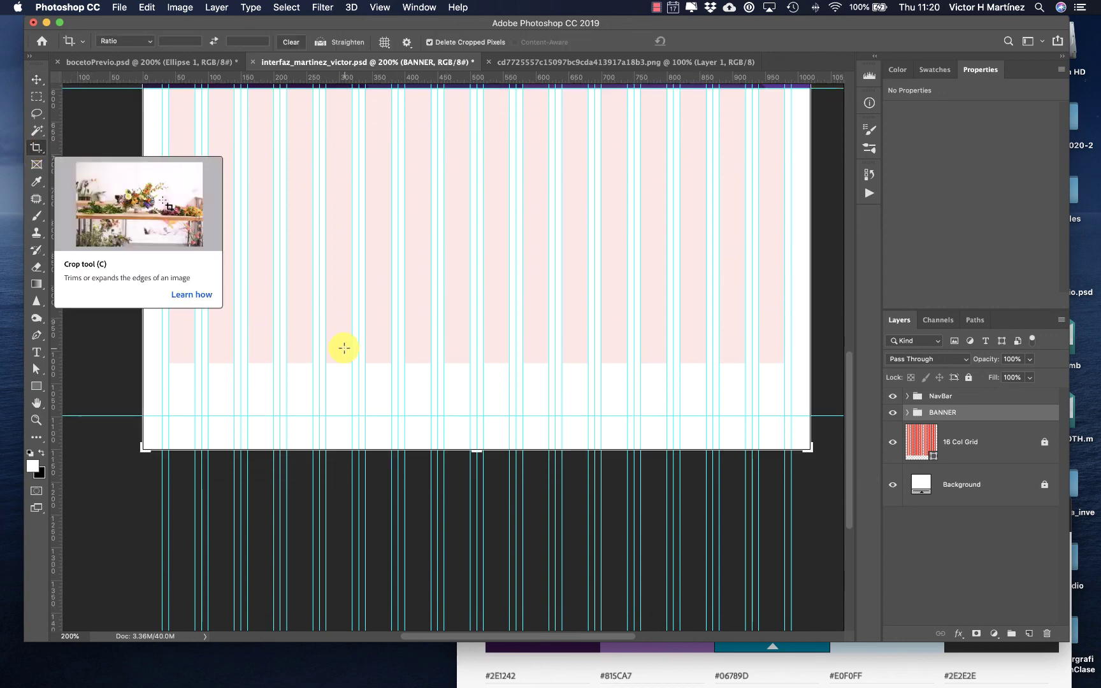
left_click_drag(477, 451, 485, 597)
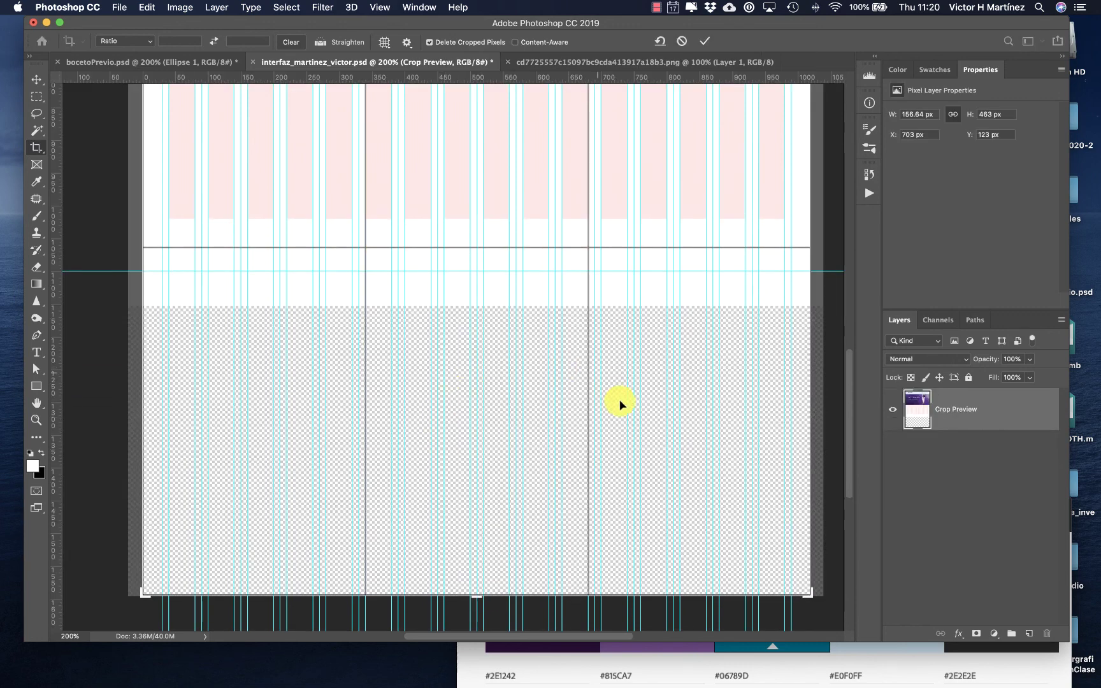
left_click(36, 95)
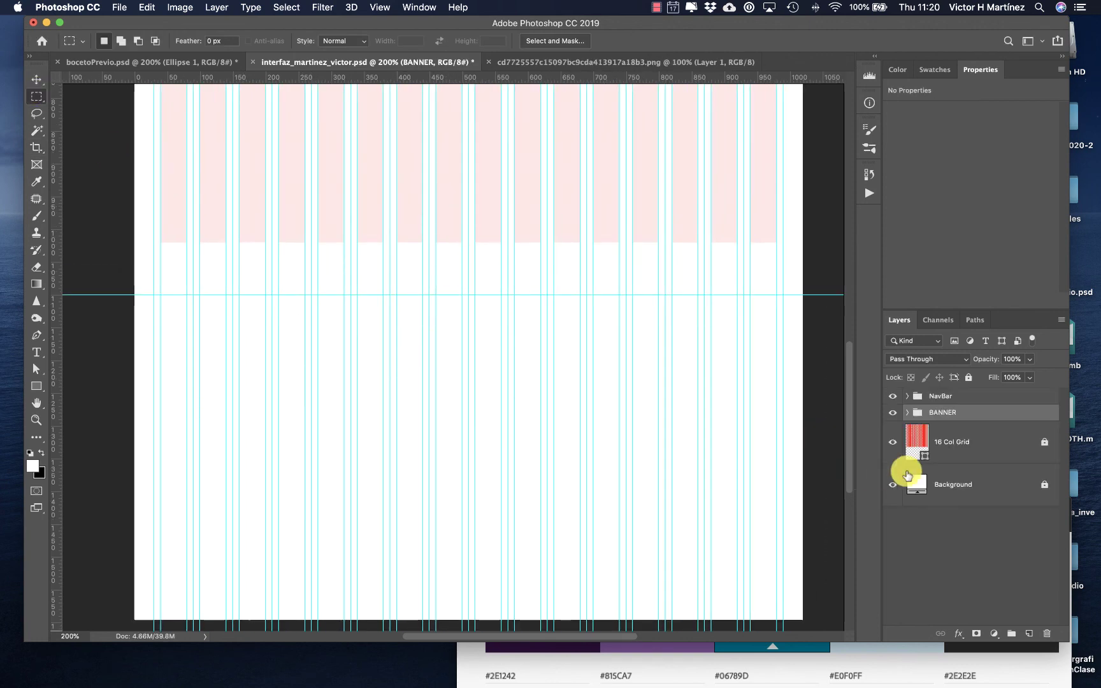
- Hide the 16 Col Grid layer
left_click(892, 445)
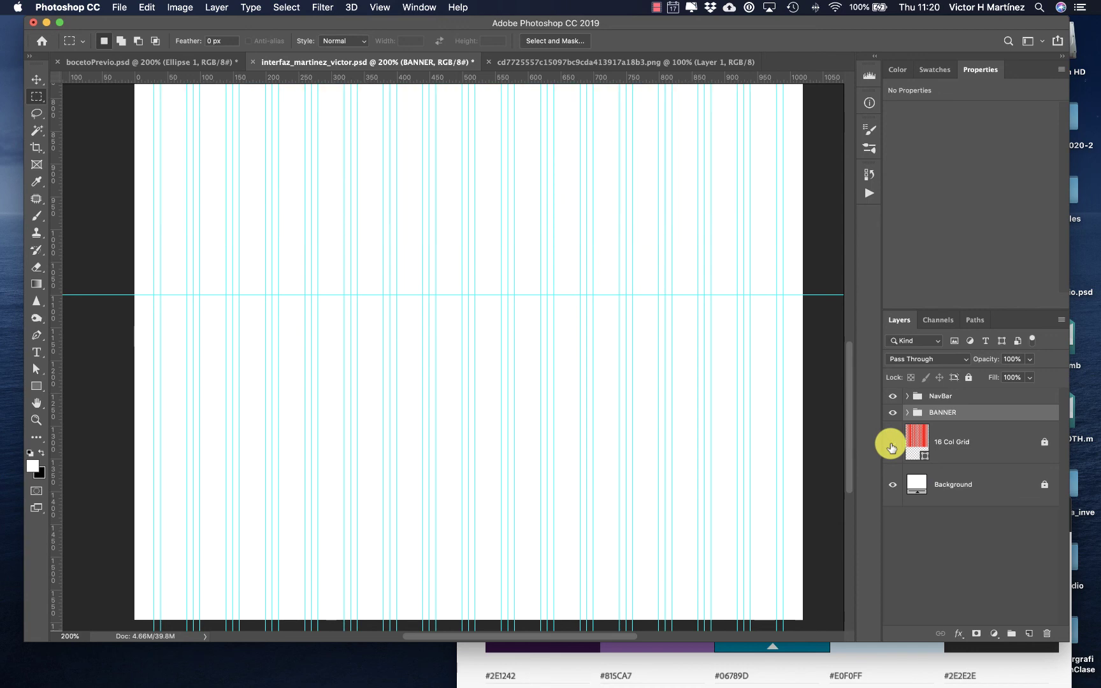
left_click(893, 444)
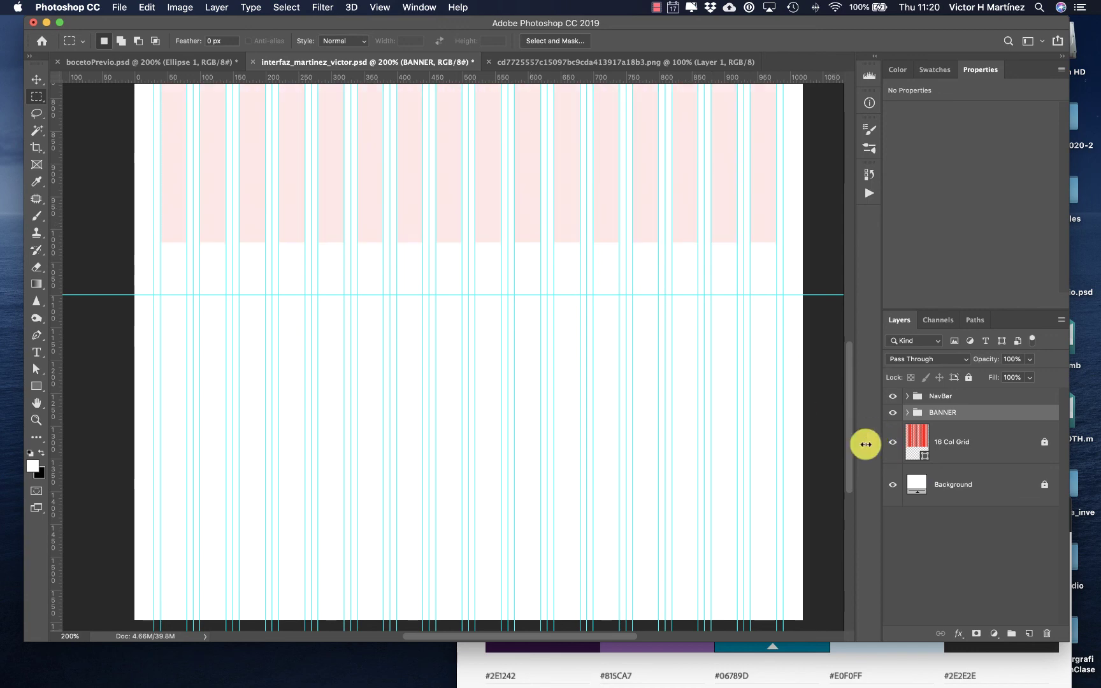
left_click(886, 448)
- Place a horizontal guide at about 1200 px, below the information section's lower edge guide
scroll(725, 361, "up", 5)
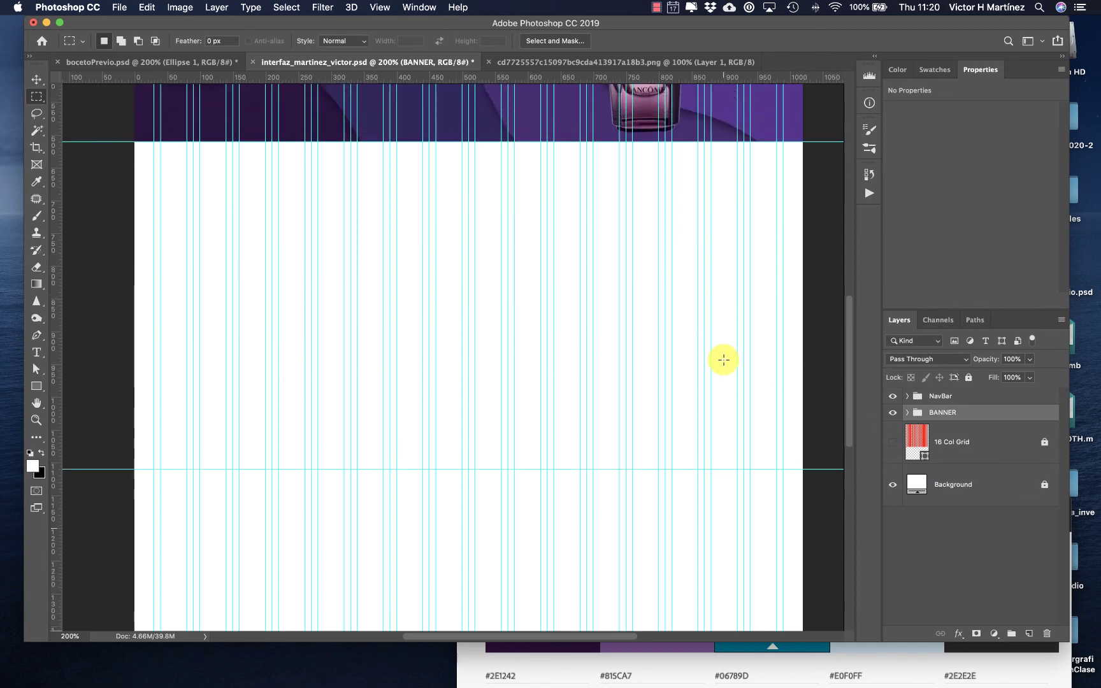
scroll(724, 360, "down", 1)
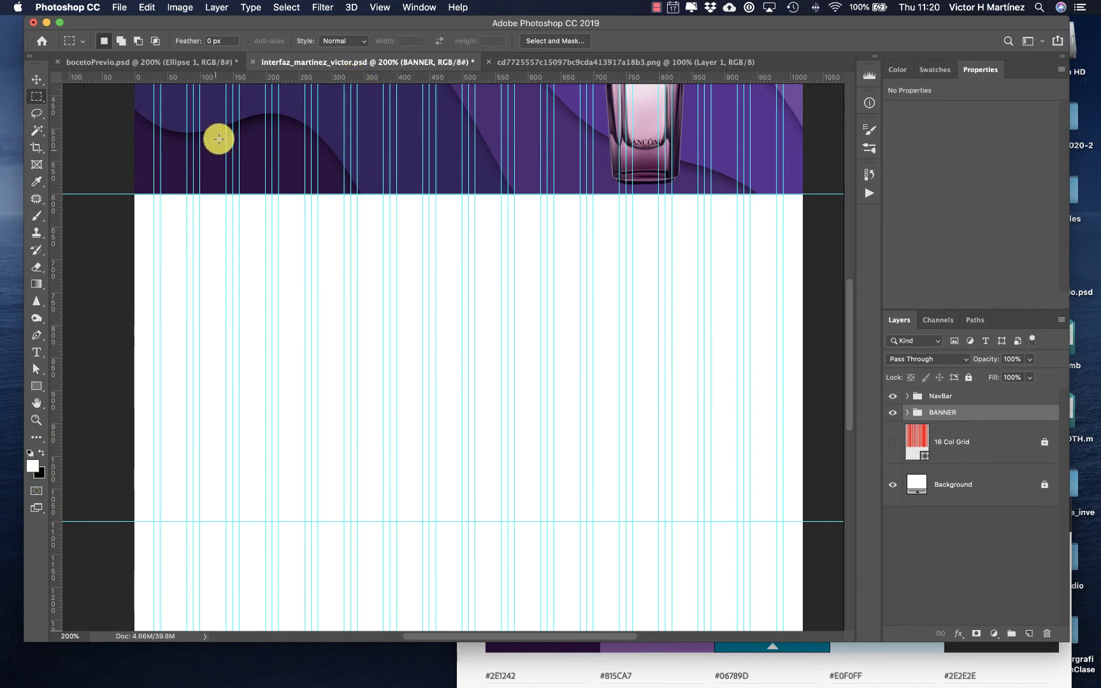
left_click_drag(212, 78, 153, 587)
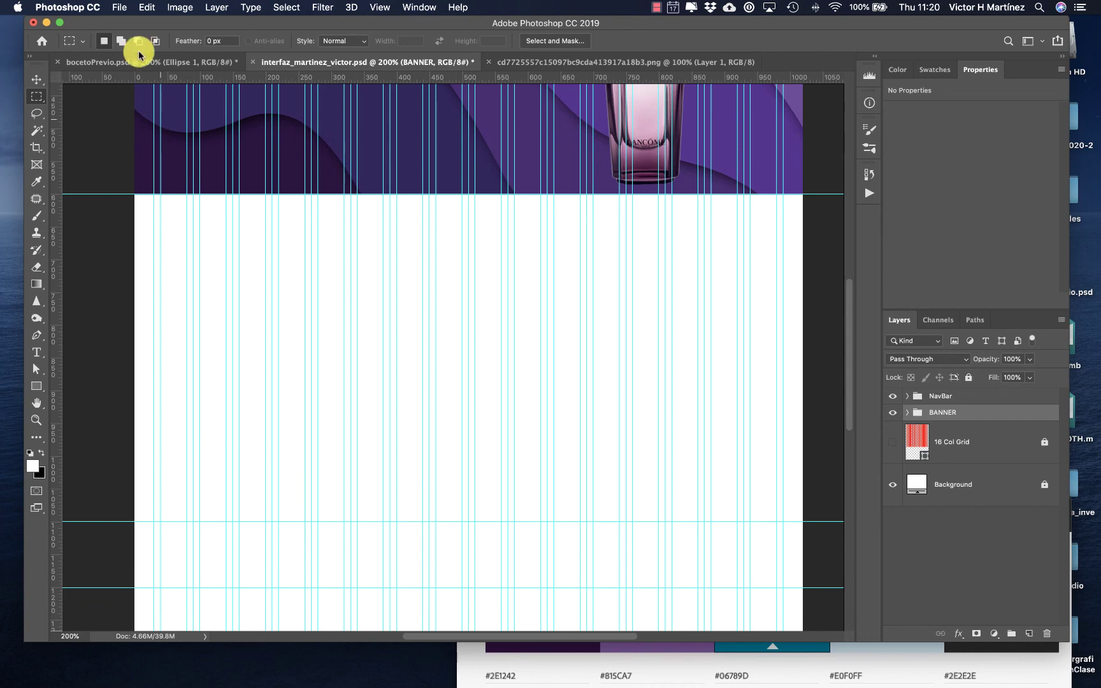
- Check the ruler units in the Units & Rulers preferences
left_click(121, 7)
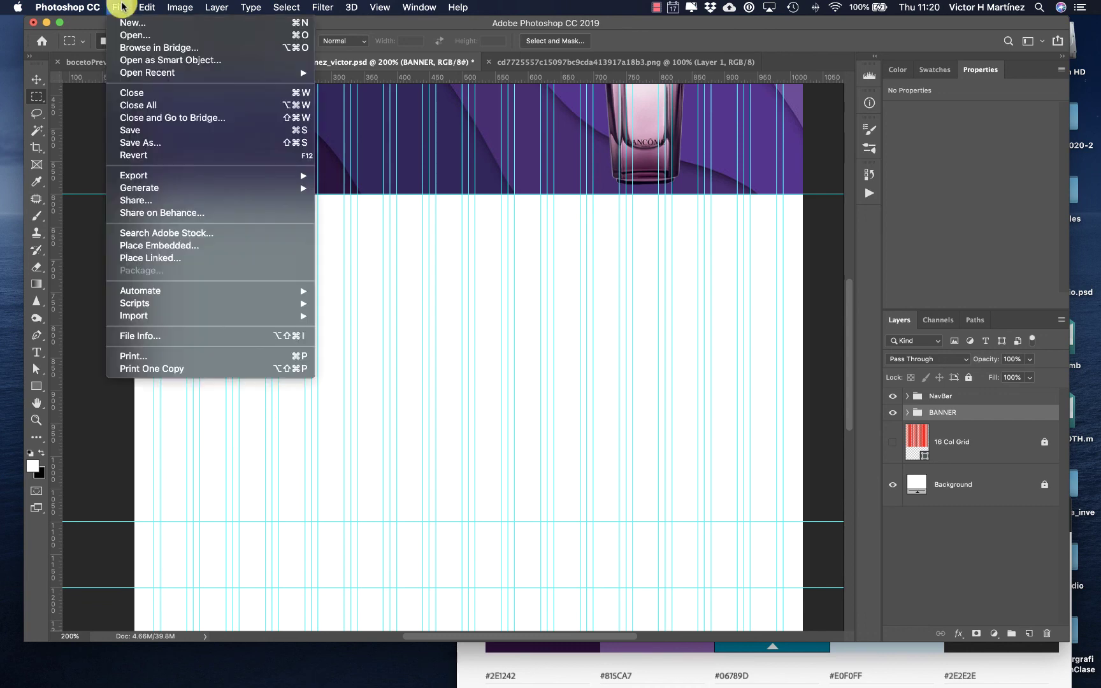
mouse_move(77, 5)
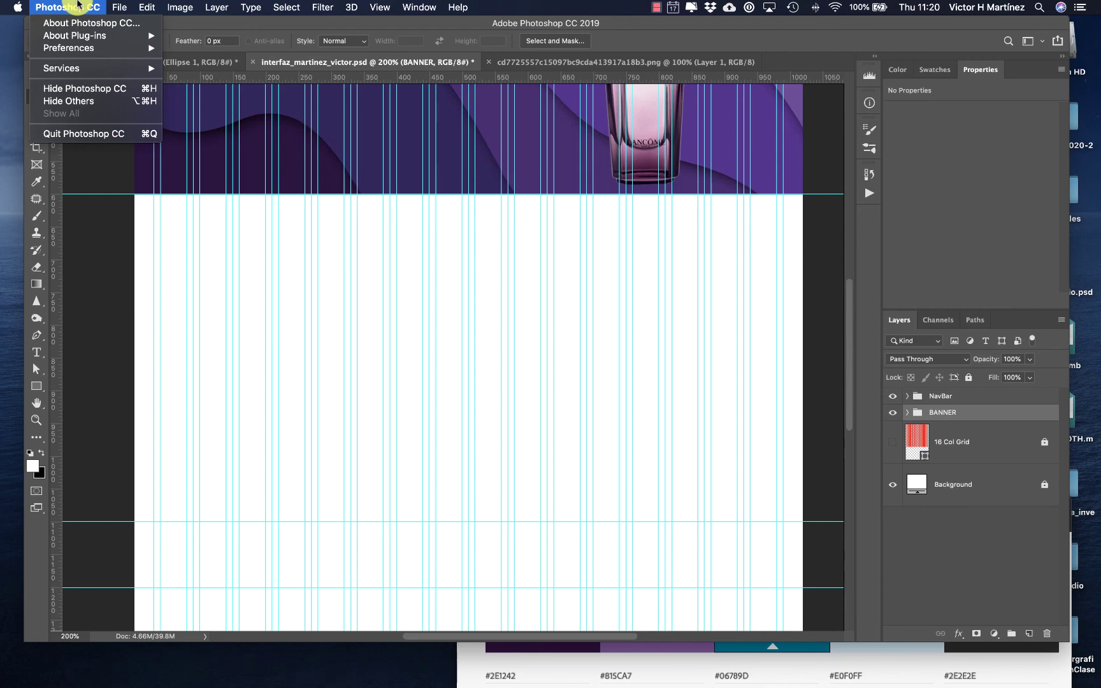
mouse_move(160, 5)
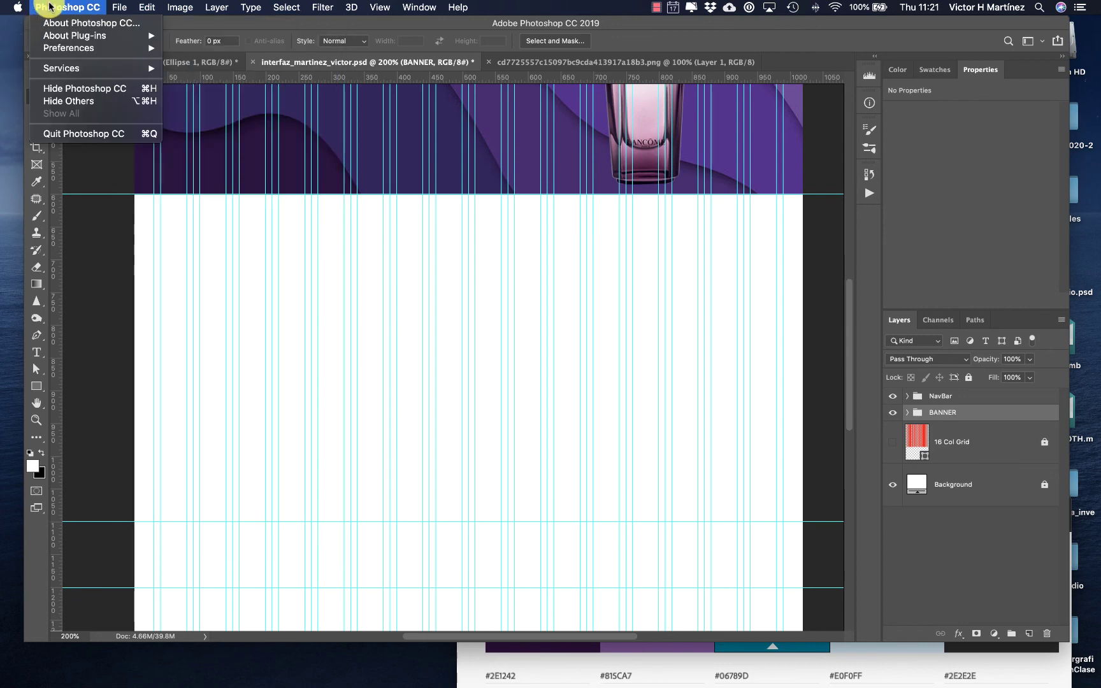
mouse_move(52, 46)
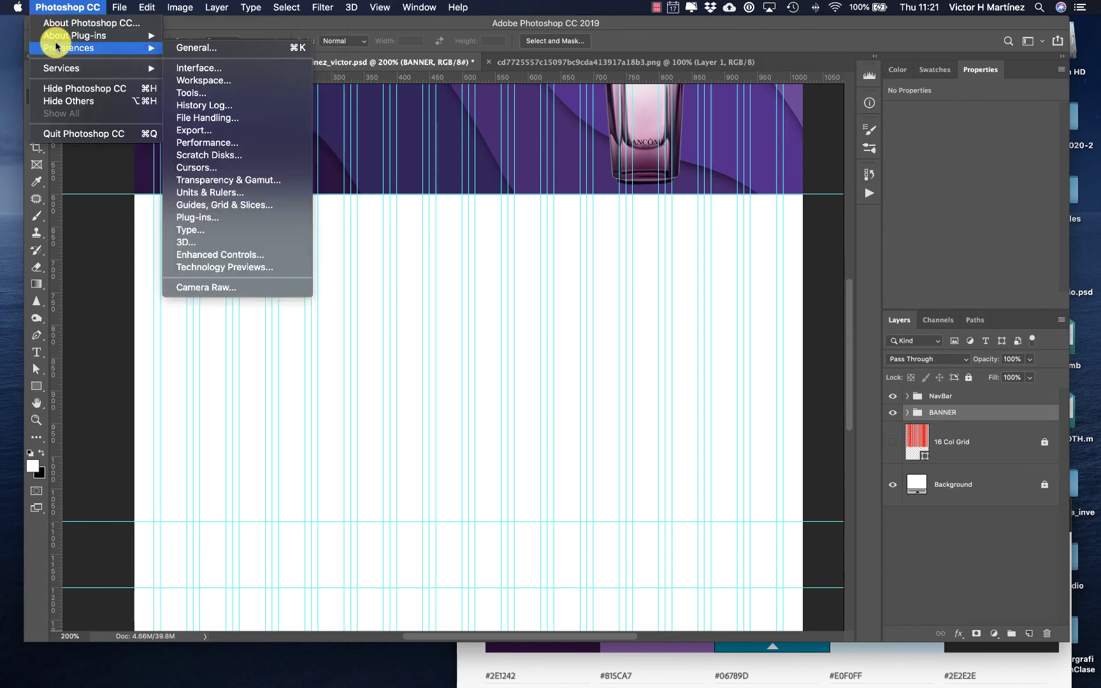
left_click(192, 192)
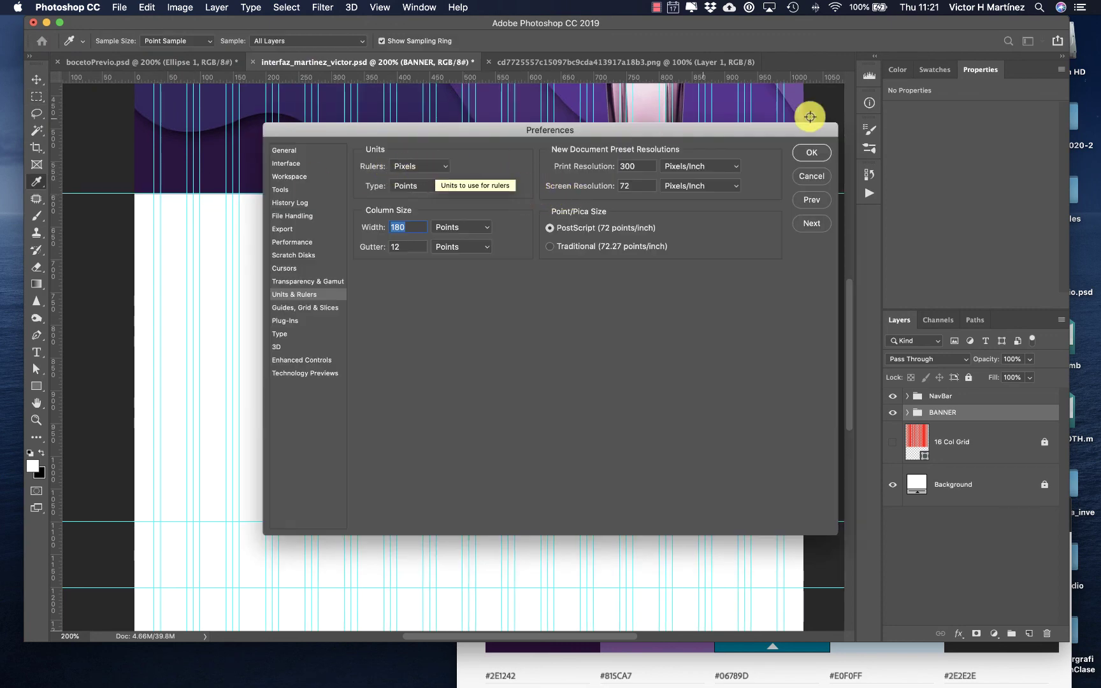
left_click(814, 155)
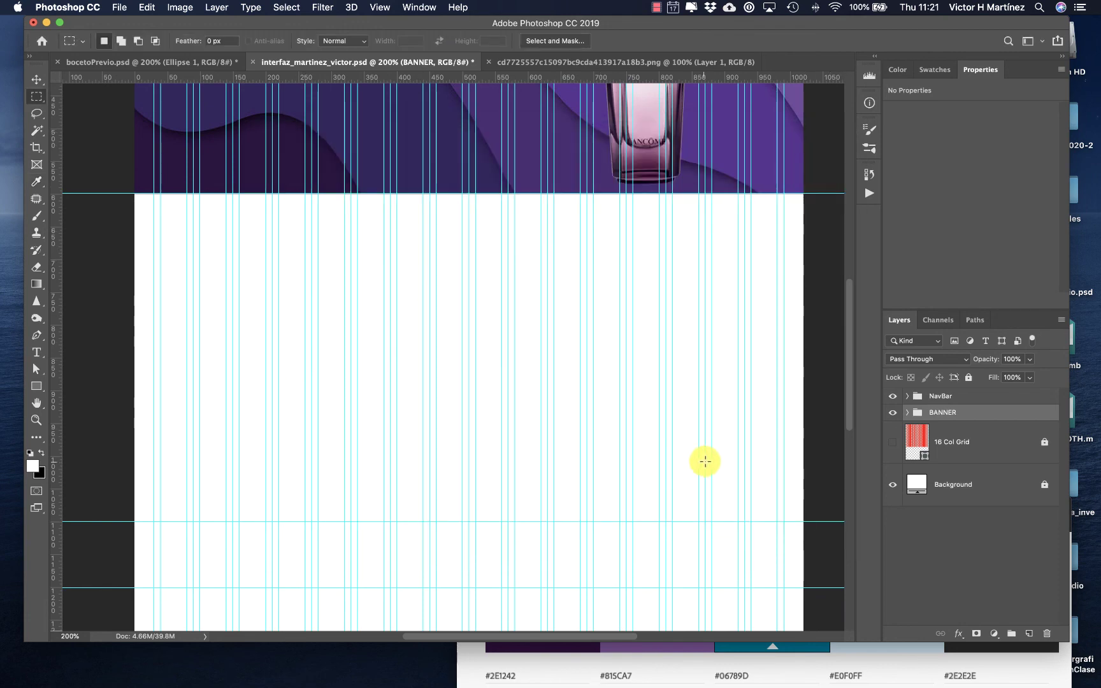
- Preview the light paper-cut 3d-abstract-background image in the desktop folder ElementosInterfaz and open it in Photoshop
mouse_move(1100, 687)
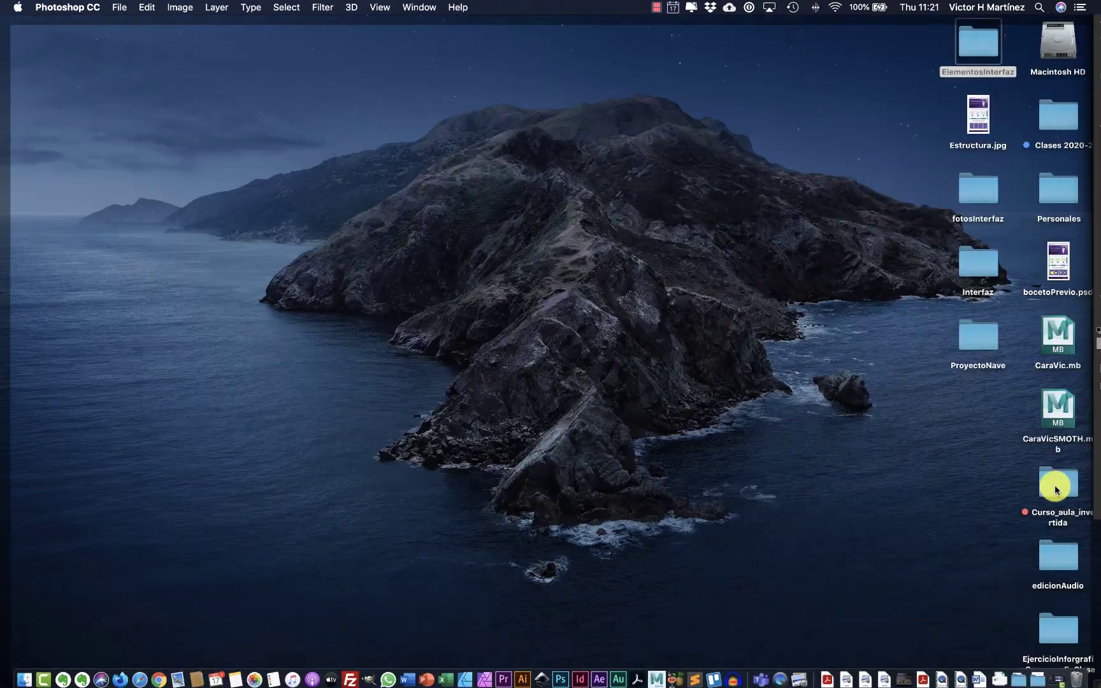
left_click(976, 54)
double_click(976, 53)
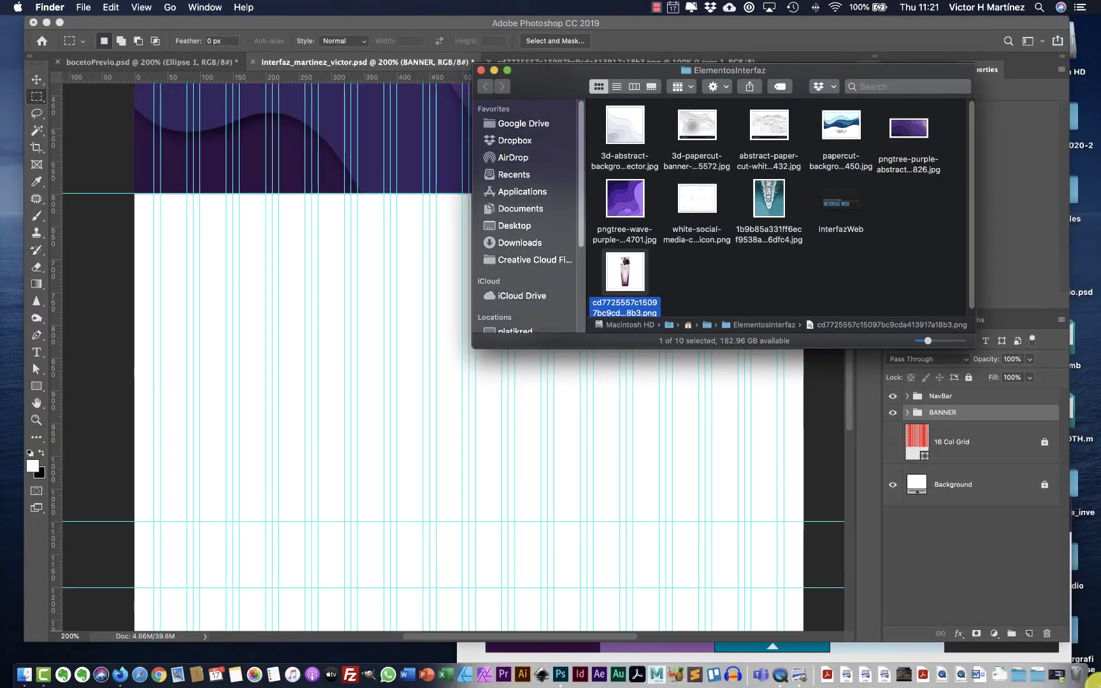
left_click_drag(833, 70, 952, 90)
left_click(757, 155)
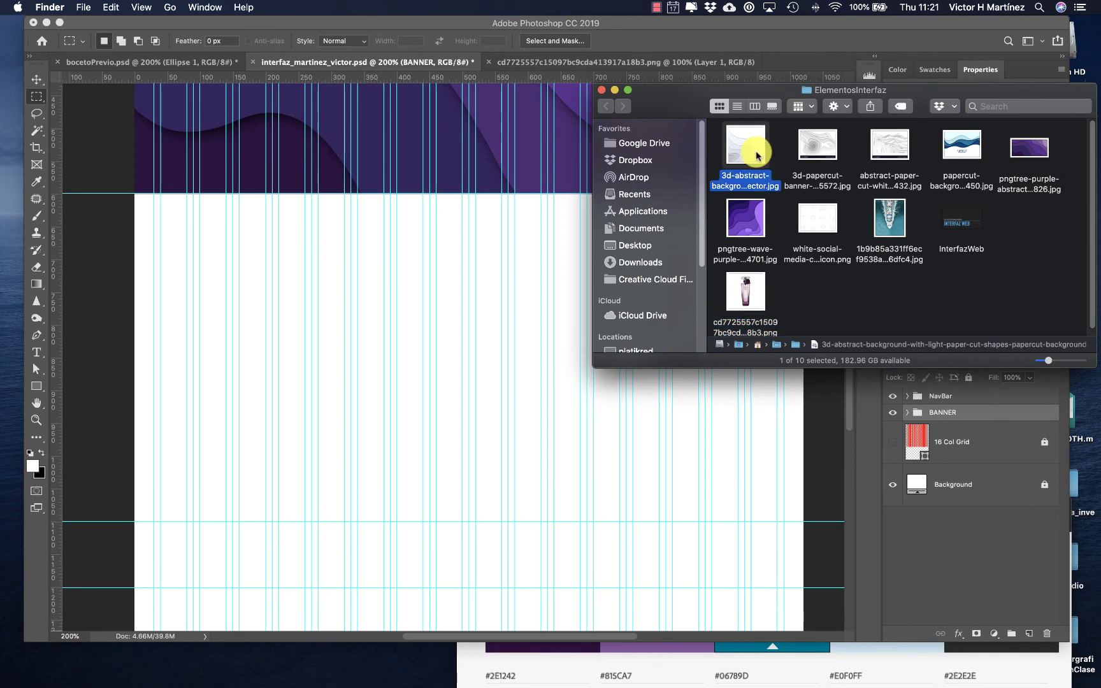
key("space")
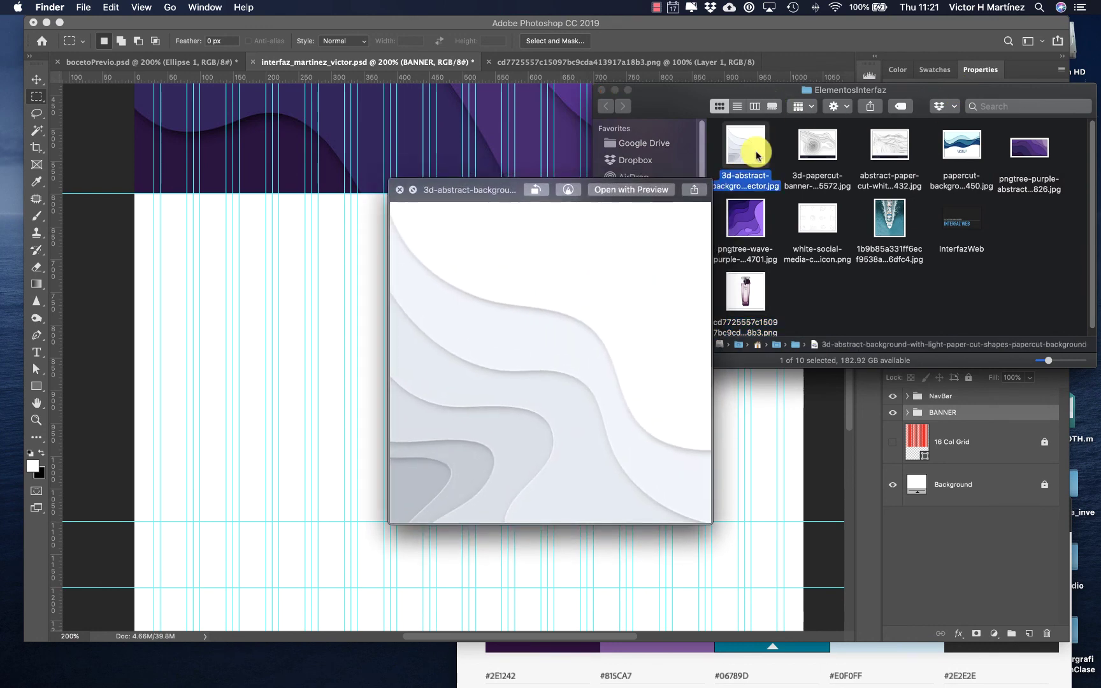
key("space")
left_click_drag(757, 155, 564, 650)
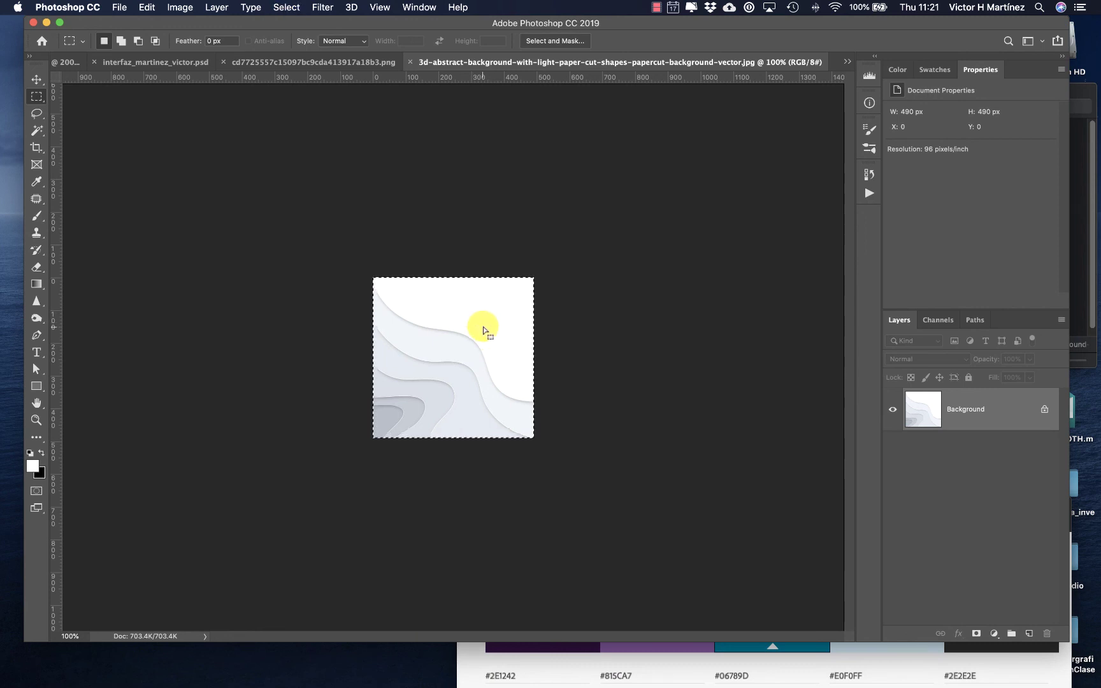
- Copy the fully selected paper-cut background image
left_click(148, 6)
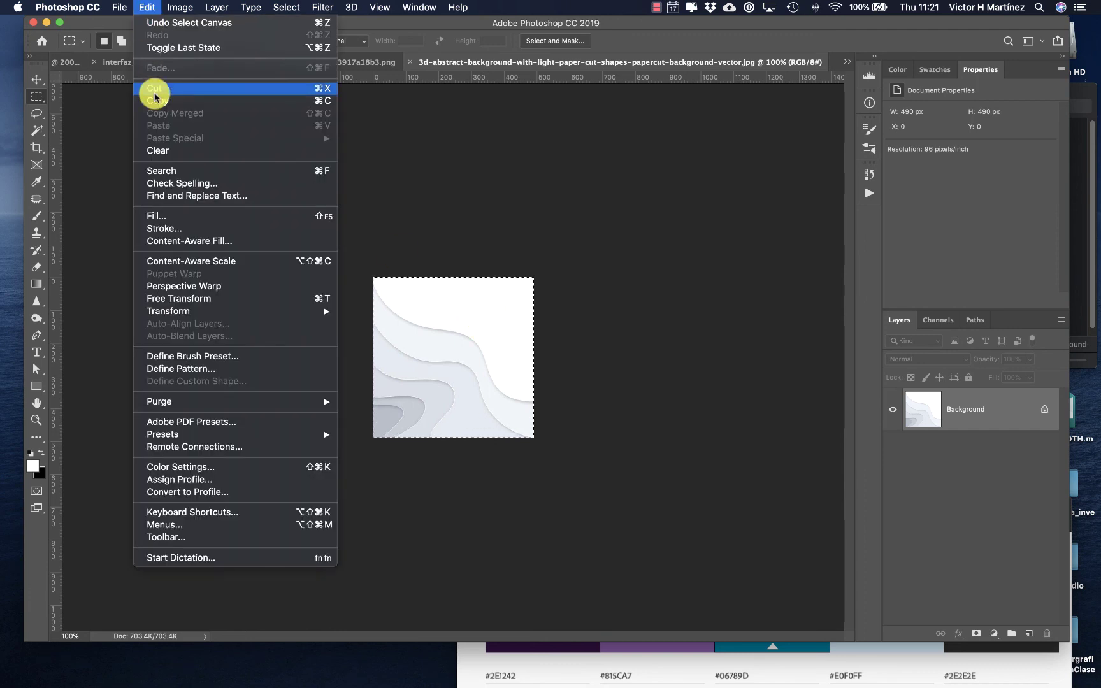
left_click(147, 7)
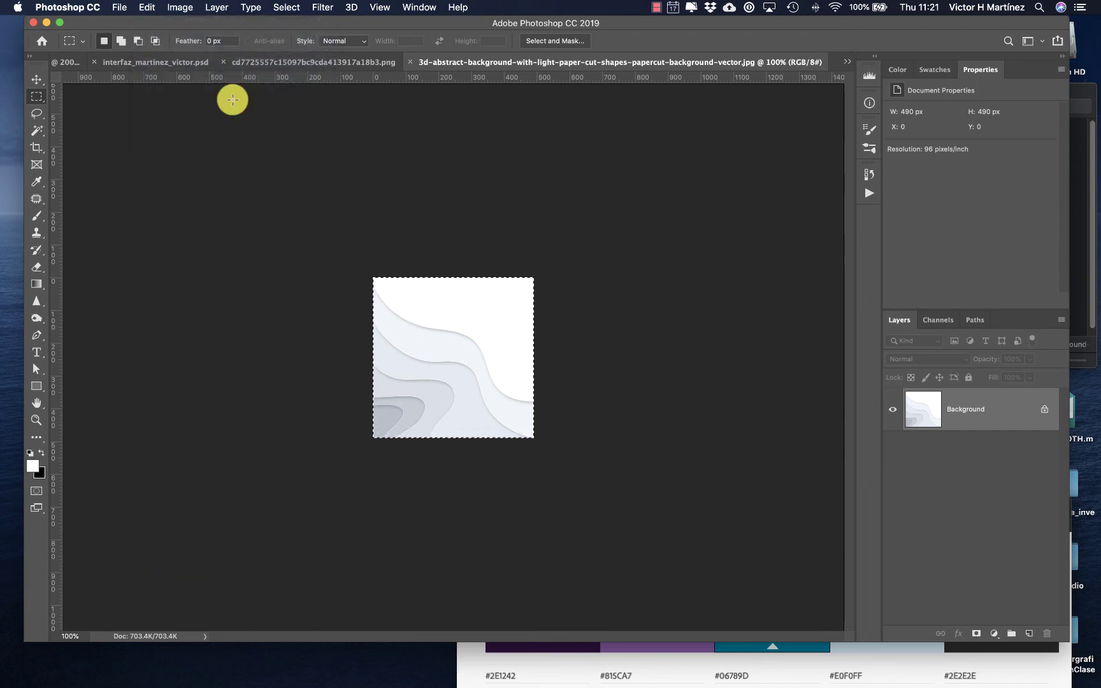
left_click(275, 5)
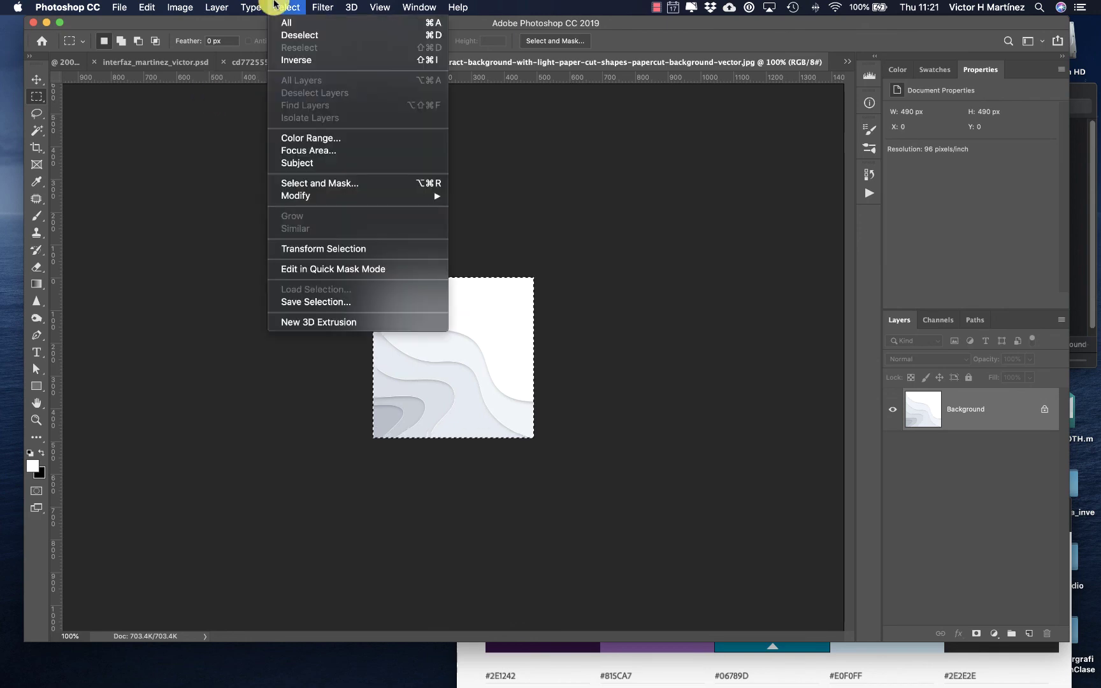
left_click(142, 6)
left_click(141, 6)
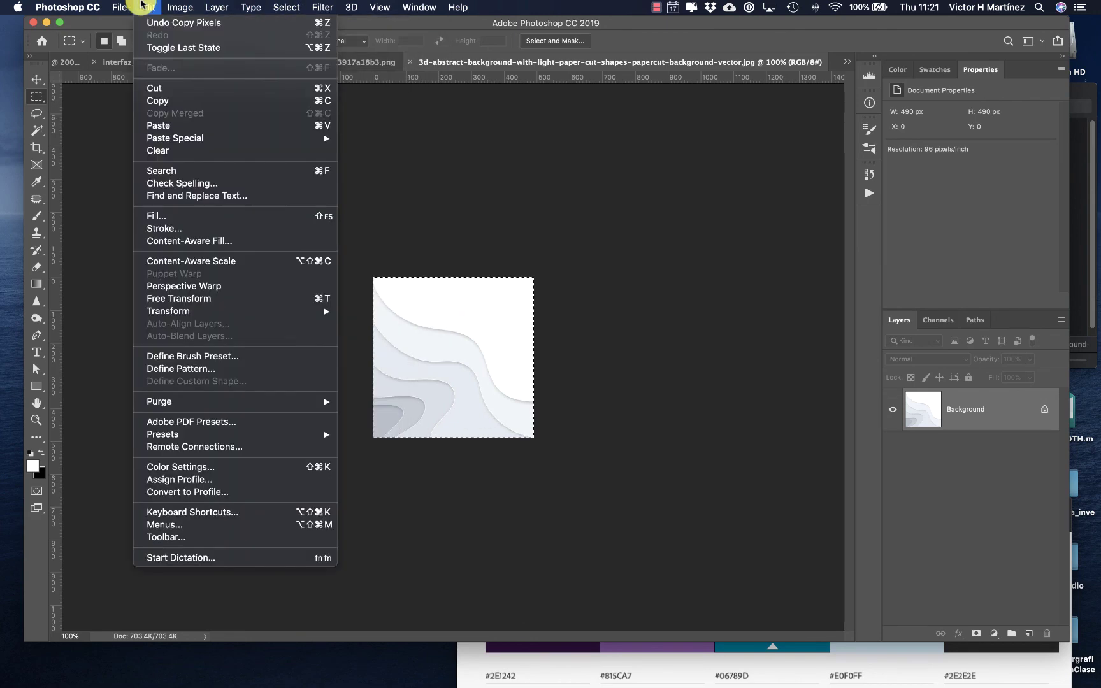
left_click(141, 4)
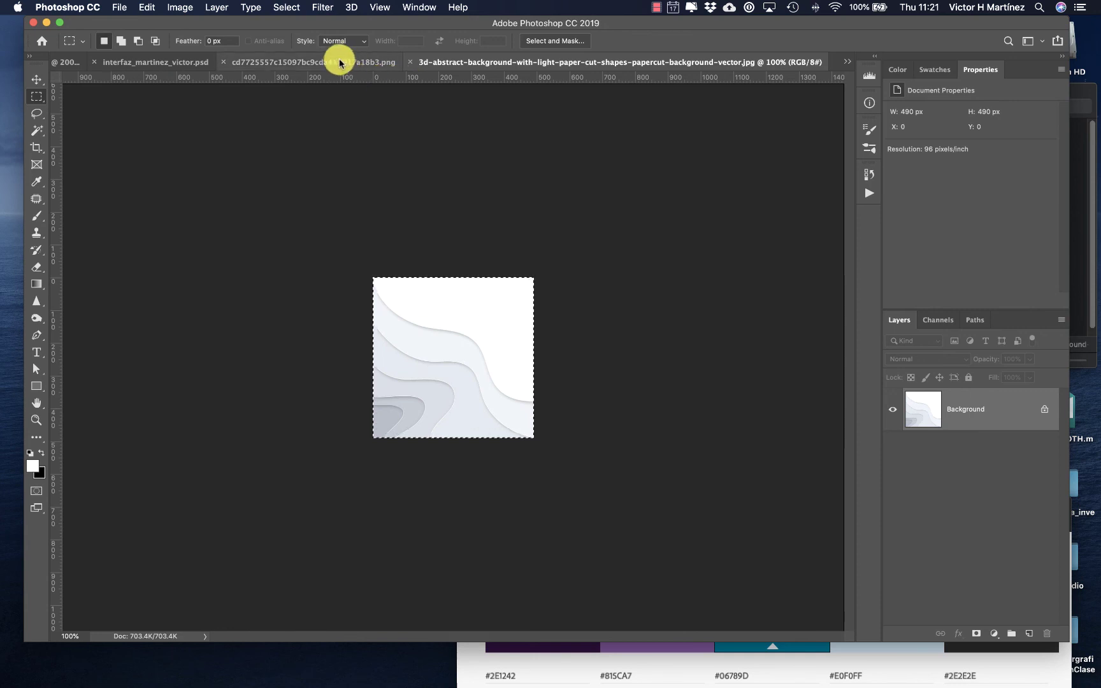
- Close the perfume bottle PNG document and return to the interface document
left_click(295, 63)
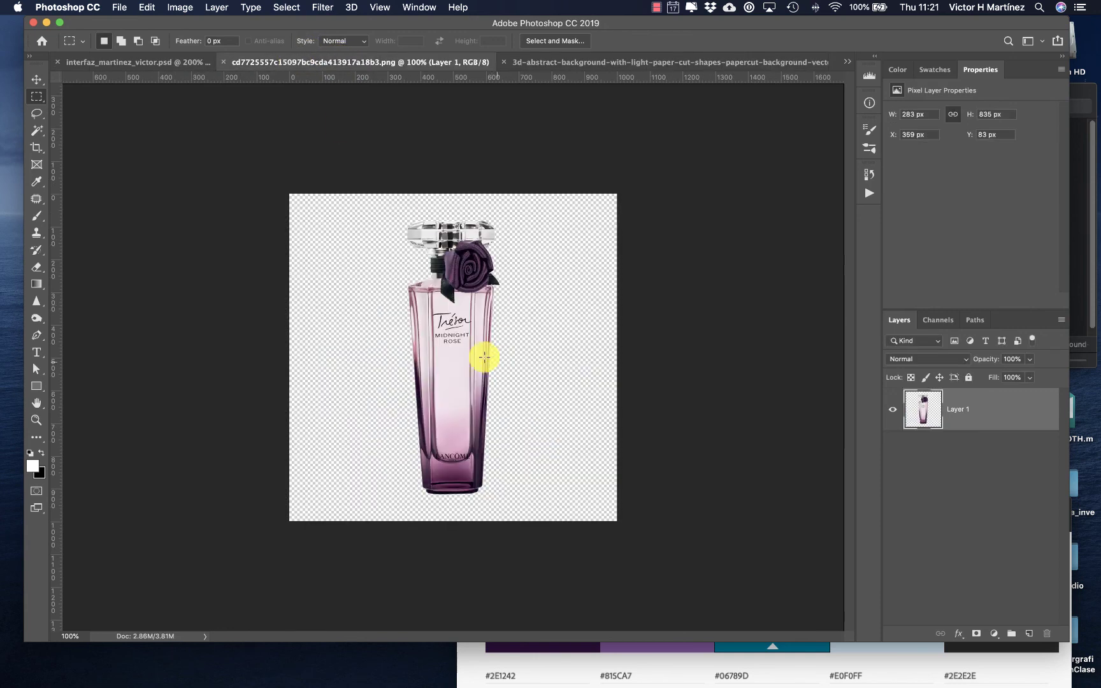
left_click(224, 63)
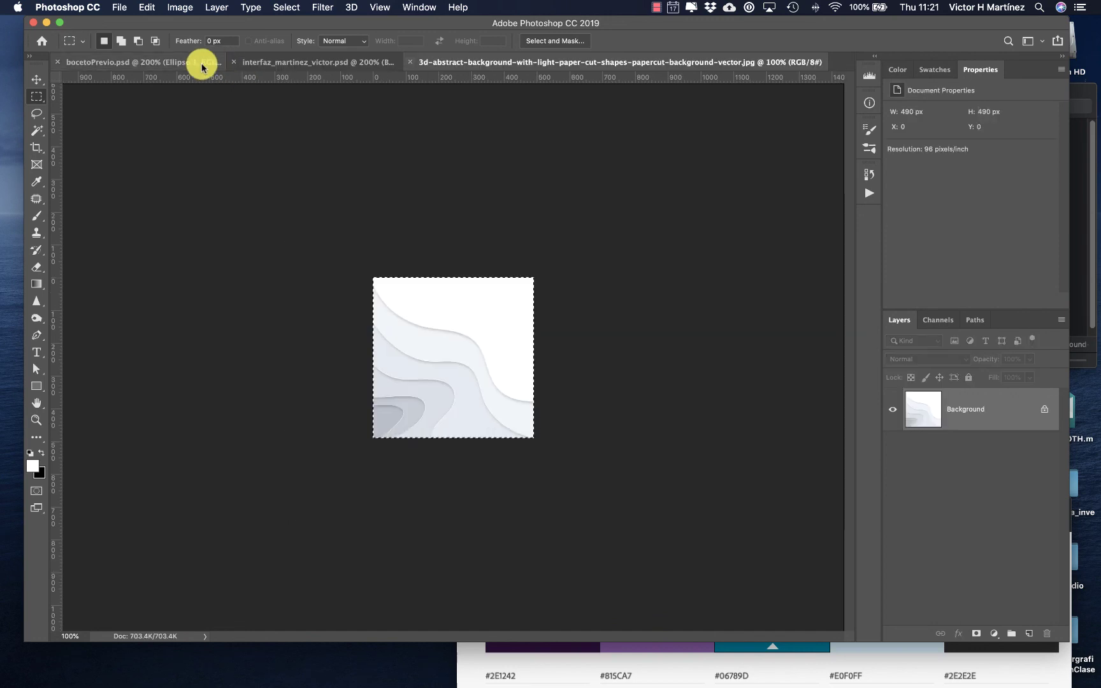
left_click(192, 62)
left_click(272, 64)
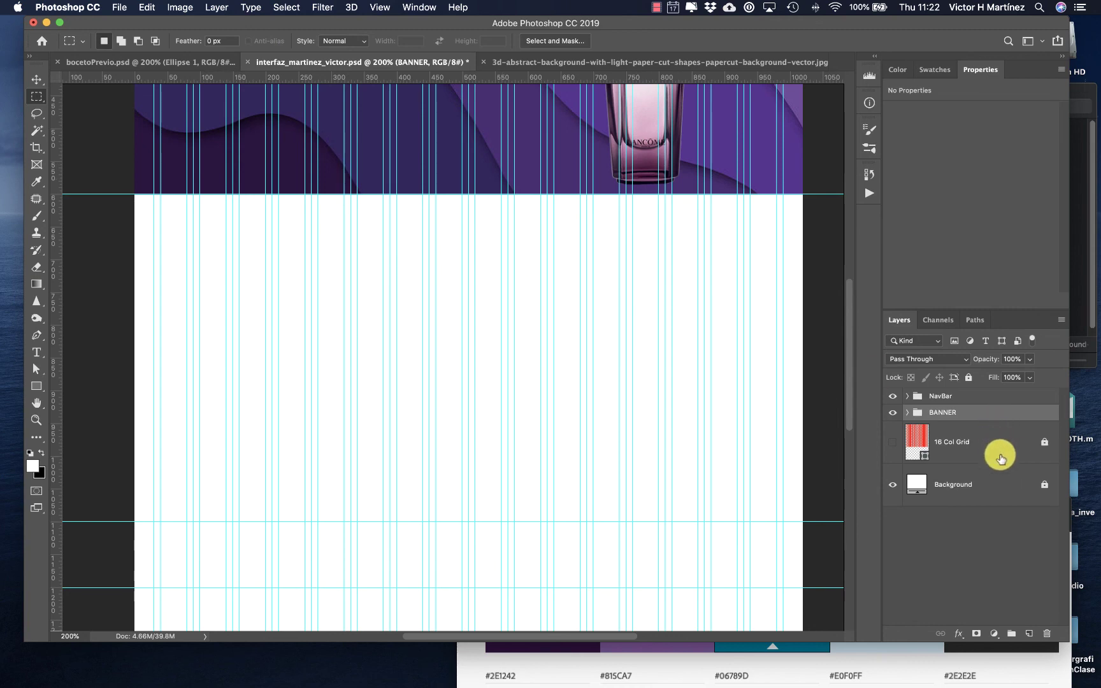
- Paste the paper-cut image above all layer groups and move it below the banner to X 0 px, Y 610 px
left_click(1007, 566)
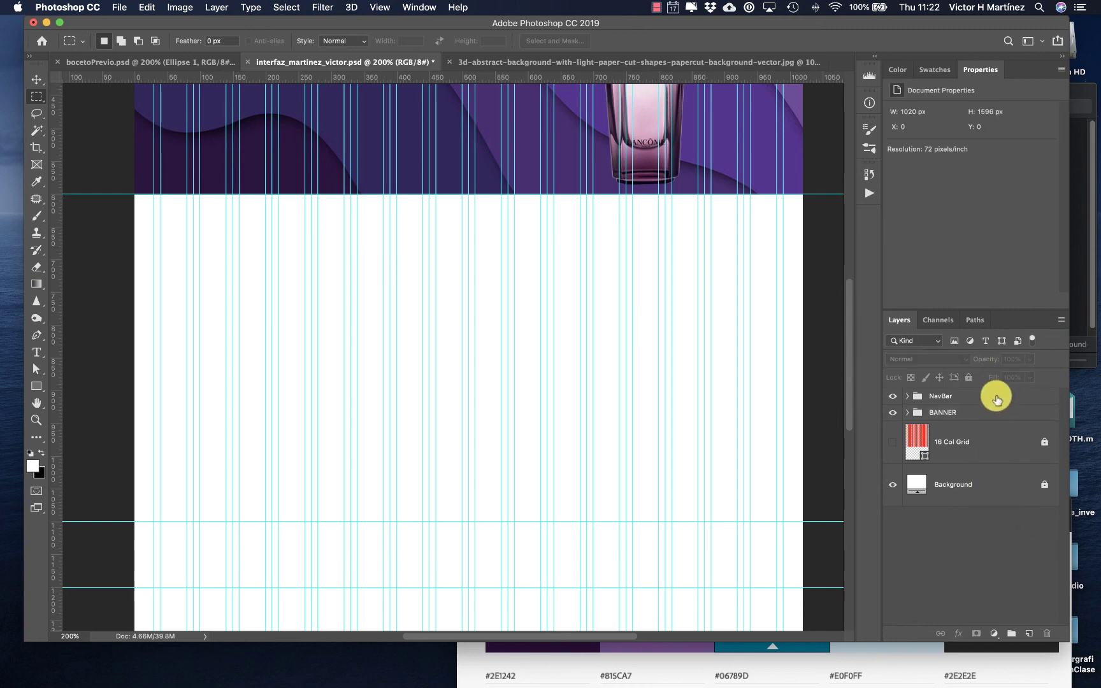
left_click(996, 398)
left_click(978, 567)
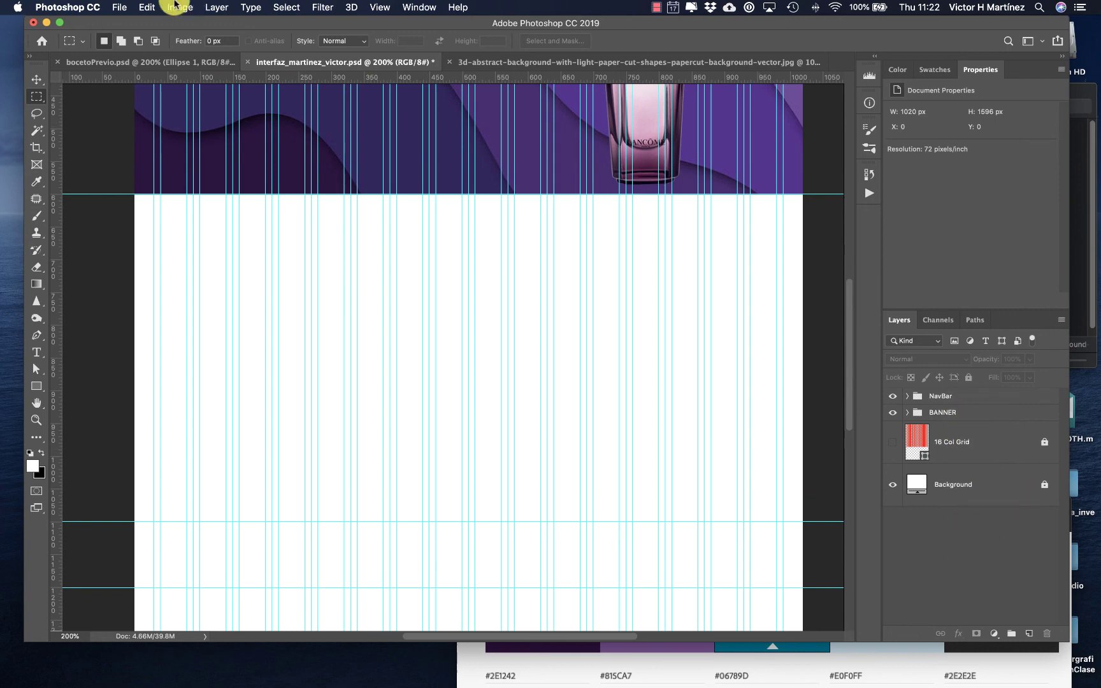
left_click(143, 8)
left_click(161, 125)
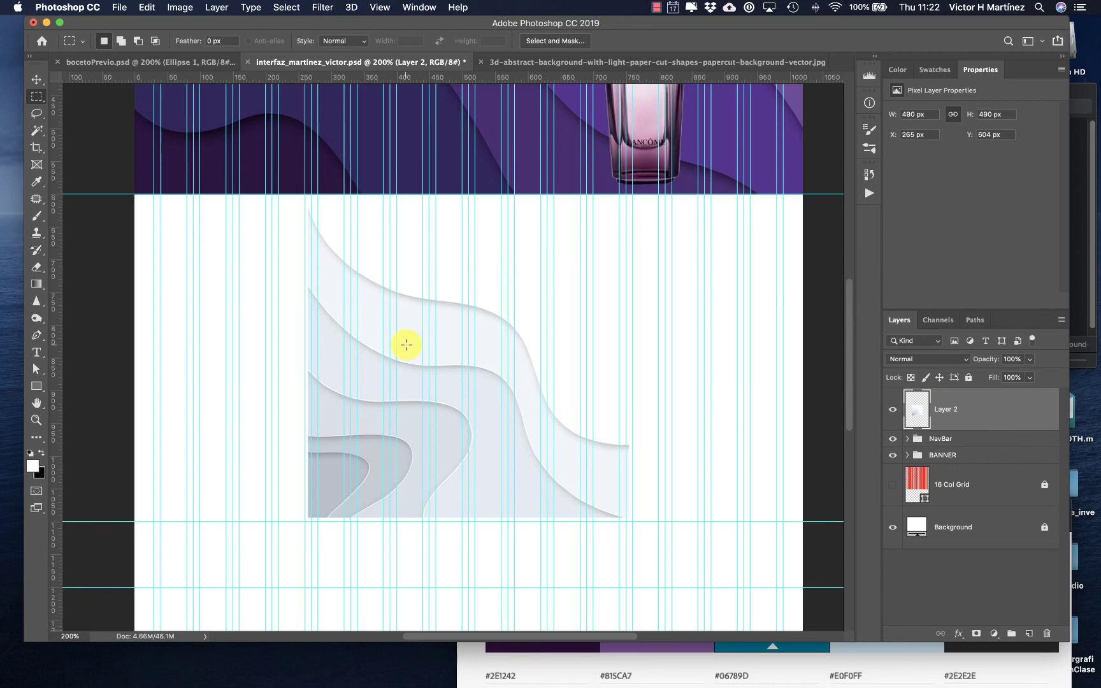
key("v")
left_click_drag(408, 348, 233, 356)
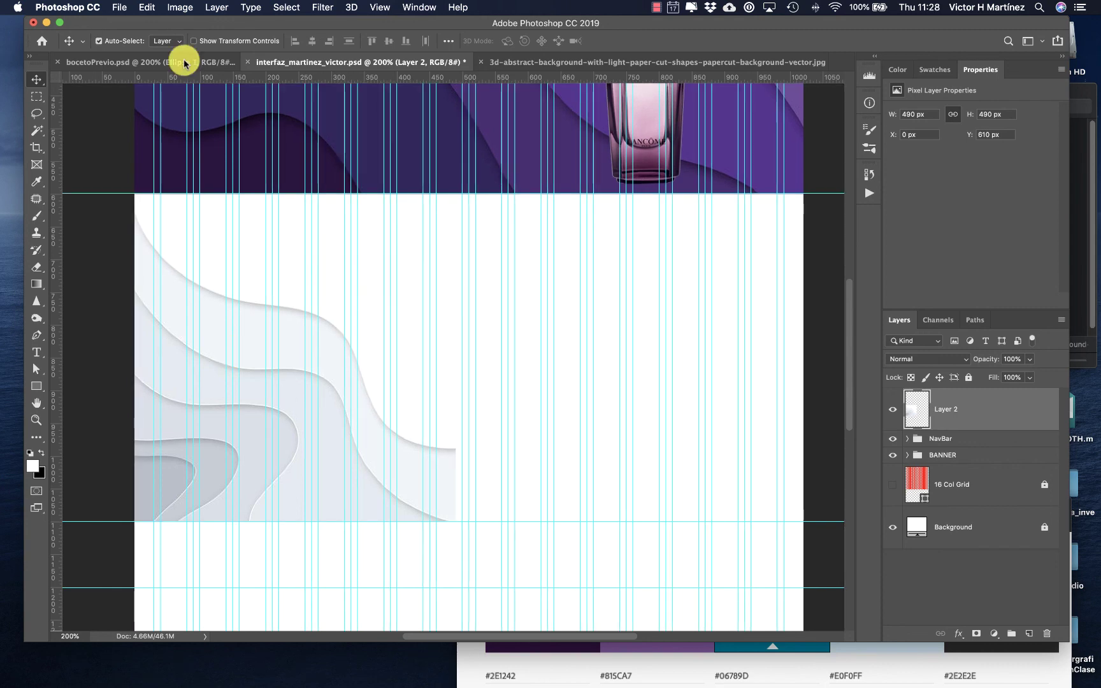
- Switch to bocetoPrevio.psd and hide the white rectangles Rectangle 4, Rectangle 4 copy and Rectangle 4 copy 2 behind the text columns
left_click(185, 61)
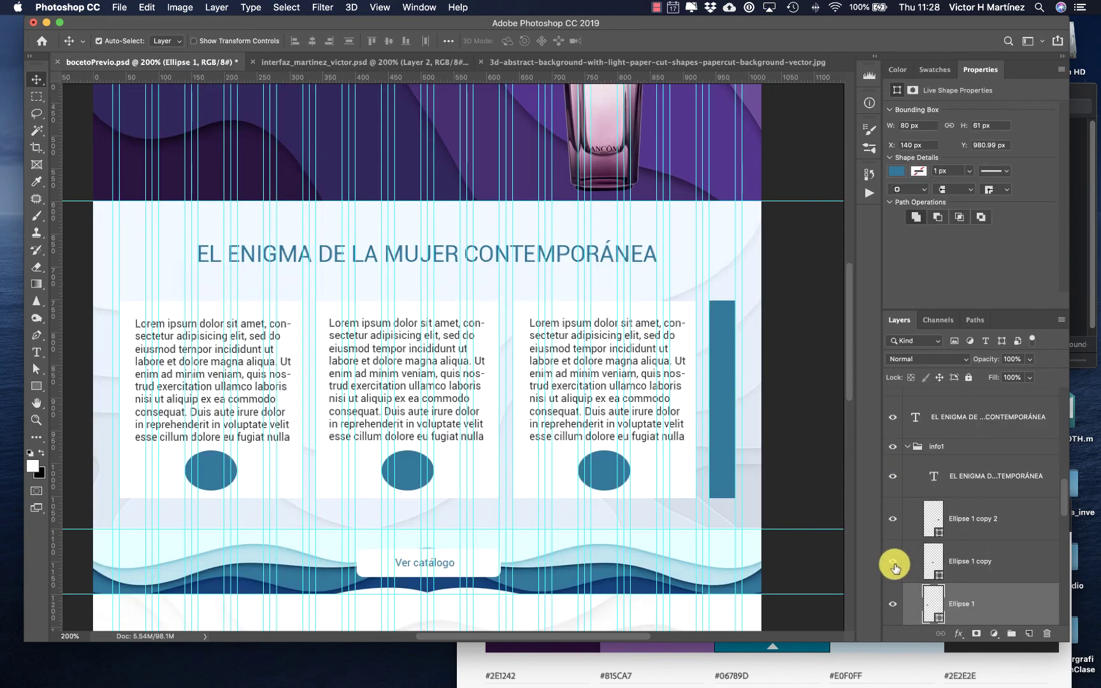
left_click(690, 478)
scroll(898, 582, "down", 3)
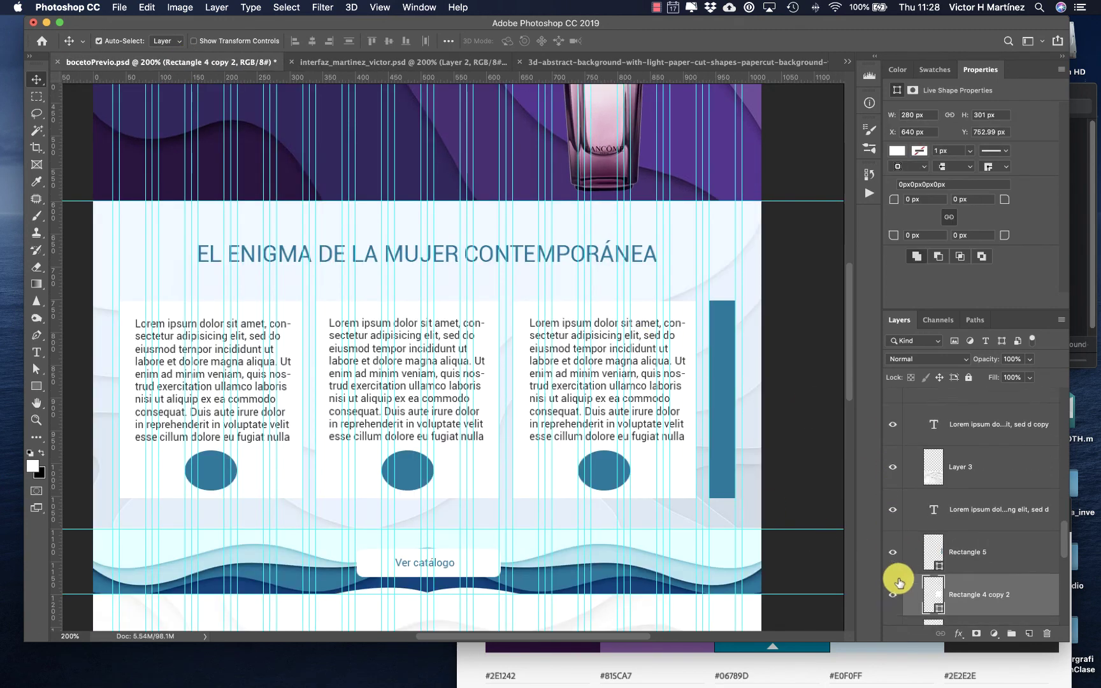
left_click(893, 512)
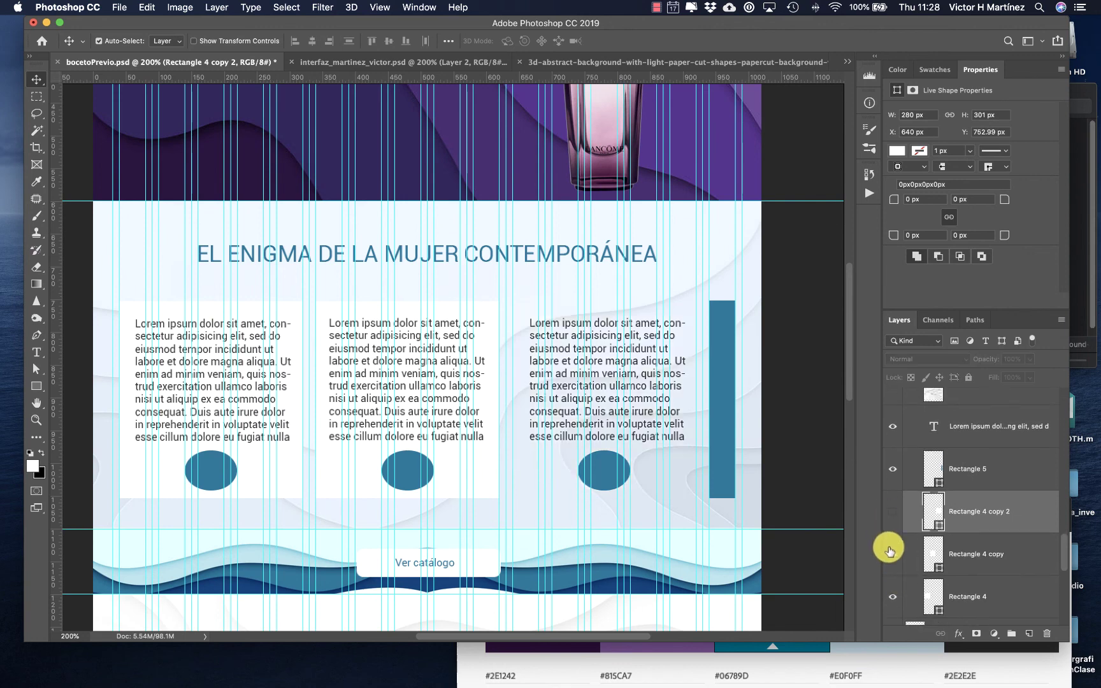
left_click(892, 595)
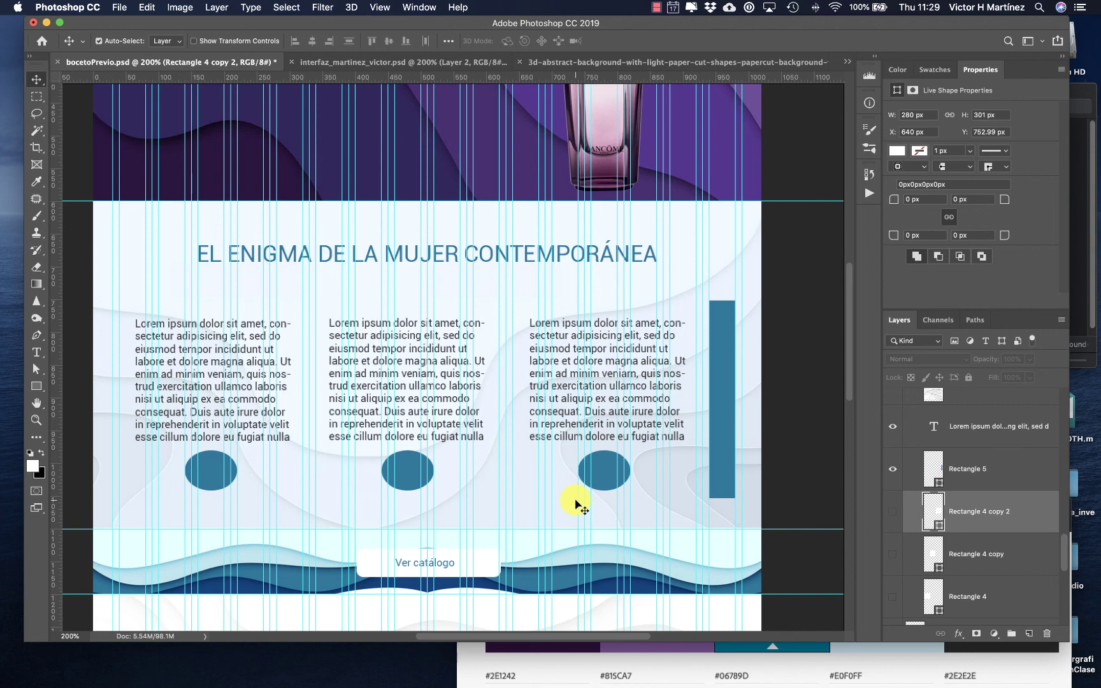
left_click(354, 61)
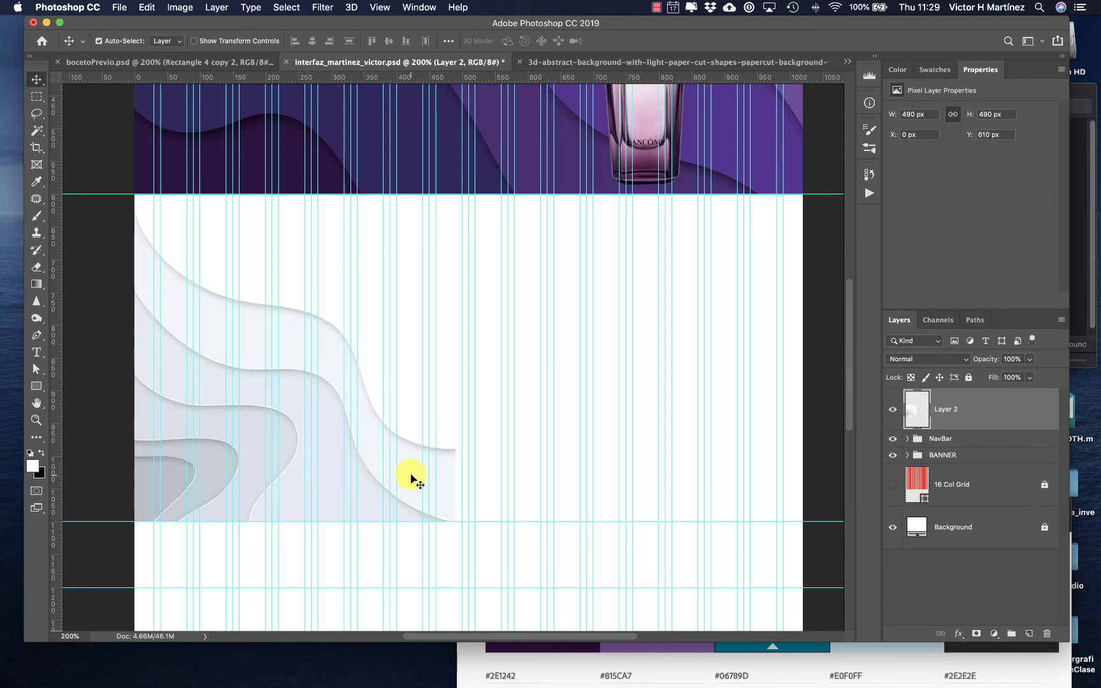
left_click_drag(411, 479, 369, 479)
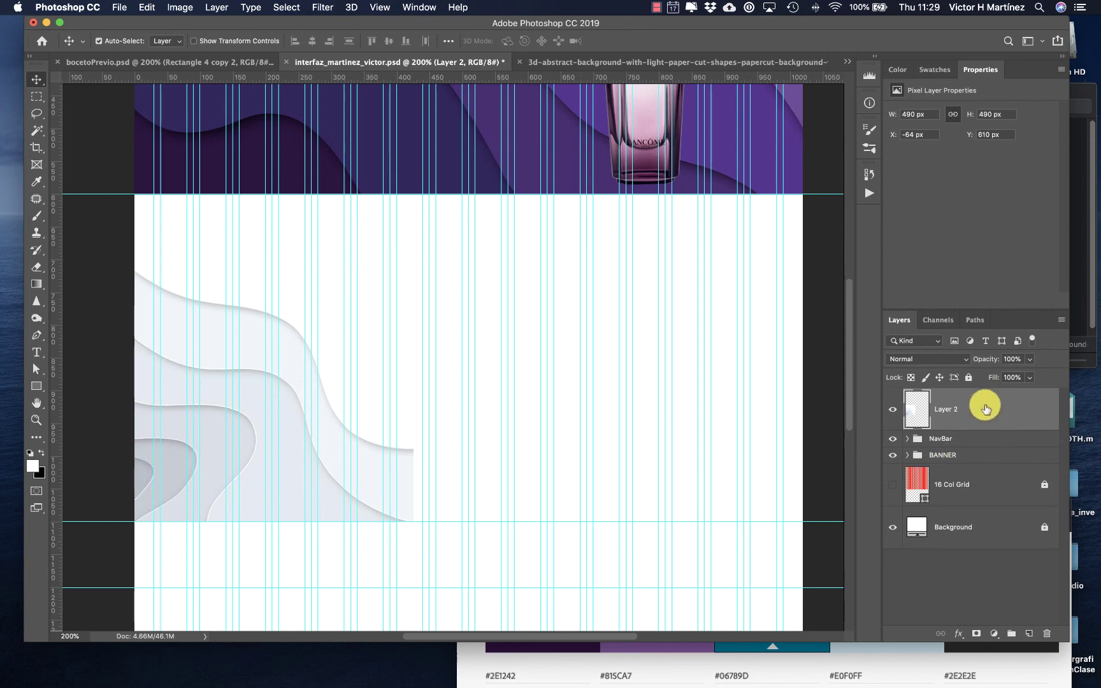
left_click_drag(986, 409, 1028, 632)
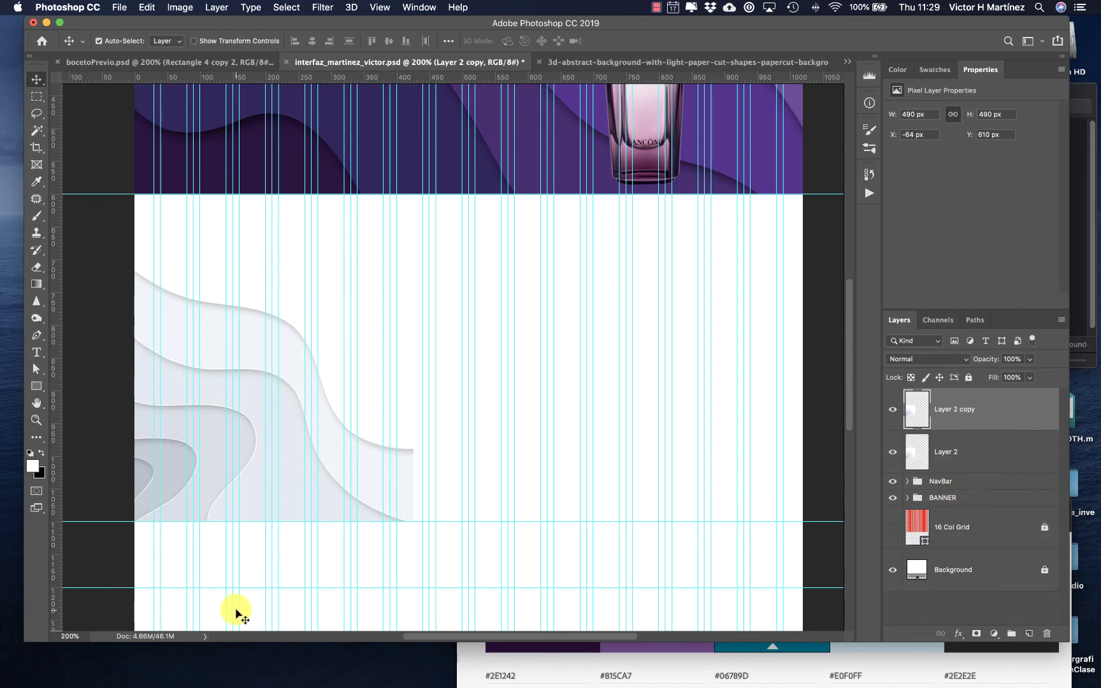
left_click_drag(285, 483, 500, 483)
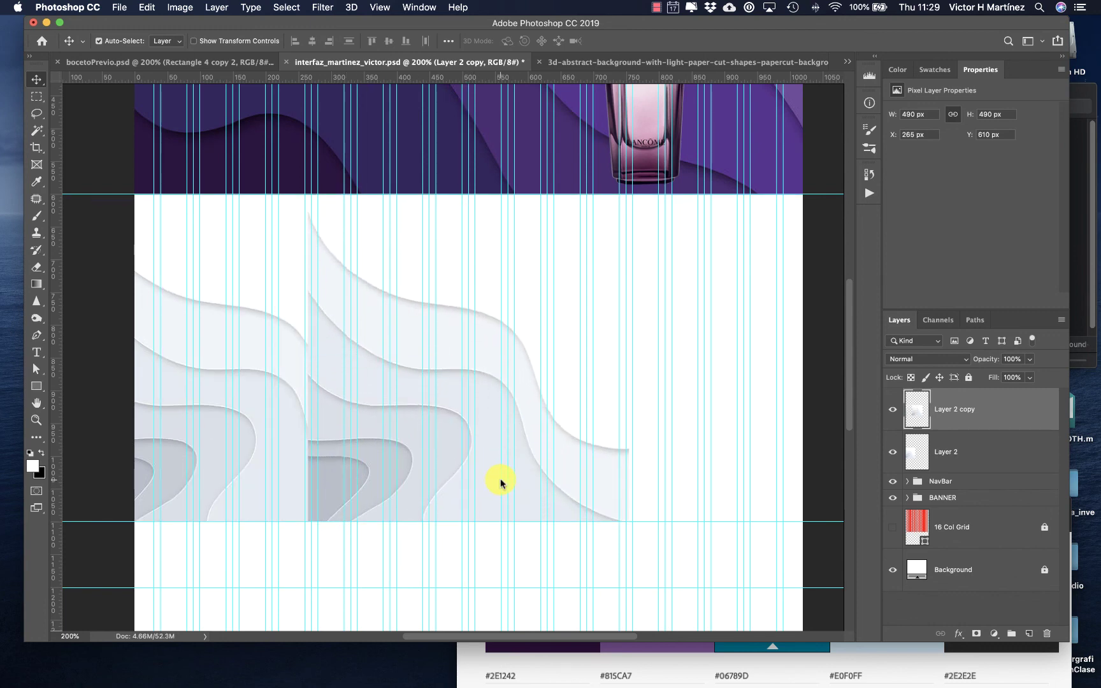
- Flip the duplicated paper-cut layer horizontally and move it to X 426 px, Y 610 px so it meets the original's edge
left_click(177, 7)
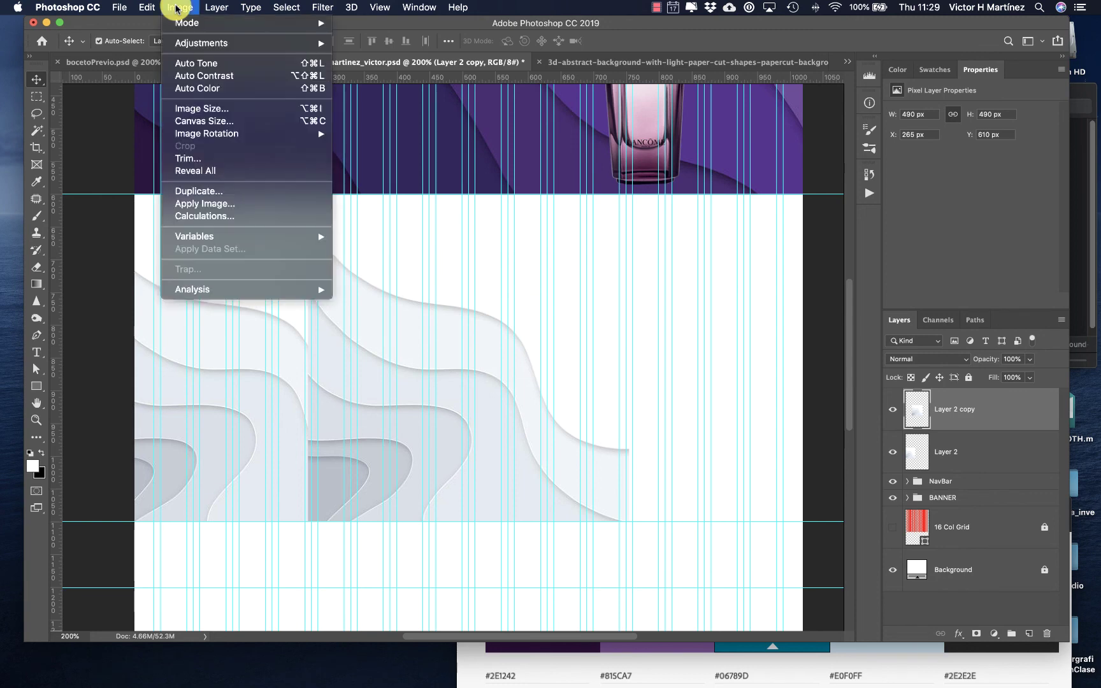
mouse_move(147, 7)
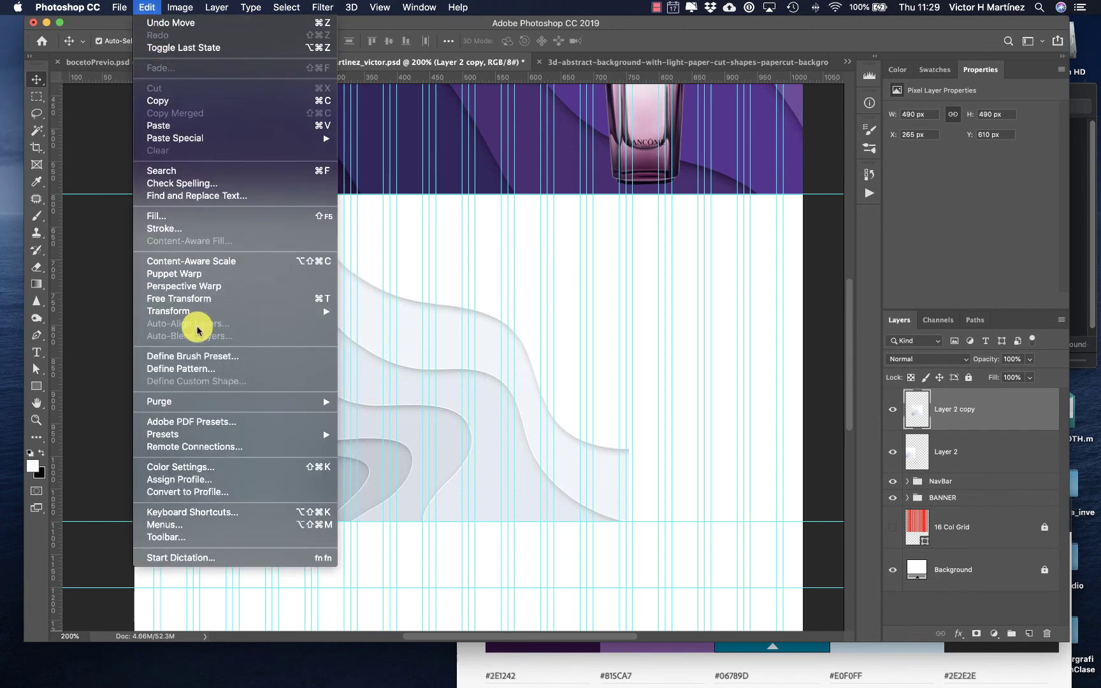
mouse_move(189, 312)
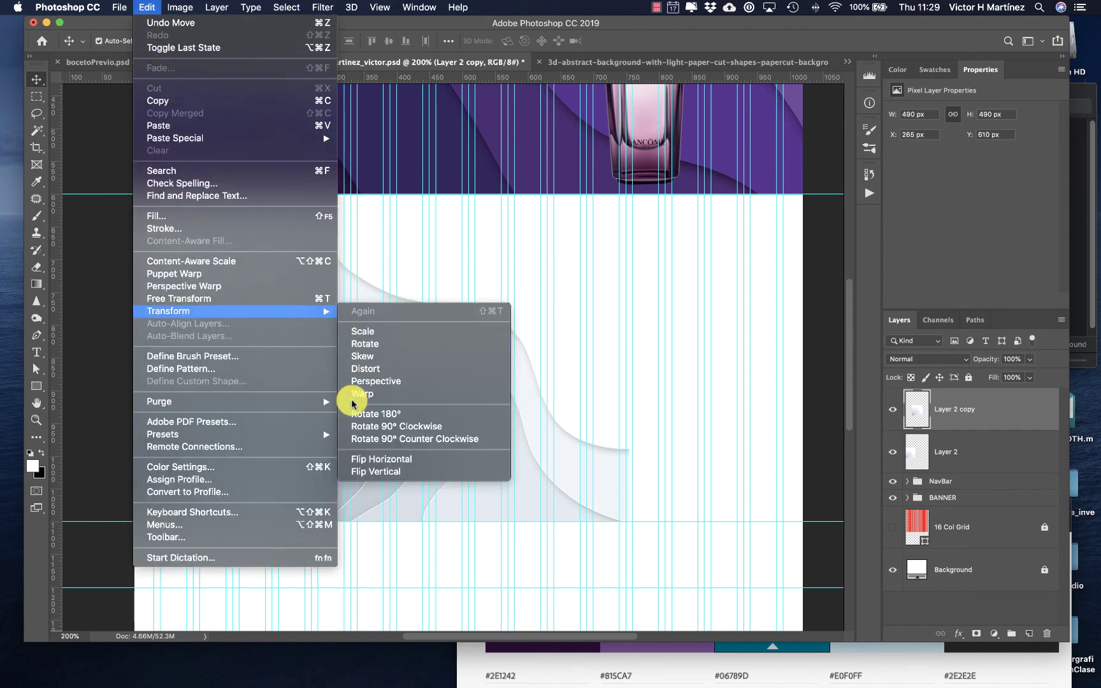
left_click(367, 461)
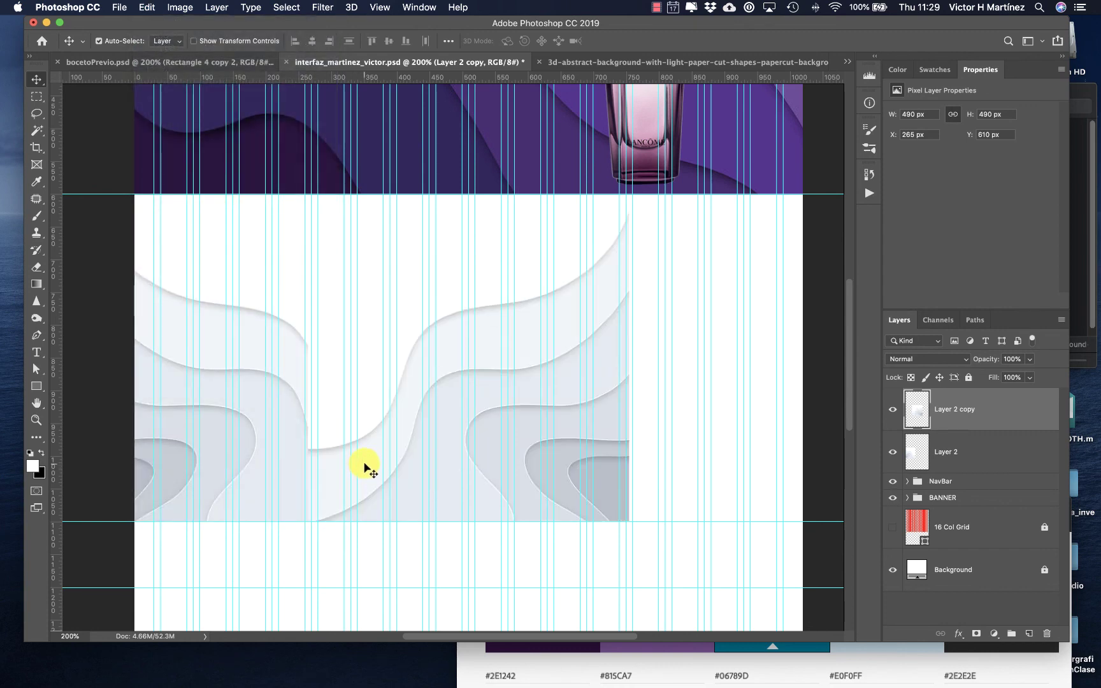
left_click_drag(367, 468, 468, 462)
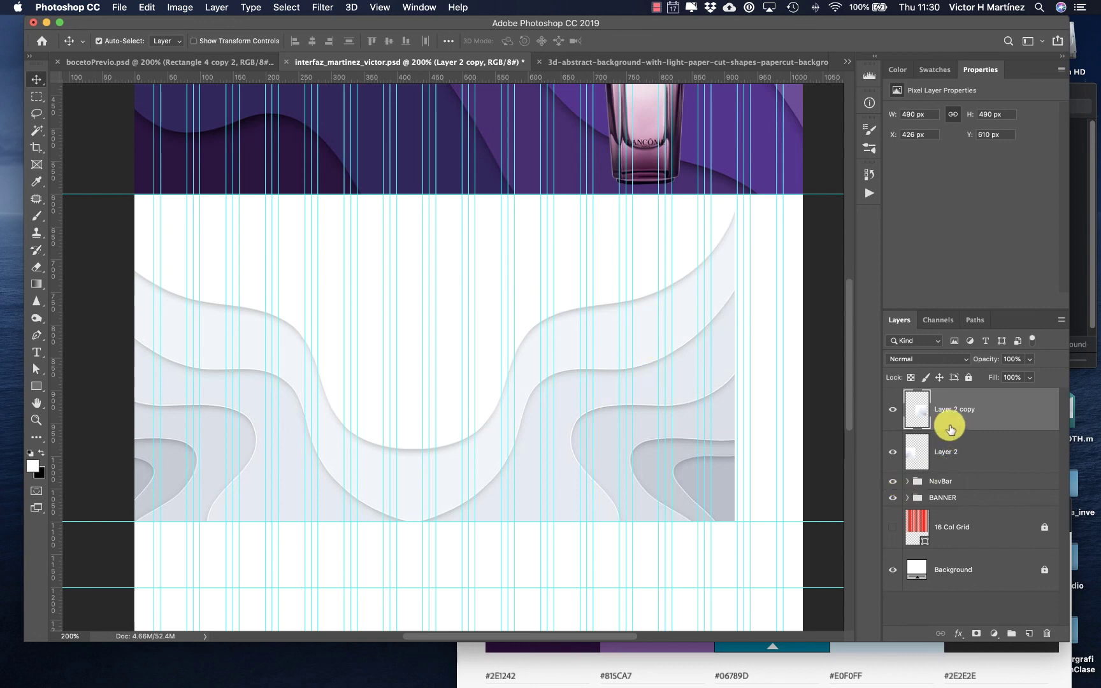
- Rename the original paper-cut layer WAVE1 and its mirrored copy WAVE2
left_click(944, 457)
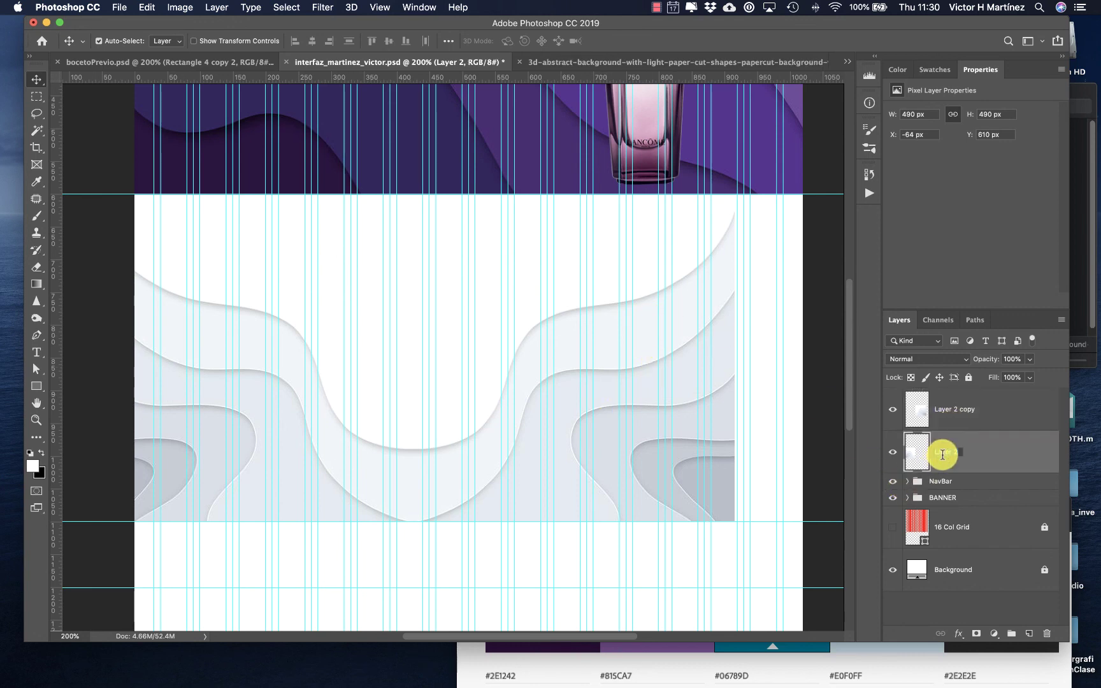
type("WAVE1")
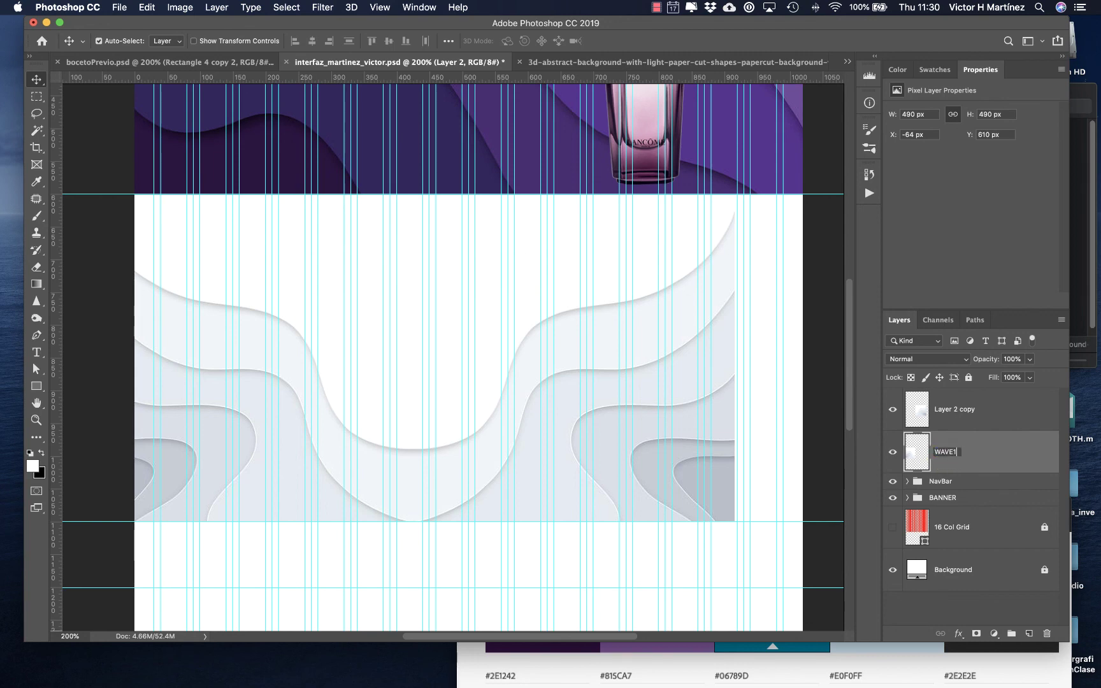
key("Return")
left_click(955, 411)
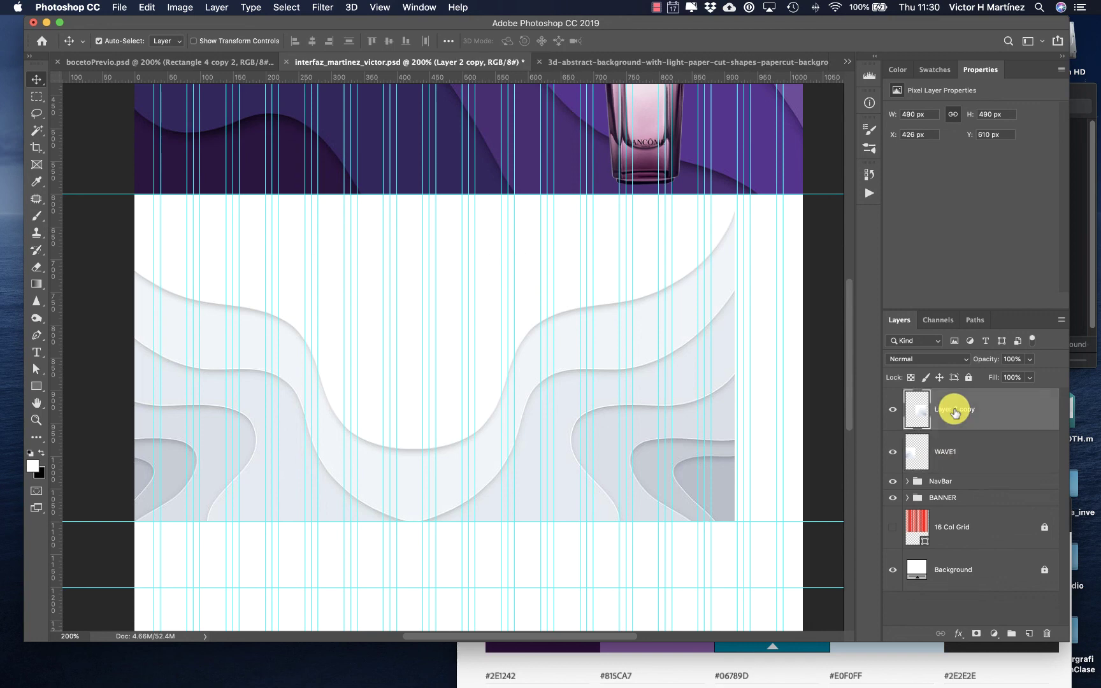
type("WAVE2")
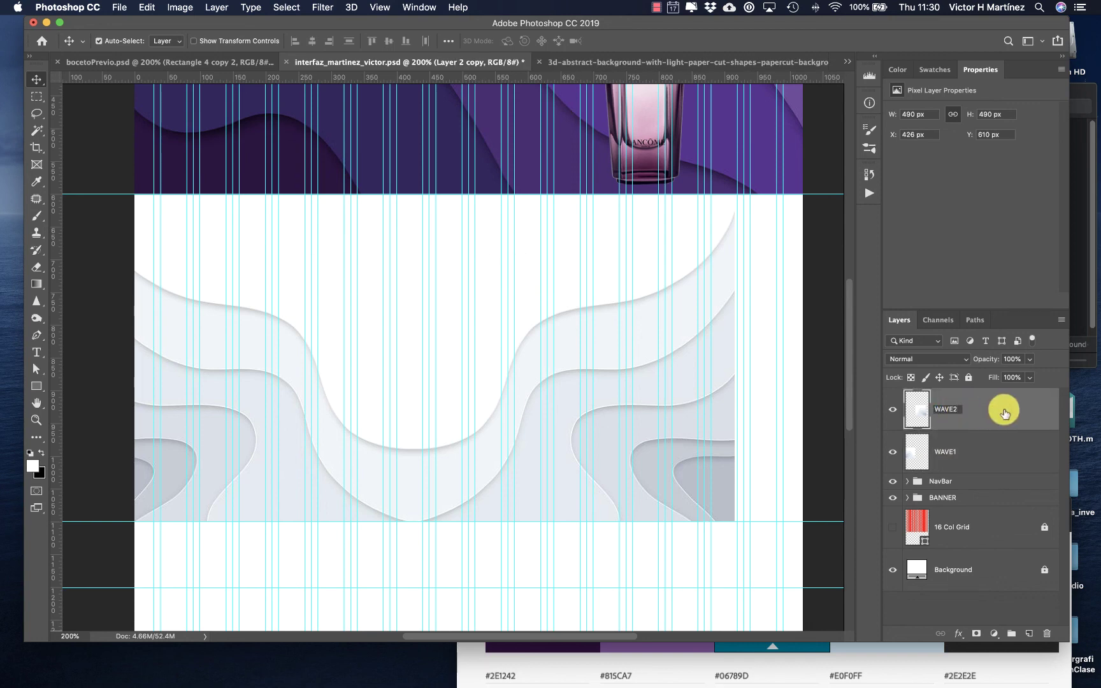
key("Return")
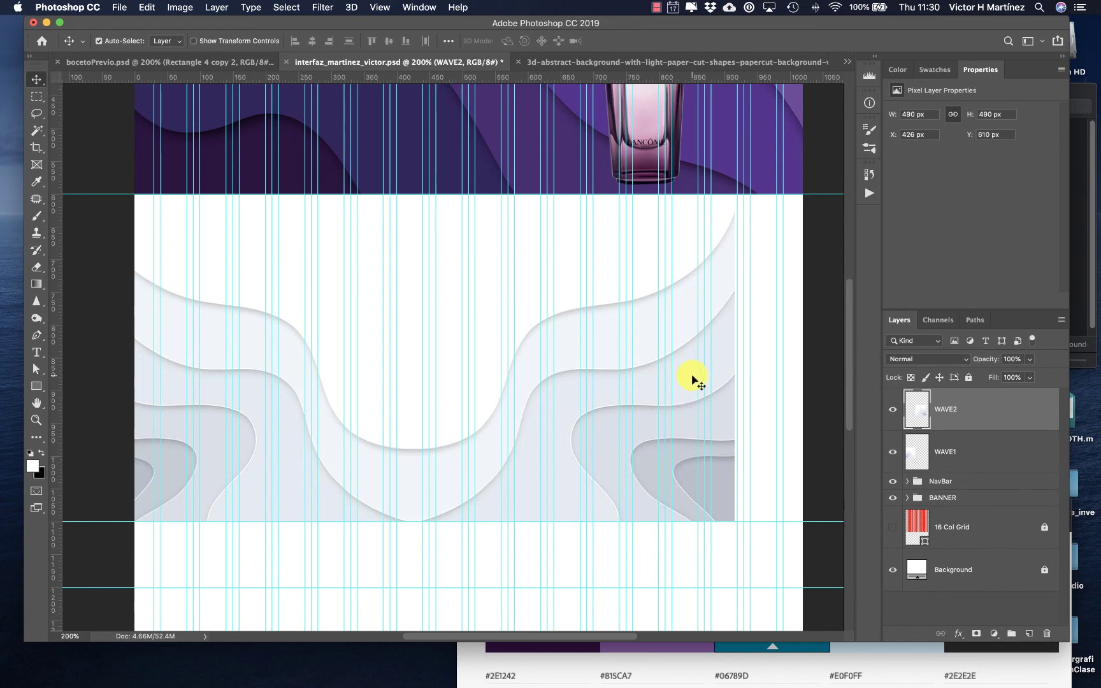
left_click(147, 7)
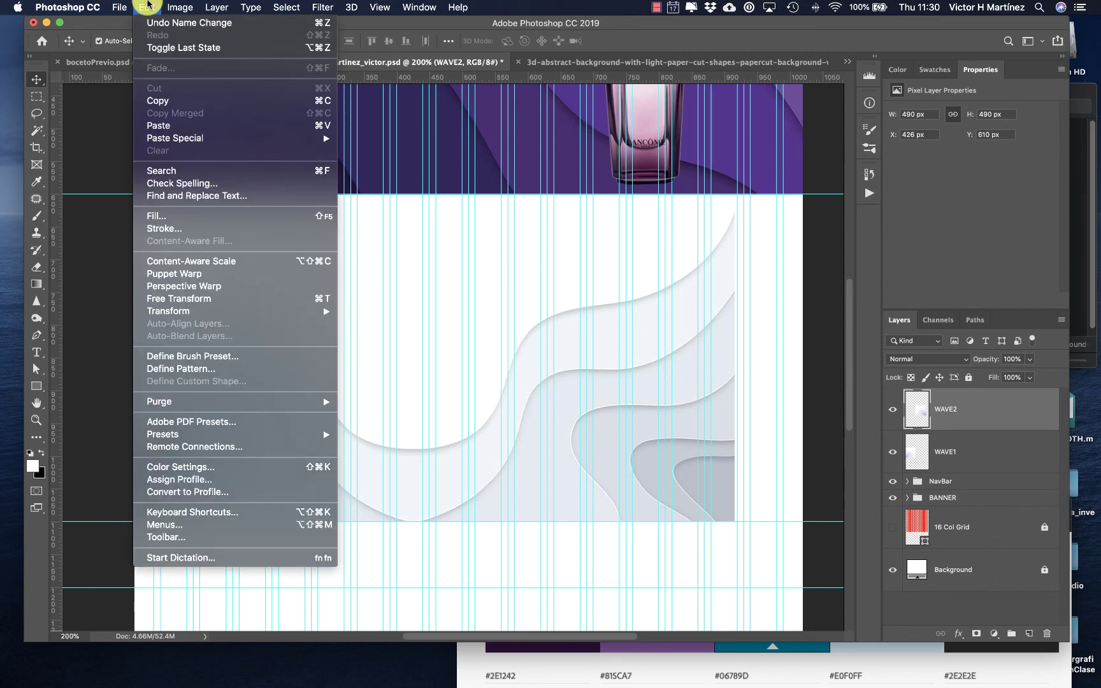
left_click(185, 298)
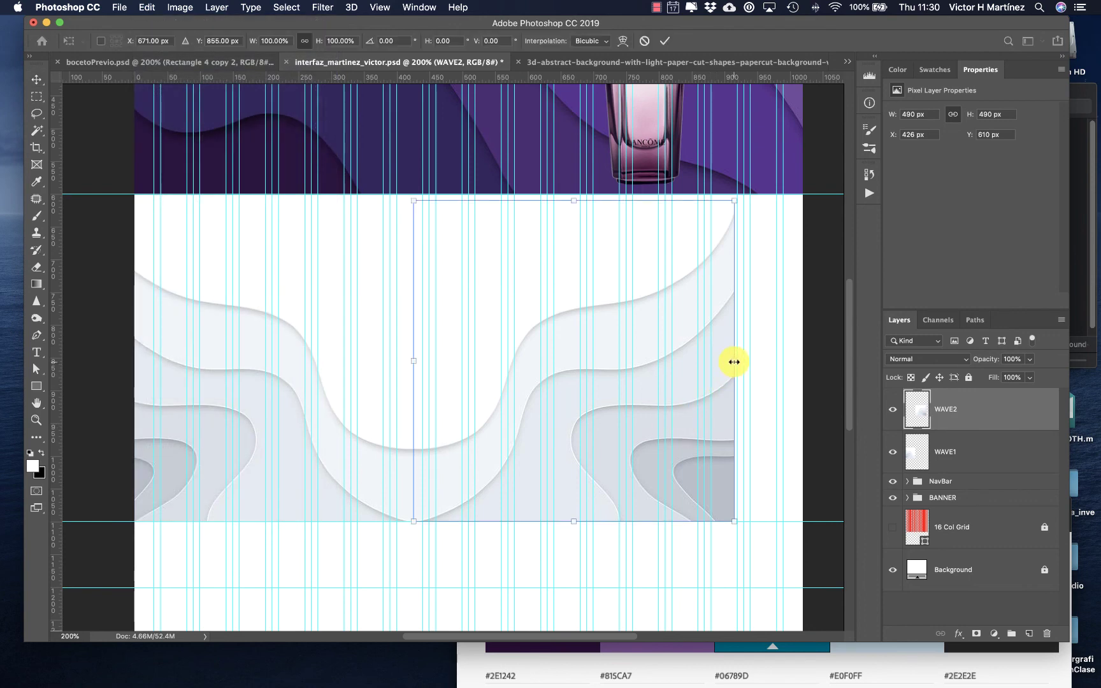
left_click_drag(733, 363, 767, 391)
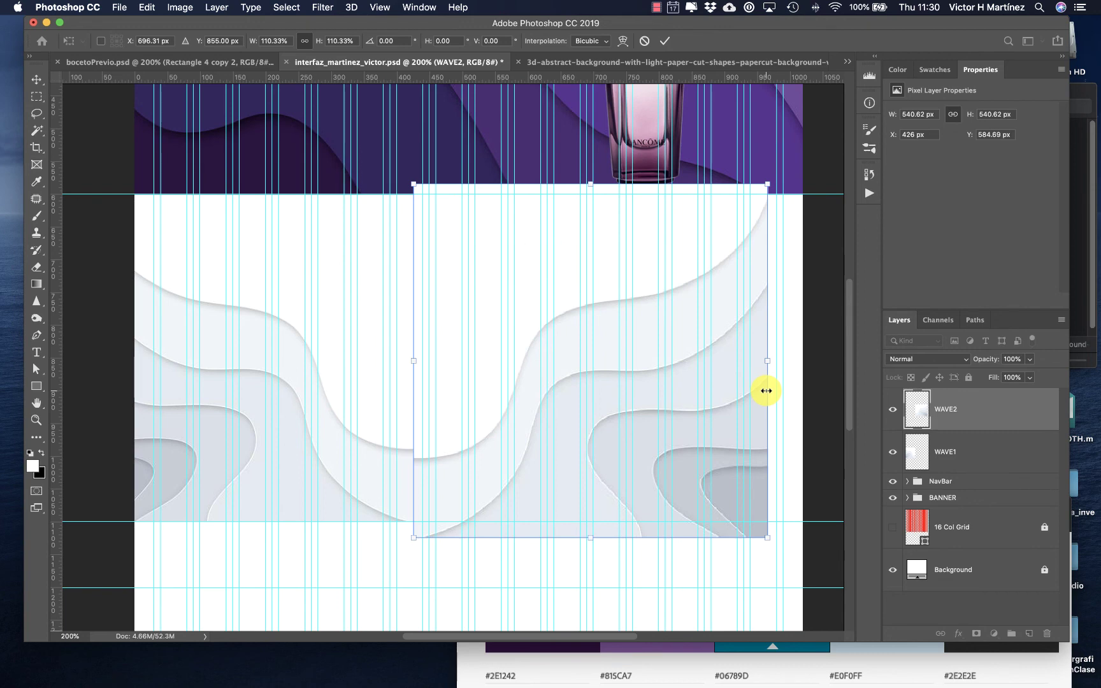
left_click(871, 172)
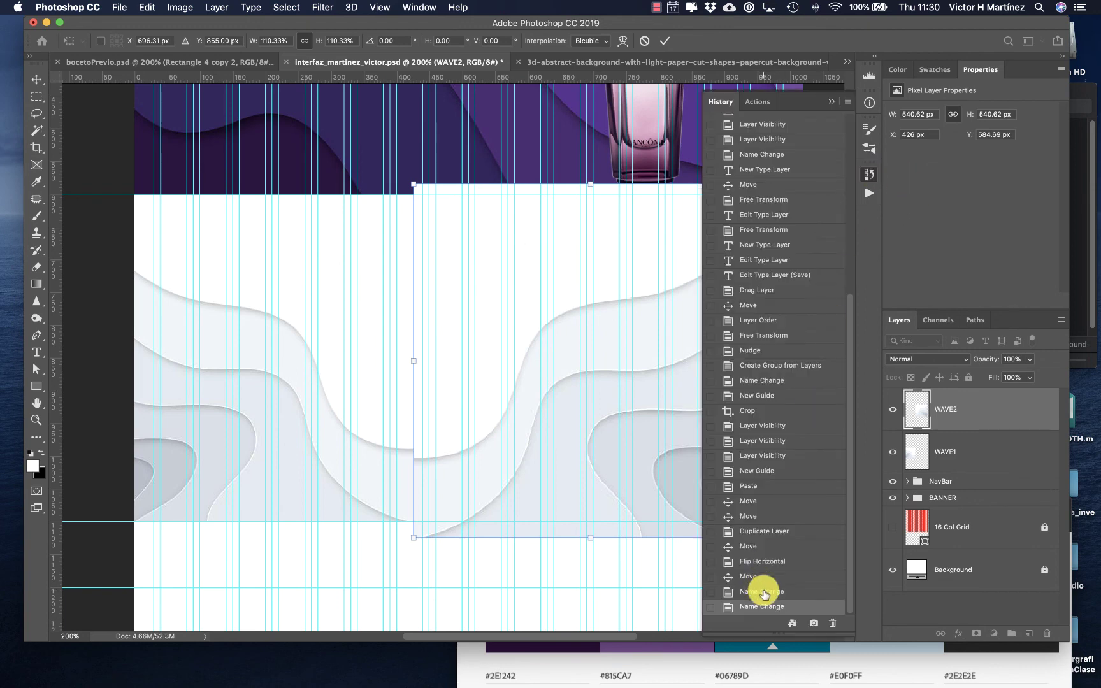
left_click(871, 178)
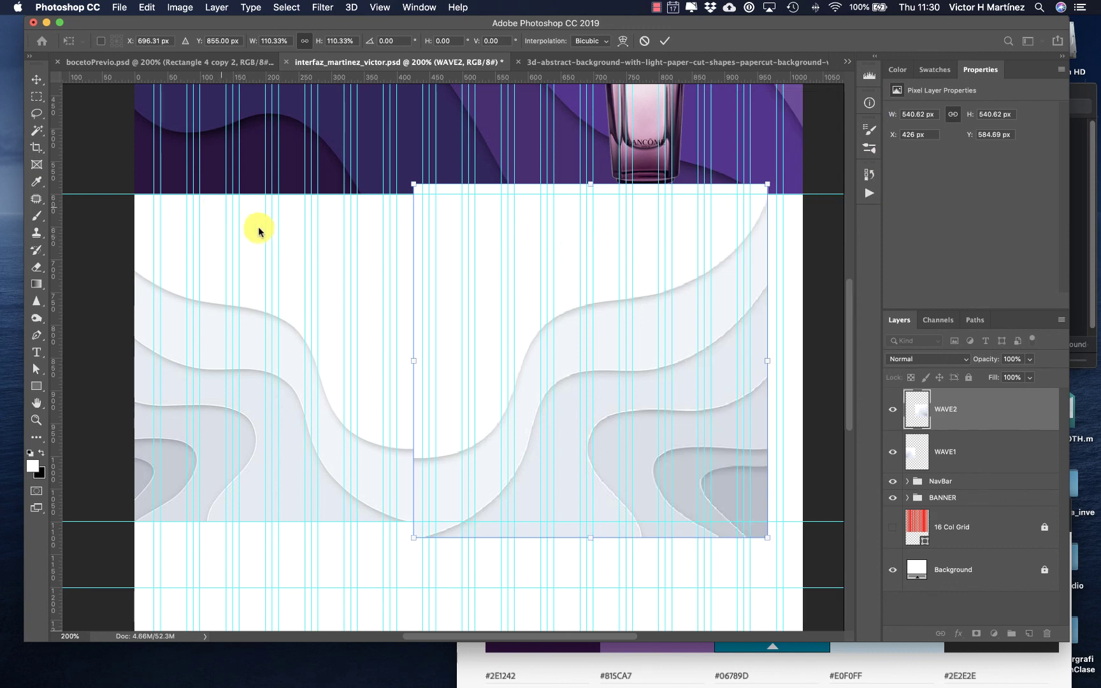
key("Escape")
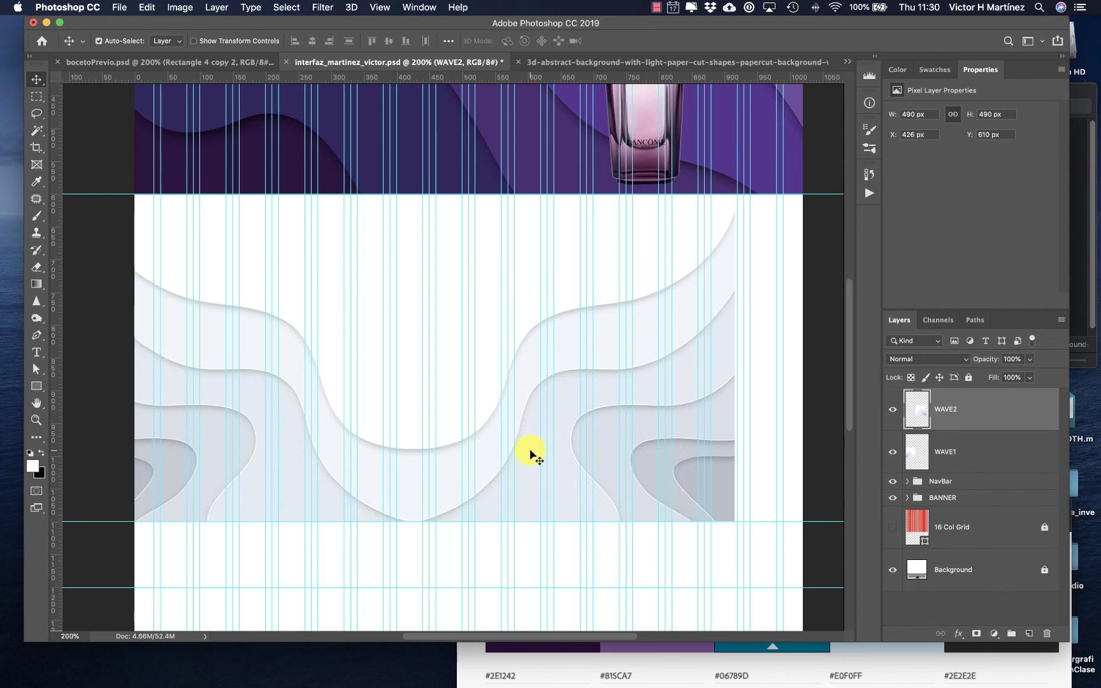
- Stretch the WAVE2 layer horizontally to the canvas edge, making it 594 px wide while keeping its height at 490 px
left_click(148, 8)
mouse_move(194, 311)
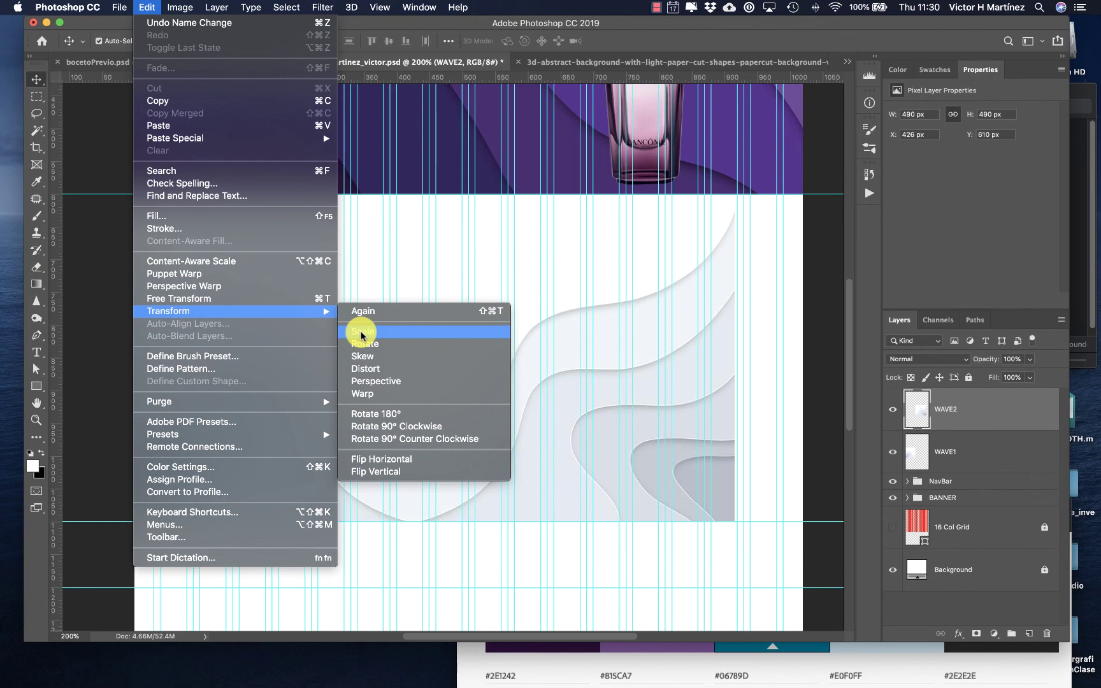
left_click(300, 299)
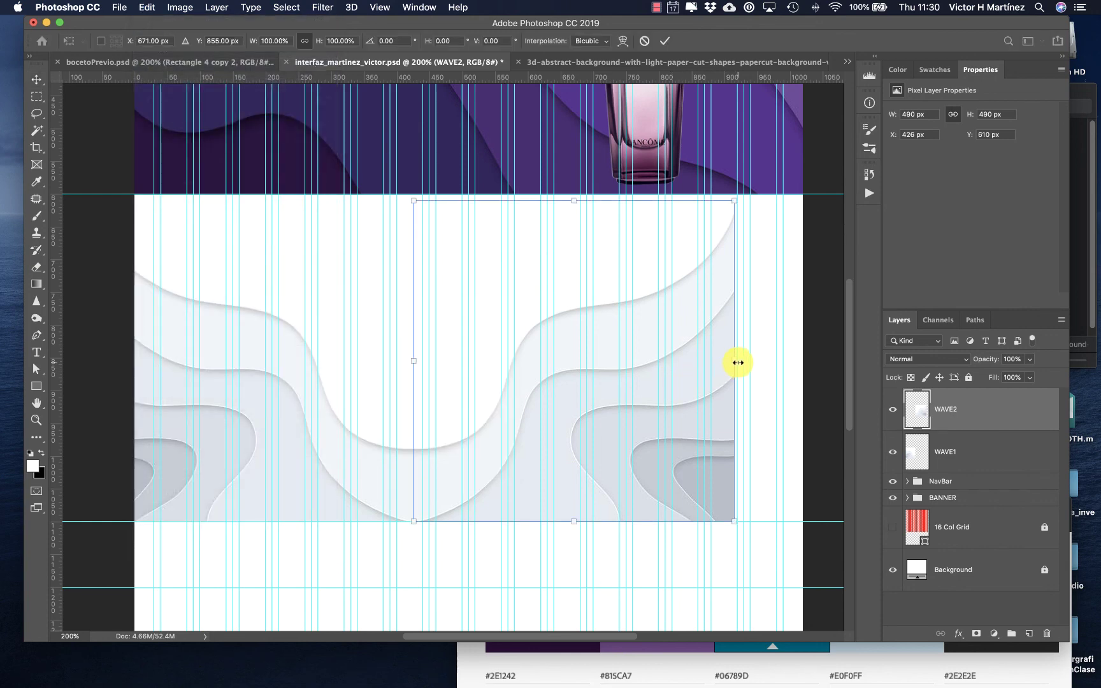
left_click_drag(737, 363, 804, 364)
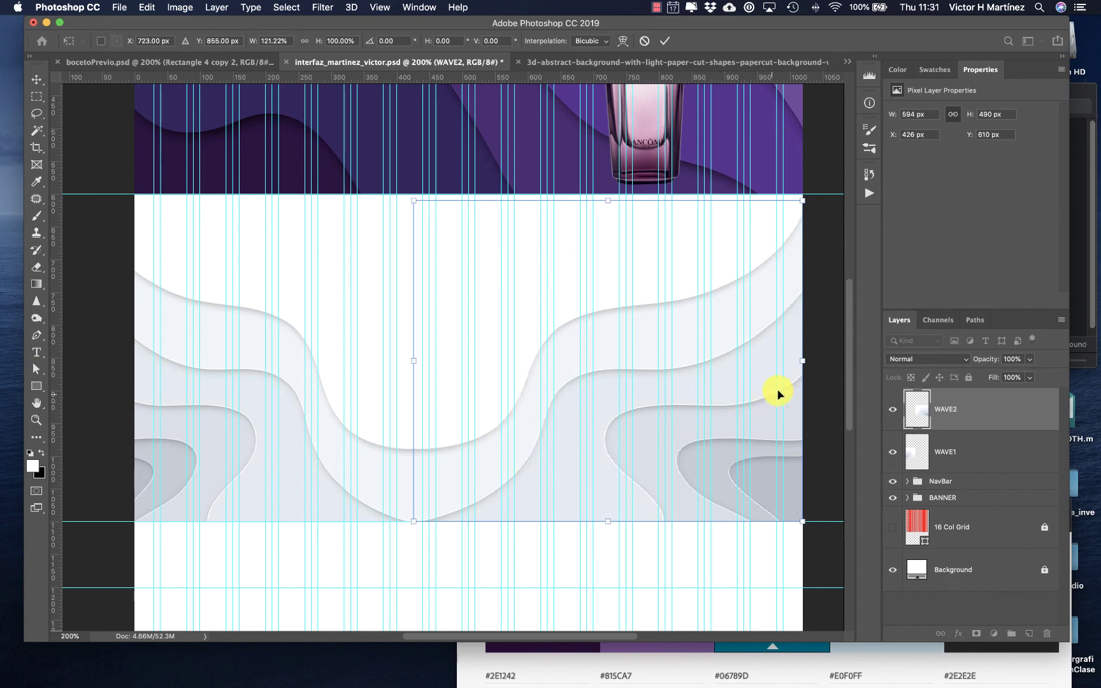
key("Return")
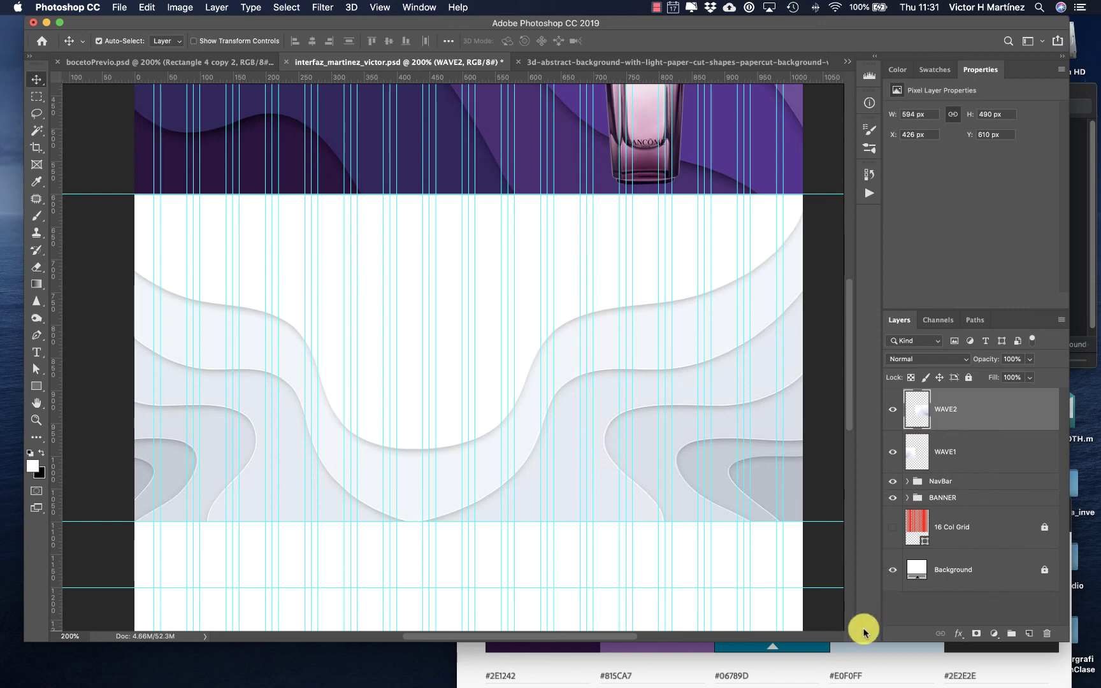
- Draw a rectangle about 1022 × 501 px with the palette's light blue fill #E0F0FF, covering the section between the guides below the banner
left_click(856, 649)
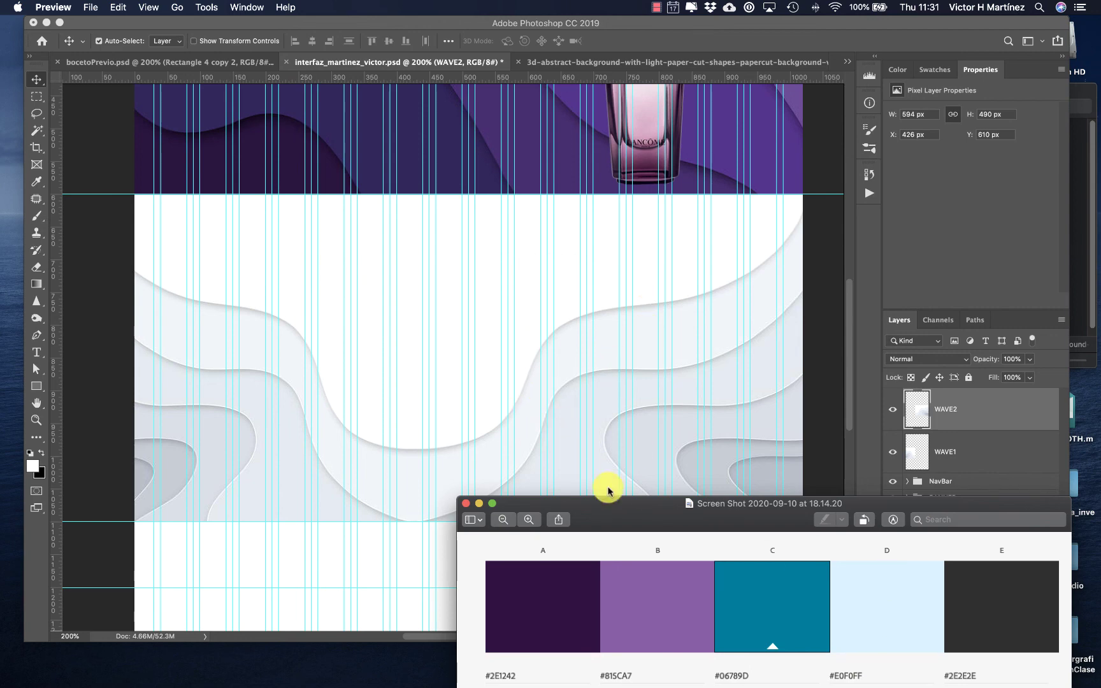
left_click(572, 366)
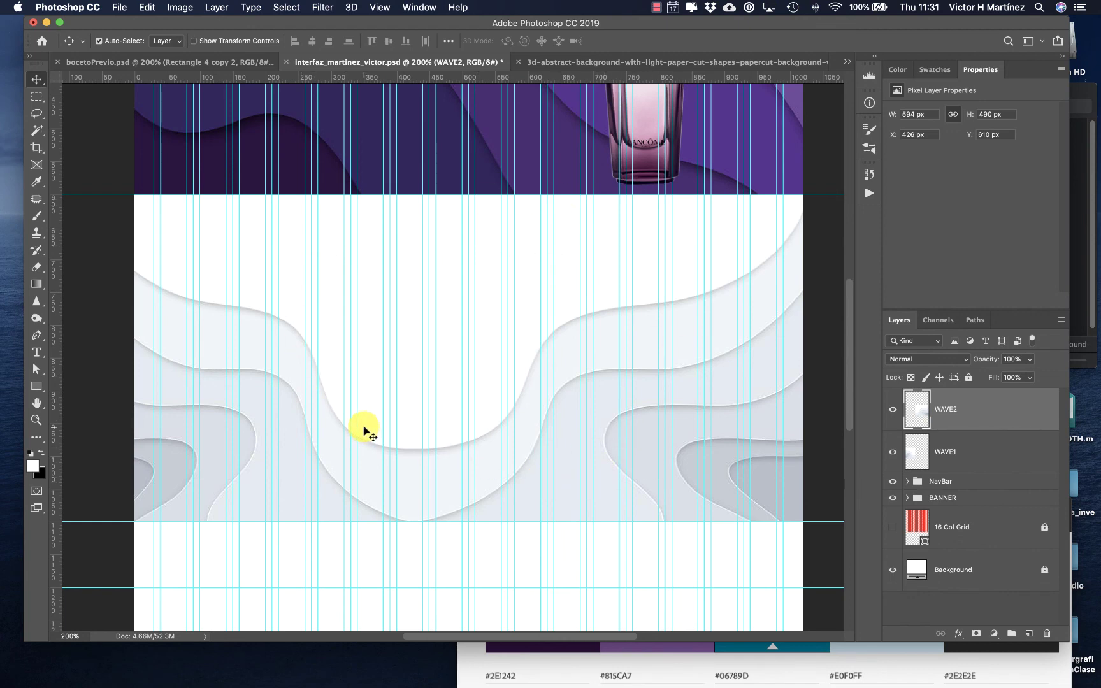
left_click(35, 387)
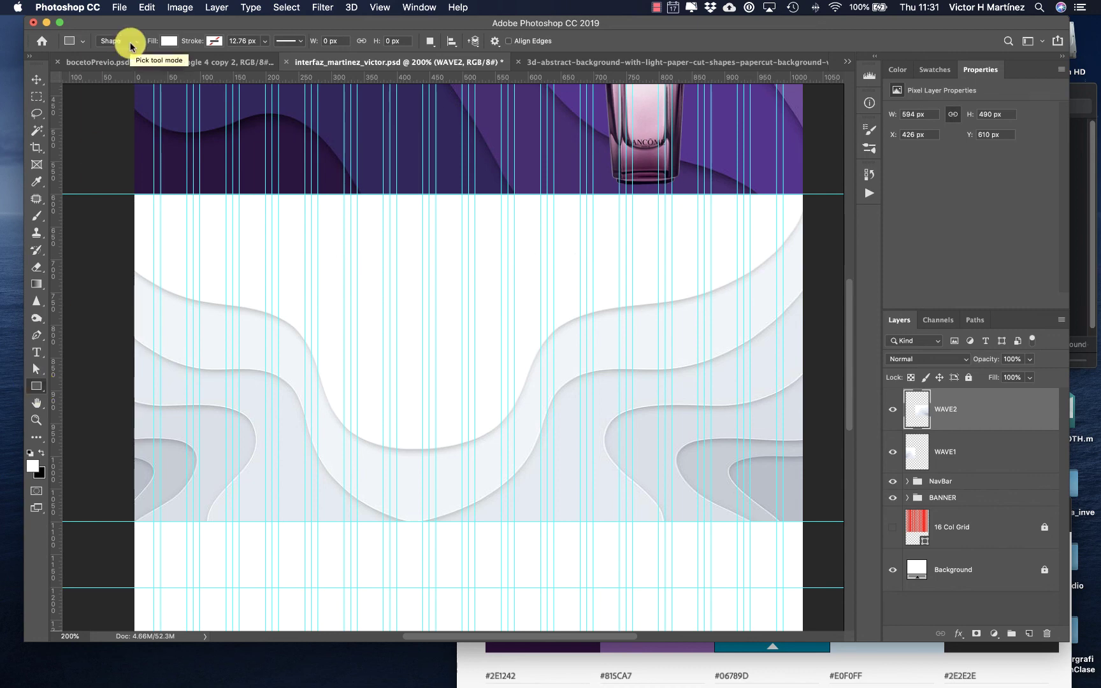
left_click(169, 41)
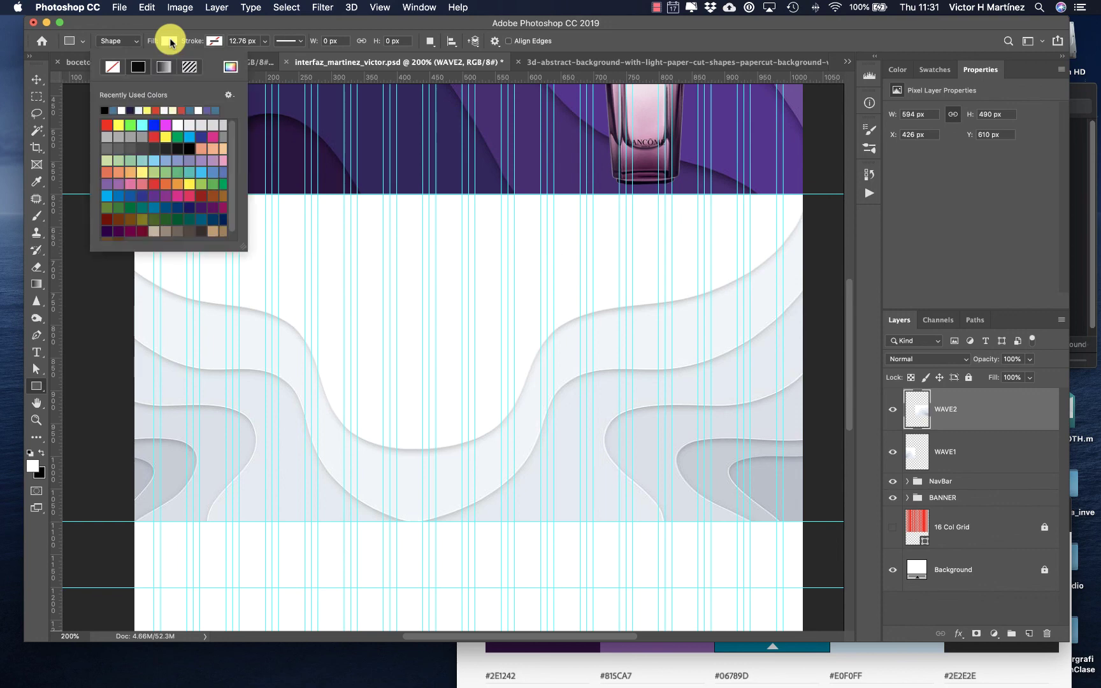
left_click(229, 66)
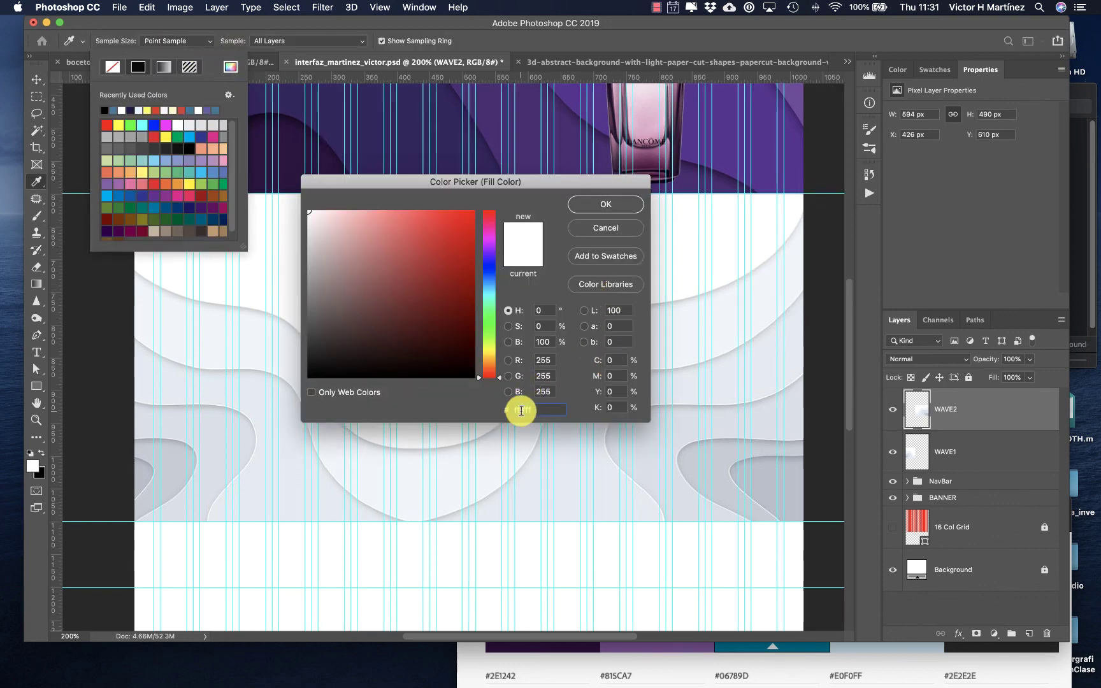
type("E")
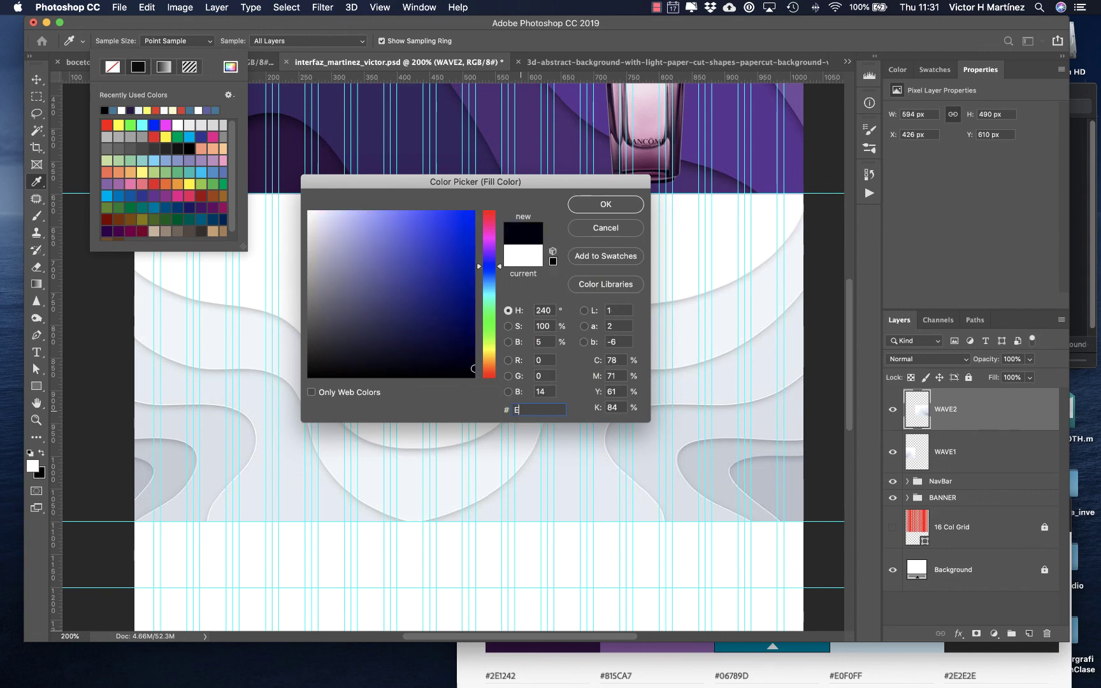
type("0F")
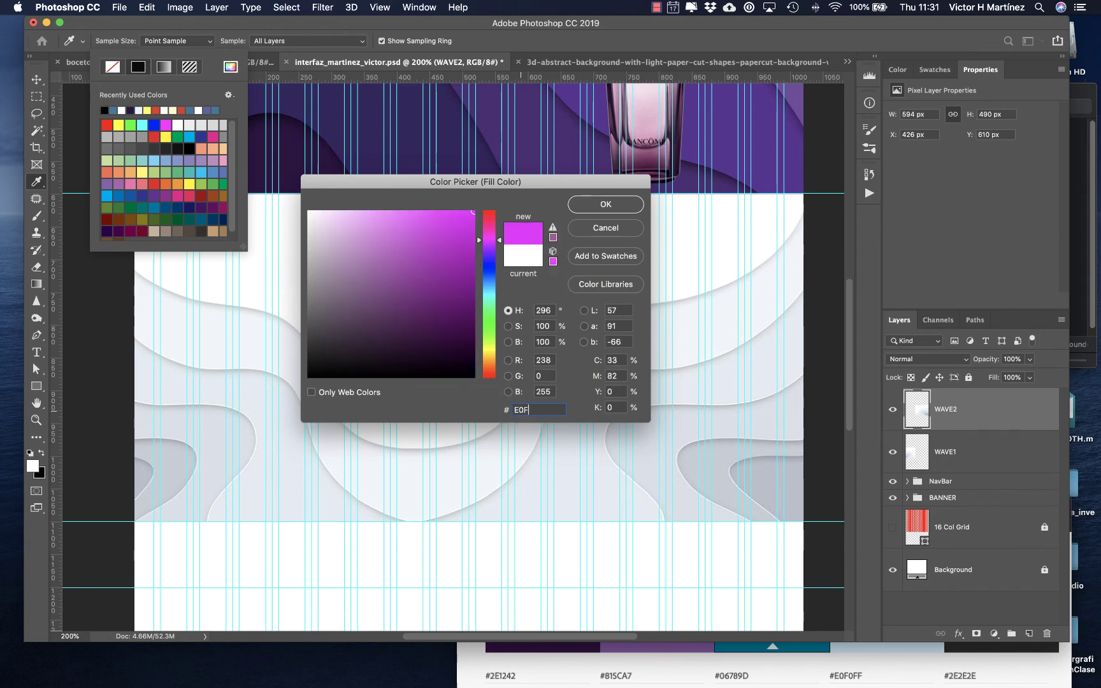
type("0FF")
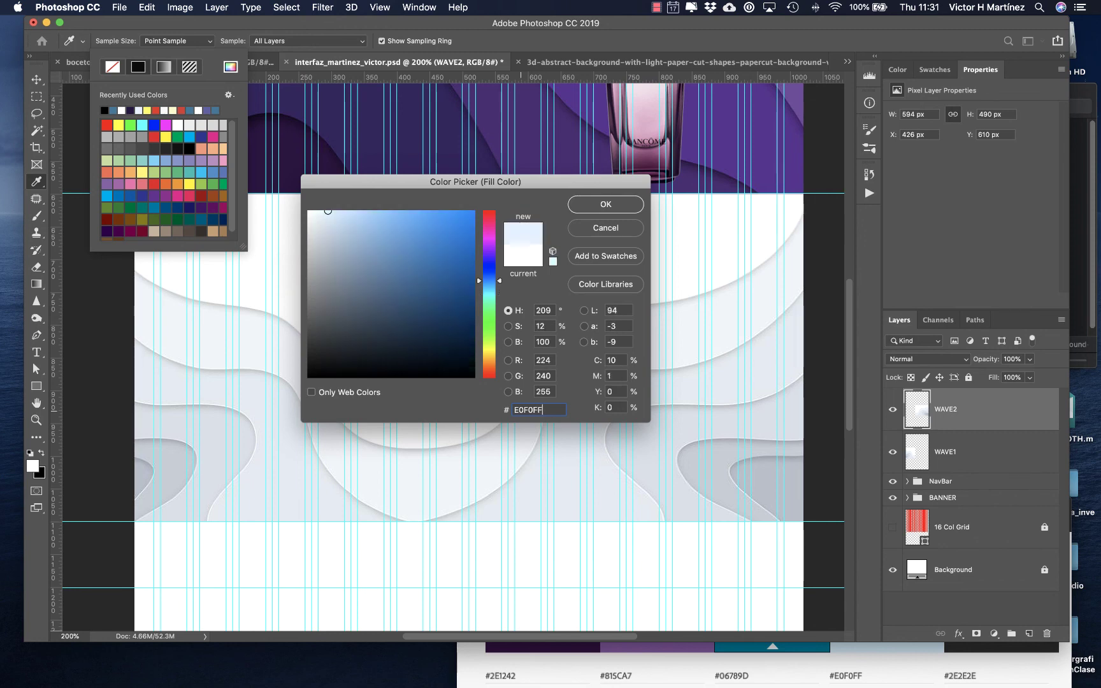
left_click(608, 201)
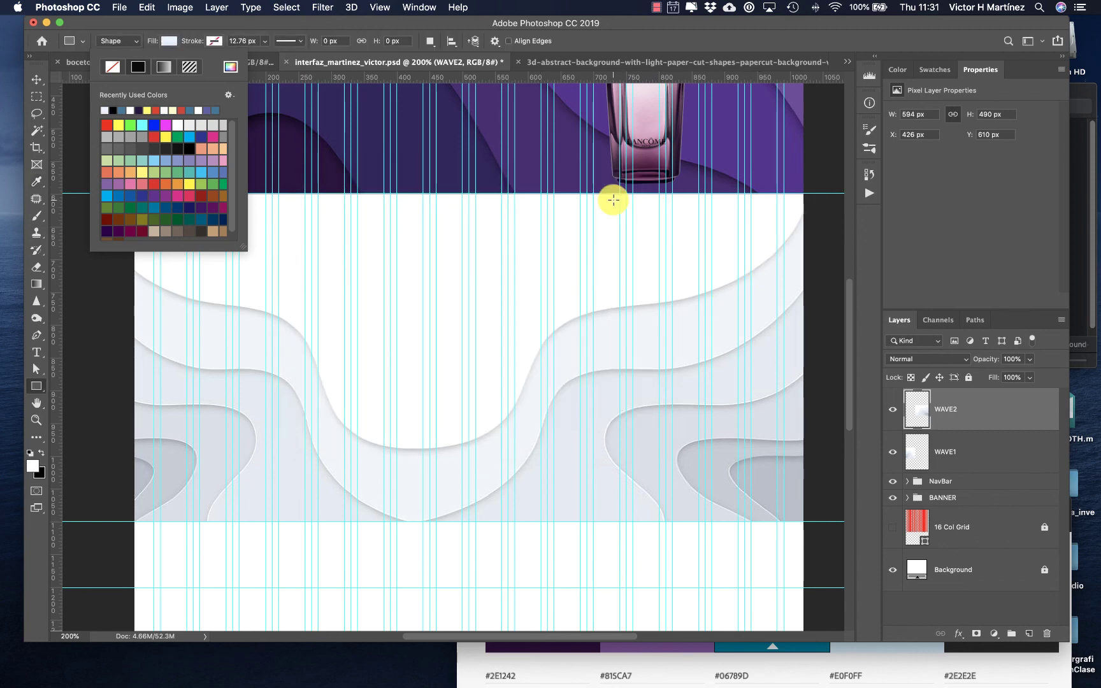
left_click(185, 25)
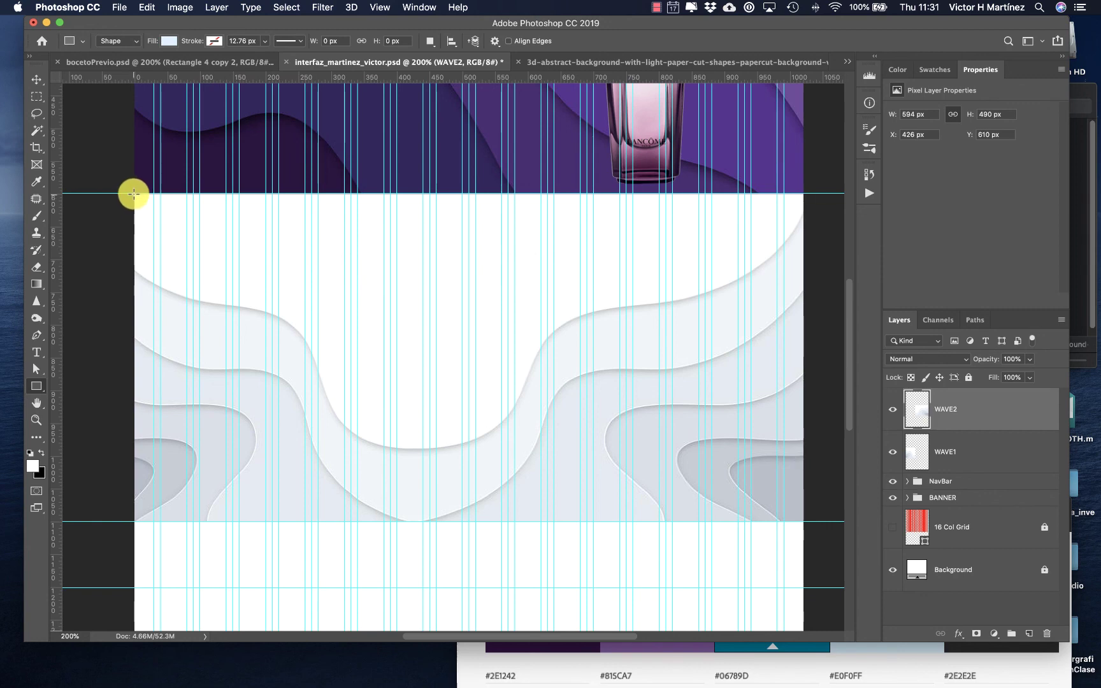
left_click_drag(134, 193, 803, 523)
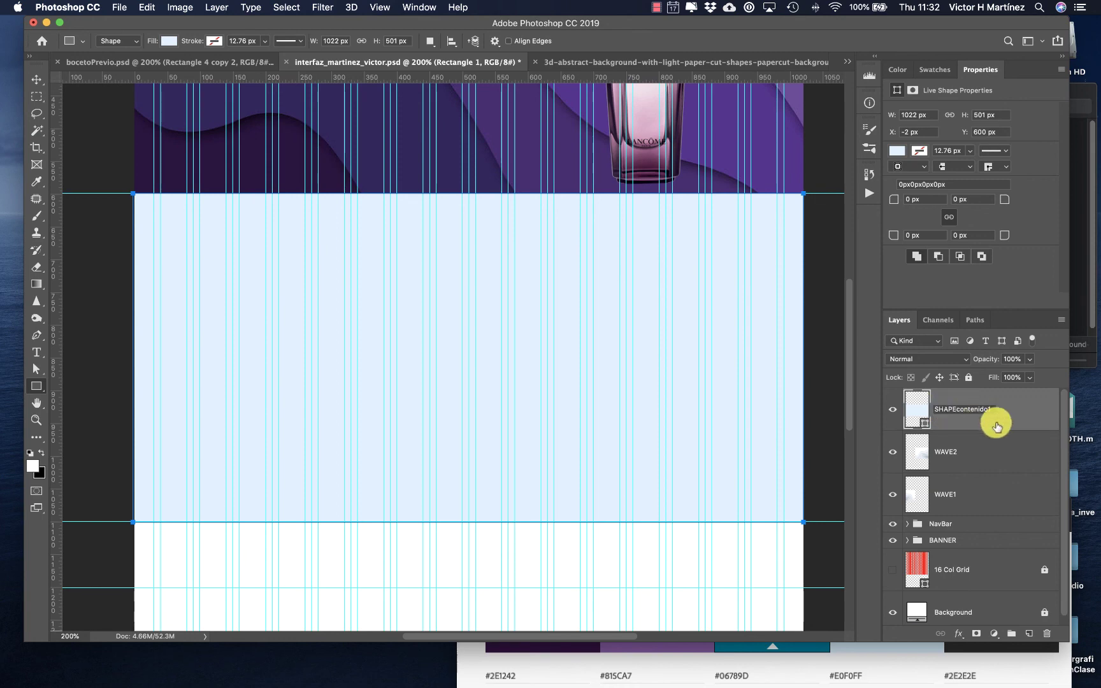
- Name the light blue rectangle's layer SHAPEcontenido1 and lower its opacity to 51%
key("Return")
left_click_drag(1031, 362, 999, 376)
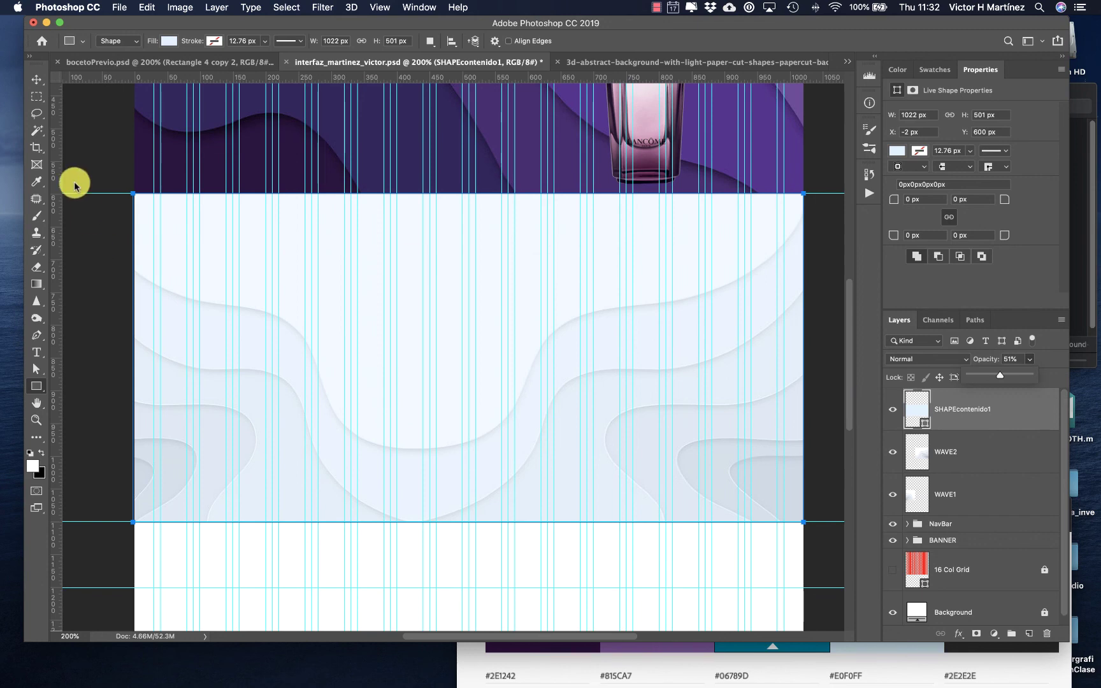
left_click(35, 79)
left_click(97, 315)
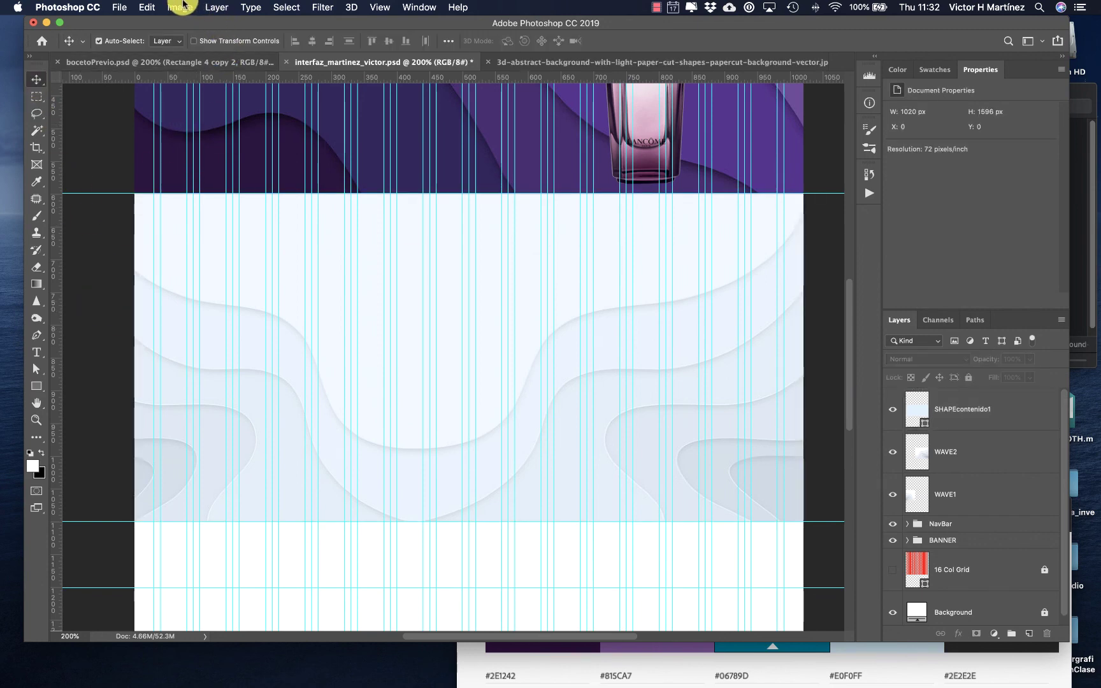
left_click(180, 7)
left_click(180, 7)
- Show the hidden white rectangles Rectangle 4 copy 2 and Rectangle 4 copy behind the text columns in bocetoPrevio.psd
left_click(145, 66)
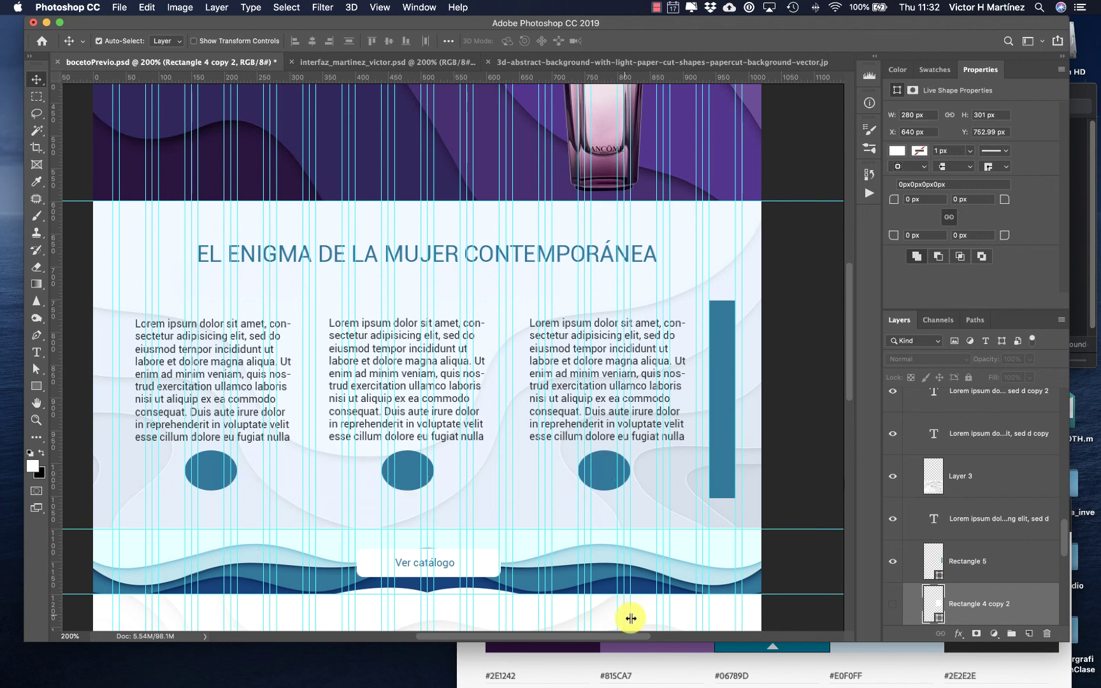
left_click(778, 673)
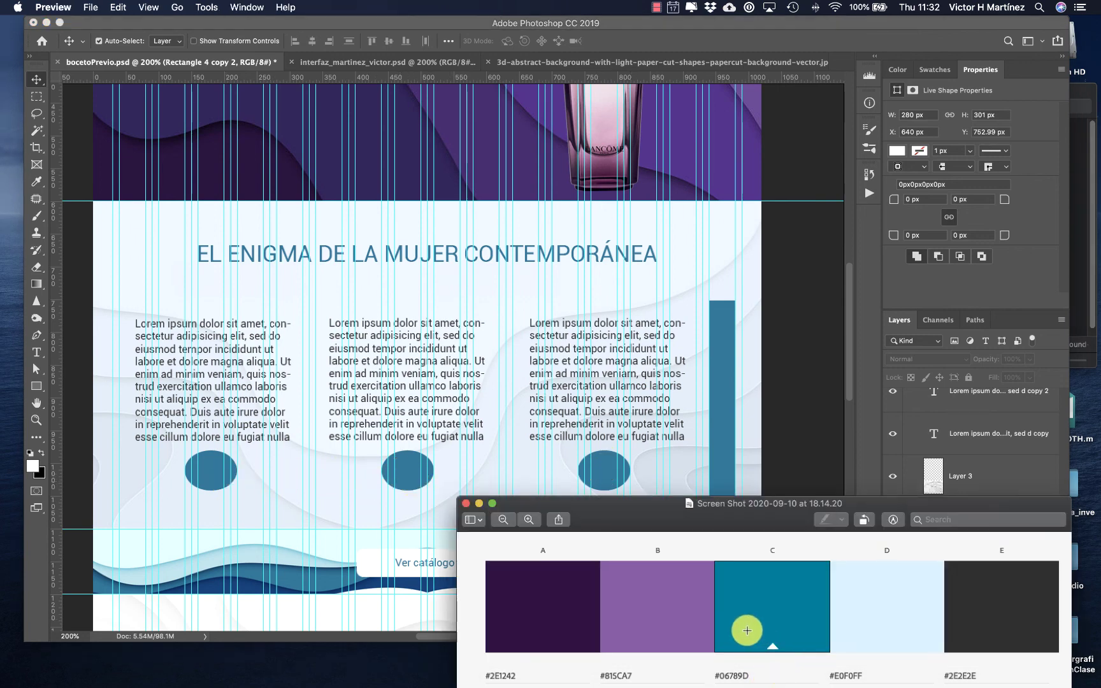
left_click(796, 471)
scroll(908, 561, "down", 2)
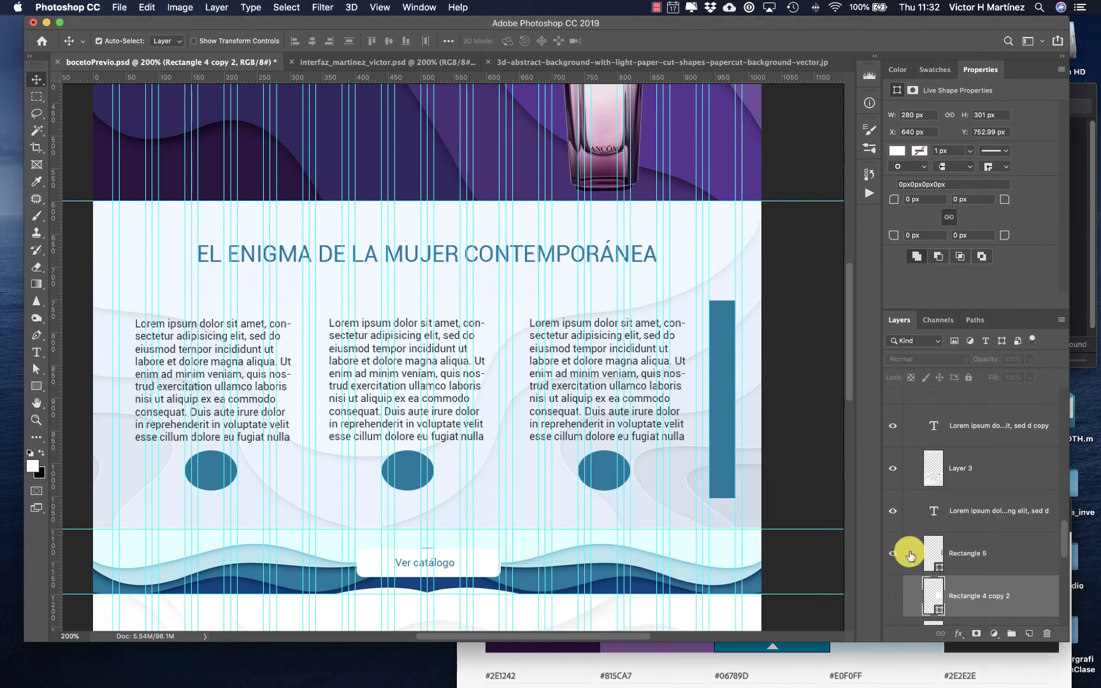
left_click(893, 555)
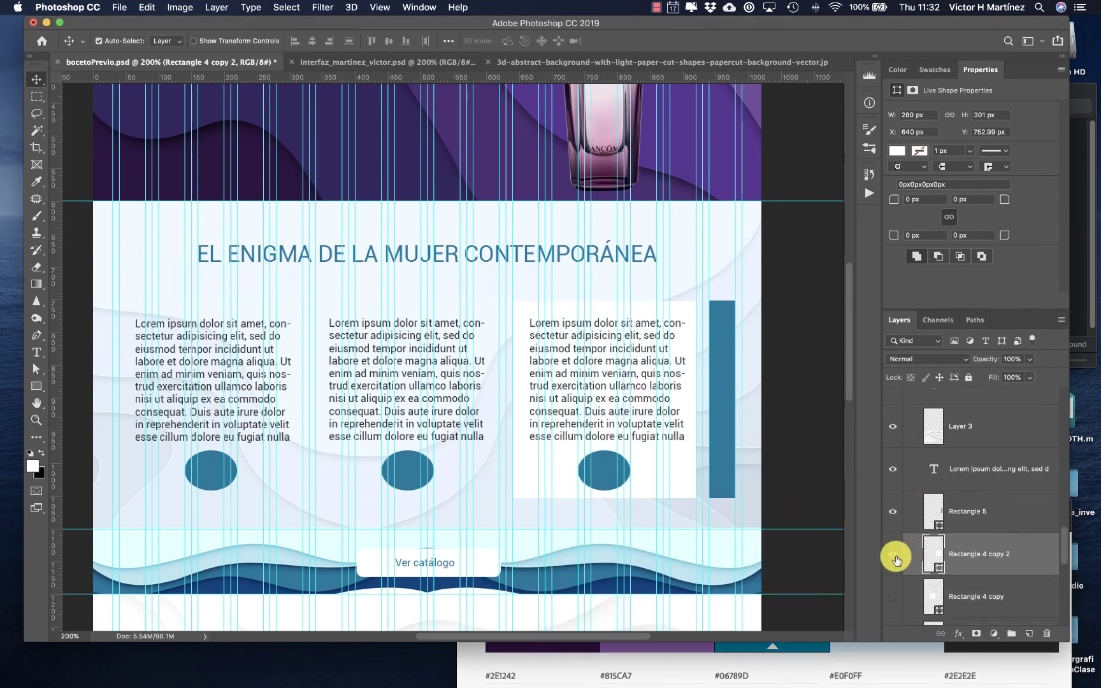
left_click(893, 597)
scroll(893, 599, "down", 2)
left_click(892, 598)
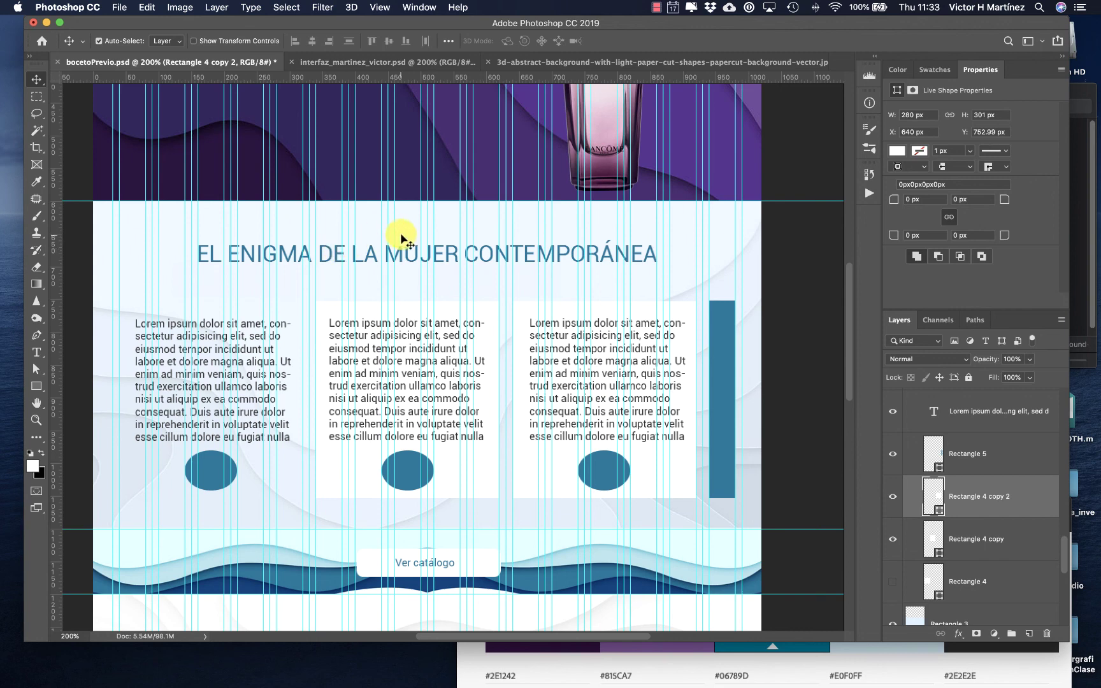
- Examine the font, size and colour of the heading EL ENIGMA DE LA MUJER CONTEMPORÁNEA in the draft
double_click(406, 255)
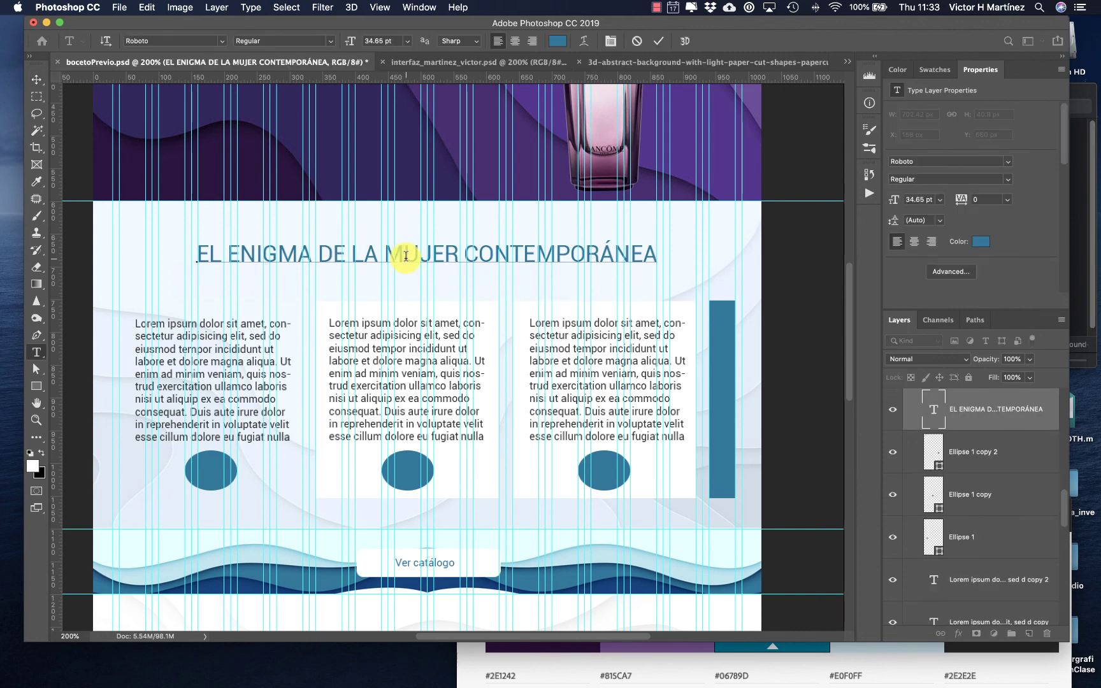
scroll(406, 256, "up", 3)
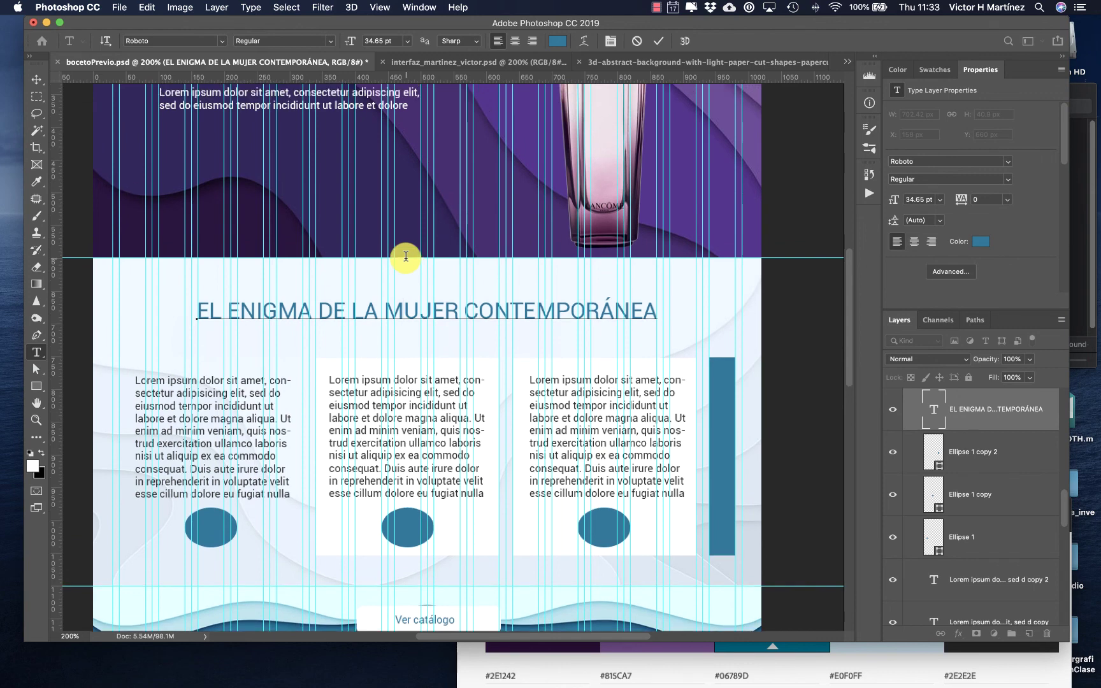
scroll(405, 309, "up", 1)
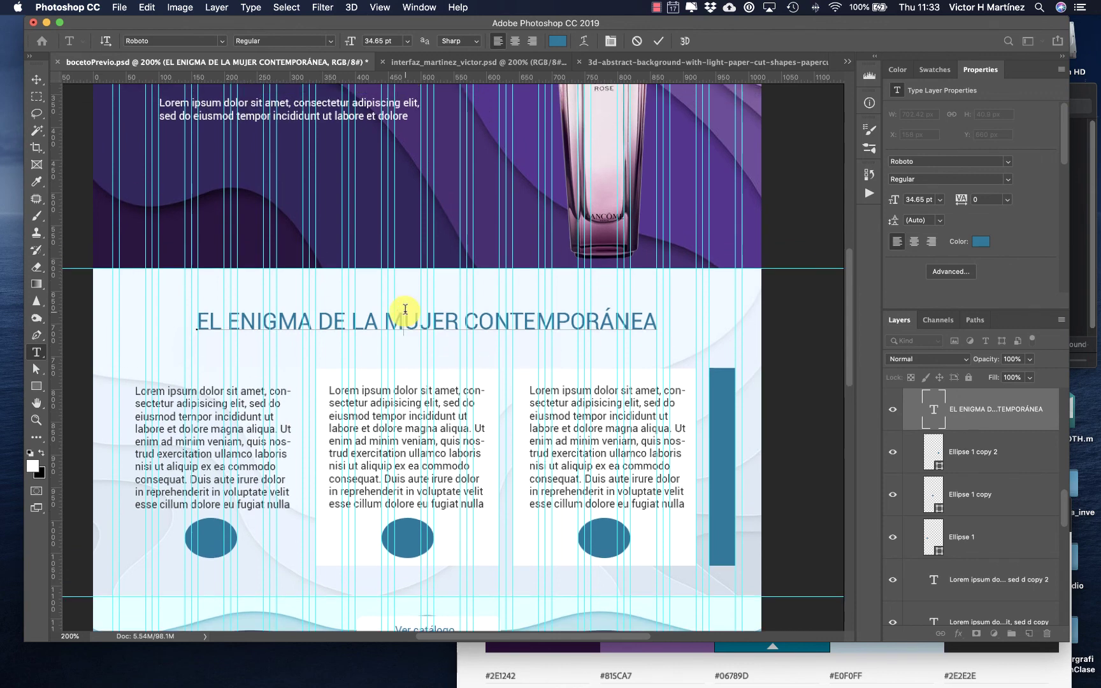
left_click(378, 39)
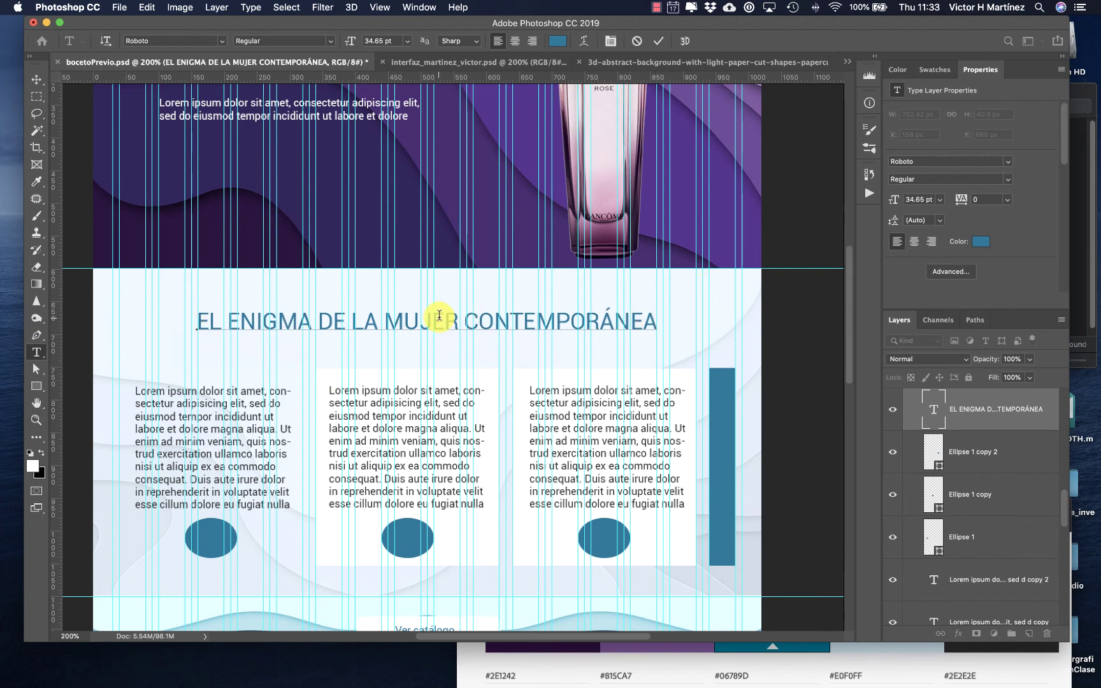
left_click(405, 324)
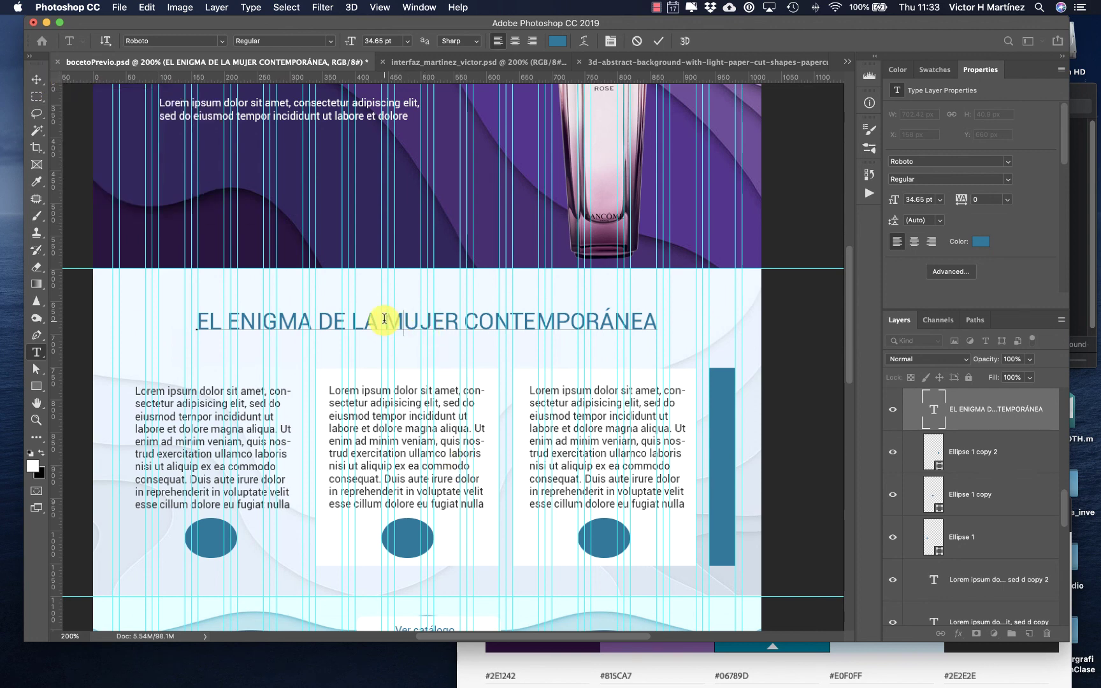
triple_click(405, 321)
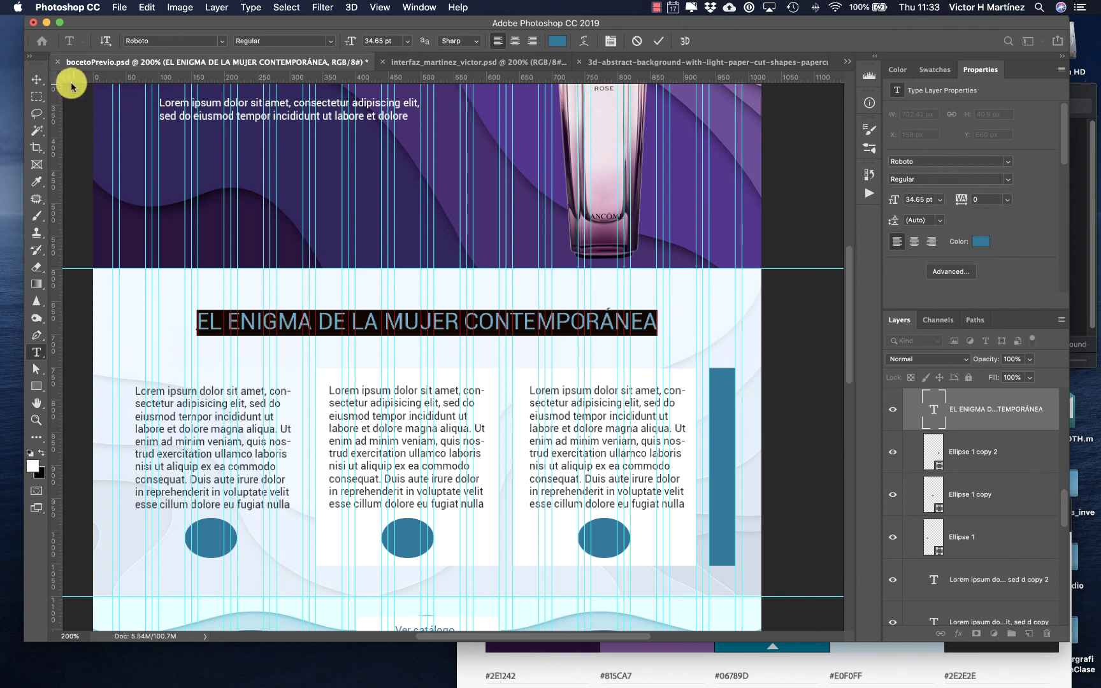
left_click(37, 79)
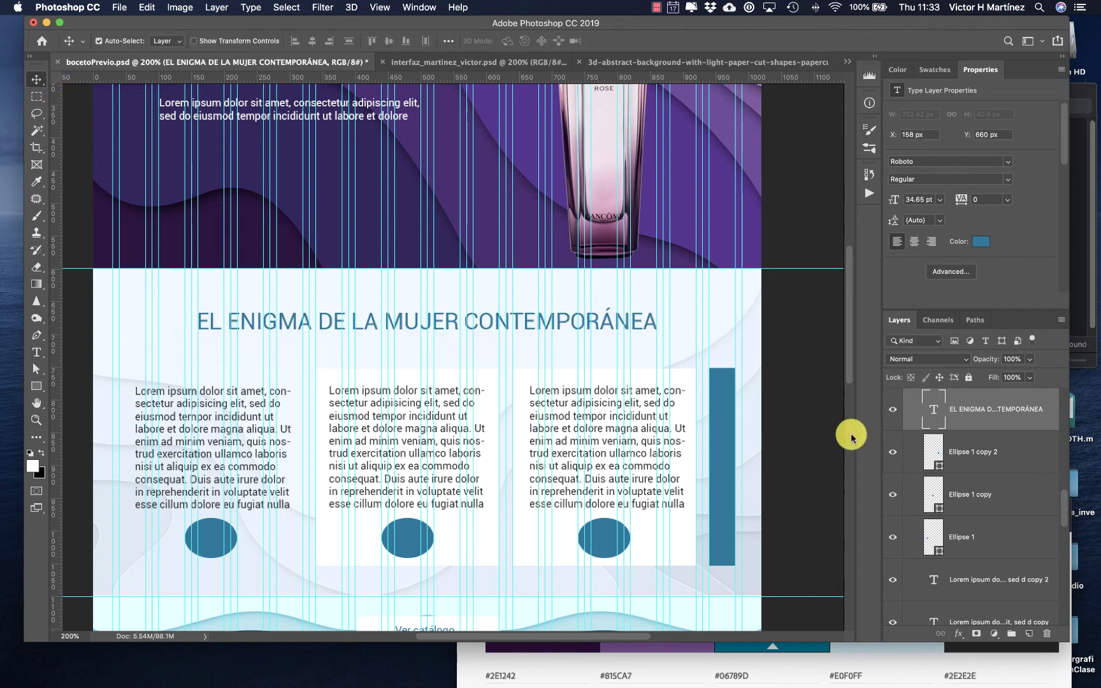
left_click(933, 321)
left_click(905, 320)
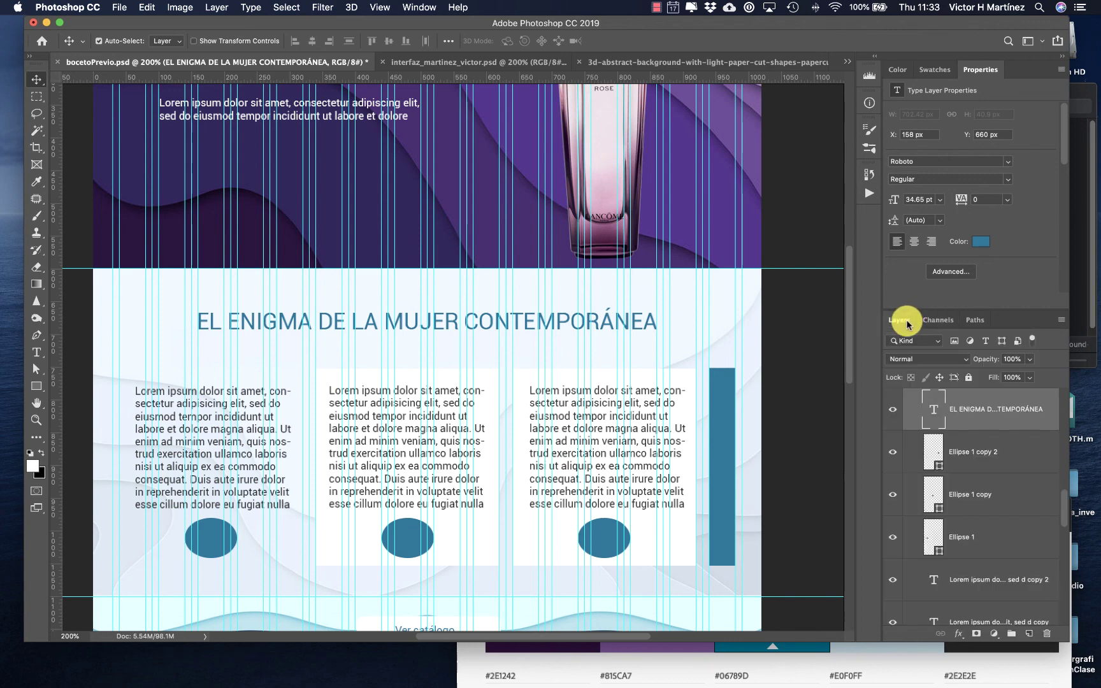
- Add the heading EL ENIGMA DE LA MUJER CONTEMPORÁNEA in 16 pt Roboto, colour #06789D, to interfaz_martinez_victor.psd and place its layer above SHAPEcontenido1
left_click(428, 67)
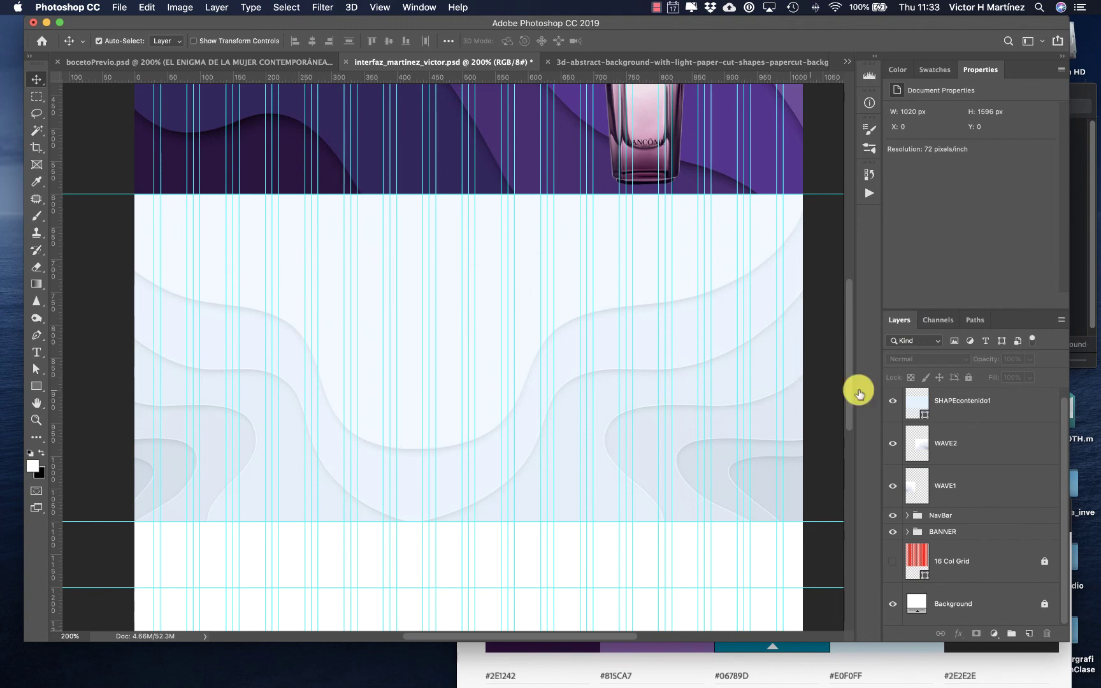
left_click(1007, 448)
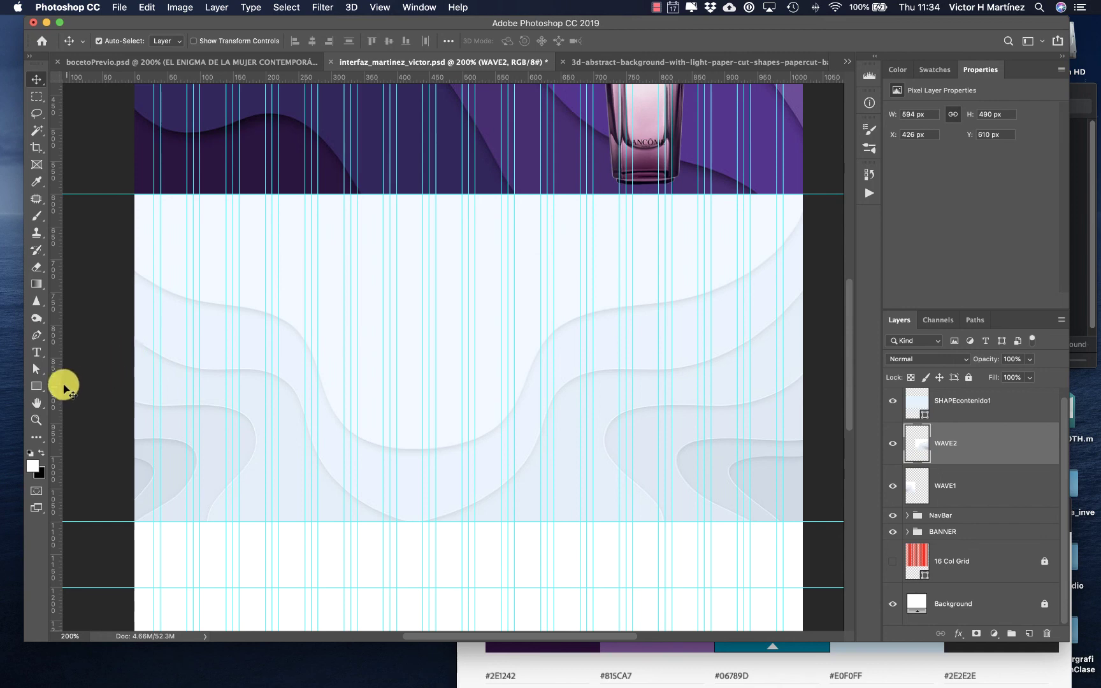
left_click(35, 356)
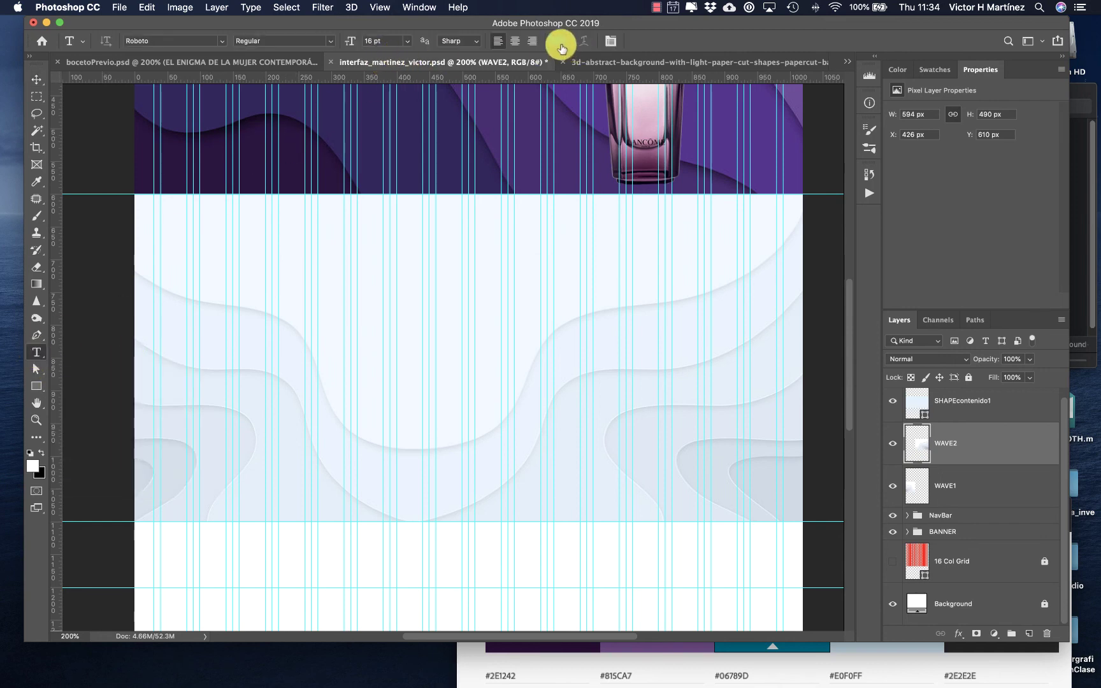
left_click(560, 41)
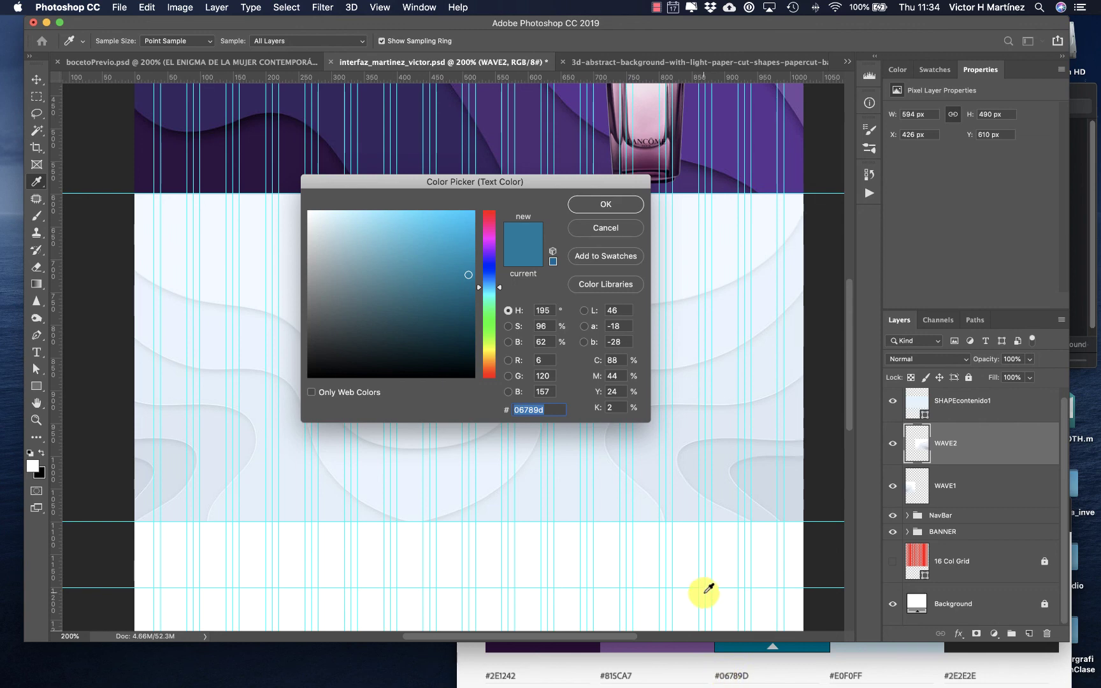
left_click(604, 205)
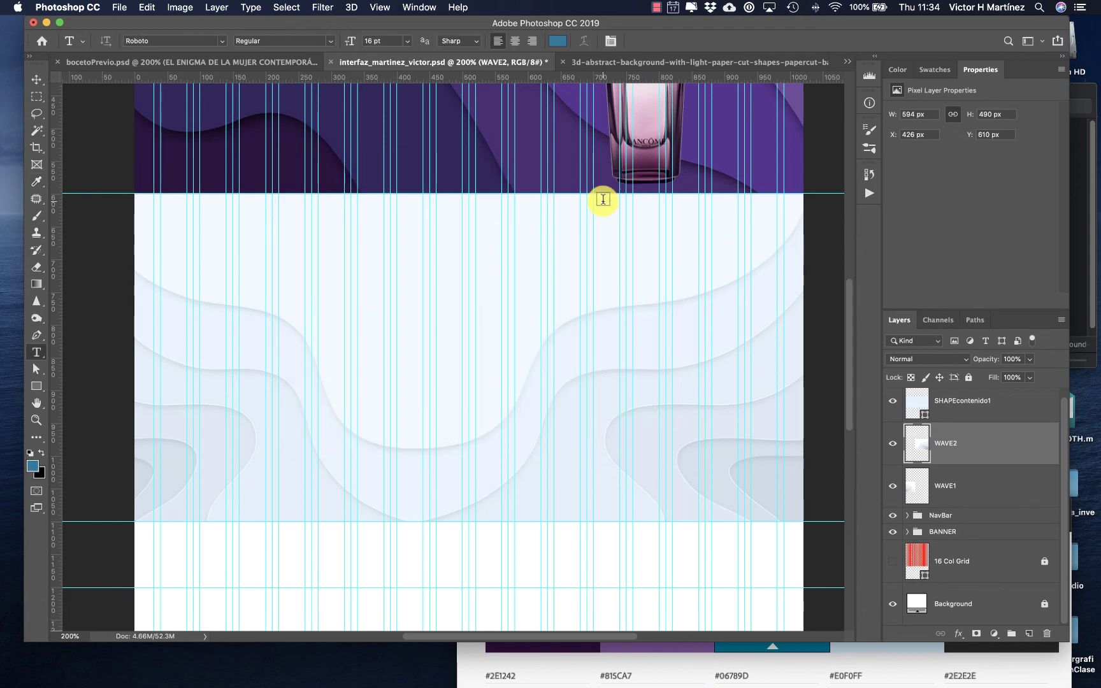
left_click(247, 235)
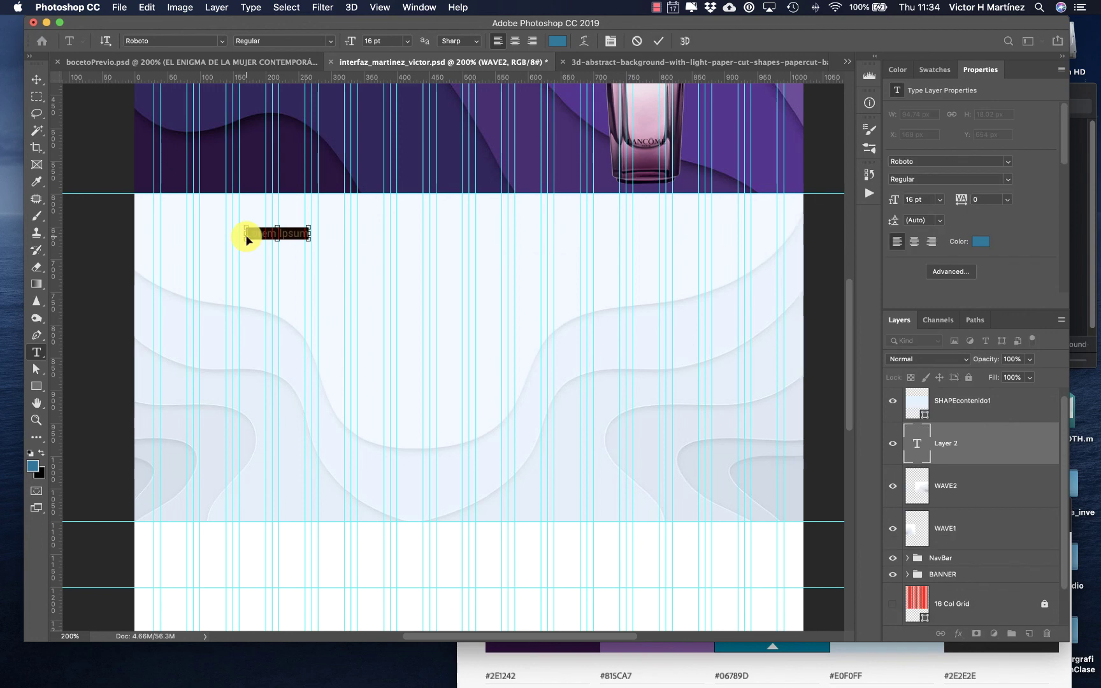
type("EL ENIGMA DE LA MUJER CONTEMPORANEA")
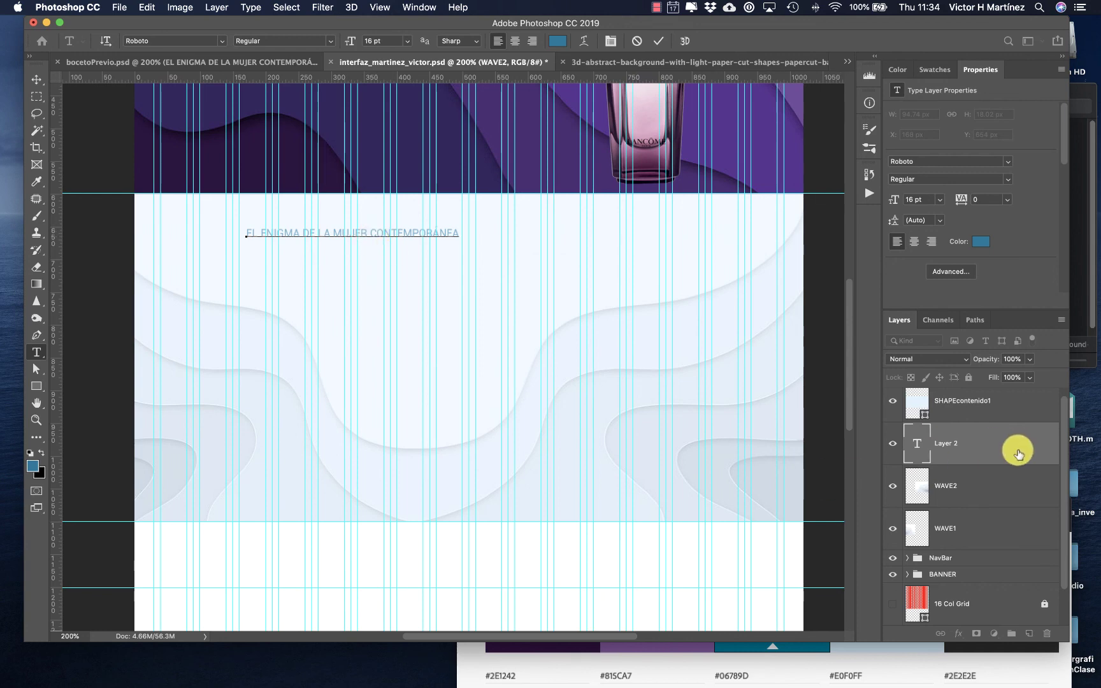
left_click_drag(1018, 454, 1011, 396)
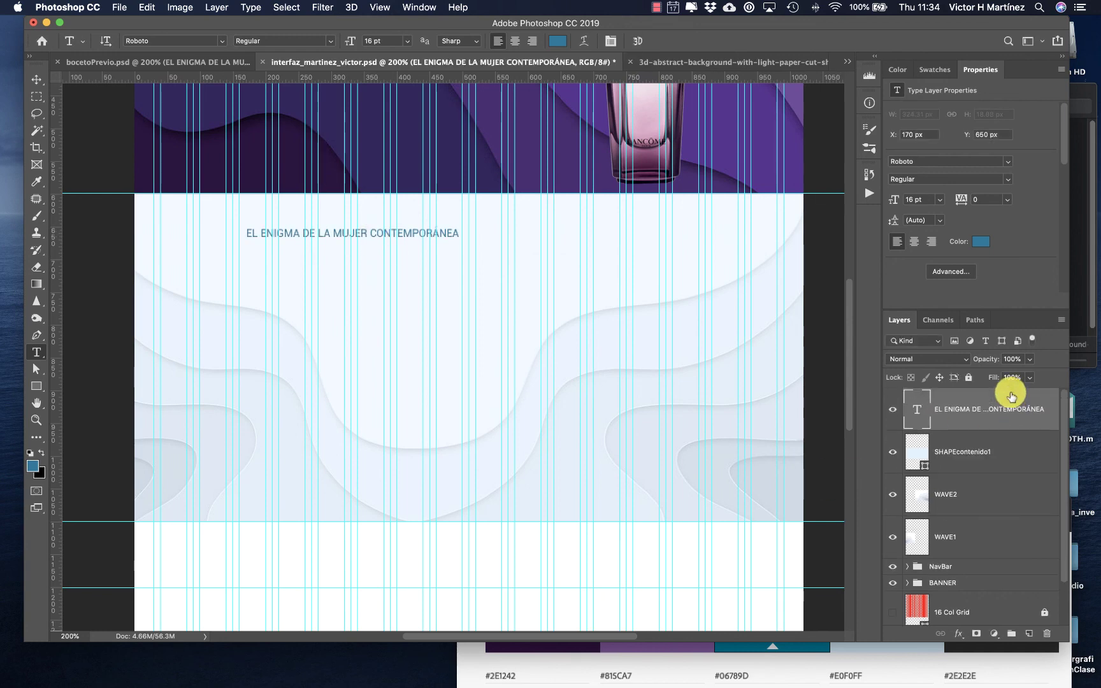
- Scale the heading proportionally to about 217%, giving 34.66 pt text, and move it to X 157 px, Y 644 px
left_click(34, 78)
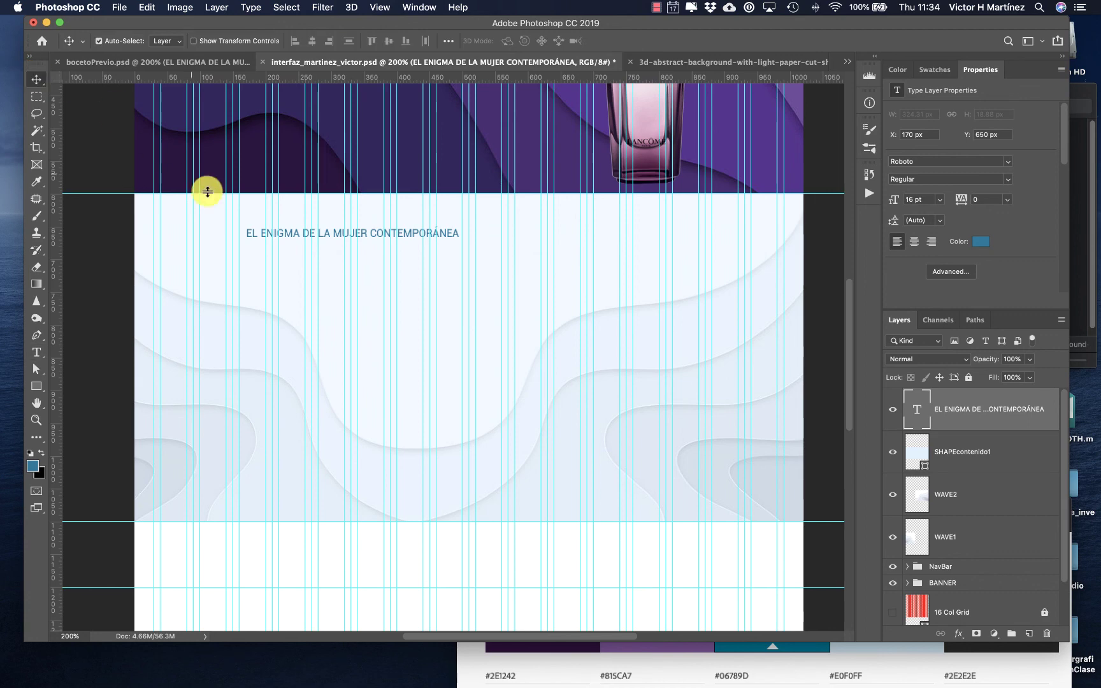
key("super+t")
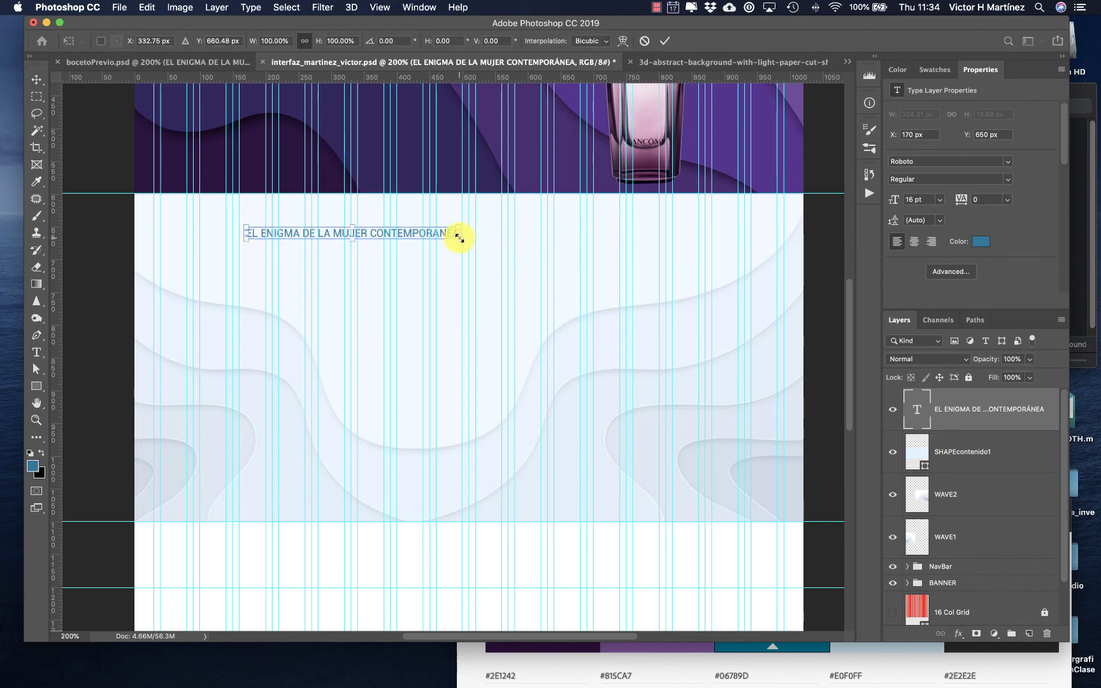
left_click_drag(459, 237, 710, 327)
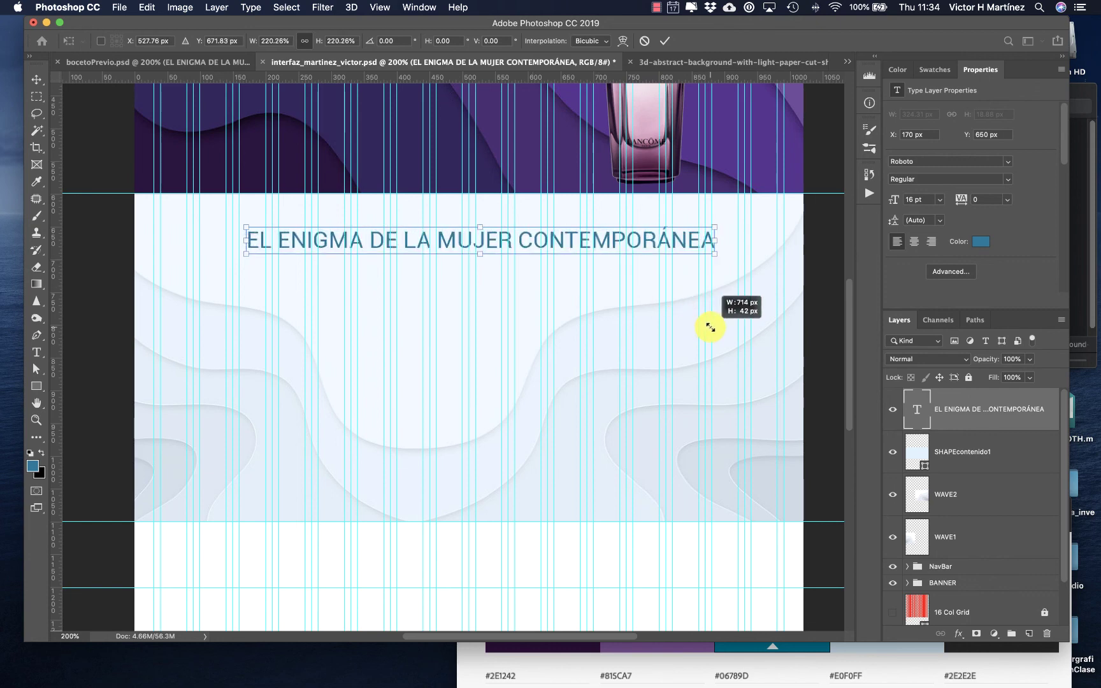
left_click_drag(297, 244, 287, 236)
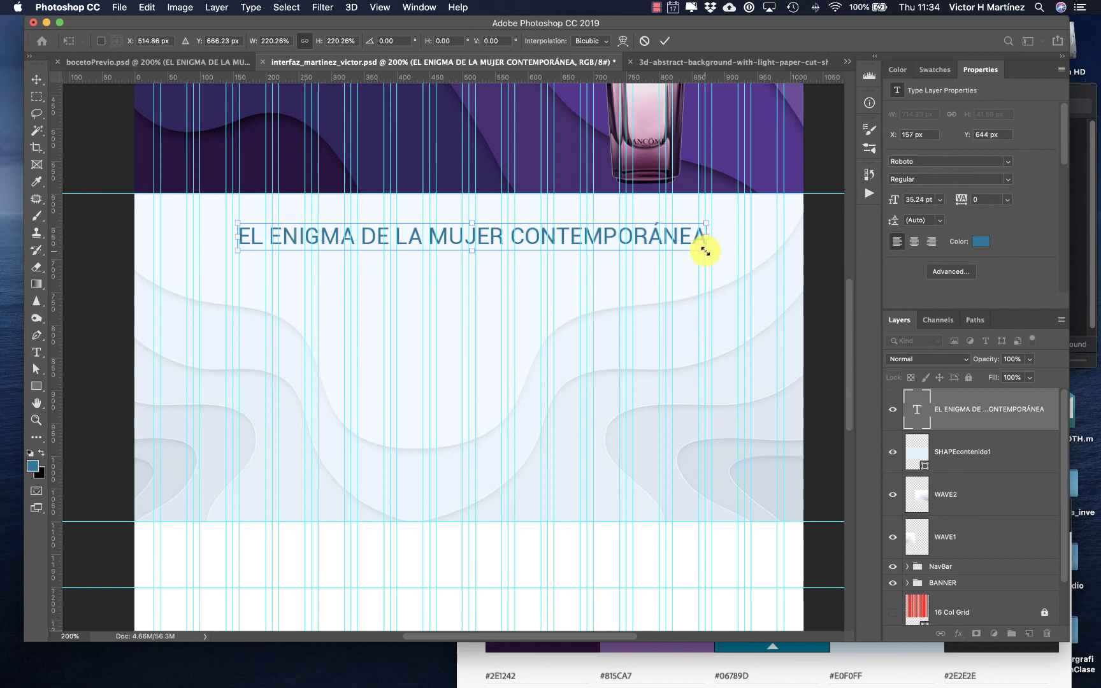
left_click_drag(706, 248, 698, 248)
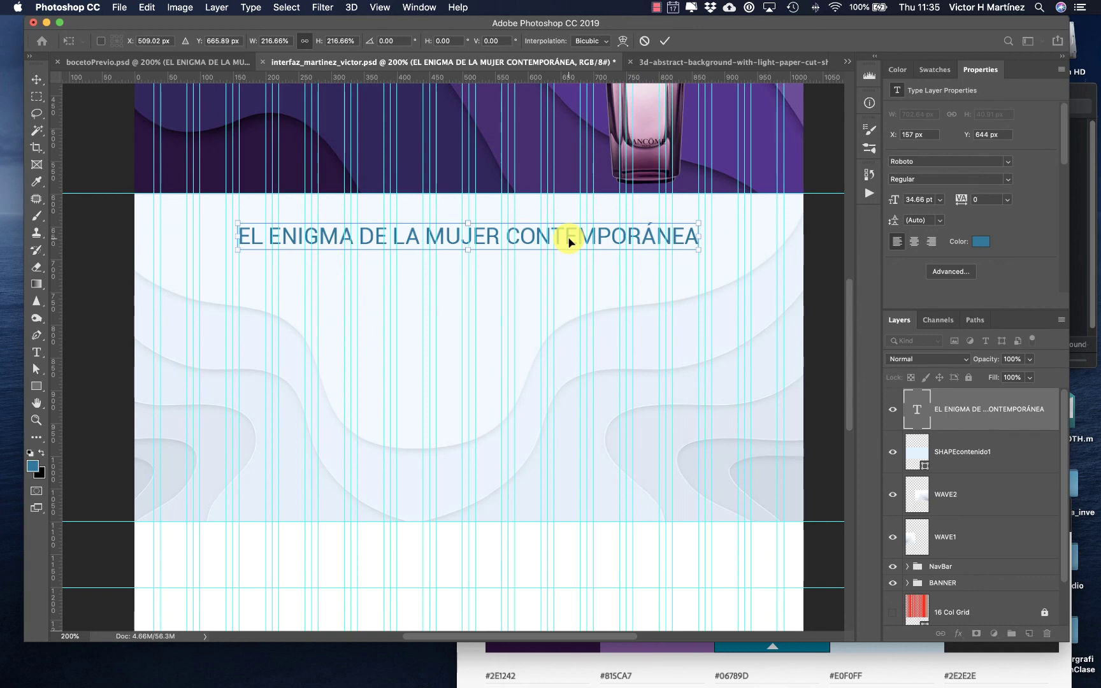
key("Return")
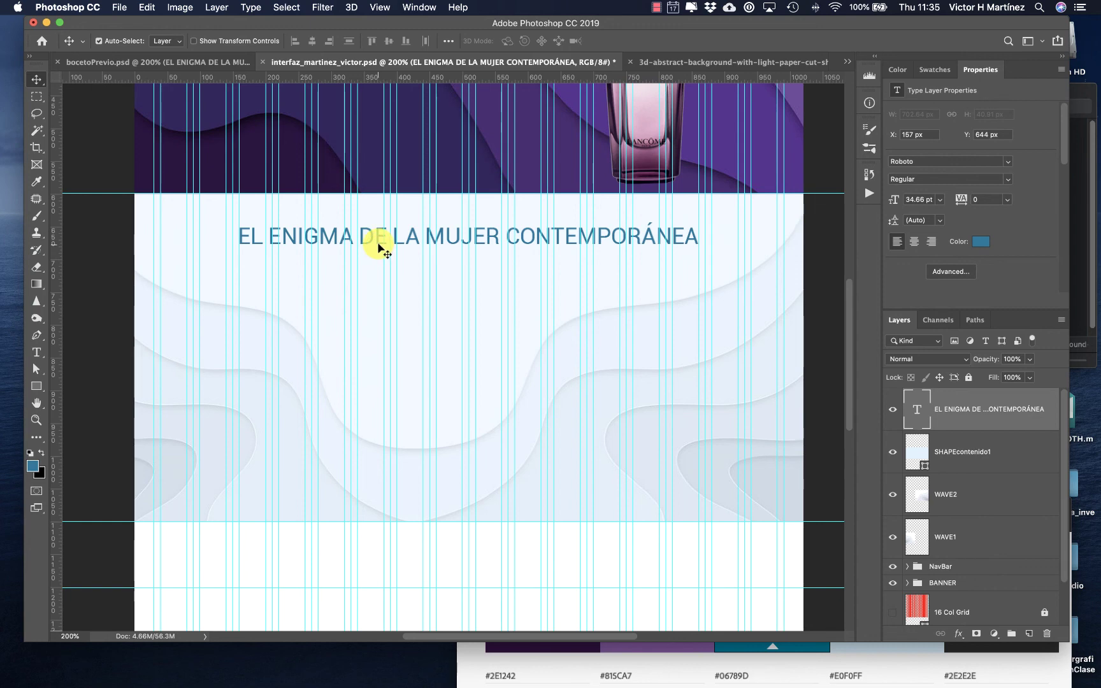
- Compare against bocetoPrevio.psd, then draw a white card about 280 × 302 px at X 40 px, Y 758 px in interfaz_martinez_victor.psd
left_click(193, 61)
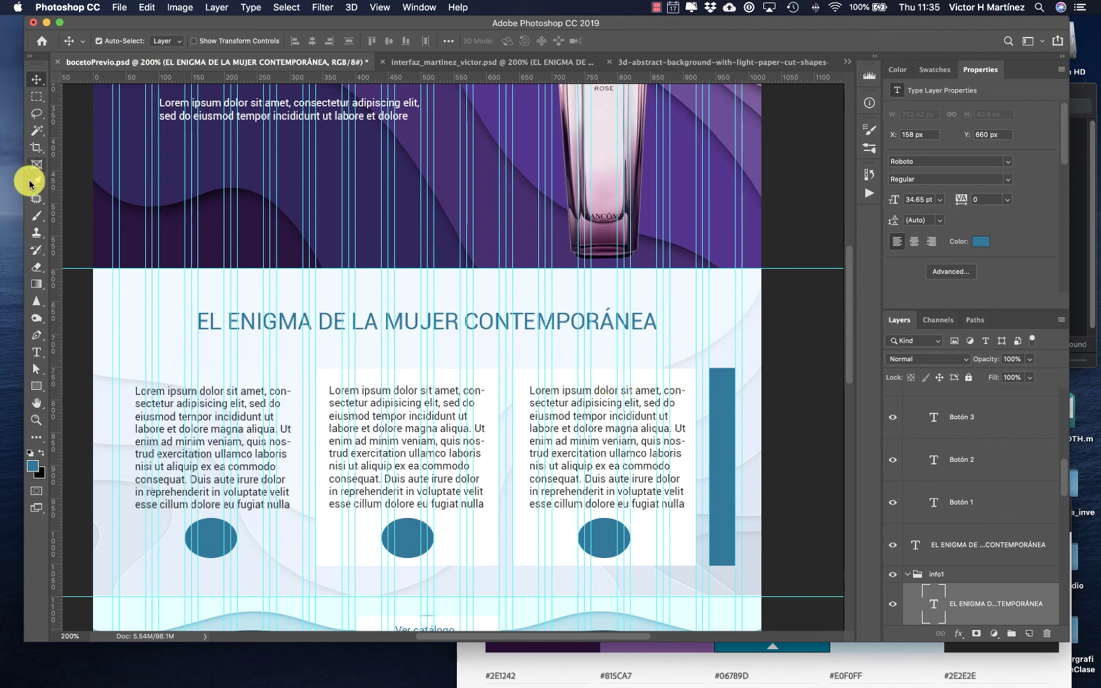
left_click(406, 63)
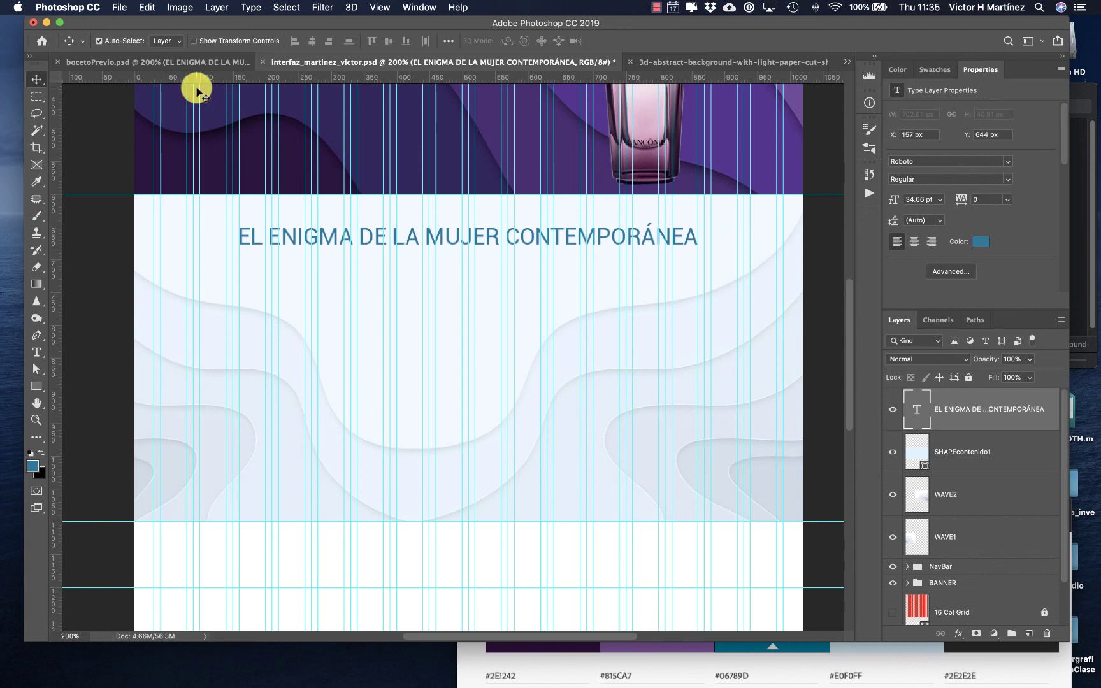
left_click(181, 62)
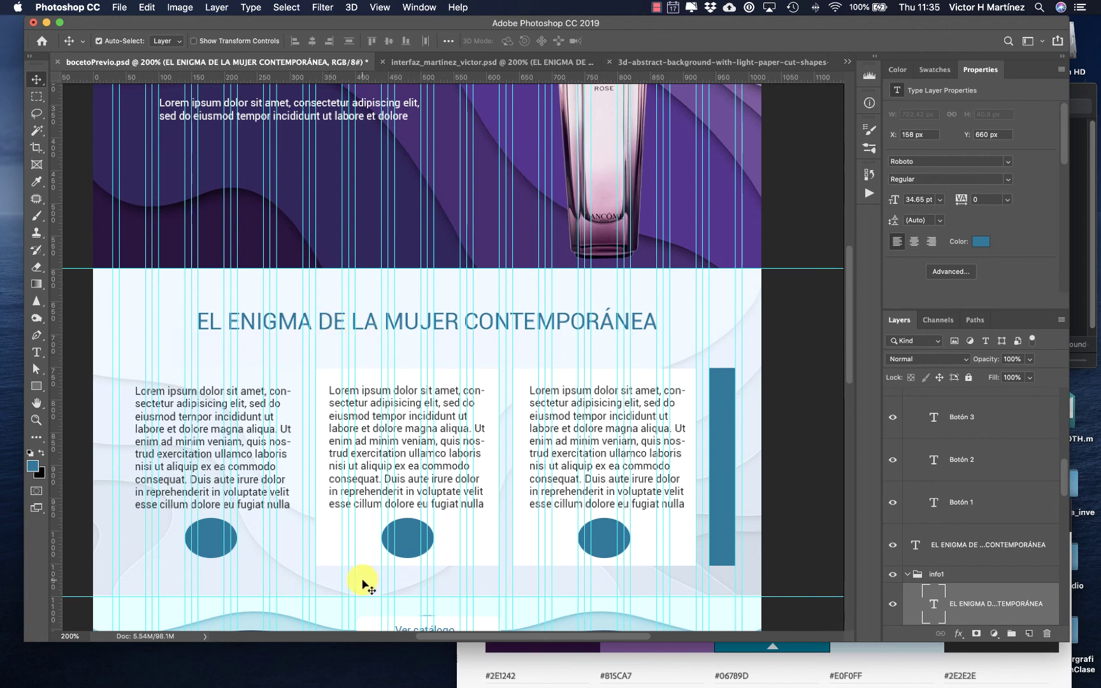
left_click(445, 61)
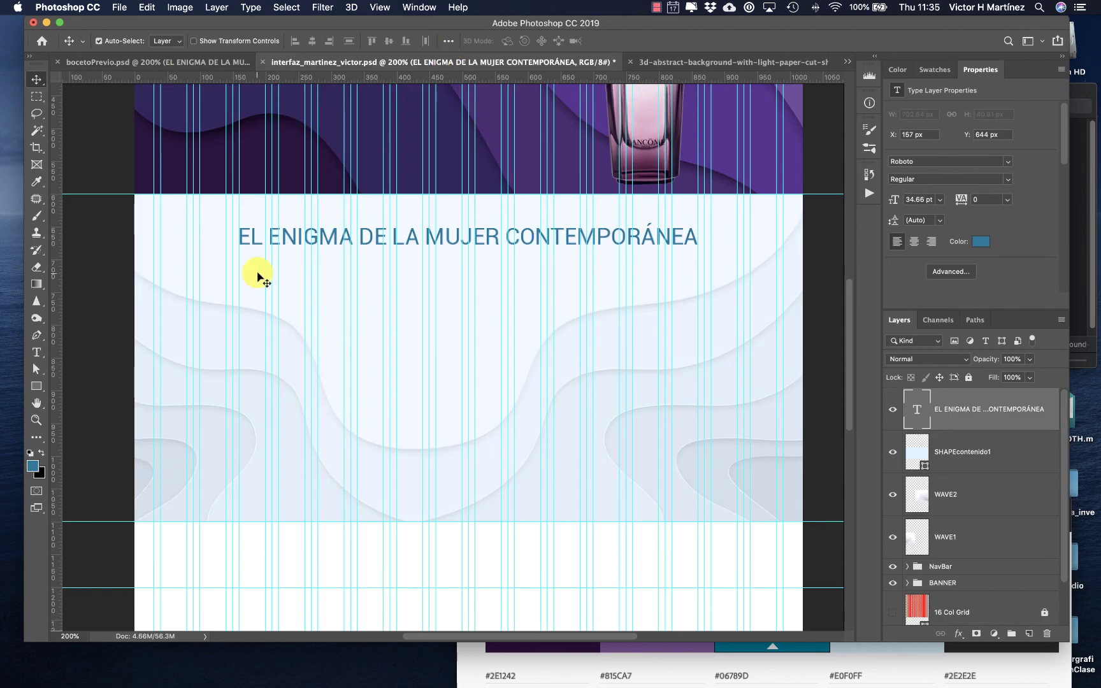
left_click(35, 389)
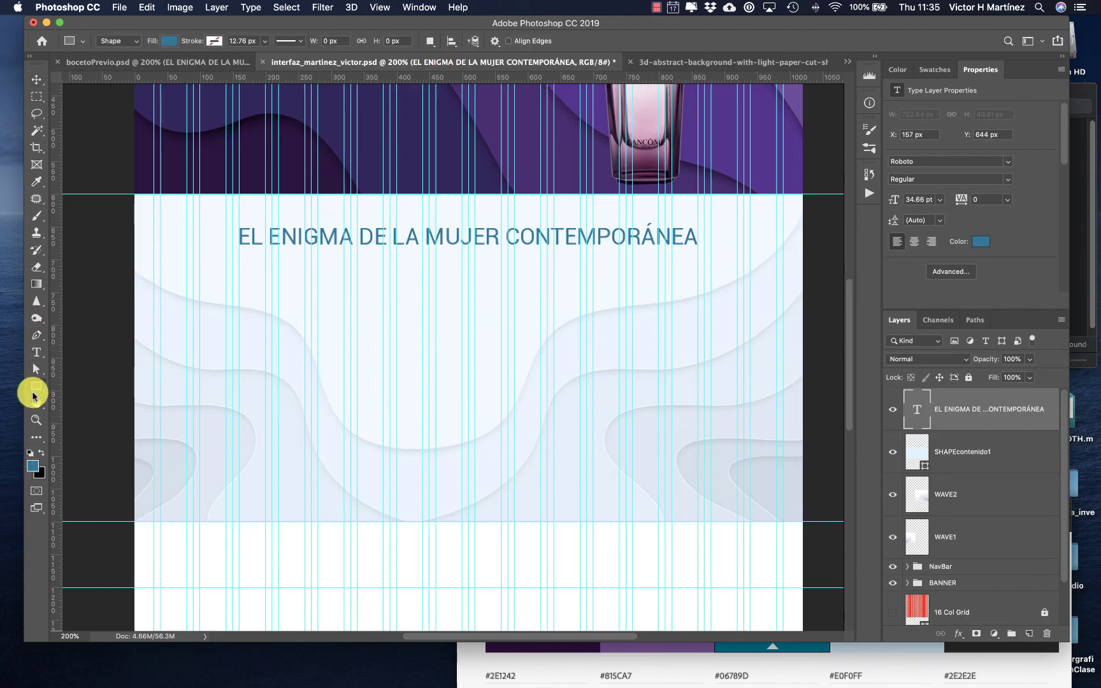
left_click(166, 41)
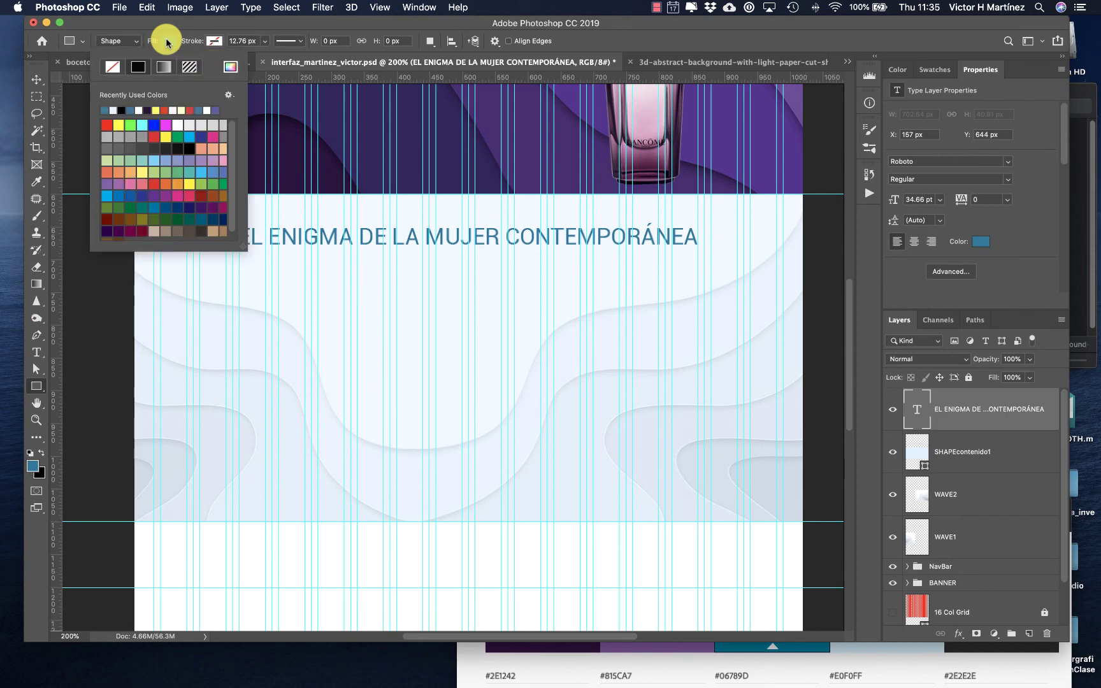
left_click(139, 110)
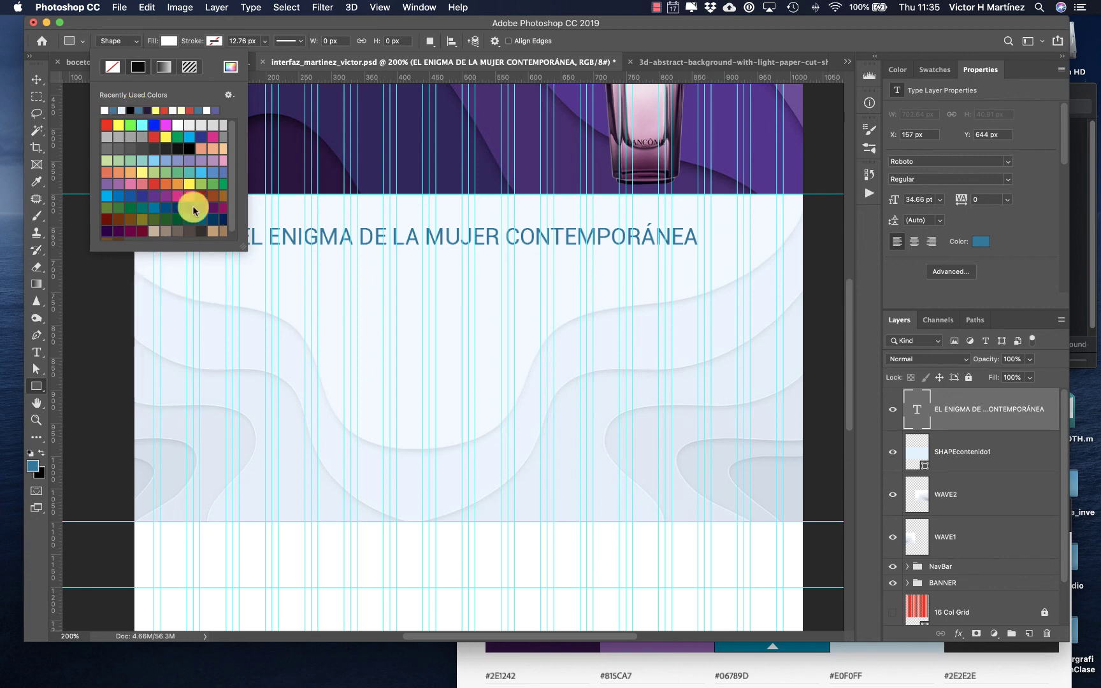
left_click(209, 13)
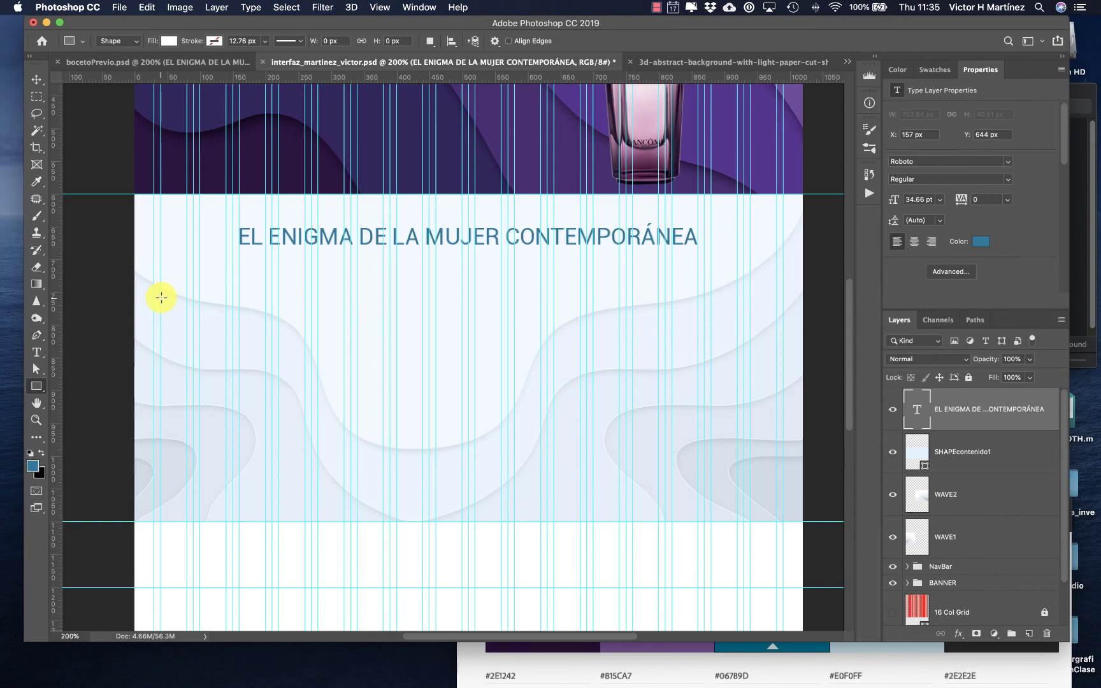
left_click_drag(160, 297, 345, 494)
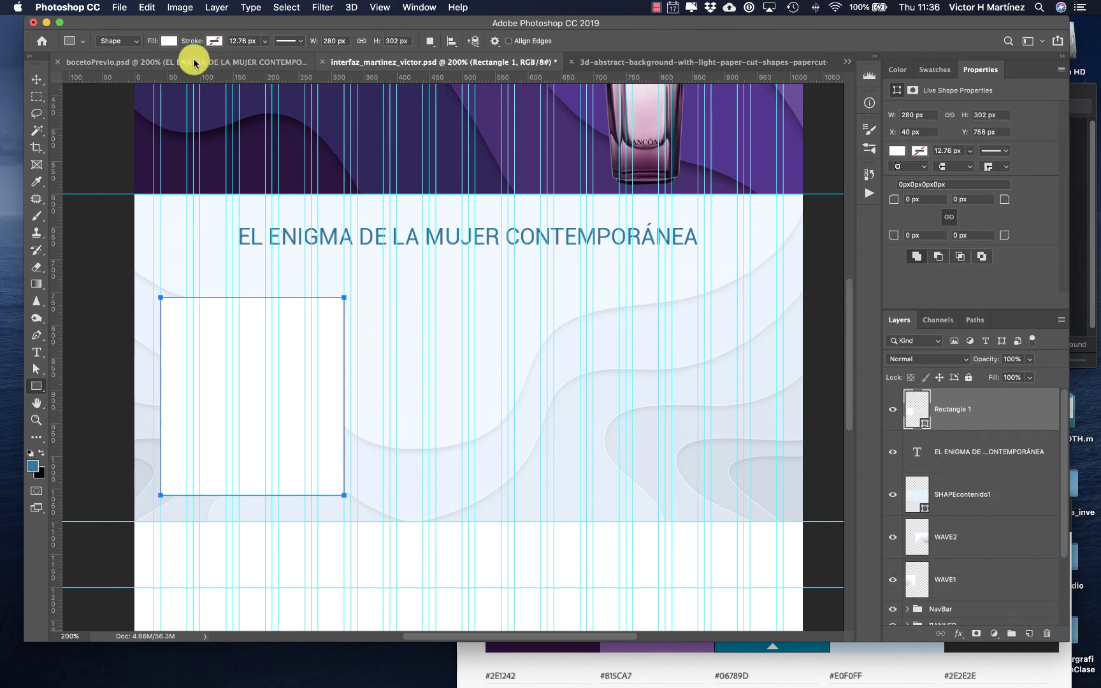
left_click(168, 42)
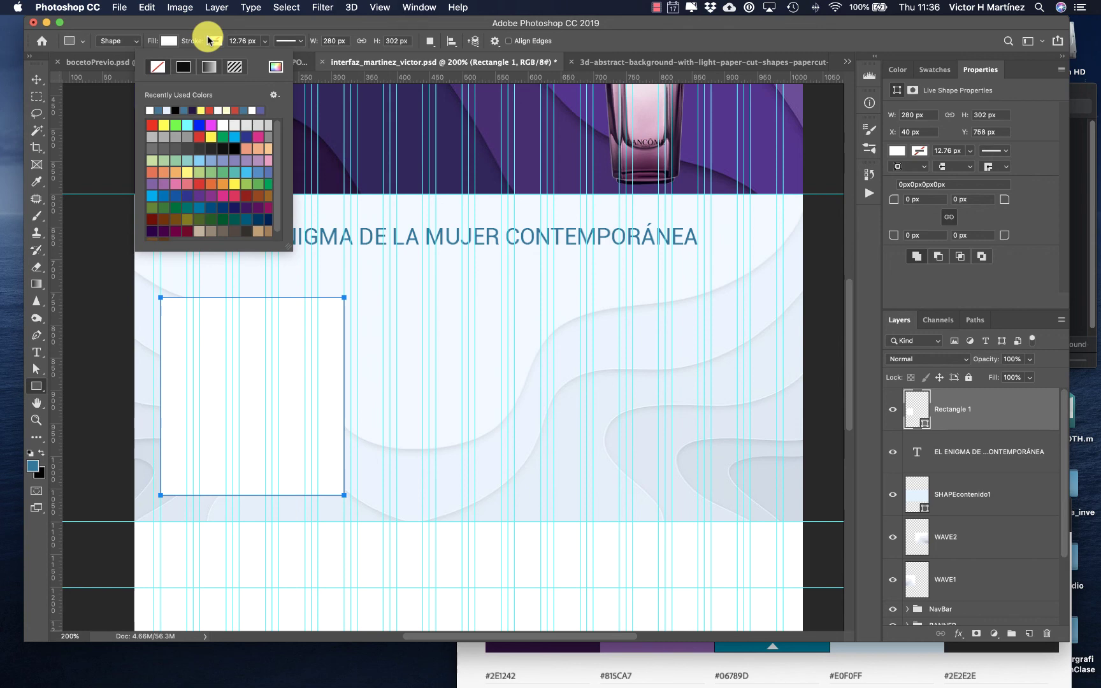
left_click(192, 111)
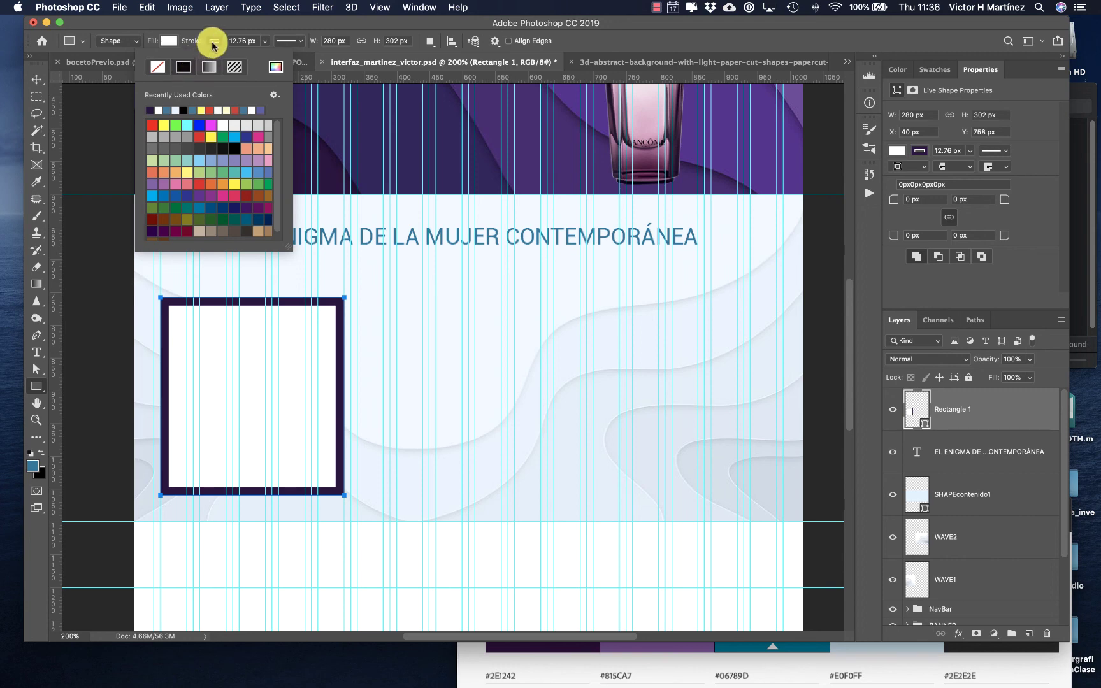
left_click(158, 67)
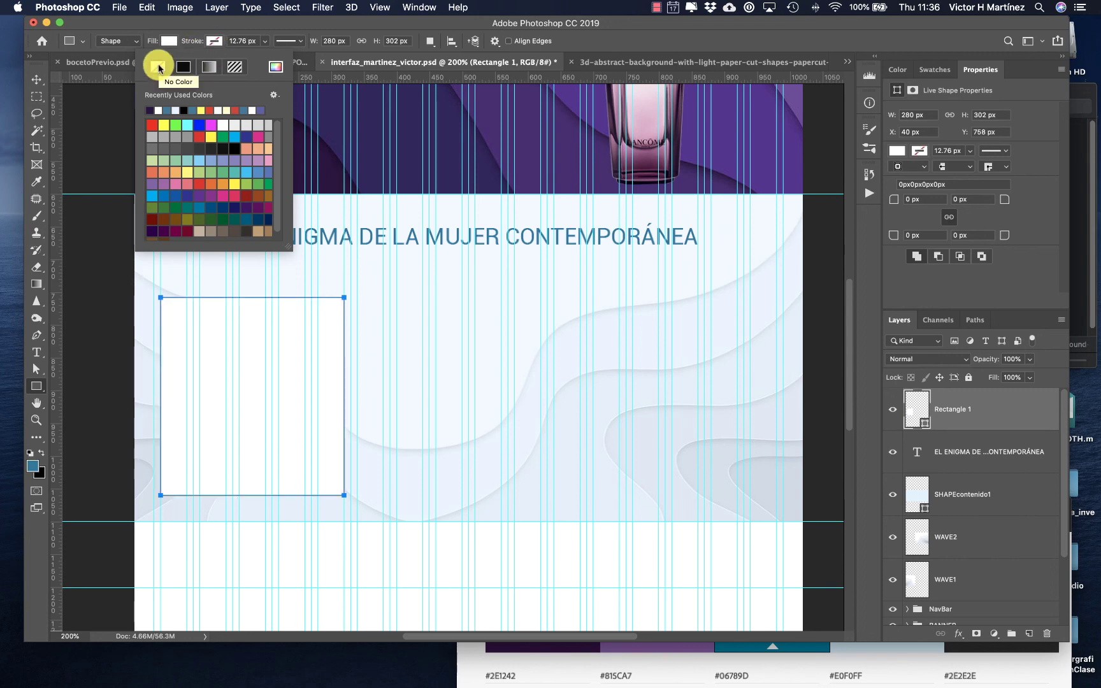
- Move the white card up to about X 41 px, Y 737 px and rename its layer fondoTexto
left_click(37, 79)
left_click(36, 79)
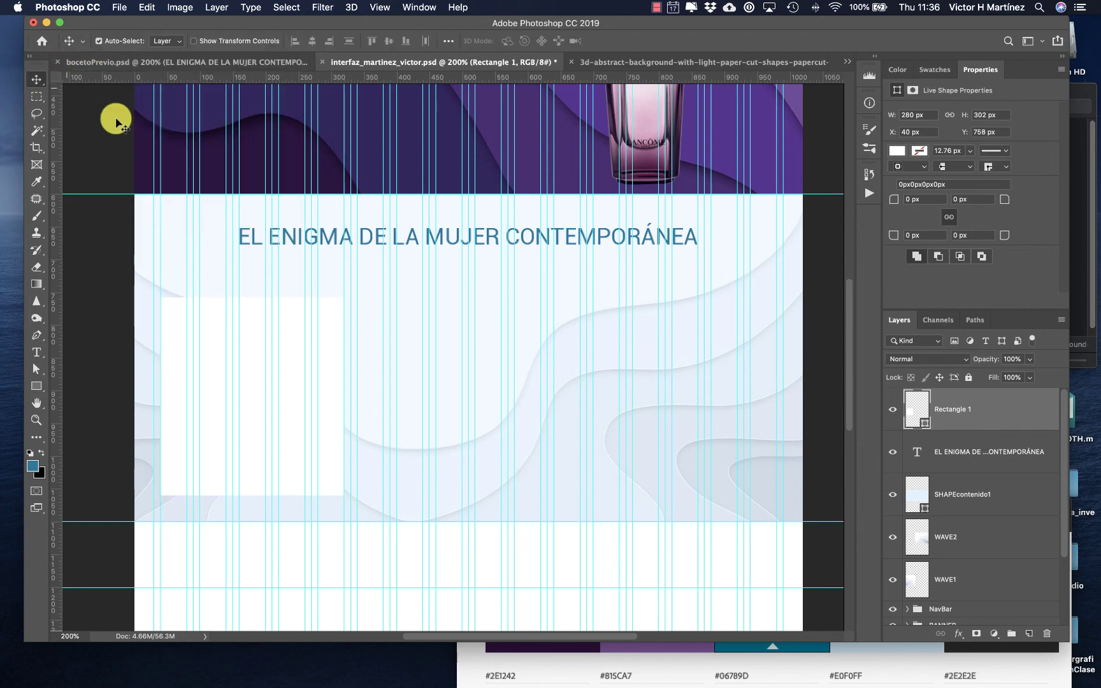
left_click_drag(290, 319, 292, 302)
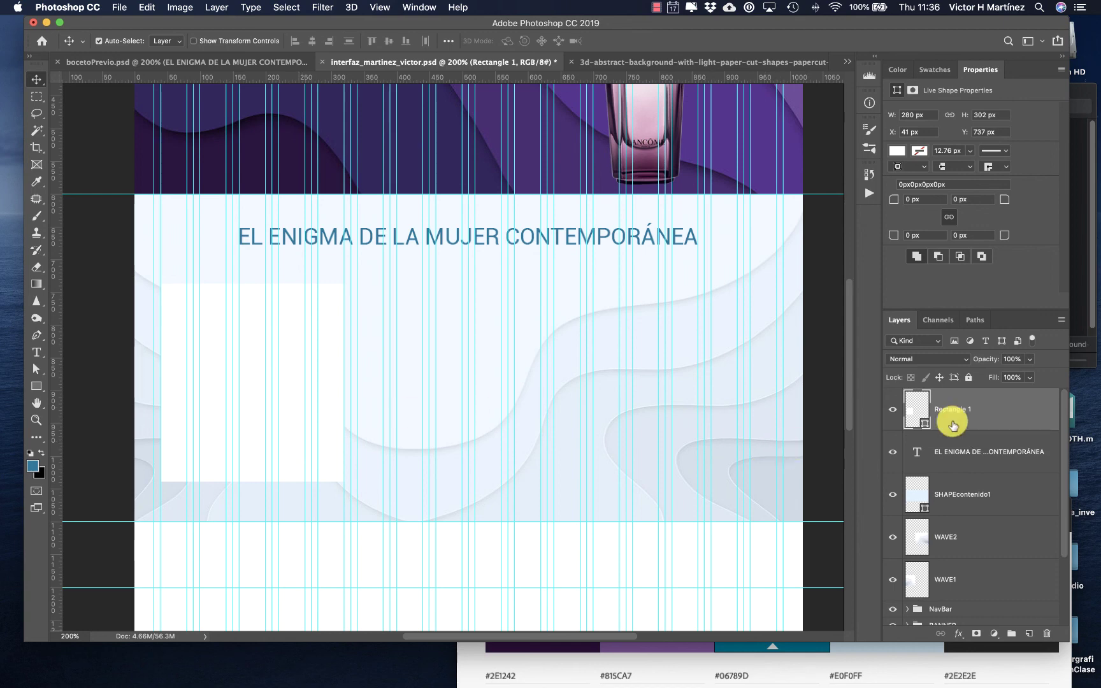
mouse_move(1011, 410)
left_mouse_down()
mouse_move(1030, 632)
mouse_move(995, 405)
left_mouse_up()
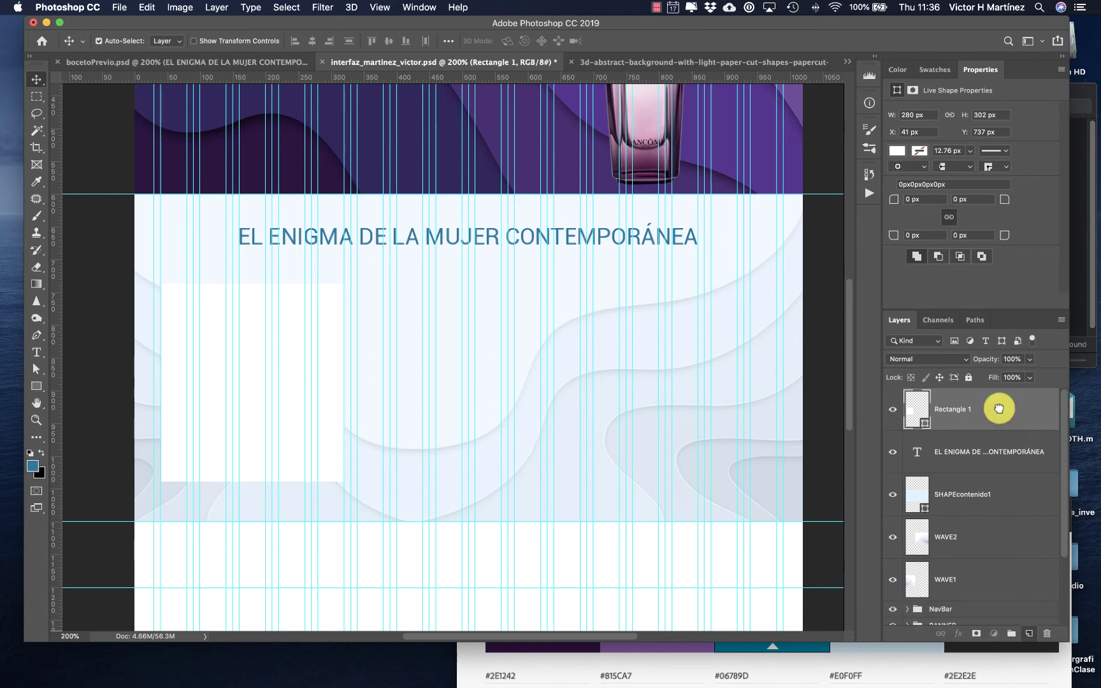
double_click(938, 408)
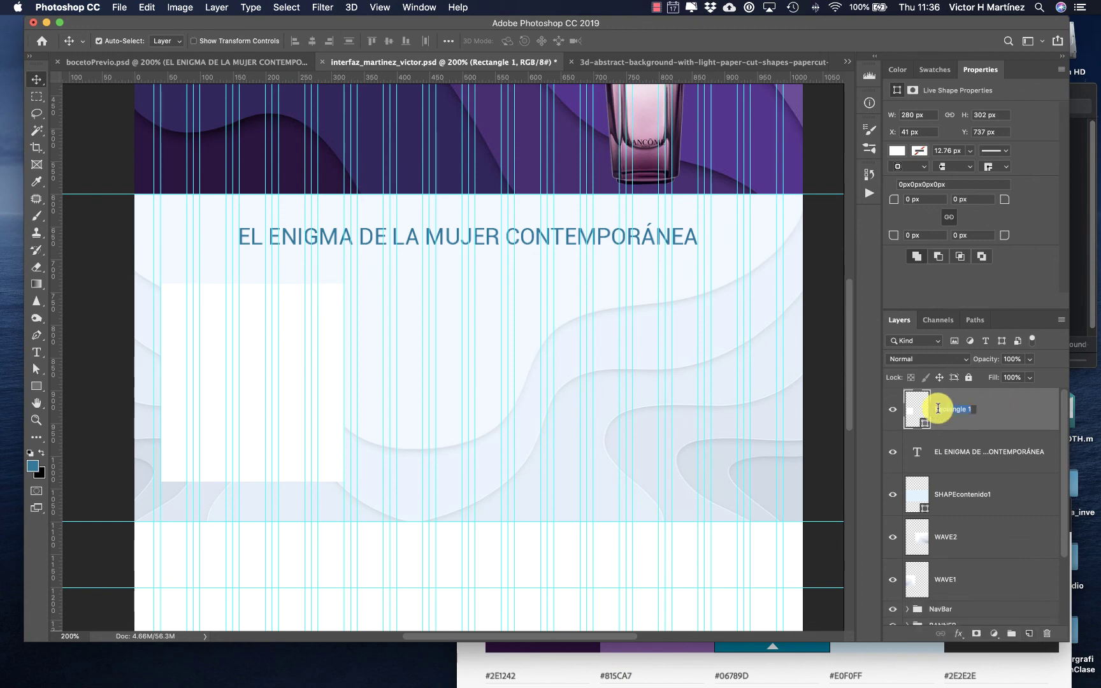
type("fondoTexto")
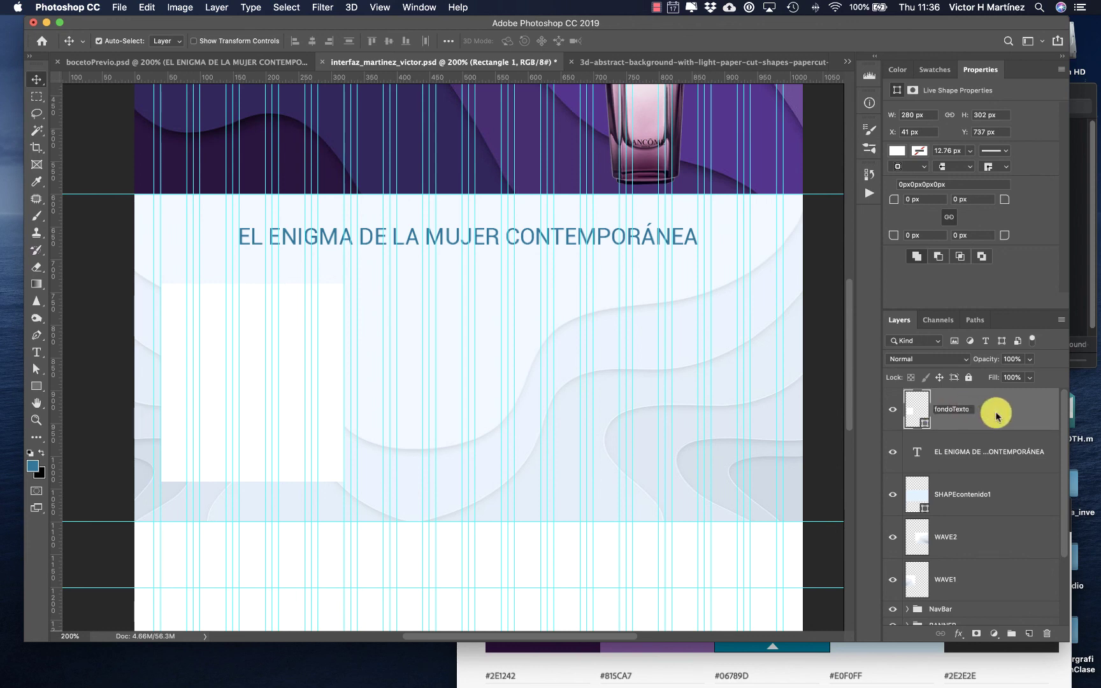
key("Return")
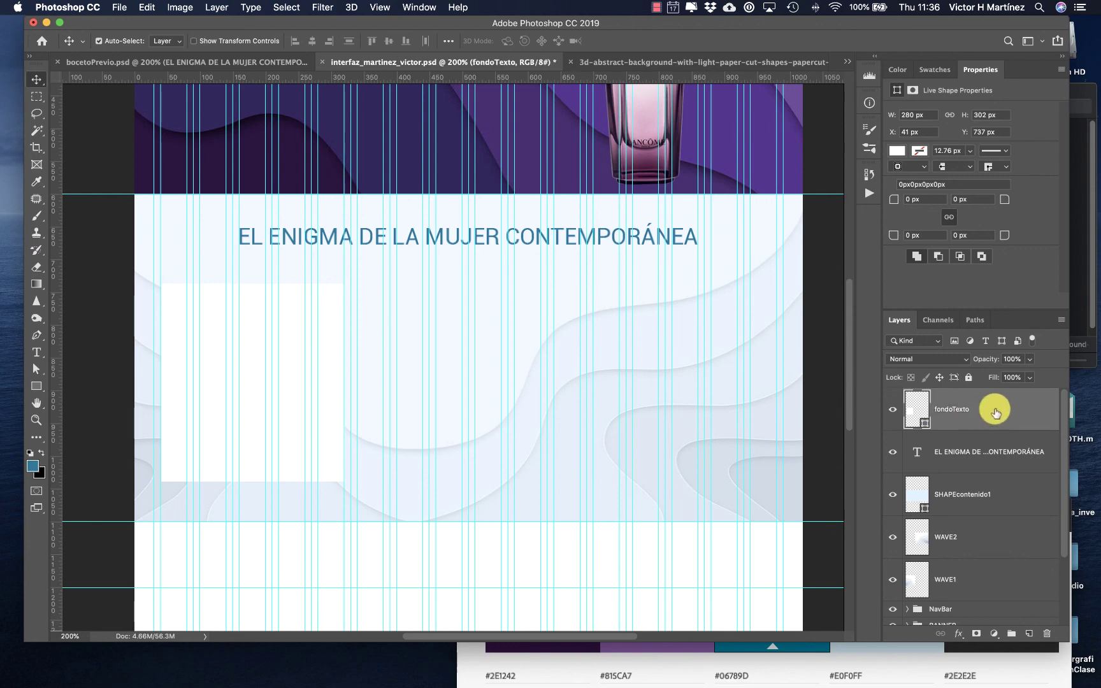
- Duplicate the fondoTexto card twice and align the copies in a row at X 340 px and X 639 px, Y 737 px
left_click_drag(991, 411, 1015, 410)
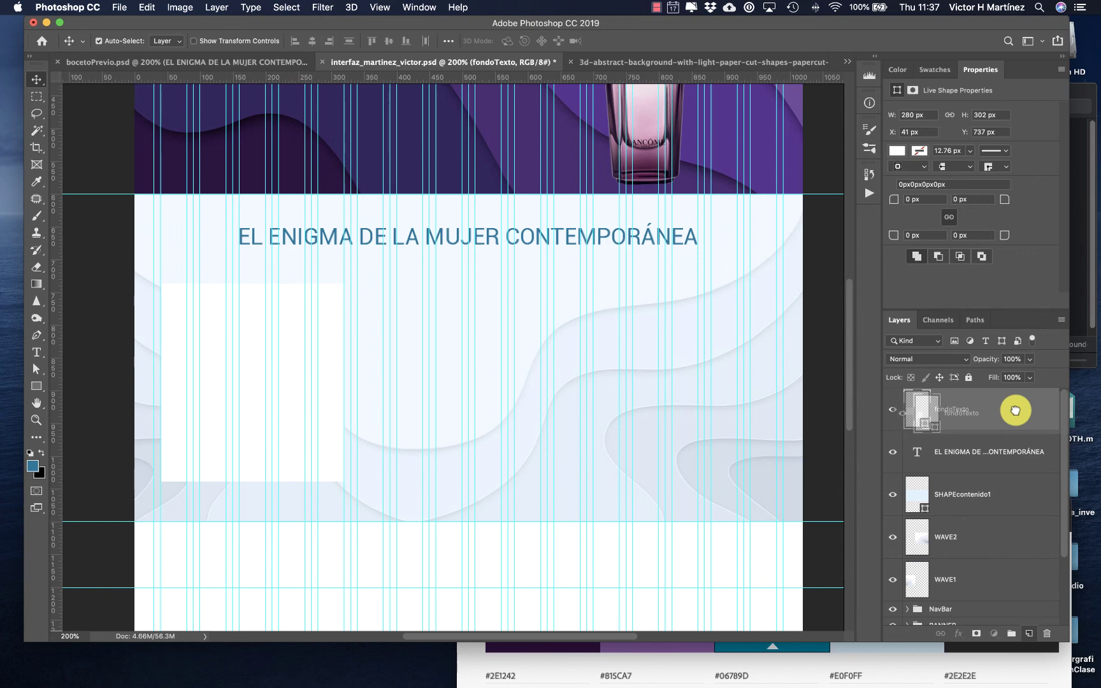
left_click_drag(1015, 411, 1029, 634)
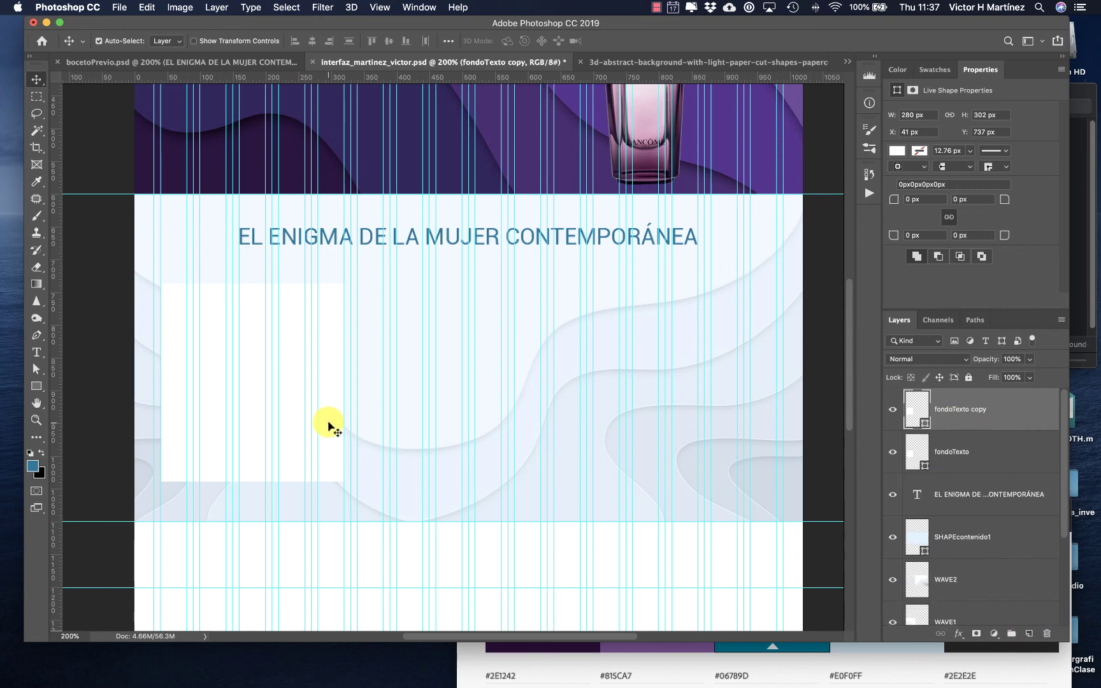
left_click_drag(329, 423, 526, 423)
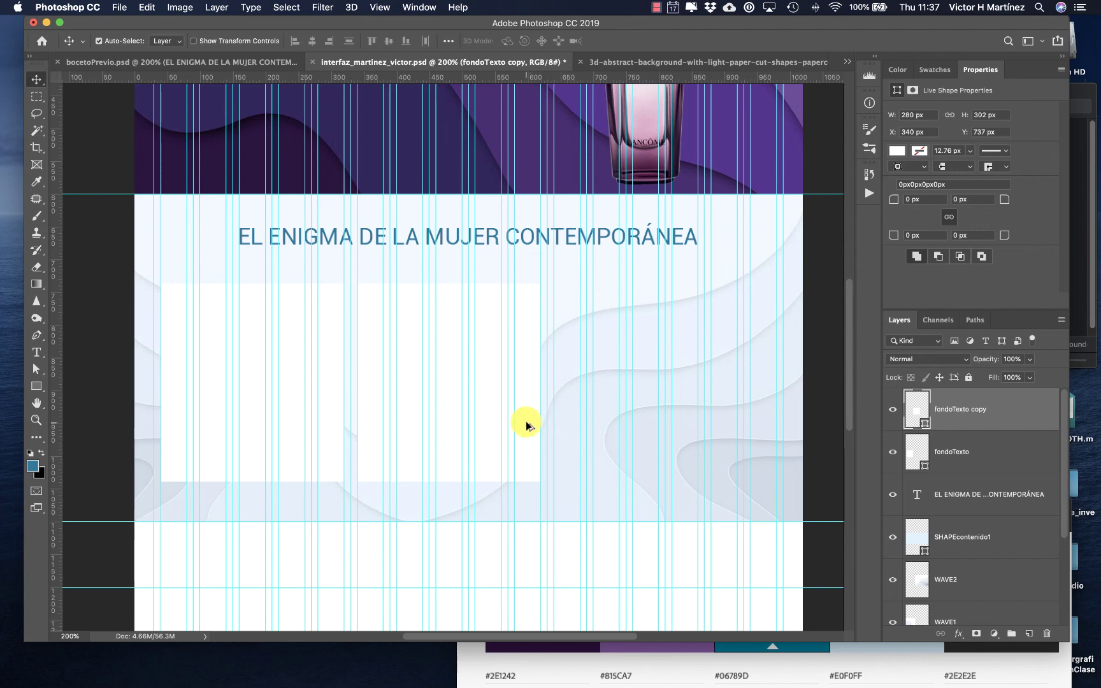
left_click_drag(527, 426, 724, 426)
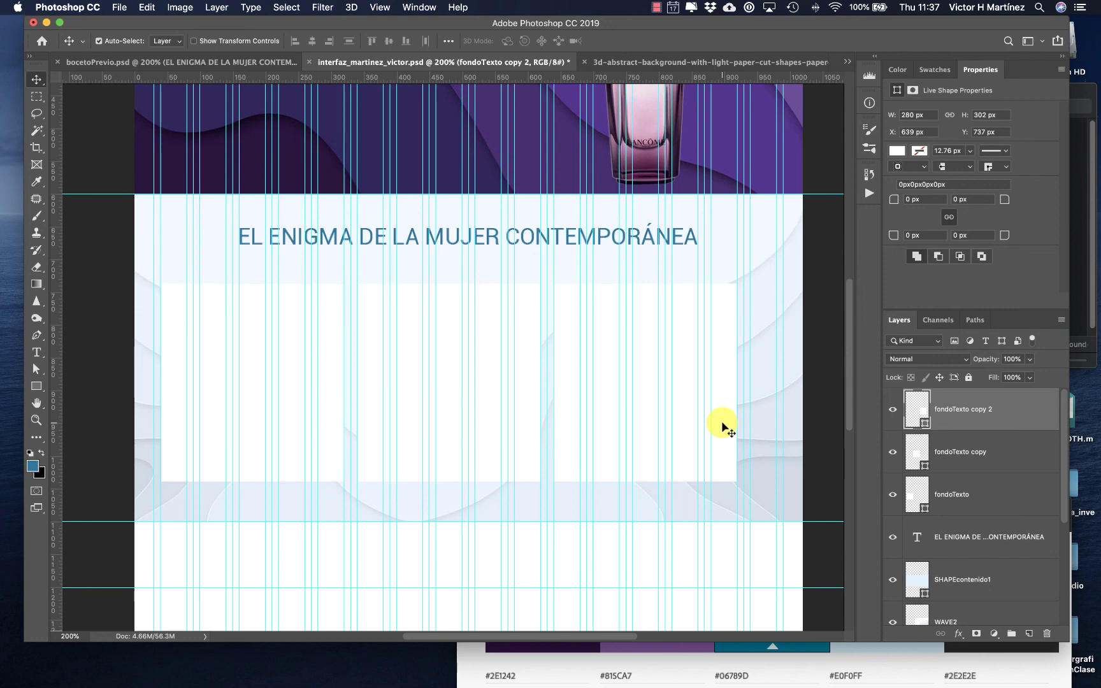
- With the WAVE2 layer selected, draw a blue strokeless bar about 40 × 301 px at X 940 px, Y 739 px beside the third card
left_click(37, 386)
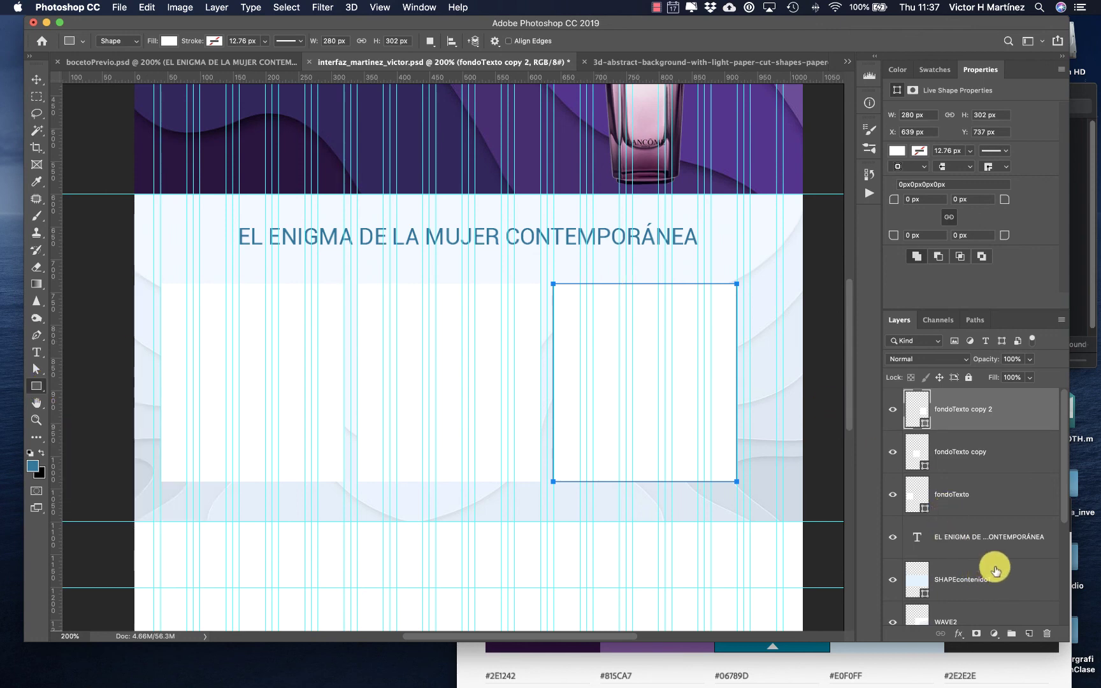
scroll(996, 569, "down", 5)
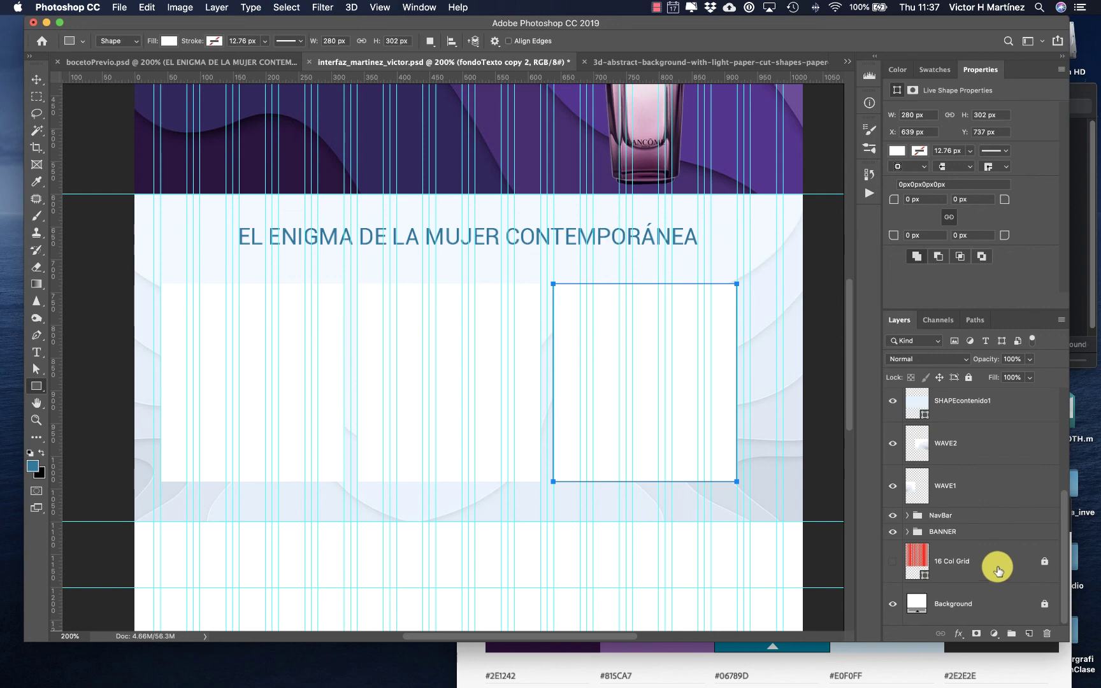
scroll(993, 469, "up", 5)
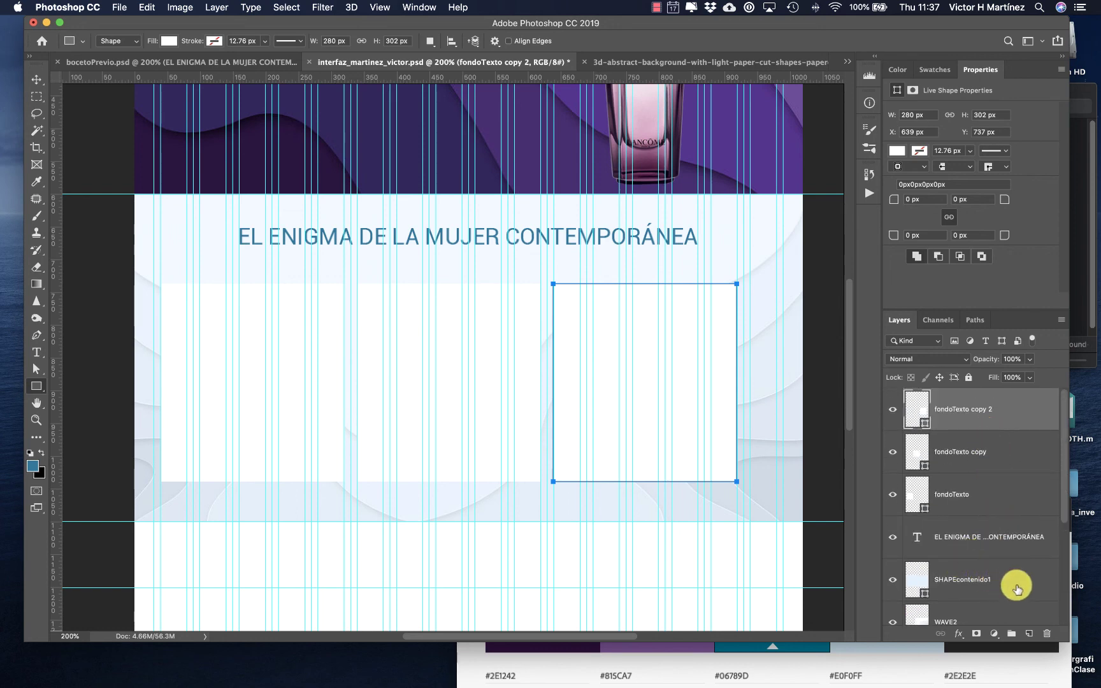
scroll(1013, 581, "down", 3)
left_click(997, 529)
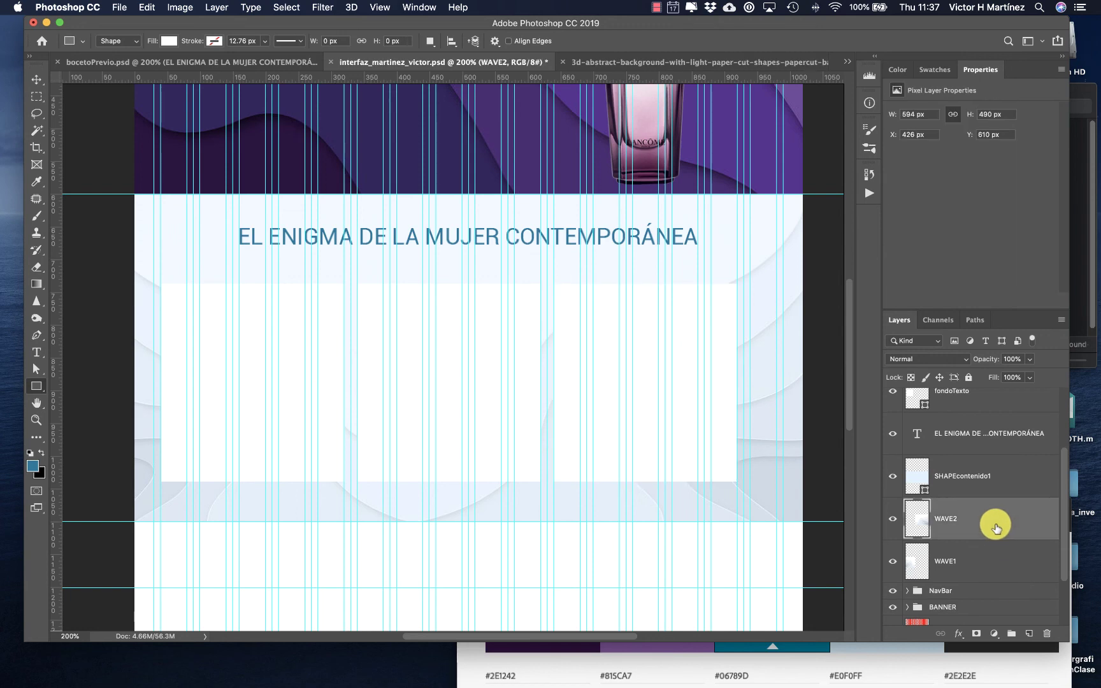
scroll(1001, 458, "up", 3)
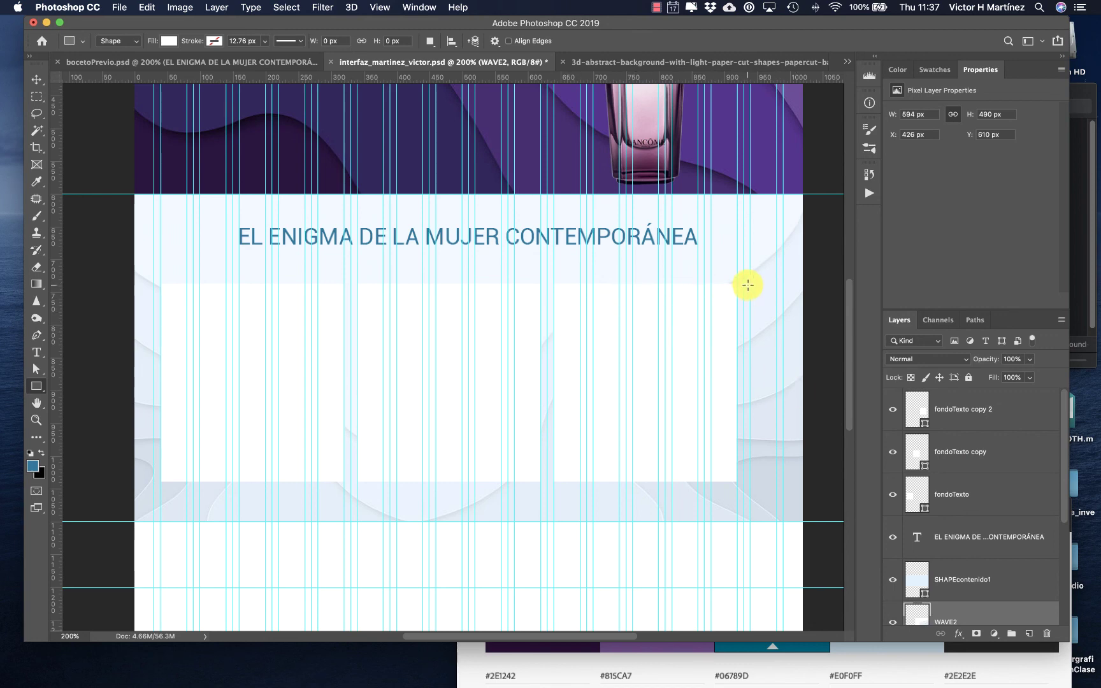
left_click(168, 41)
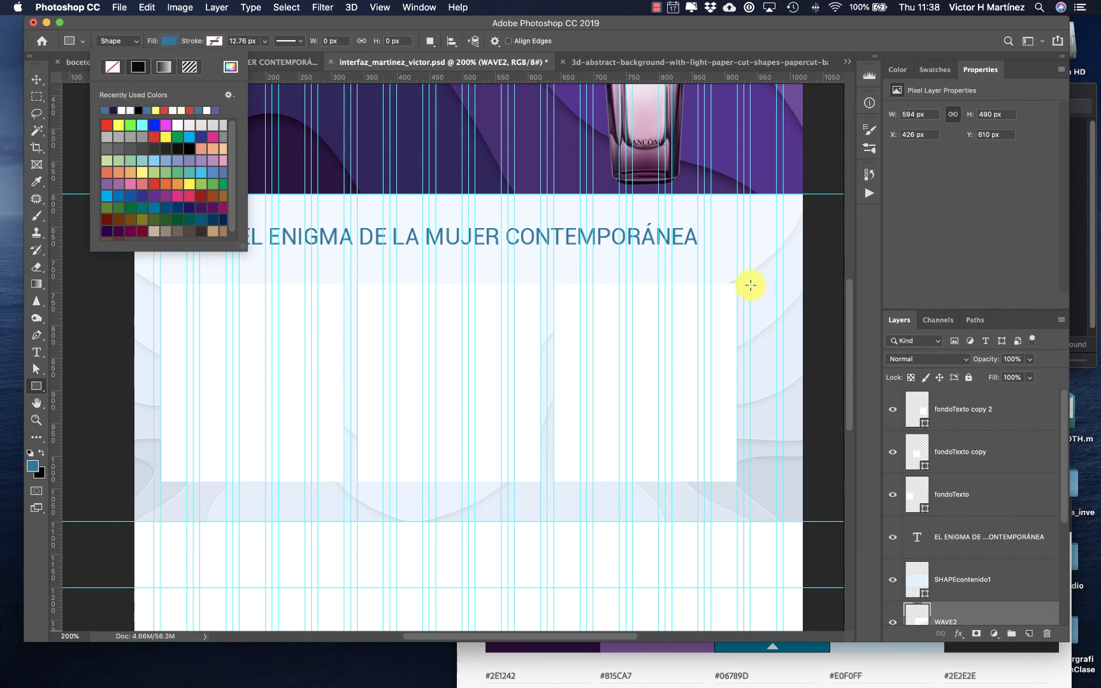
left_click_drag(750, 285, 777, 482)
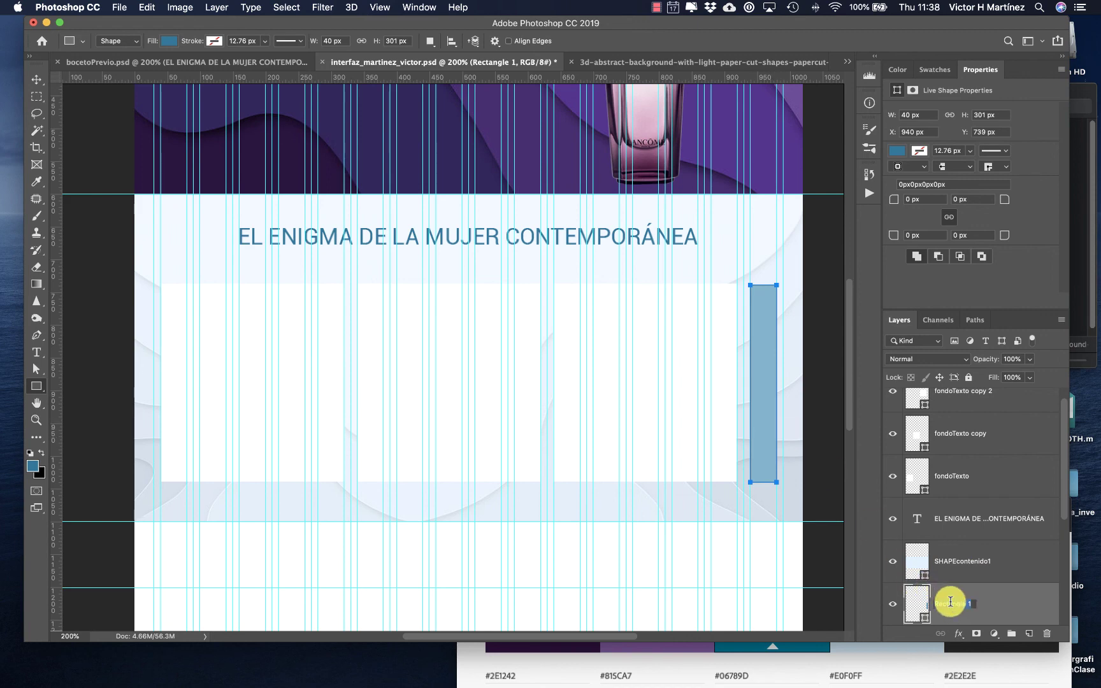
- Rename the blue bar's layer decoracion and move it to the top of the layer stack, above fondoTexto copy 2
type("de")
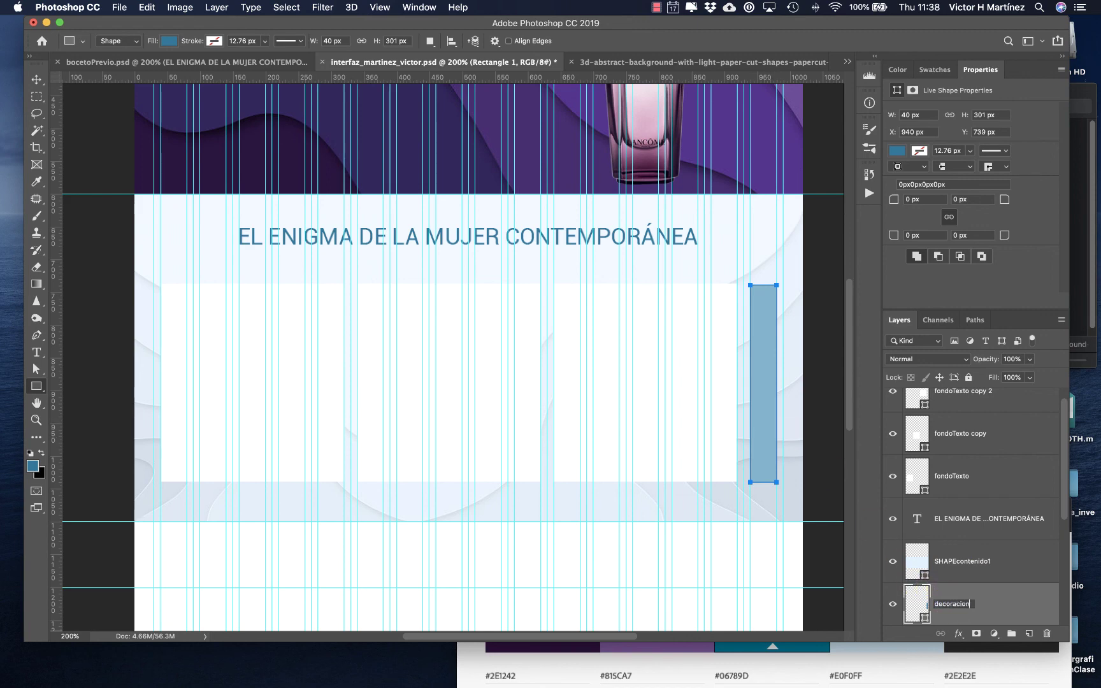
type("coracion")
key("Return")
left_click_drag(1008, 608, 1011, 381)
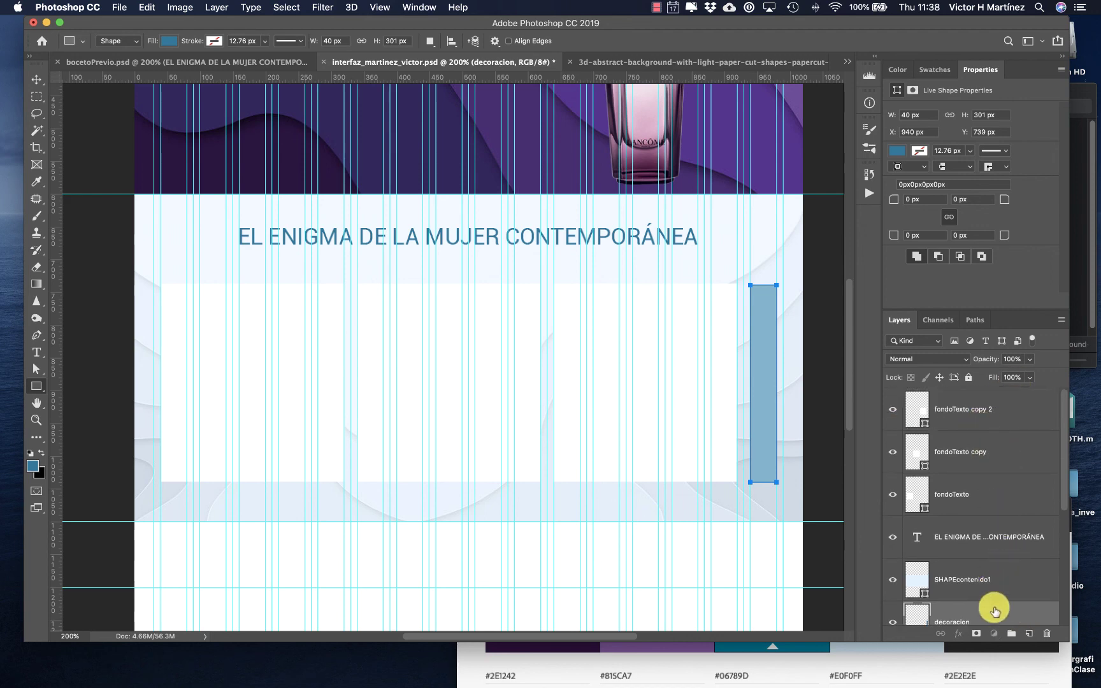
left_click_drag(988, 610, 962, 389)
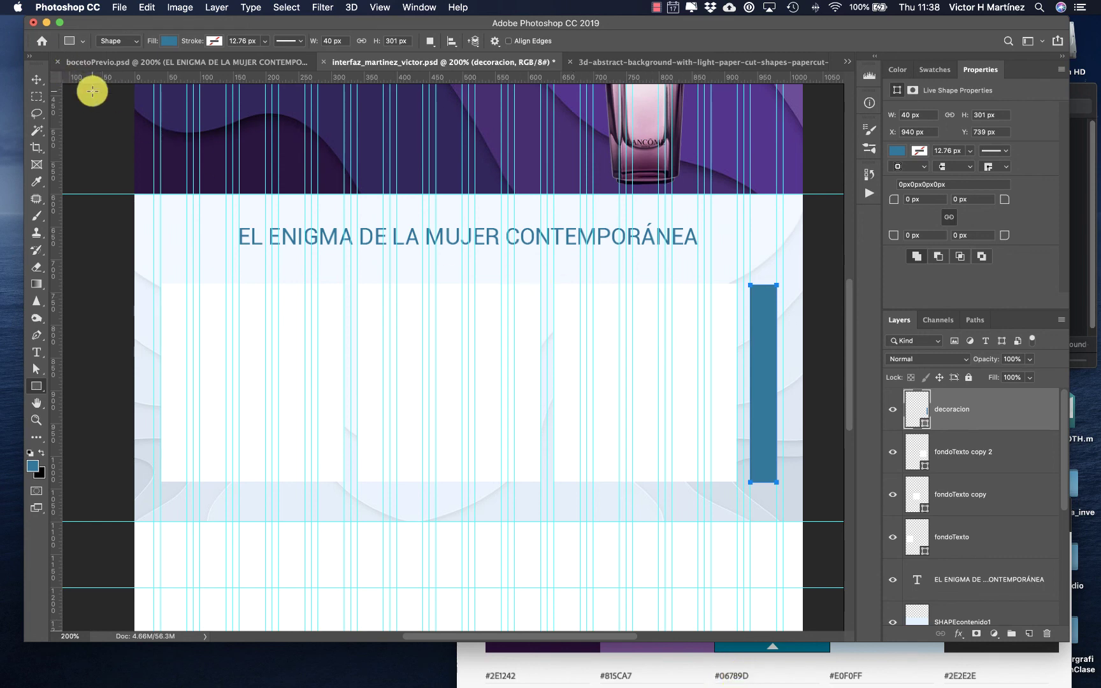
- Hide the guides in the interface document to view the three white cards and blue bar without them
left_click(35, 82)
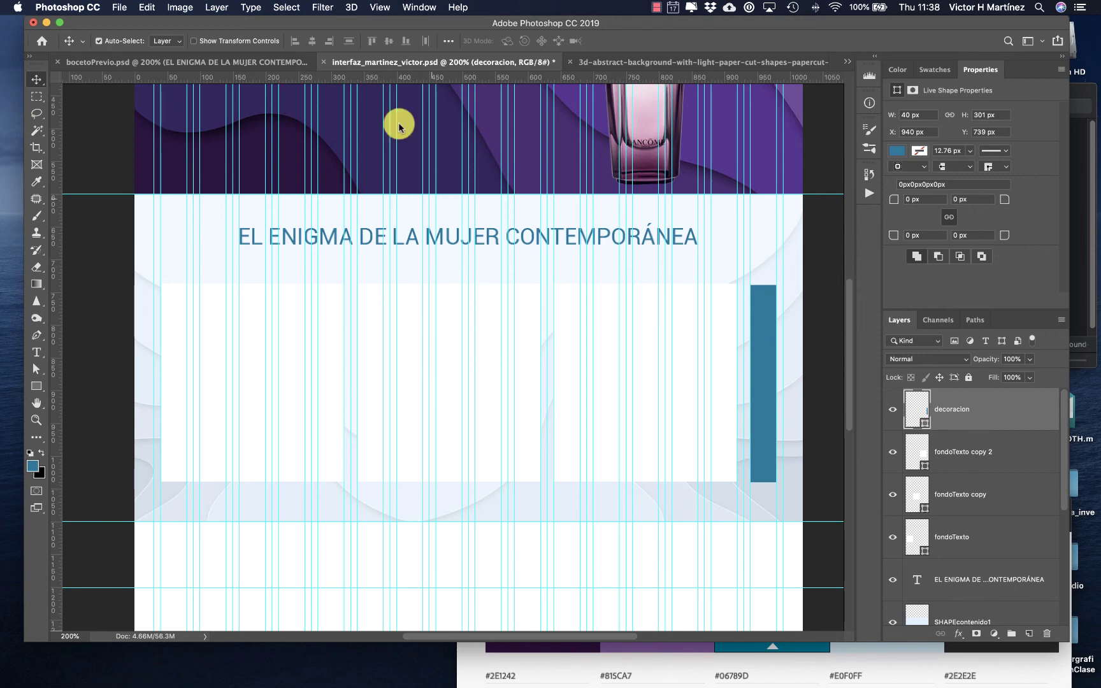
left_click(378, 7)
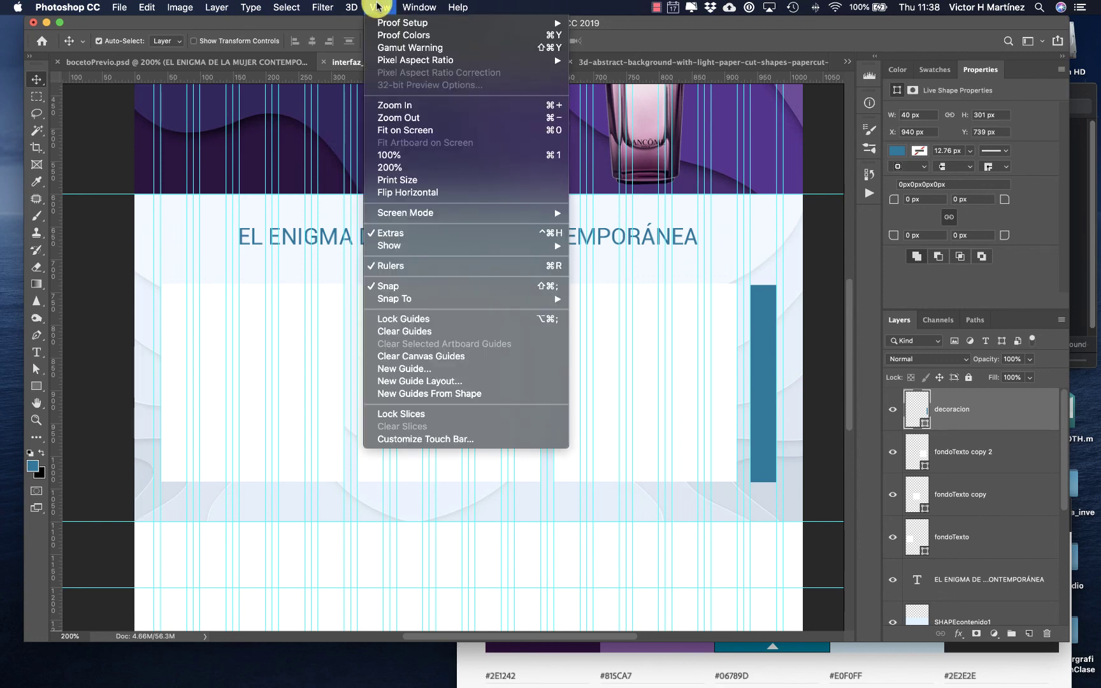
mouse_move(399, 218)
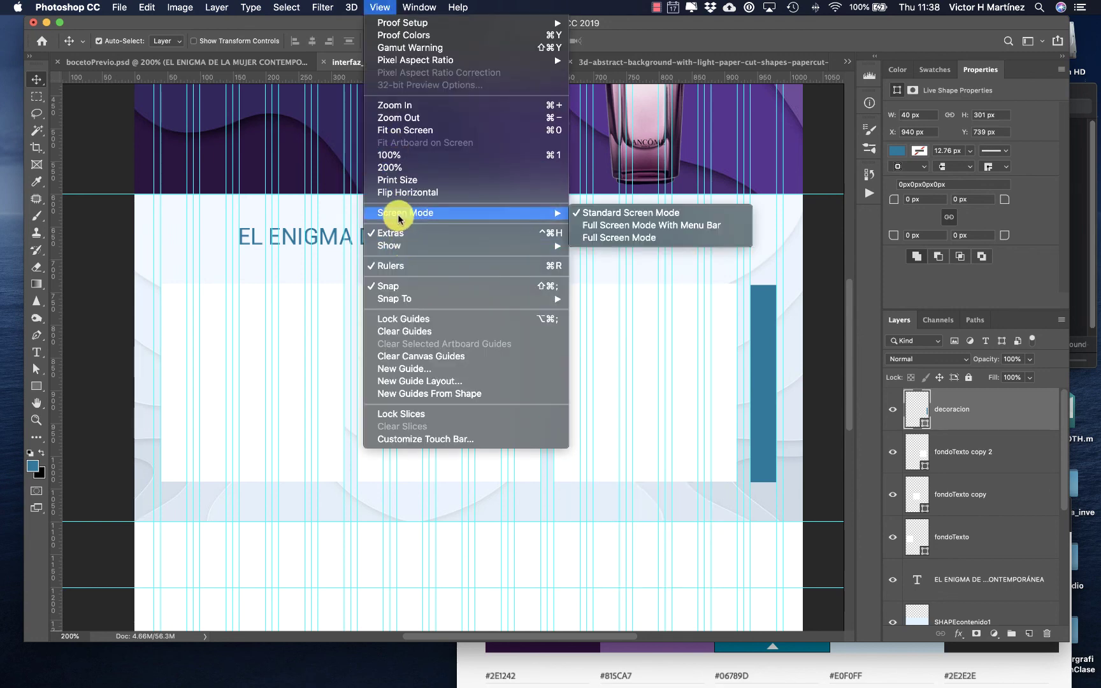
mouse_move(395, 245)
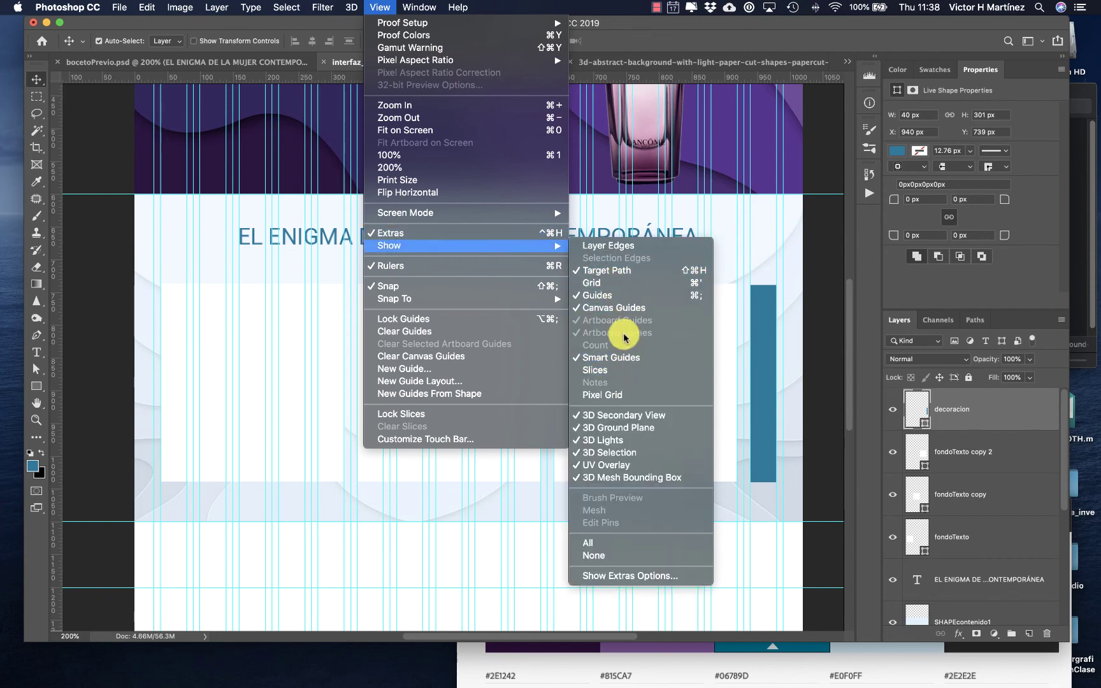
left_click(603, 293)
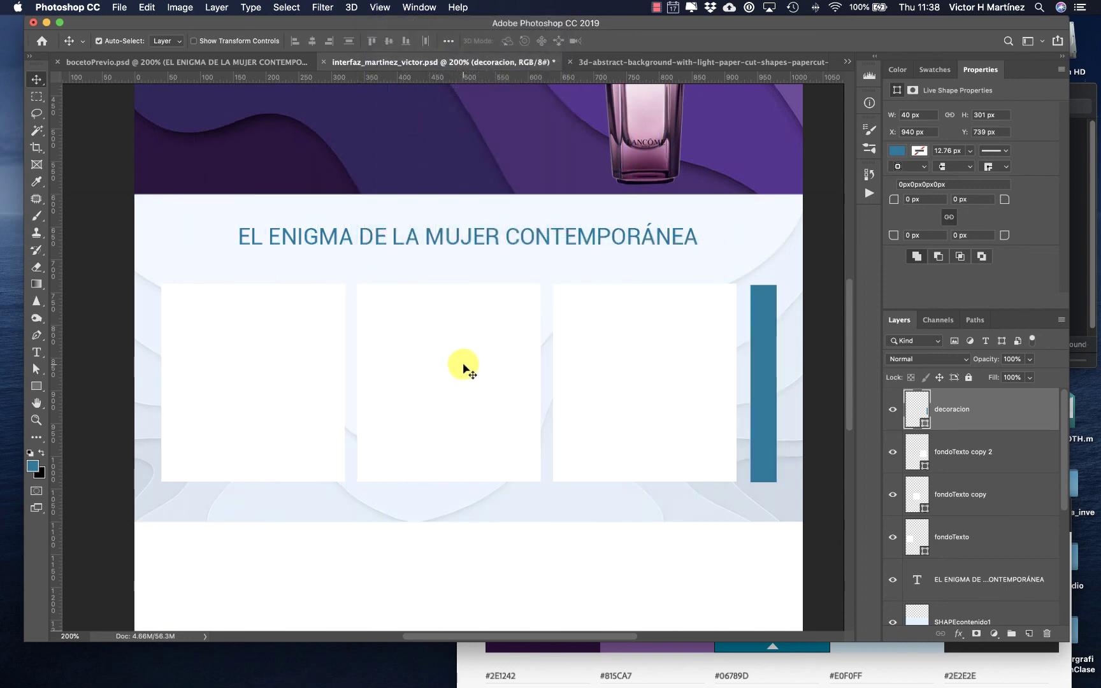
- Nudge the heading EL ENIGMA DE LA MUJER CONTEMPORÁNEA down to Y 649 px
left_click(453, 243)
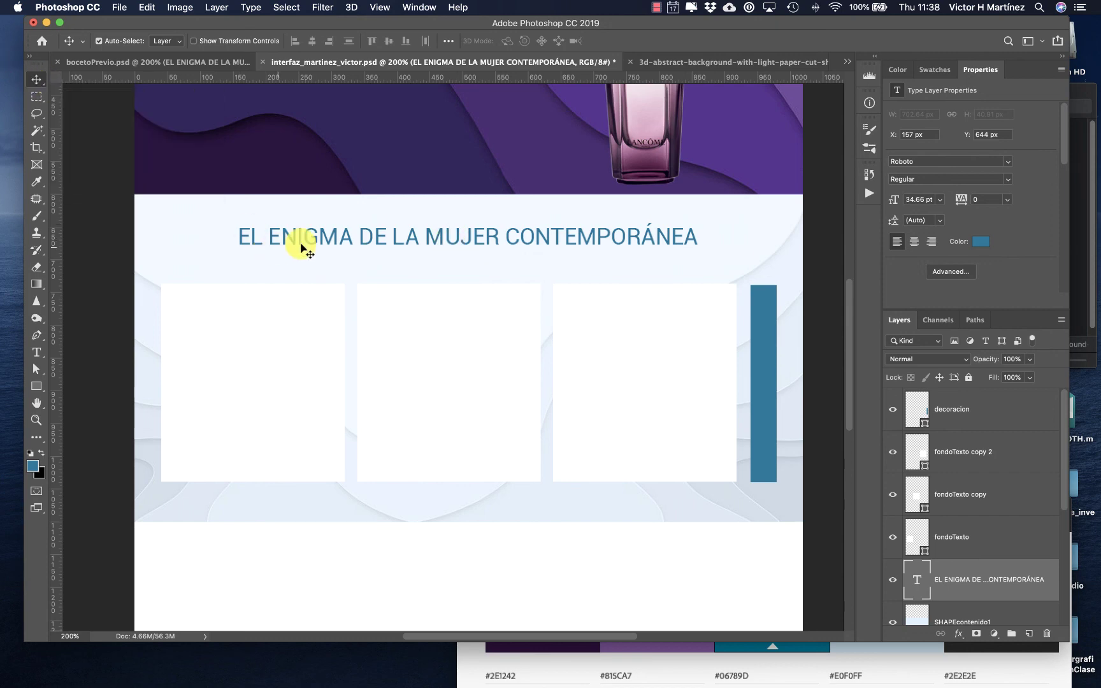
key("Down")
key("Down")
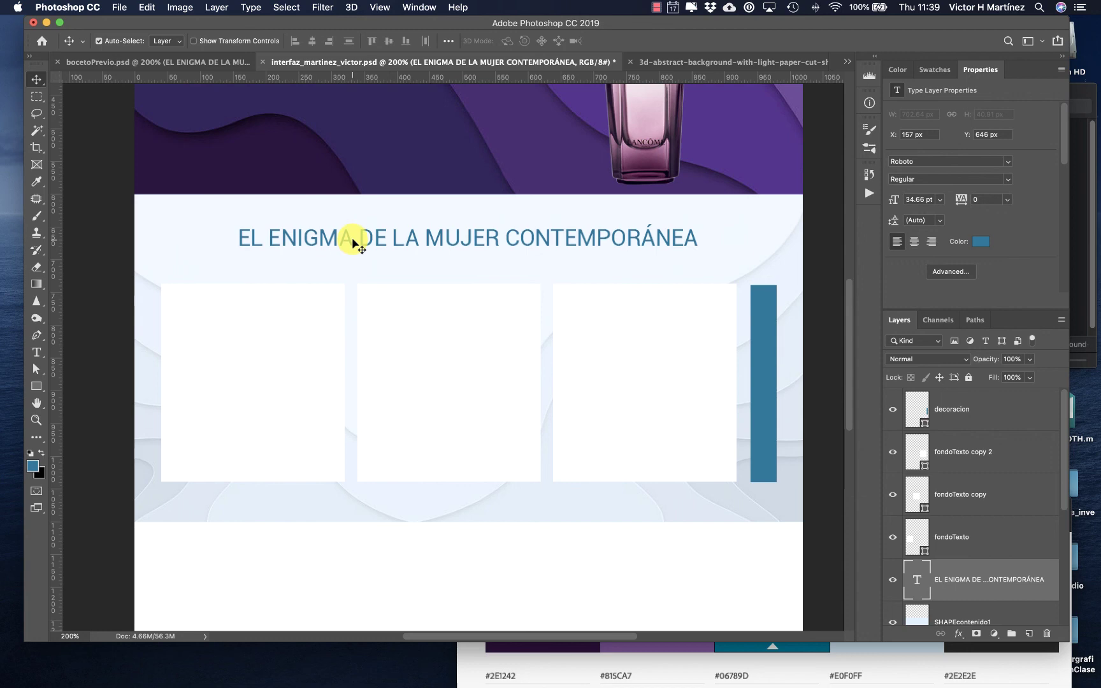
key("Down")
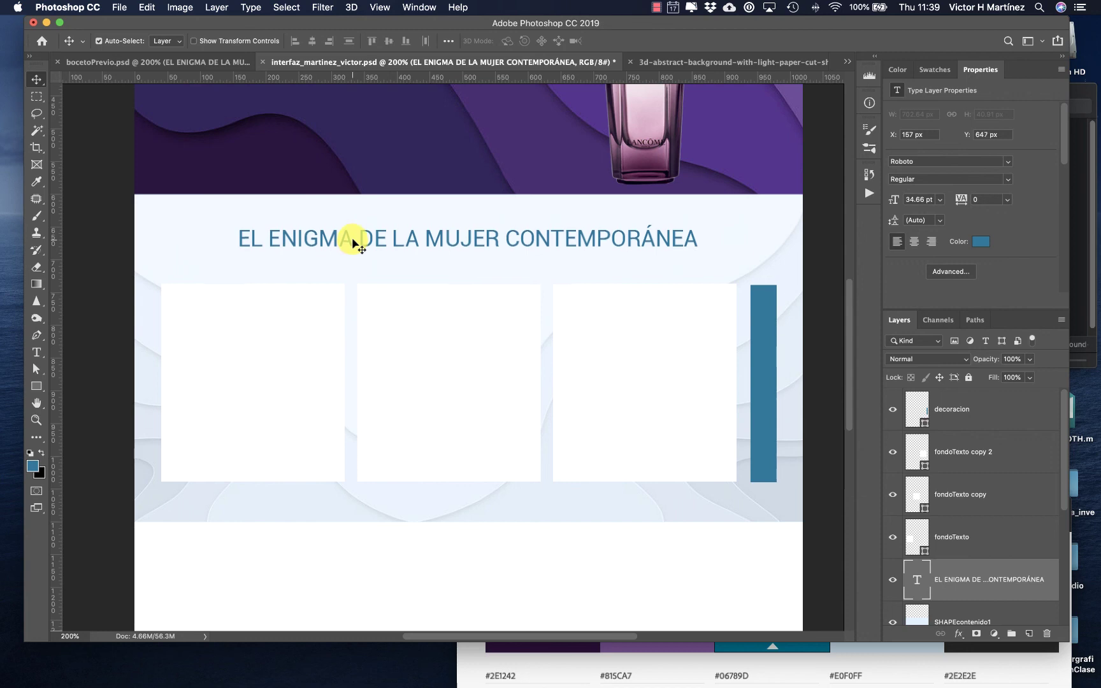
key("Down")
key("Down")
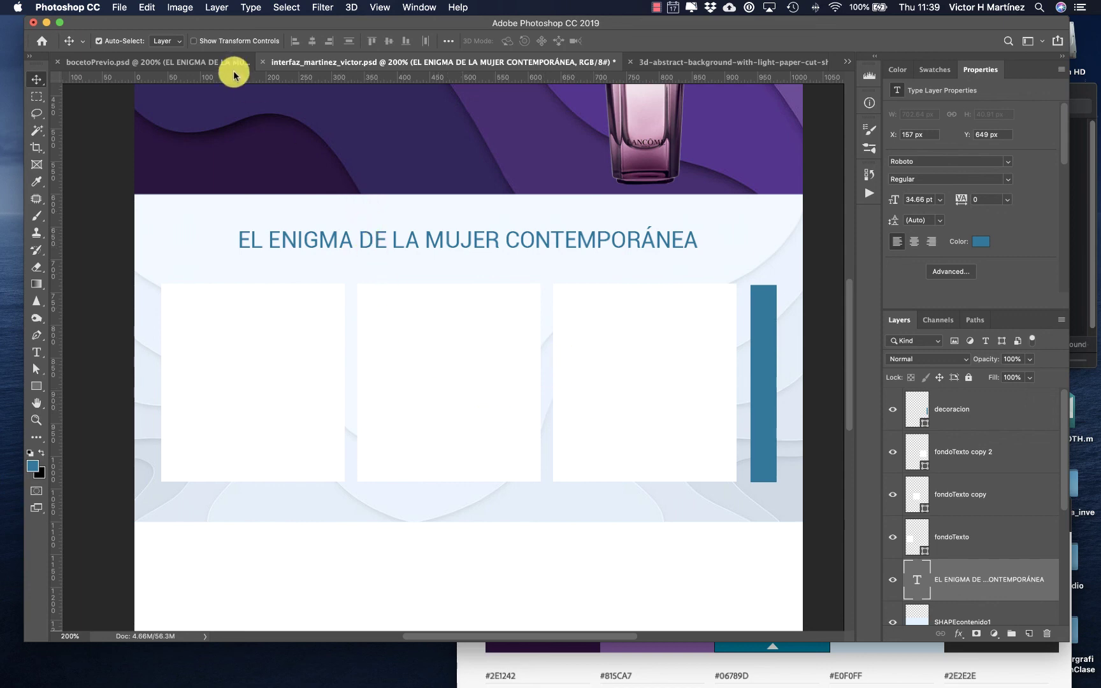
- Check the font size of the middle card's paragraph in the bocetoPrevio.psd draft
left_click(213, 63)
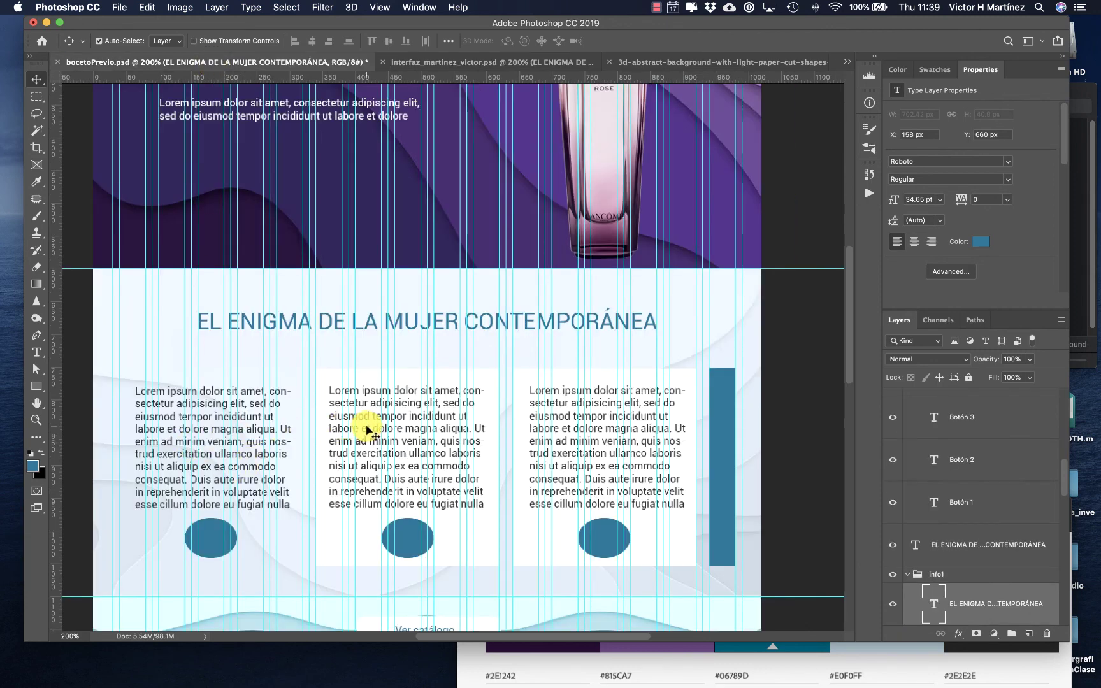
key("t")
left_click(363, 393)
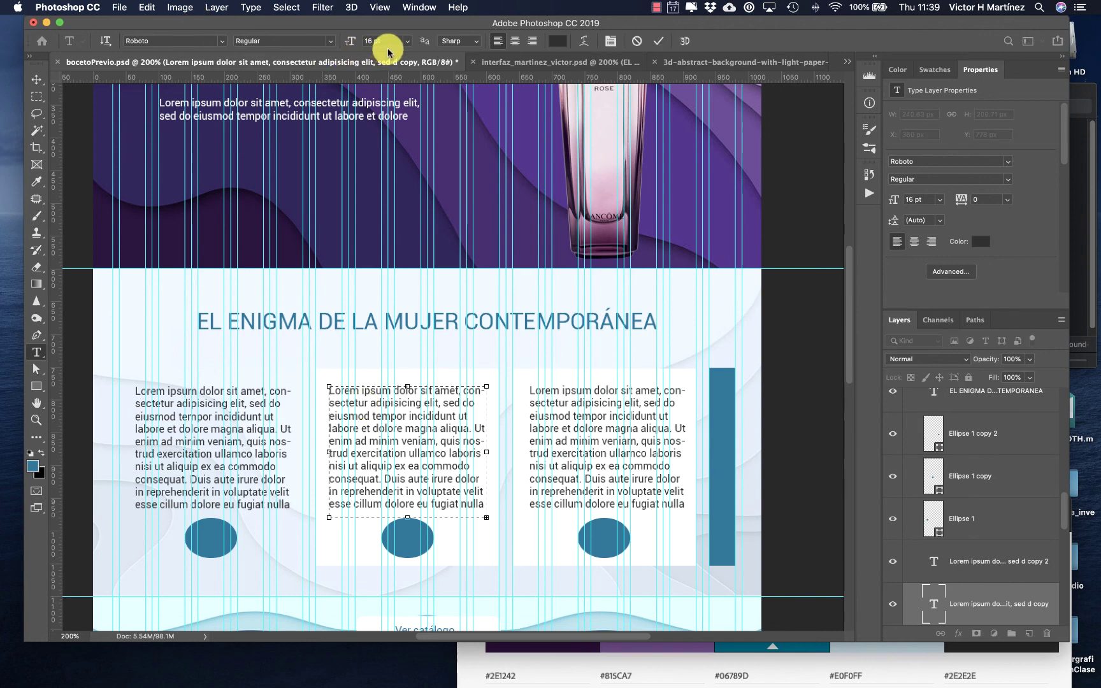
left_click(366, 39)
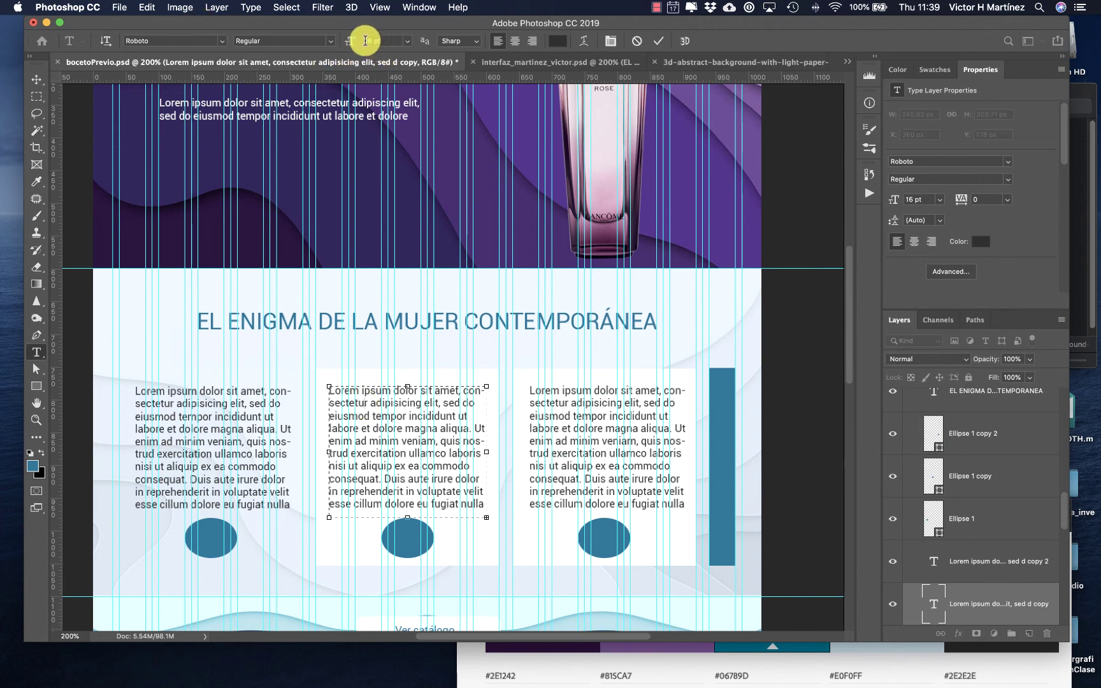
left_click(405, 470)
left_click(372, 41)
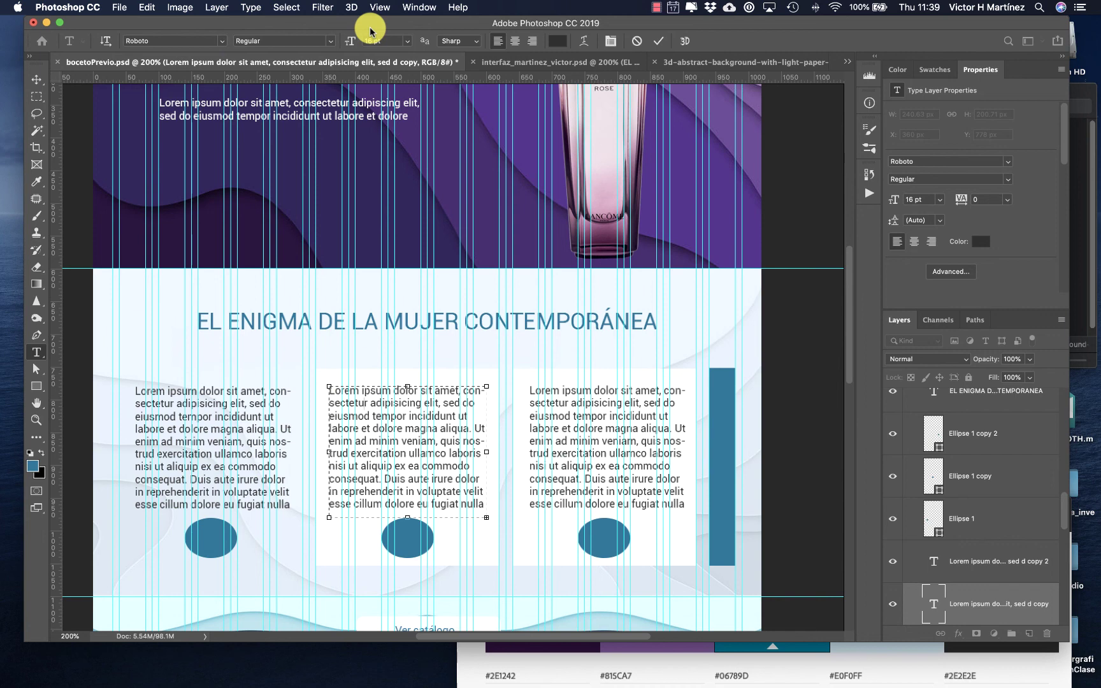
left_click(494, 62)
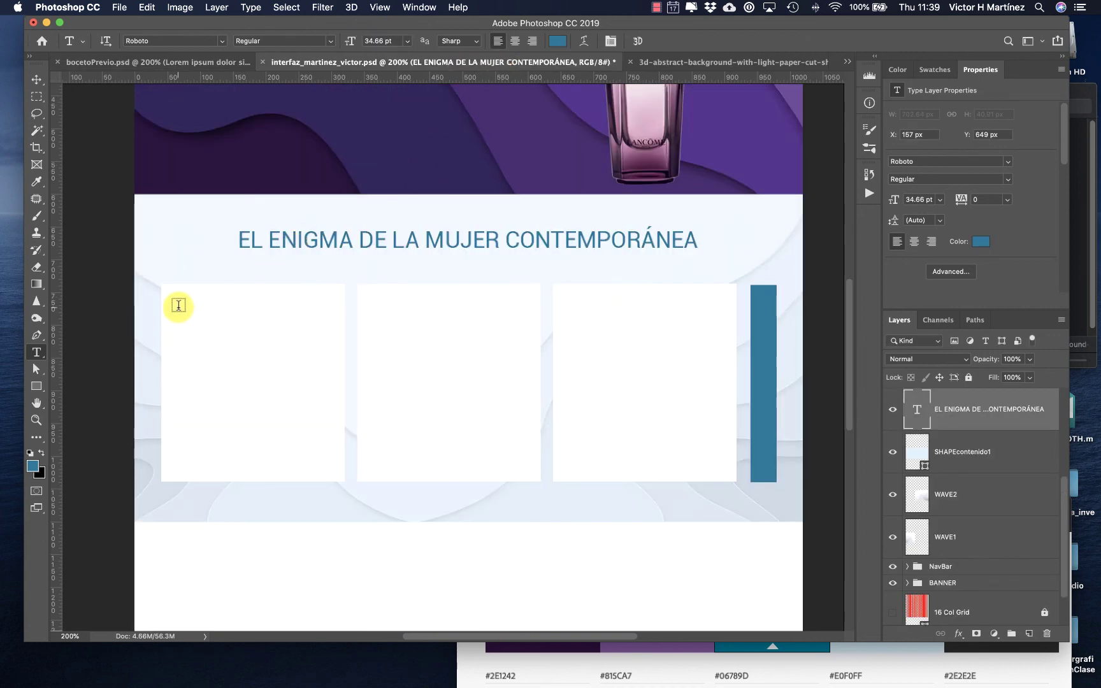
left_click(381, 8)
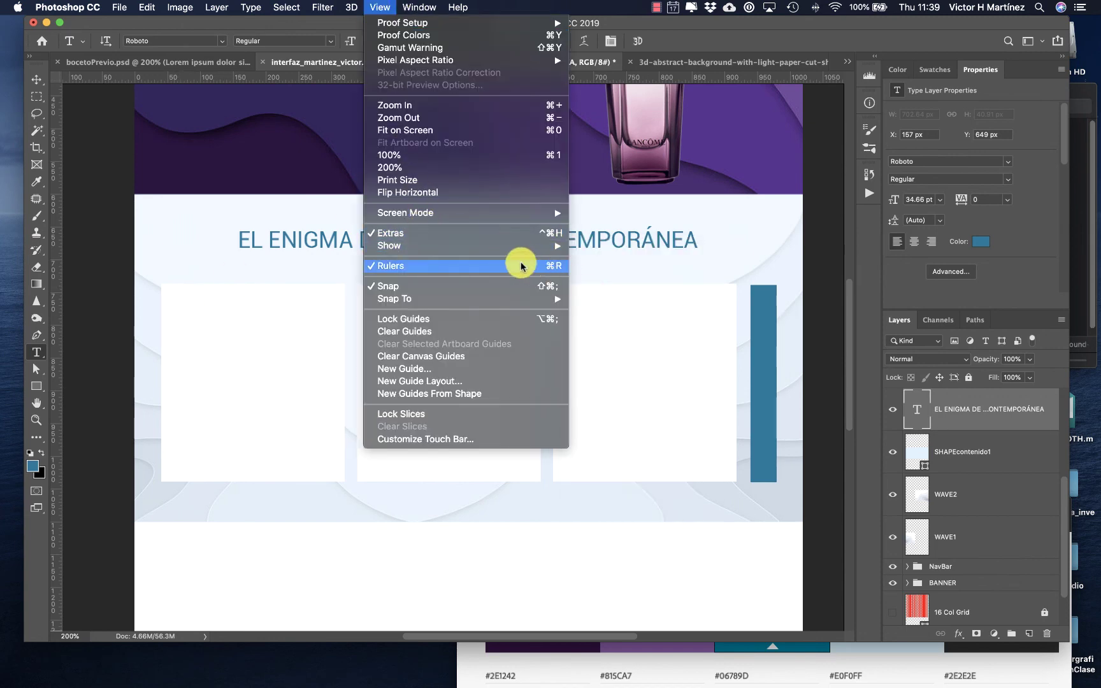
mouse_move(518, 245)
left_click(608, 295)
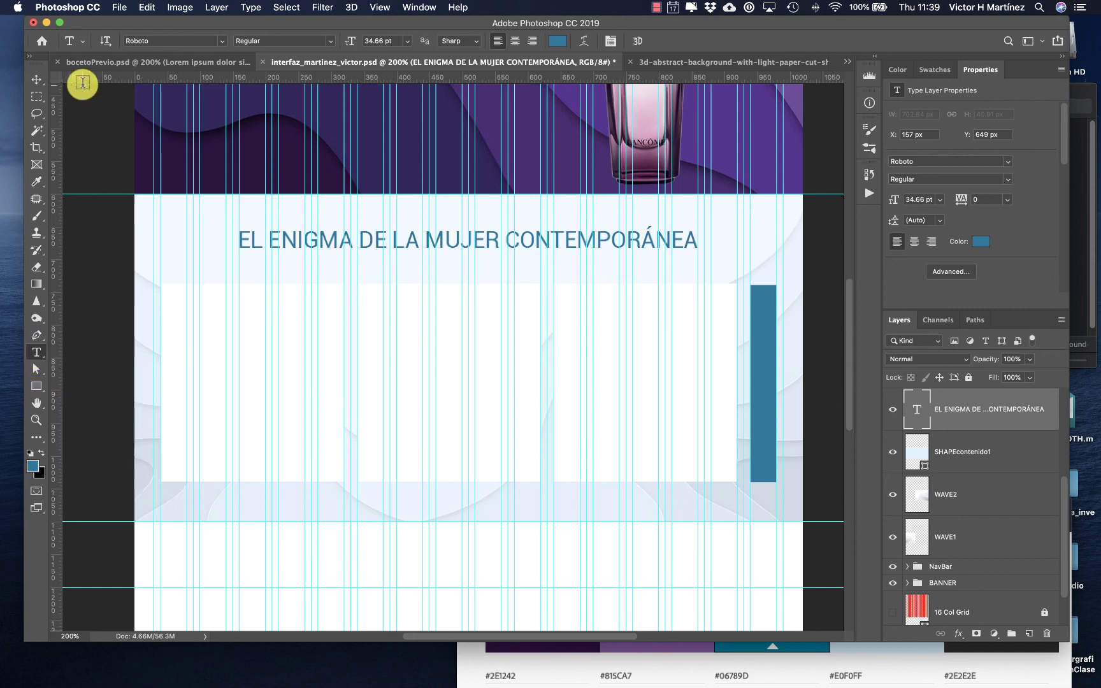
- Check the paragraph style in bocetoPrevio.psd and bring the colour palette screenshot forward in Preview to read the dark grey's code
left_click(112, 63)
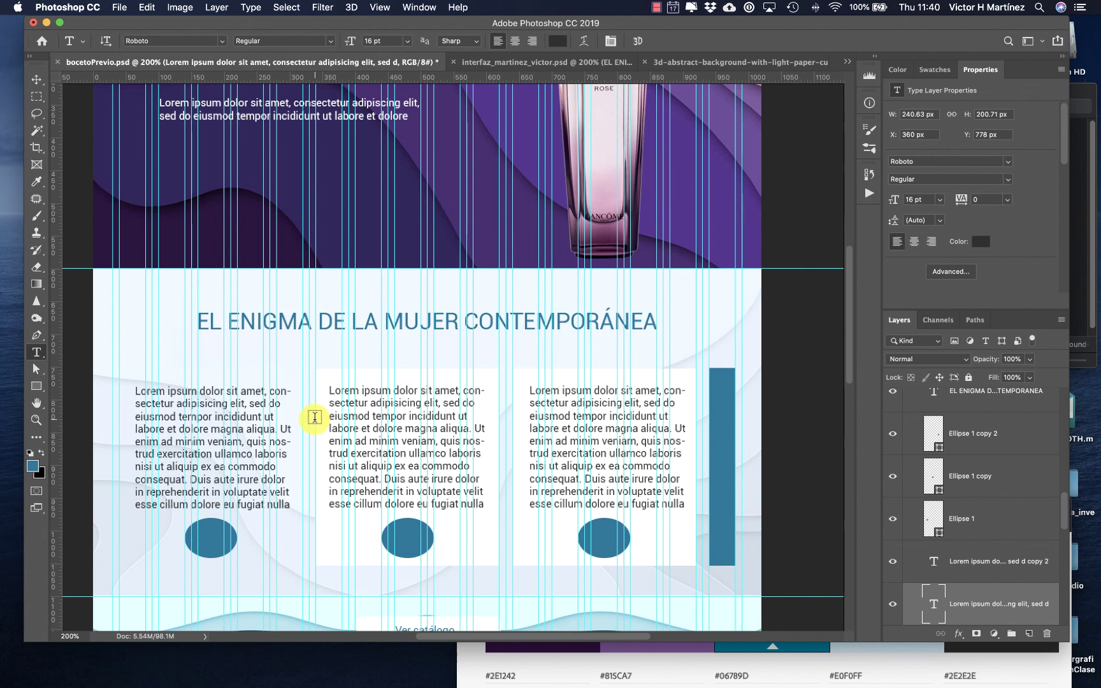
left_click(995, 660)
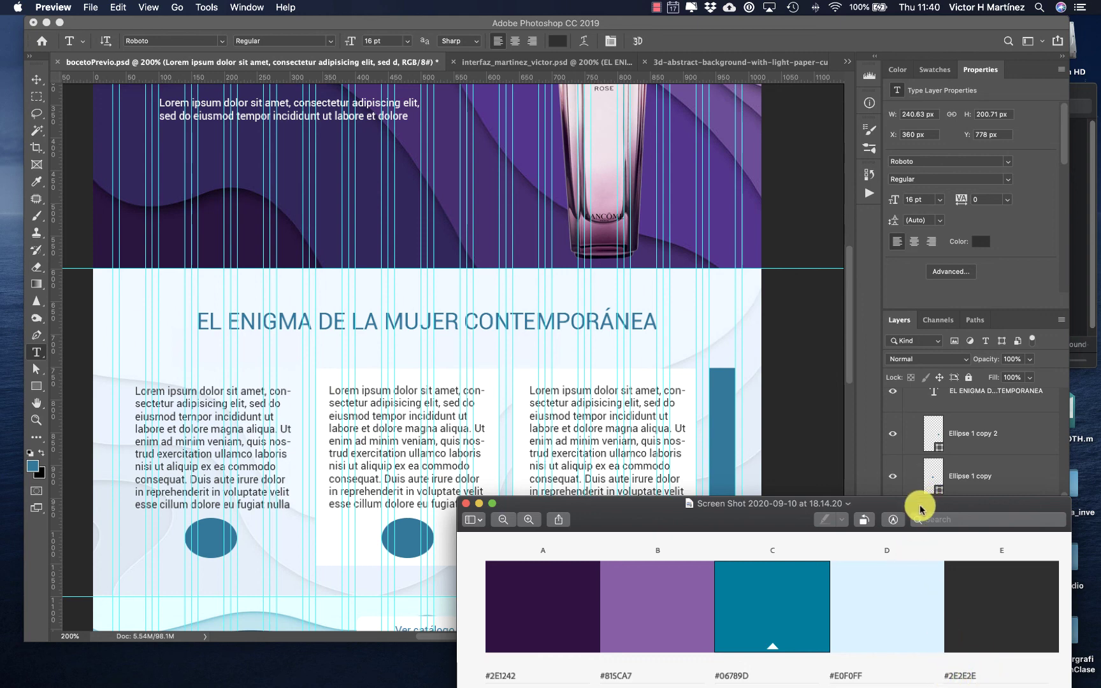
left_click_drag(919, 507, 915, 500)
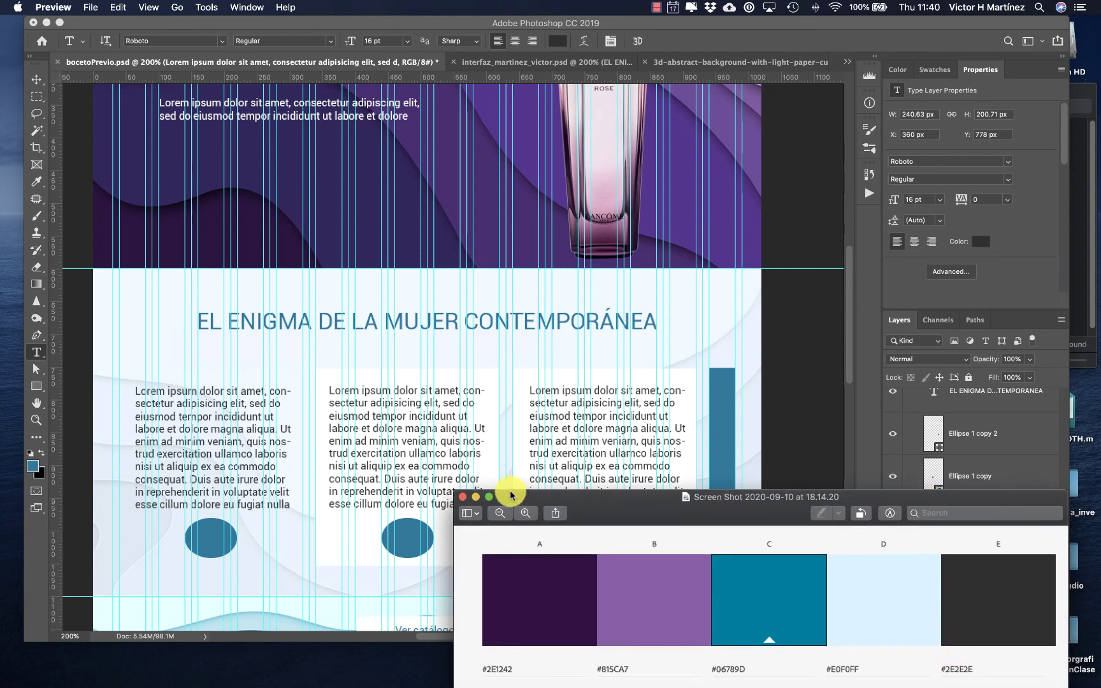
- Back in interfaz_martinez_victor.psd, set the text colour to #2e2e2e with the heading layer selected
left_click(478, 64)
left_click(478, 63)
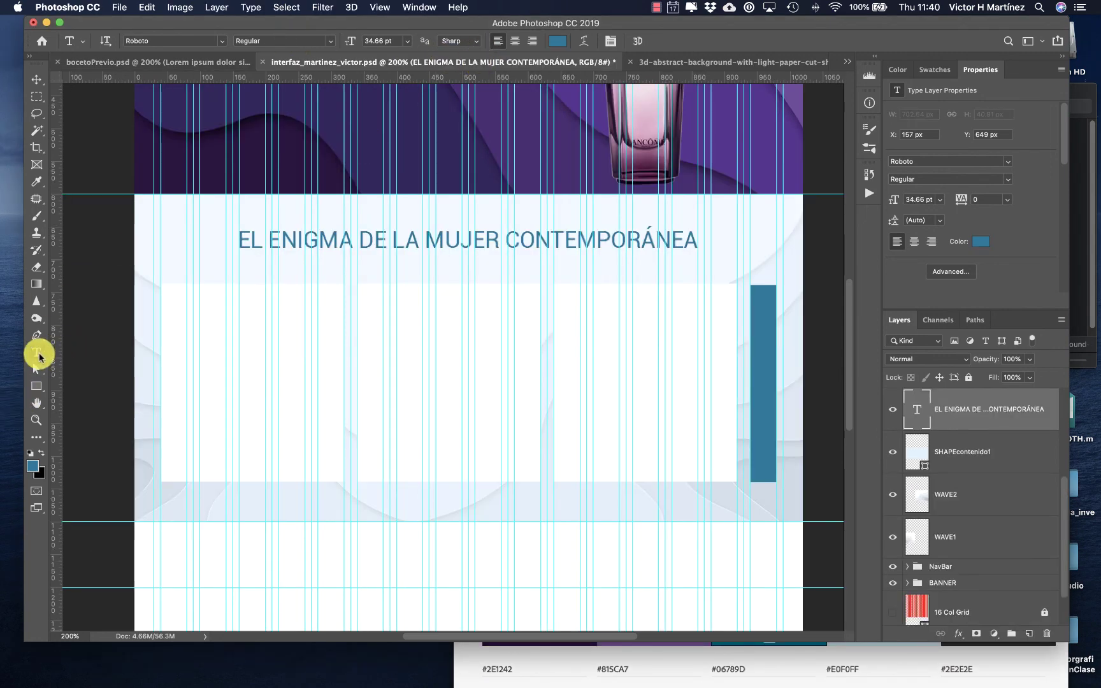
left_click(558, 41)
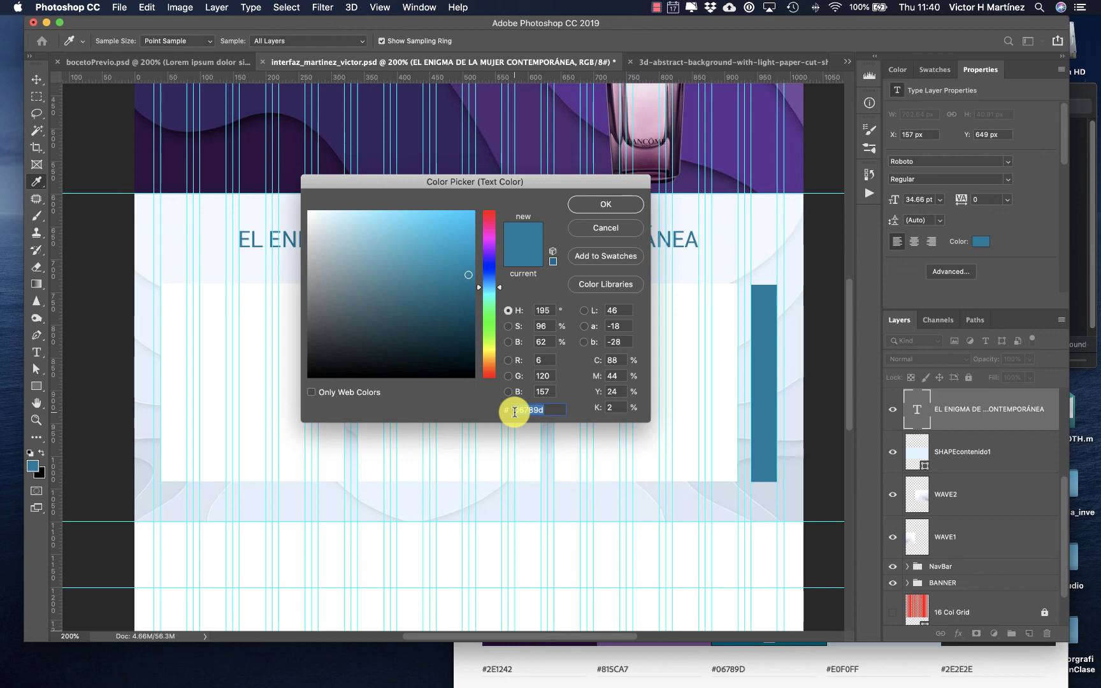
type("2e2e2e")
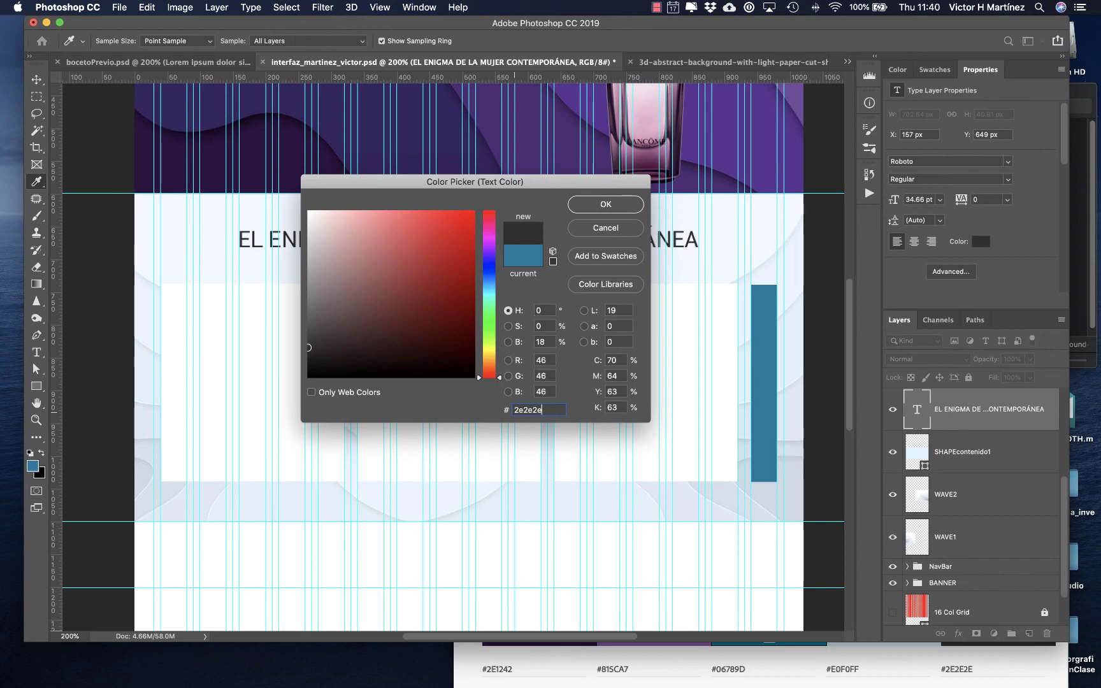
left_click(586, 205)
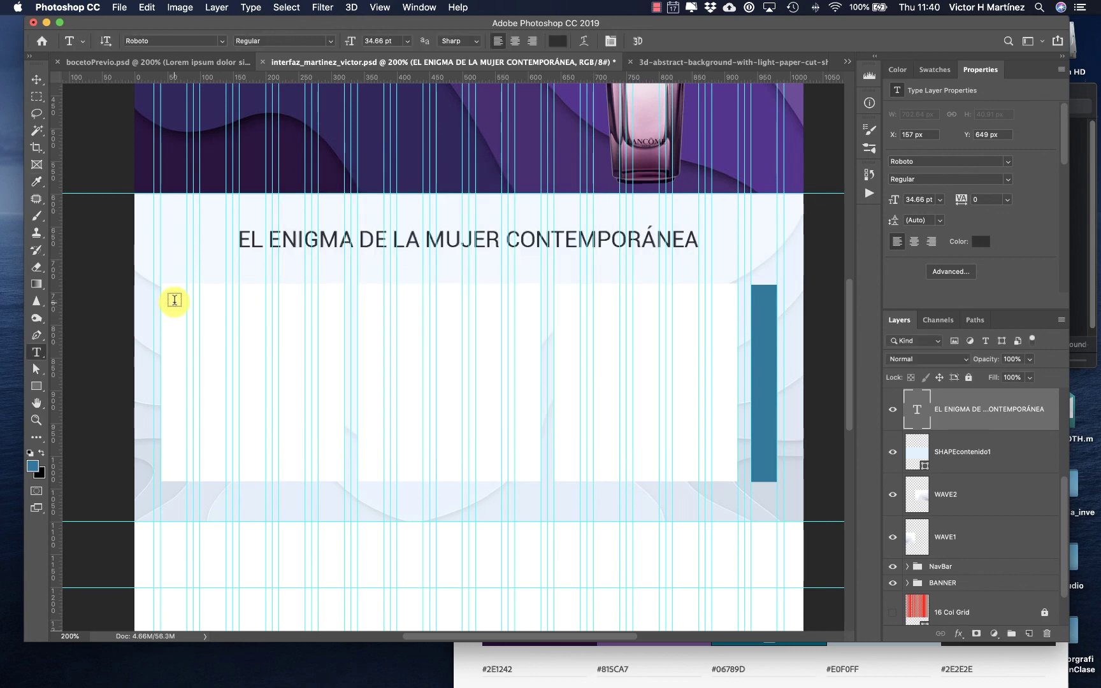
- Create a 16 pt Roboto Regular text box about 240 × 201 px at X 60 px, Y 764 px in the first card, filled with lorem ipsum
left_click_drag(174, 303, 330, 434)
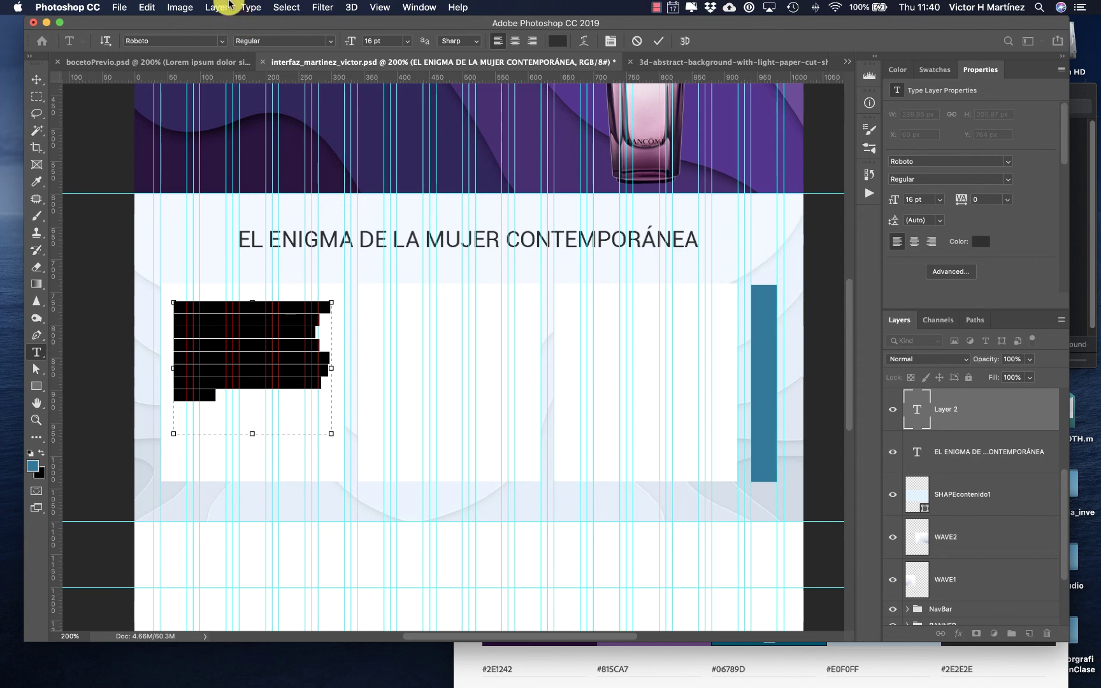
left_click(221, 6)
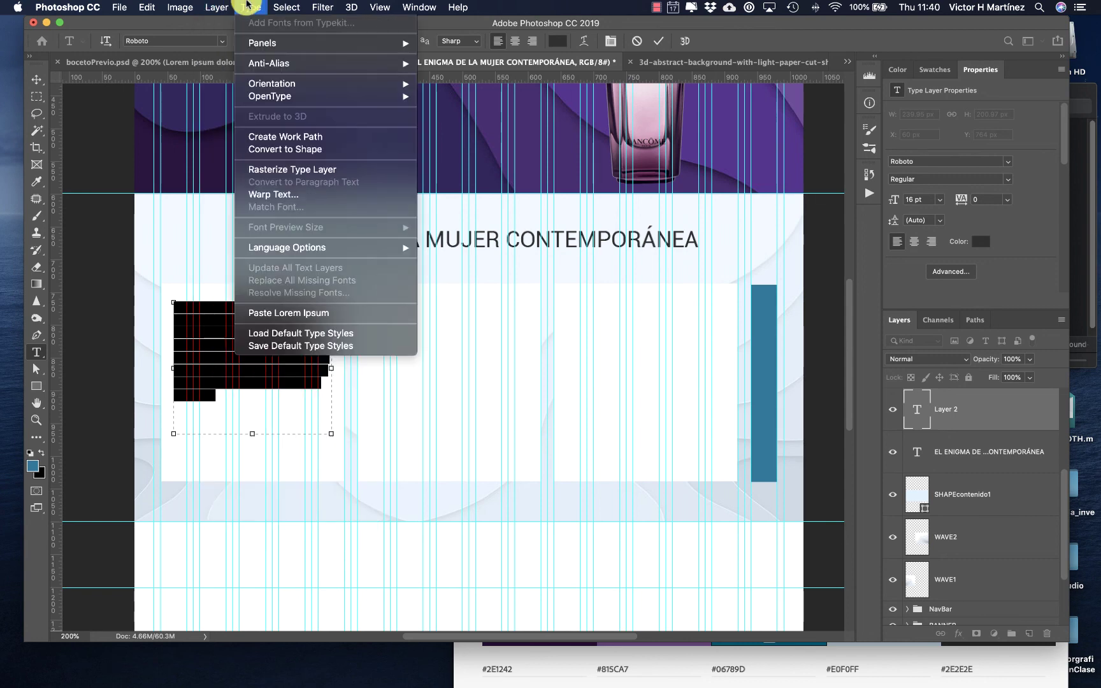
left_click(288, 313)
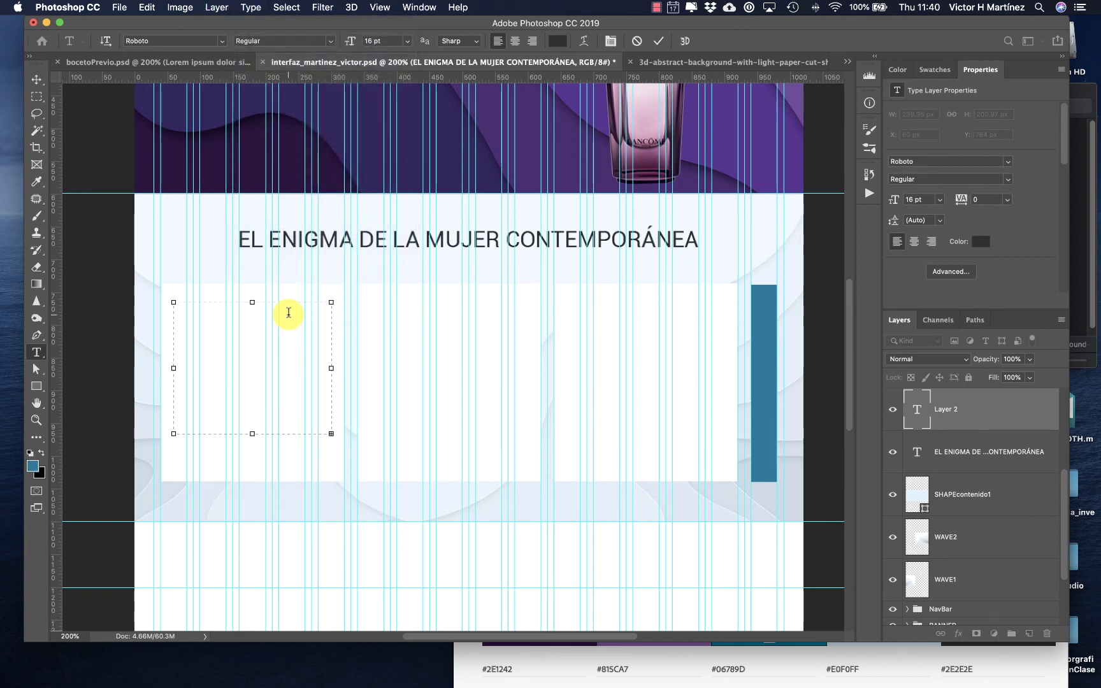
- Move the lorem ipsum layer to the top of the stack and copy it into the other two cards, the third at X 662 px, Y 766 px
left_click(37, 80)
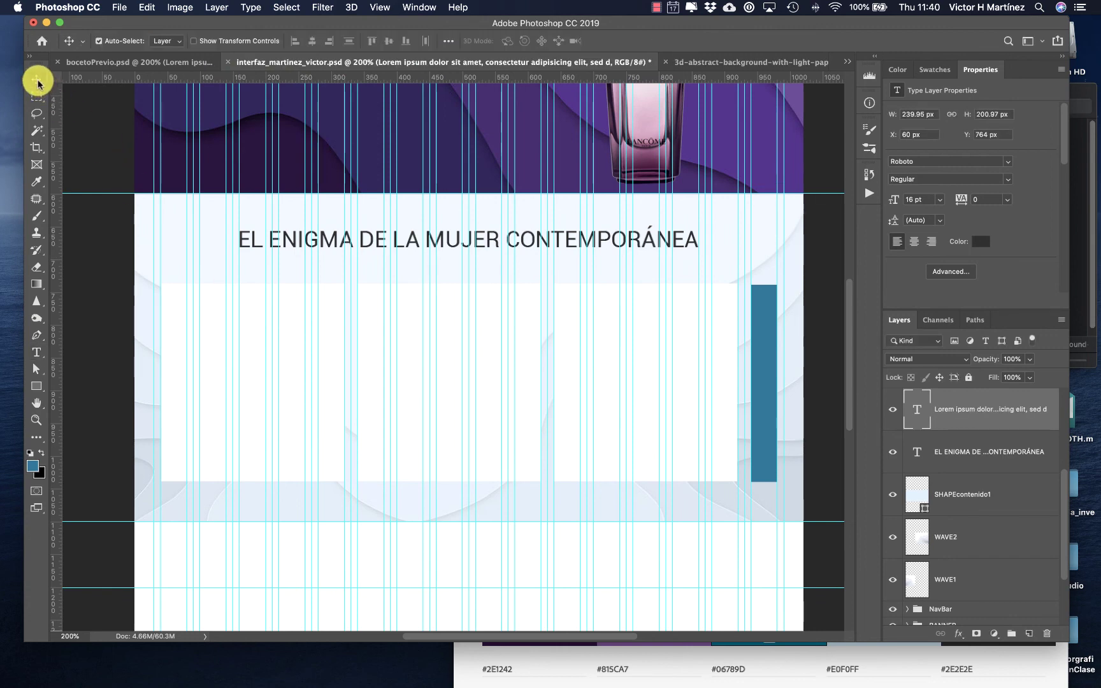
scroll(1008, 413, "up", 4)
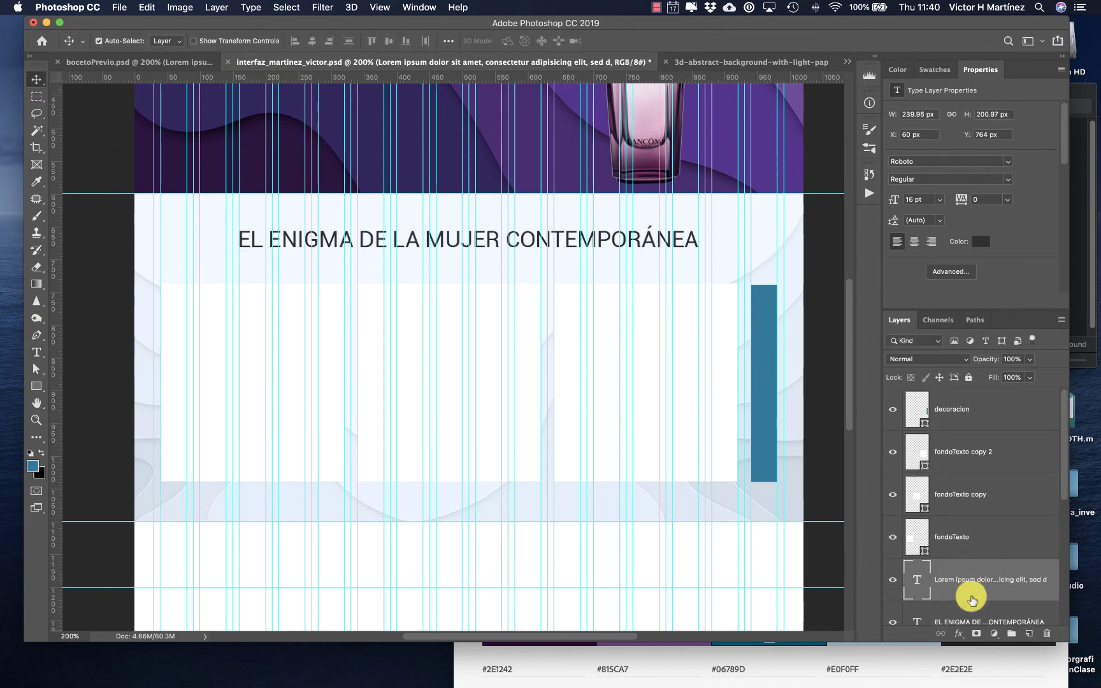
left_click_drag(971, 599, 970, 390)
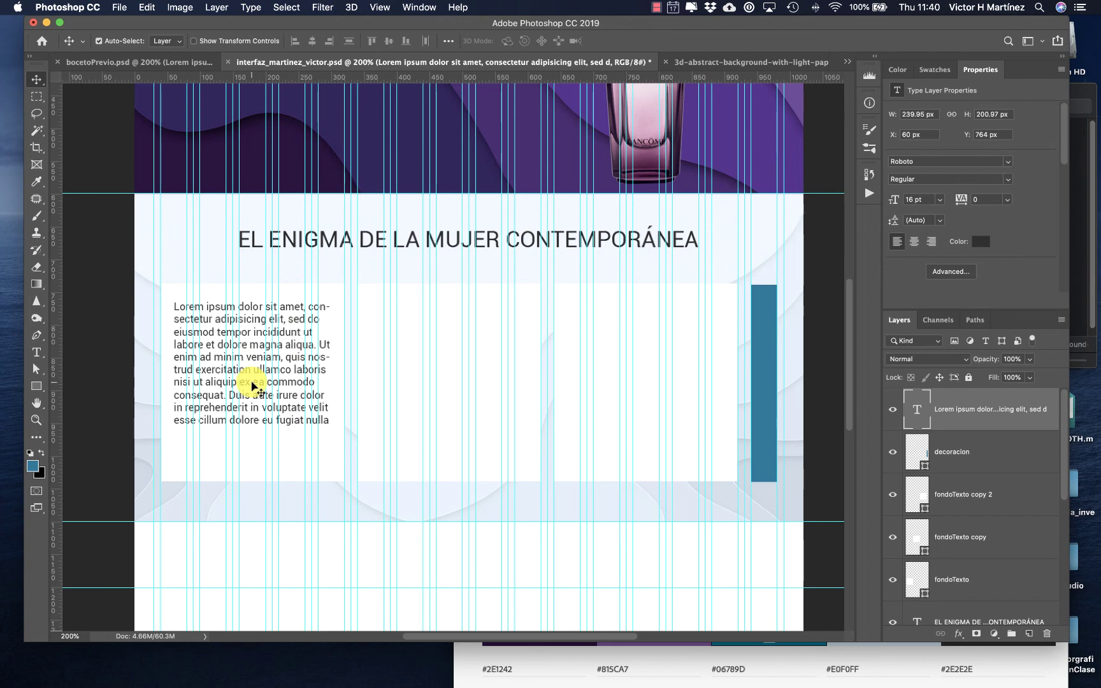
left_click_drag(252, 386, 645, 385)
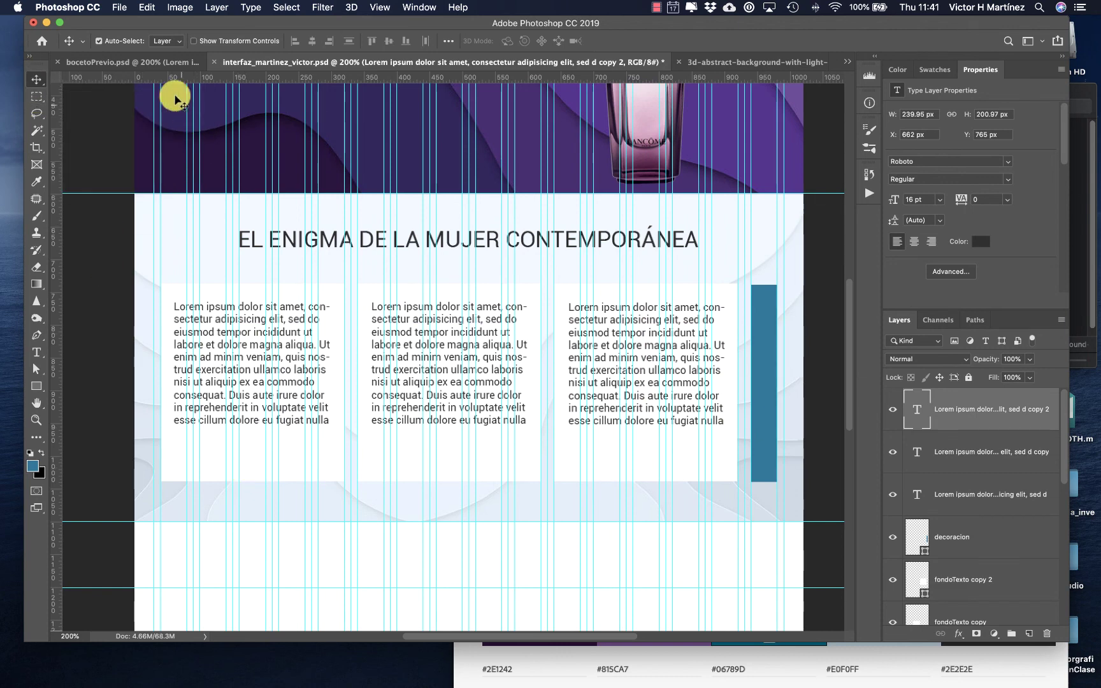
- Examine the blue ellipses under the draft's paragraphs, and look through bienestaroncologico.org in Firefox down to the Especialidades icons
left_click(145, 63)
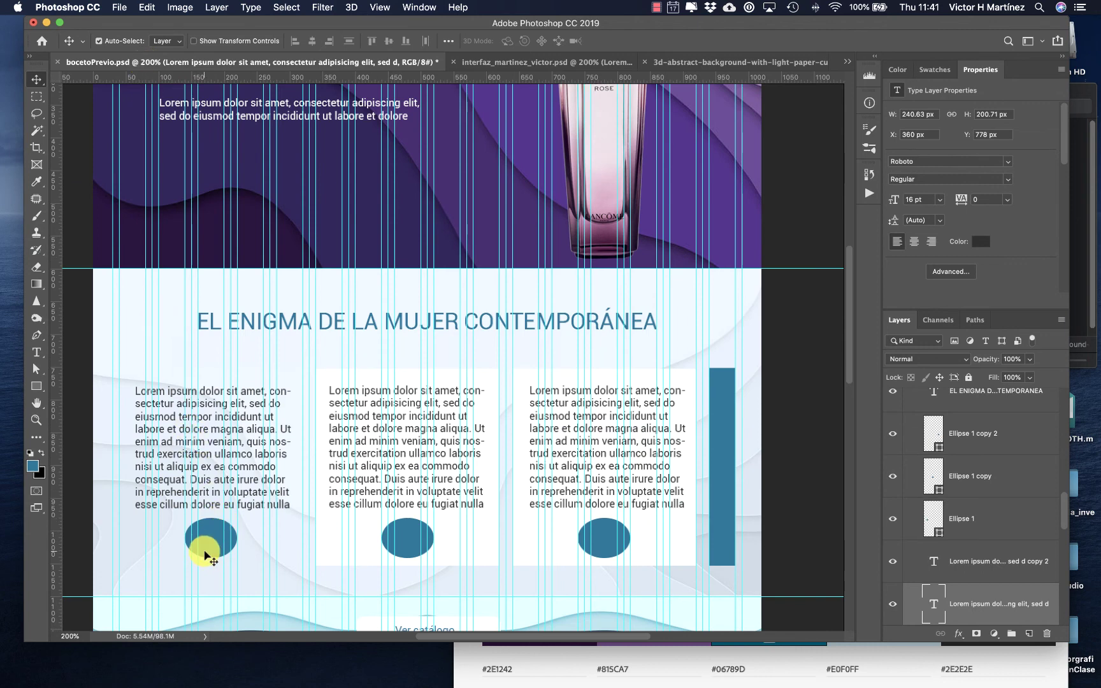
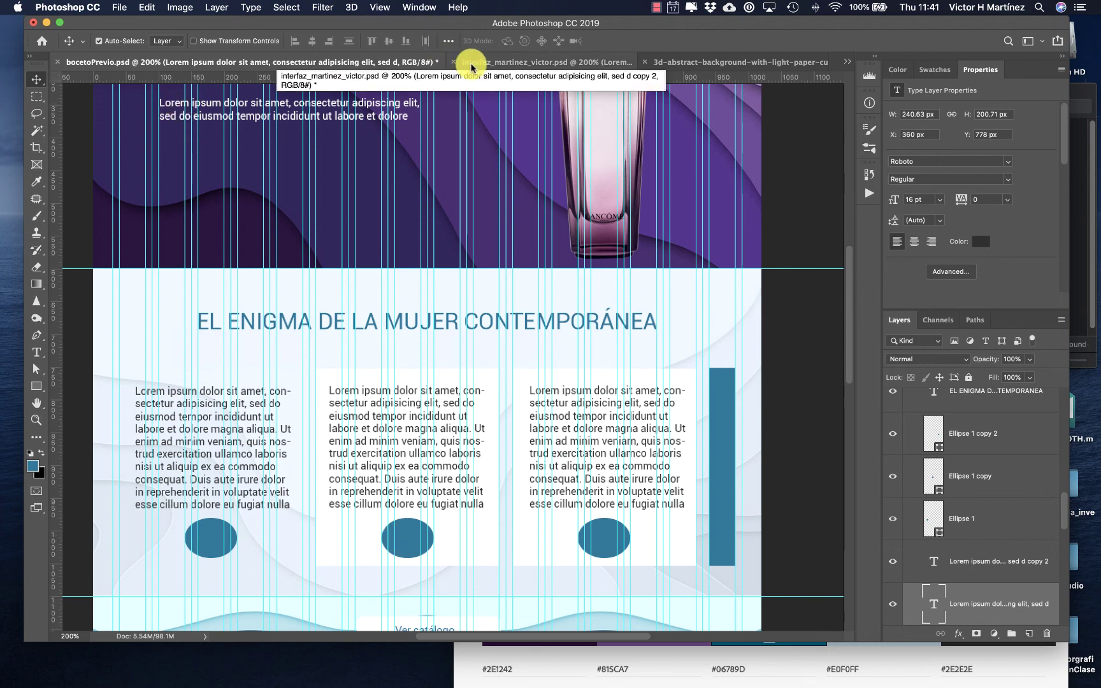
left_click(472, 64)
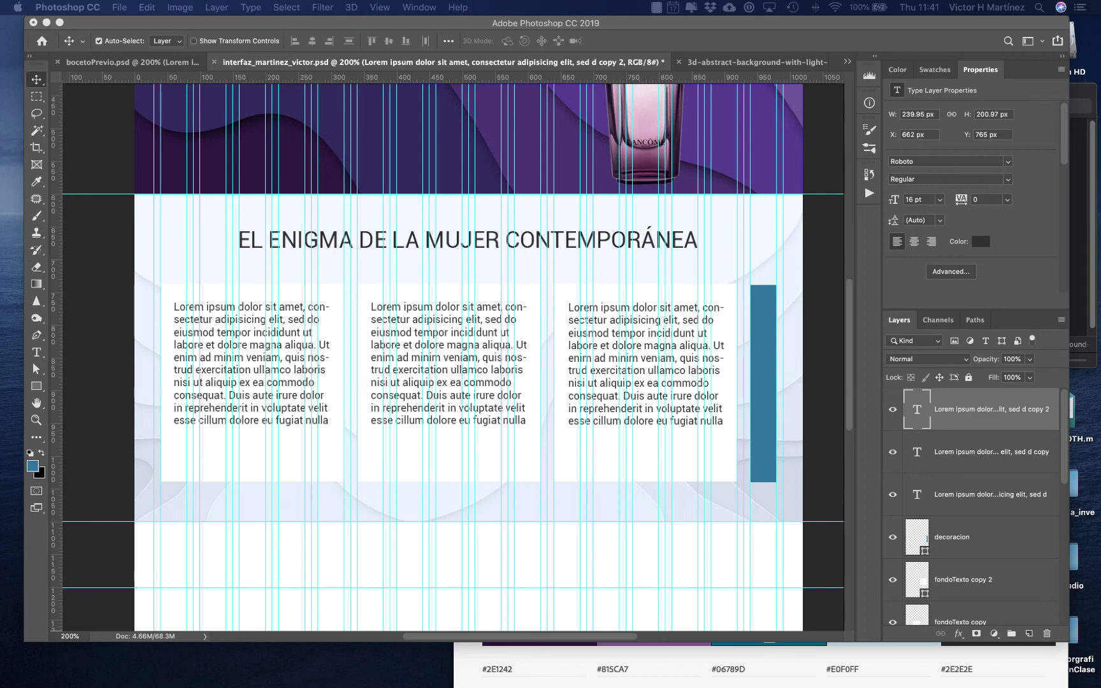
left_click_drag(0, 7, 622, 54)
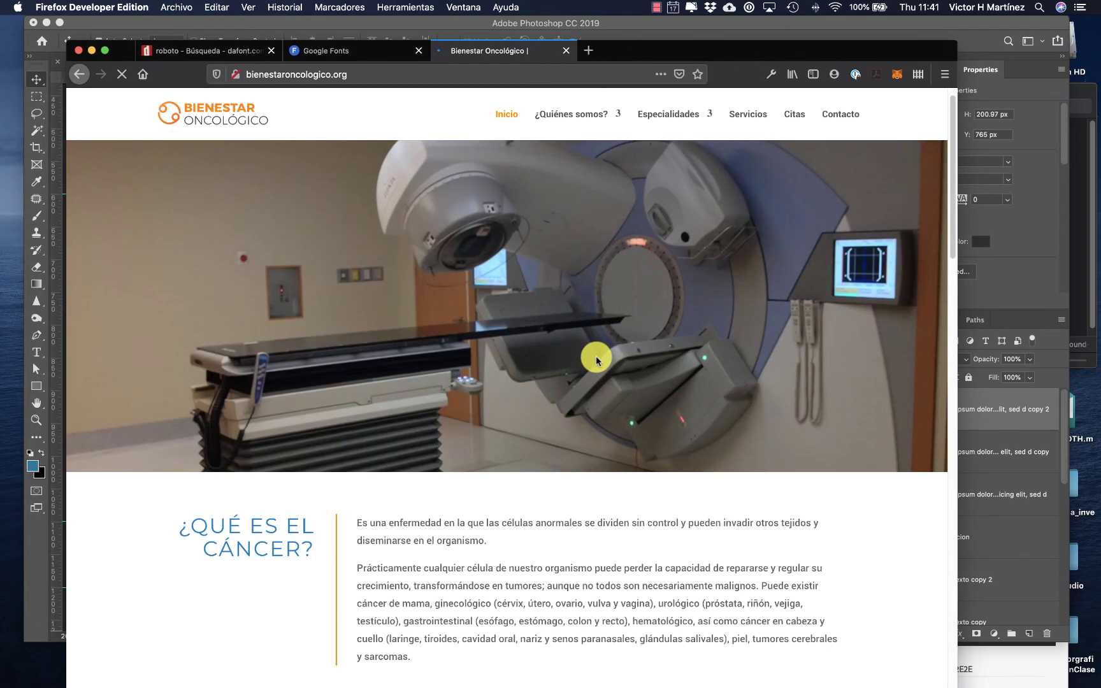
scroll(596, 360, "down", 10)
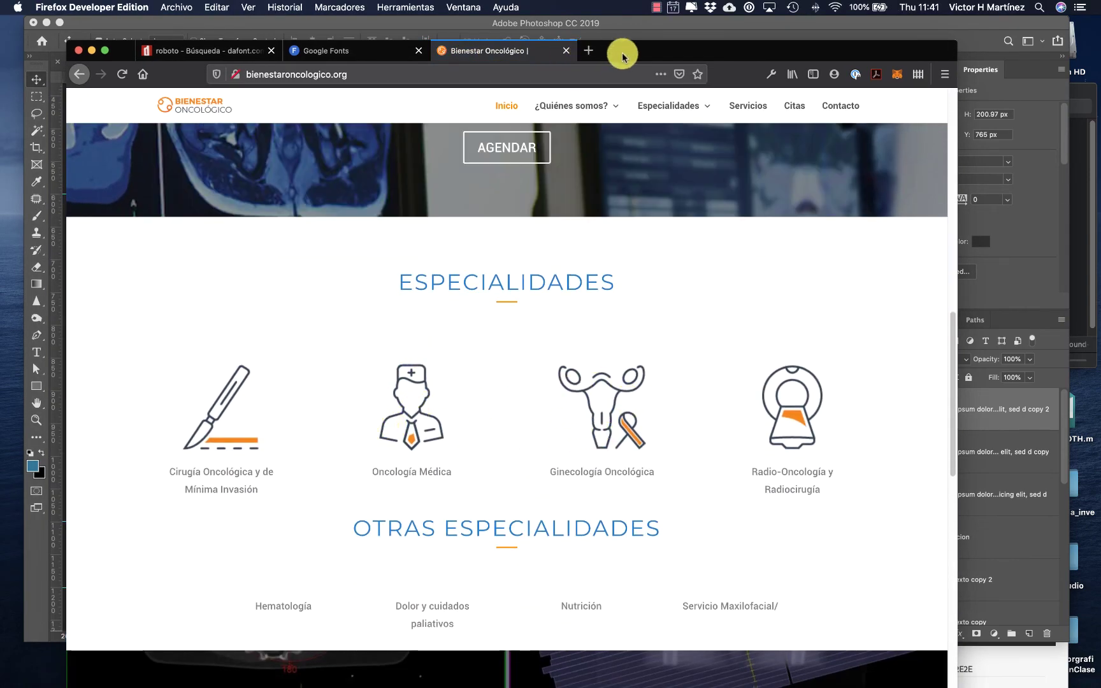
- Switch back to Photoshop and draw a blue ellipse about 80 × 56 px below the first card's paragraph
left_click_drag(622, 54, 0, 675)
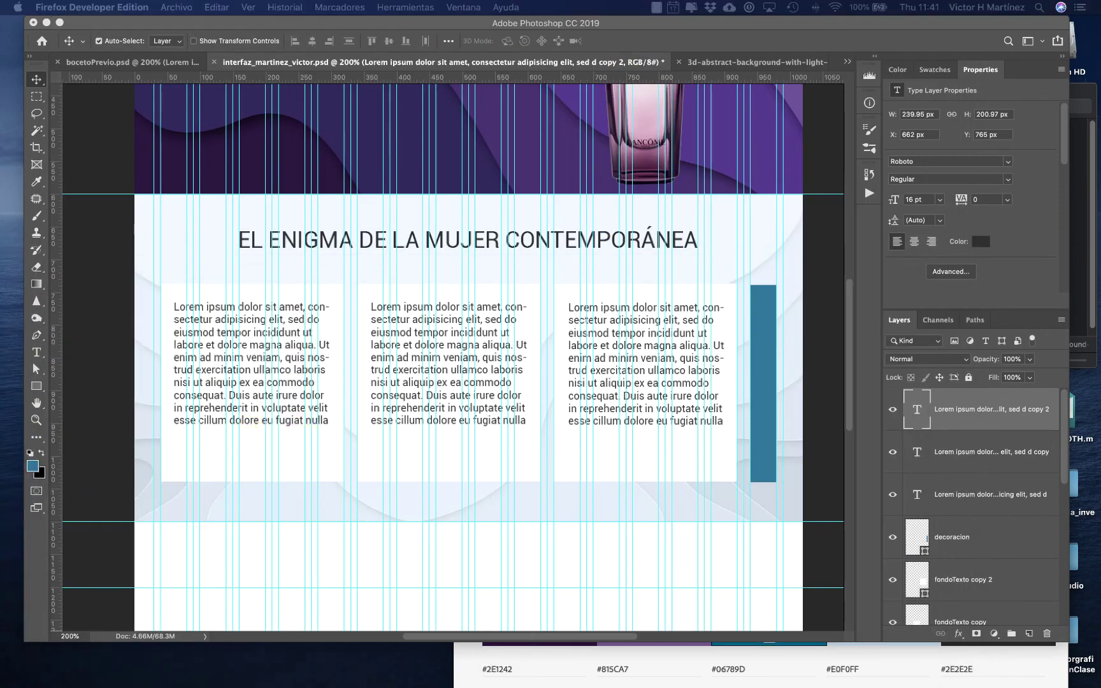
left_click_drag(38, 676, 535, 111)
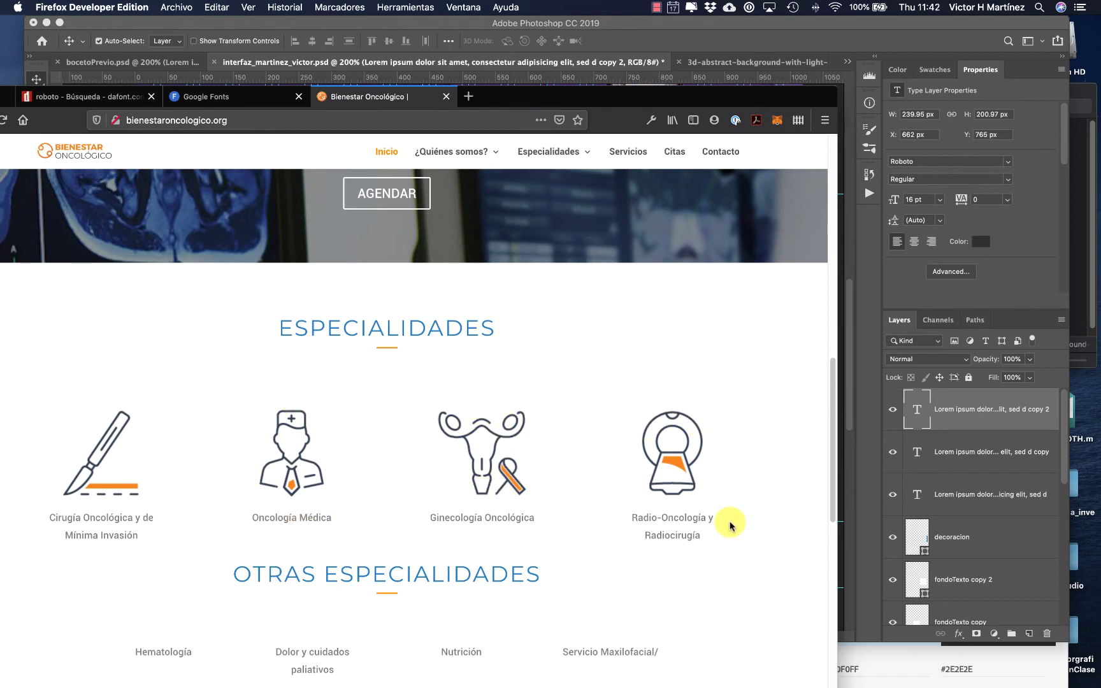
left_click_drag(591, 94, 39, 677)
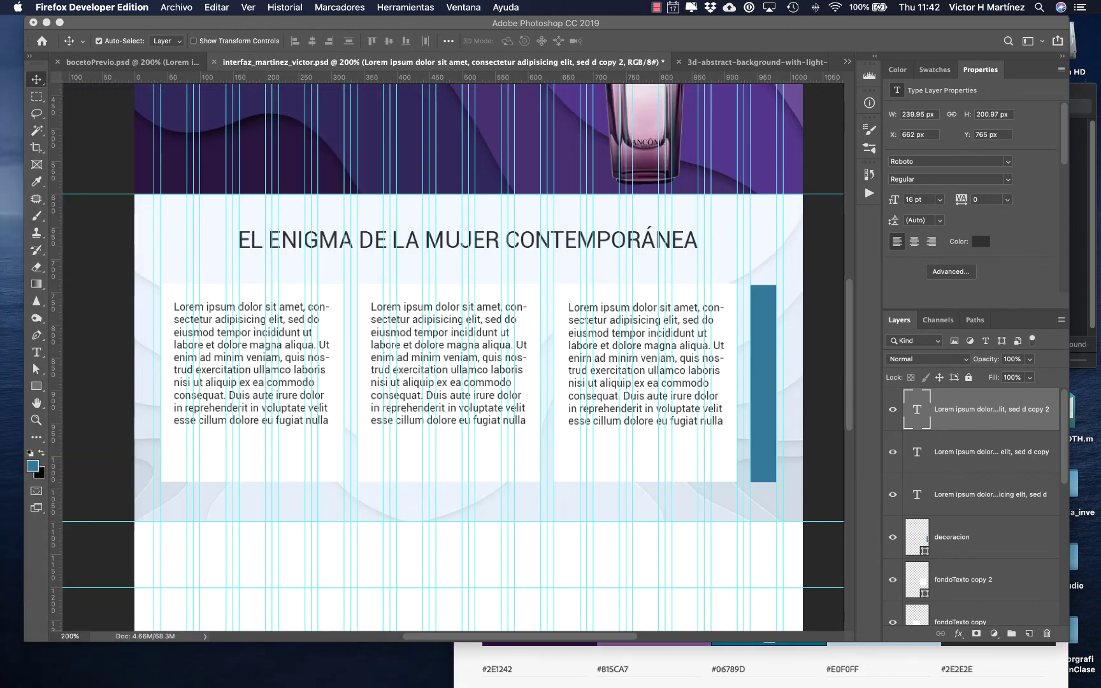
left_click(255, 471)
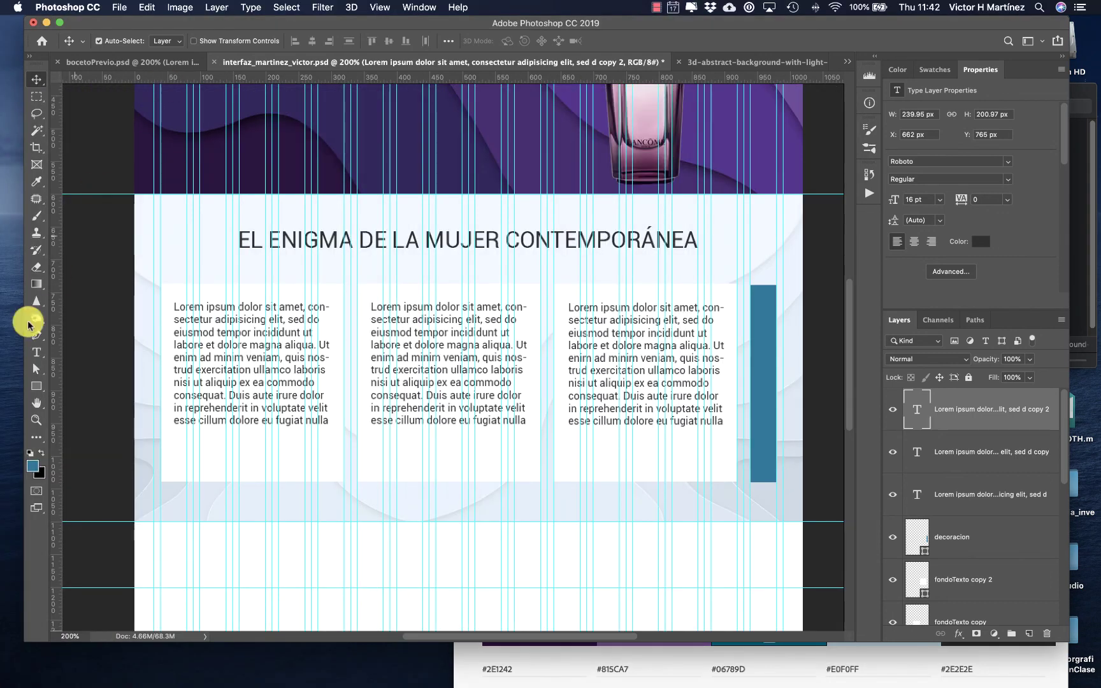
left_click(37, 386)
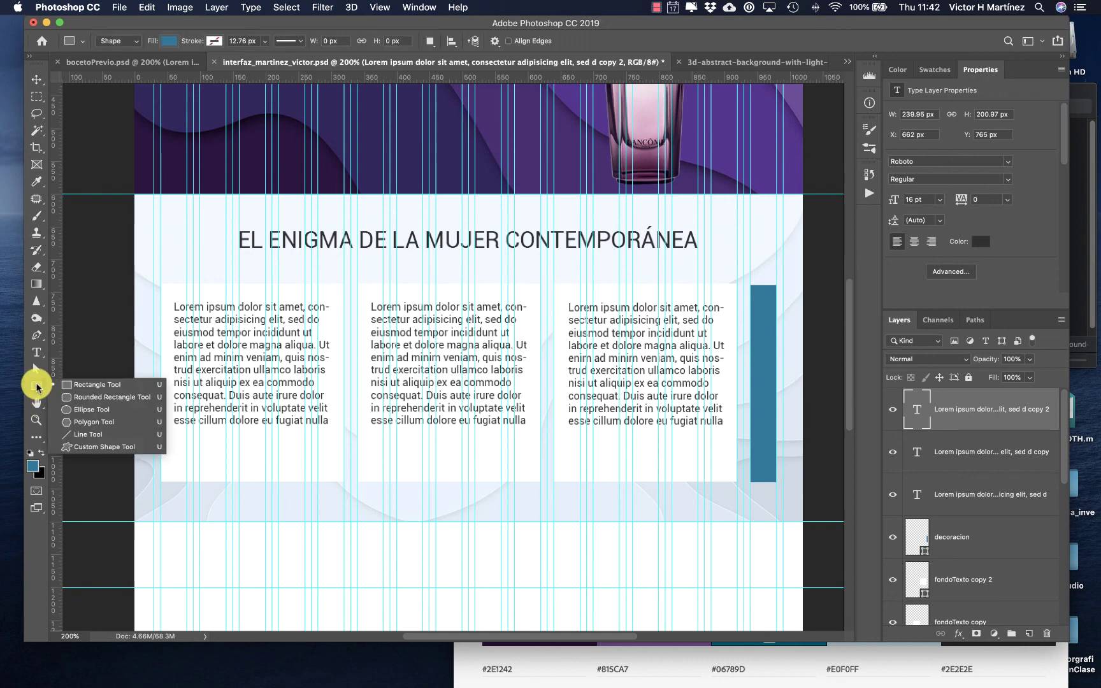
left_click(81, 413)
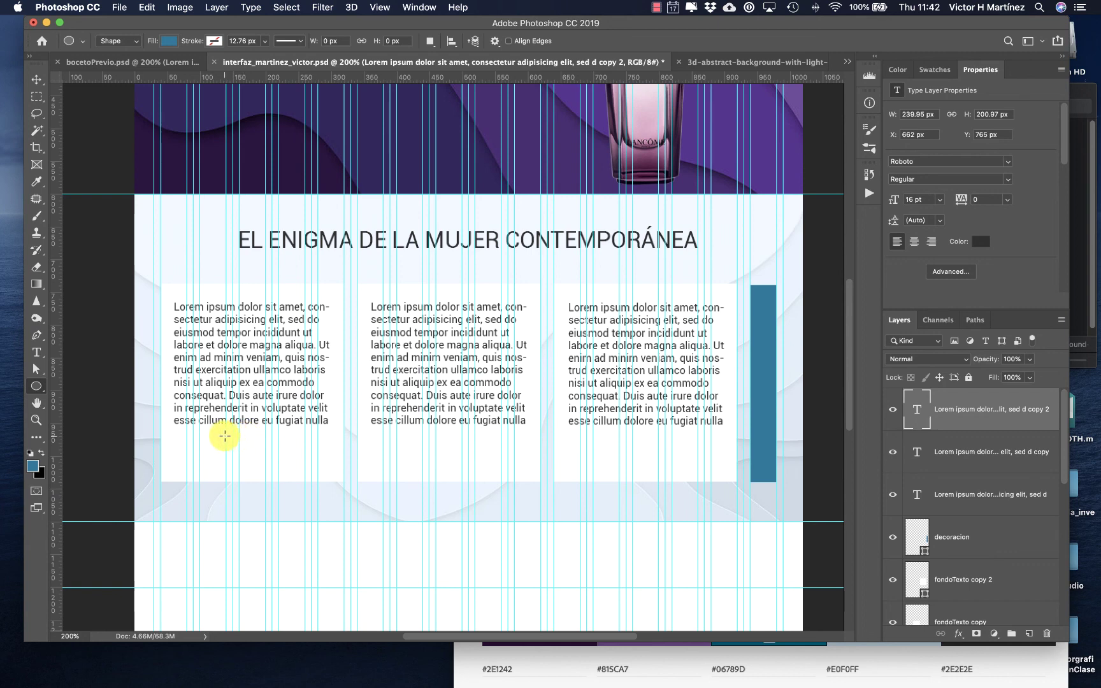
left_click_drag(225, 436, 279, 472)
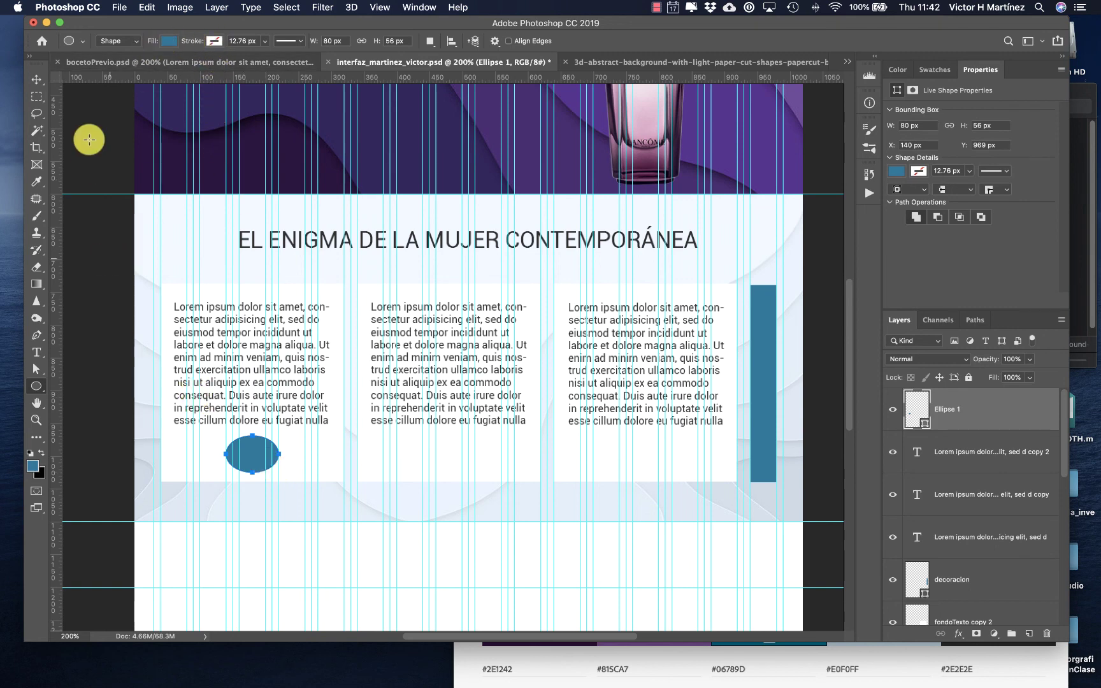
- Copy the blue ellipse under the paragraphs of the other two cards, the third at X 742 px, Y 967 px
left_click(37, 80)
left_click(248, 460)
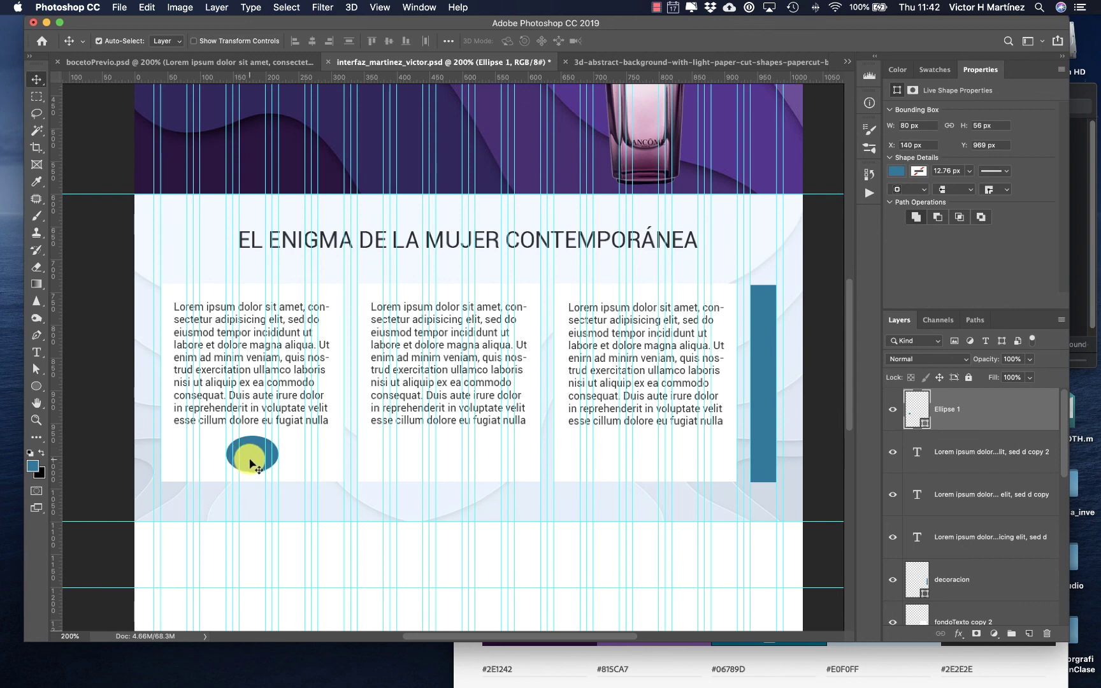
left_click_drag(252, 462, 649, 461)
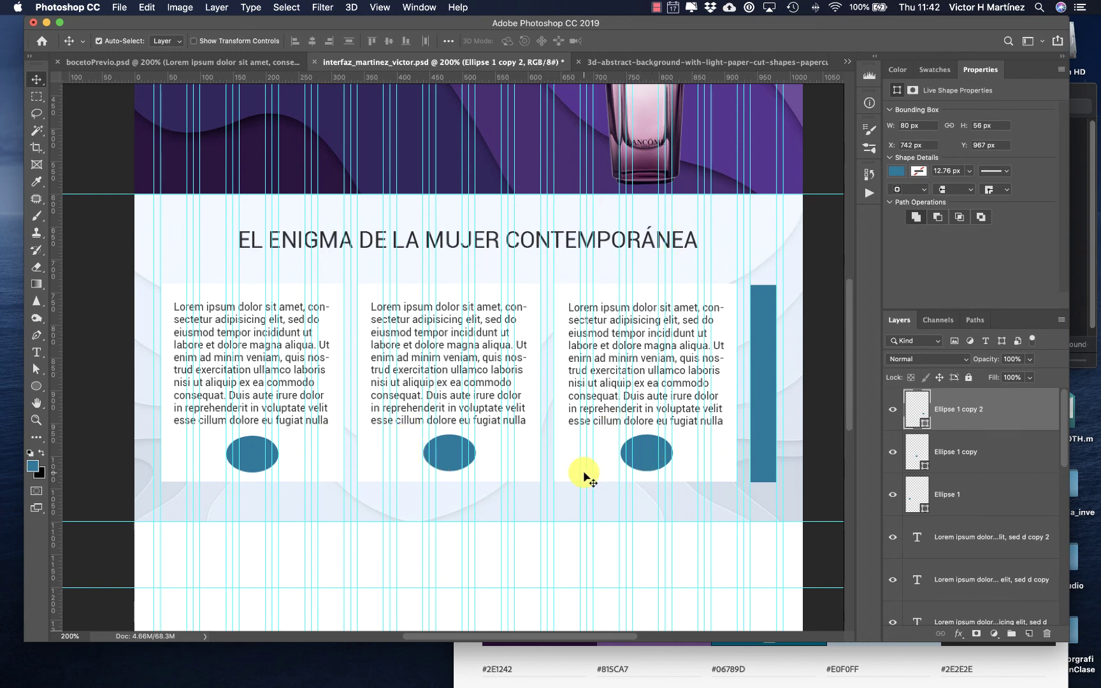
- Group all the information section's layers, from Ellipse 1 copy 2 down to WAVE1, and name the group Contenido1
scroll(525, 530, "down", 1)
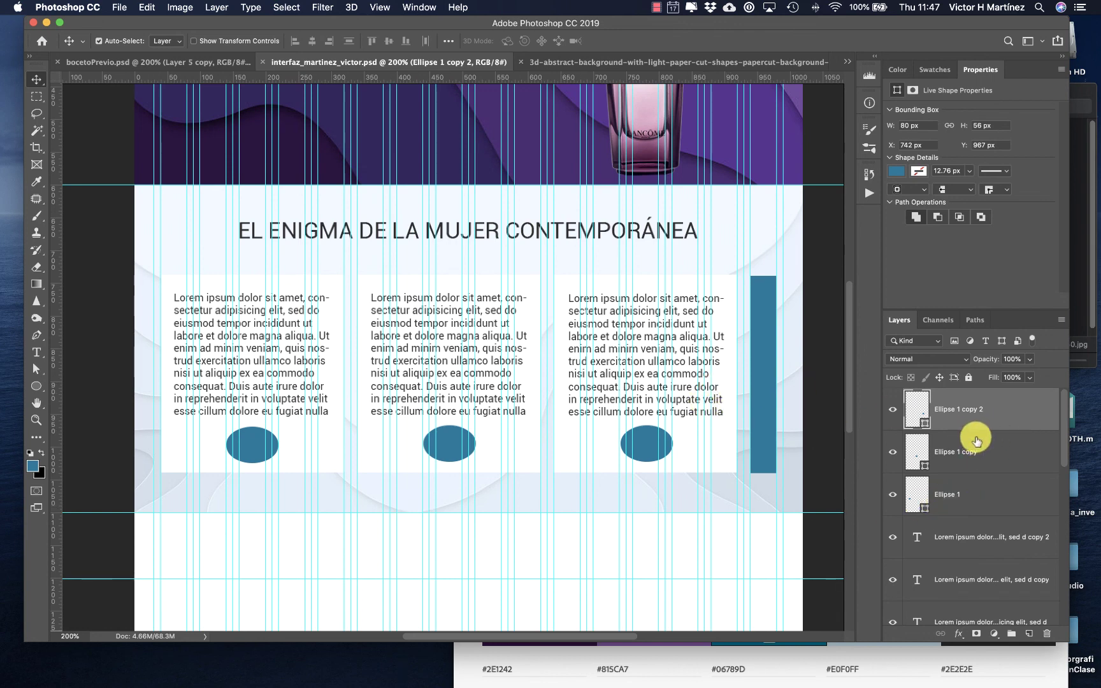
scroll(999, 513, "down", 3)
scroll(1000, 521, "down", 4)
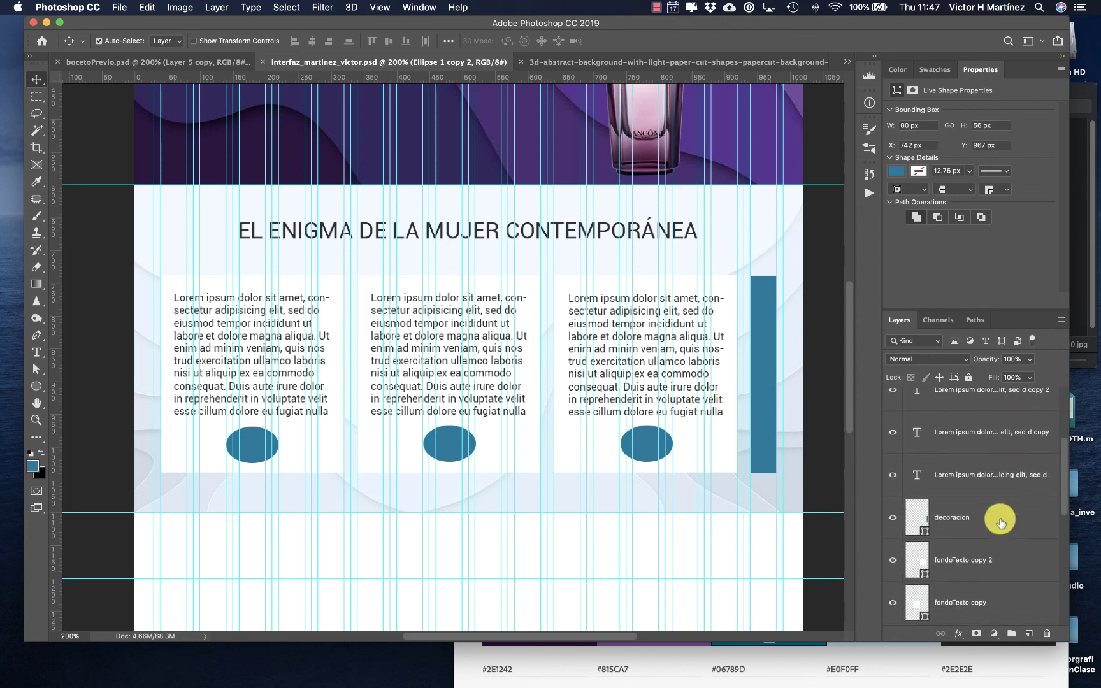
scroll(1001, 523, "down", 4)
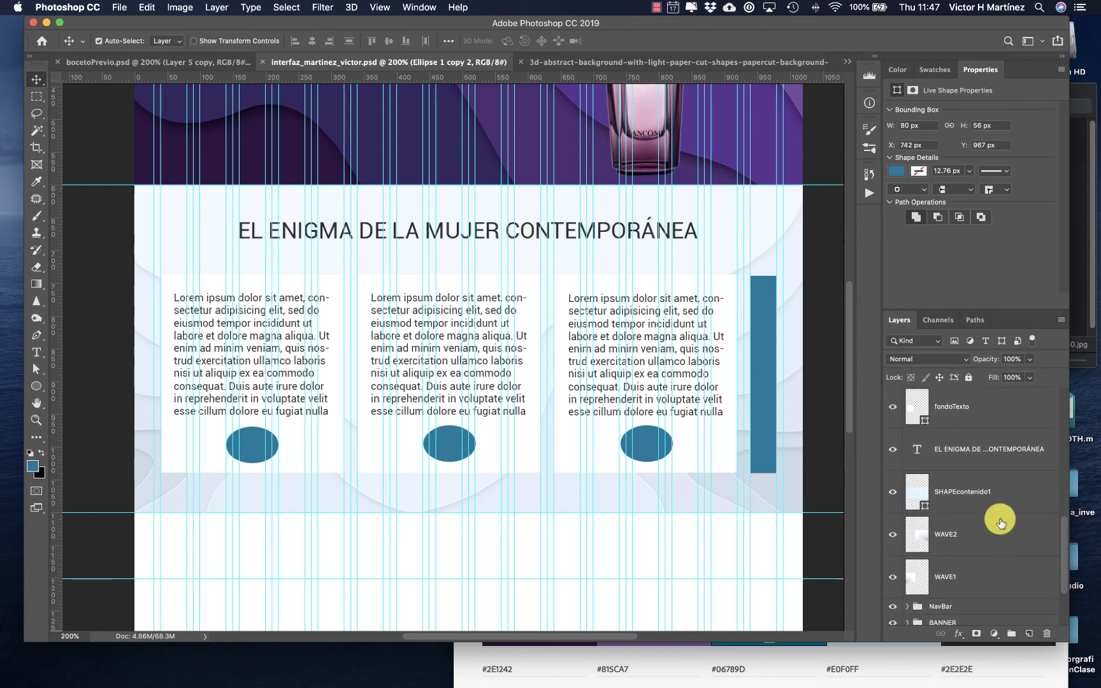
left_click(980, 542)
scroll(980, 542, "up", 5)
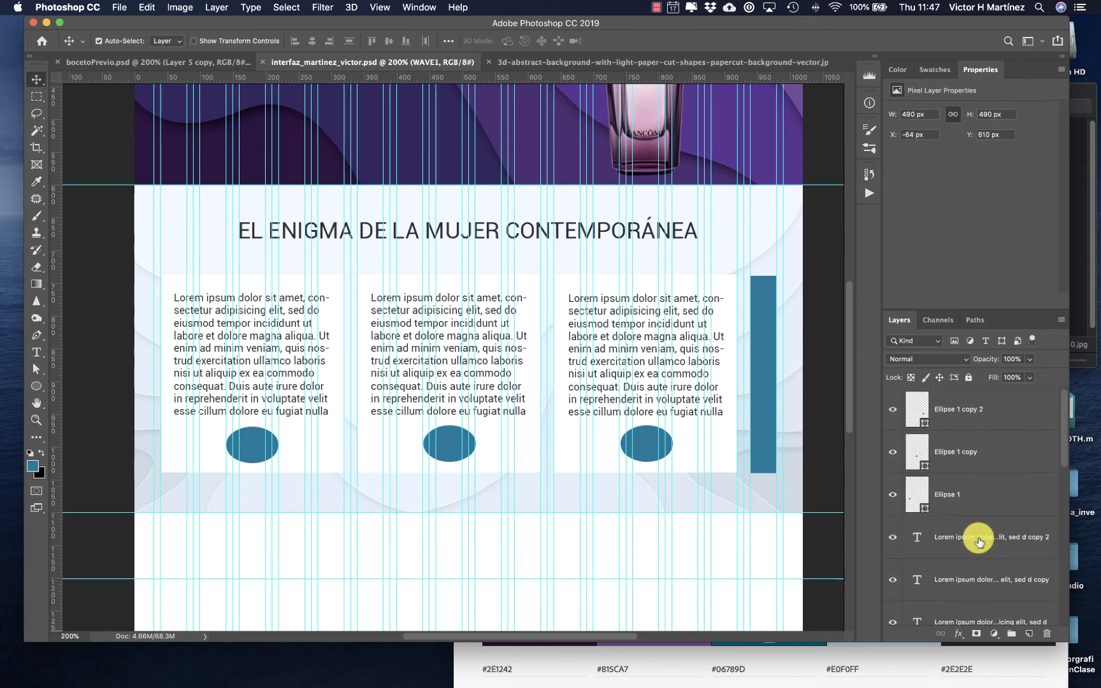
left_click(1004, 419, "shift")
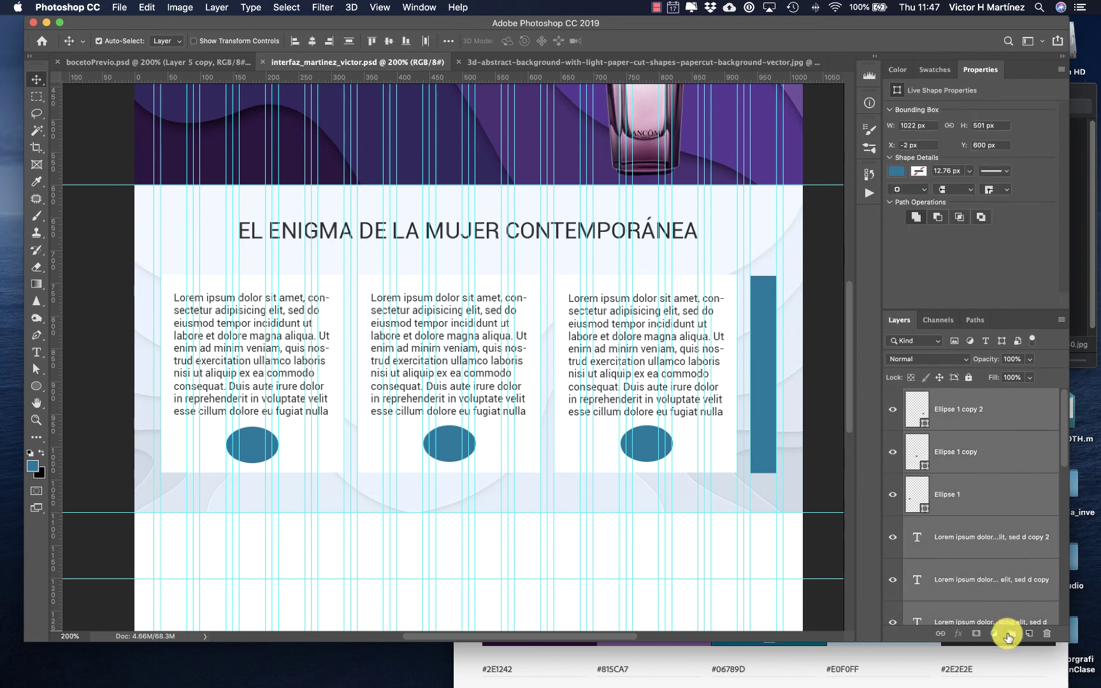
left_click(1010, 635)
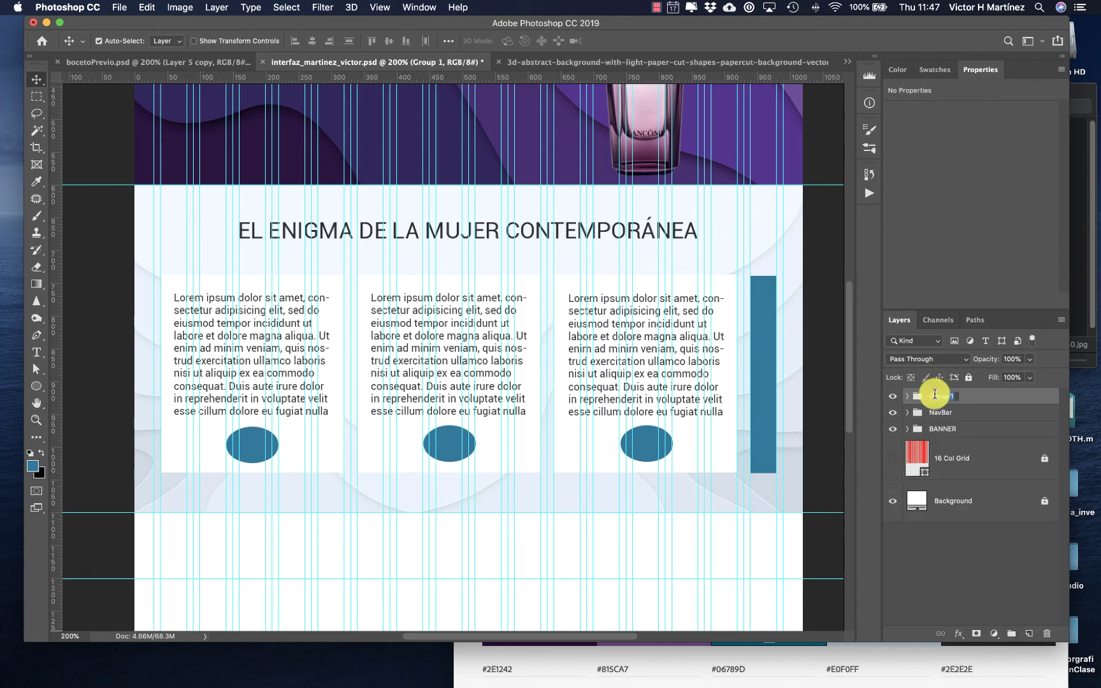
type("Contenido1")
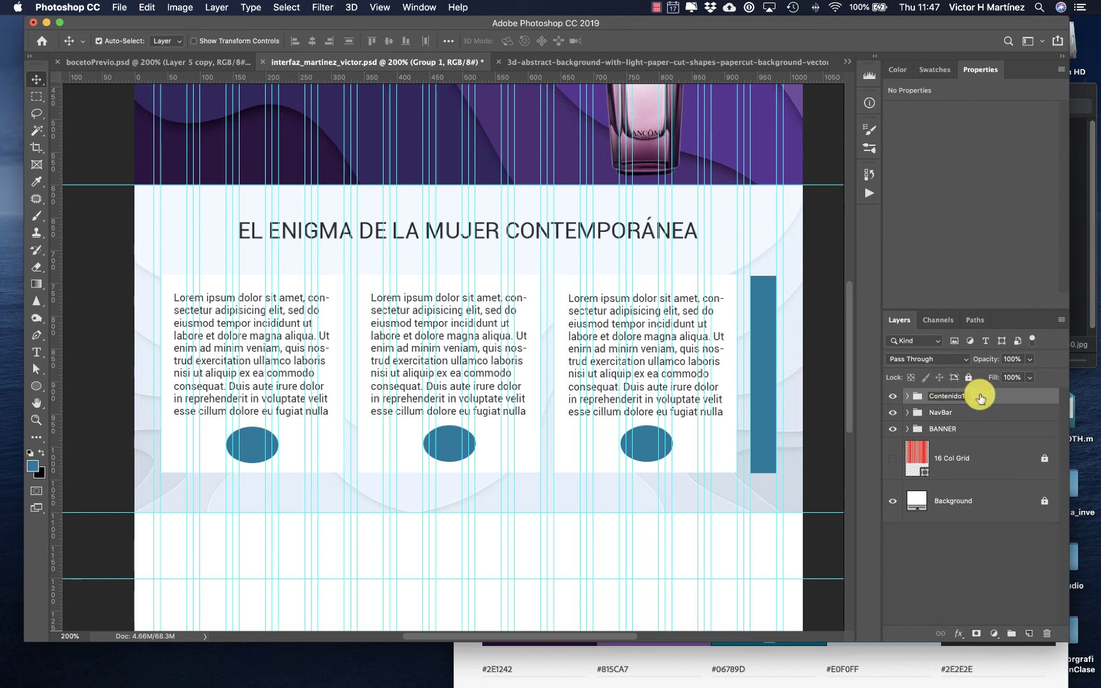
key("Return")
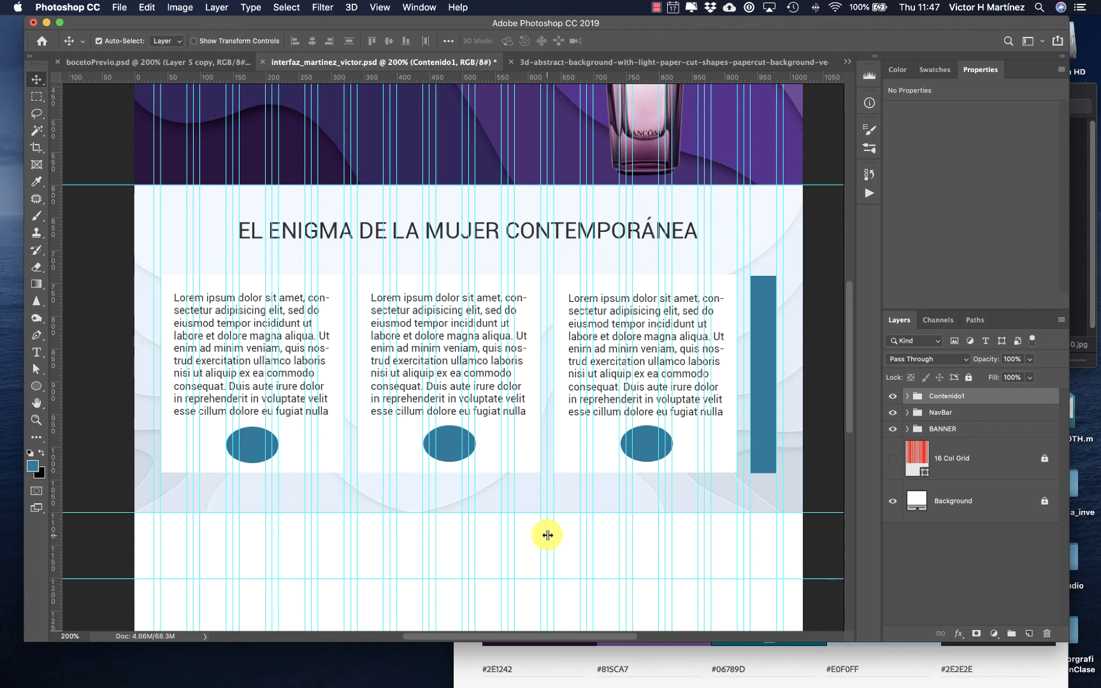
- In bocetoPrevio.psd, examine the wave strip with the Ver catálogo button by toggling the visibility of Layer 5 copy and Rounded Rectangle 1
scroll(547, 535, "down", 2)
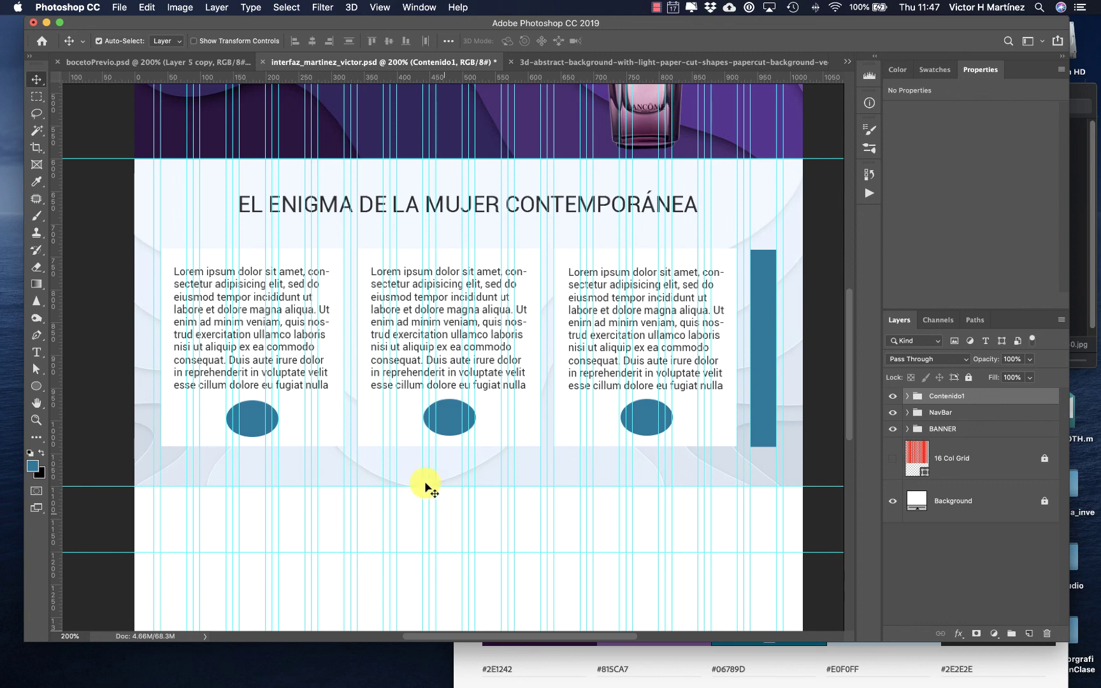
left_click(165, 63)
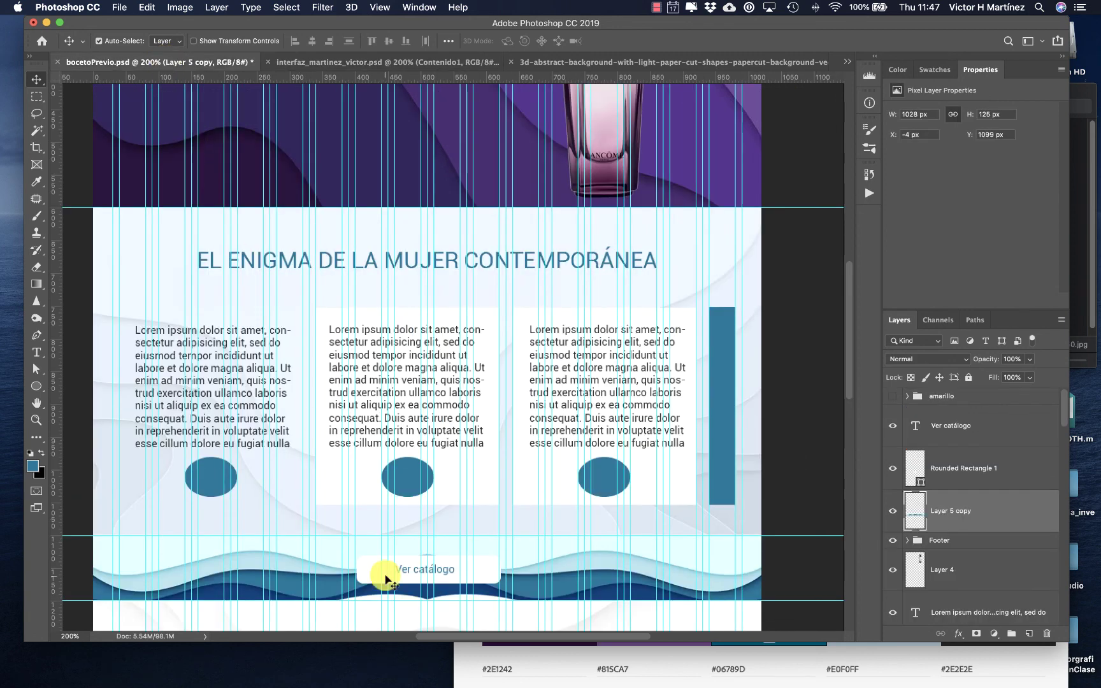
scroll(338, 554, "down", 4)
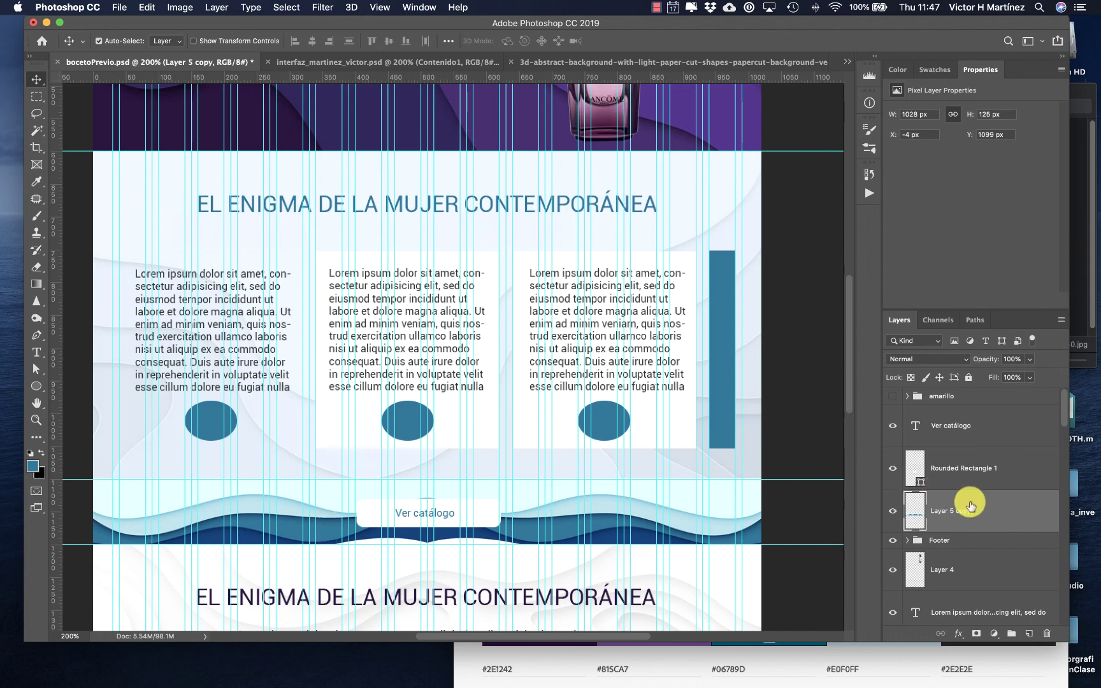
left_click(892, 514)
left_click(892, 513)
left_click(893, 469)
left_click(893, 469)
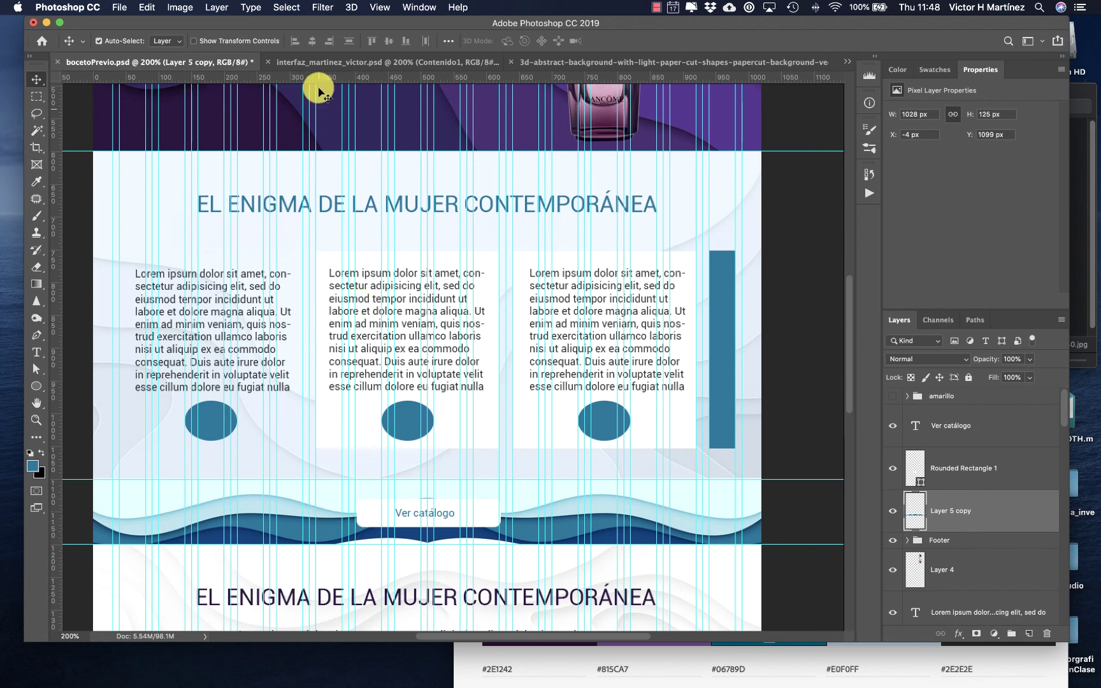
- Open papercut-background-wavy-style_1017-15450.jpg from the ElementosInterfaz folder in Photoshop and close the 3d-abstract-background image
left_click(321, 61)
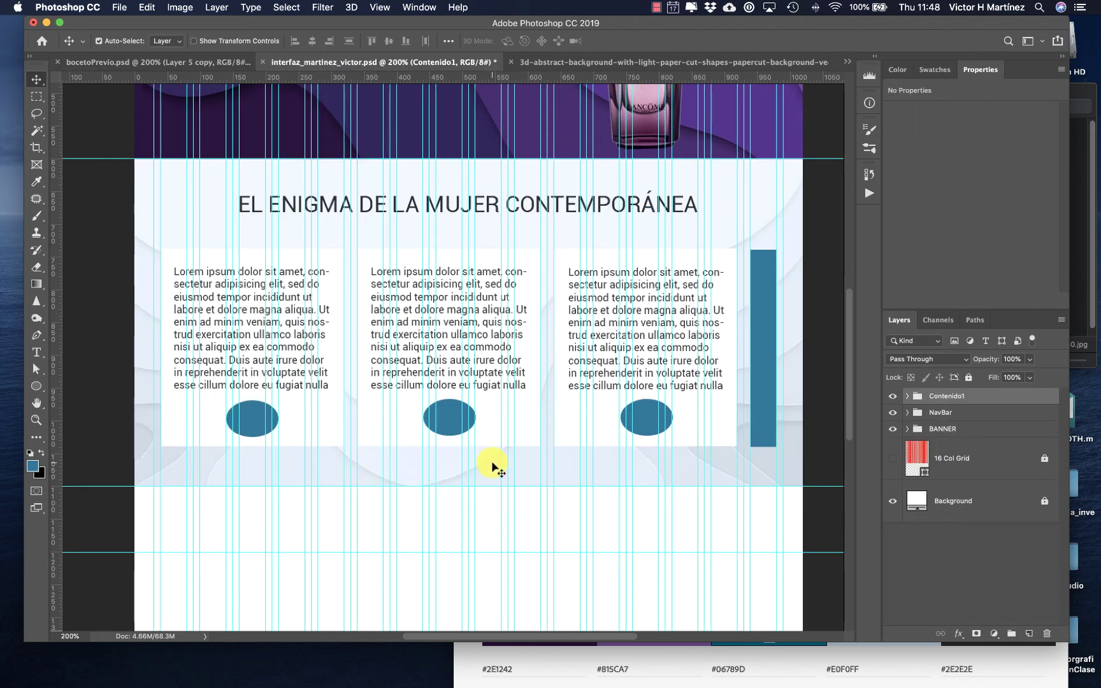
left_click(1082, 239)
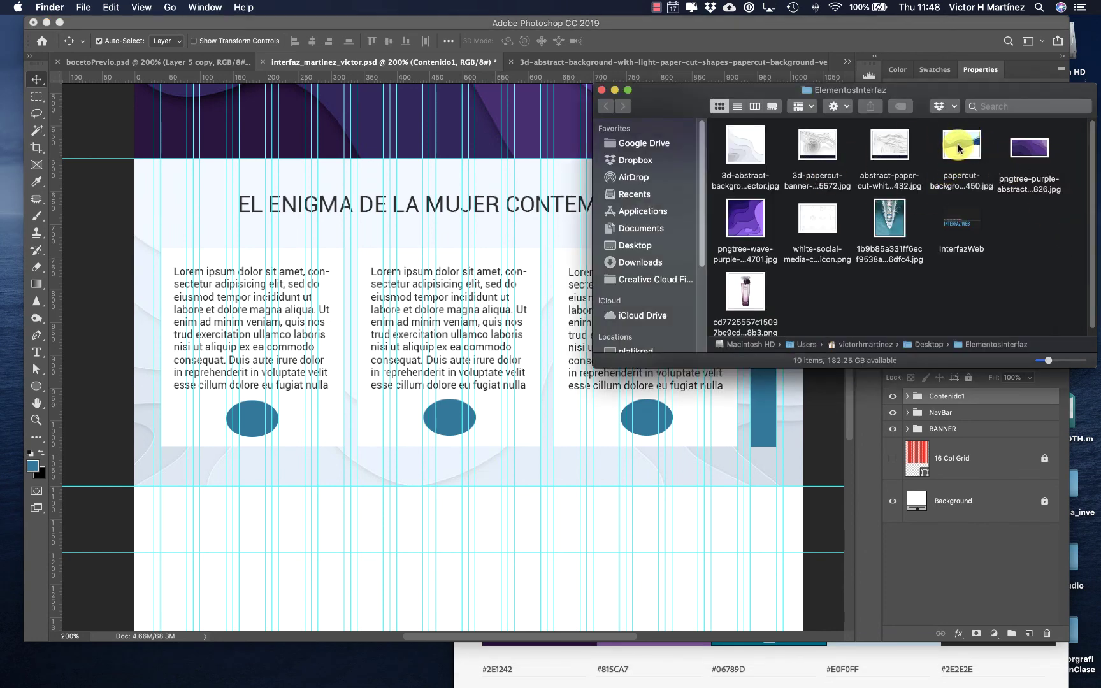
left_click_drag(962, 144, 564, 662)
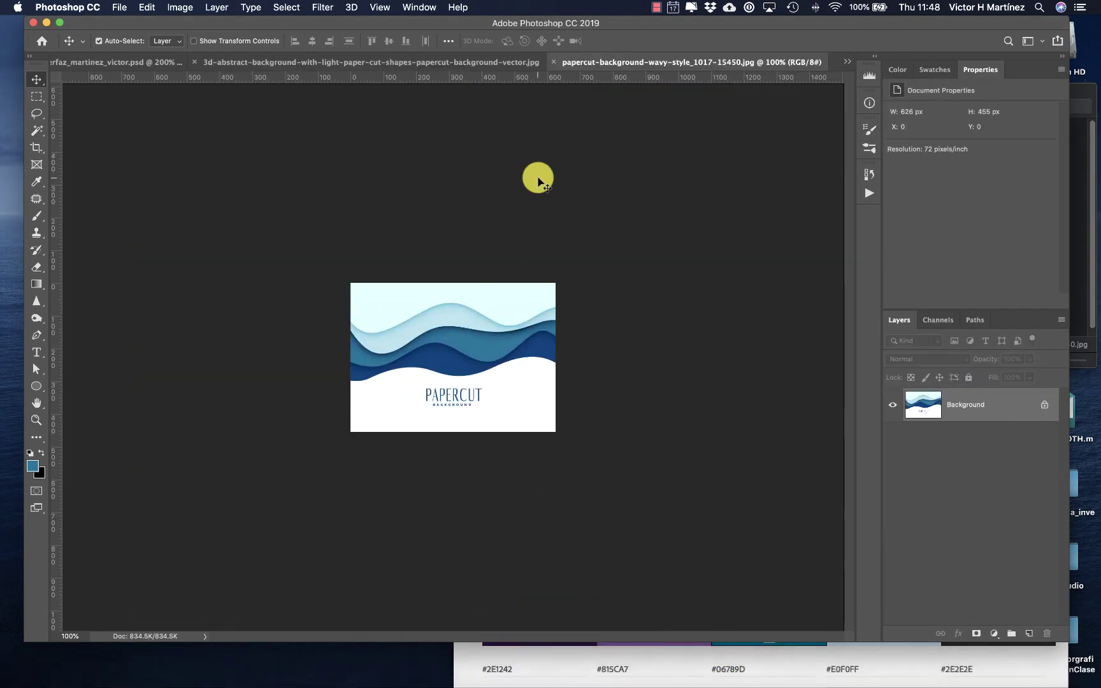
left_click(479, 67)
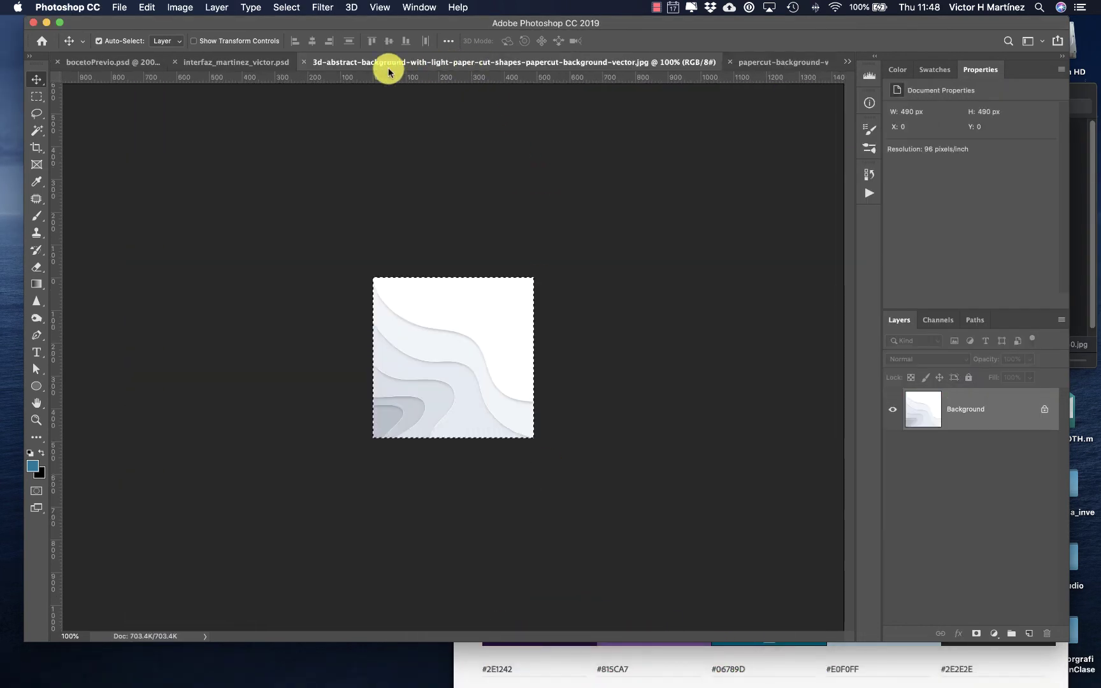
left_click(304, 62)
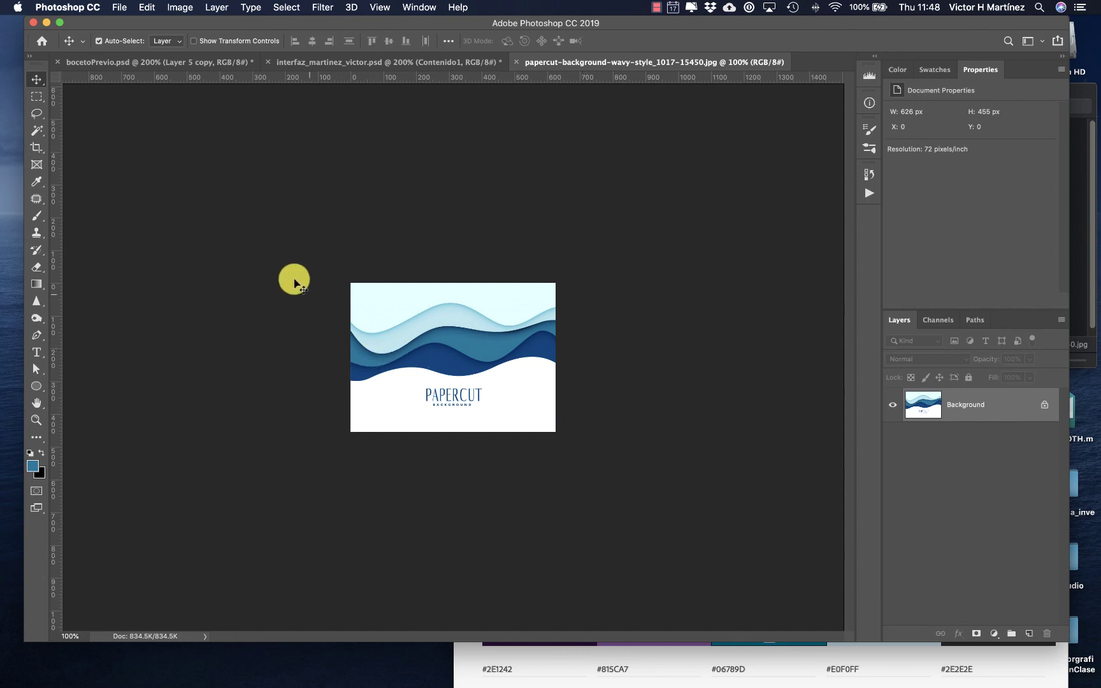
- Select the full-width wave artwork above the PAPERCUT title, about 626 × 295 px, and copy it
left_click(38, 98)
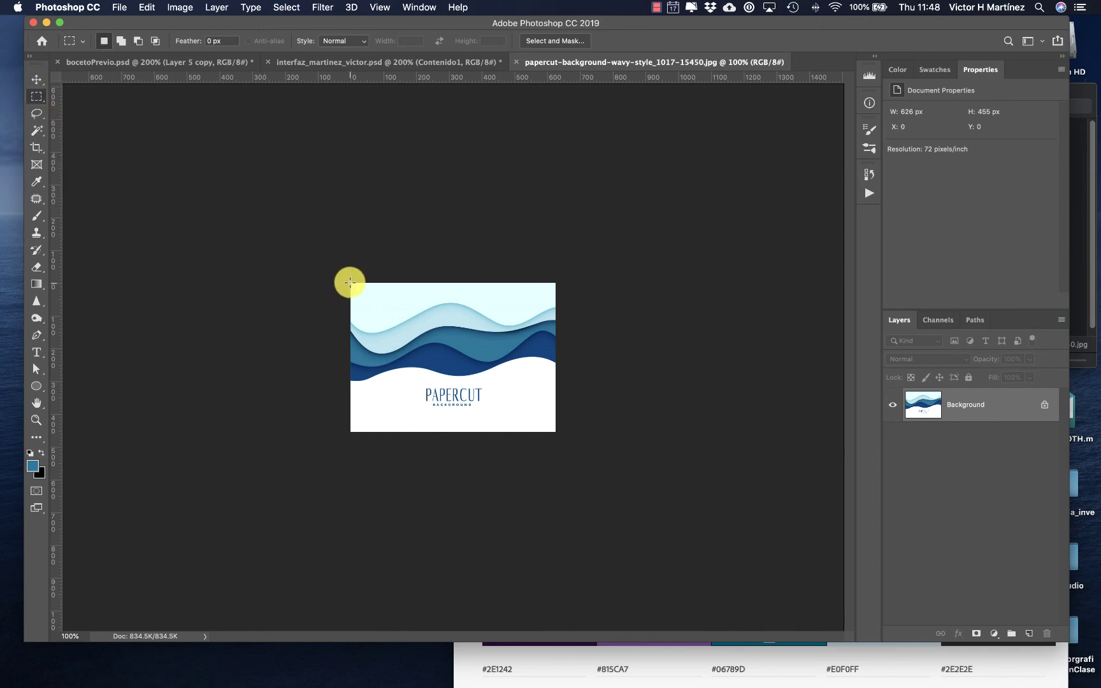
left_click_drag(350, 283, 580, 380)
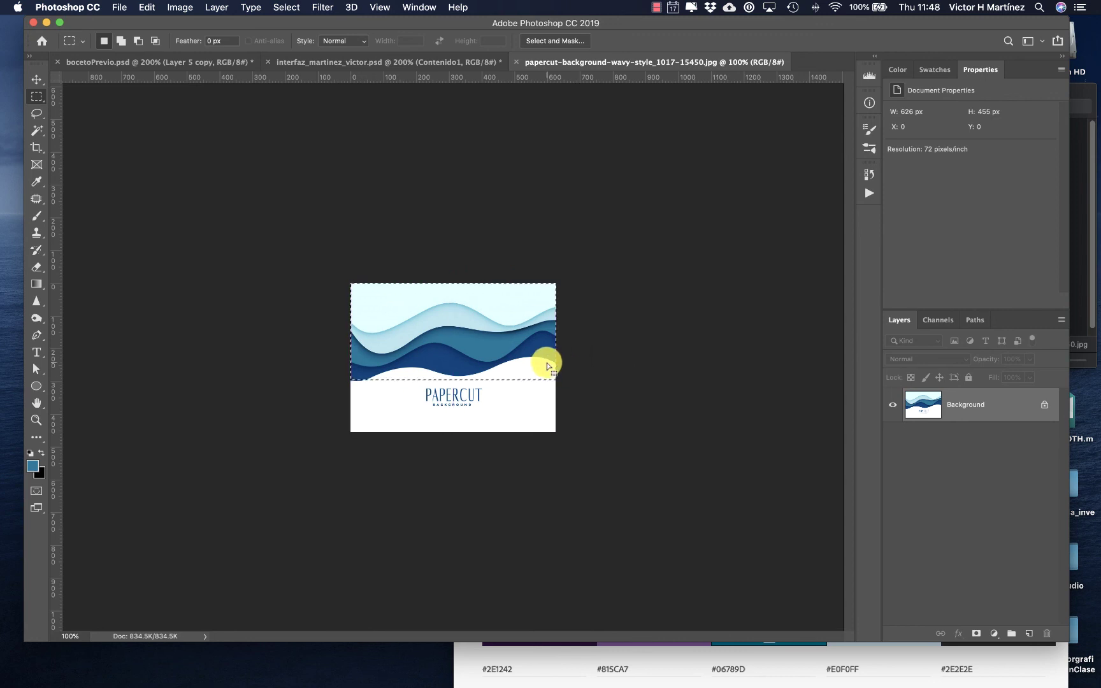
left_click(175, 8)
mouse_move(148, 8)
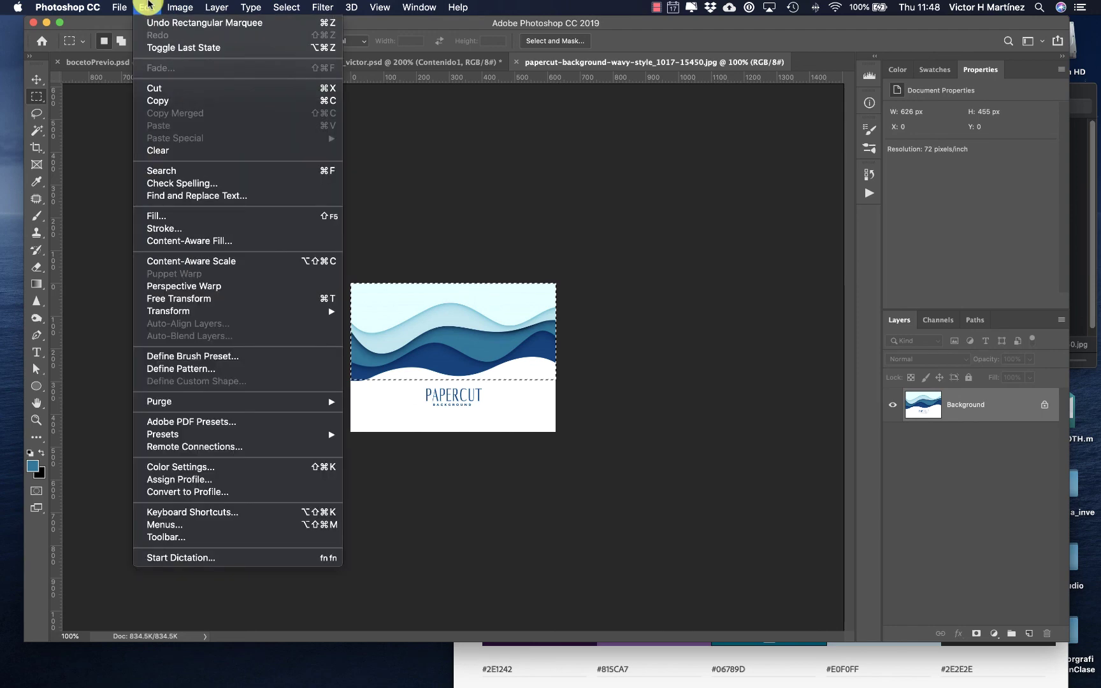
left_click(167, 101)
- Paste the copied waves into the interface document as a new layer above the Contenido1 group
left_click(342, 66)
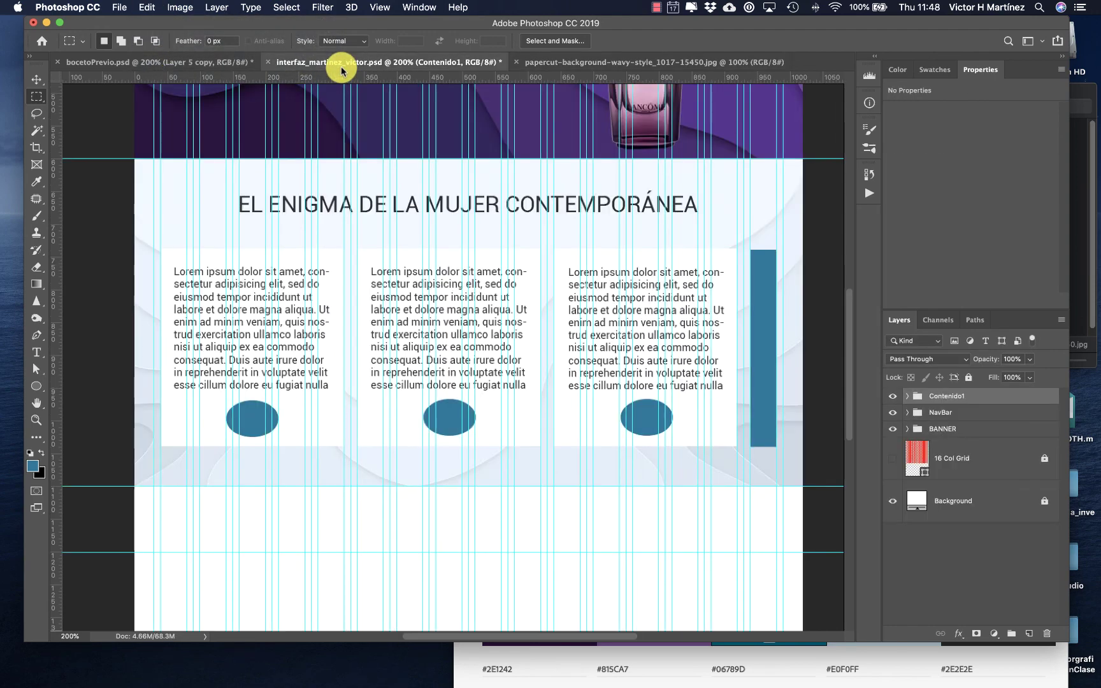
left_click(946, 561)
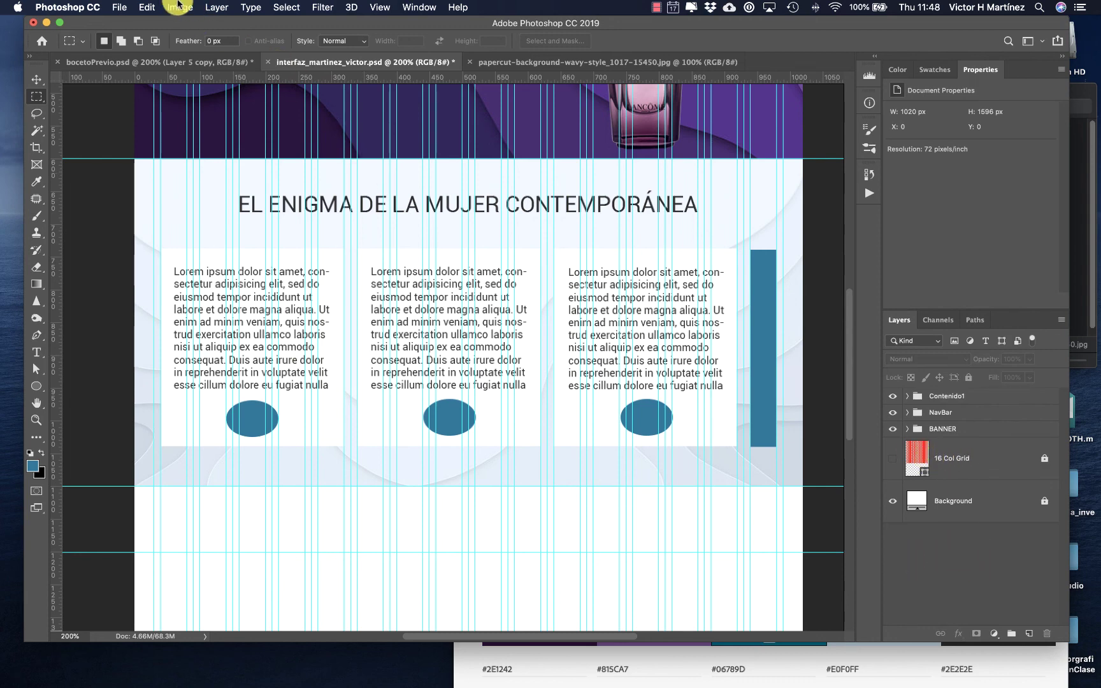
left_click(178, 7)
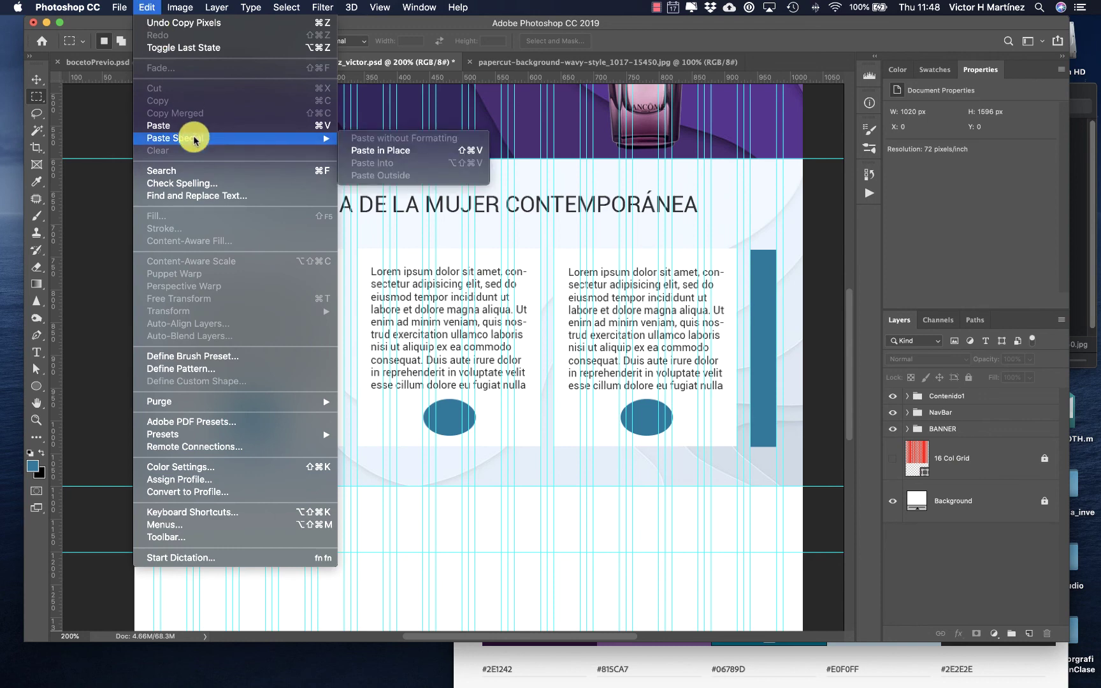
left_click(180, 126)
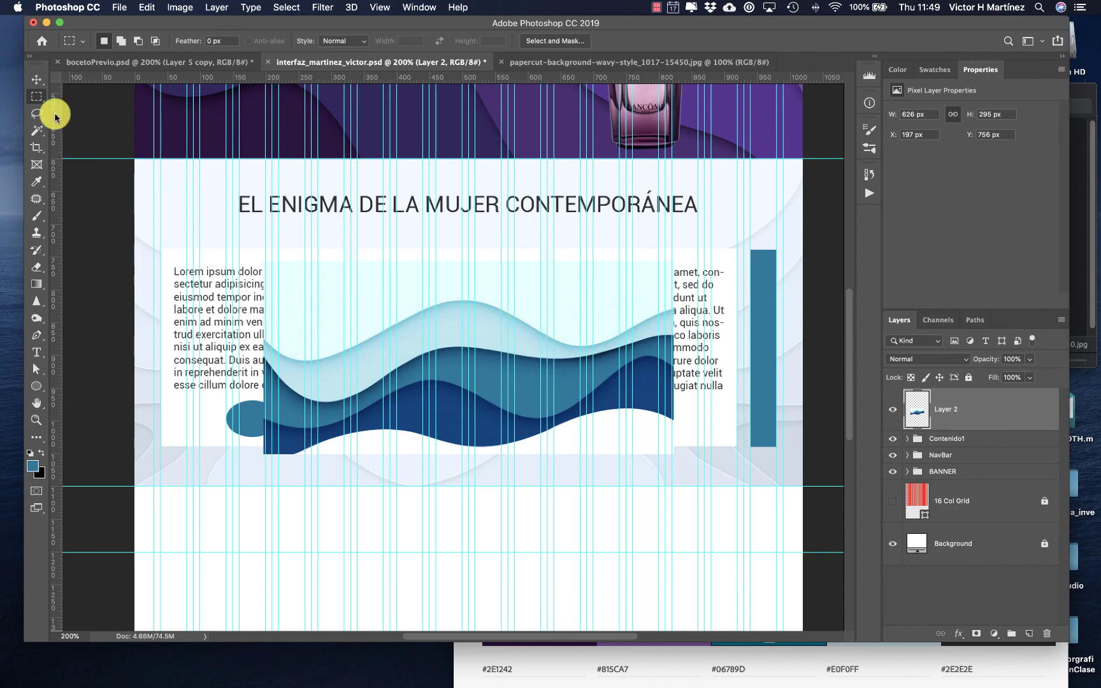
- Move the pasted wave layer to the page's left edge below the cards, at X -6 px, Y 906 px
left_click(36, 81)
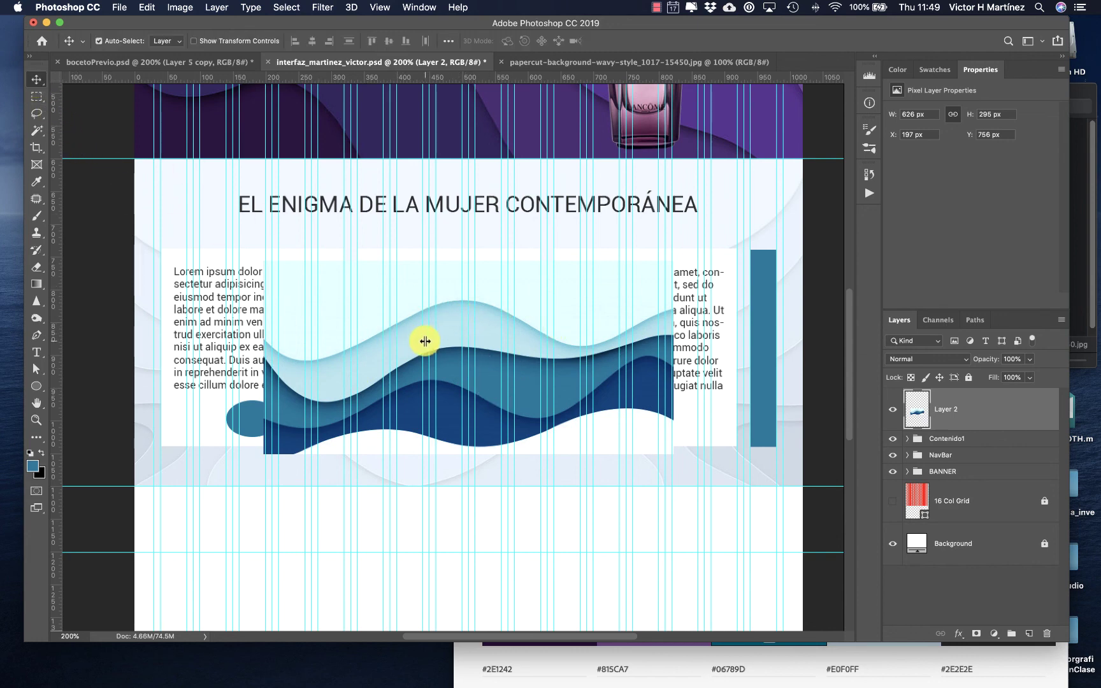
left_click_drag(407, 344, 276, 428)
left_click_drag(275, 430, 276, 443)
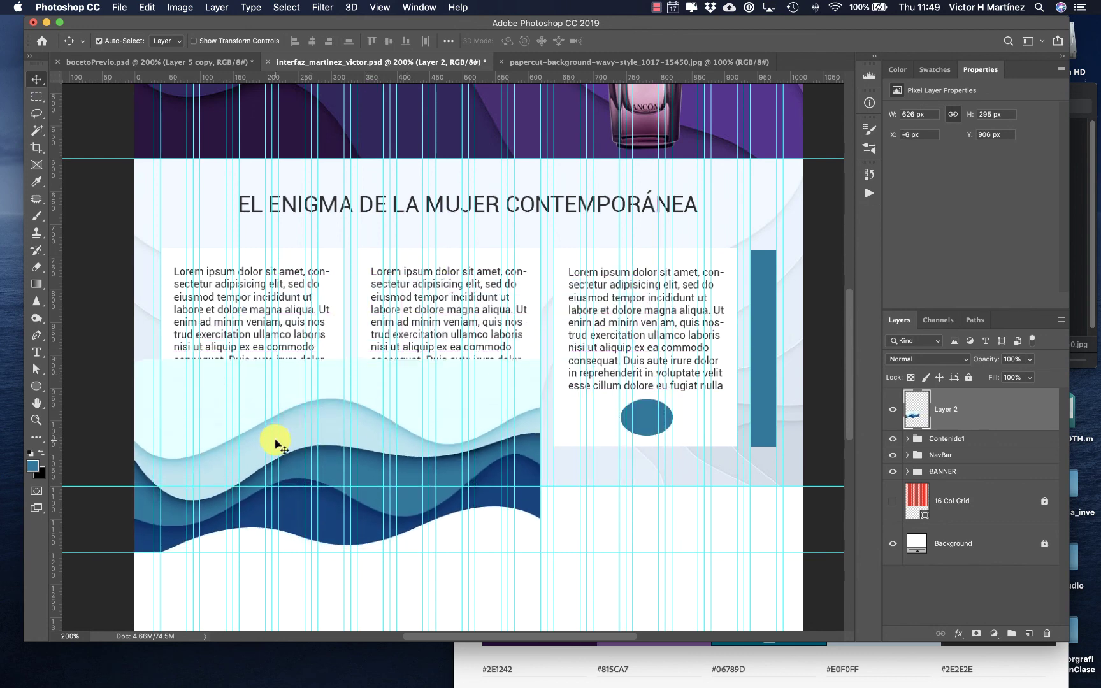
- Resize the pasted wave layer with Free Transform to about 676 × 141 px, flattening it into a low strip below the cards
left_click(143, 14)
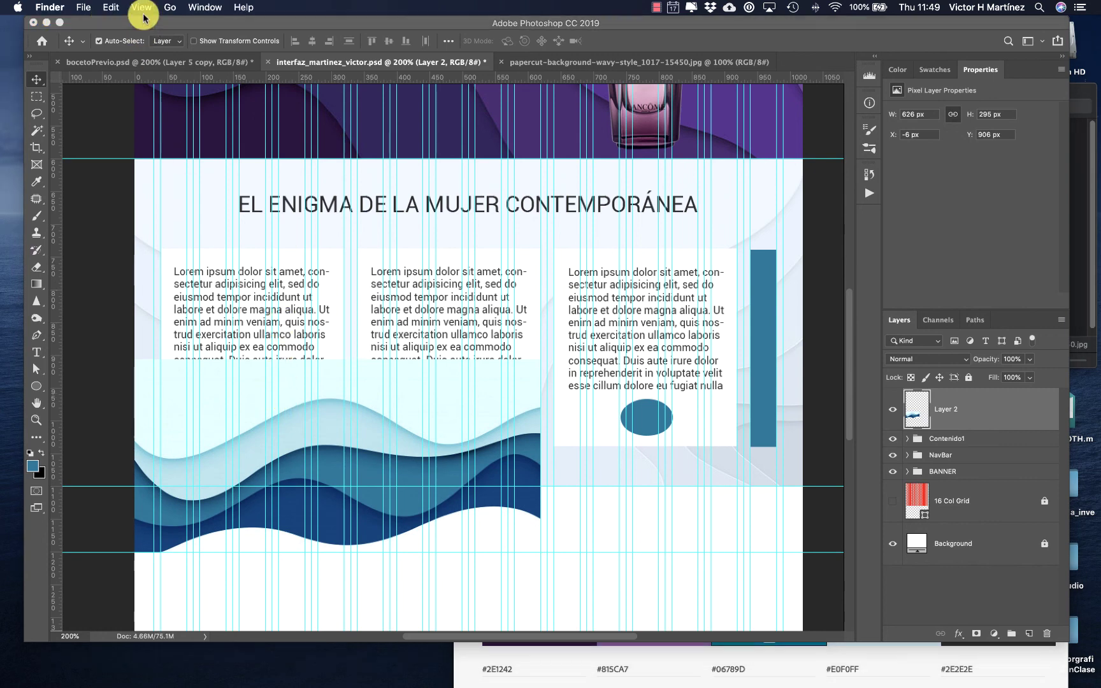
left_click(142, 21)
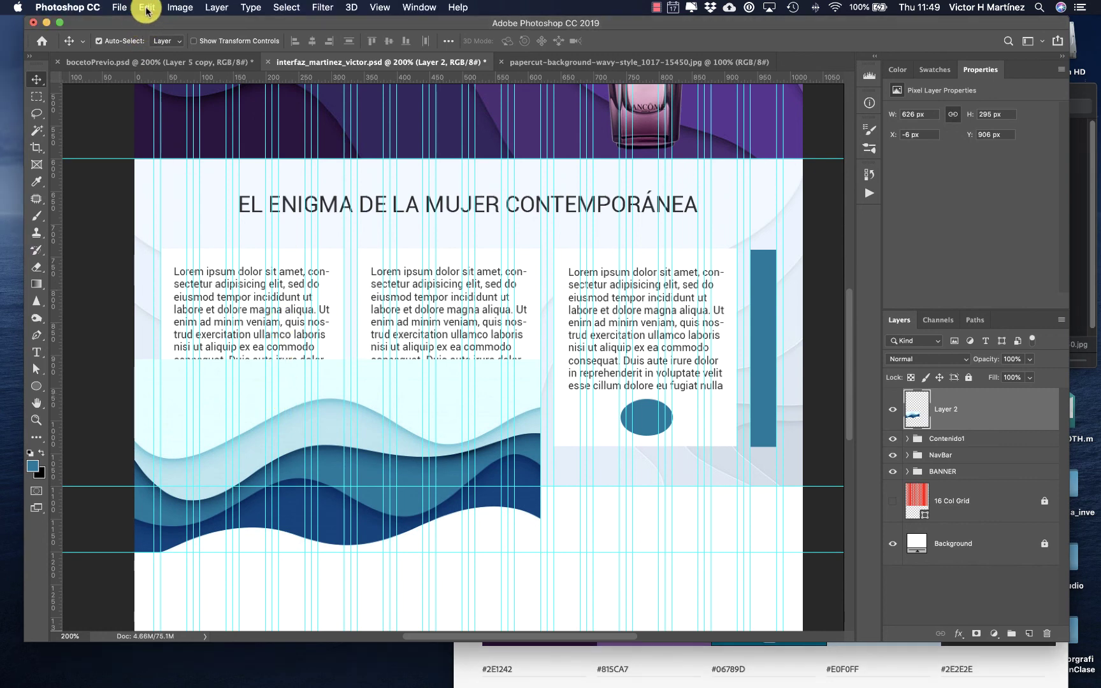
left_click(146, 7)
mouse_move(205, 319)
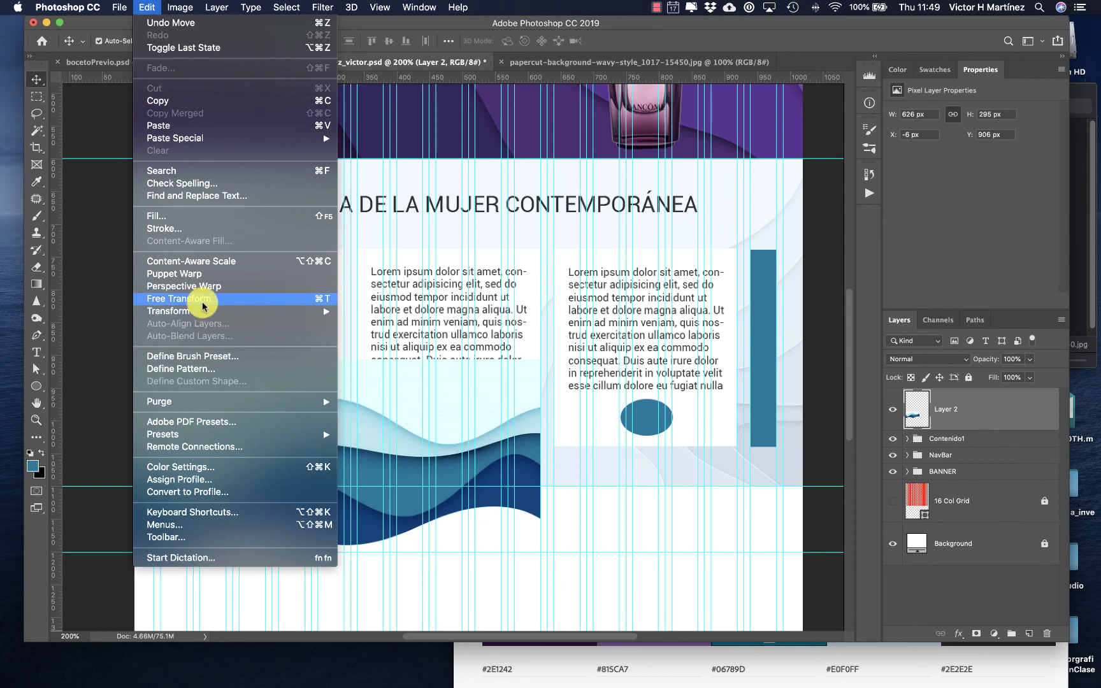
left_click(191, 298)
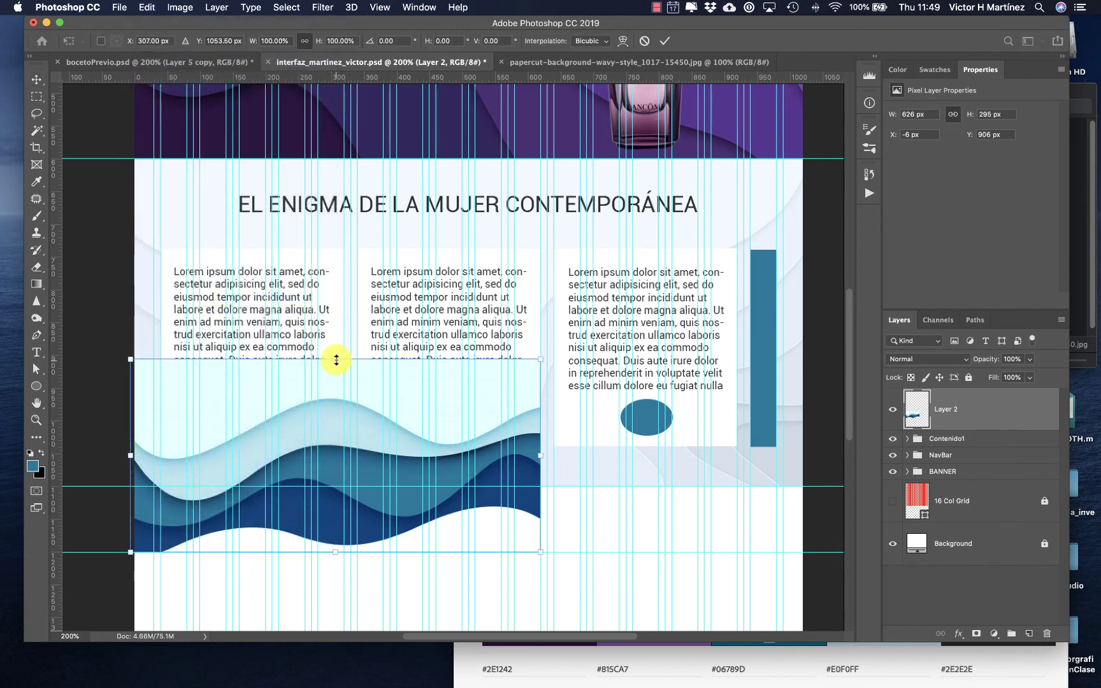
left_click_drag(336, 361, 336, 480)
- Apply the transform and shift the wave strip past the page's left edge, to X -166 px, Y 1085 px
key("Left")
key("Left")
key("Left")
key("Left")
key("Left")
key("Left")
key("Left")
key("Left")
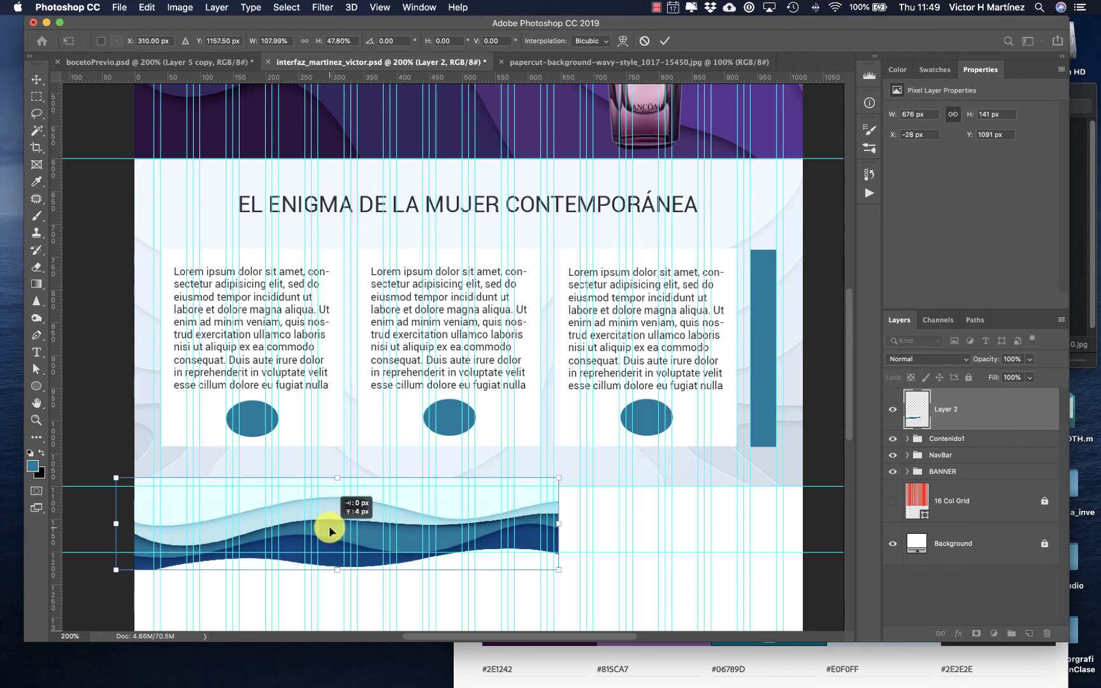
key("Up")
key("Up")
key("Up")
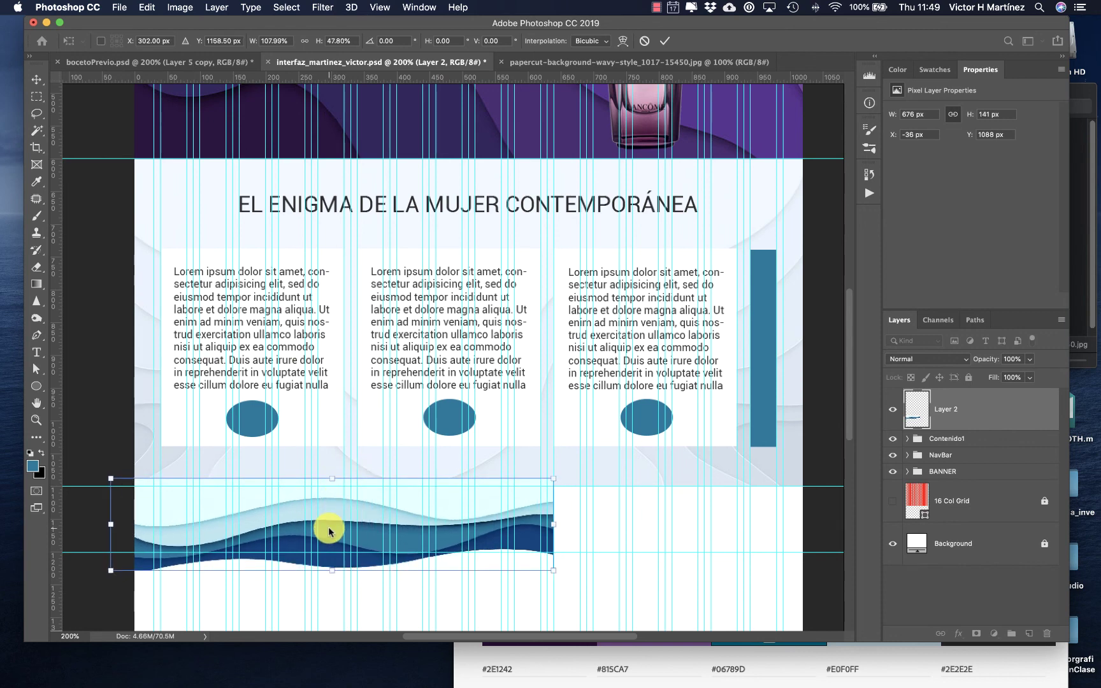
key("Return")
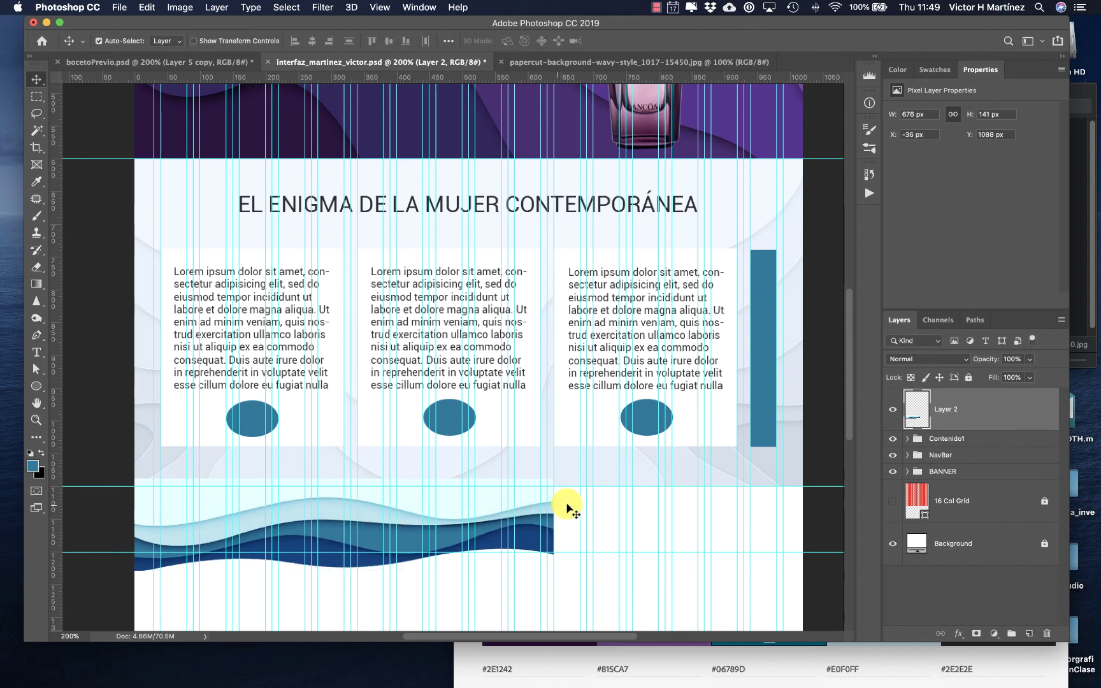
left_click_drag(453, 516, 364, 513)
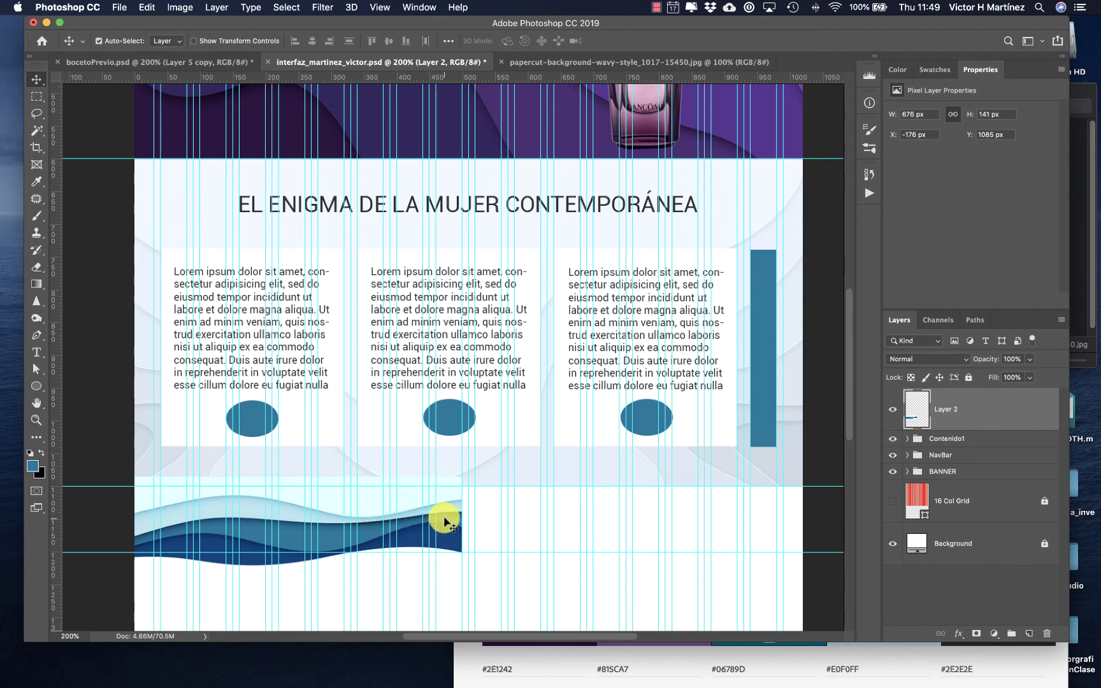
left_click_drag(444, 521, 453, 522)
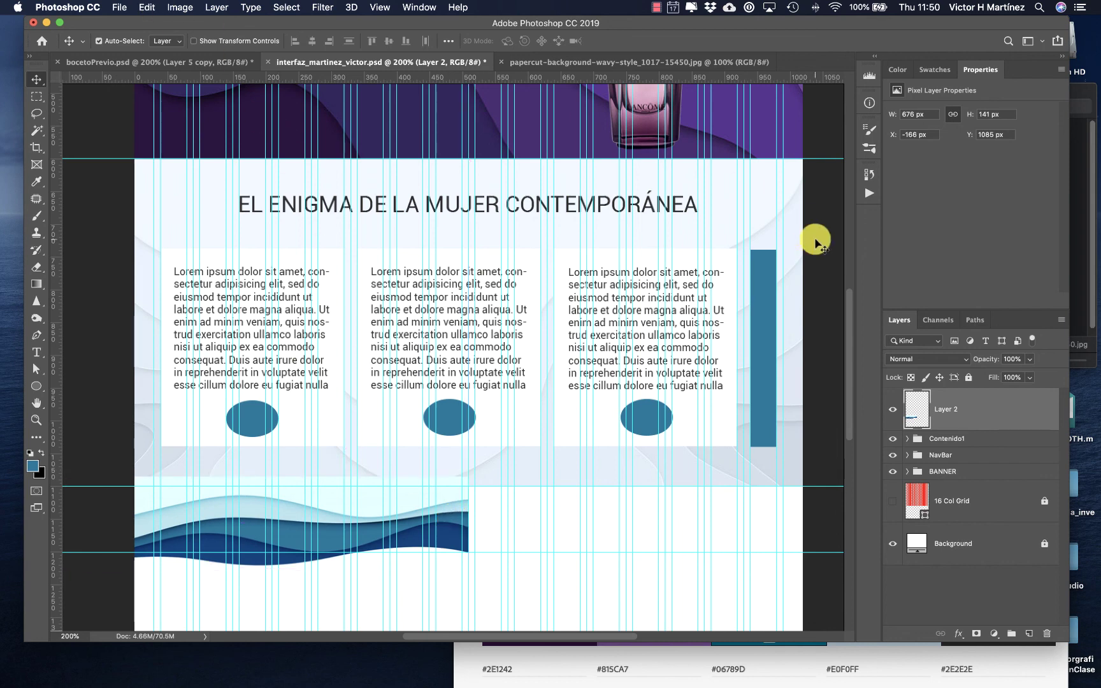
- Duplicate the wave layer and place the horizontally flipped copy at X 509 px, Y 1085 px, so it mirrors and adjoins the original
left_click_drag(989, 435, 1031, 636)
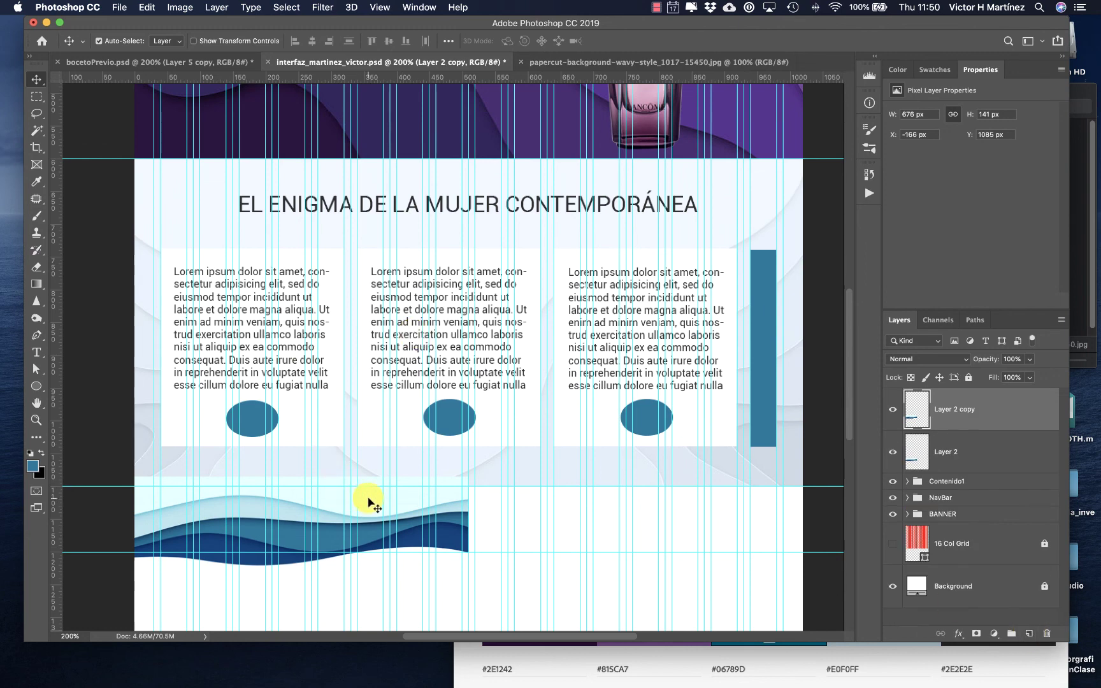
left_click_drag(370, 504, 450, 502)
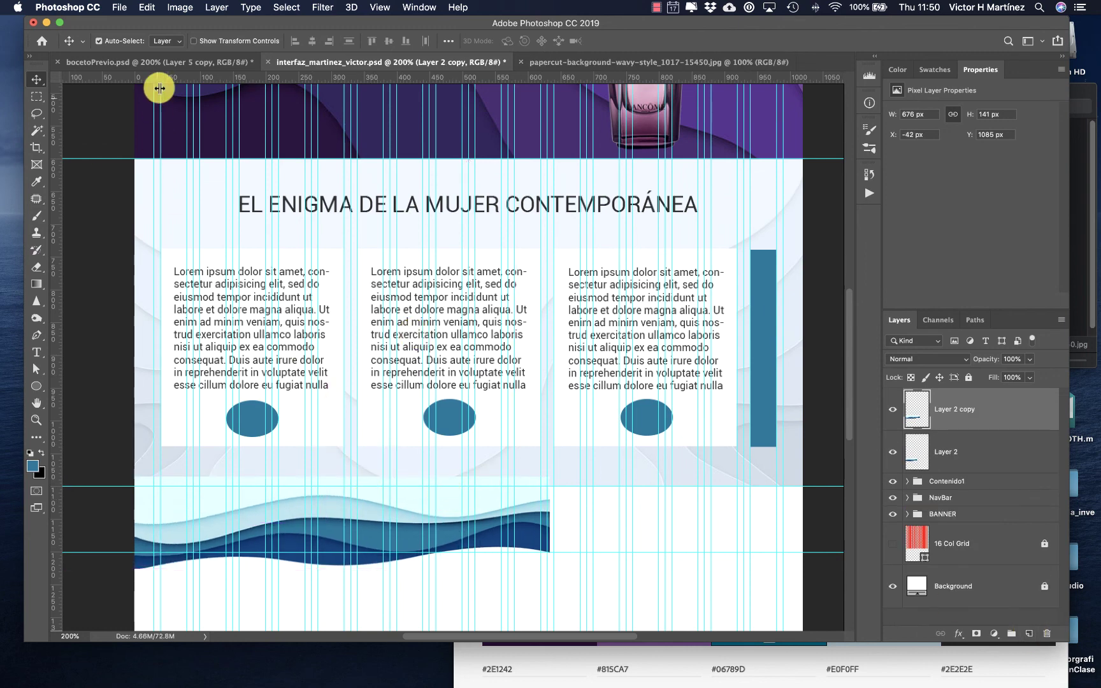
left_click(171, 8)
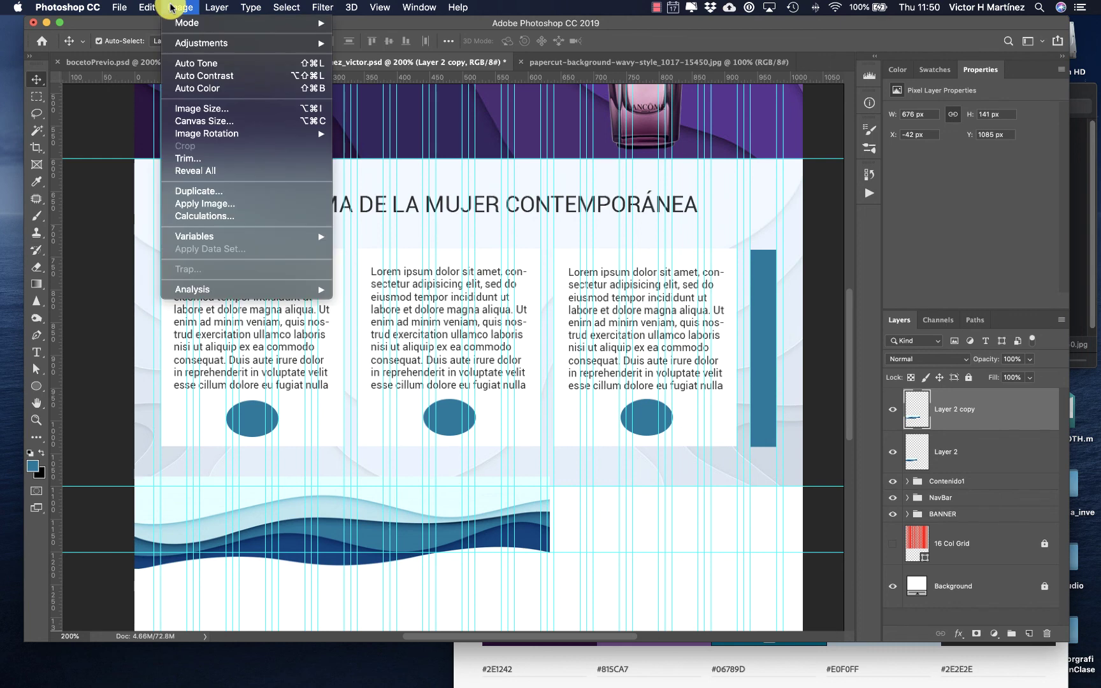
mouse_move(156, 6)
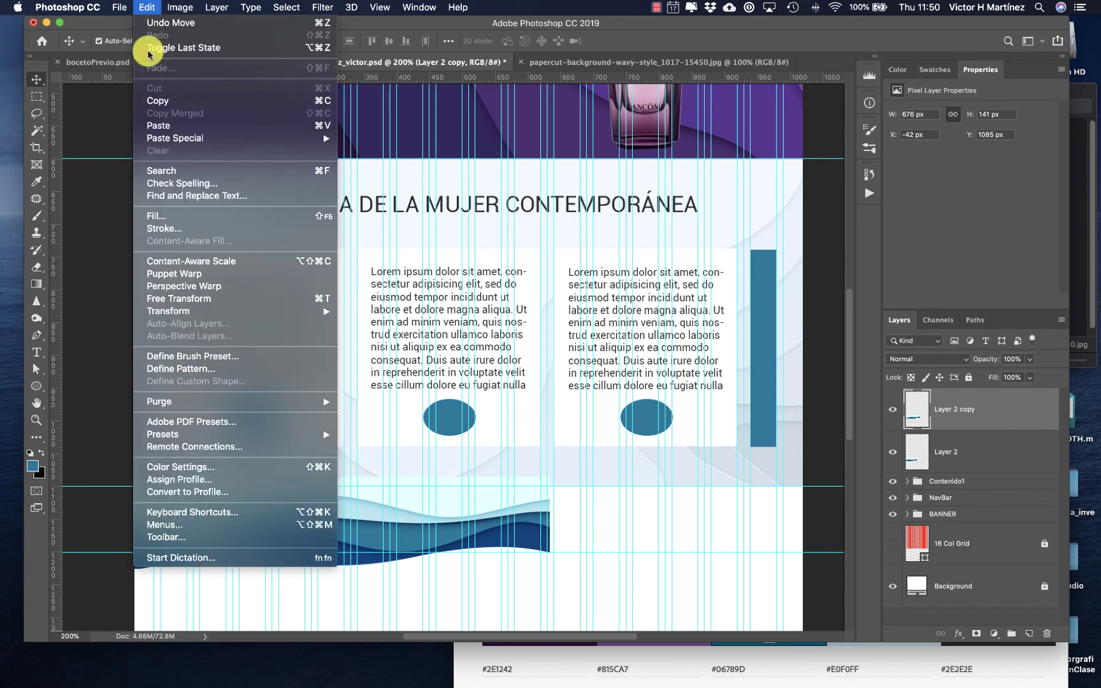
mouse_move(176, 311)
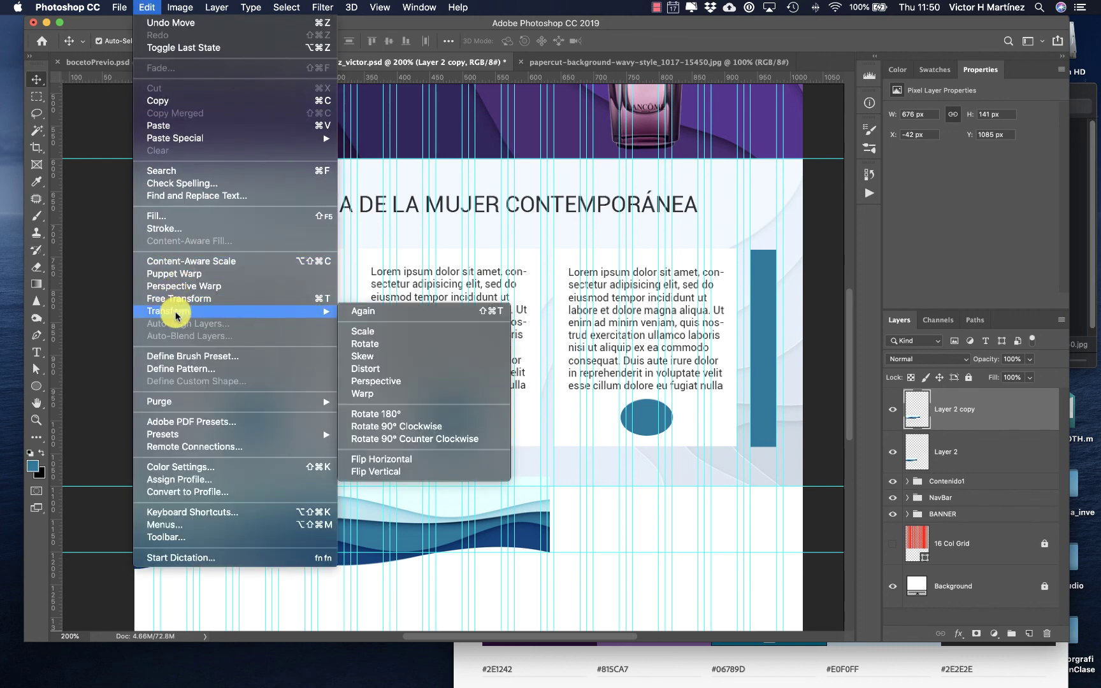
left_click(394, 458)
left_click_drag(357, 515, 696, 509)
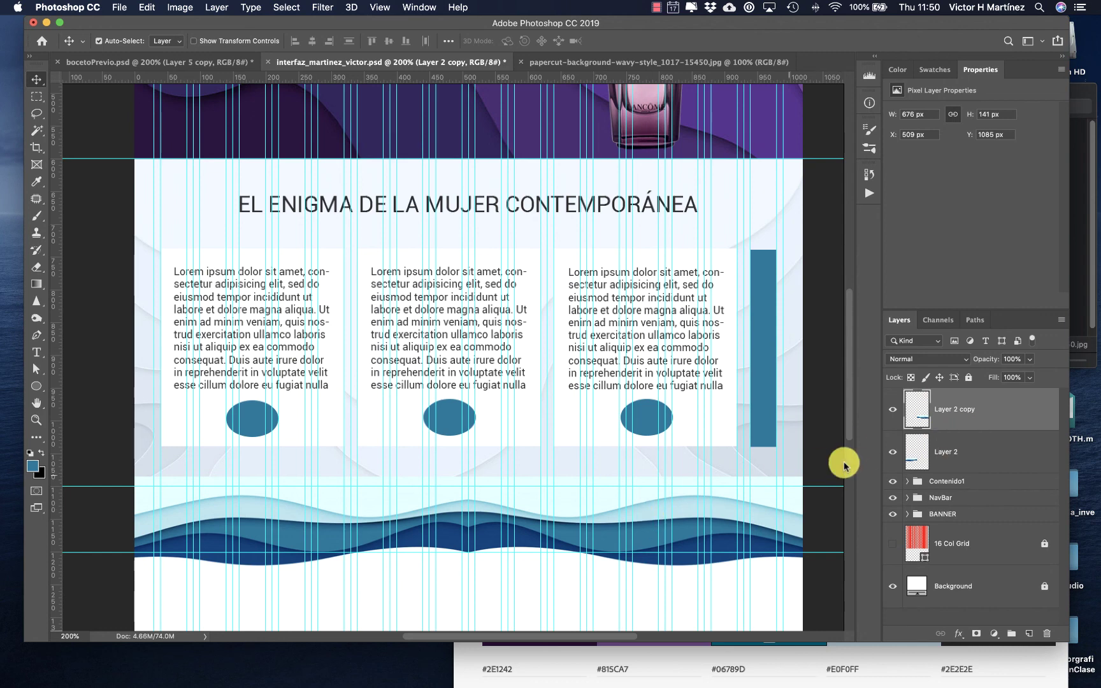
- Examine the wave strip in bocetoPrevio.psd by hiding and reshowing Layer 5 copy, and return to interfaz_martinez_victor.psd
left_click(211, 62)
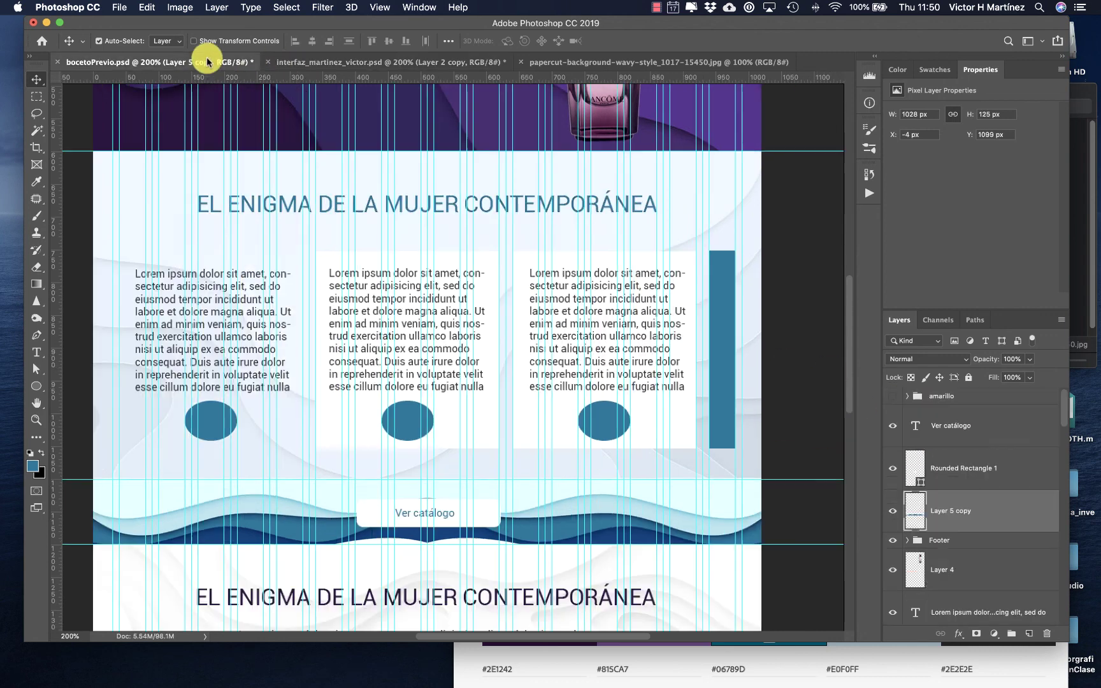
left_click(892, 512)
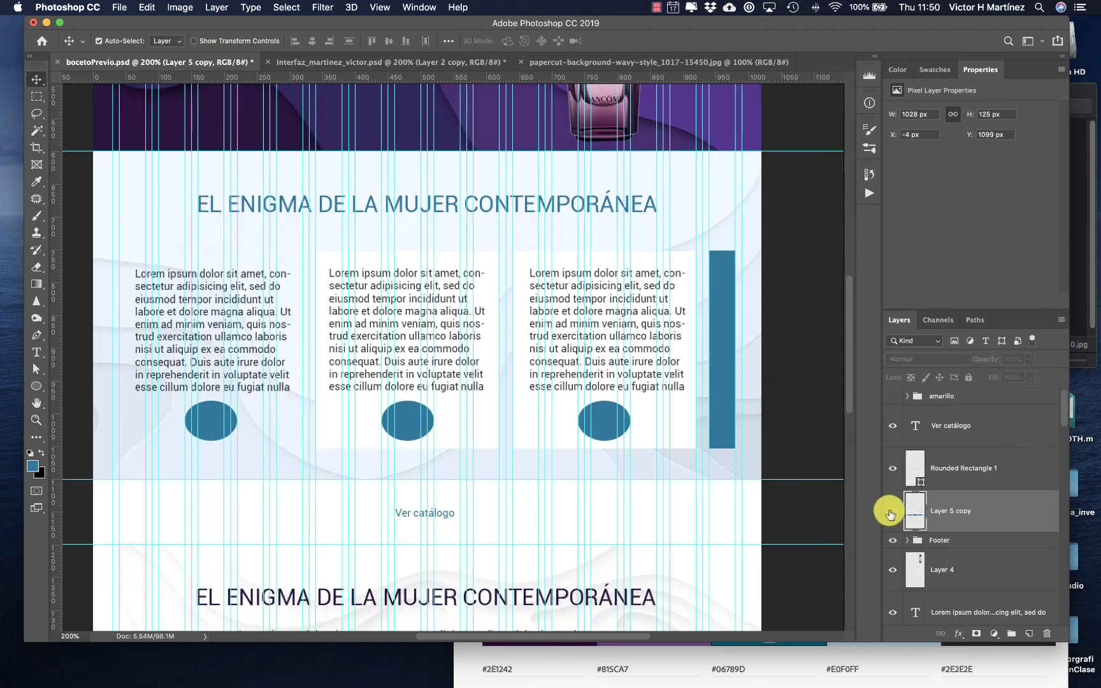
left_click(891, 512)
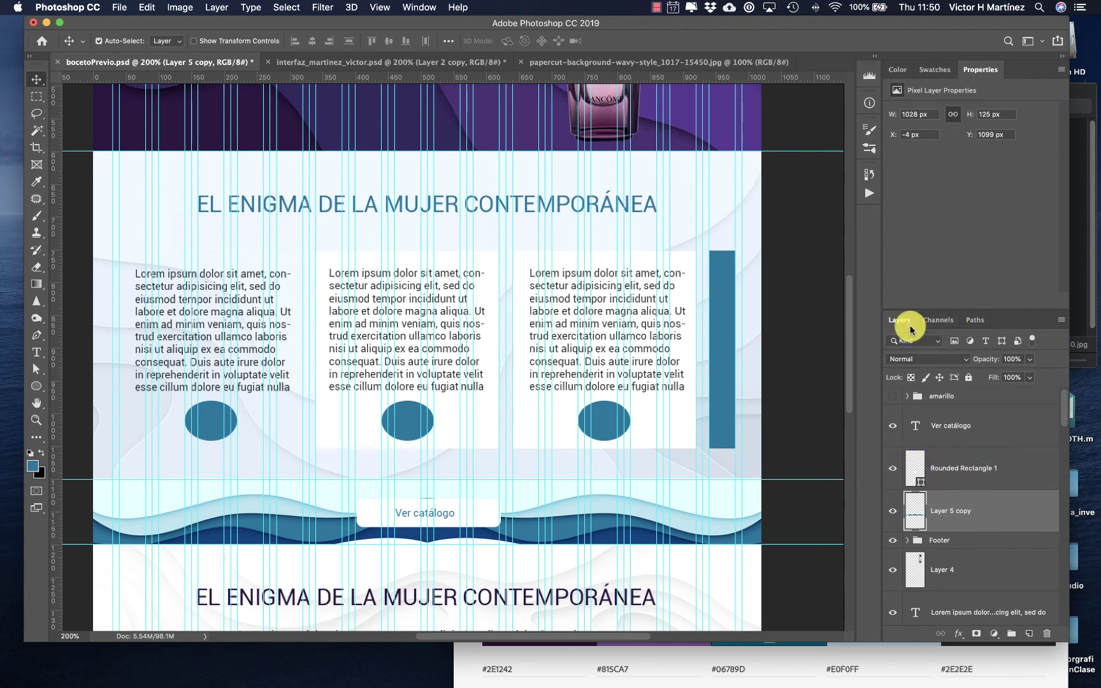
left_click(360, 64)
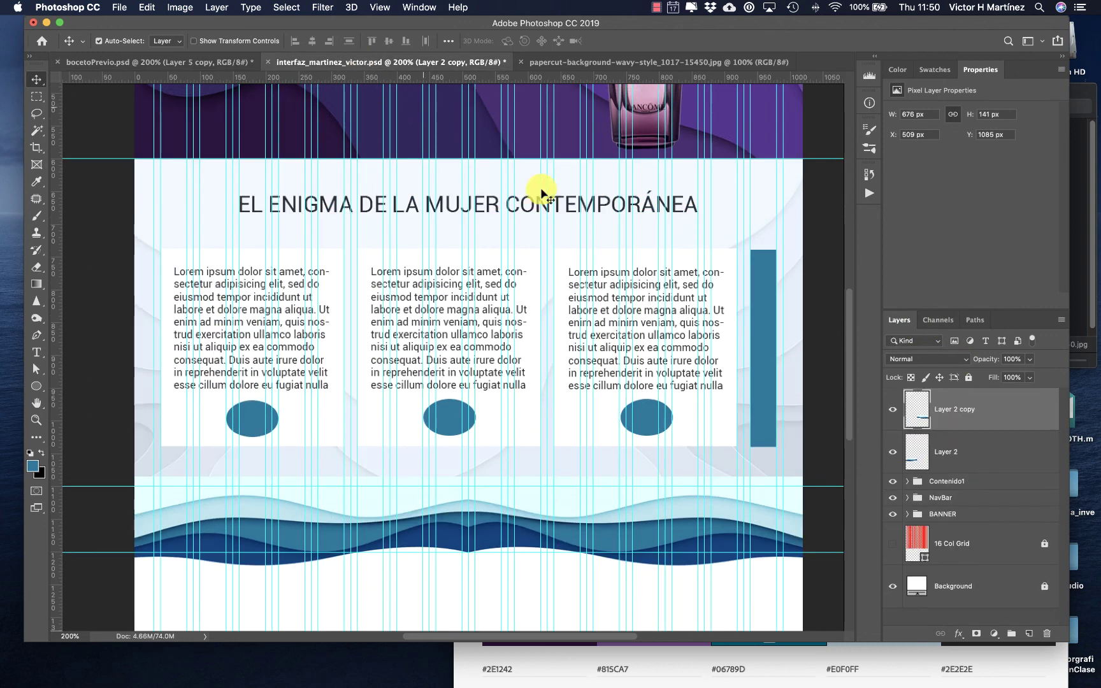
- Merge the two wave layers into one layer and rename it waveCall
left_click(965, 450, "shift")
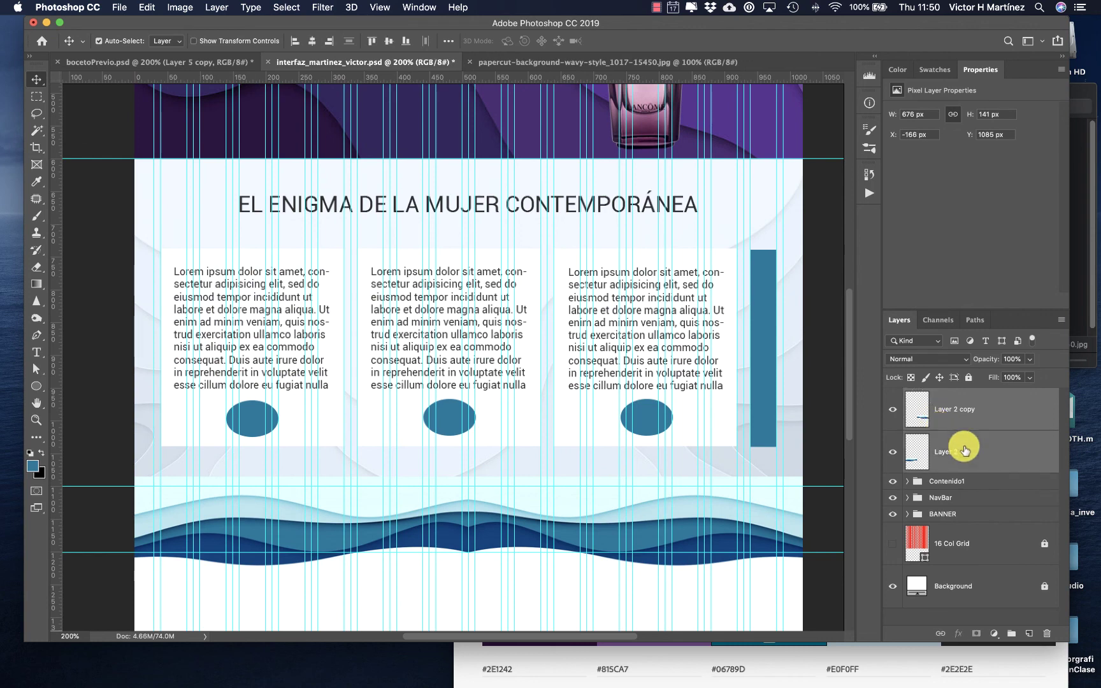
left_click(961, 420)
left_click(973, 463, "shift")
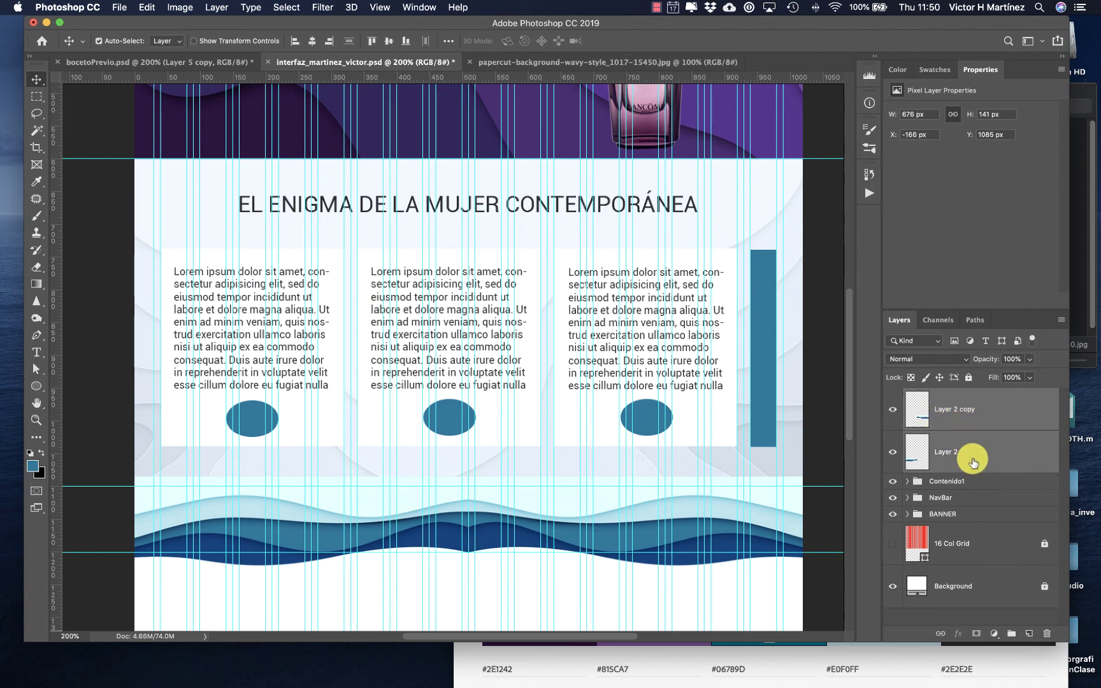
left_click(1061, 320)
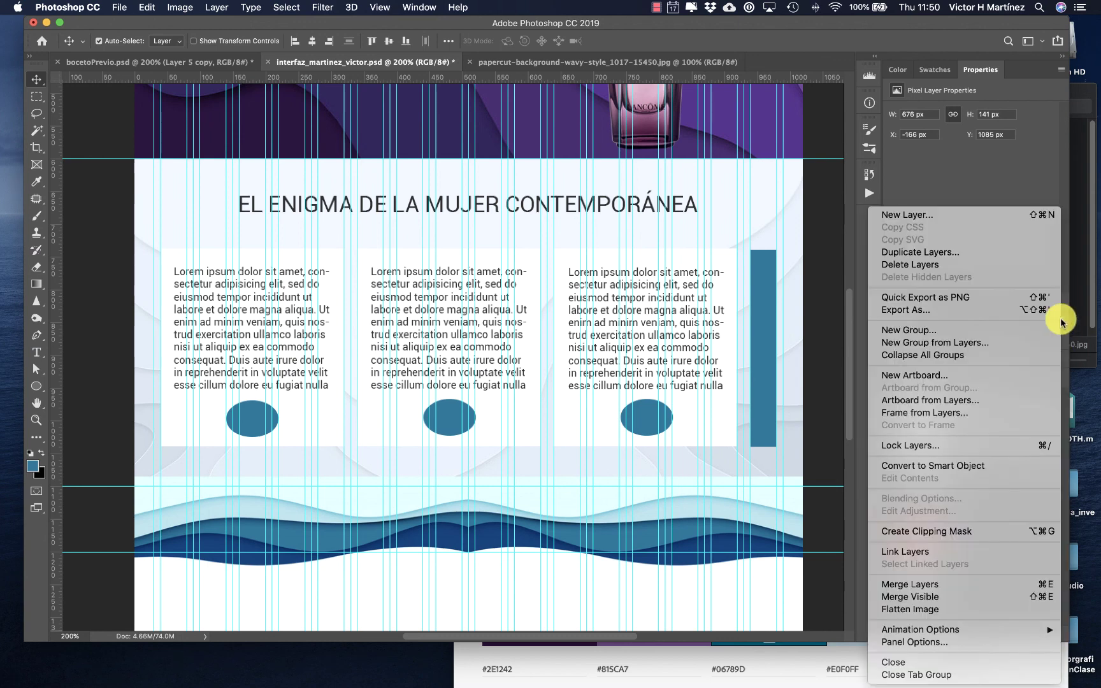
left_click(960, 590)
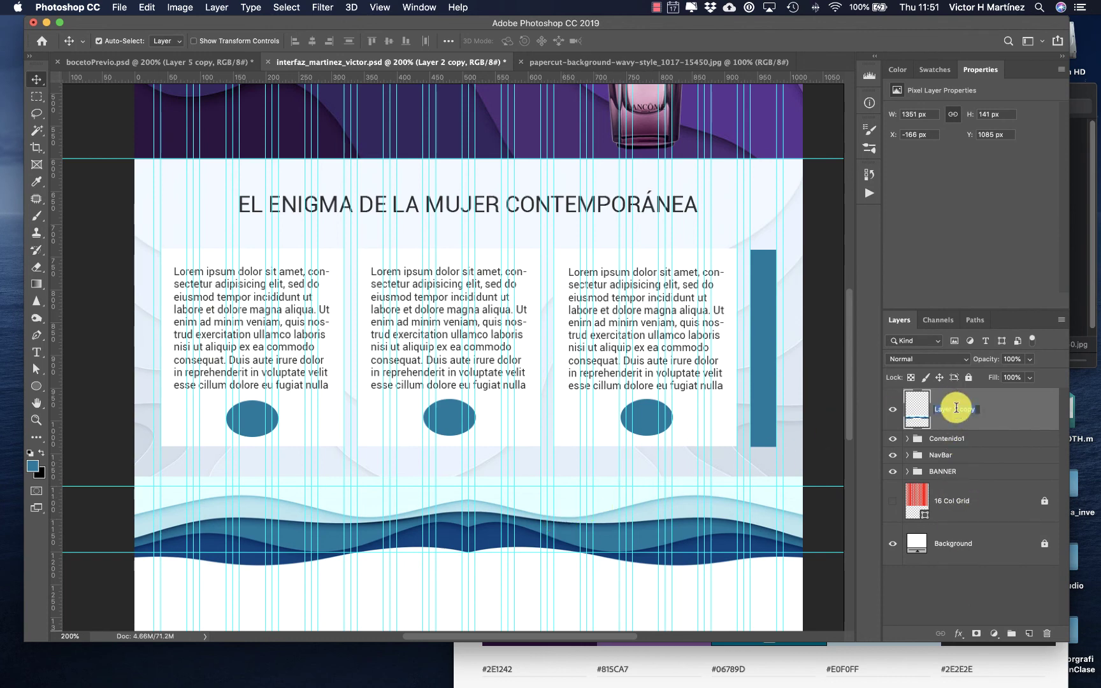
type("waveCall")
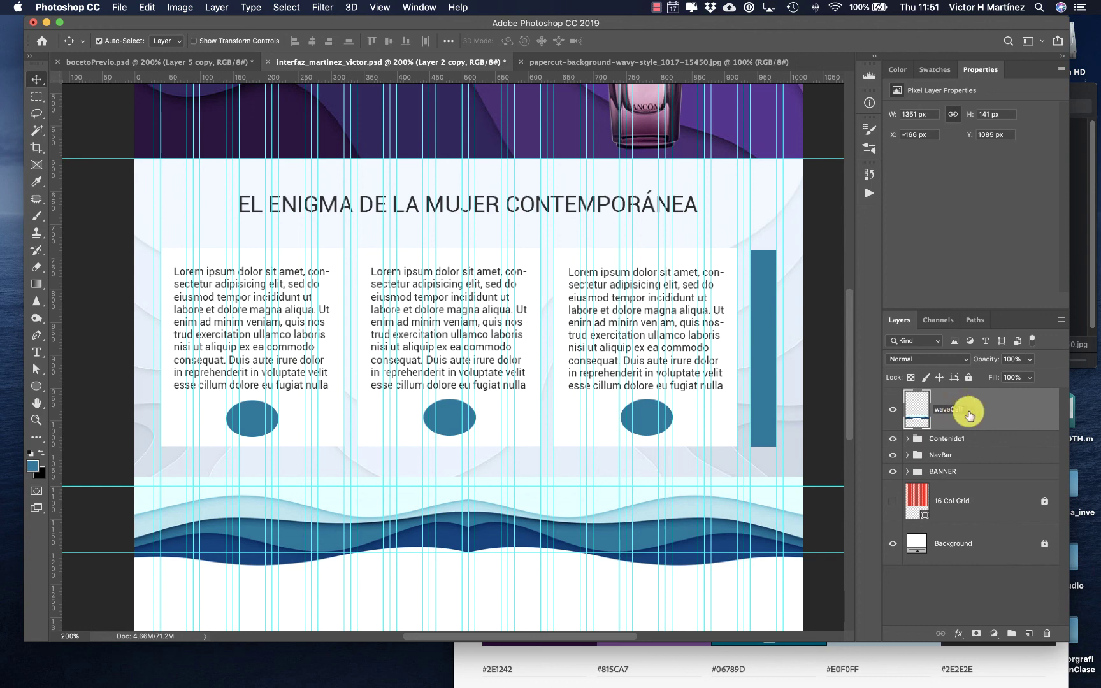
left_click(995, 408)
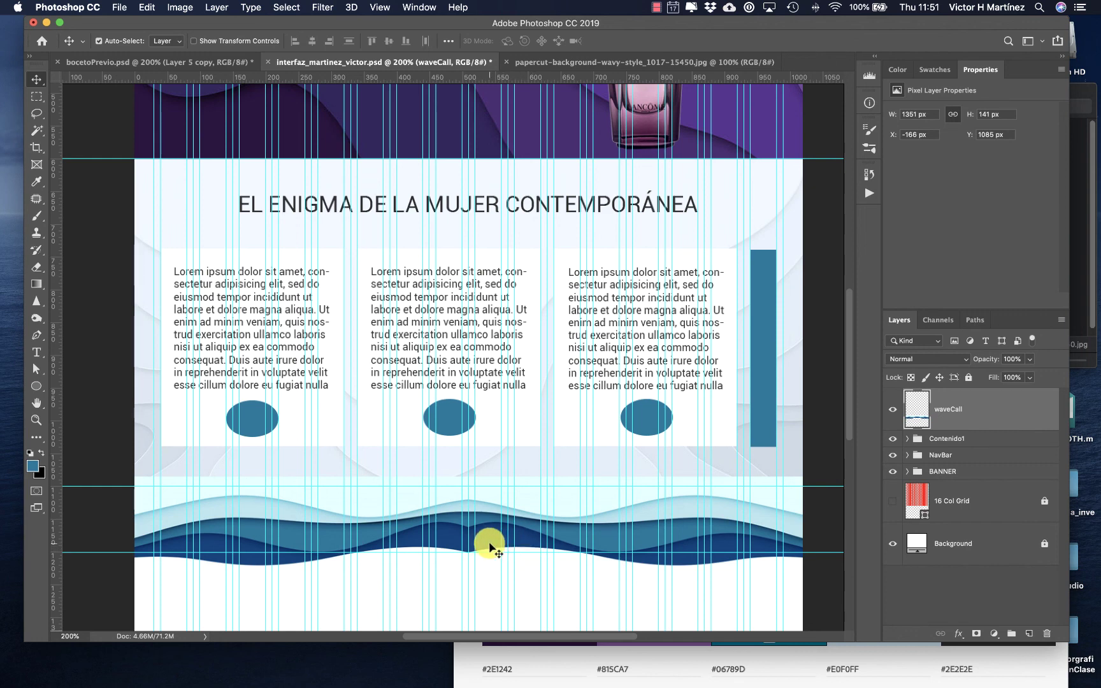
- Scale the waveCall layer proportionally to about 104.93%, extending it further below the lower strip guide
key("super+t")
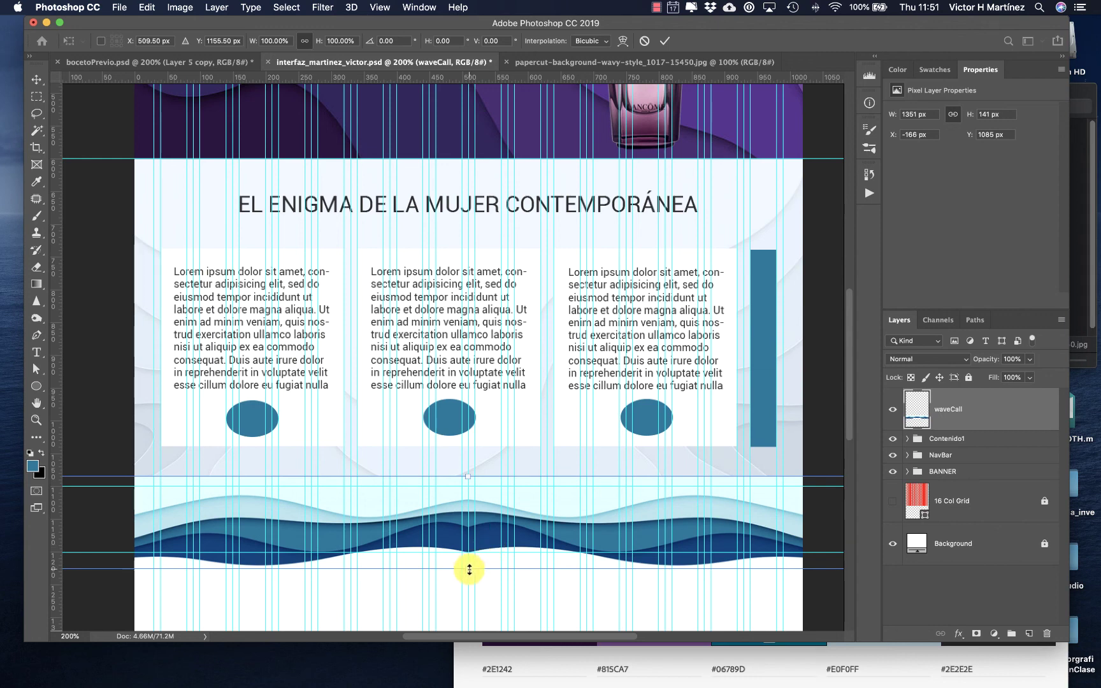
left_click_drag(469, 569, 469, 572)
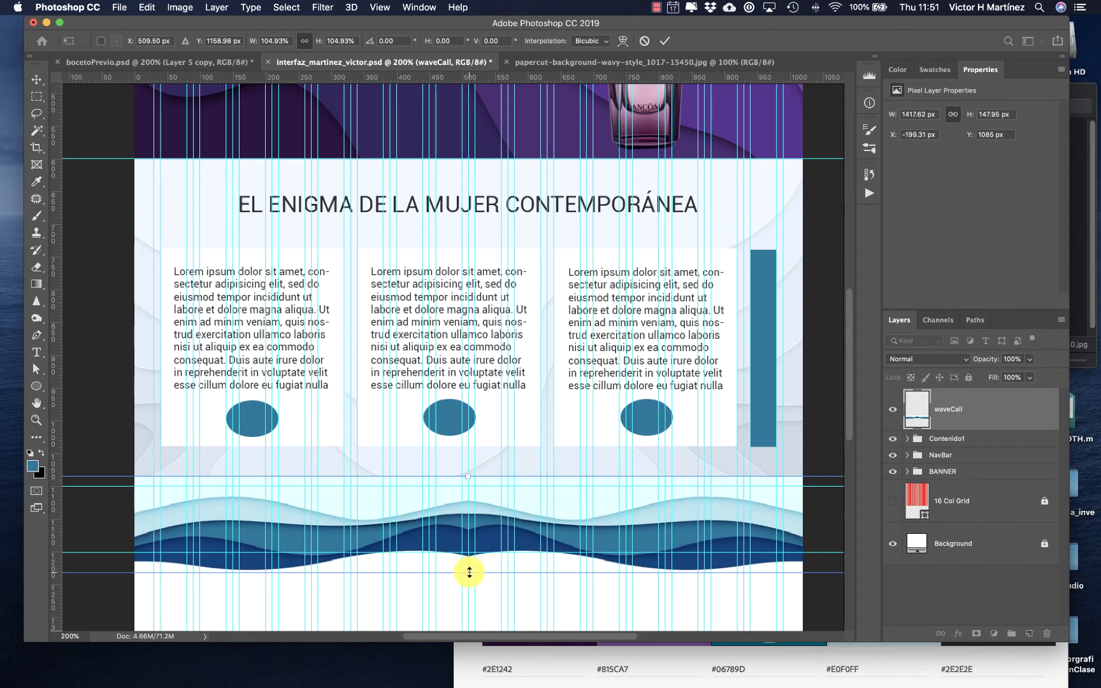
key("Return")
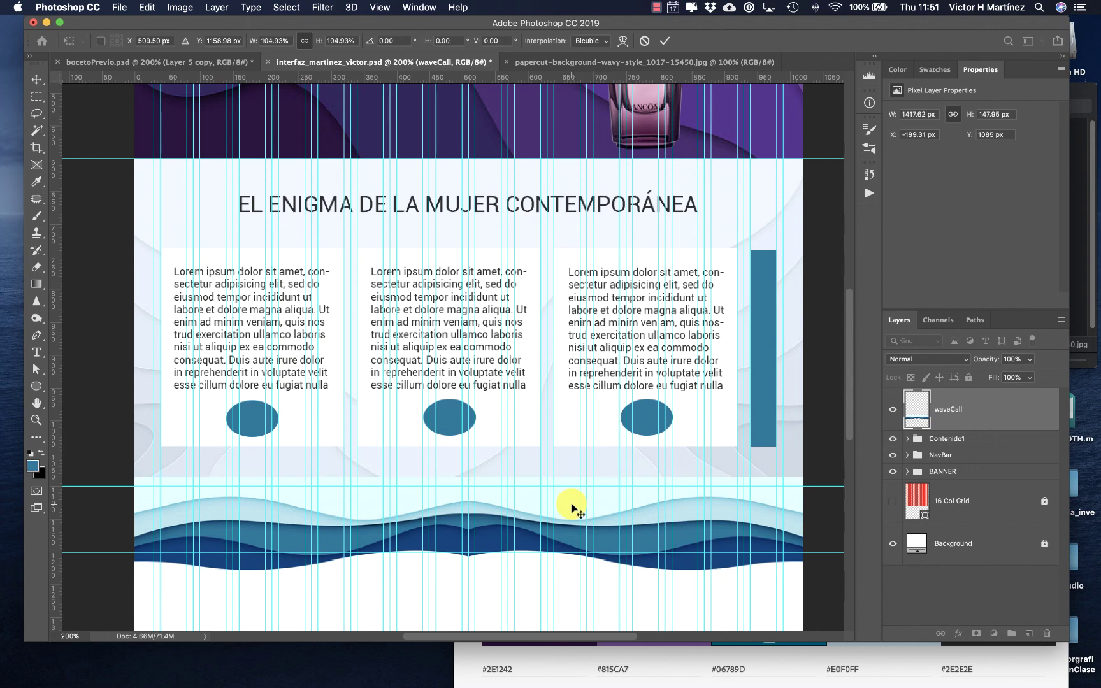
- Delete the waveCall areas above the upper guide and below the lower guide across the full page width, and clear the selection
left_click(36, 96)
left_click_drag(129, 464, 834, 484)
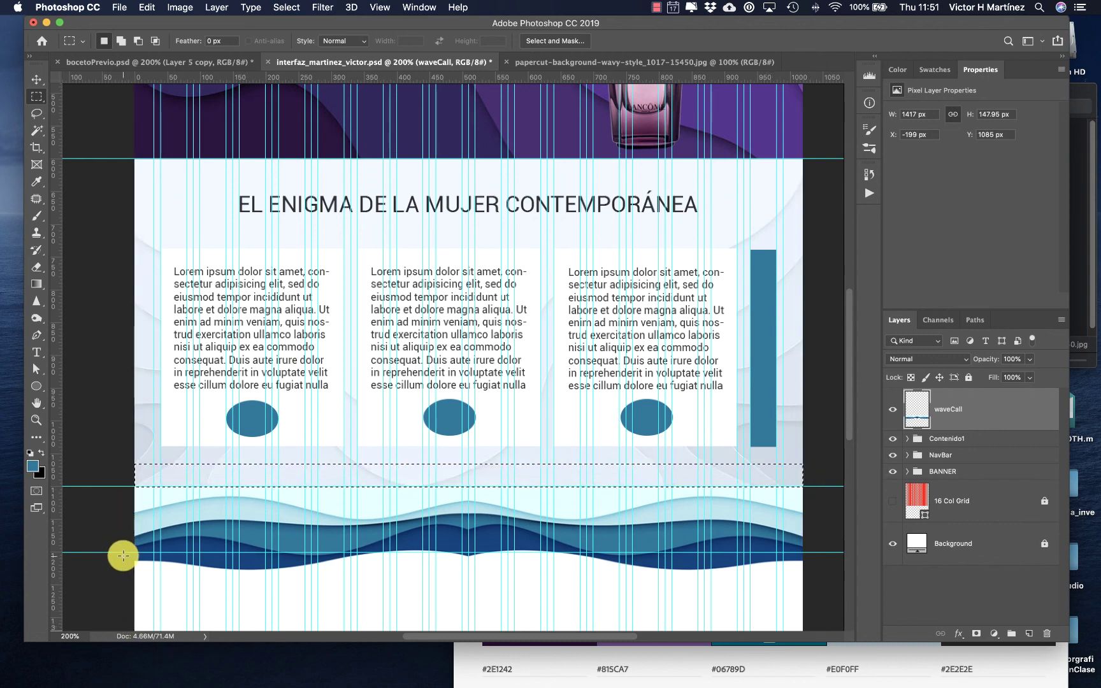
left_click_drag(127, 552, 828, 579)
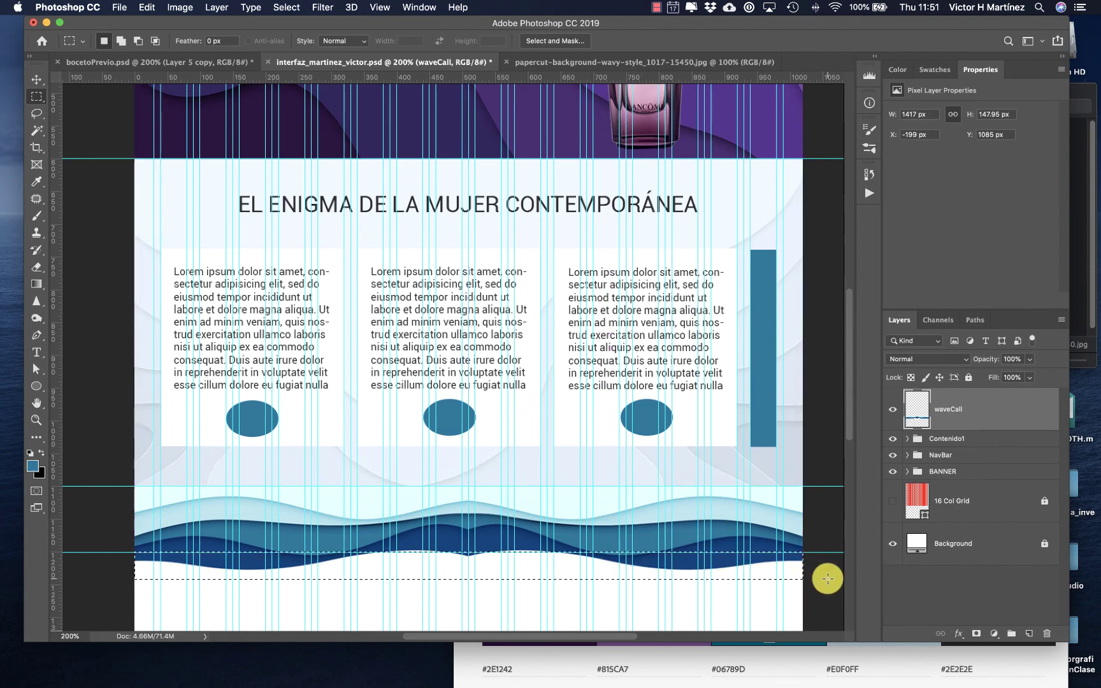
key("Delete")
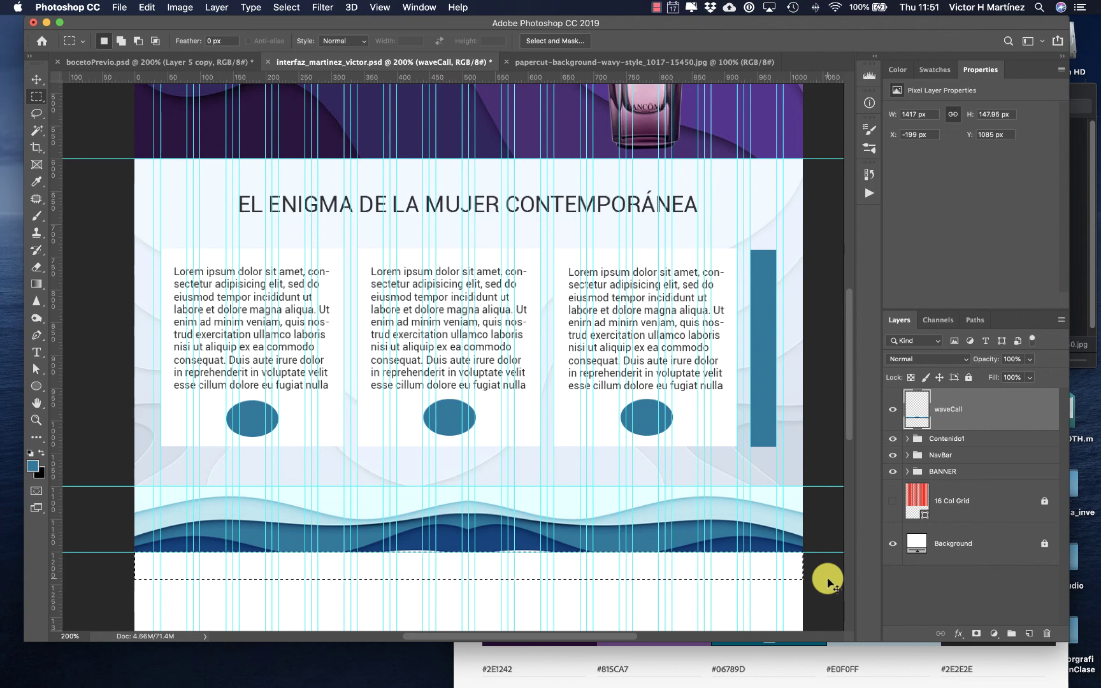
key("super+d")
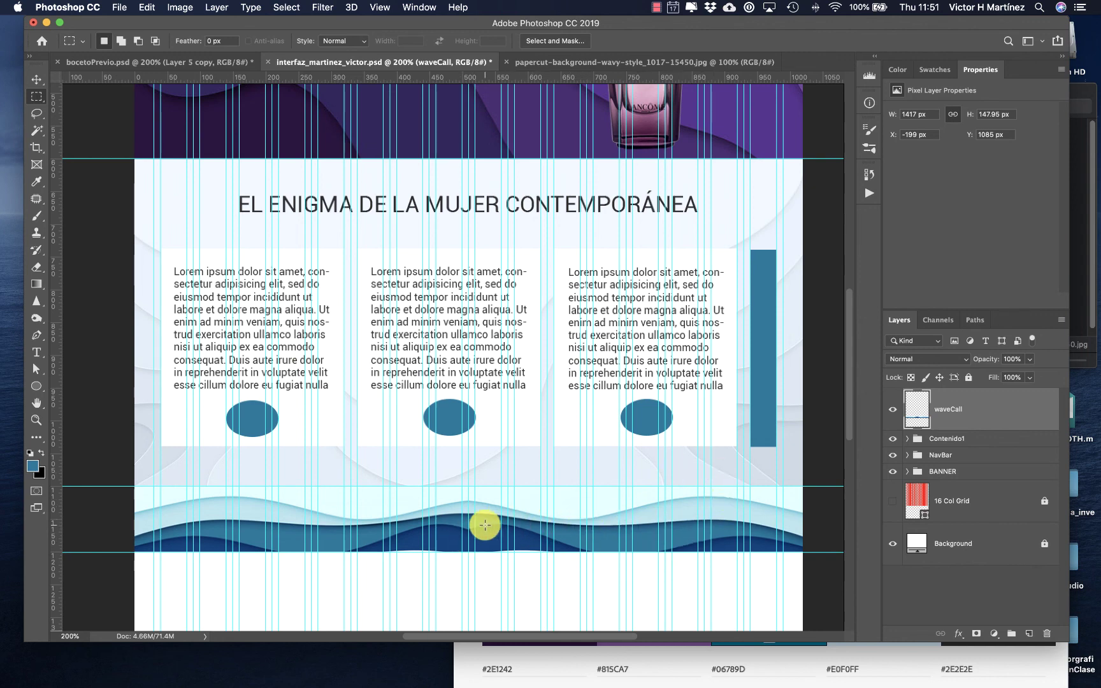
- Compare the trimmed wave strip with the Ver catálogo strip in bocetoPrevio.psd, and return to interfaz_martinez_victor.psd
scroll(485, 525, "down", 2)
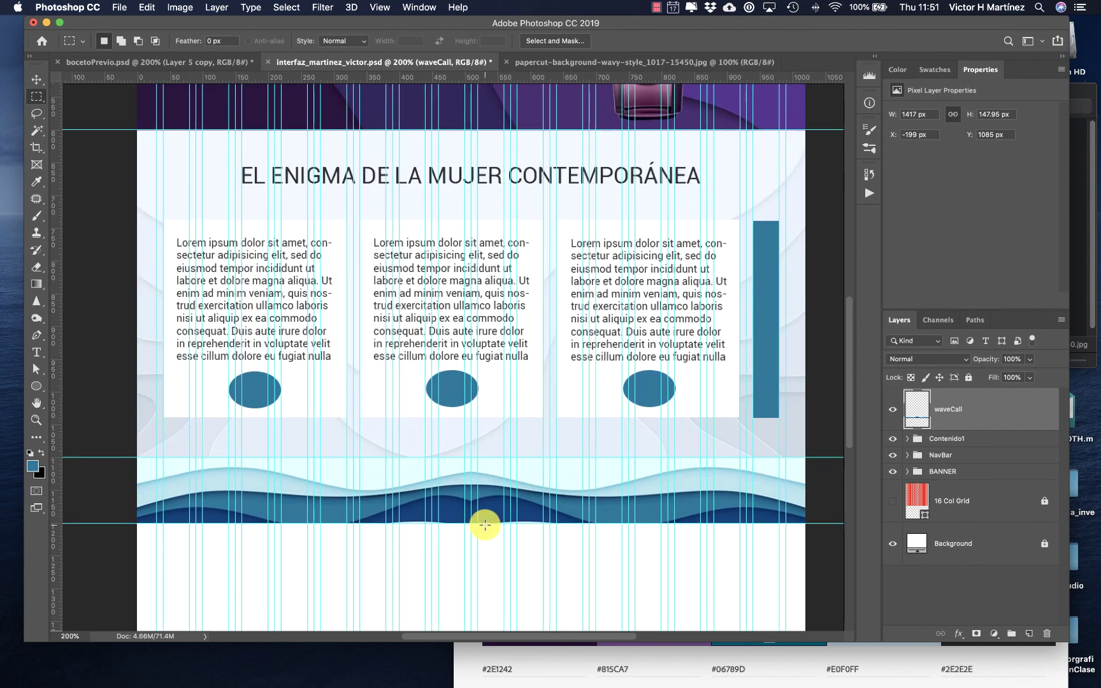
left_click(213, 62)
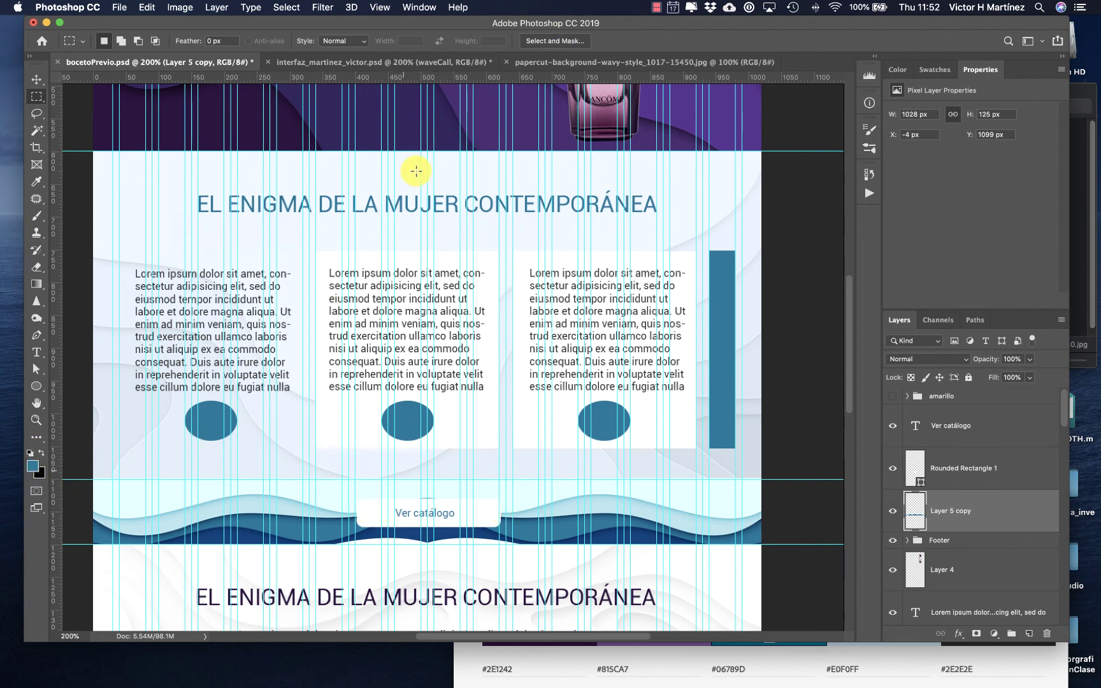
left_click(402, 63)
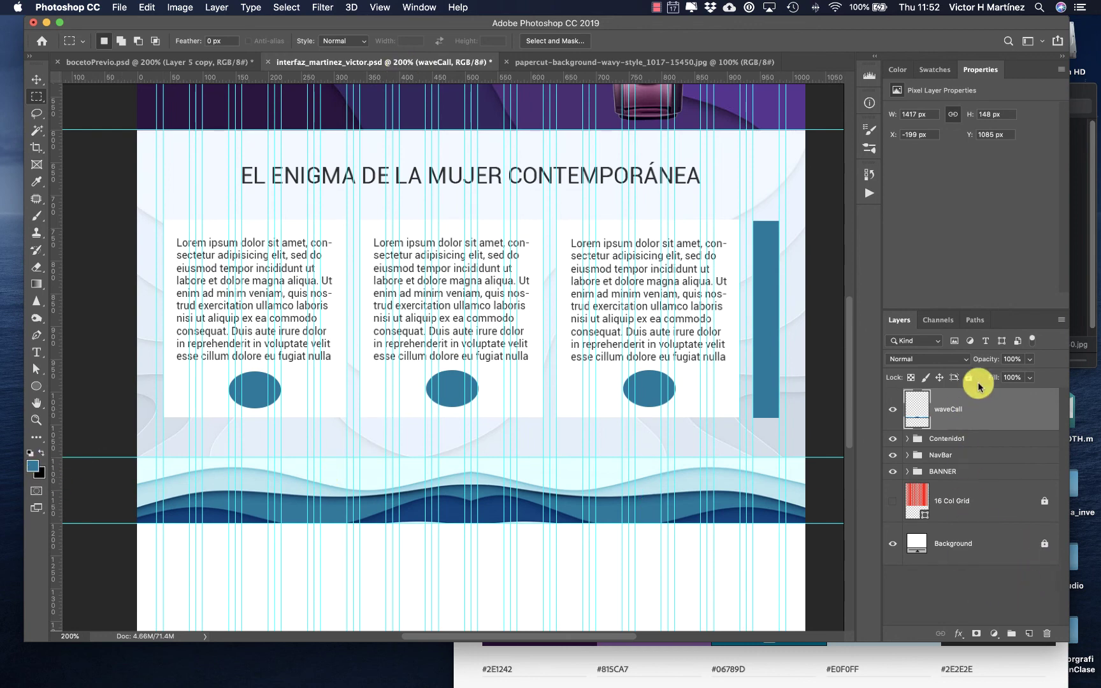
- Draw a white rounded rectangle button about 220 × 38 px with 10 px corners, centred horizontally on the wave strip
left_click(953, 601)
left_click(995, 409)
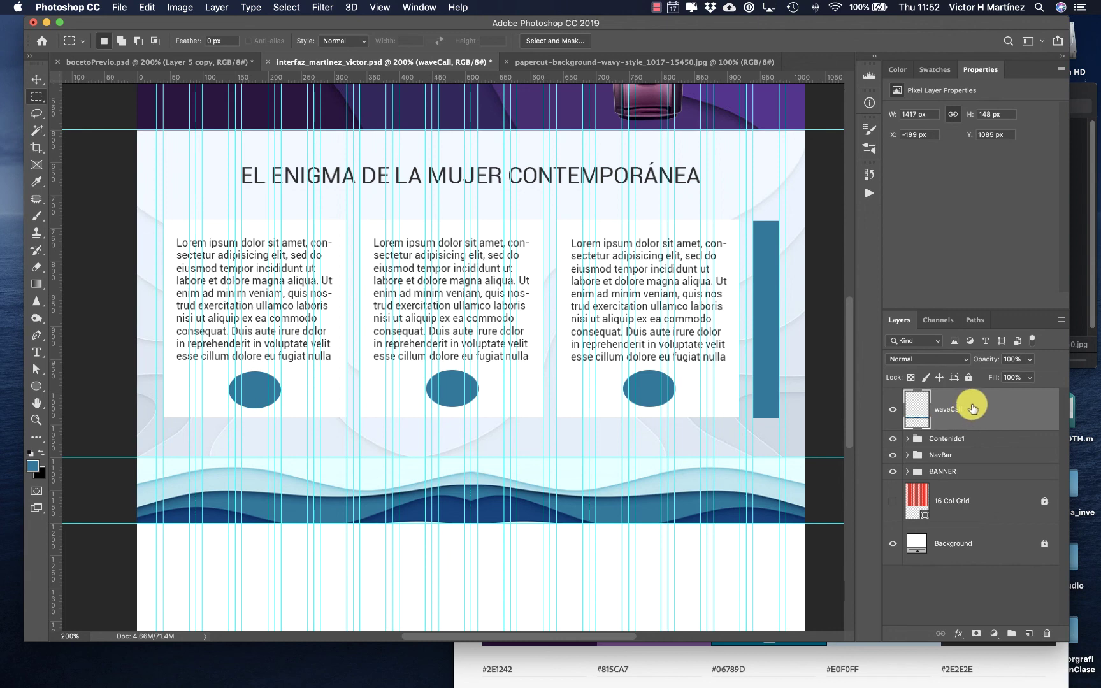
left_click(35, 388)
left_click(35, 388)
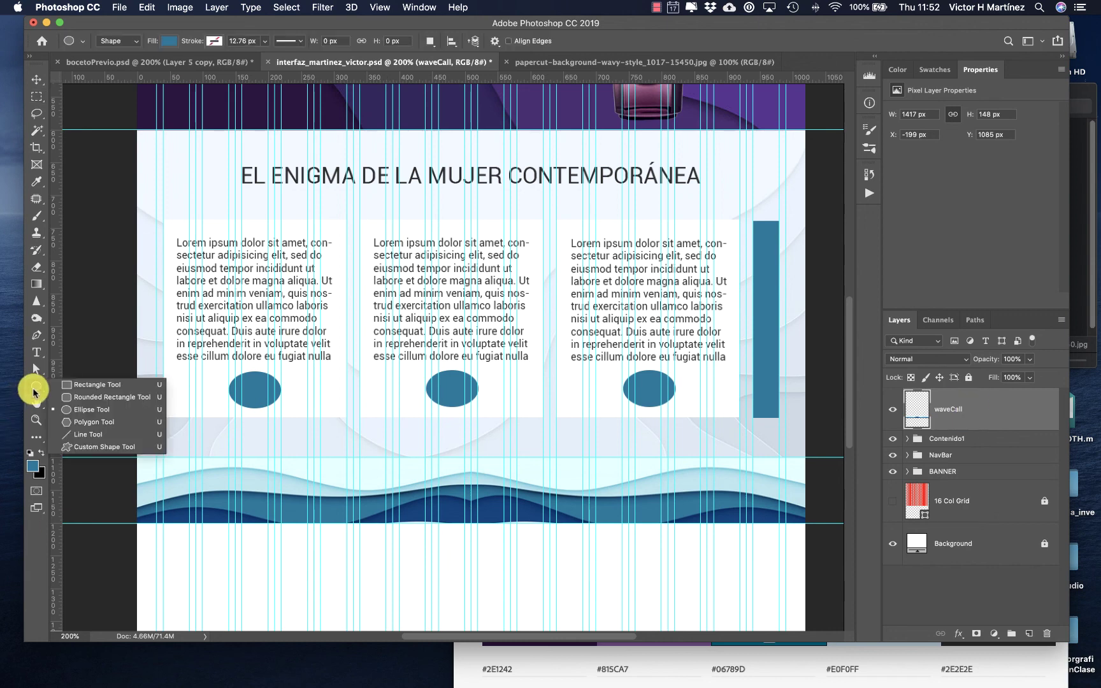
left_click(93, 397)
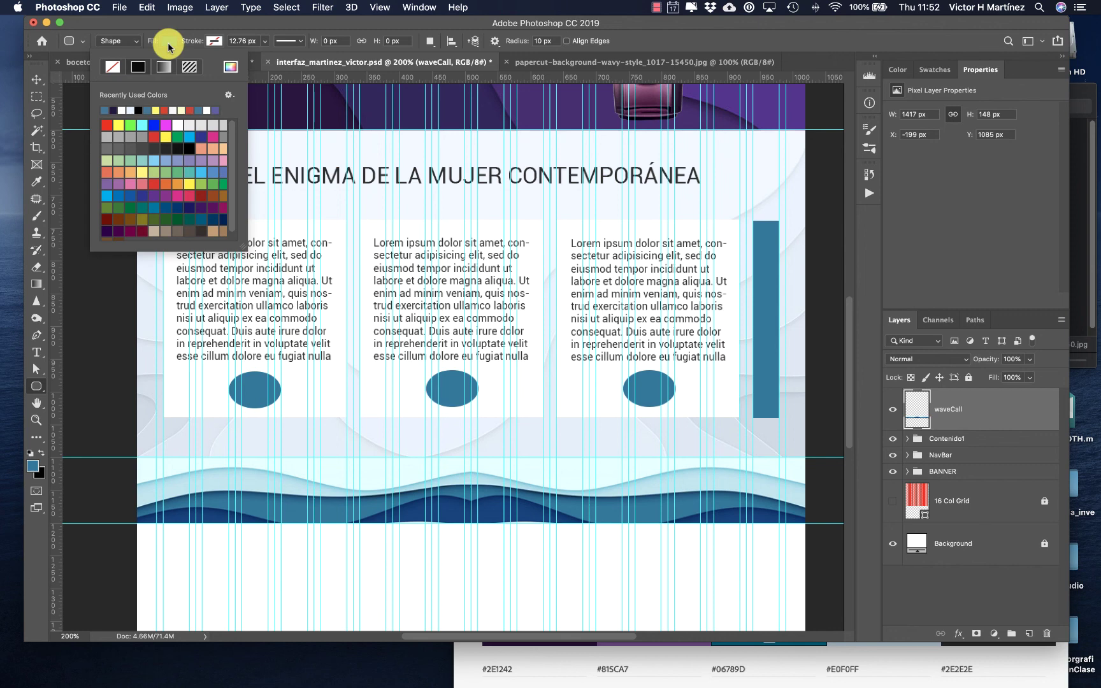
left_click(121, 111)
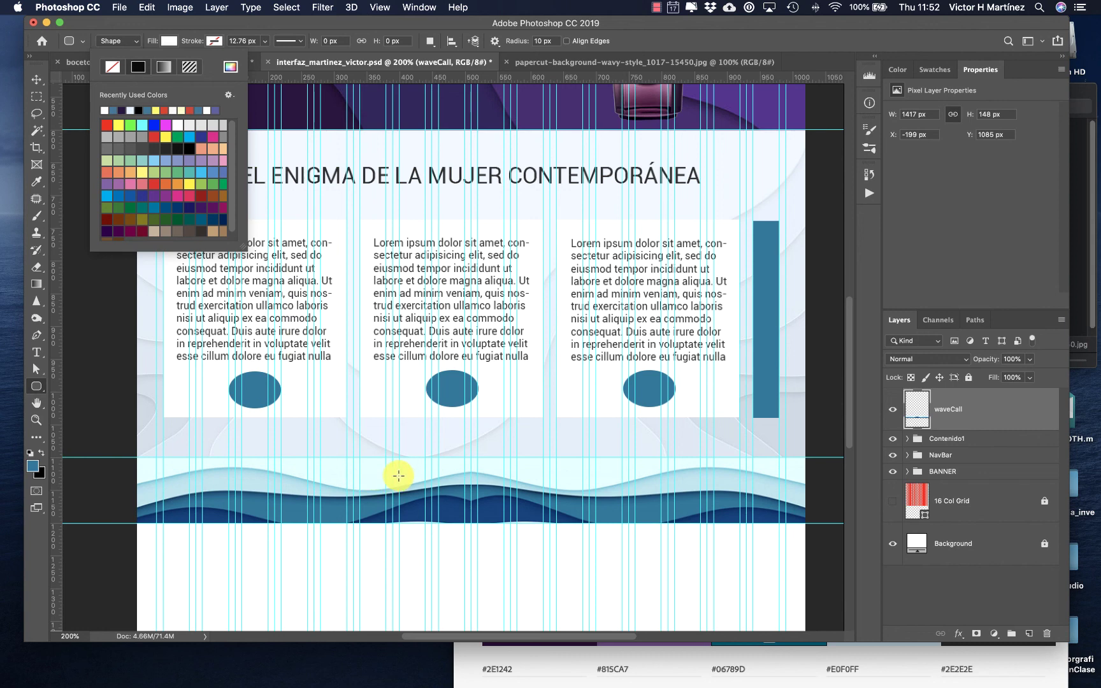
left_click_drag(399, 475, 541, 500)
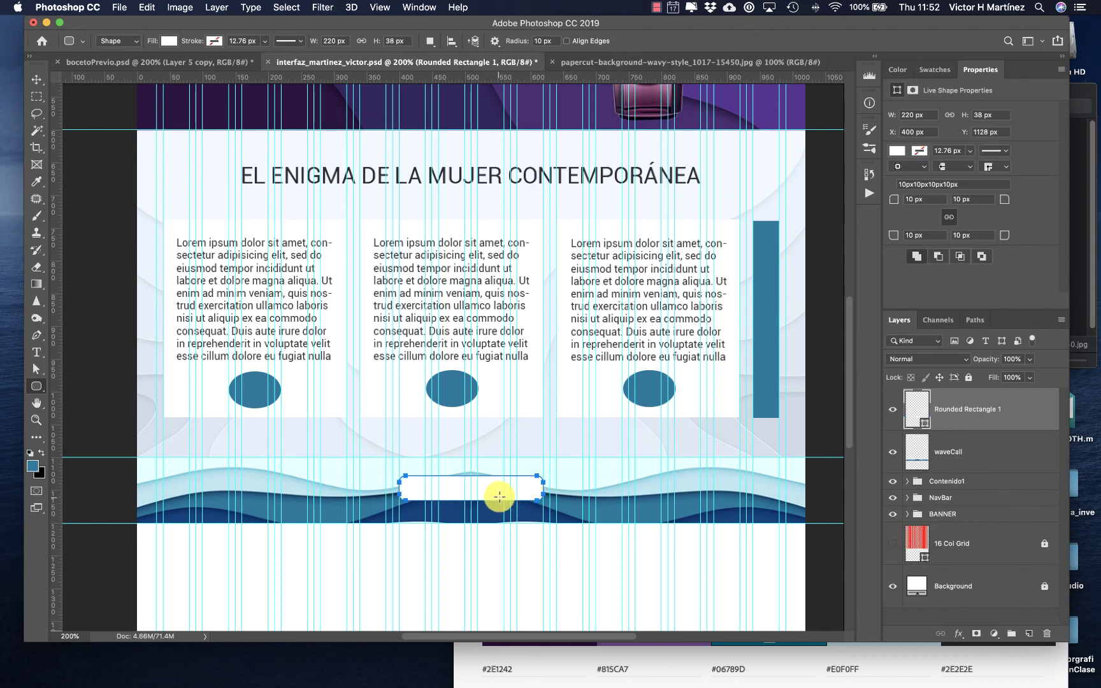
left_click(36, 79)
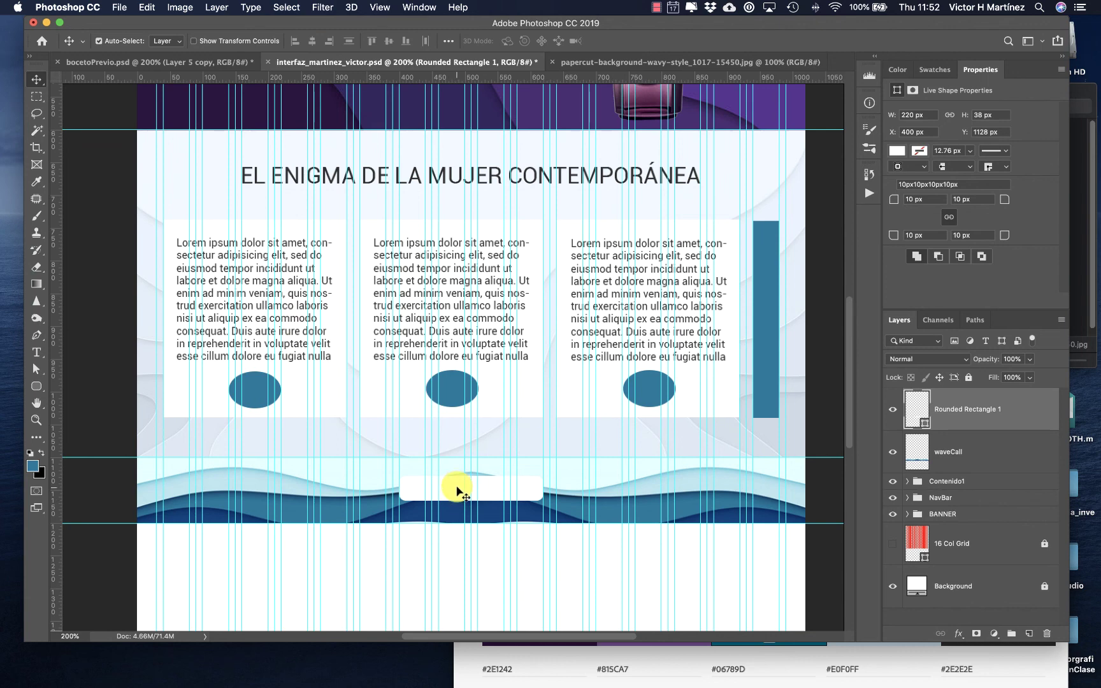
left_click_drag(458, 488, 458, 489)
- With no layer selected, check the button label in bocetoPrevio.psd and add the text "Ver catalogo" on the white button in interfaz_martinez_victor.psd
left_click(961, 613)
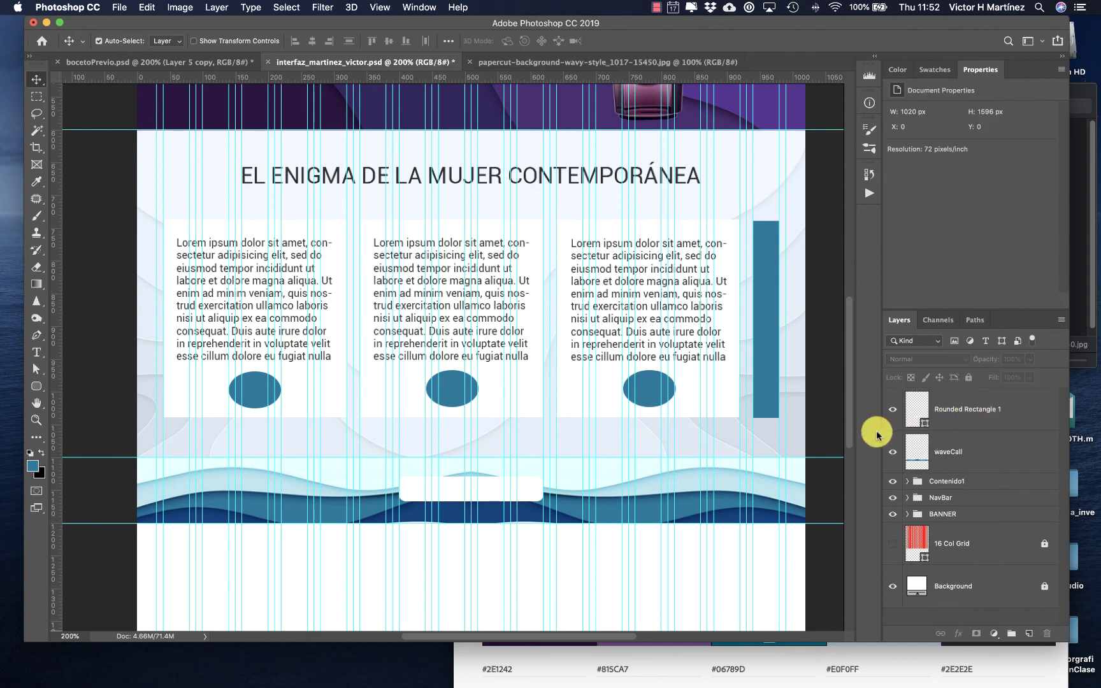
left_click(1025, 414)
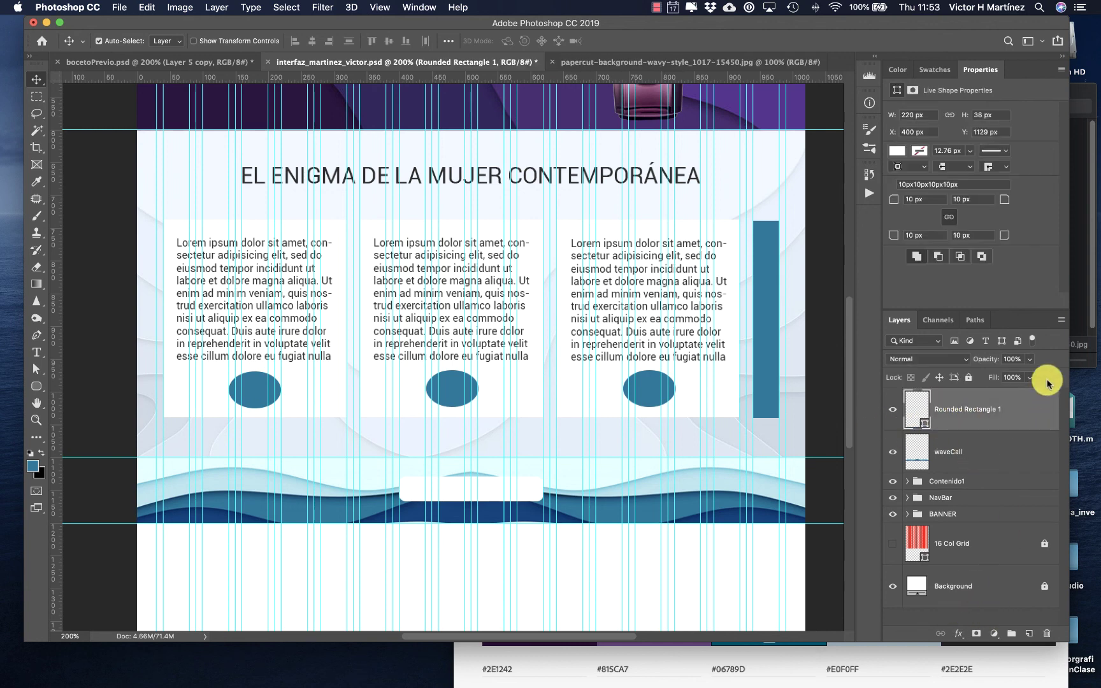
left_click(1009, 561)
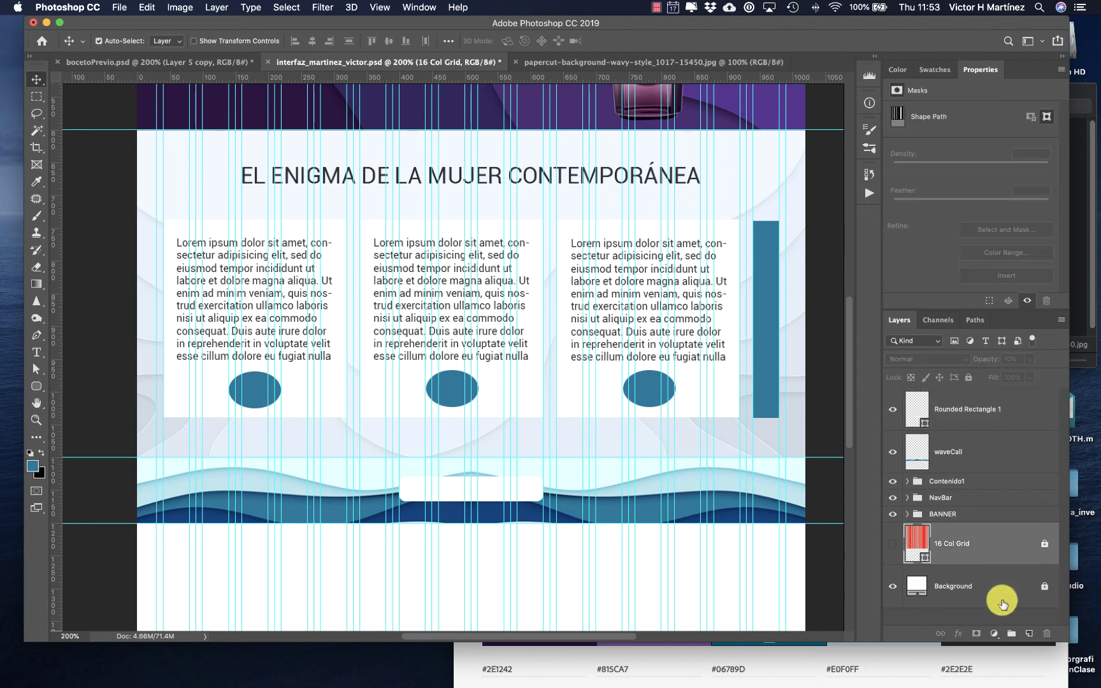
left_click(985, 618)
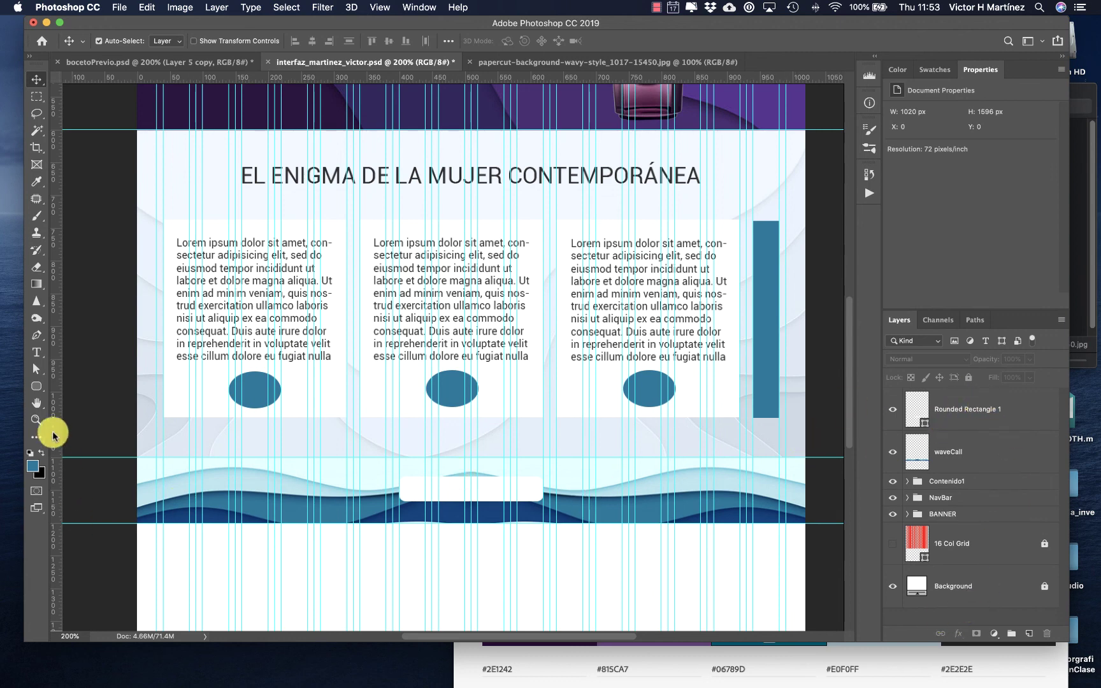
left_click(33, 351)
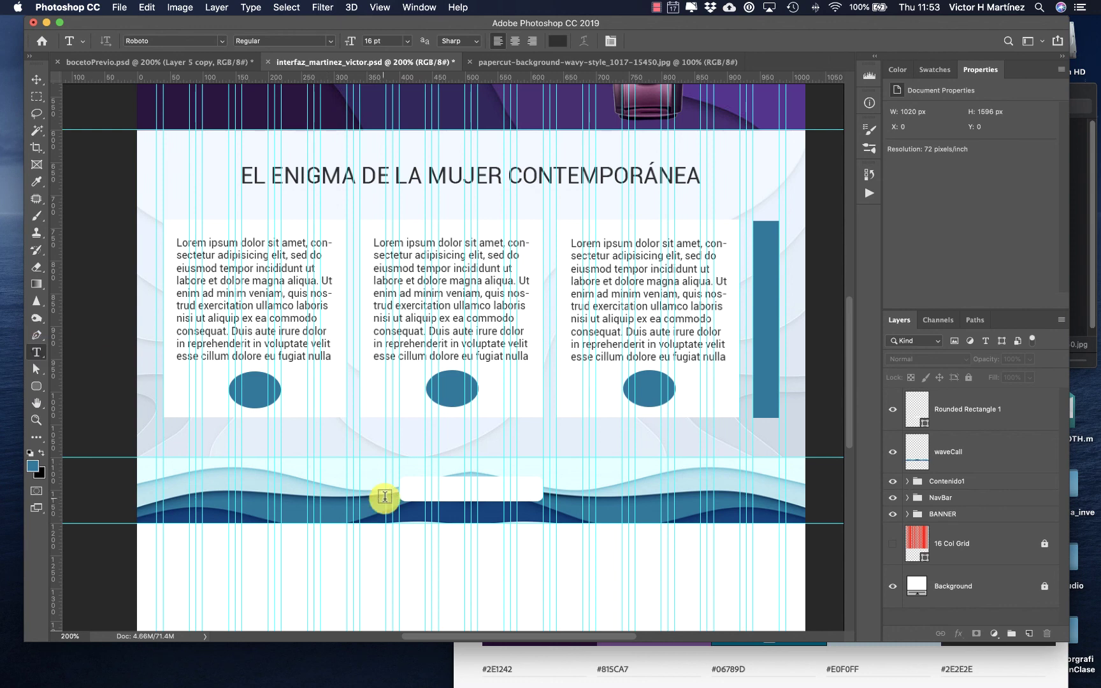
left_click(141, 63)
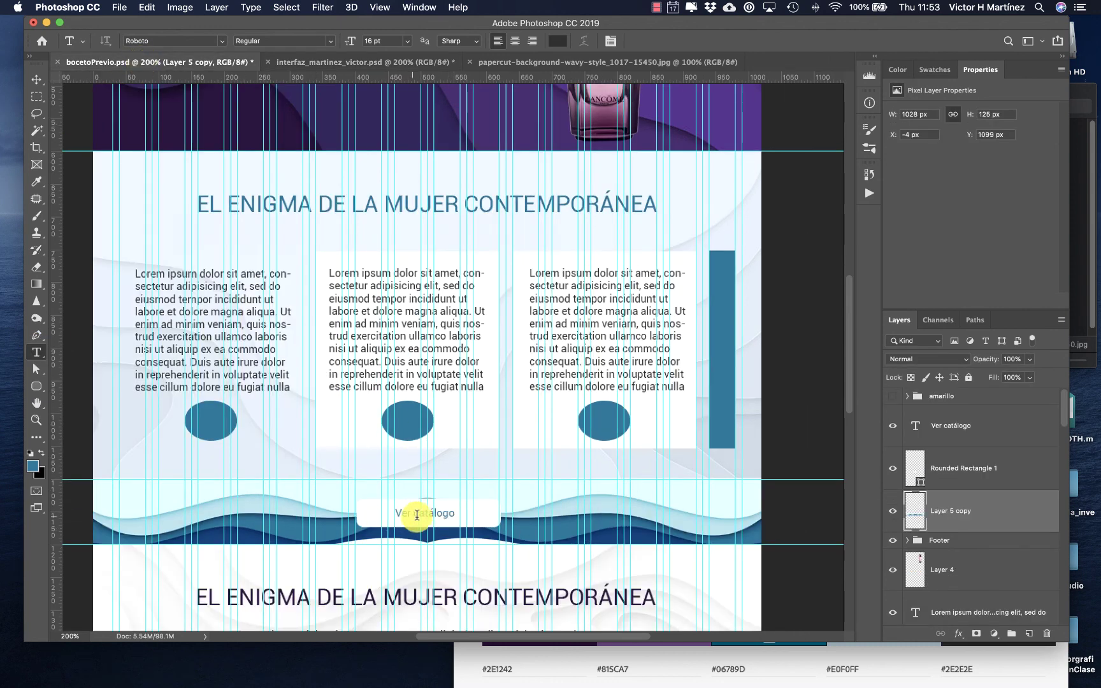
left_click(398, 62)
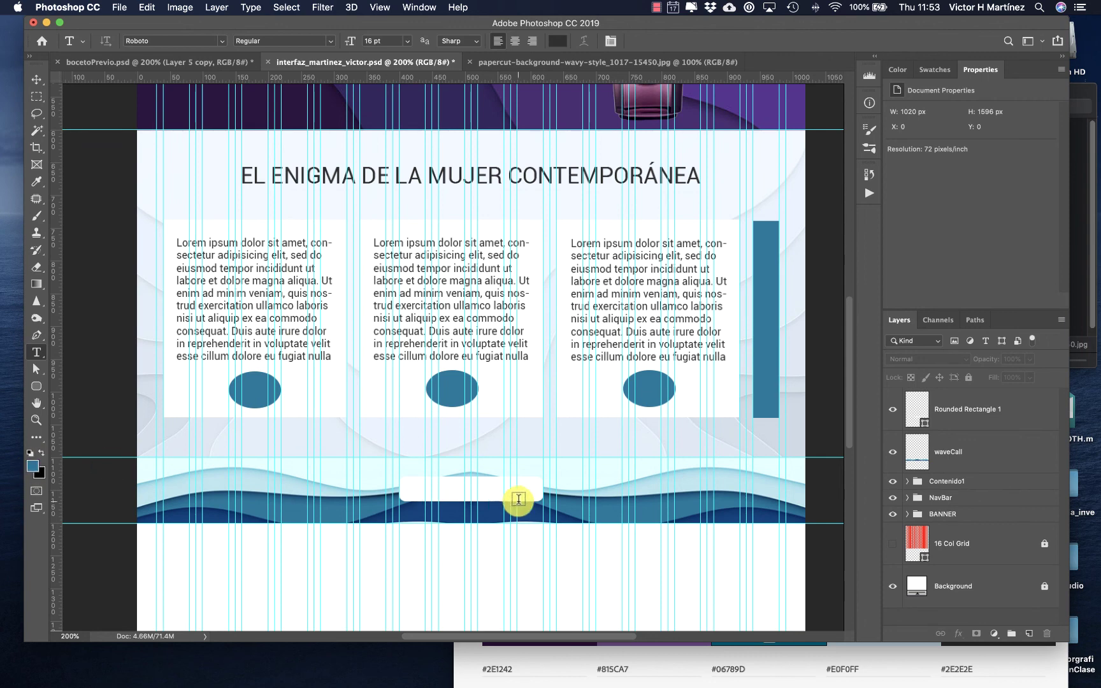
left_click(443, 488)
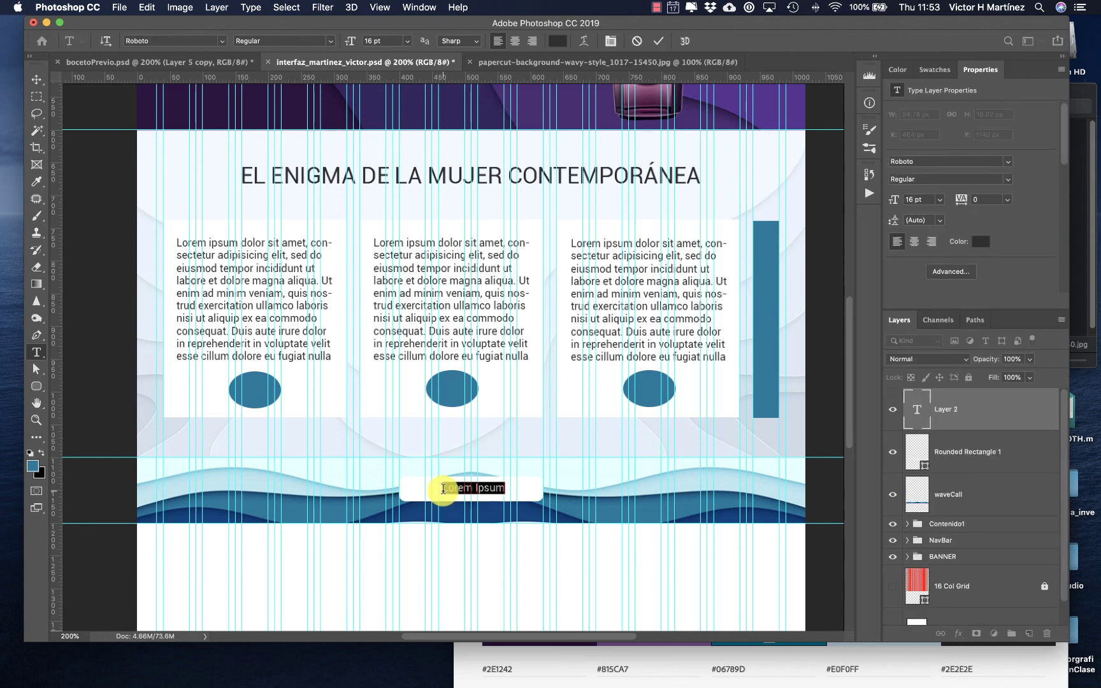
key("BackSpace")
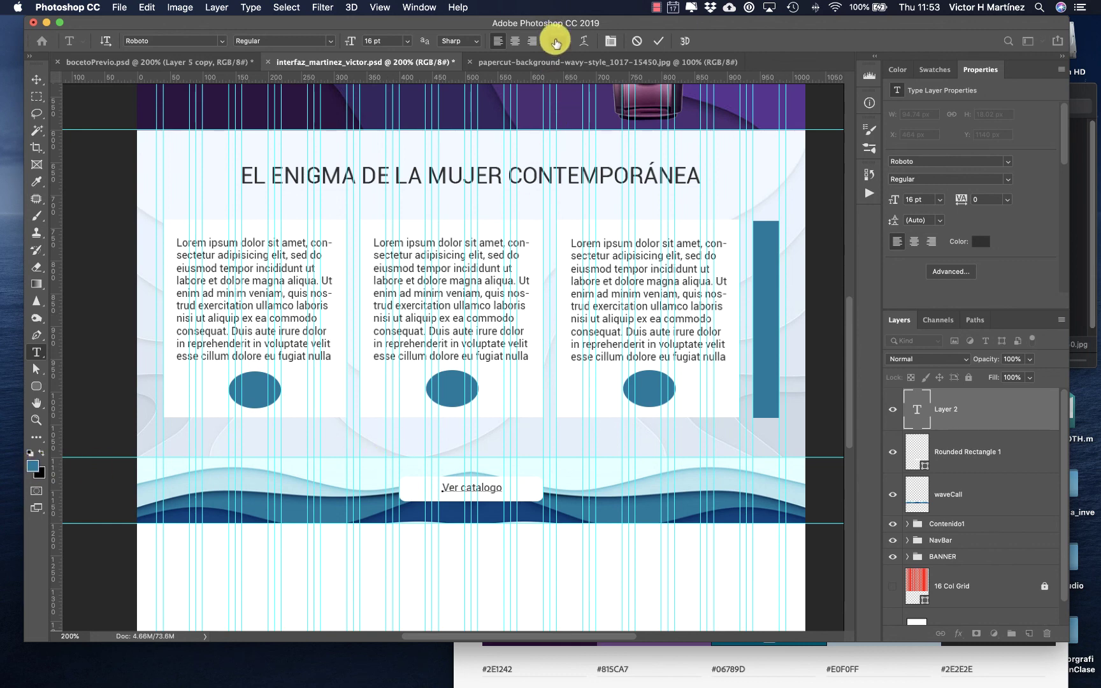
- Set the colour of the "Ver catalogo" text to #06789d
triple_click(453, 484)
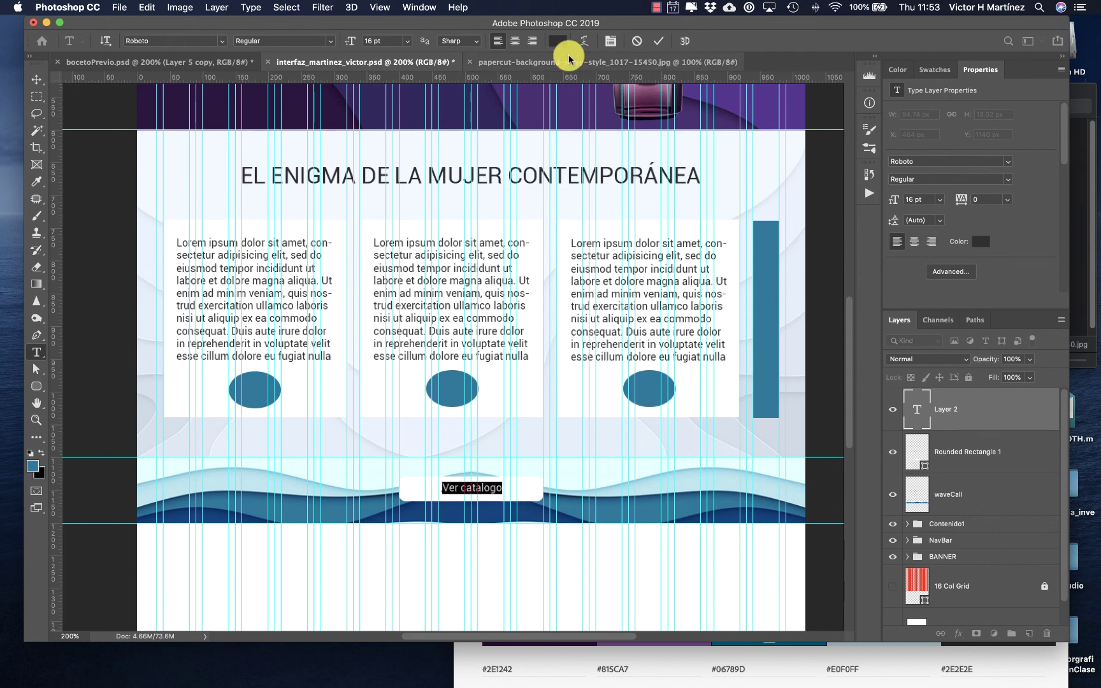
left_click(559, 41)
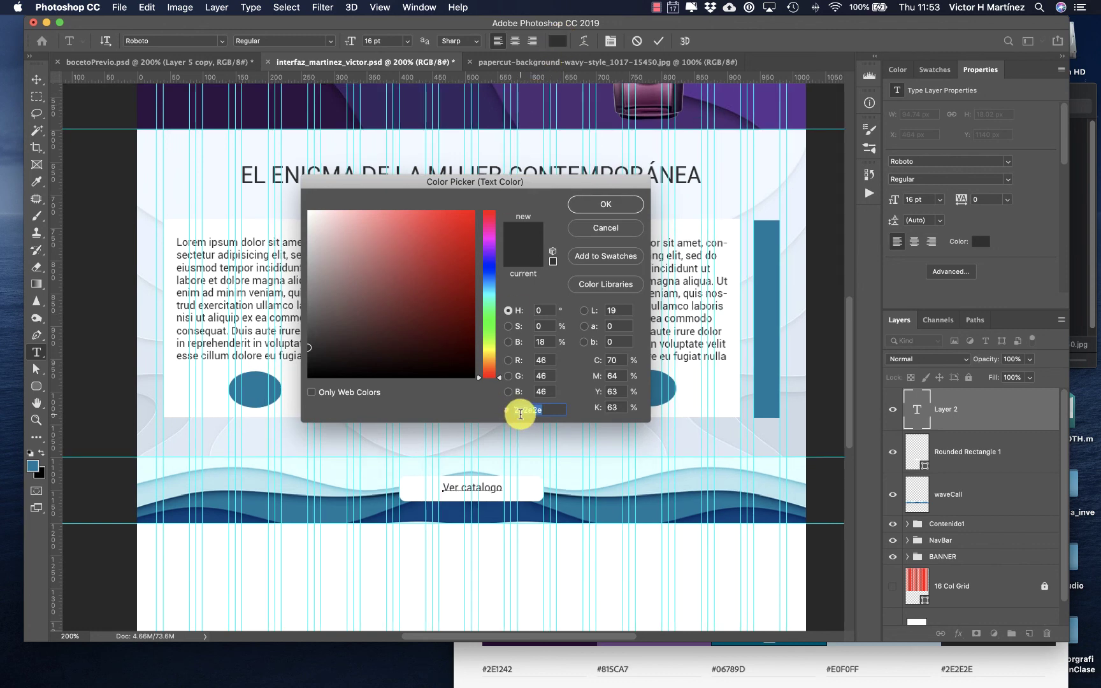
type("06")
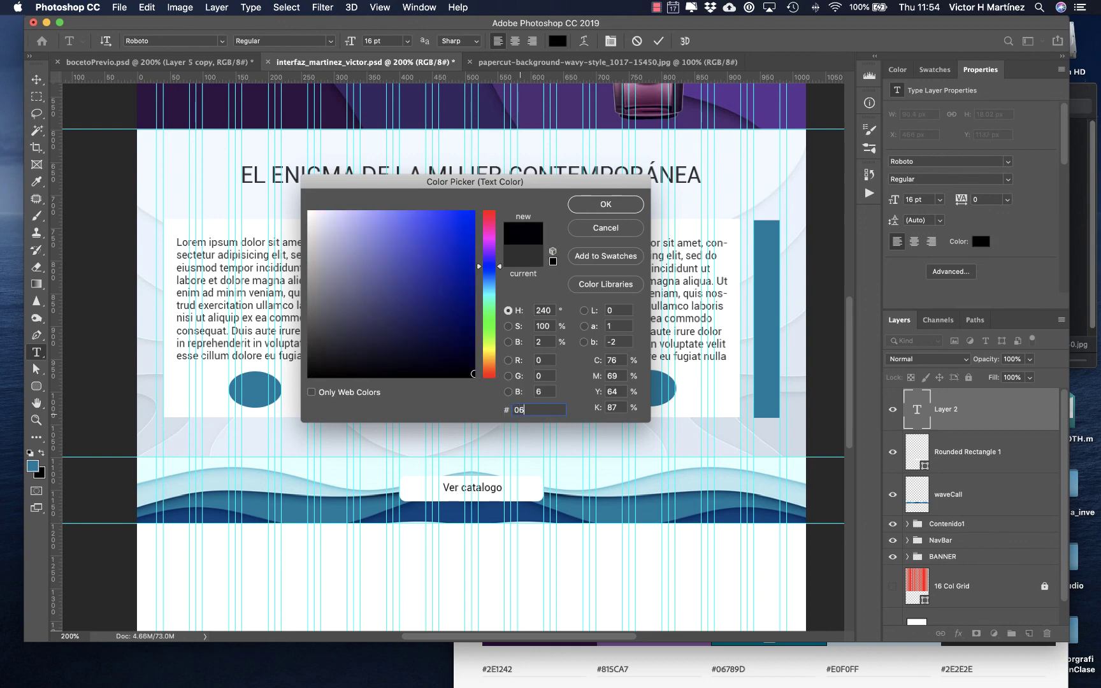
type("78")
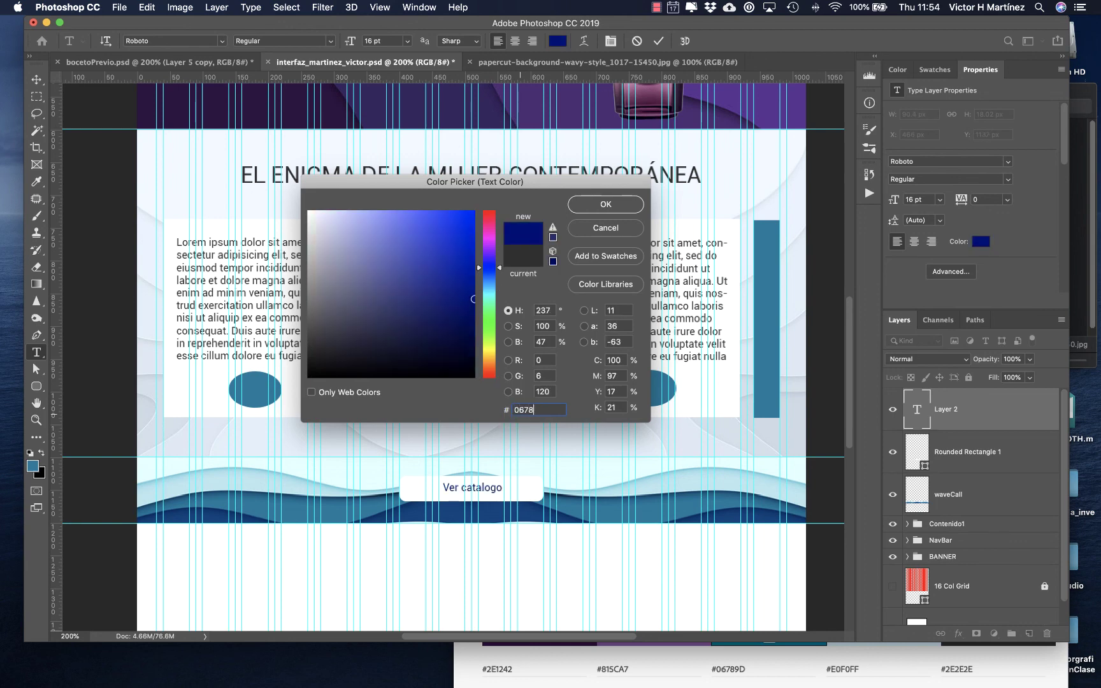
type("9d")
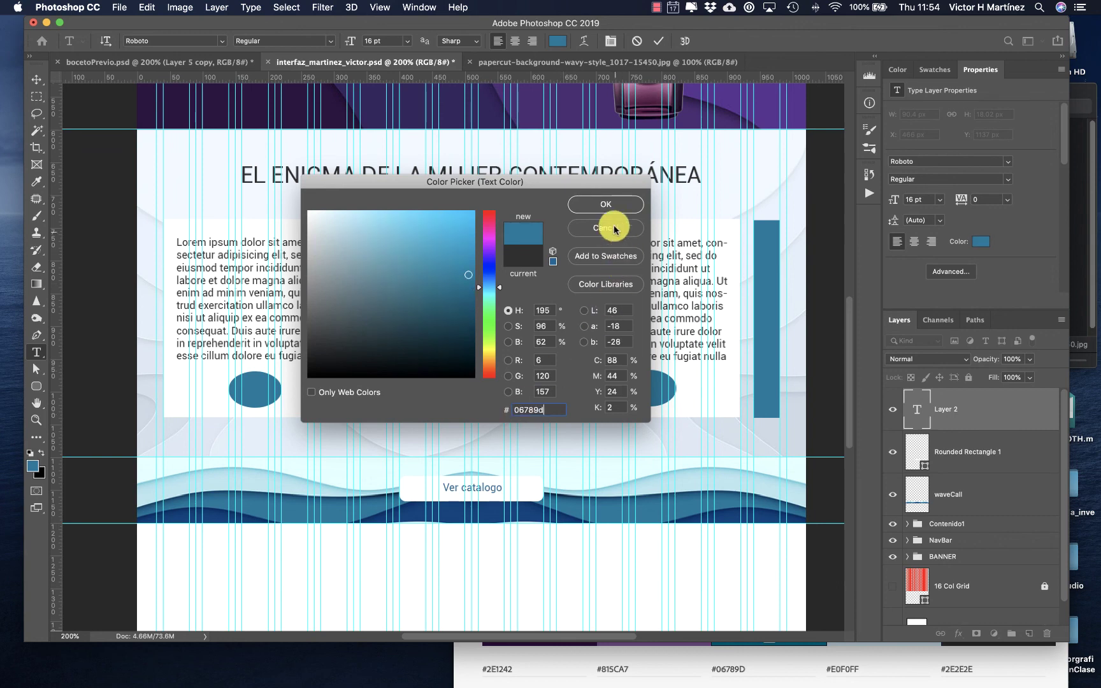
left_click(605, 205)
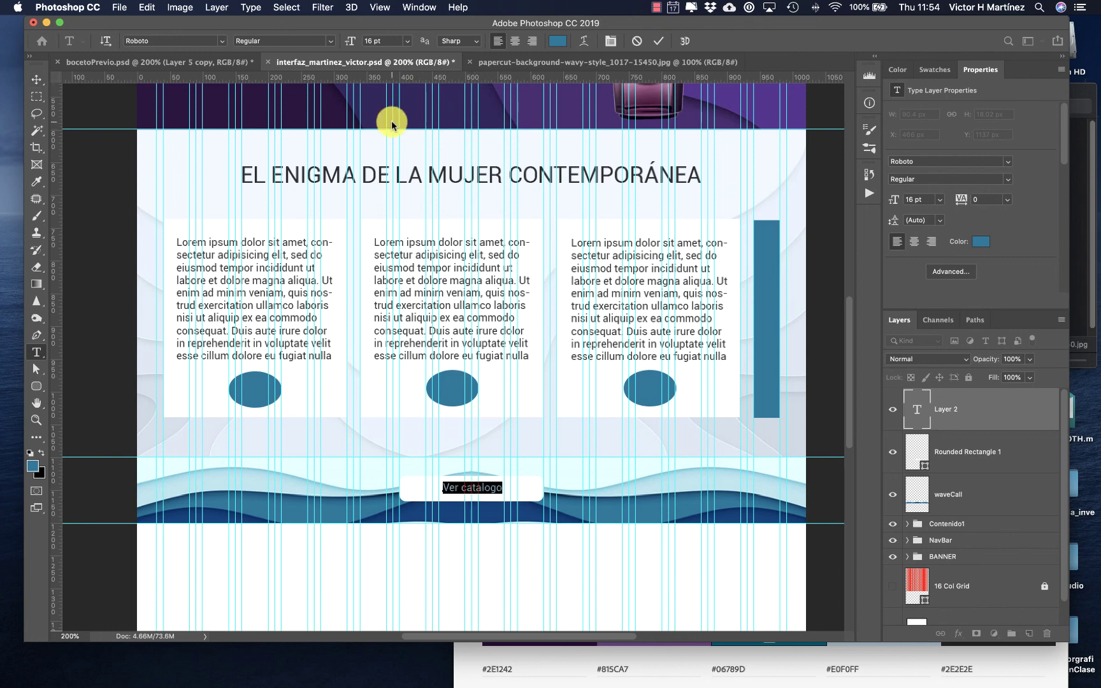
- Set the button text to 14 pt and centre it on the white rounded rectangle
left_click(405, 41)
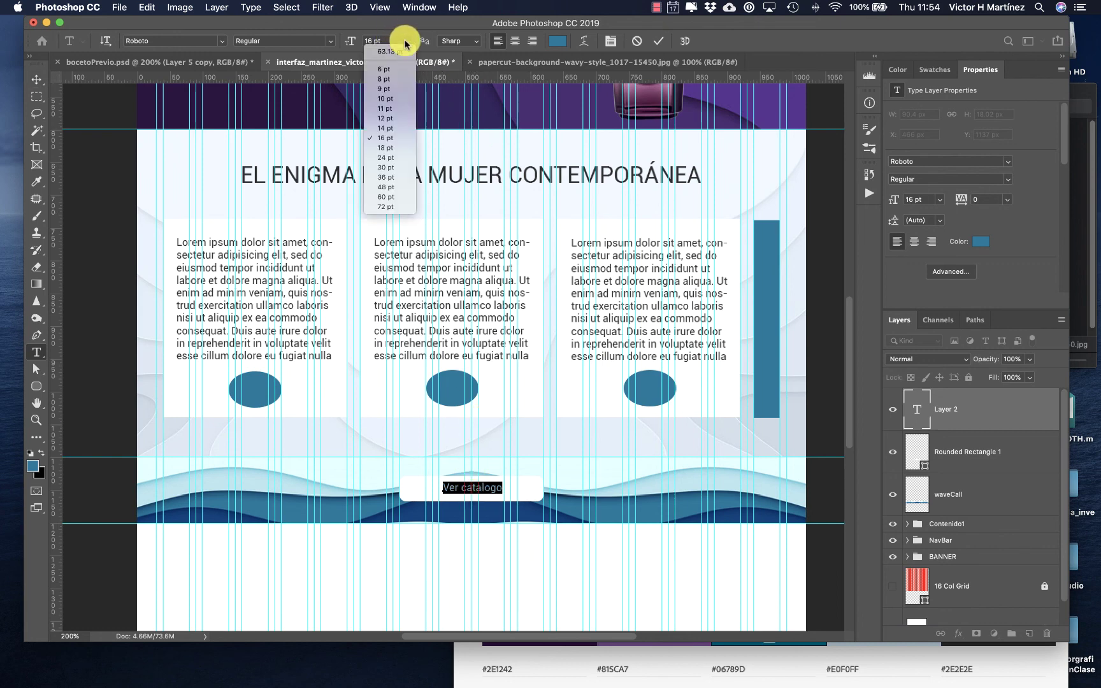
left_click(388, 128)
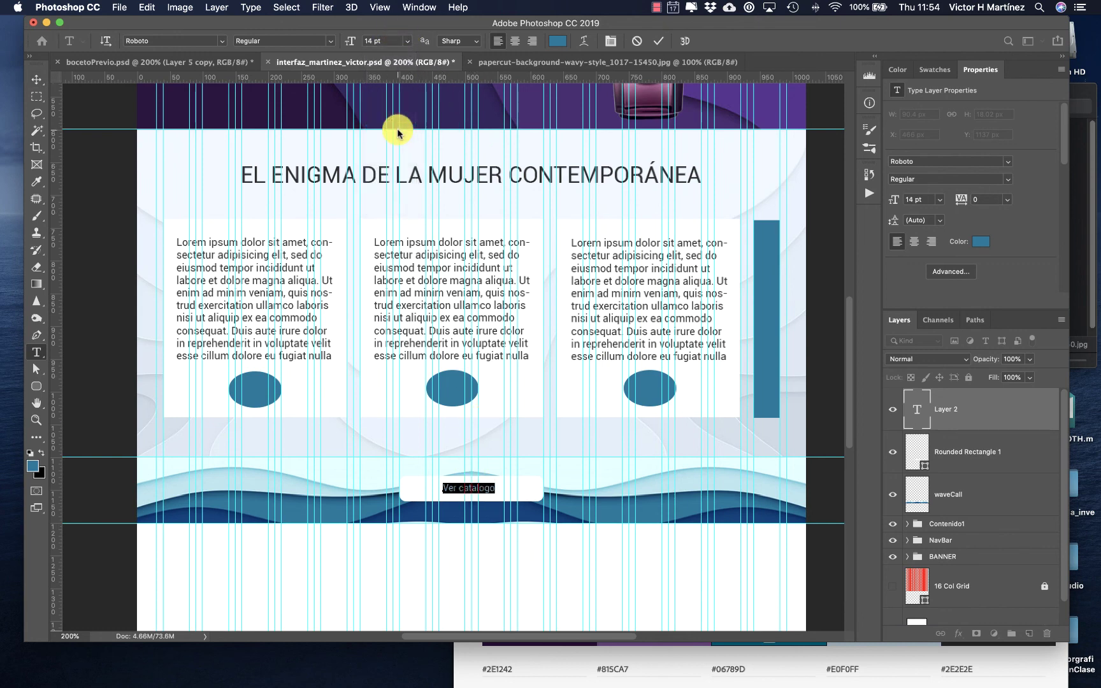
left_click(35, 79)
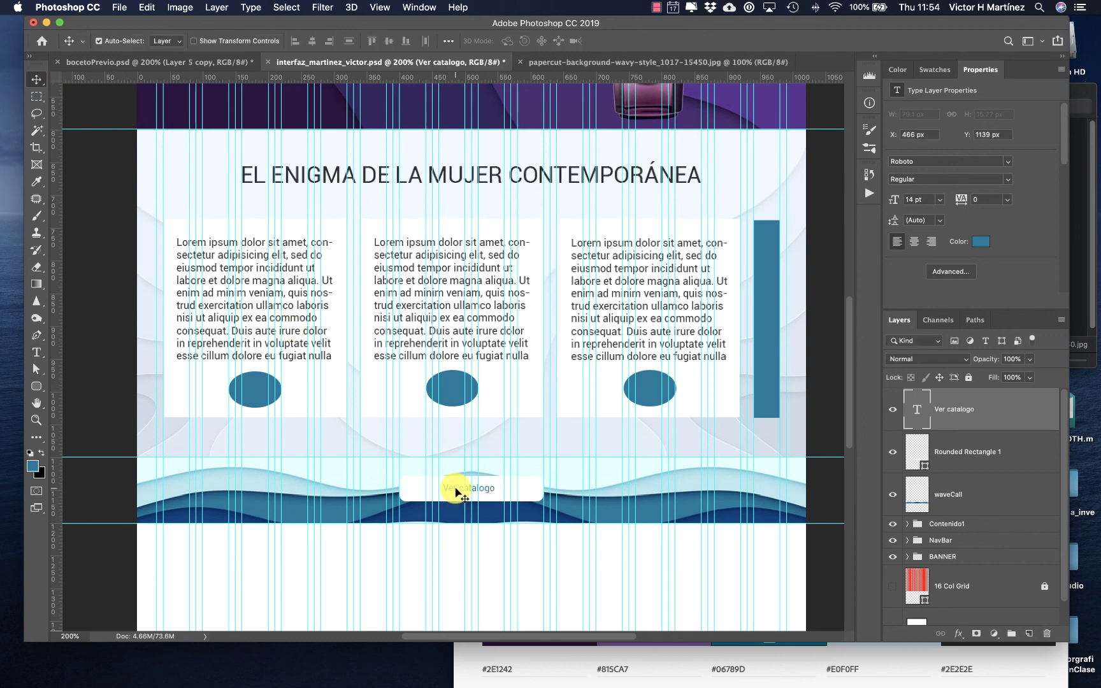
left_click_drag(456, 491, 457, 491)
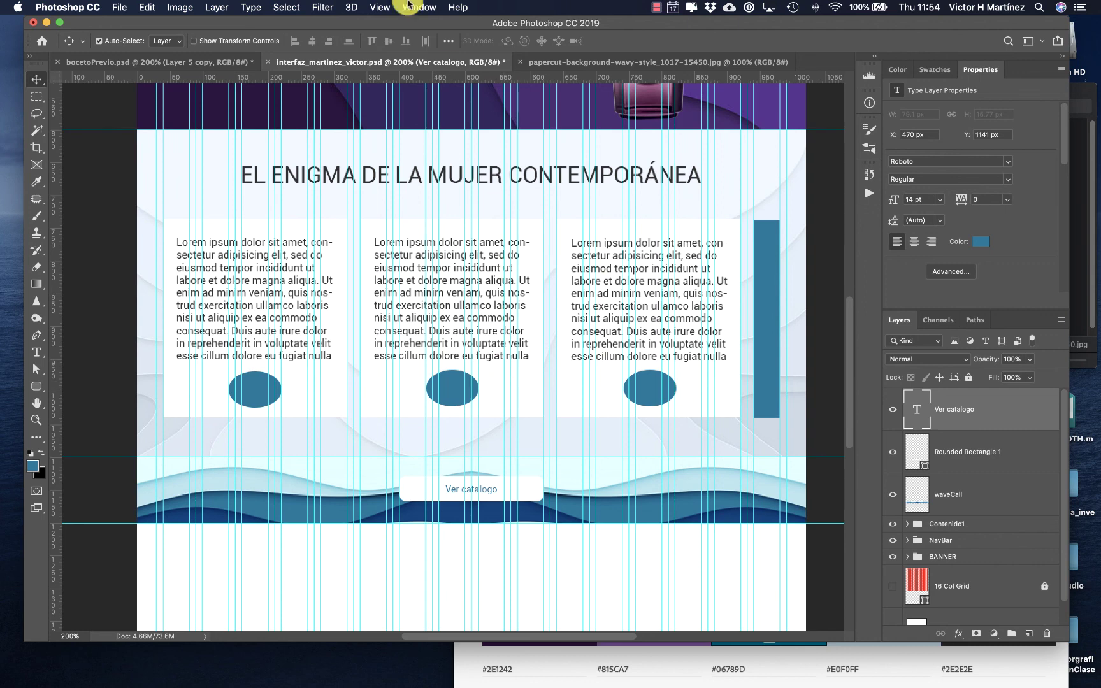
- Hide the guides in the document
left_click(379, 7)
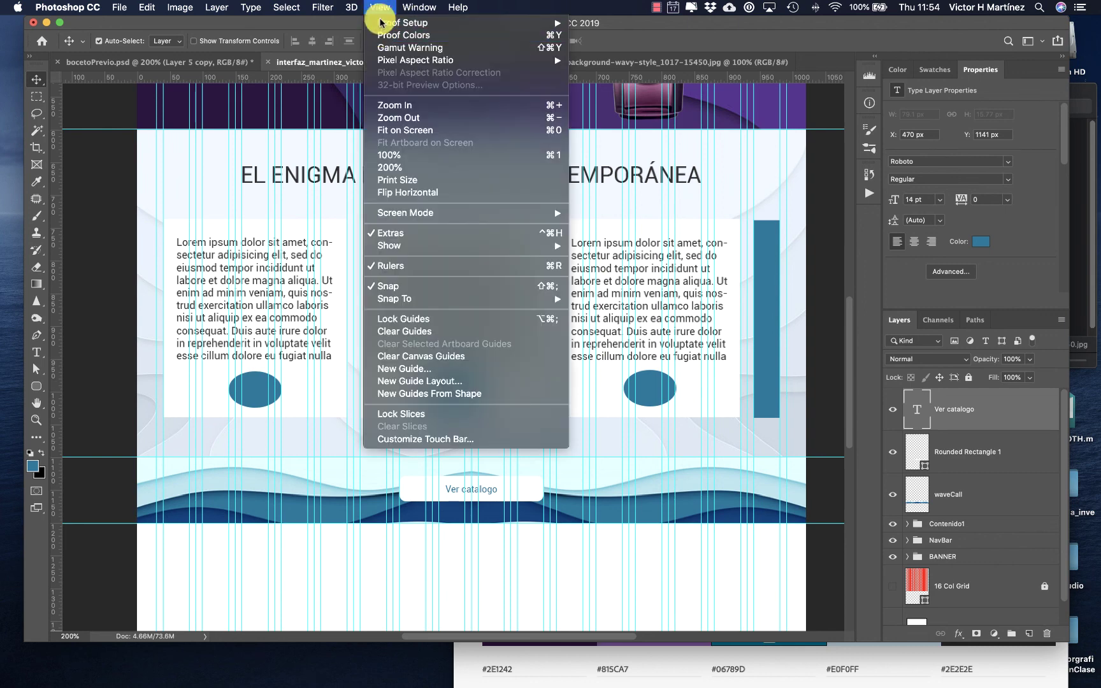
mouse_move(410, 6)
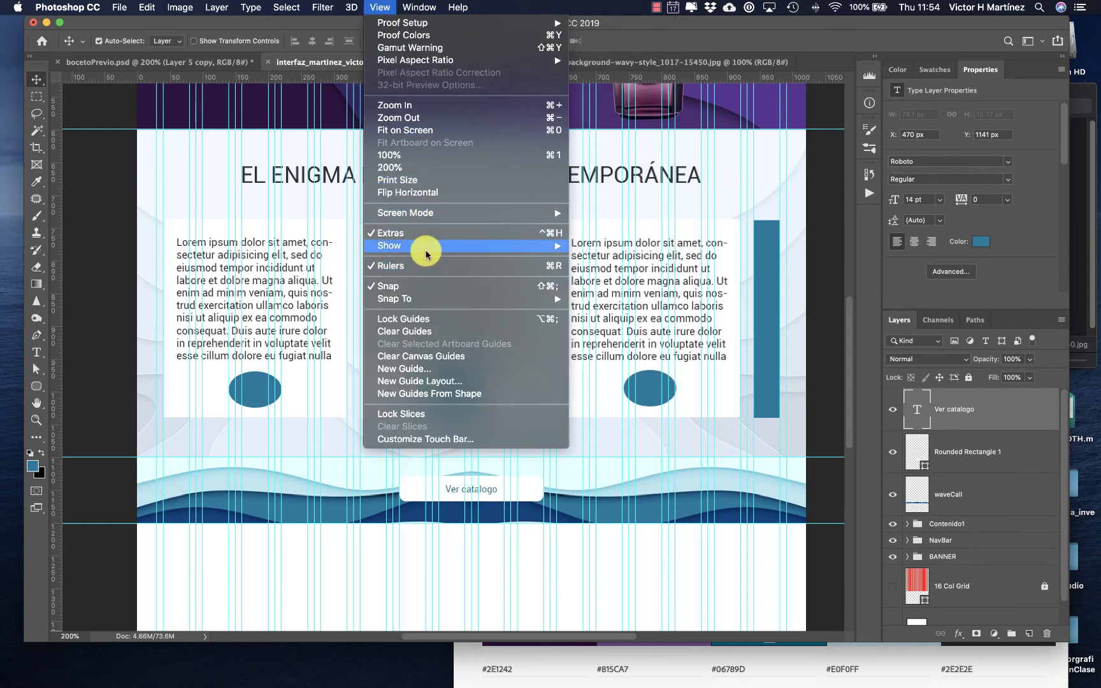
mouse_move(425, 248)
left_click(644, 299)
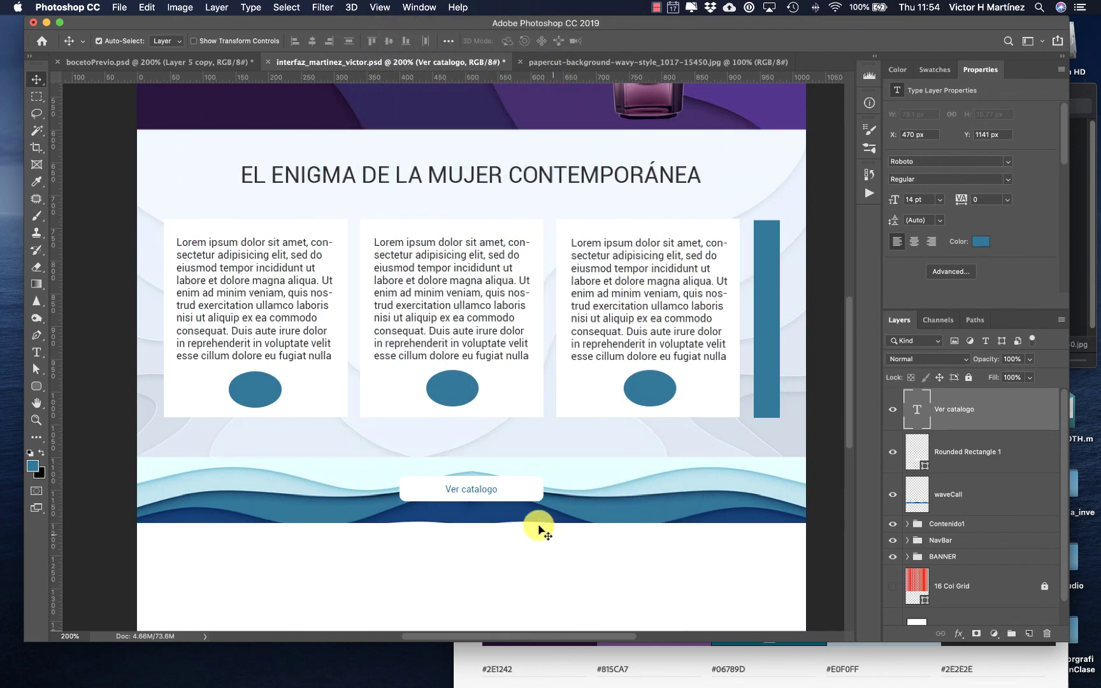
- Fine-tune the vertical position of the white rounded rectangle on the wave strip by nudging it down and back up
left_click(526, 489)
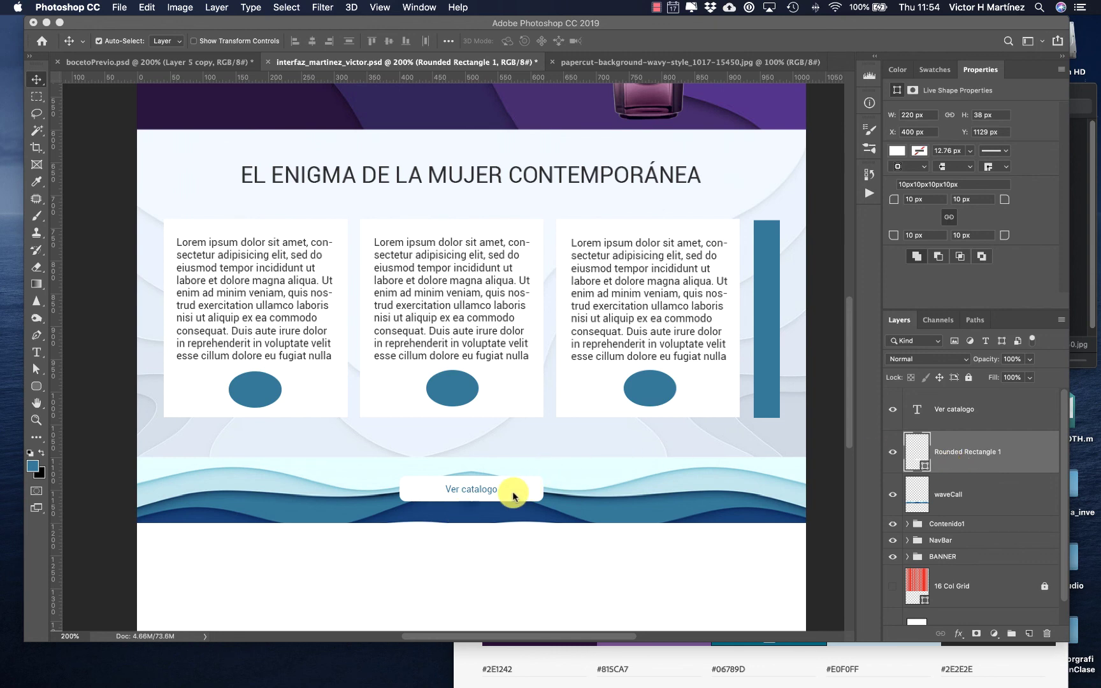
left_click(513, 495)
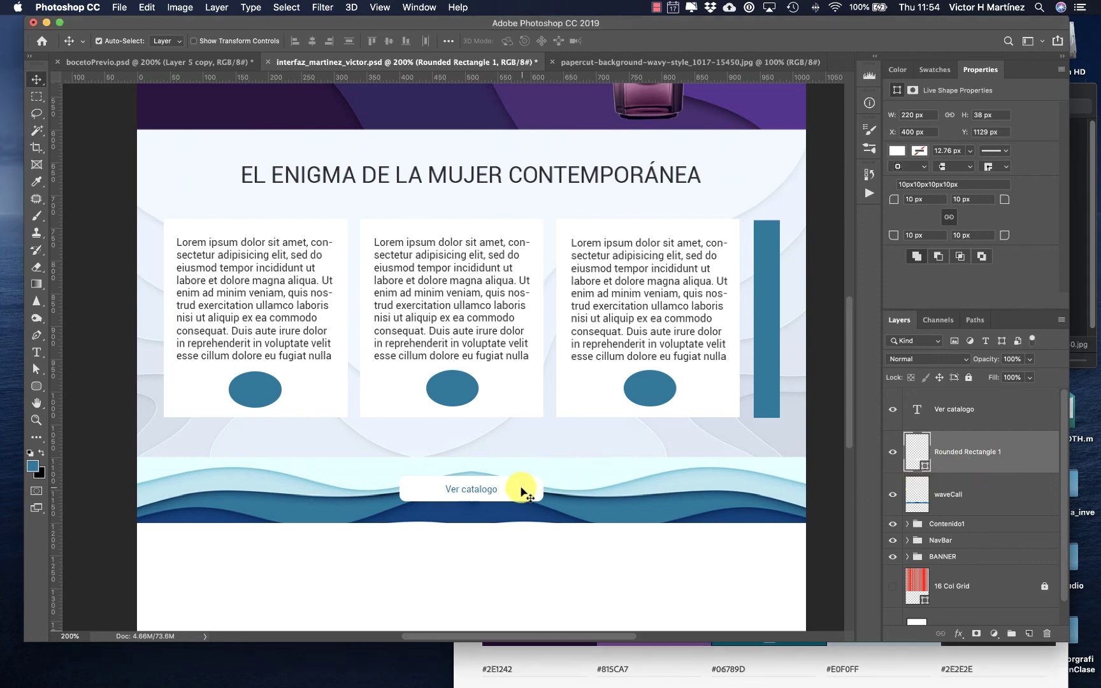
key("Down")
key("Down")
key("Up")
key("Up")
- Nudge the button text down 1 px and correct its wording to "Ver catálogo"
left_click(977, 408)
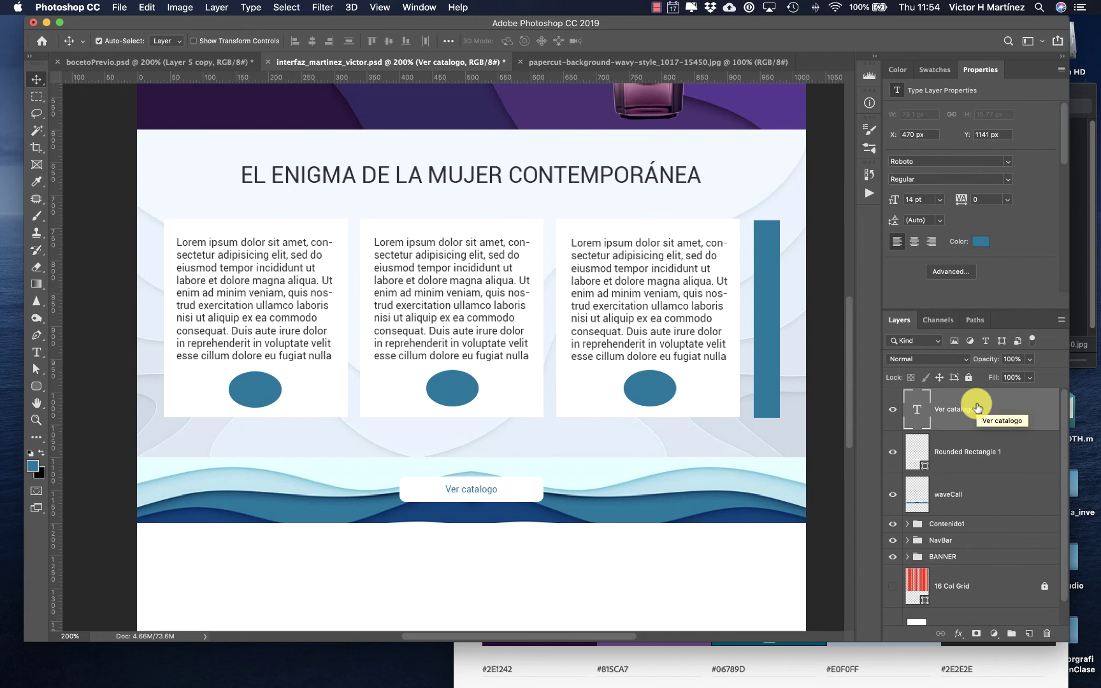
key("Down")
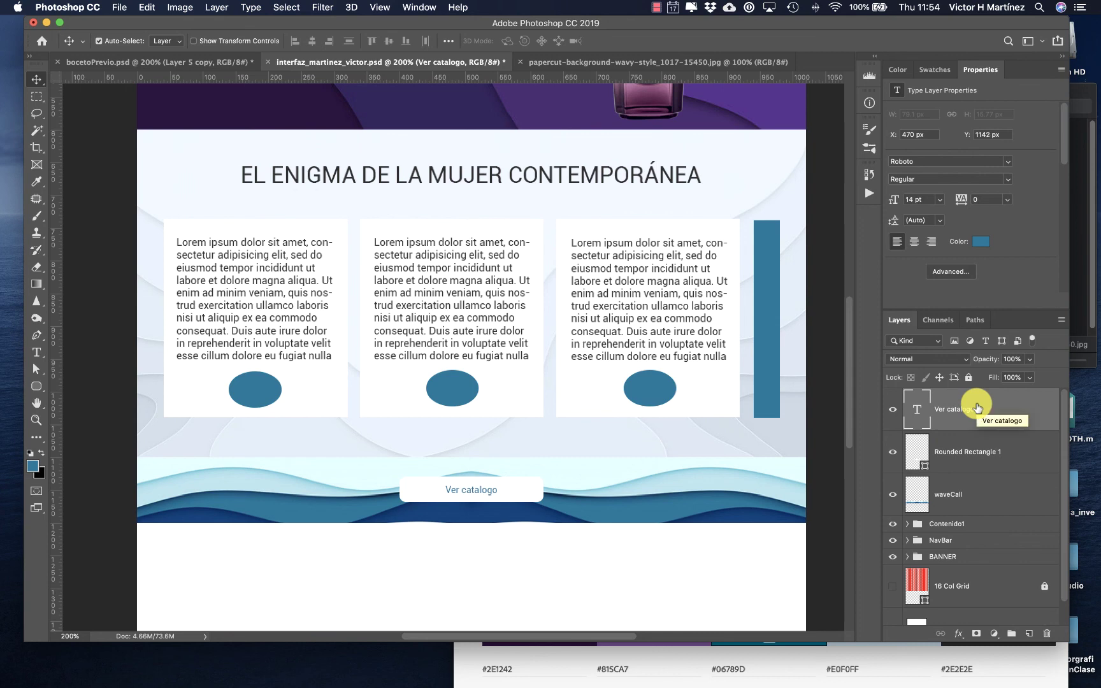
double_click(477, 488)
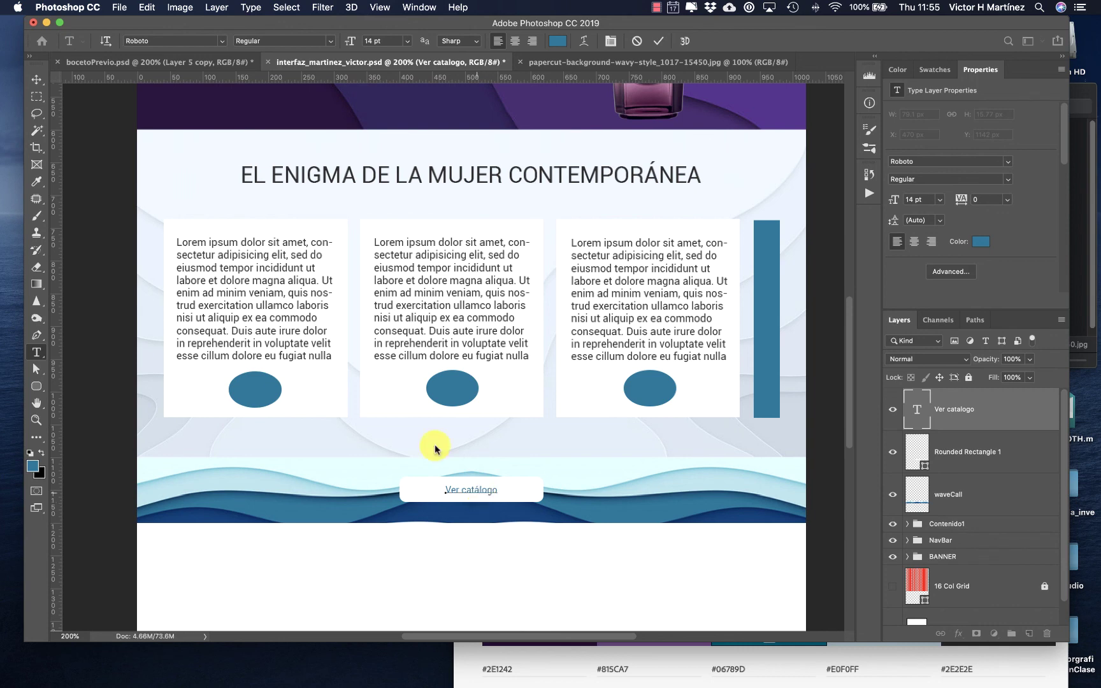
left_click(38, 77)
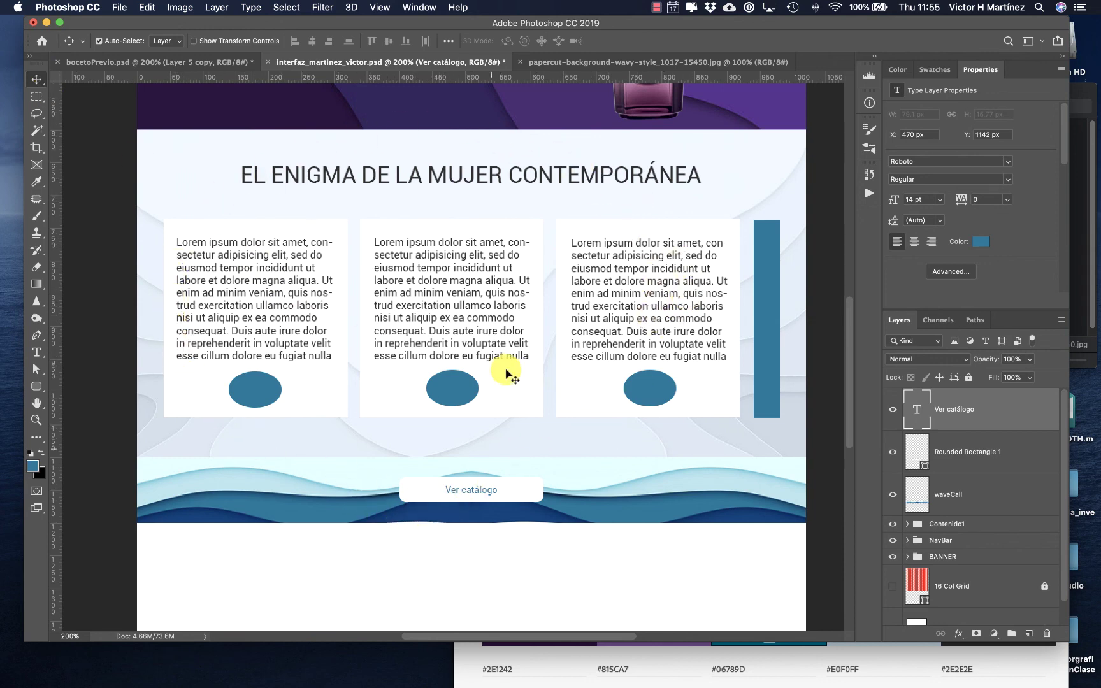
- Review the whole page, from the logo header and banner through the information section and button strip to the empty area below
scroll(506, 371, "up", 10)
scroll(507, 373, "down", 1)
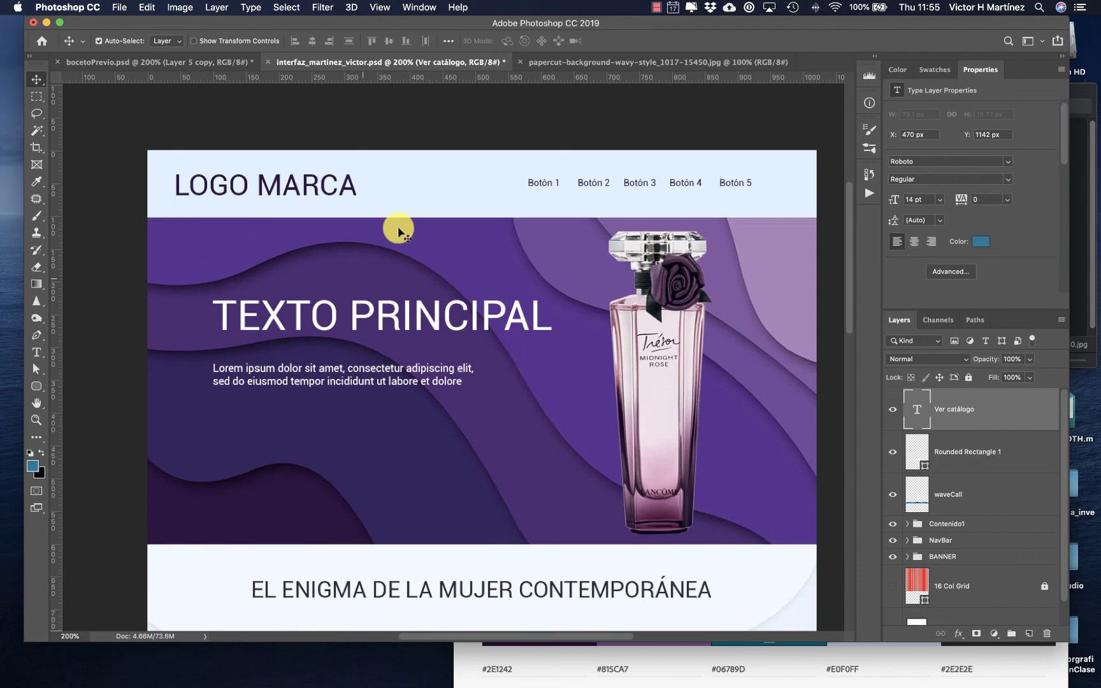
scroll(492, 408, "down", 4)
scroll(494, 408, "down", 3)
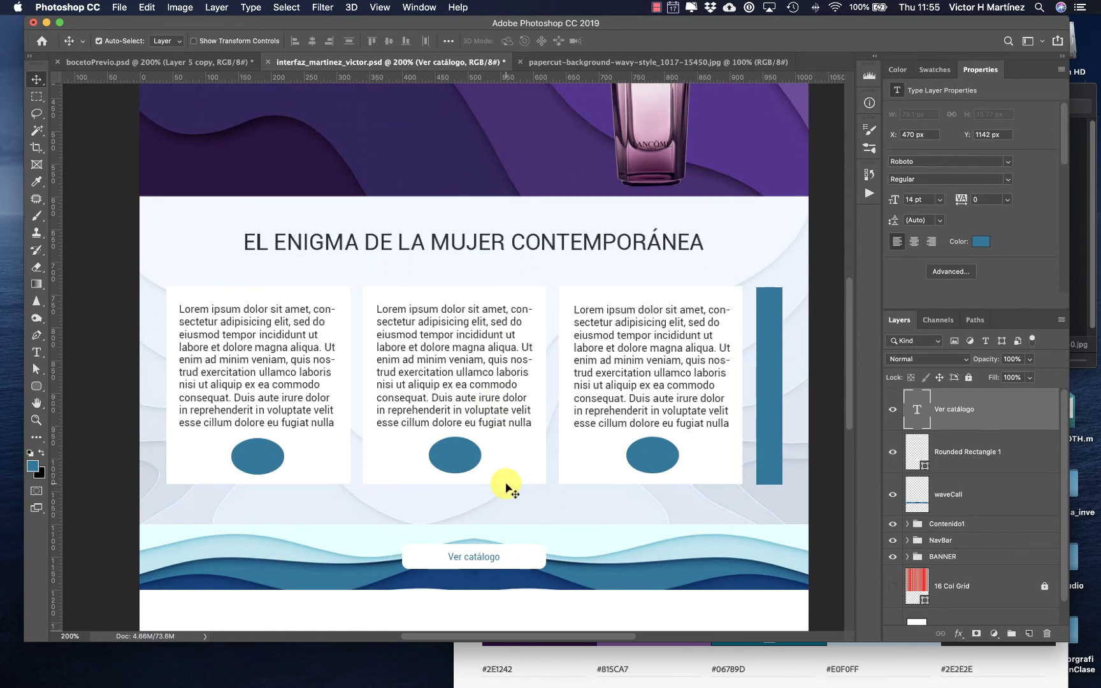
scroll(504, 494, "down", 2)
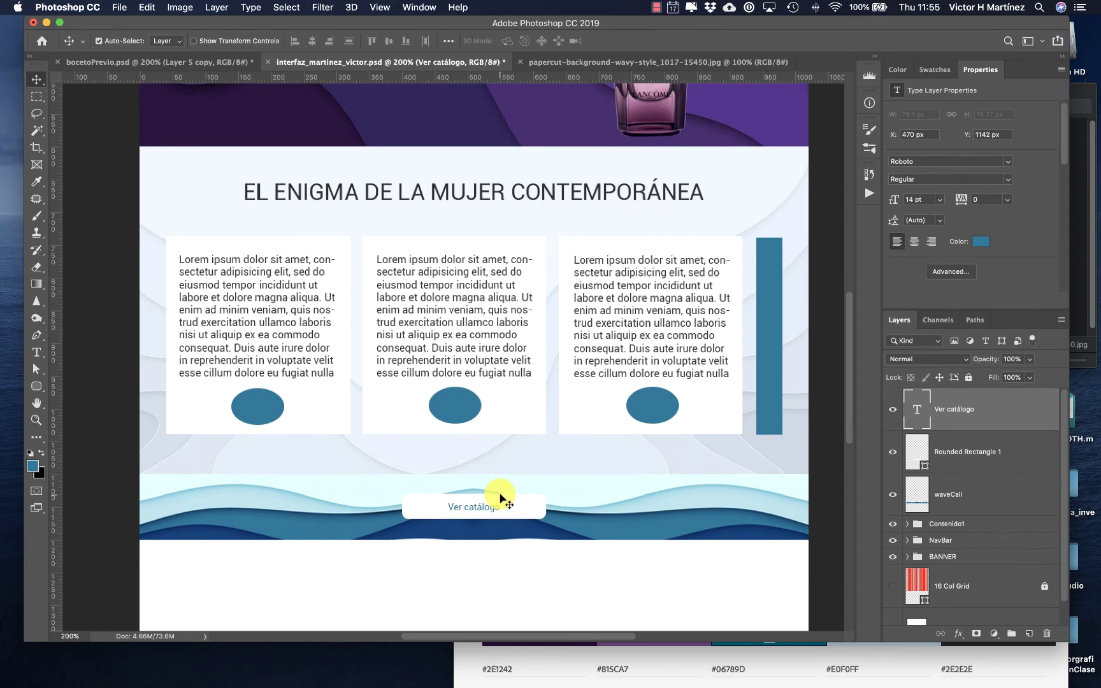
scroll(500, 497, "up", 1)
scroll(500, 497, "down", 7)
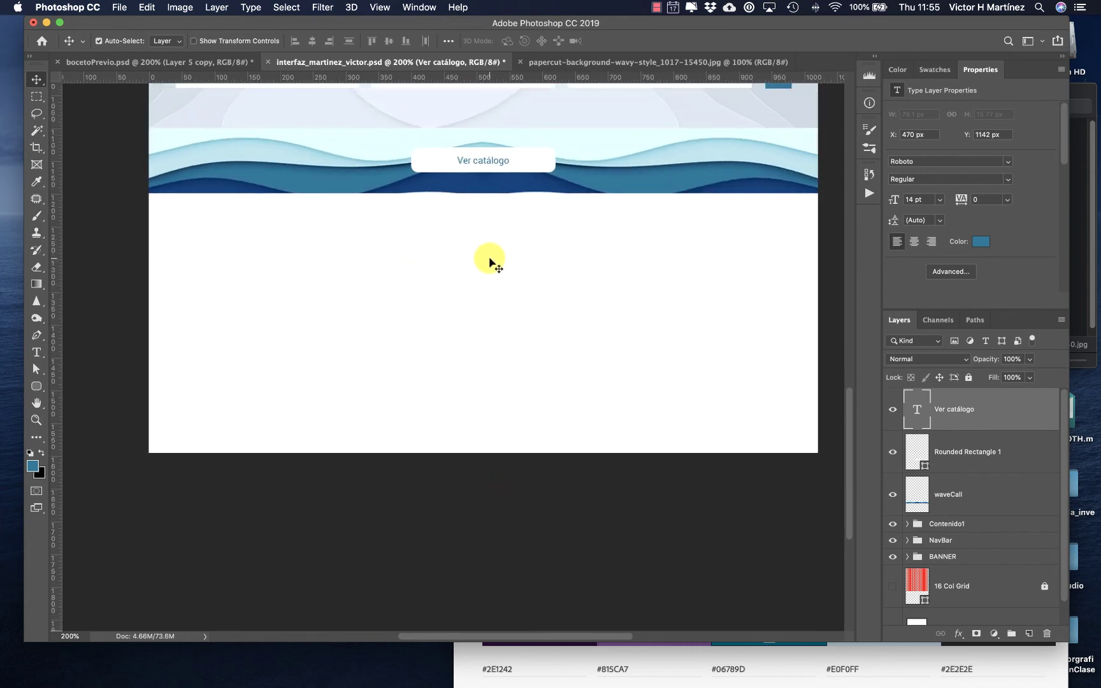
scroll(459, 398, "up", 10)
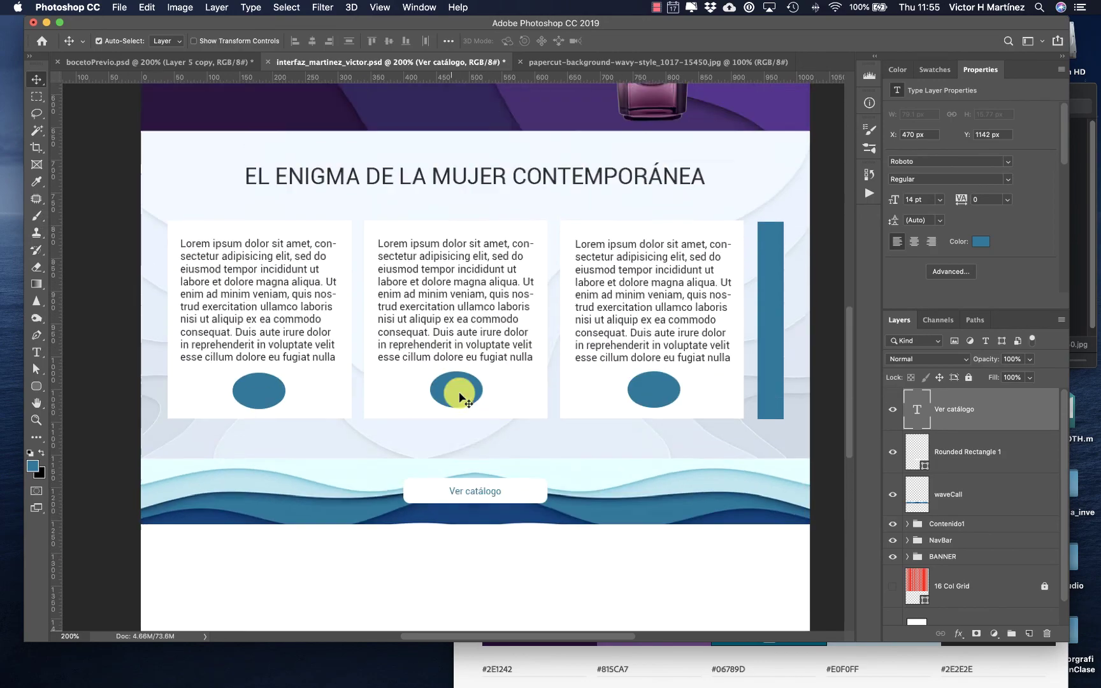